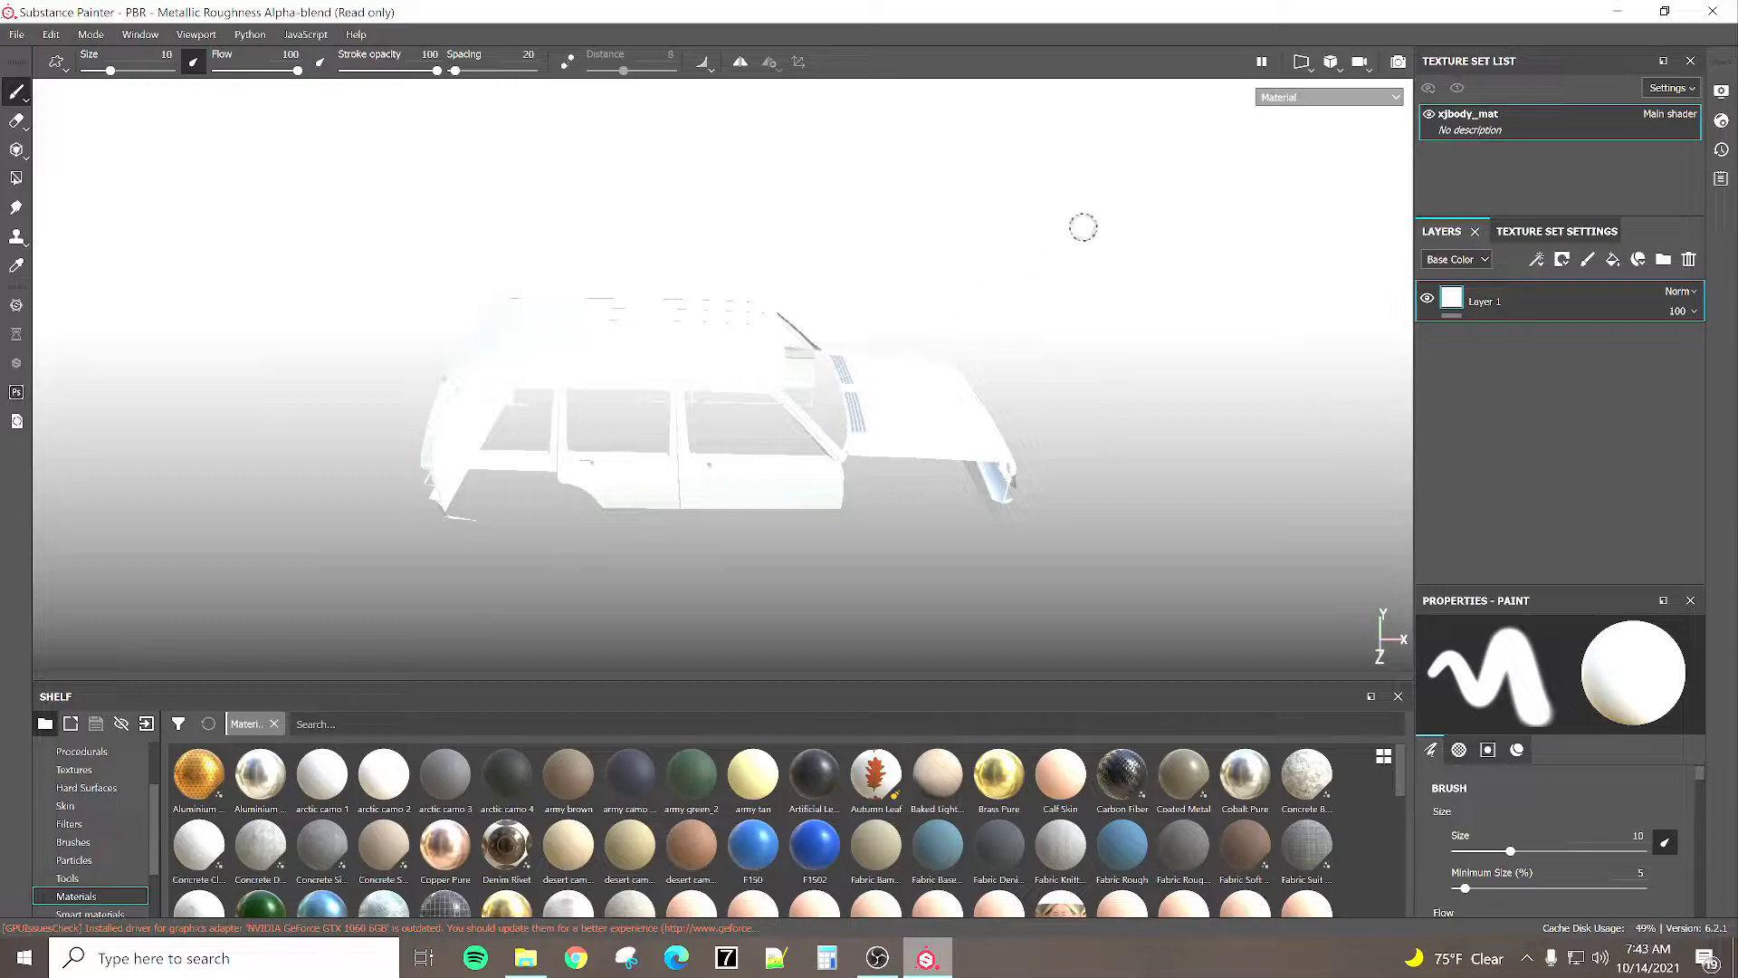
Bake the mesh maps for the xjbody_mat texture set.
left_click(1570, 232)
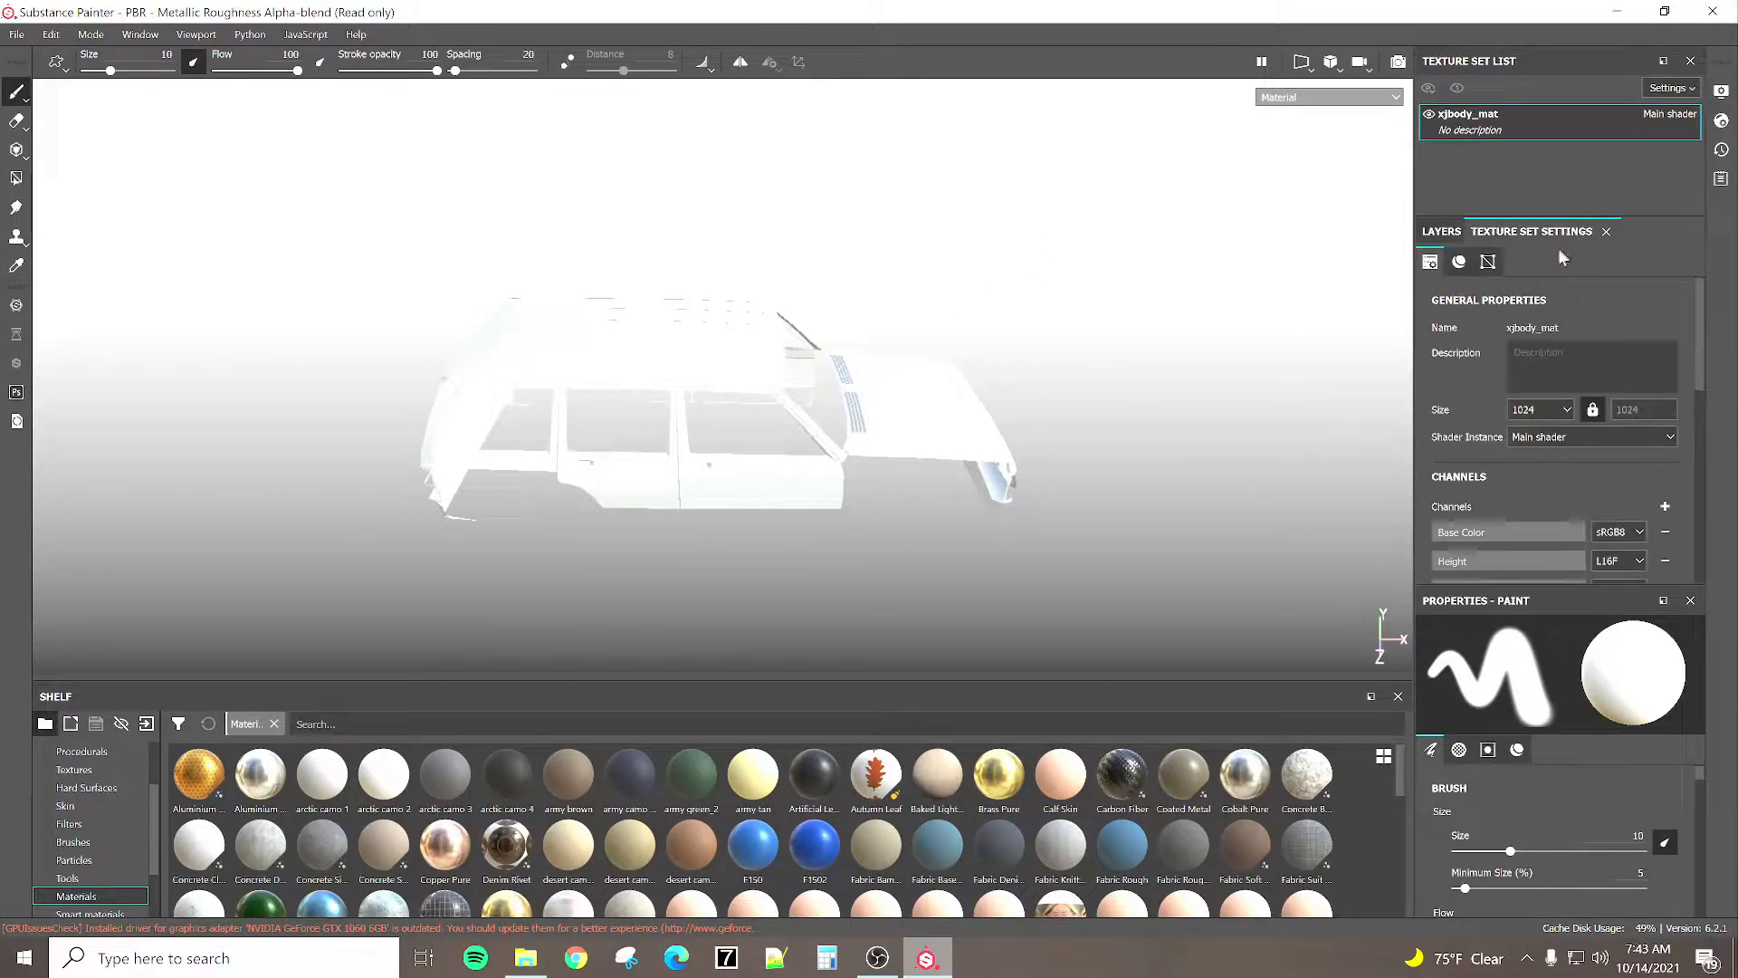
left_click(1487, 261)
left_click(1623, 343)
left_click(1045, 758)
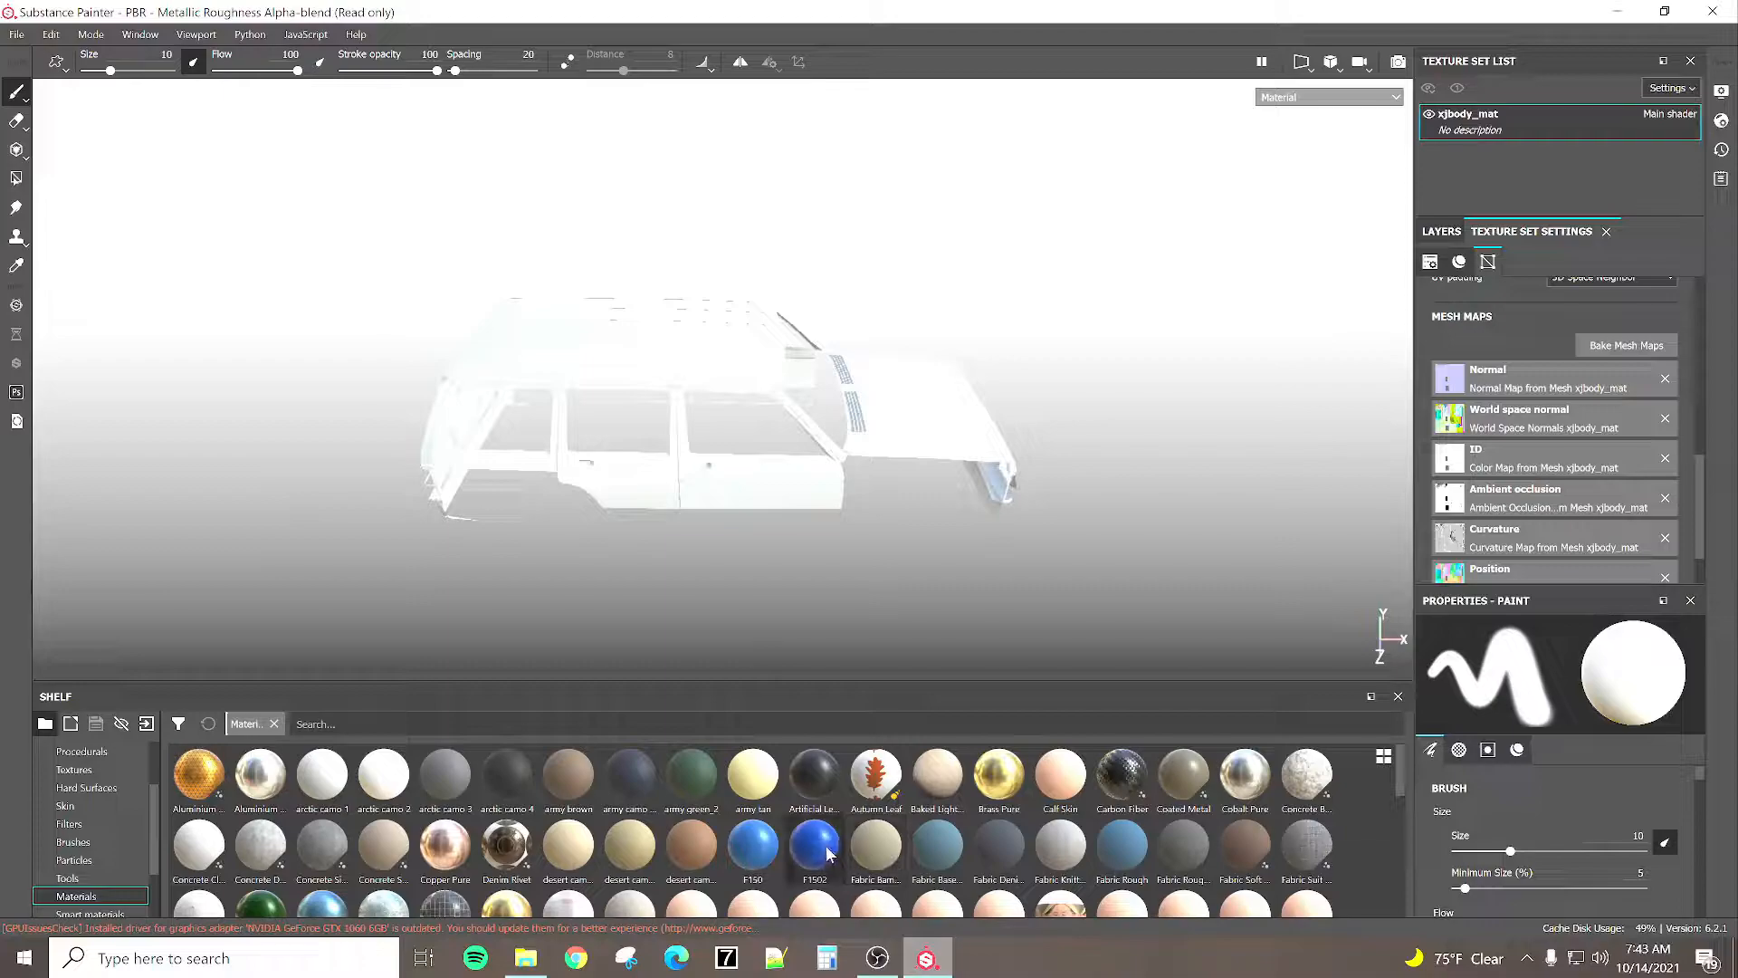
Apply the Plastic Gloss Black material to the vehicle body and show the layer stack.
mouse_move(827, 853)
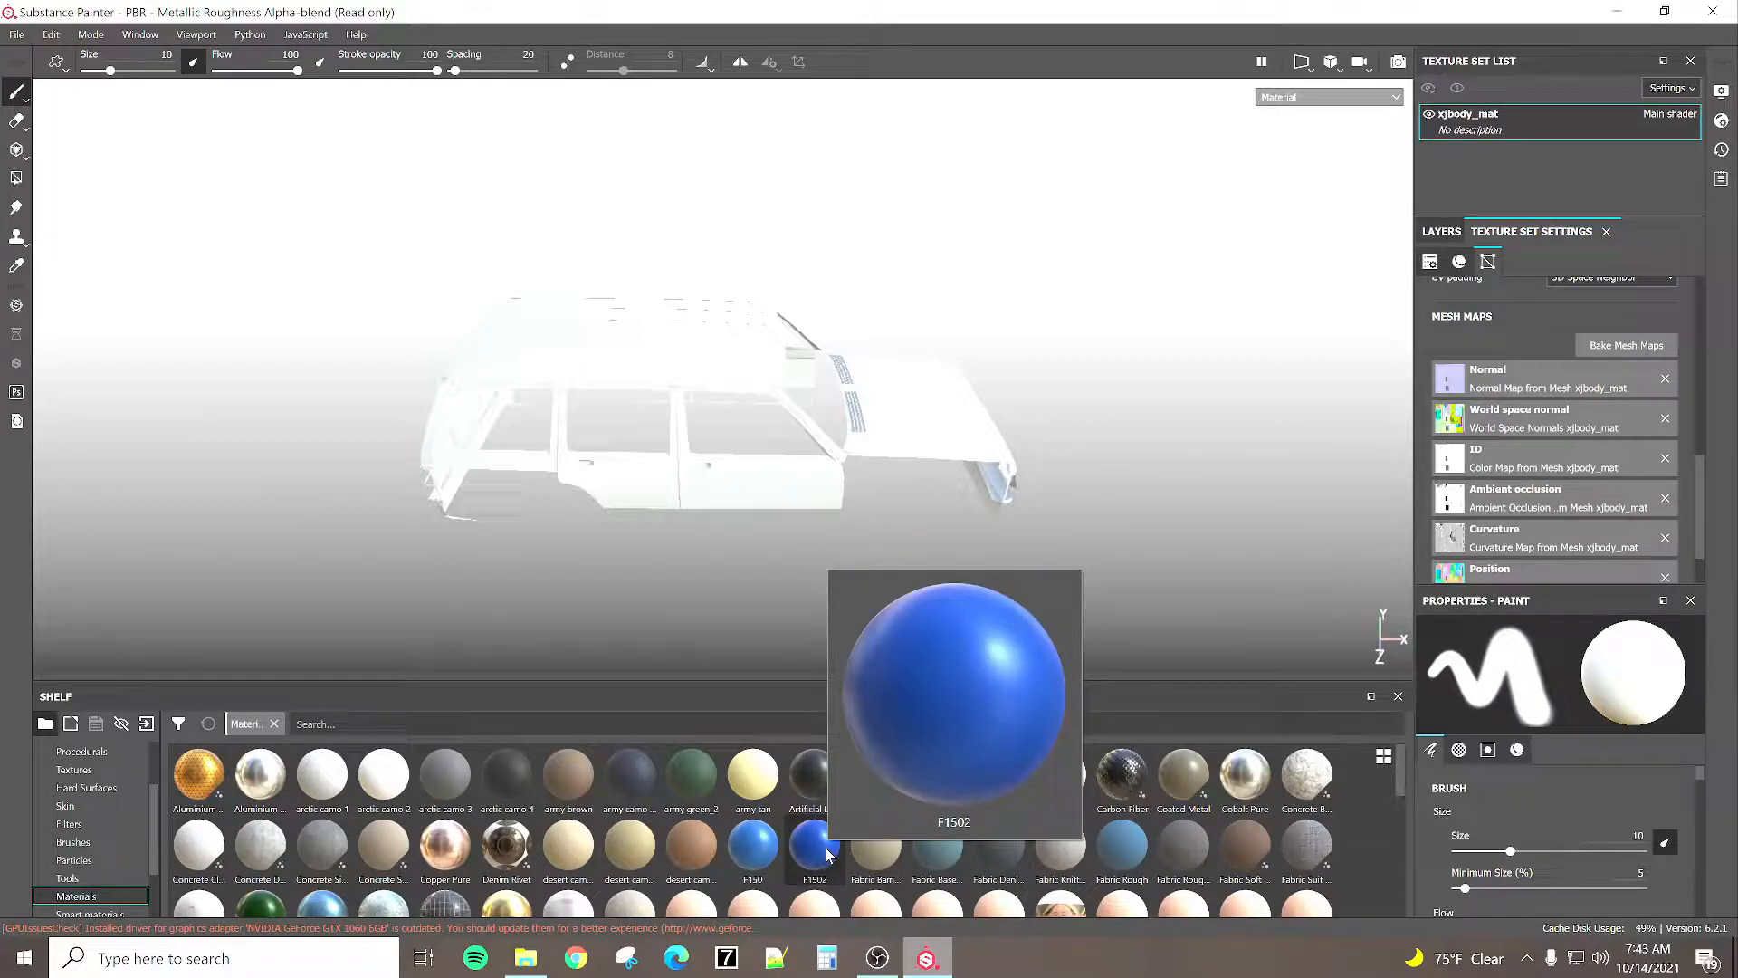
scroll(625, 844, "down", 5)
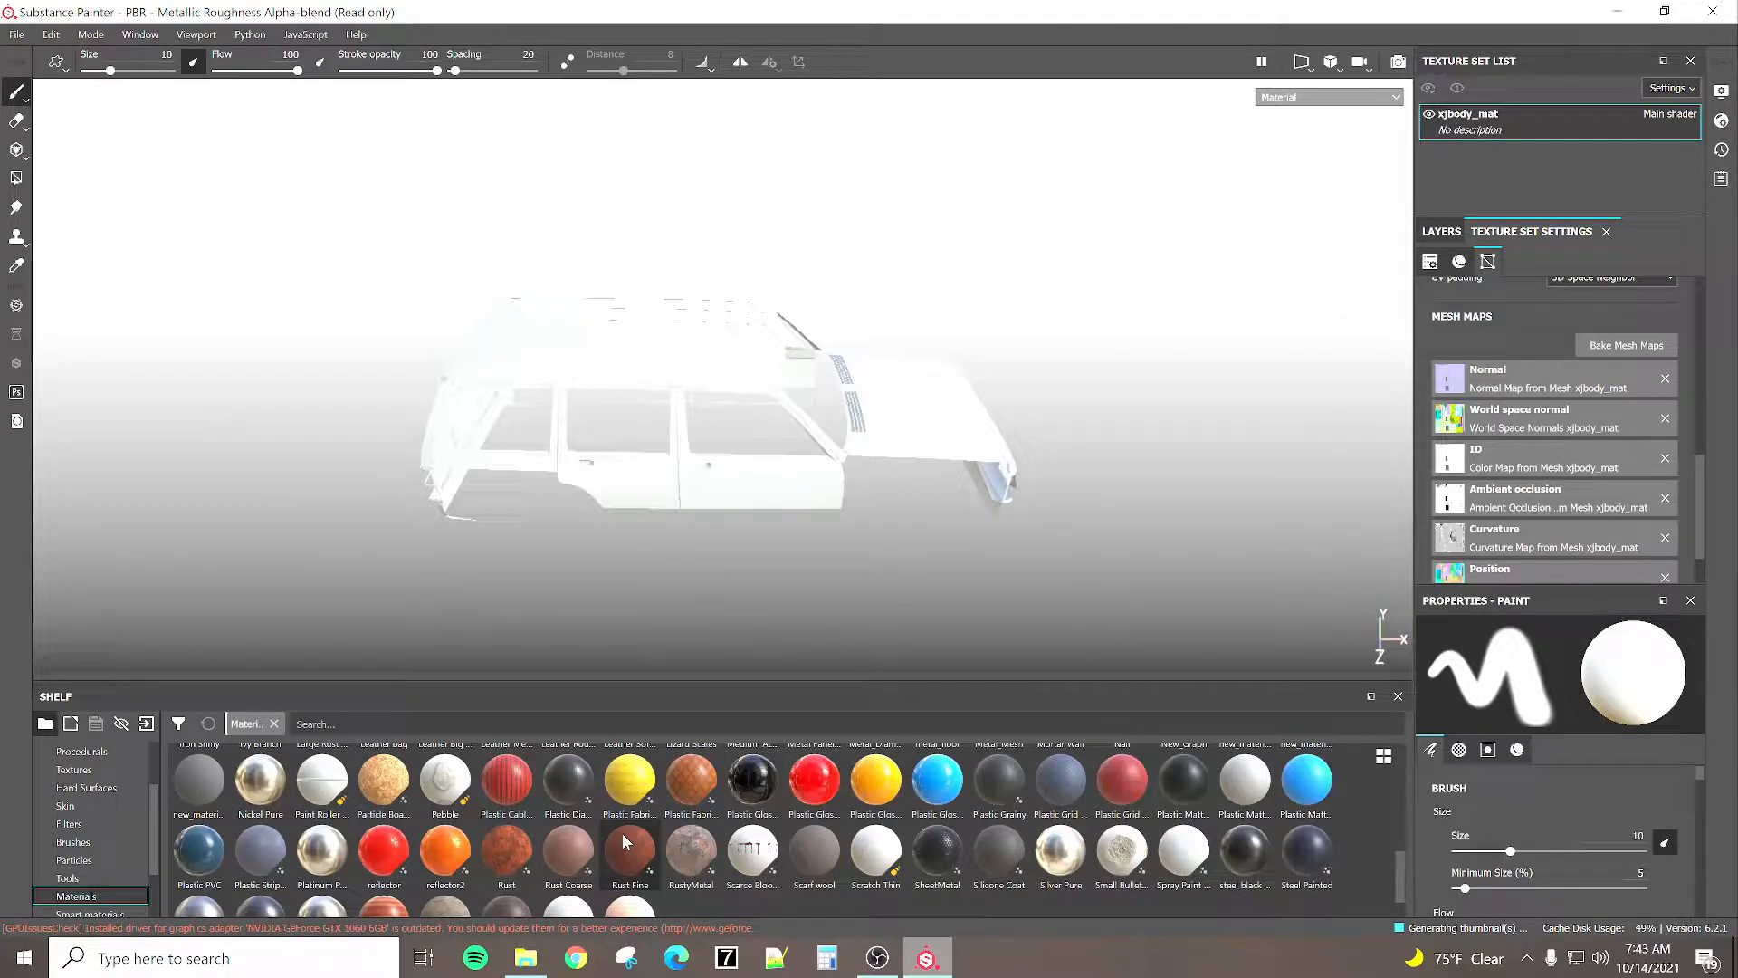
left_click_drag(759, 798, 867, 656)
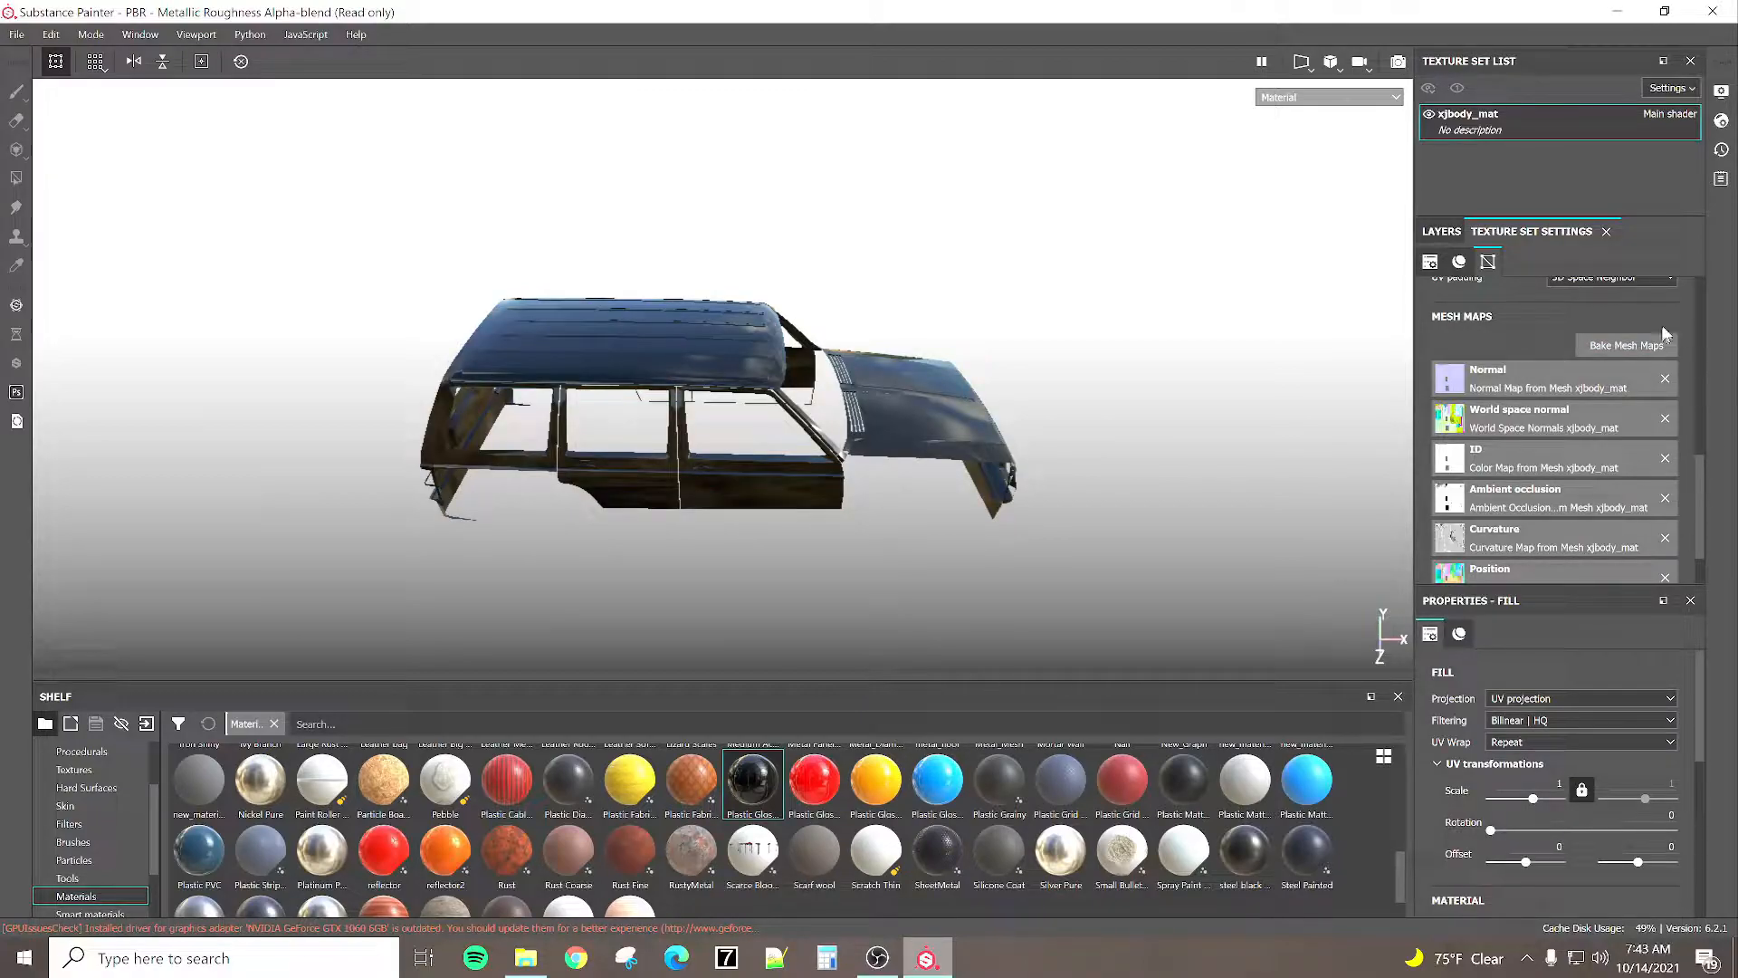
left_click(1440, 232)
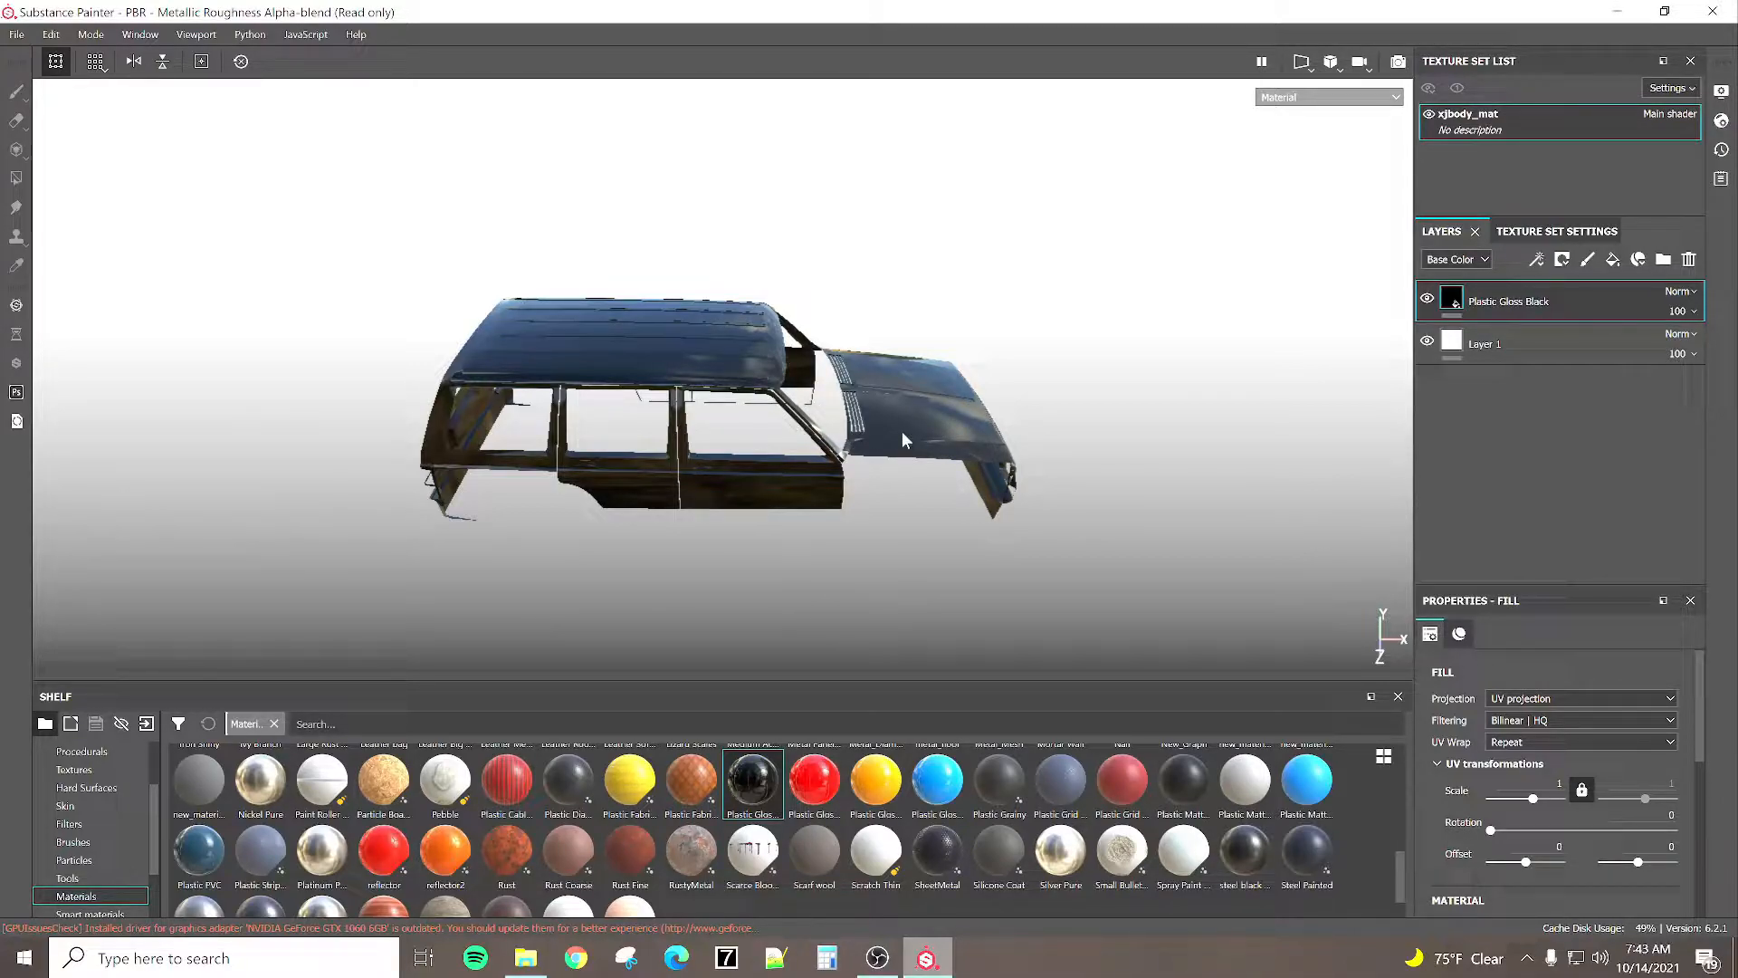
Start a texture export and set its output directory to Documents/My Games/SnowRunner/Media/Mods/texture dump.
left_click(18, 38)
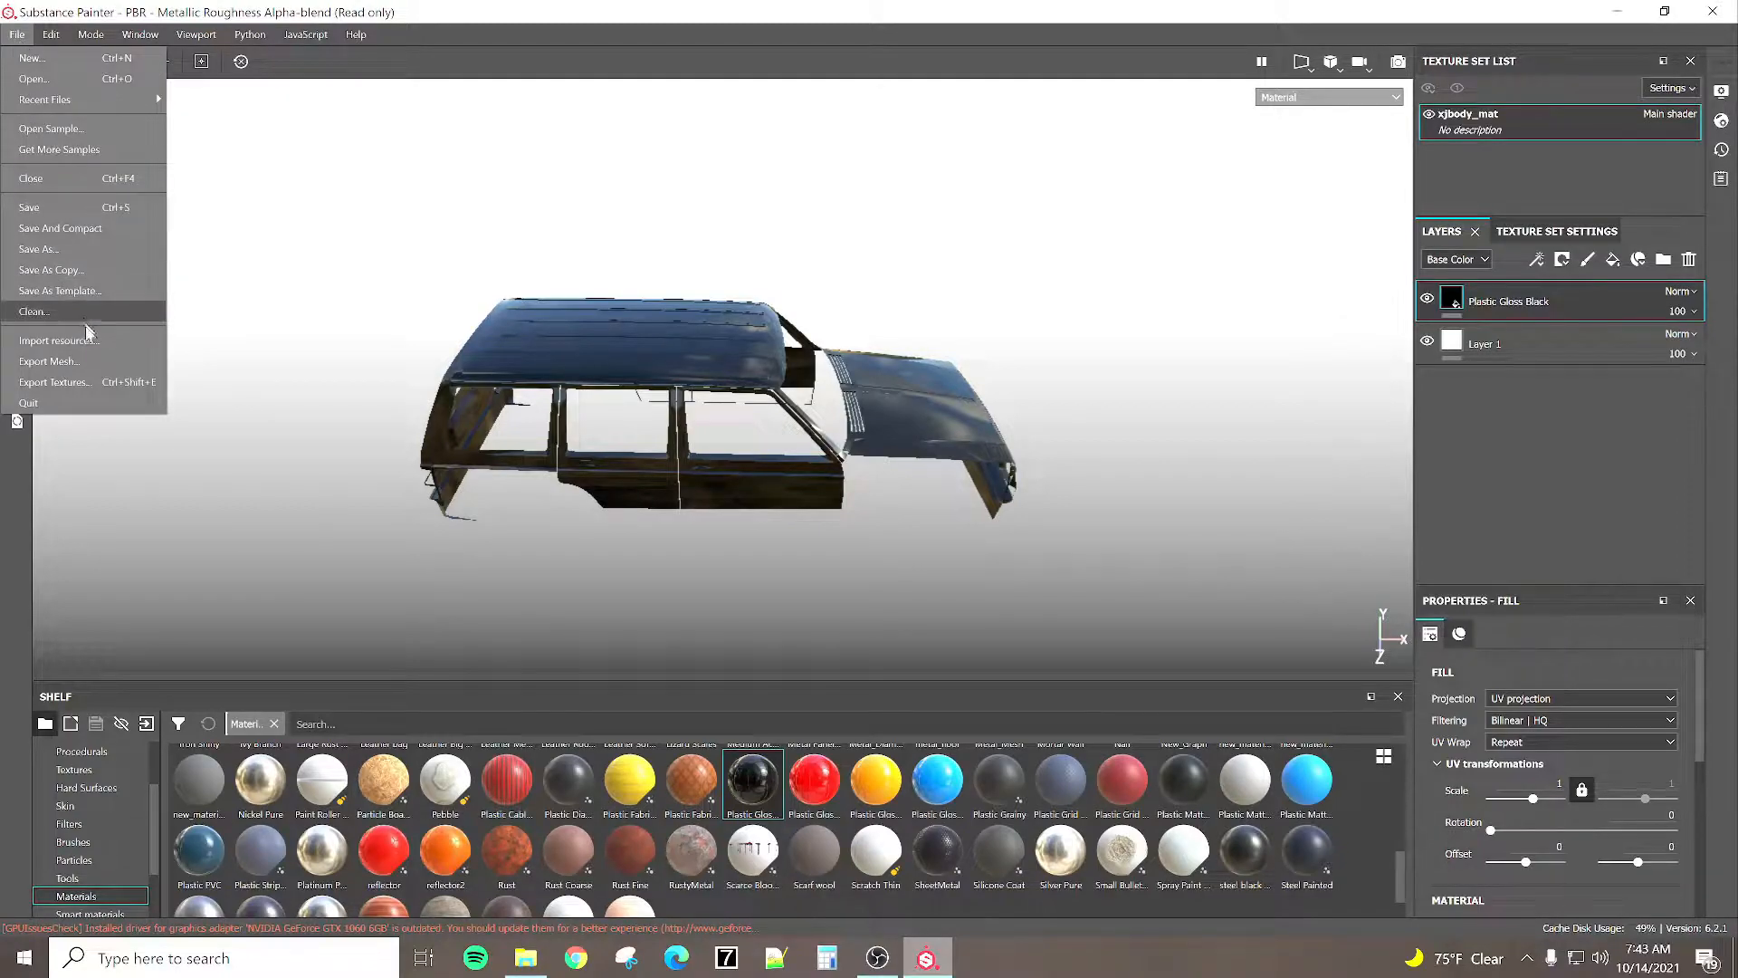
left_click(97, 381)
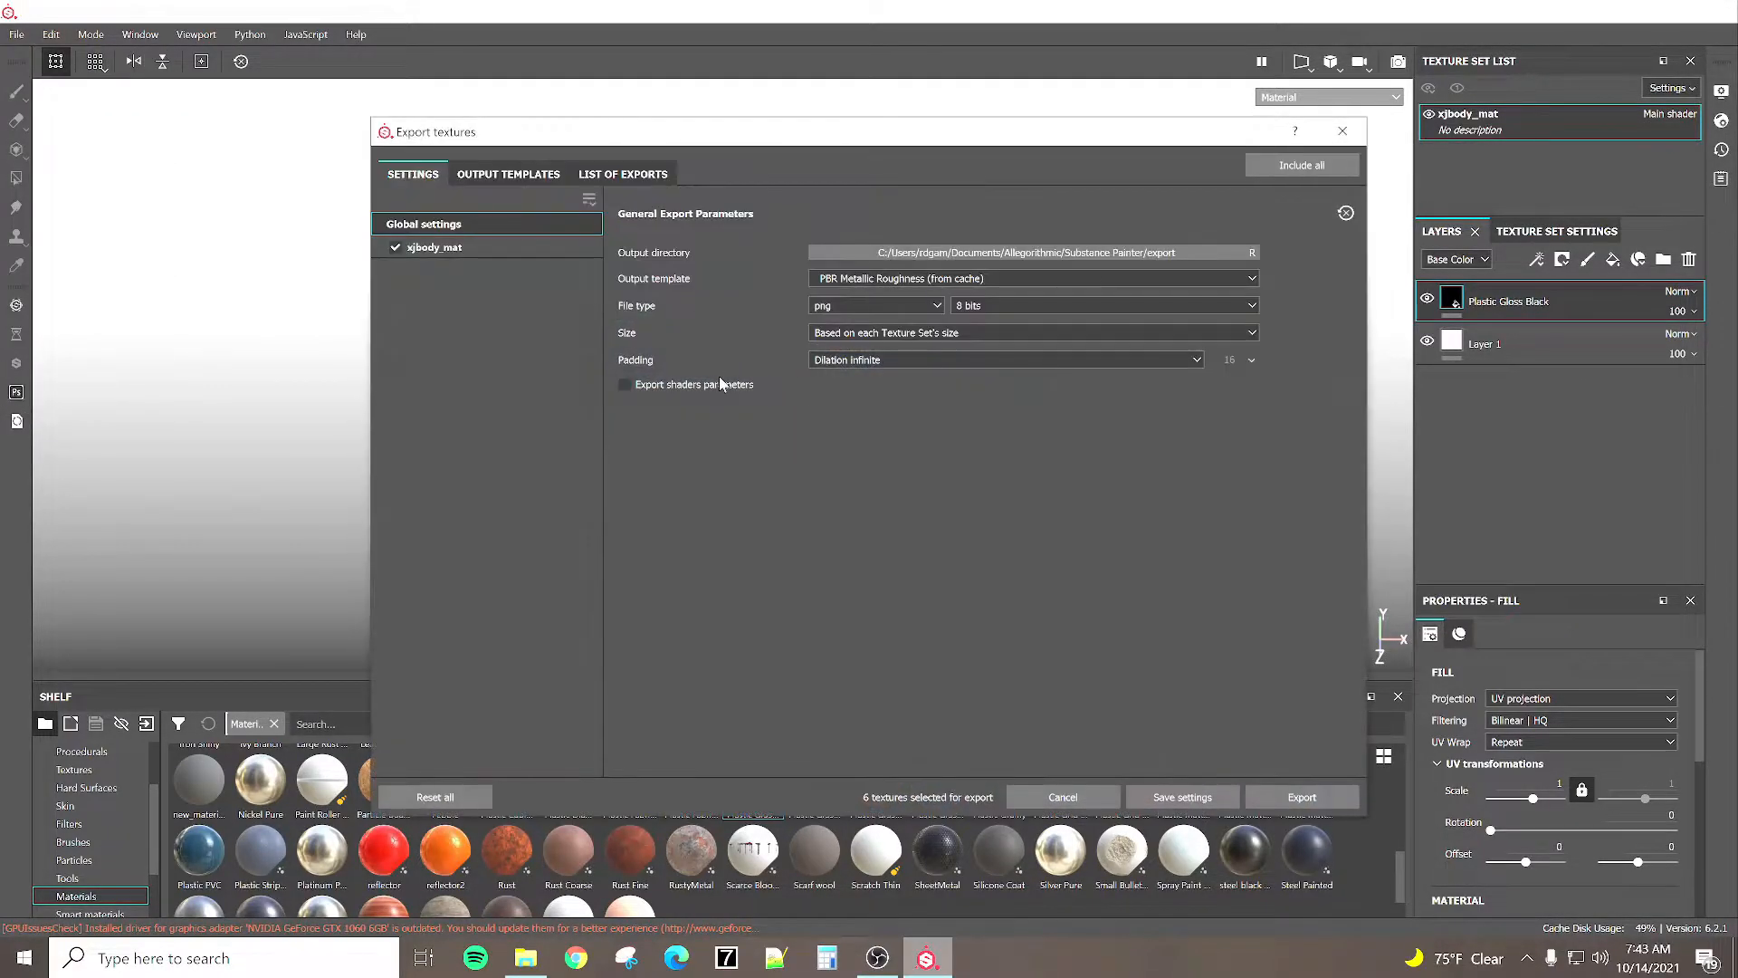
left_click(952, 255)
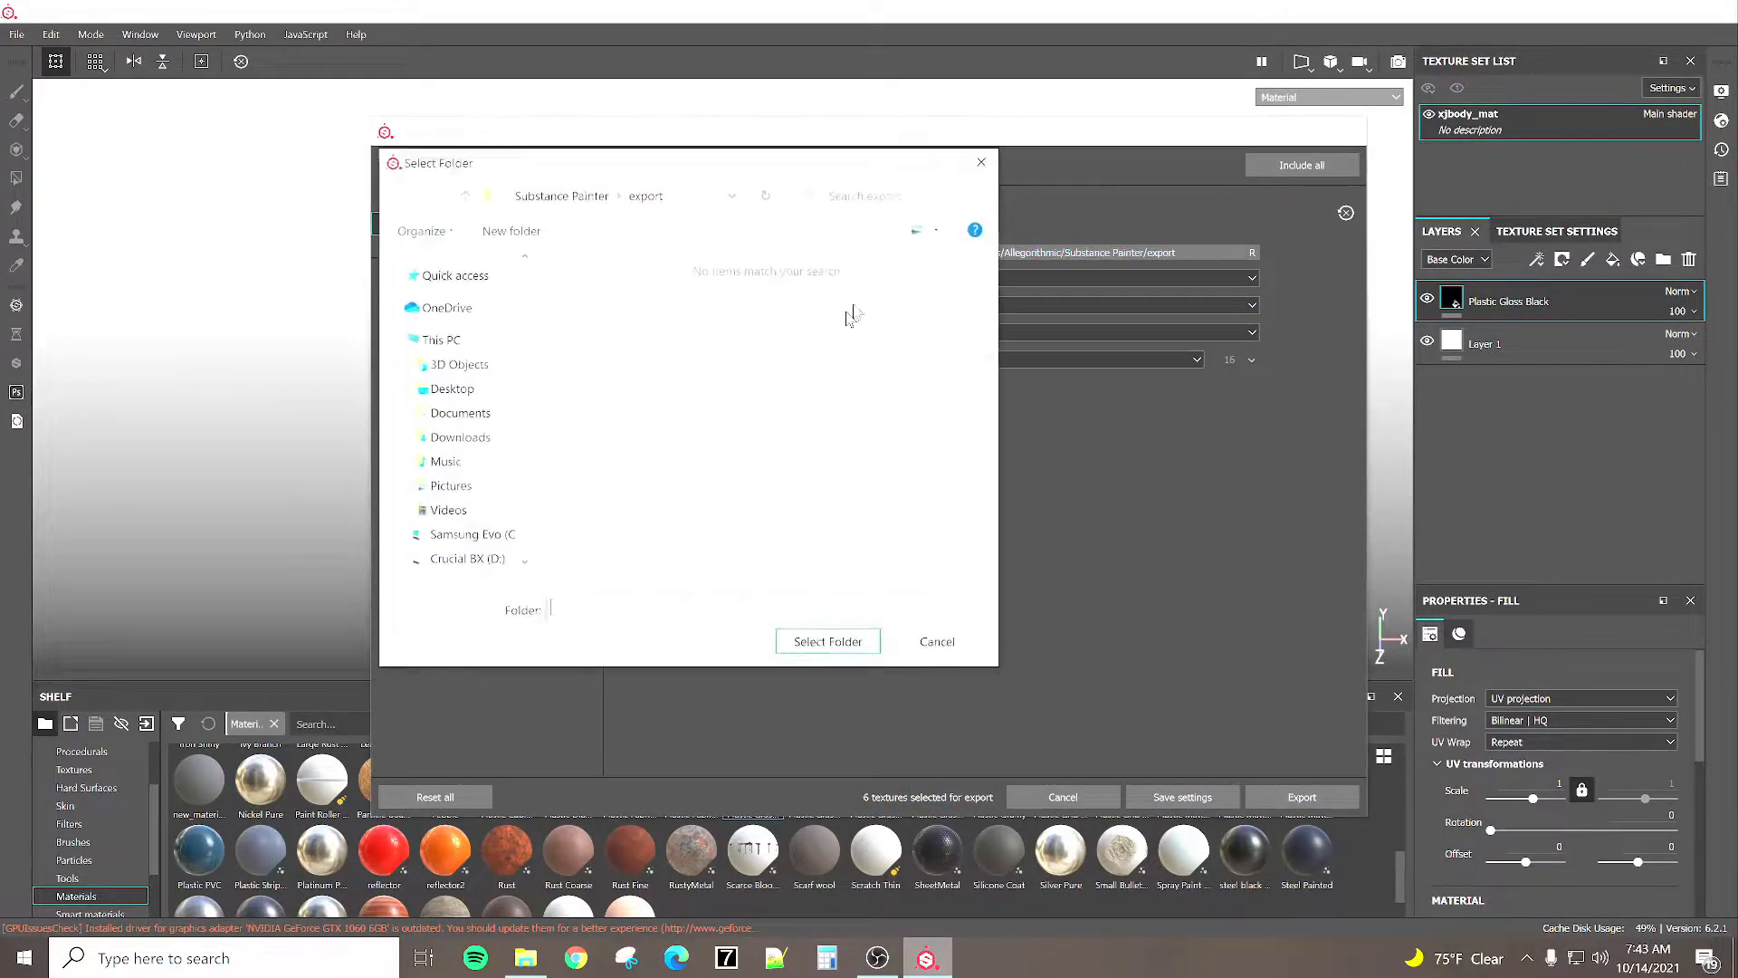
left_click(458, 413)
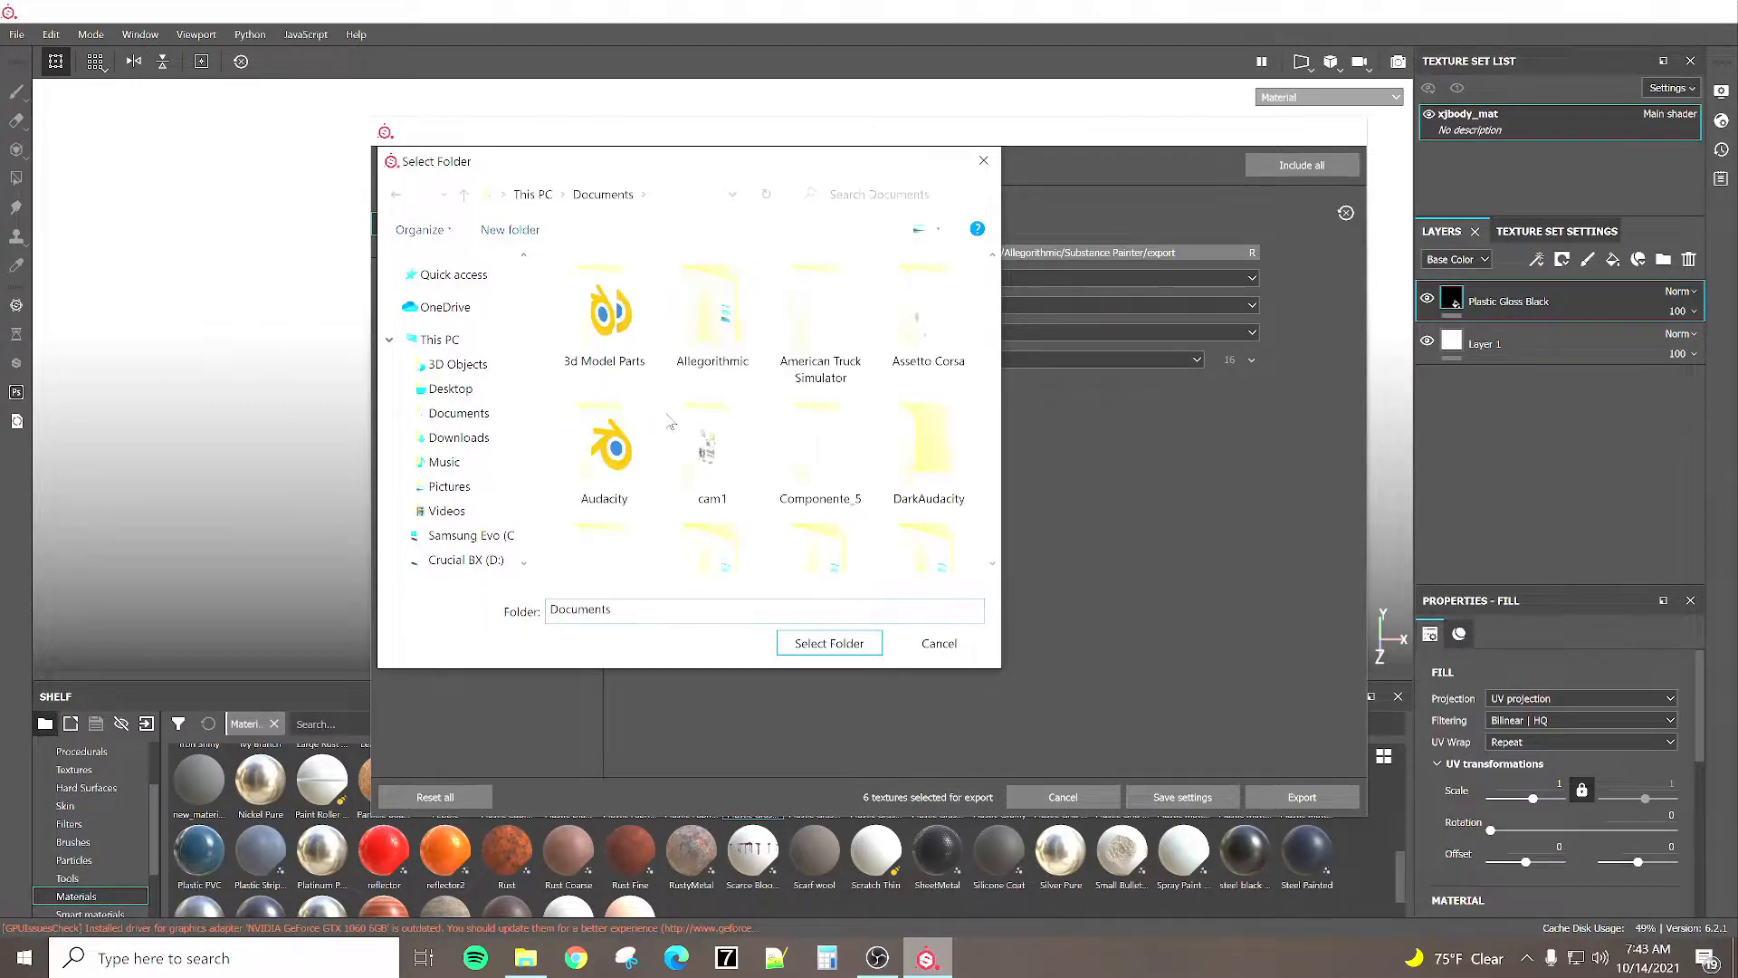
scroll(715, 472, "down", 3)
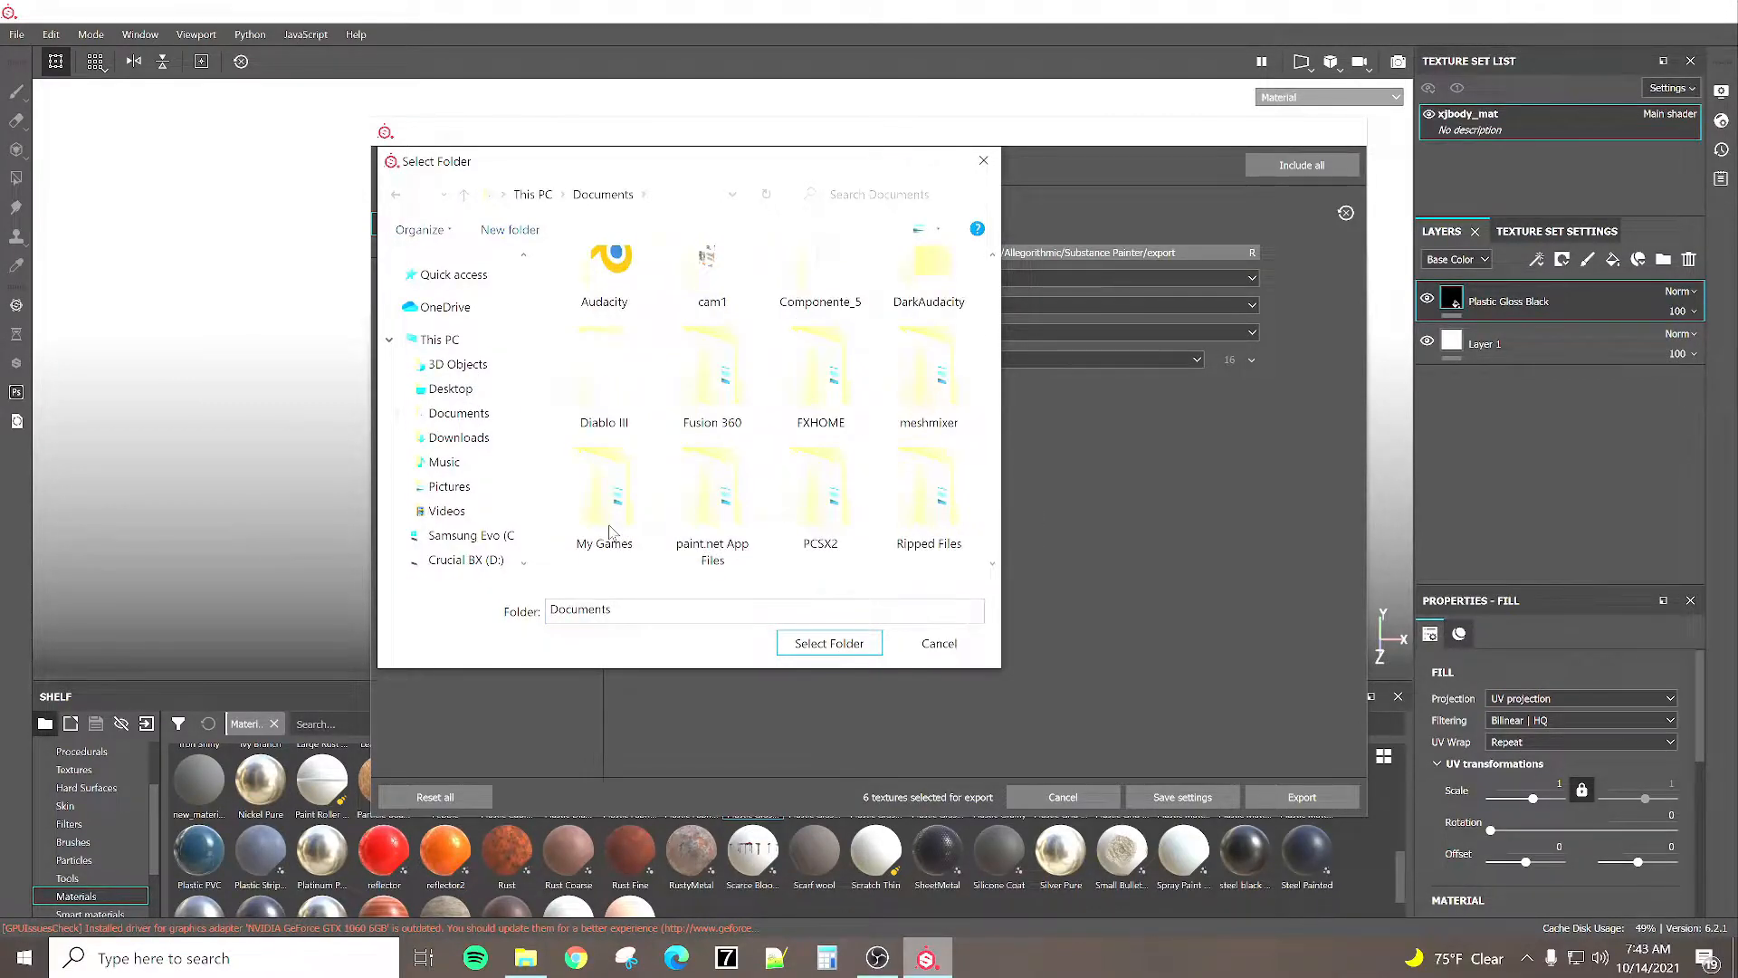
double_click(610, 533)
double_click(614, 312)
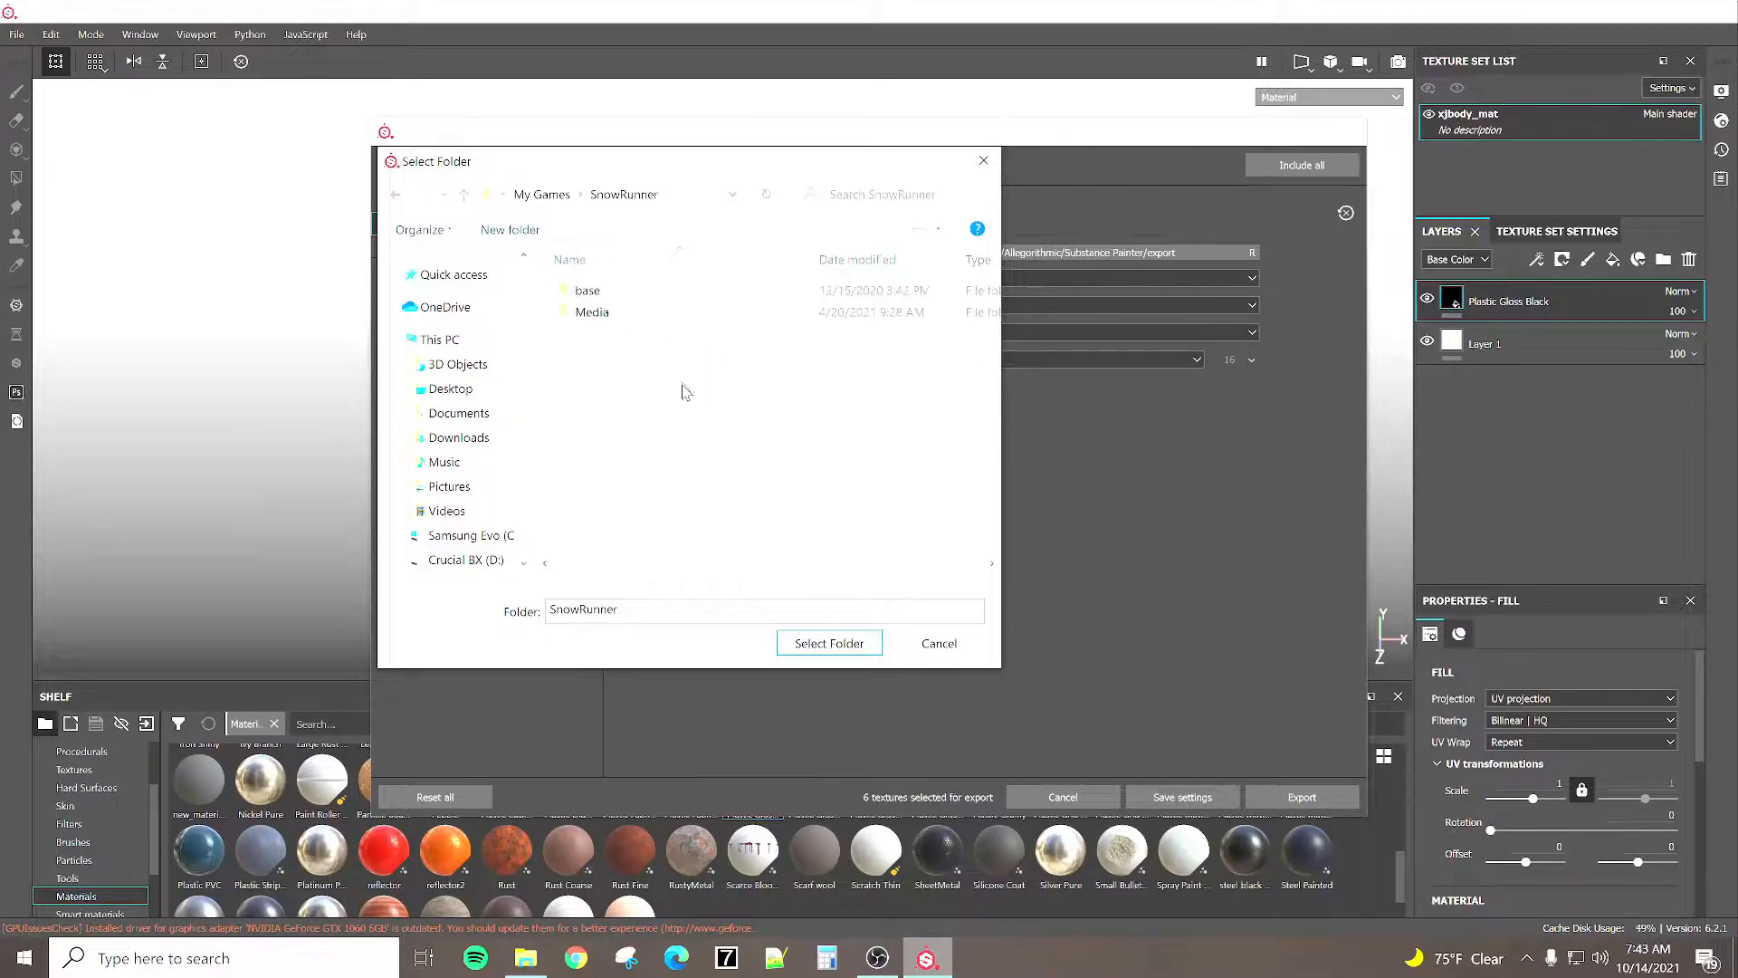
double_click(615, 312)
double_click(616, 314)
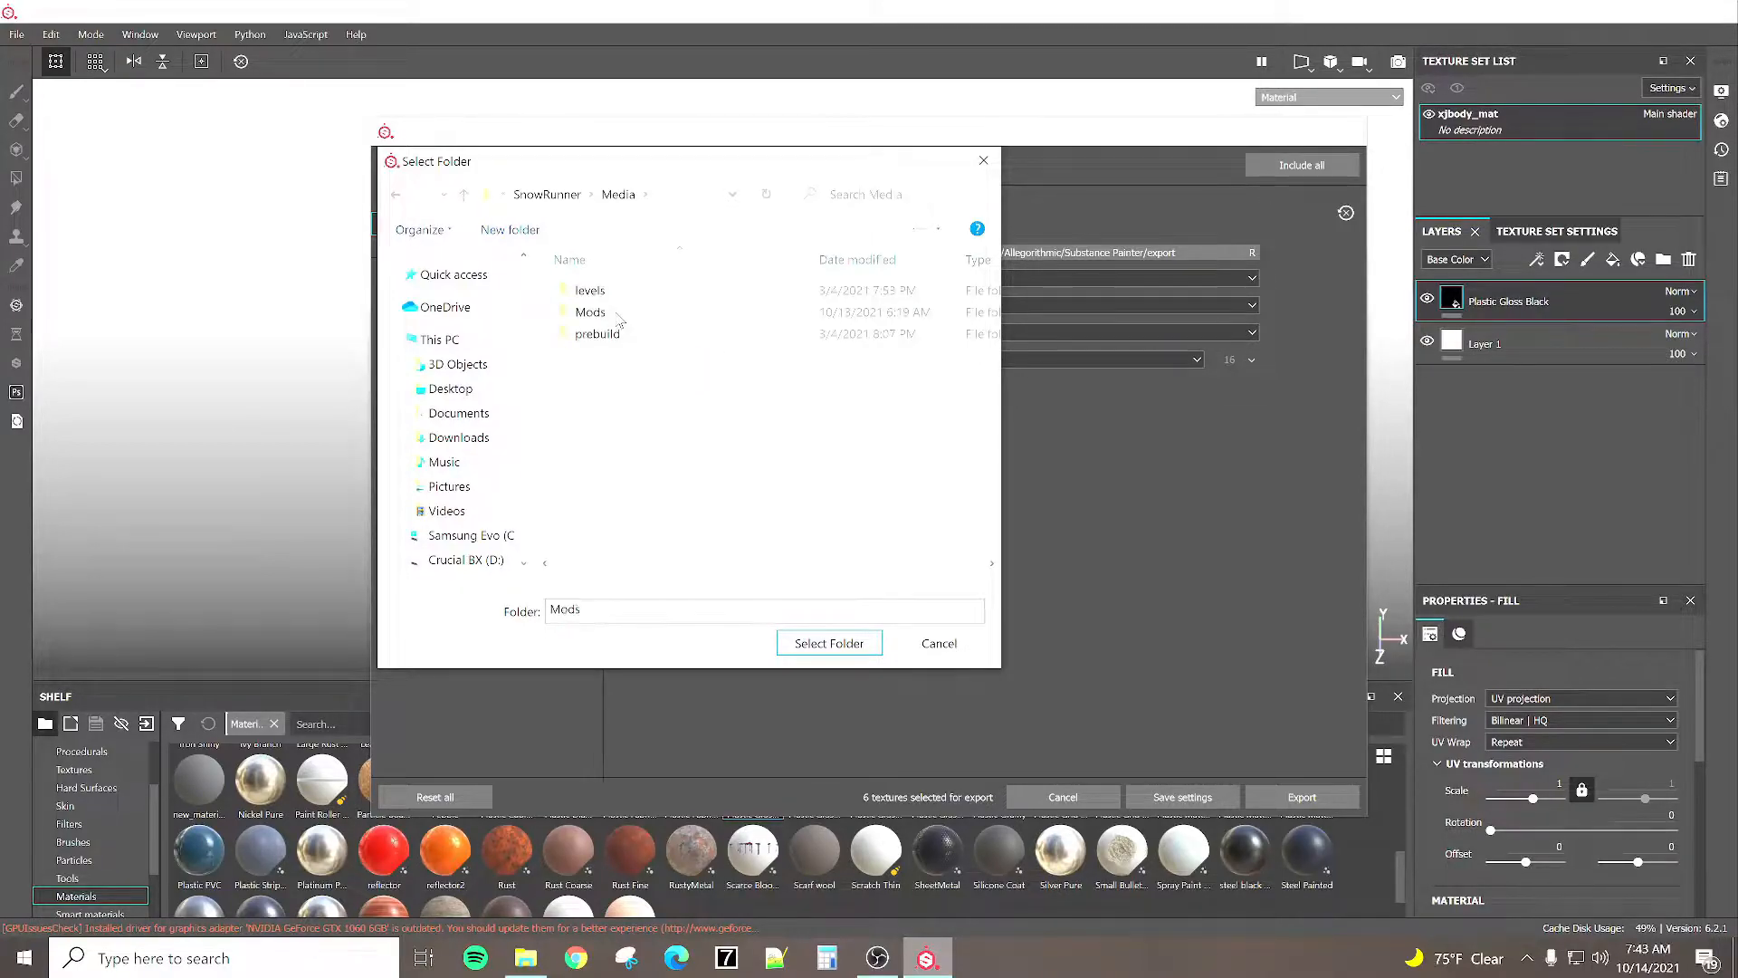
scroll(639, 416, "down", 1)
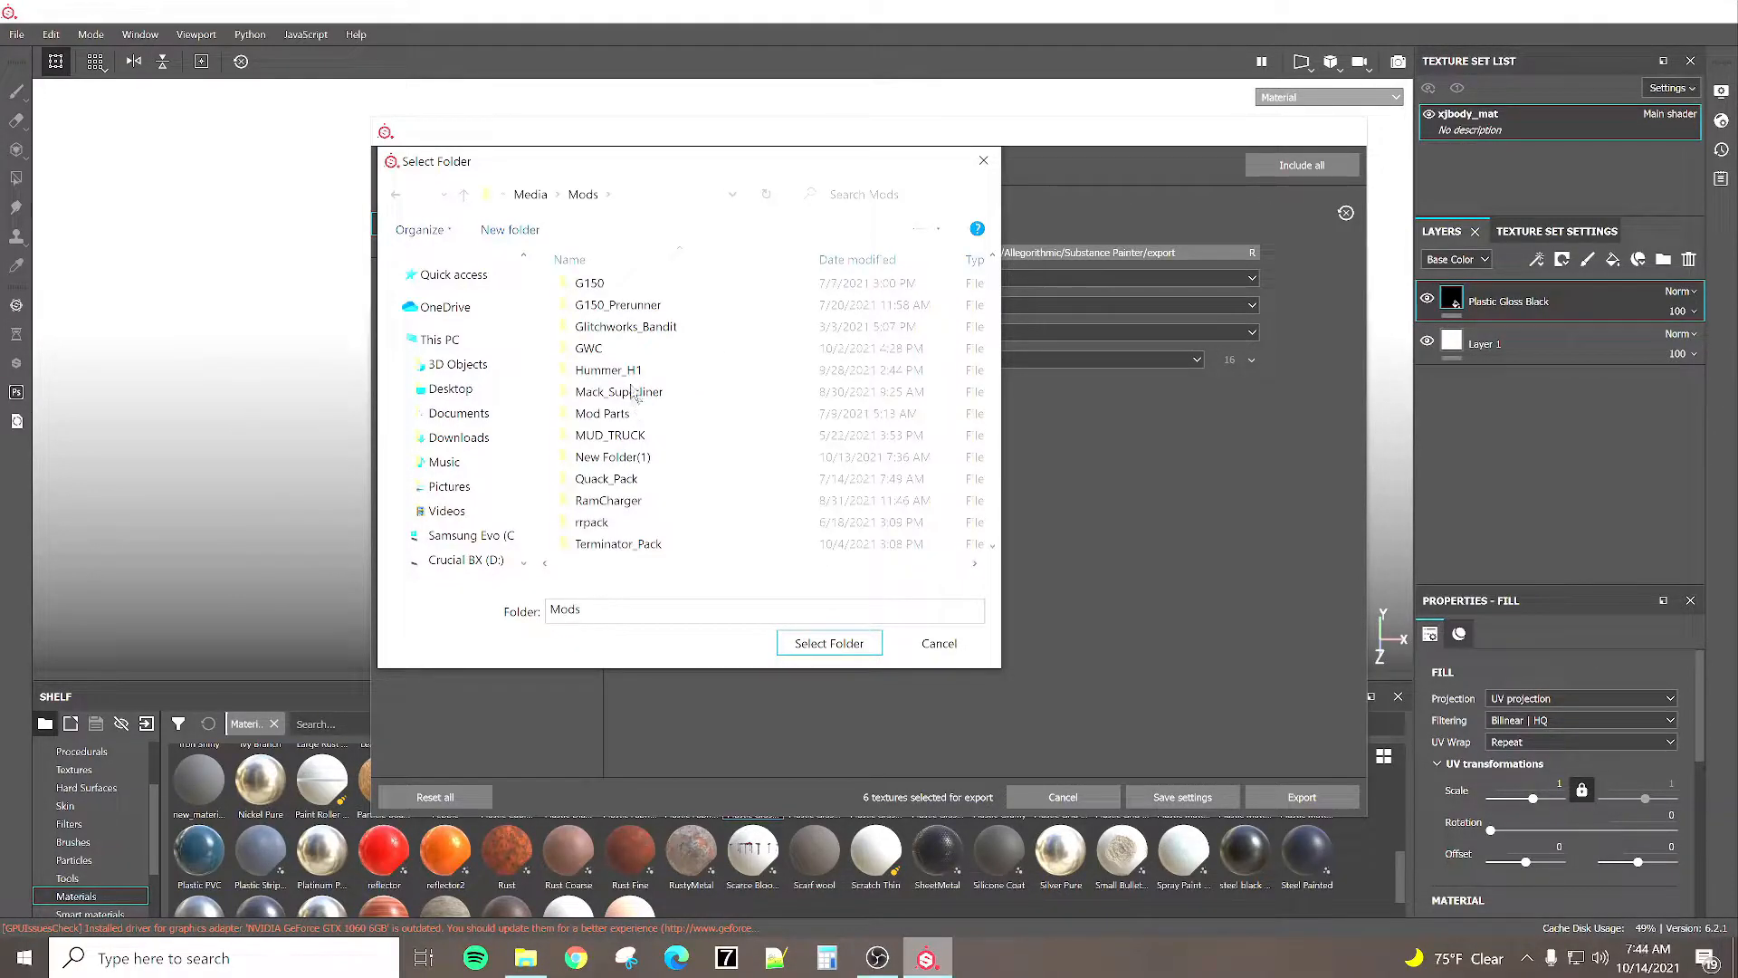
scroll(627, 419, "down", 2)
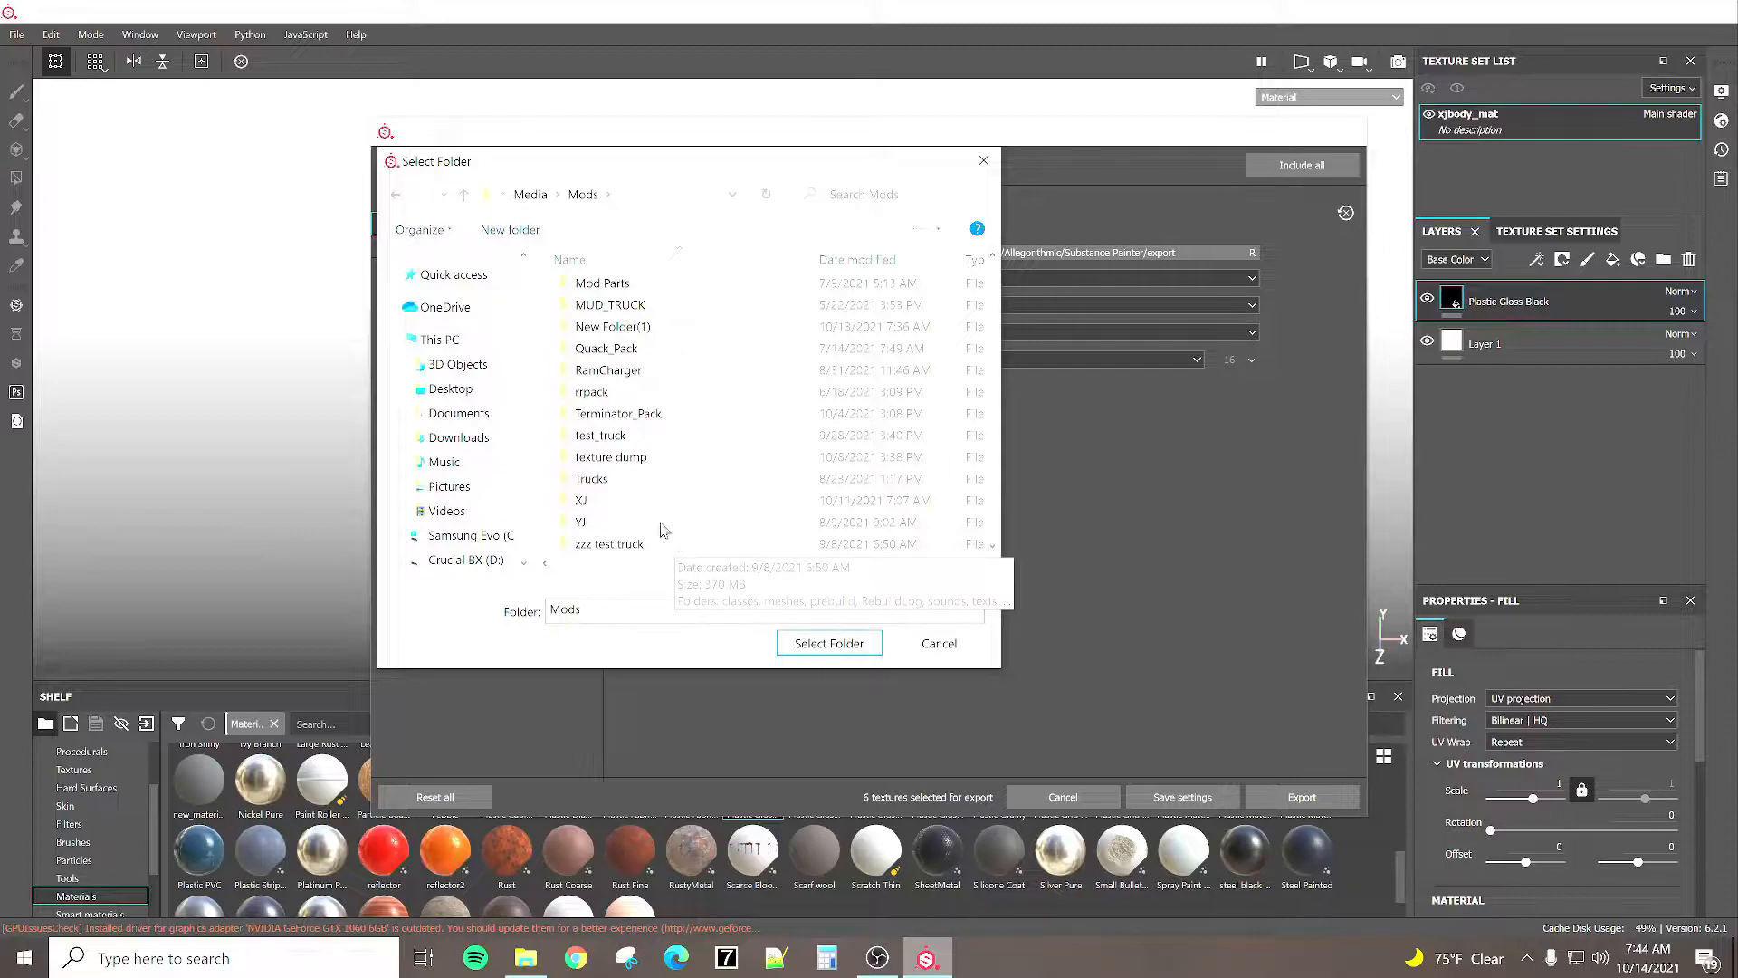
double_click(629, 458)
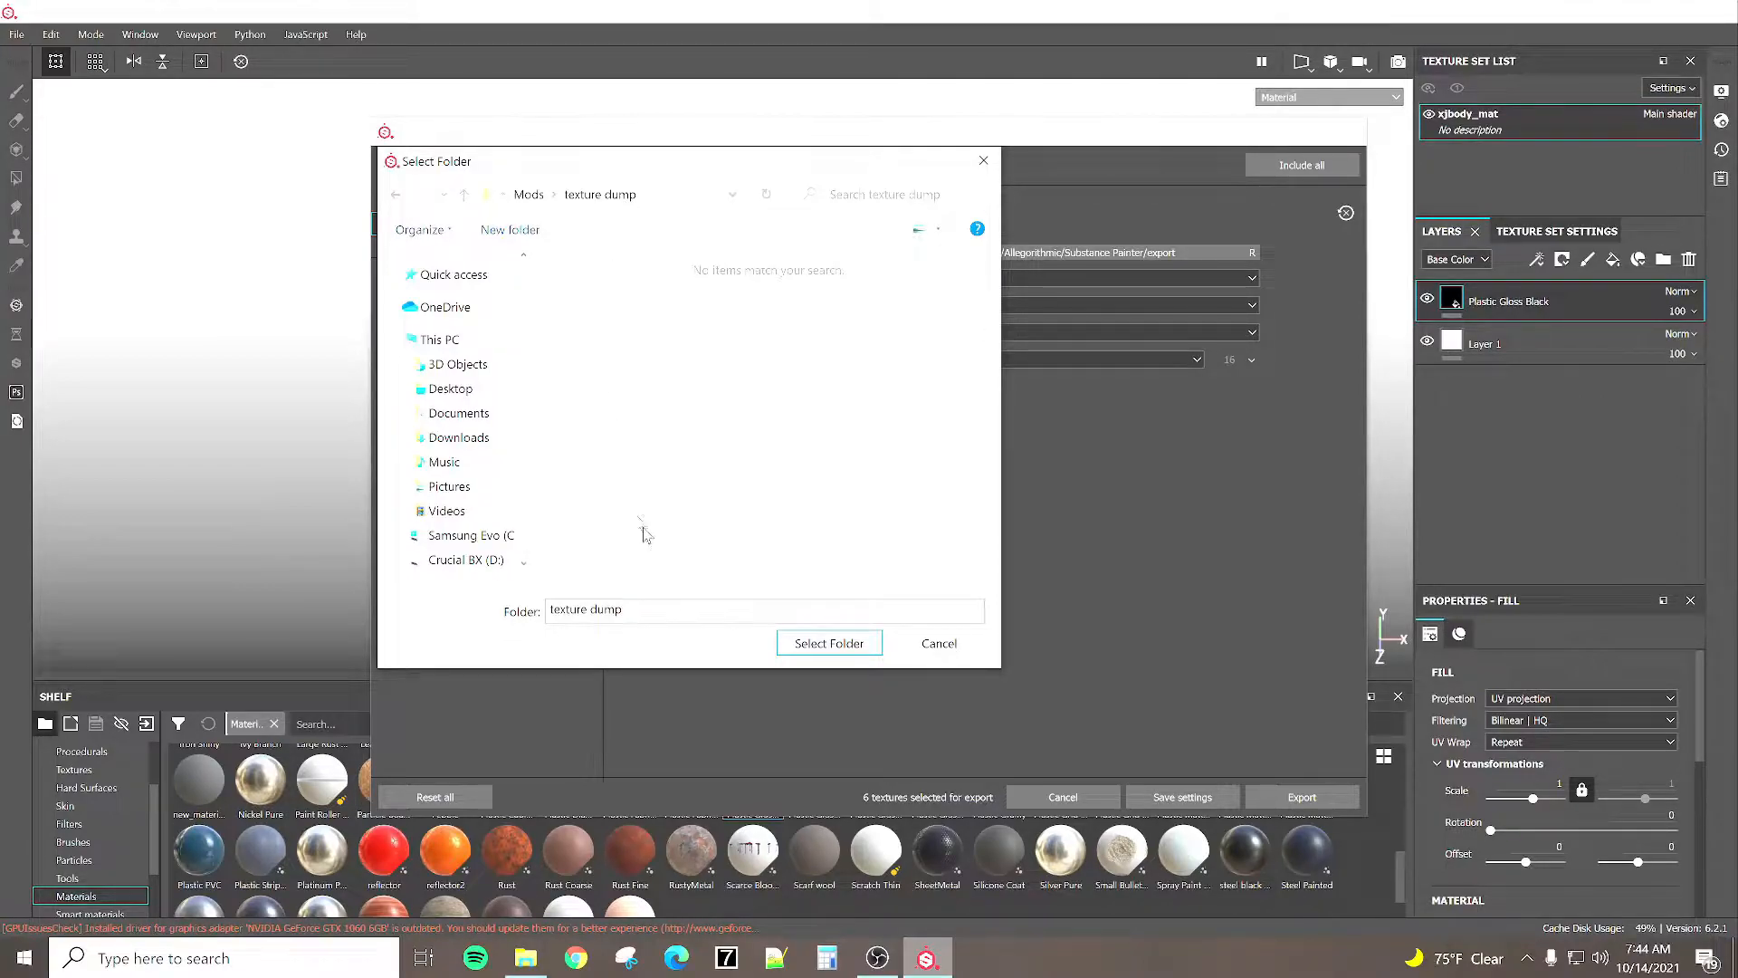
left_click(841, 652)
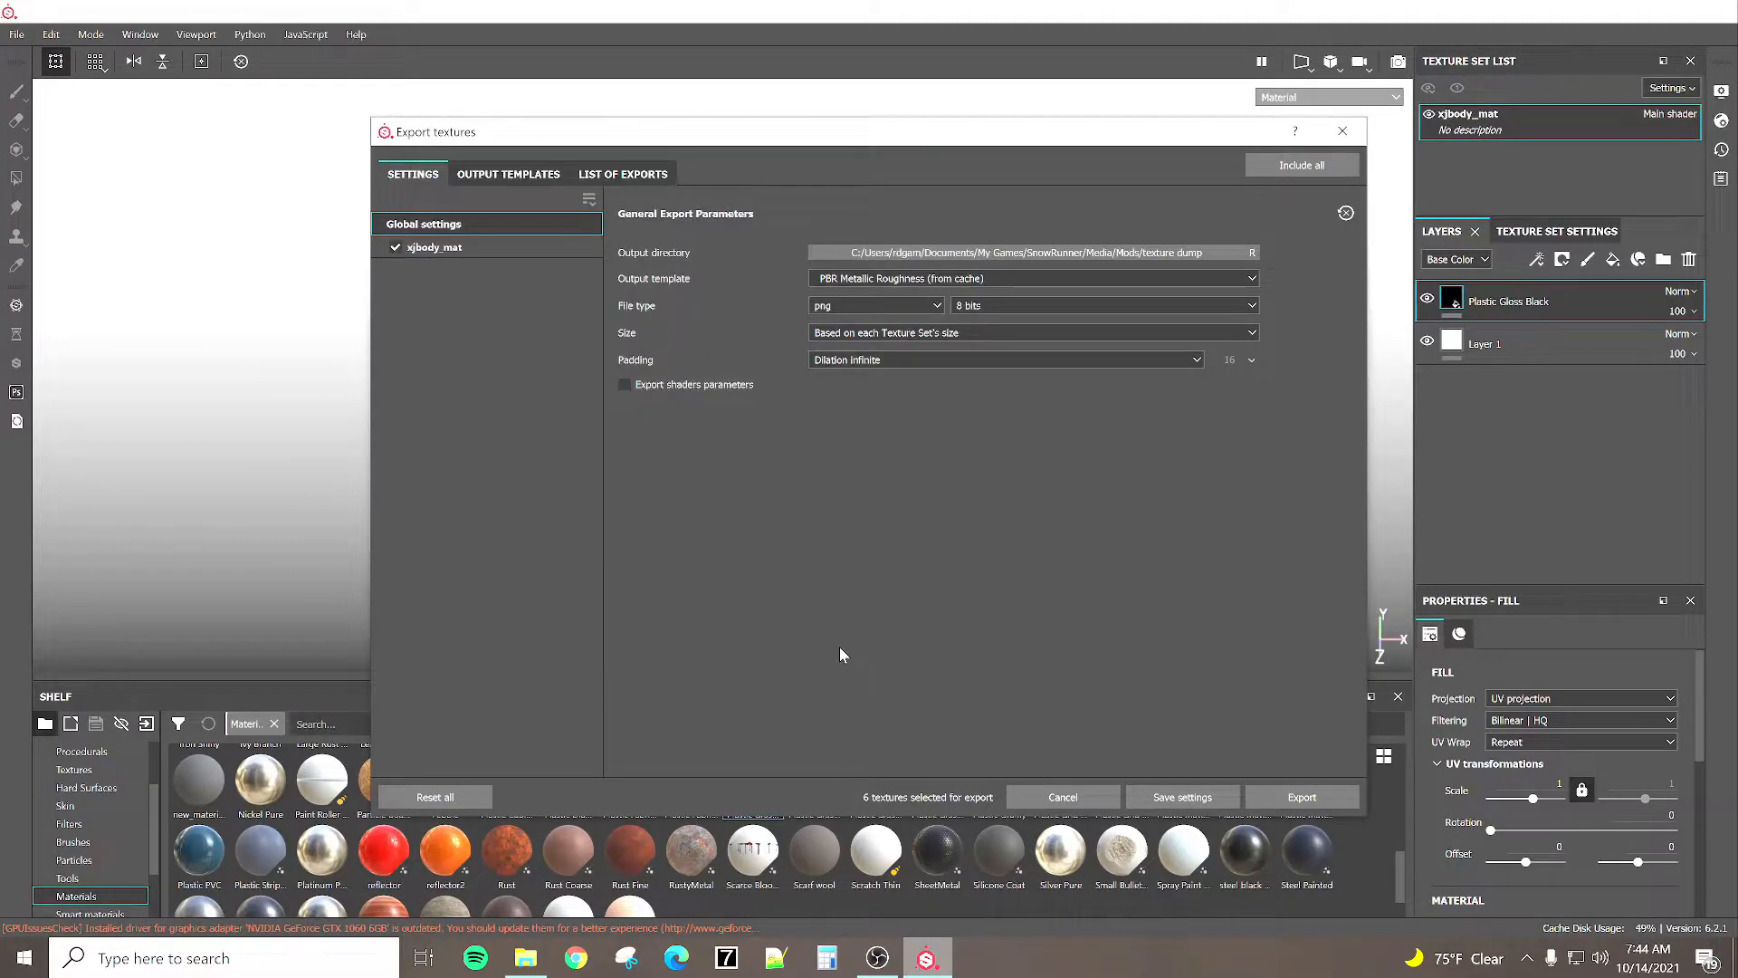
Set the export's output template to Snowrunner_colorchange.
left_click(893, 281)
scroll(884, 344, "up", 2)
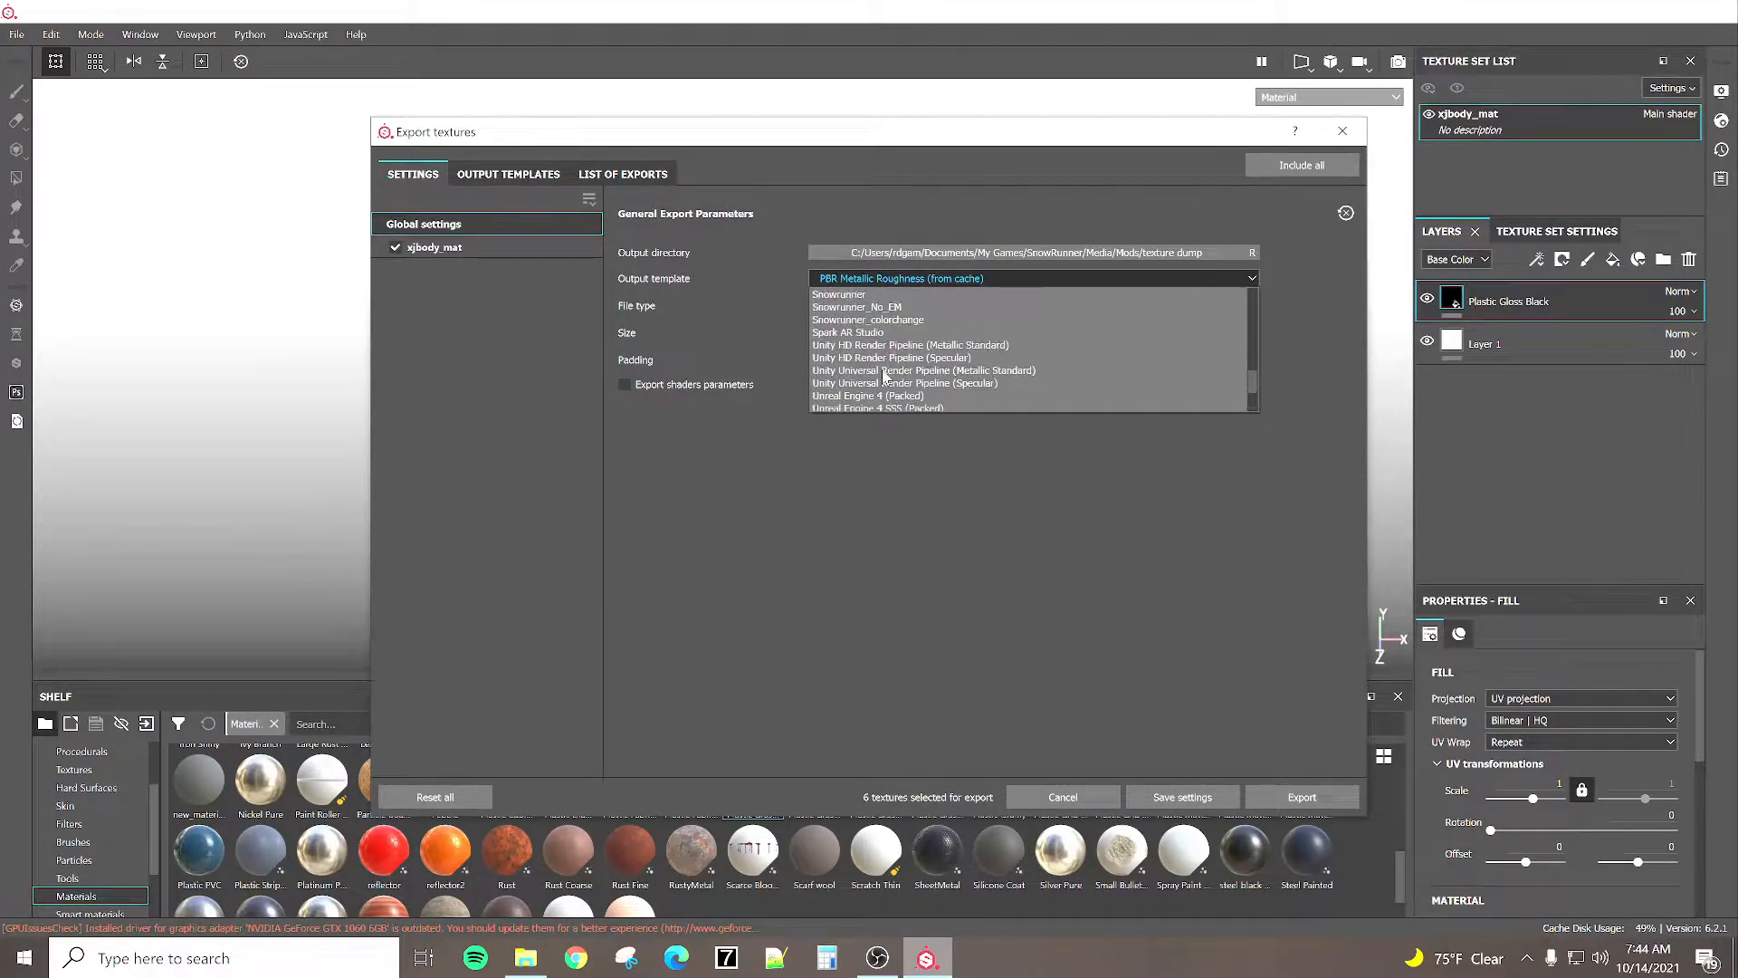
left_click(896, 321)
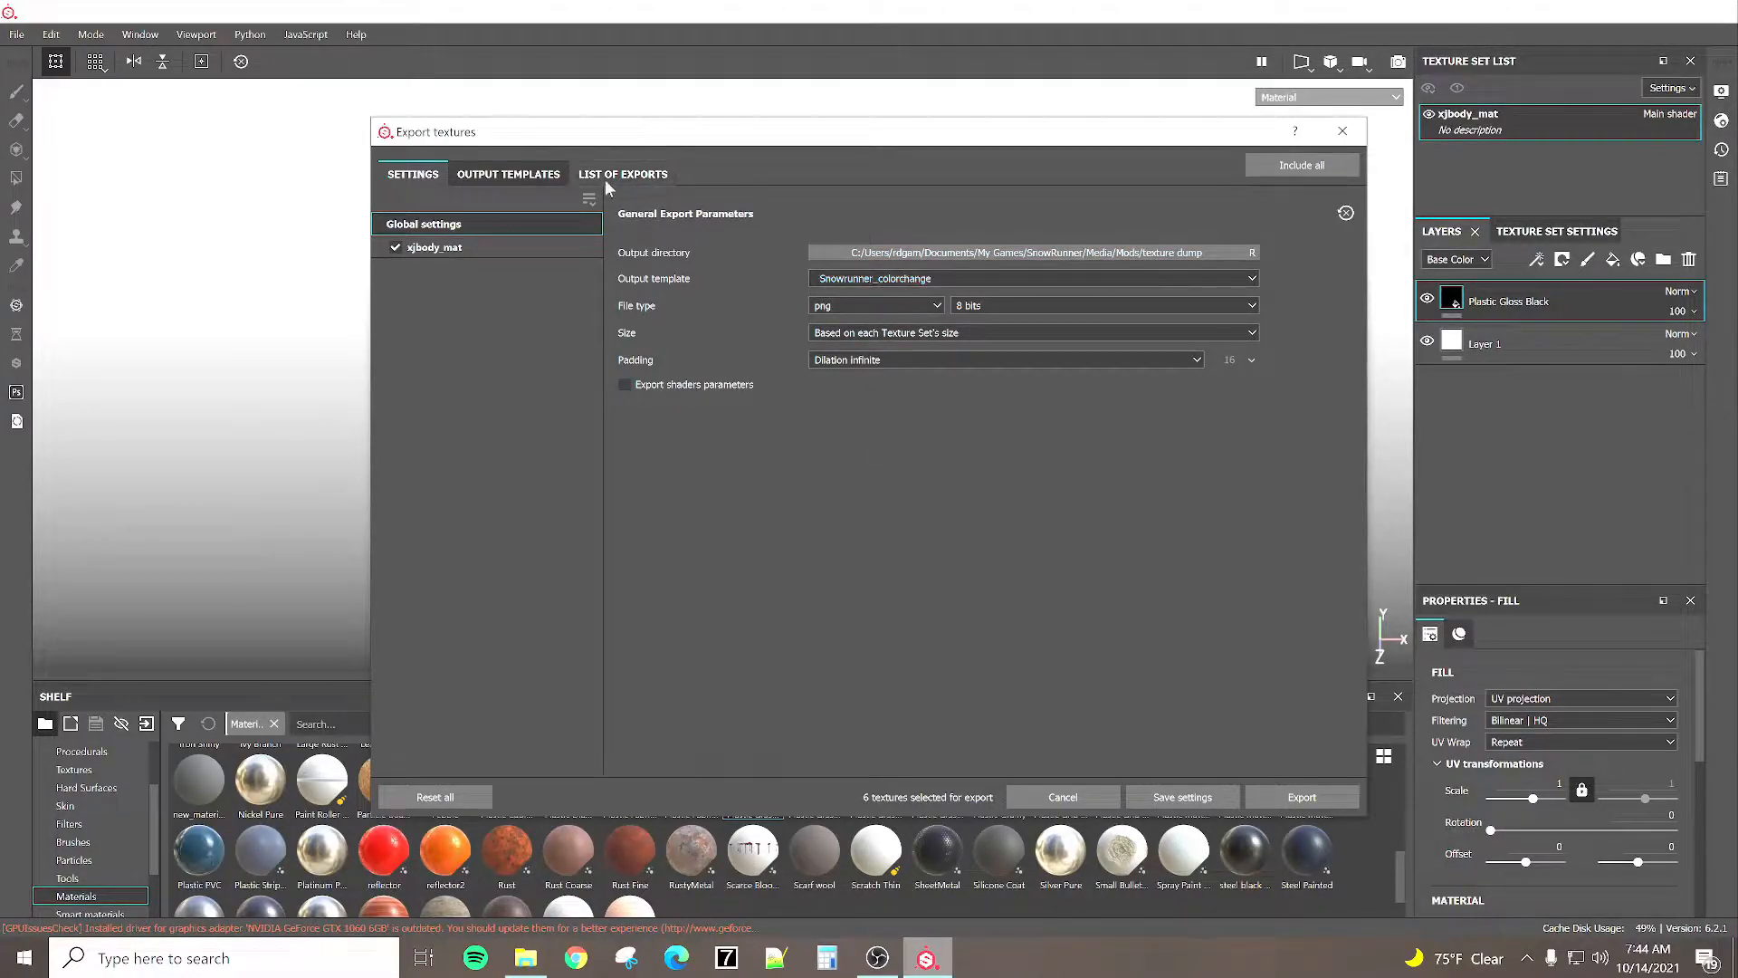
Compare the output maps defined in the Snowrunner_No_EM, Snowrunner and Snowrunner_colorchange export presets.
left_click(507, 175)
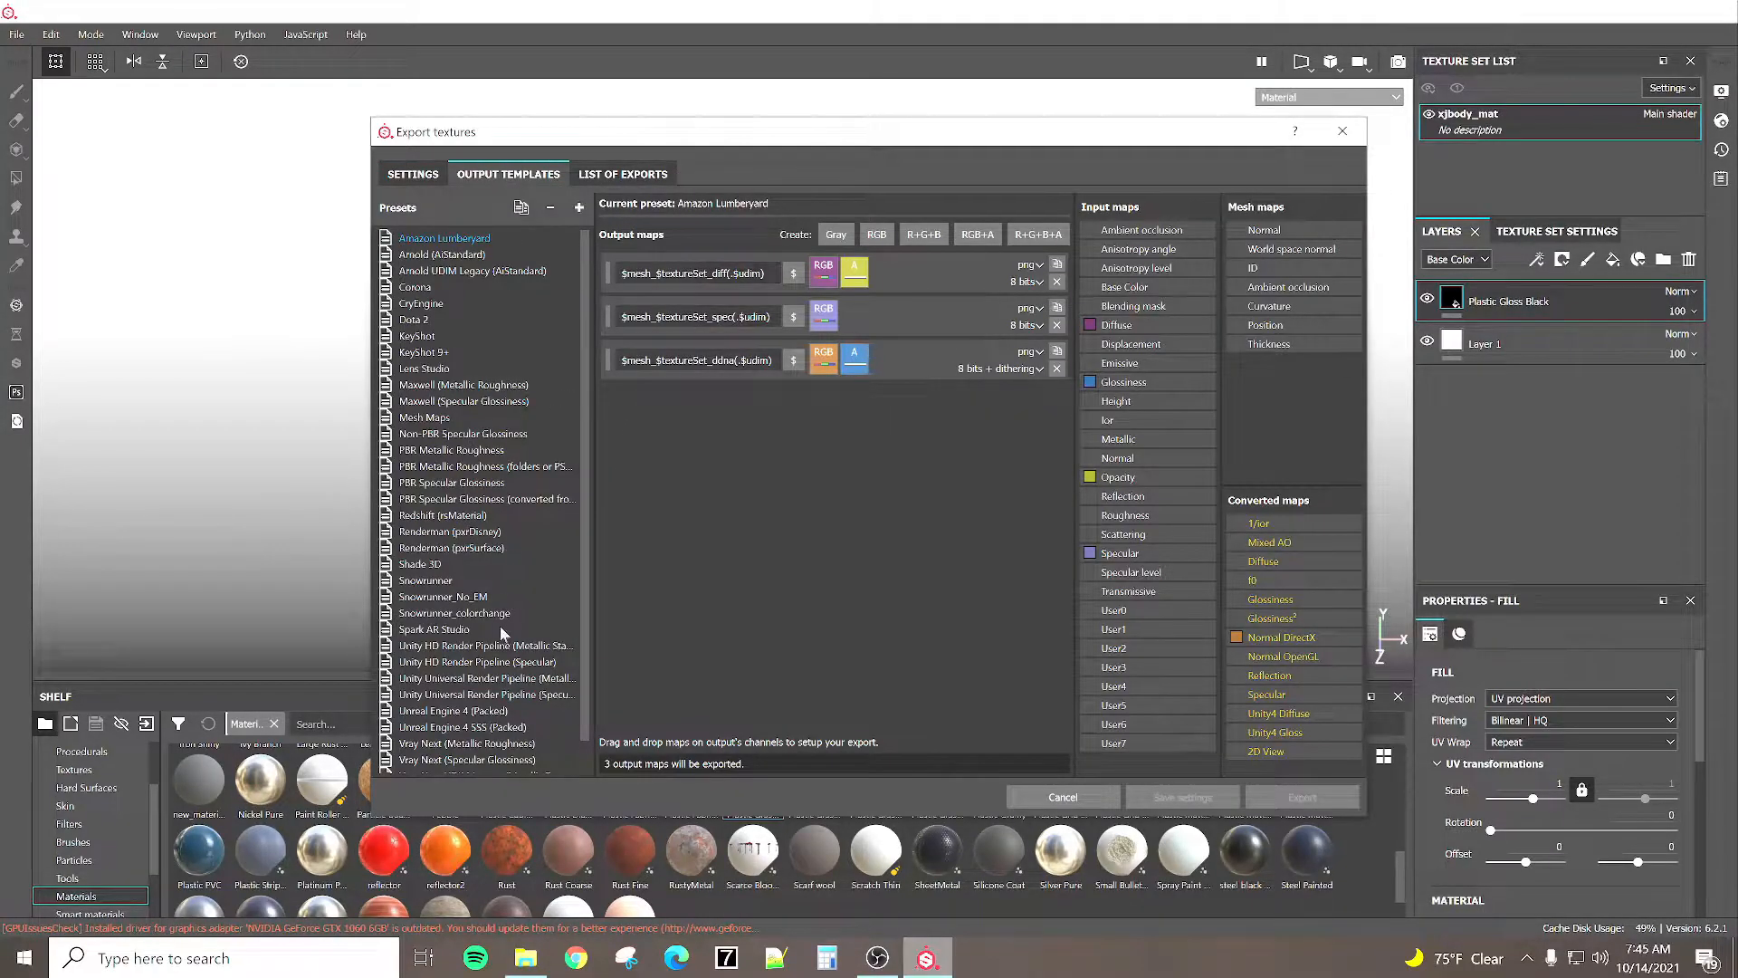
left_click(441, 599)
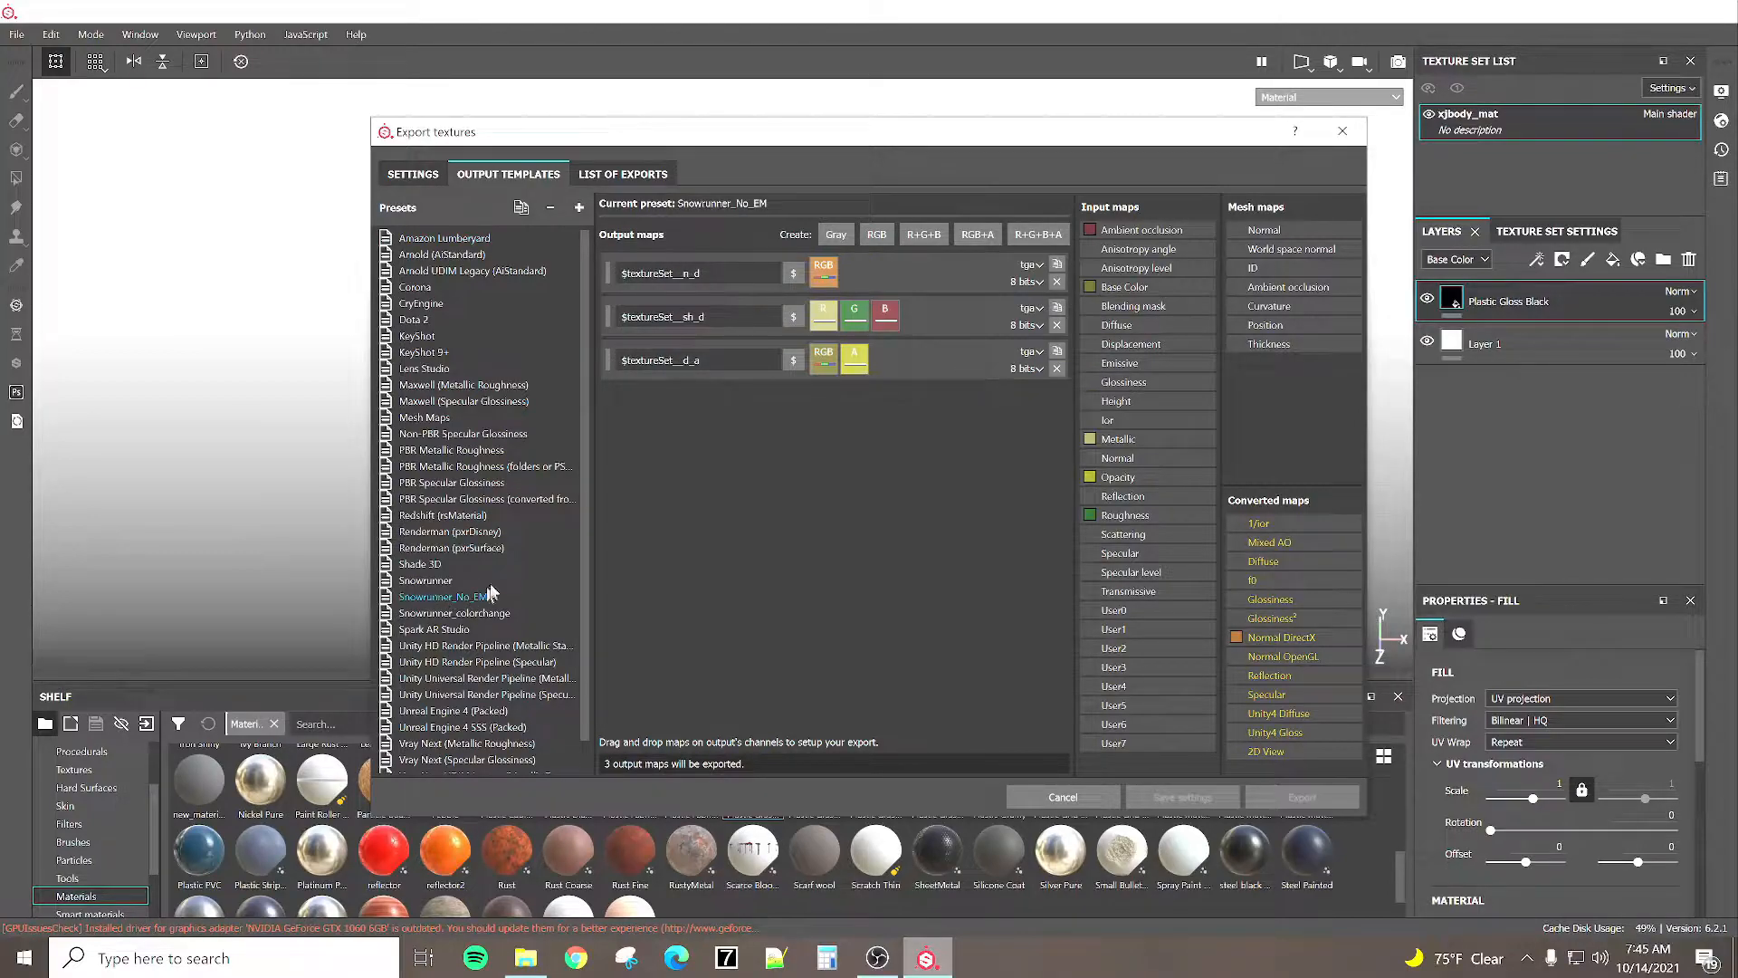
left_click(430, 582)
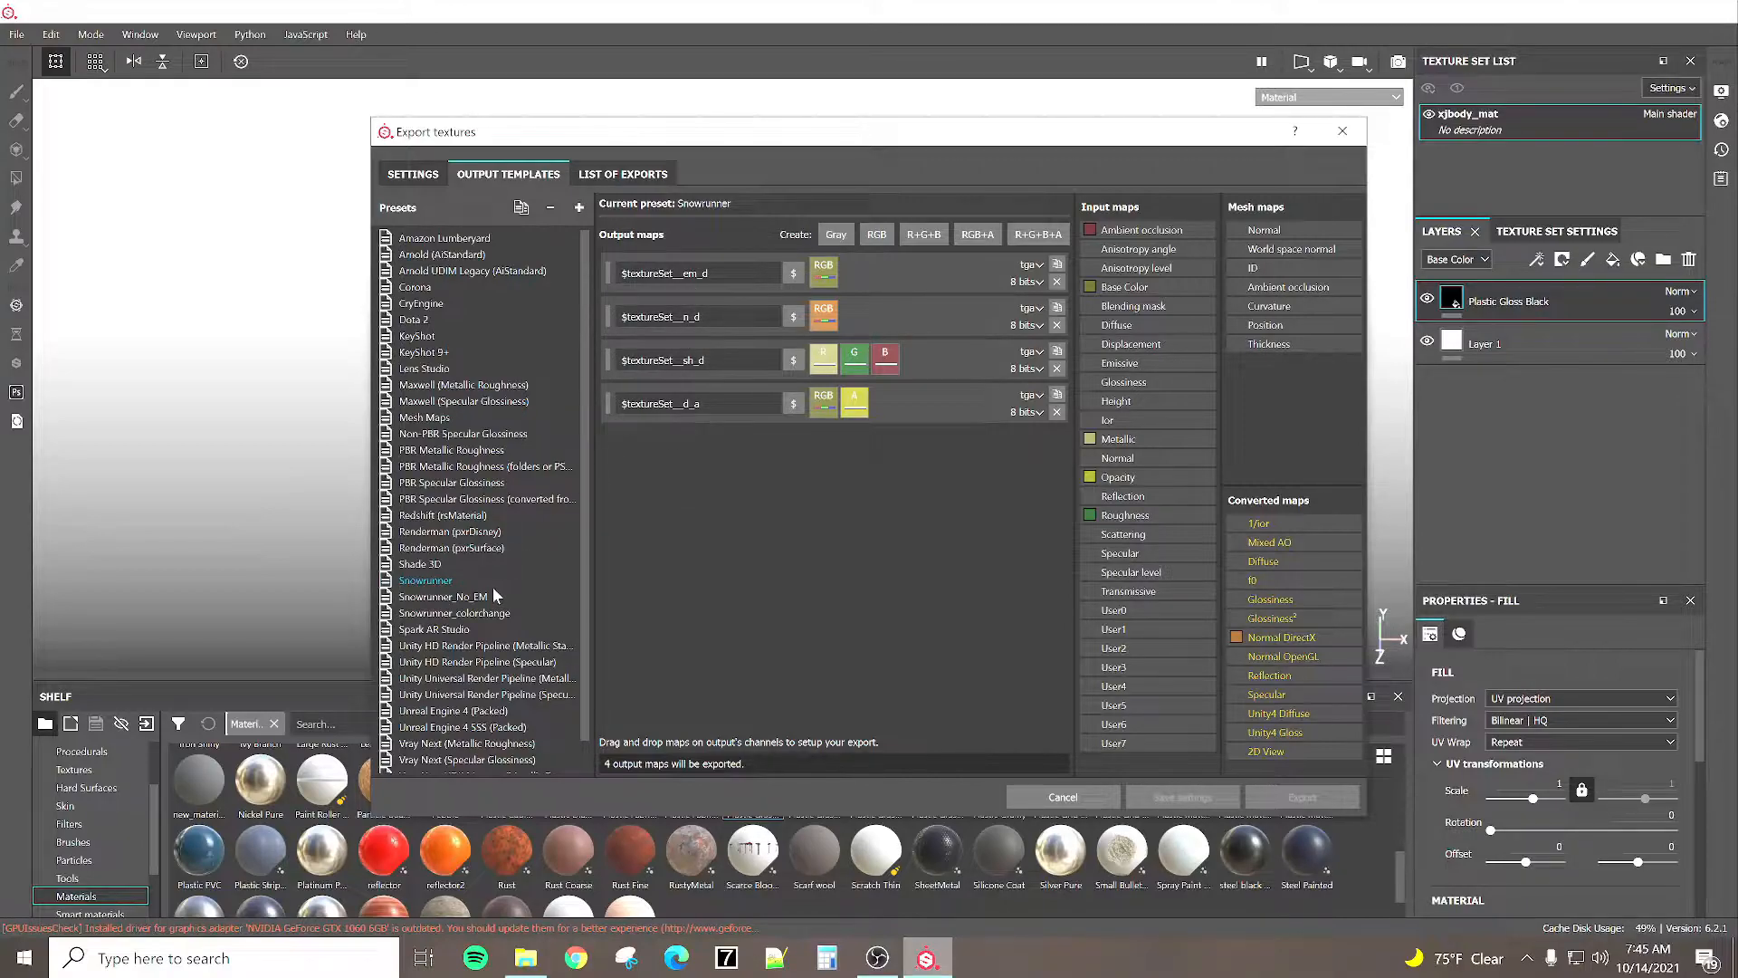
left_click(481, 614)
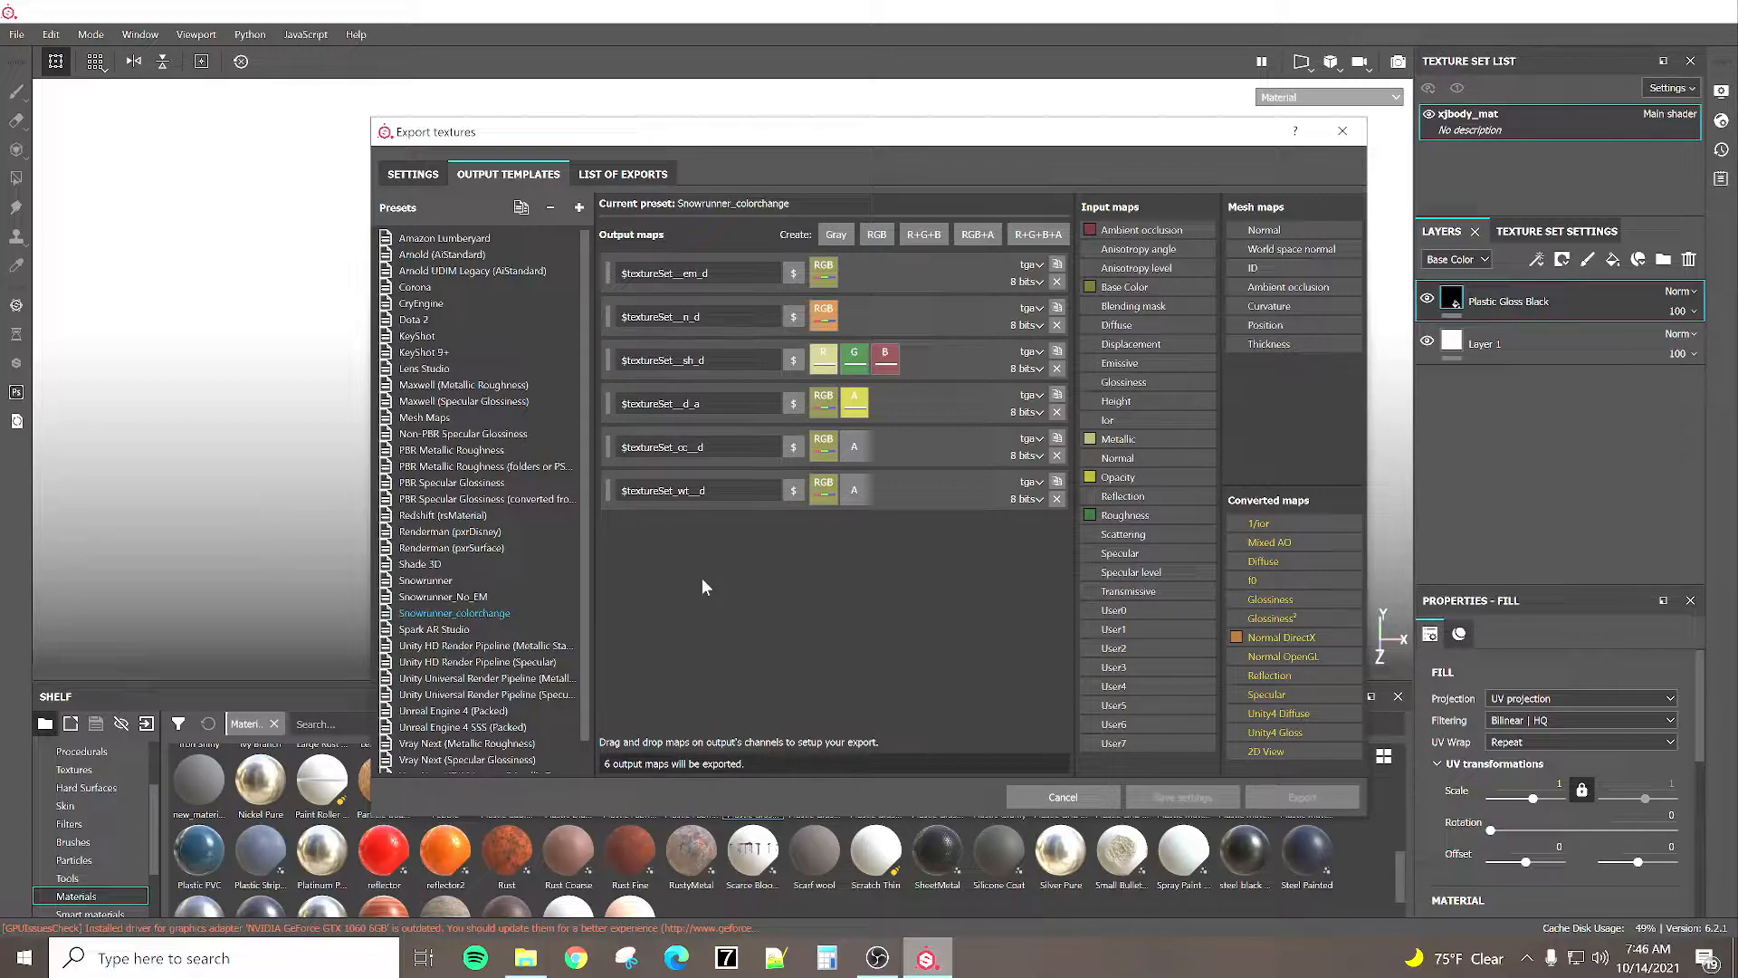
left_click(414, 176)
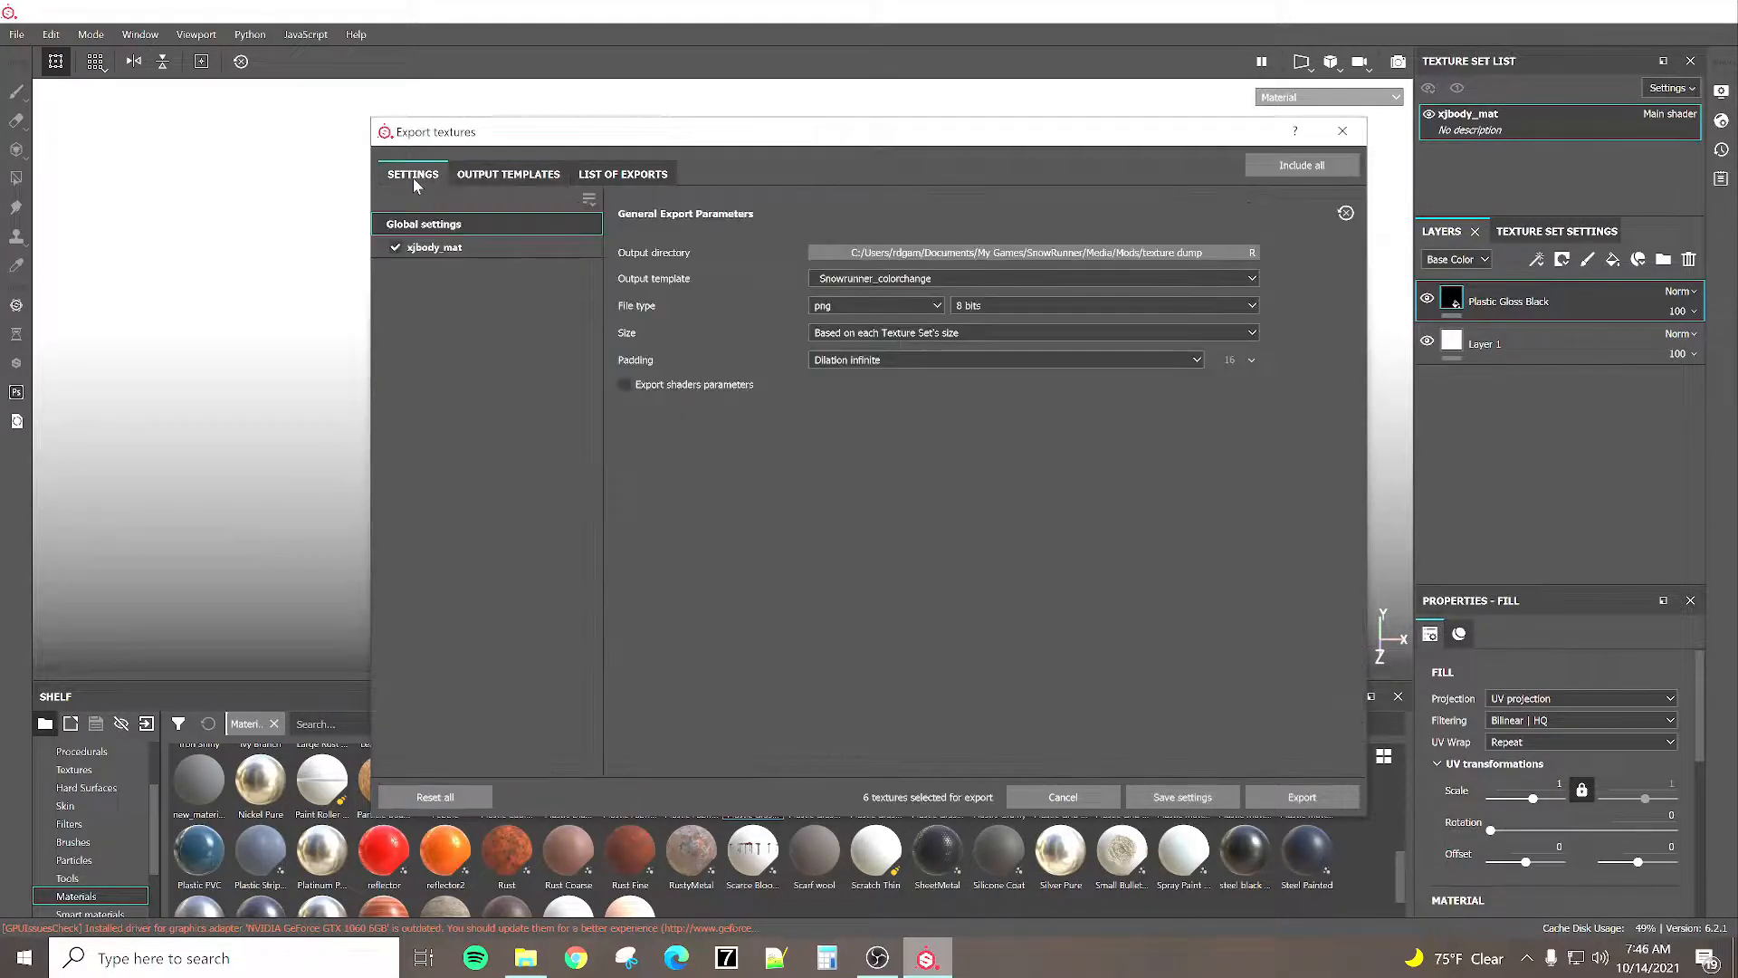
Export the textures with the file type set to Based on output template, and save the export settings.
left_click(860, 306)
scroll(856, 326, "up", 3)
left_click(857, 324)
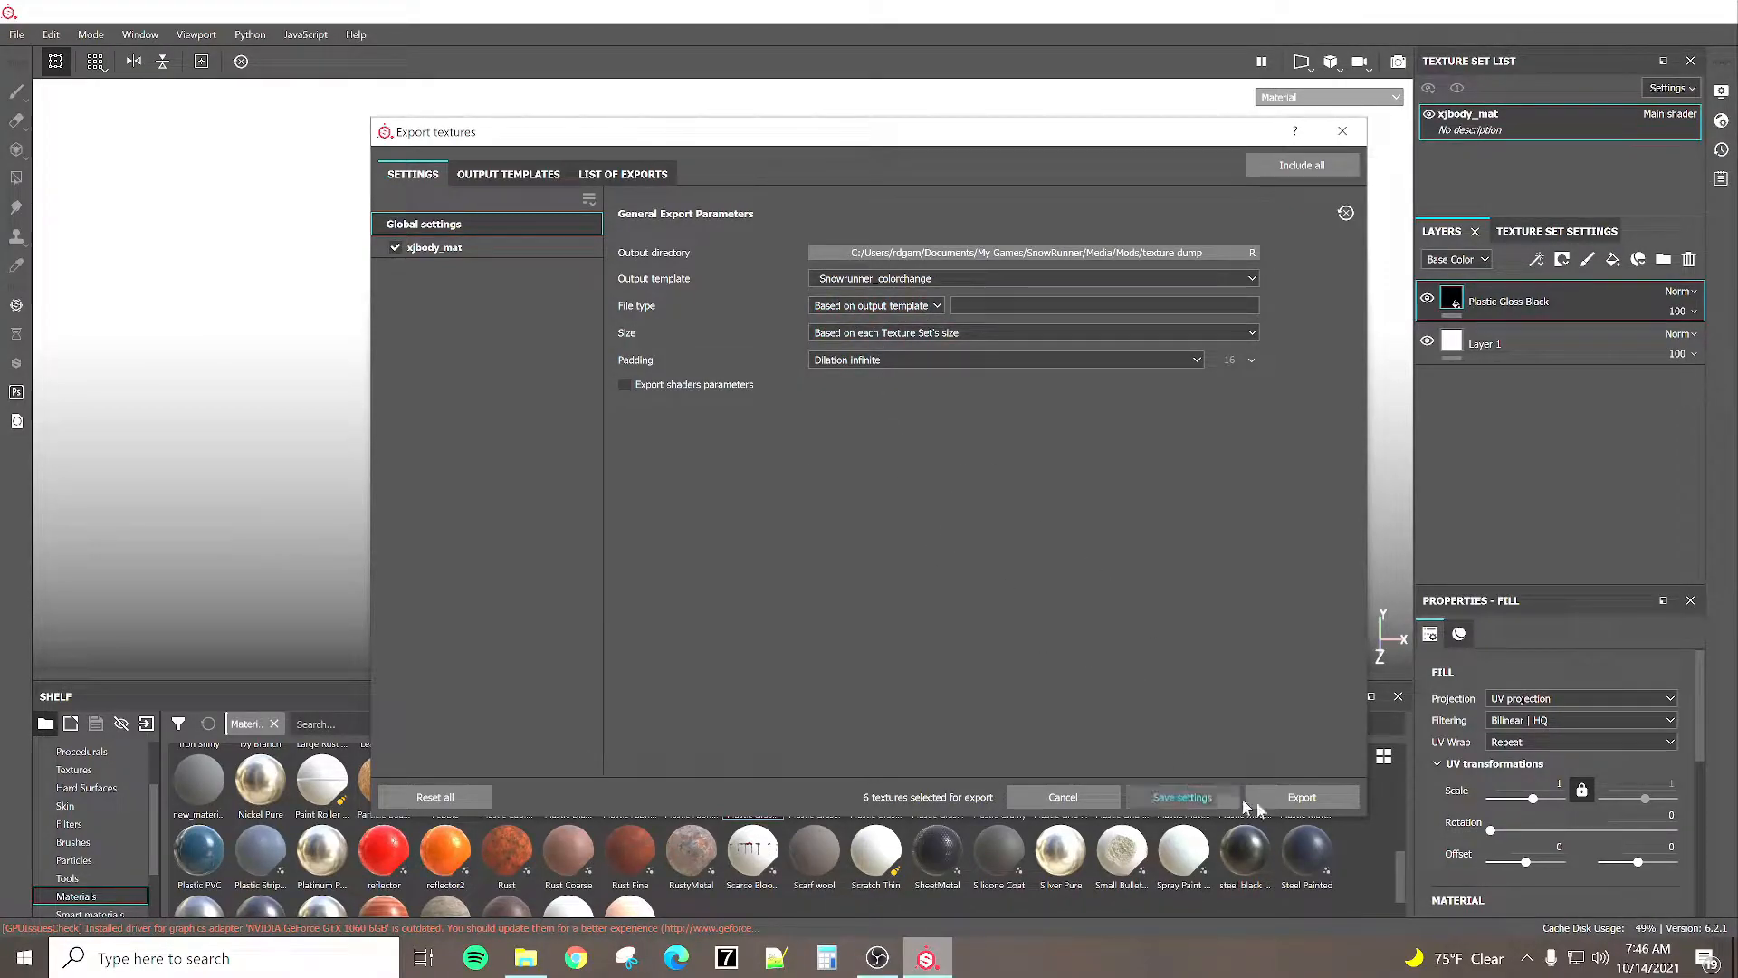
left_click(1303, 798)
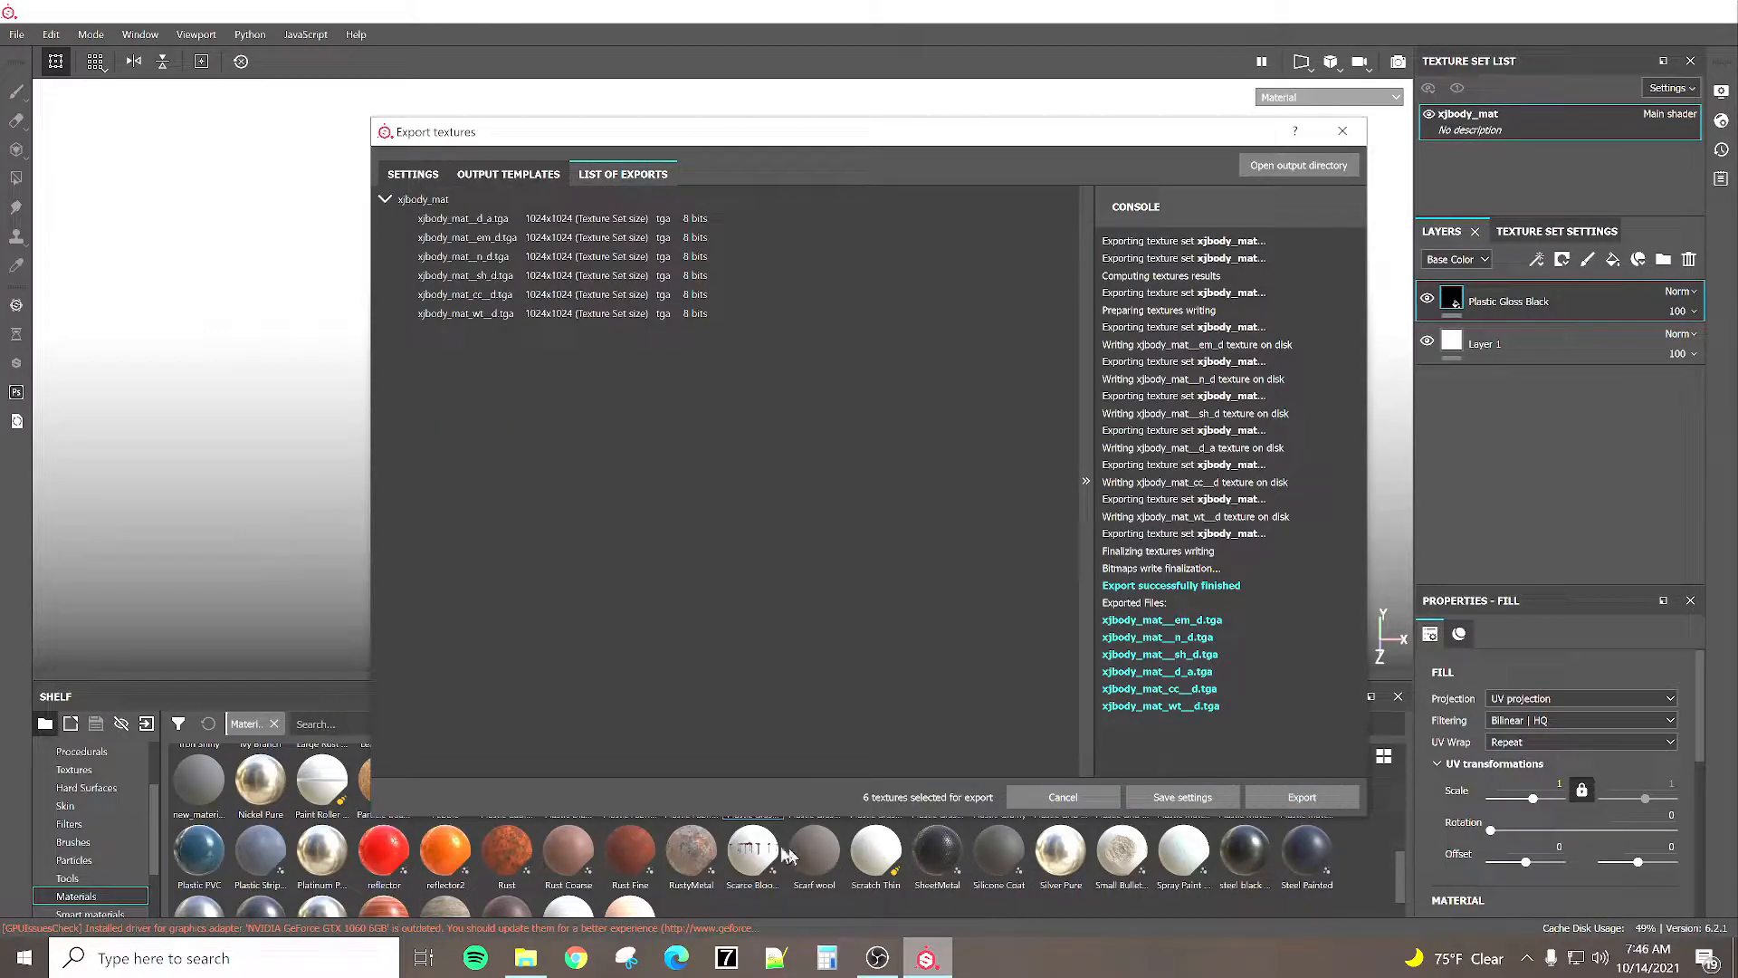
left_click(1203, 794)
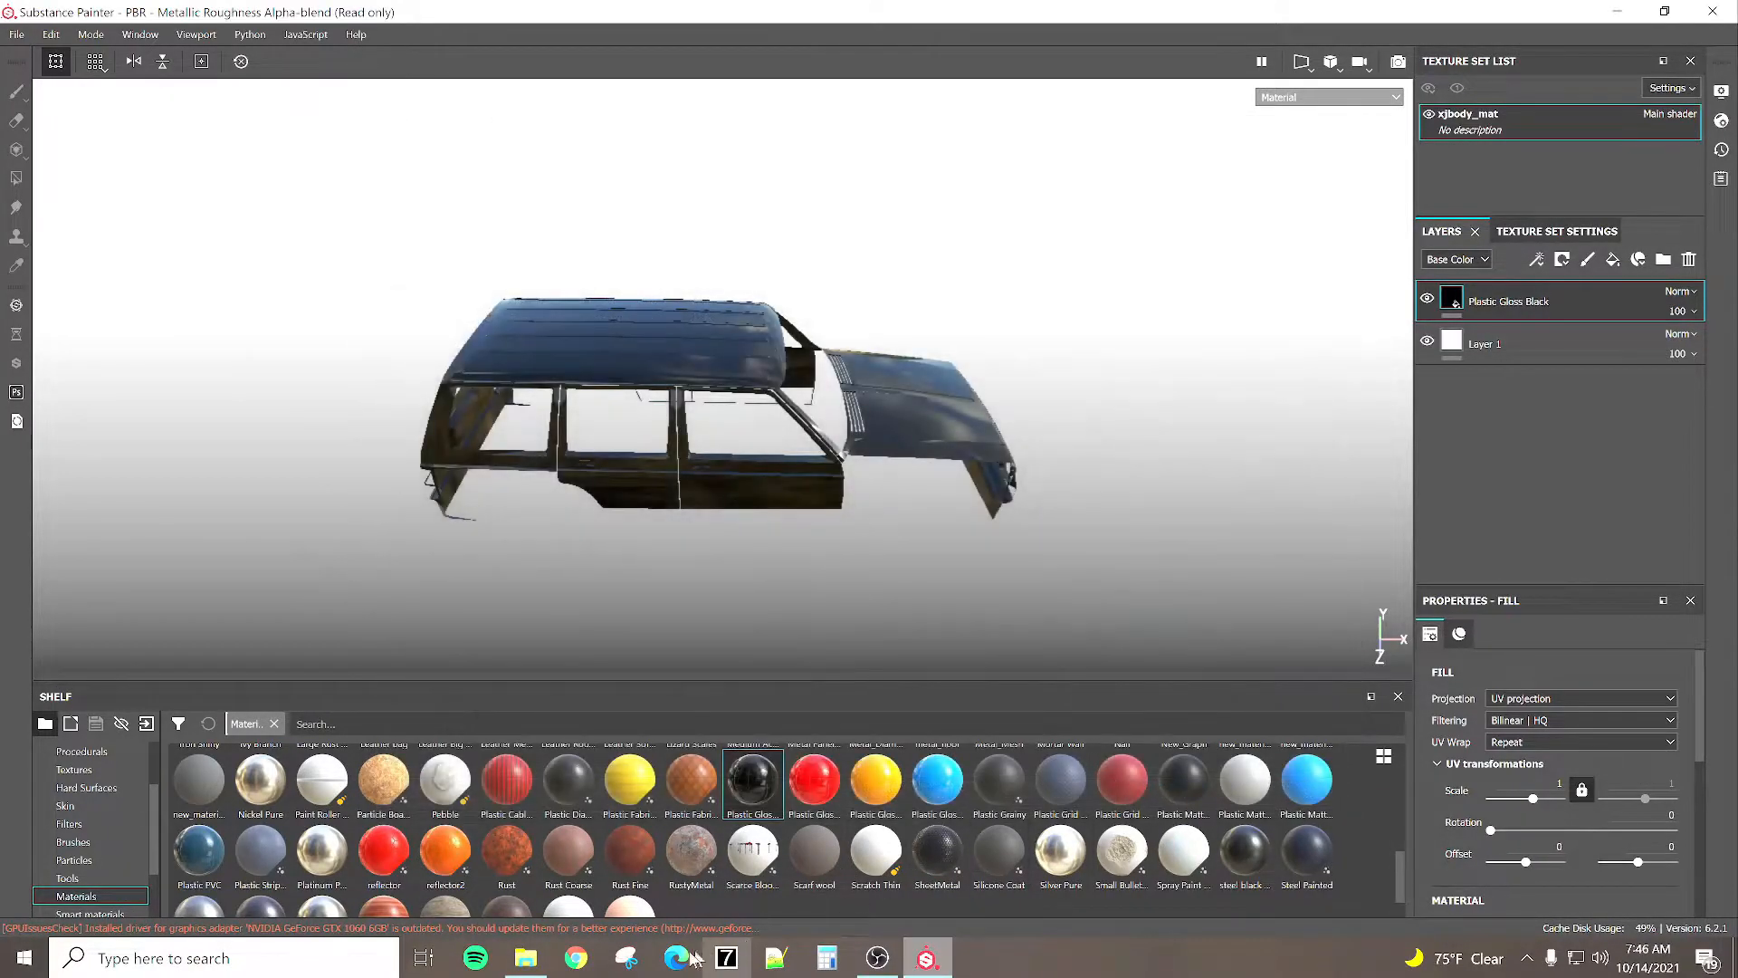
Switch to File Explorer and delete all the files in the texture dump folder inside Mods.
left_click(526, 958)
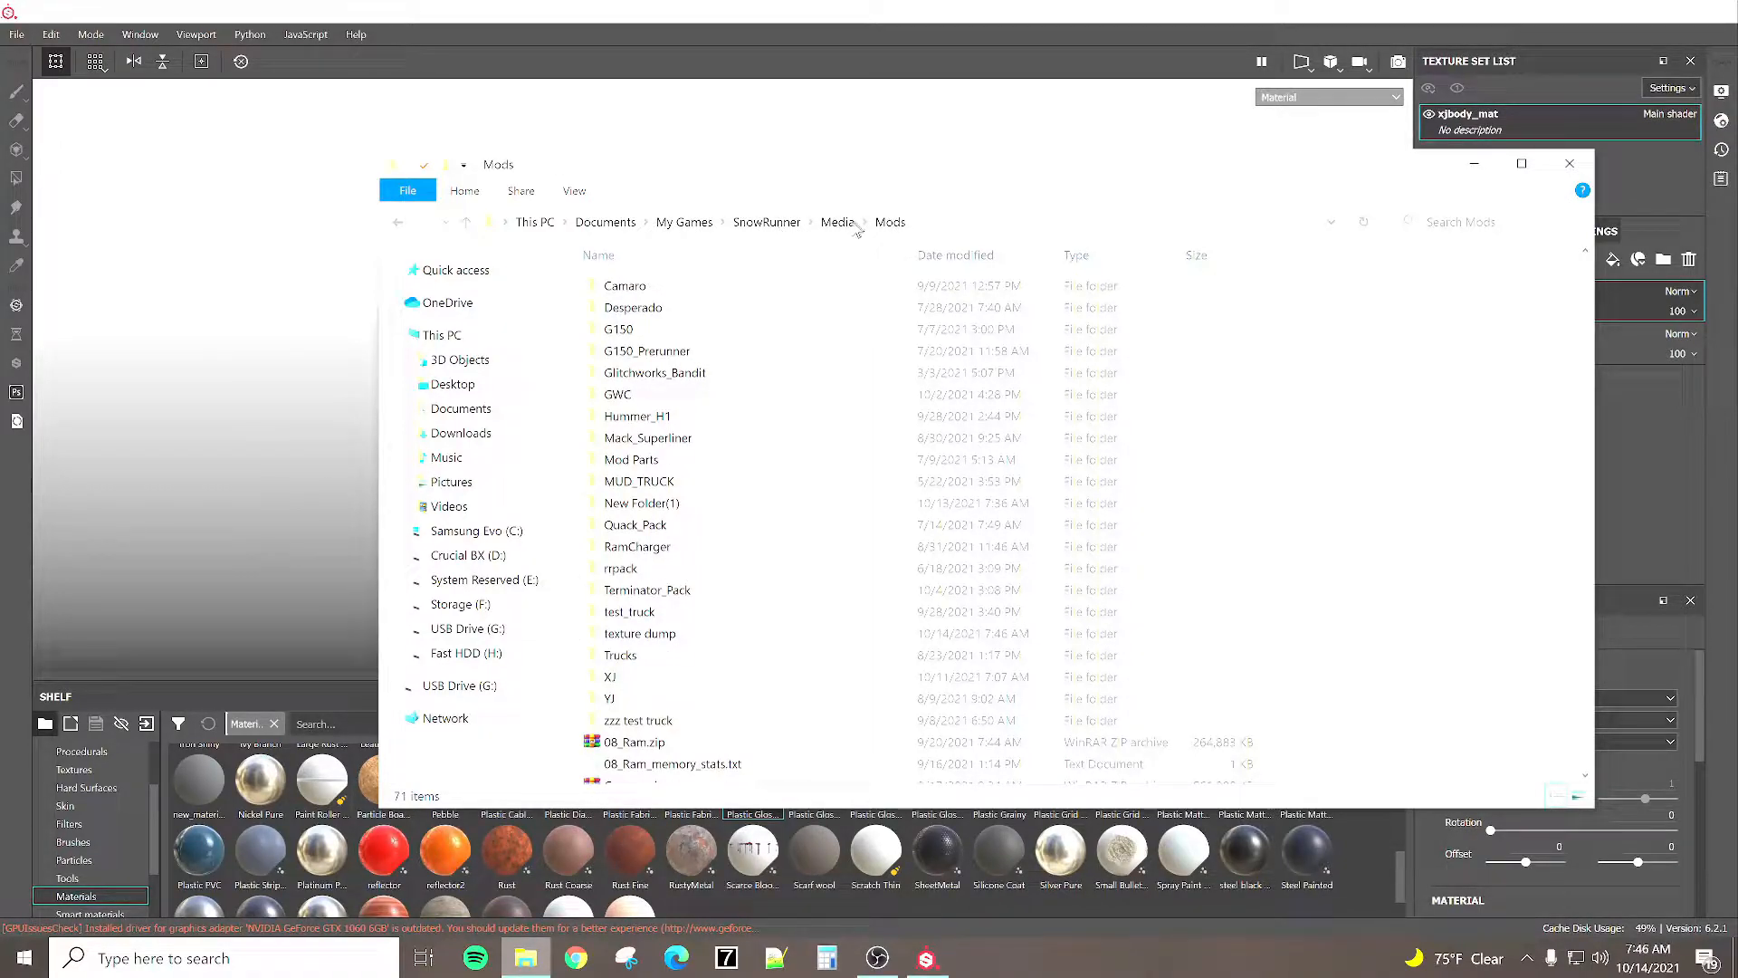
double_click(632, 634)
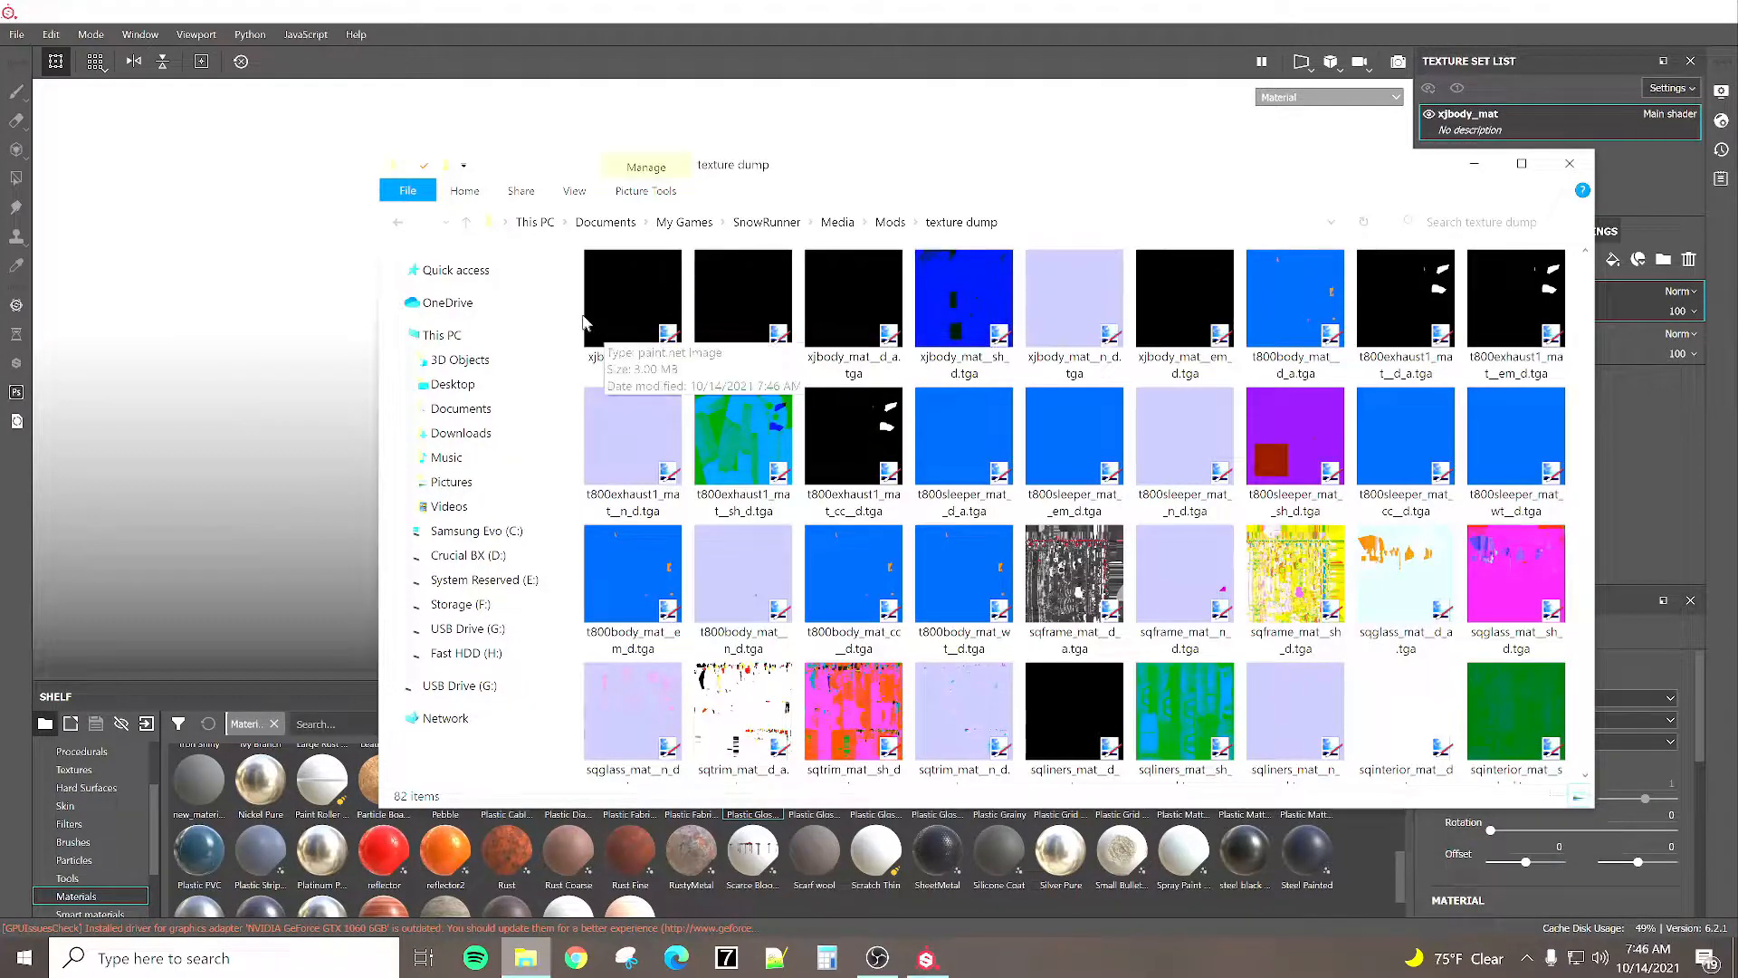
left_click_drag(574, 319, 1510, 767)
key("Delete")
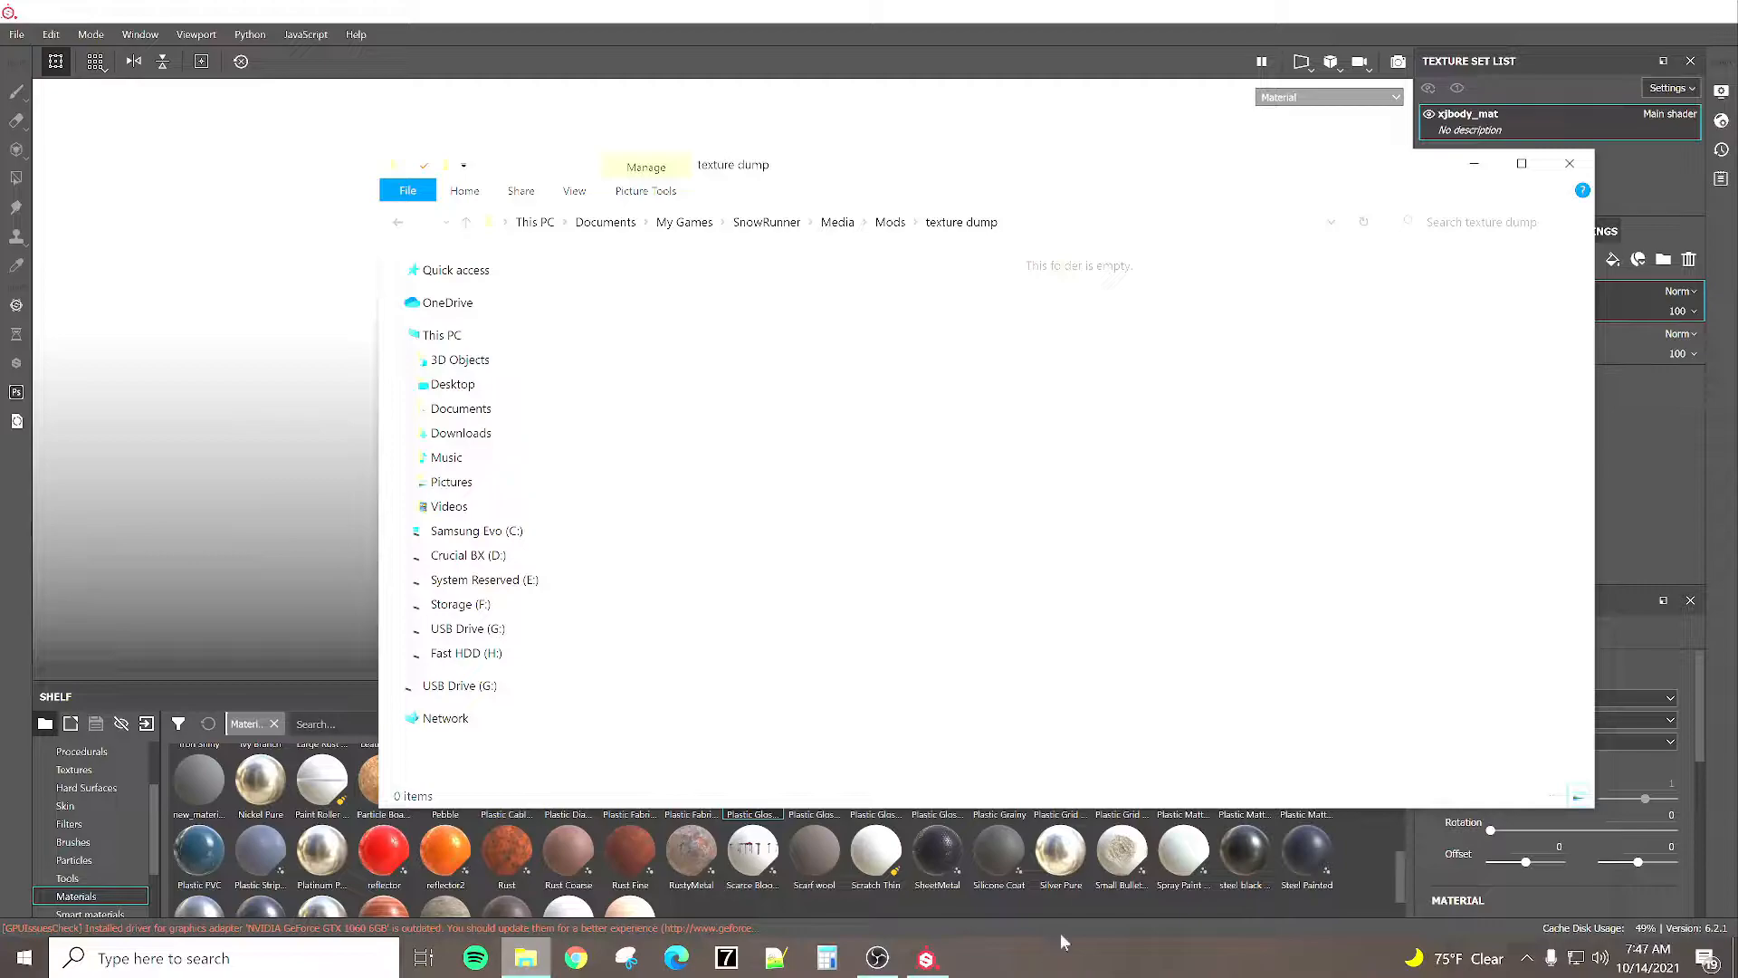
Return to Substance Painter, export the xjbody_mat textures again with the saved settings, and view the texture dump folder in File Explorer.
left_click(926, 957)
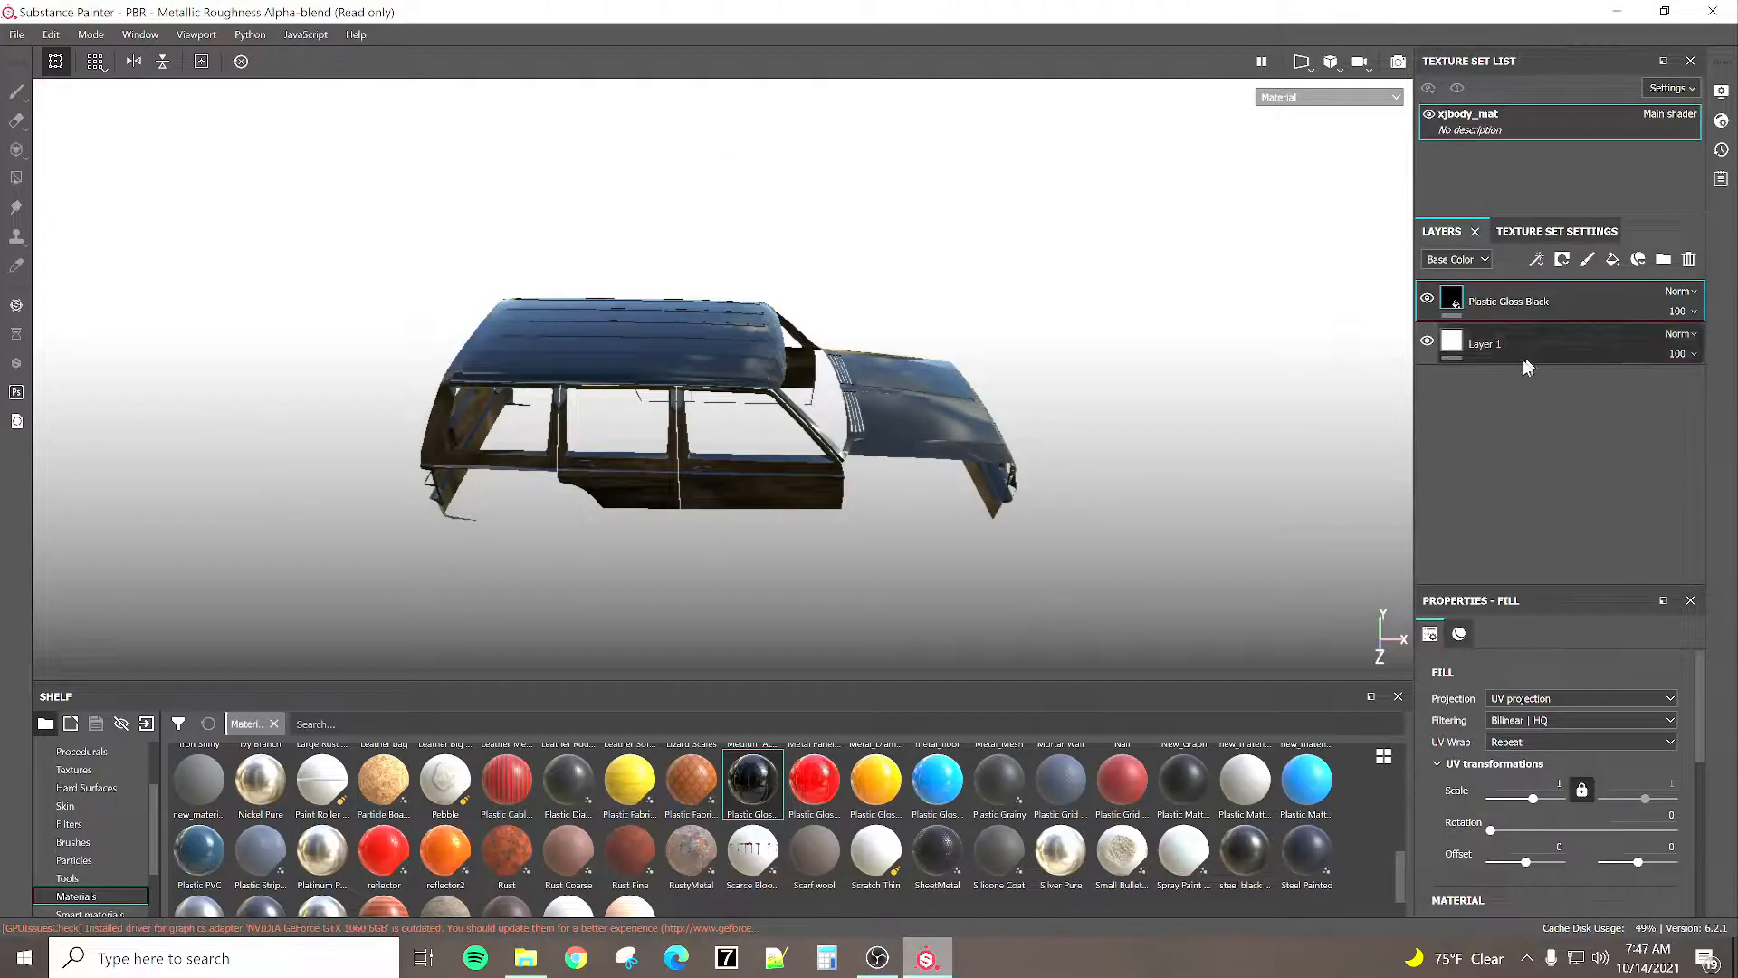
left_click(17, 34)
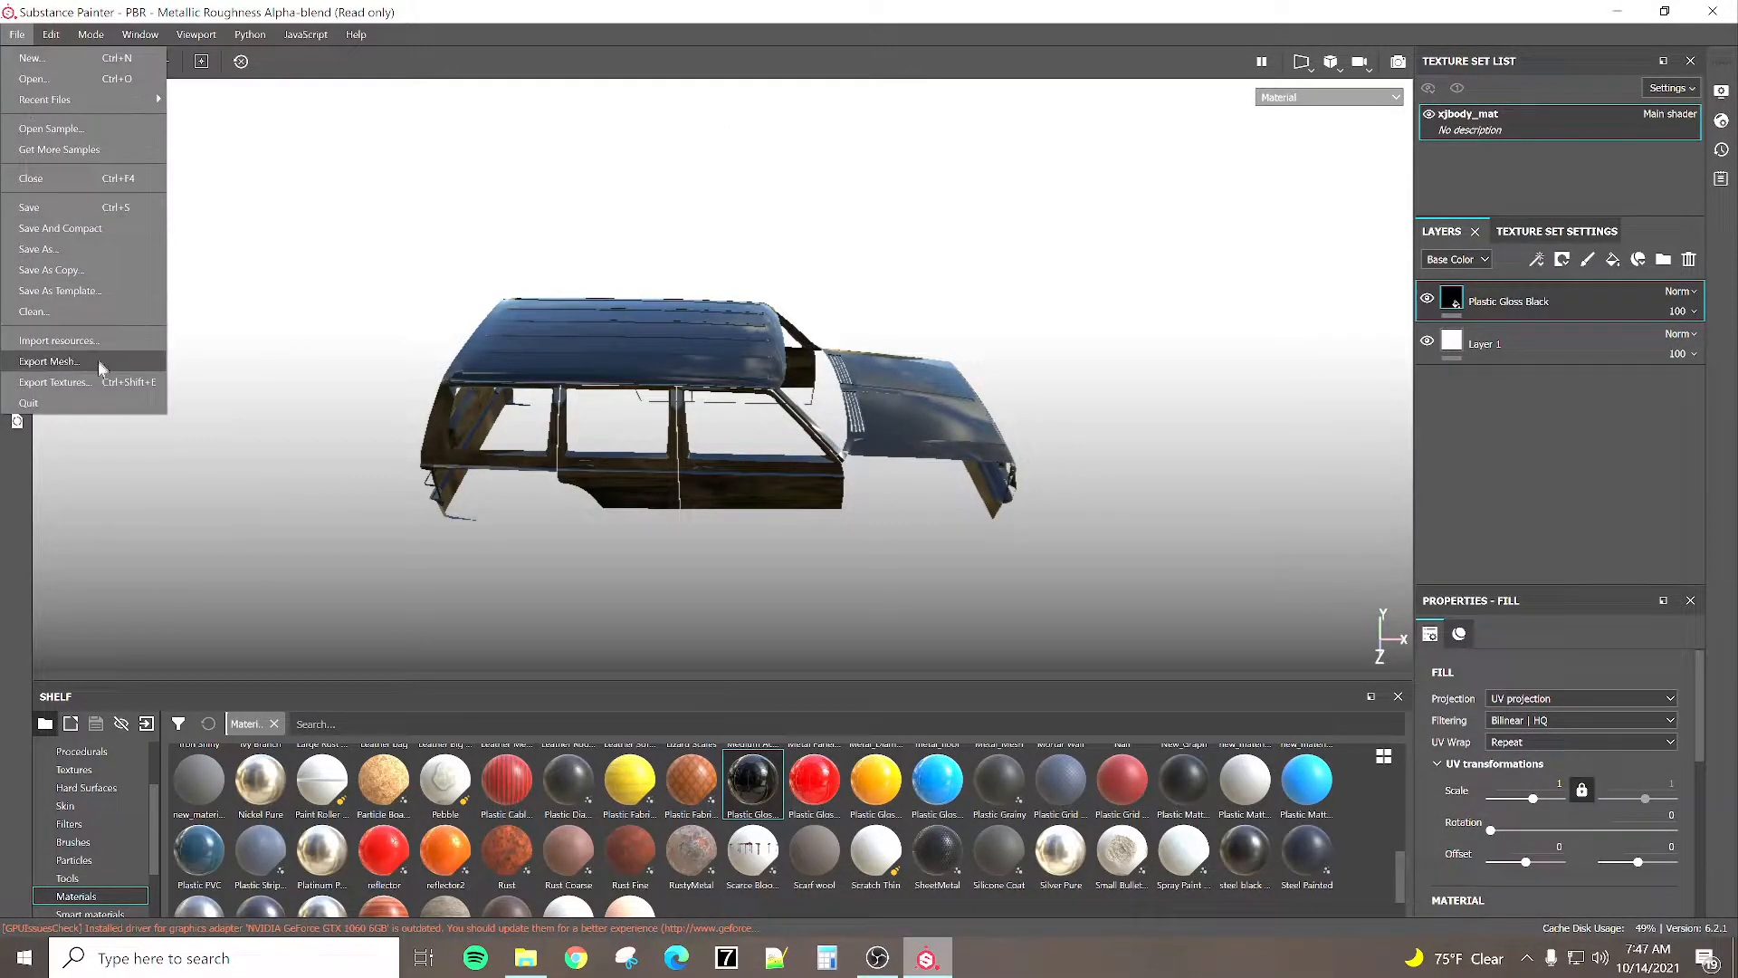
left_click(122, 387)
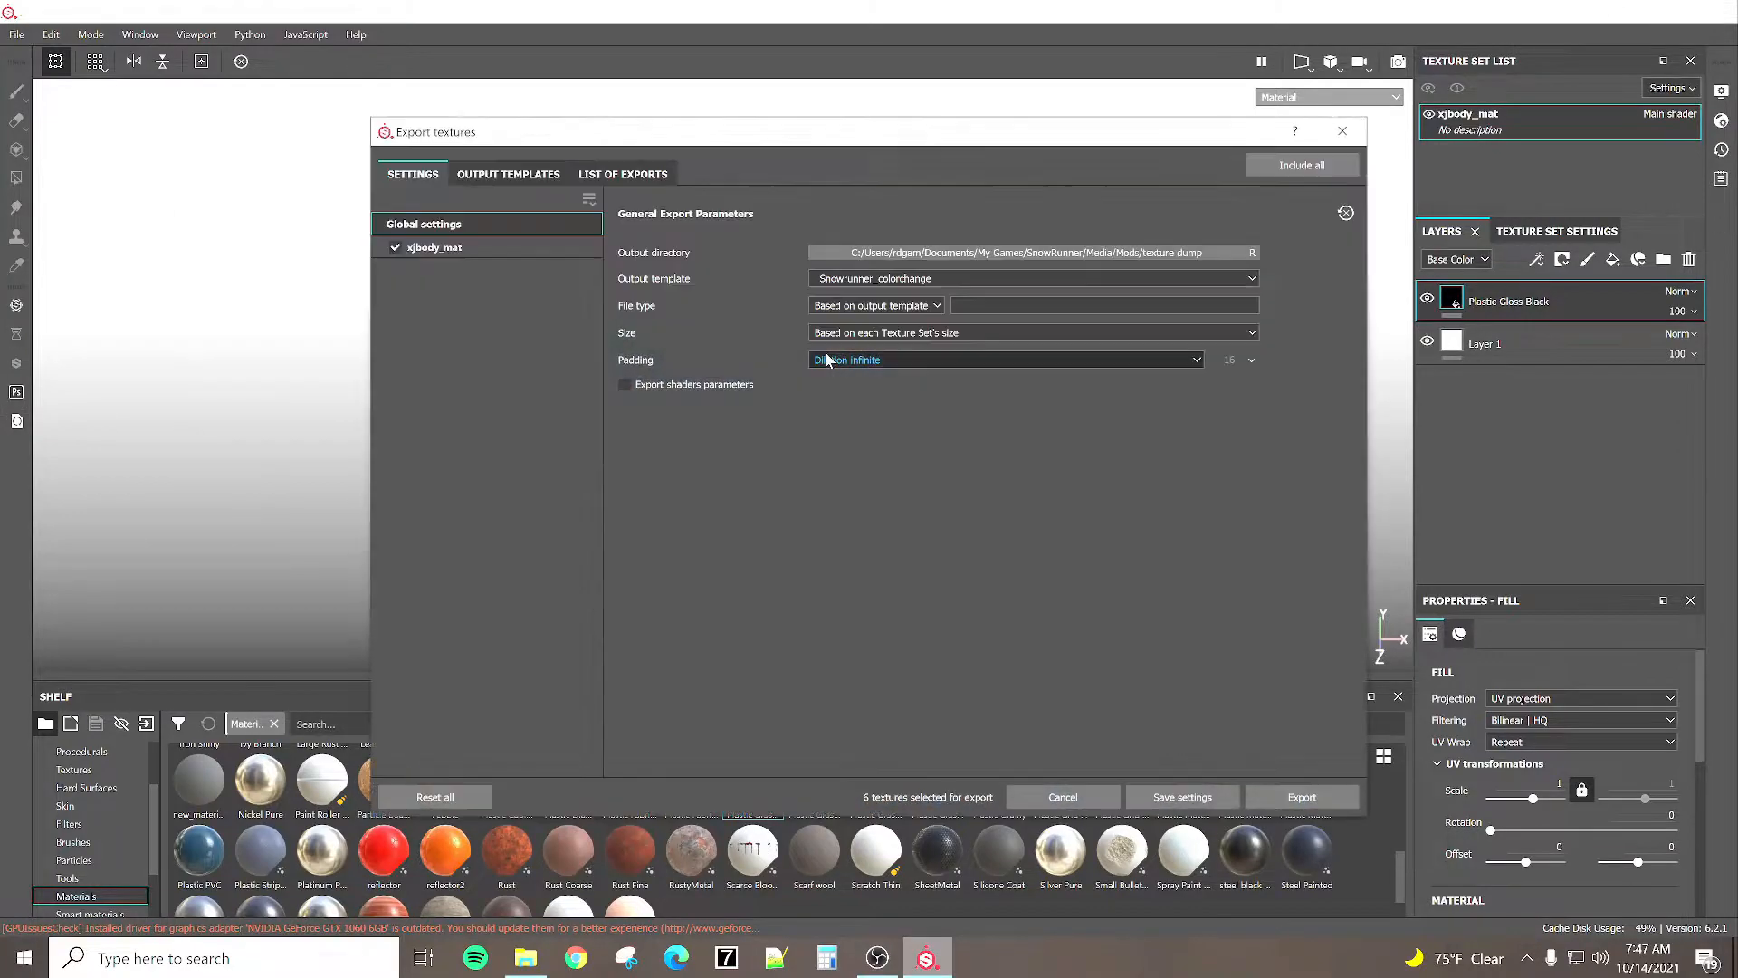
left_click(1317, 794)
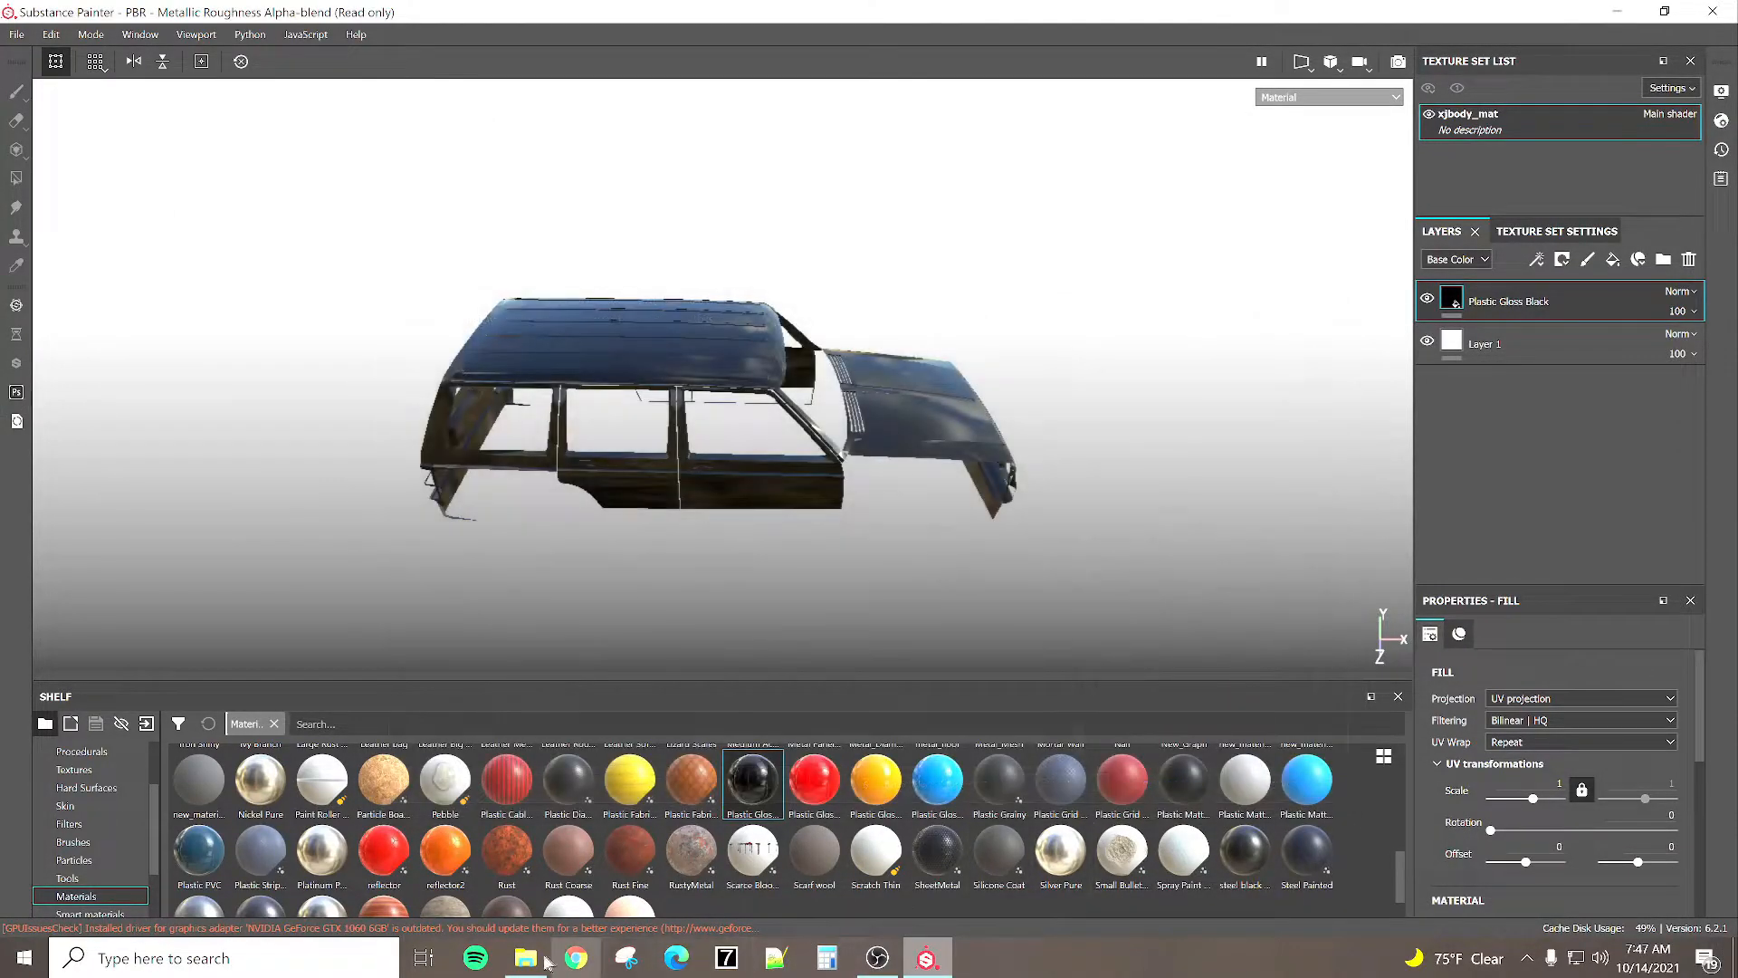
left_click(527, 958)
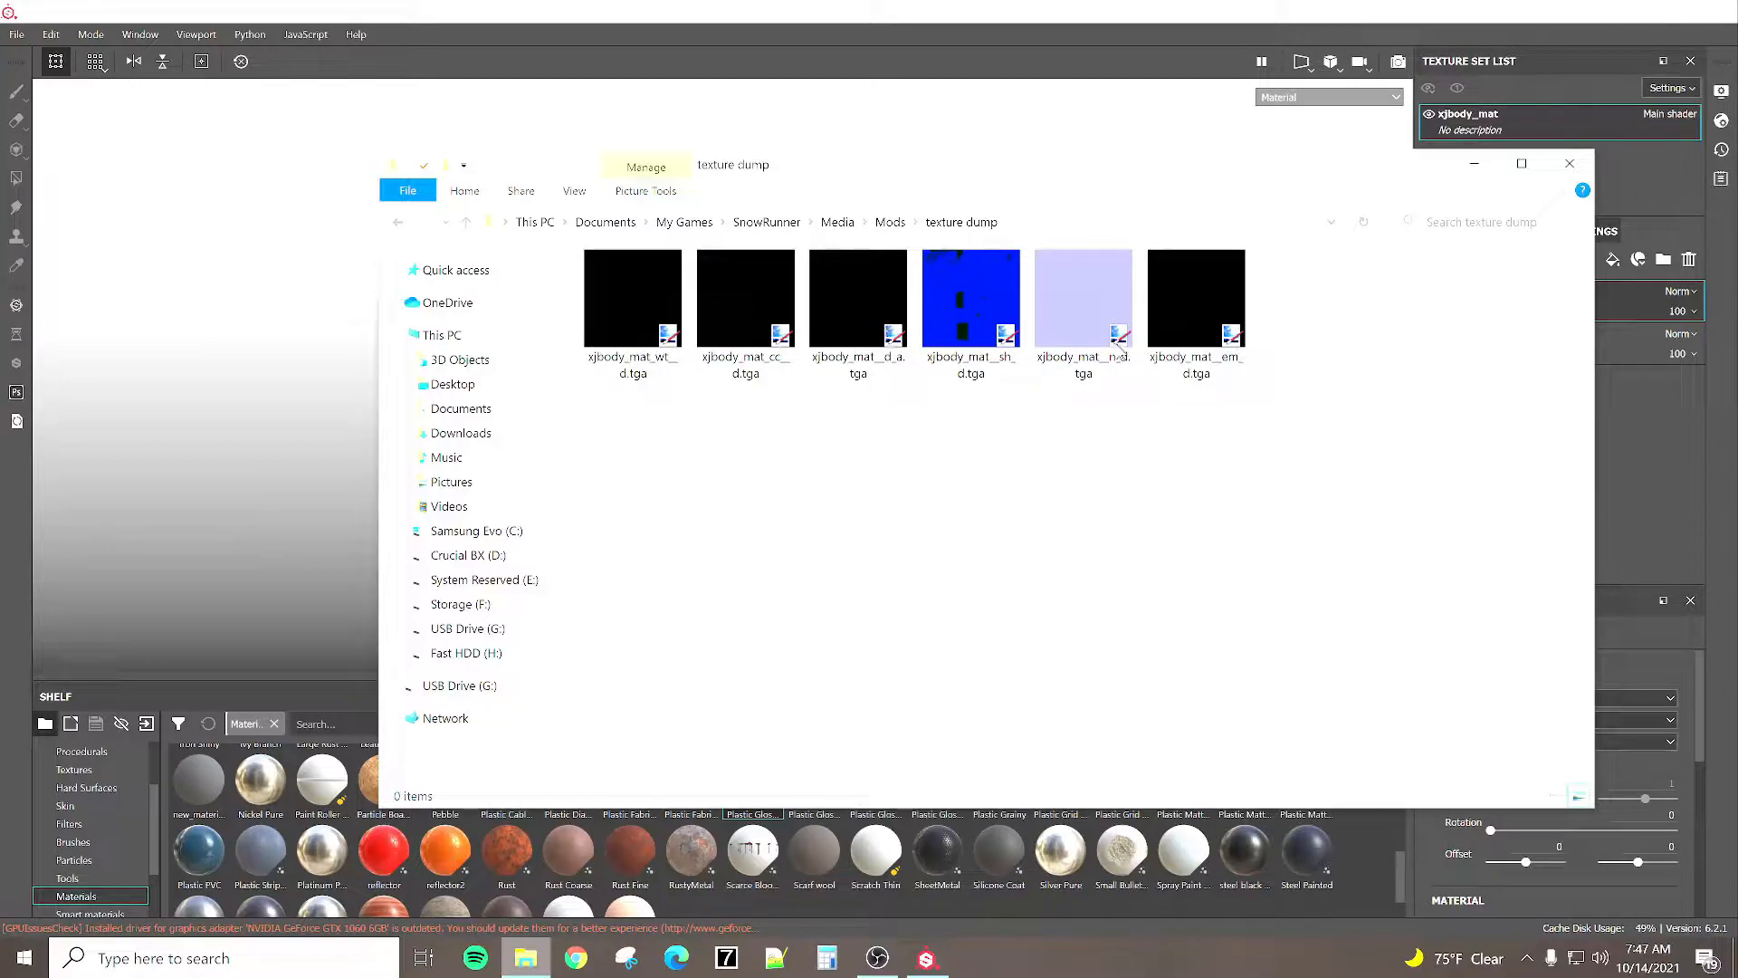
Move the xjbody_mat d_a, sh_d and n_d textures from texture dump into XJ/textures/trucks, replacing the files with the same names.
left_click_drag(1071, 427, 860, 317)
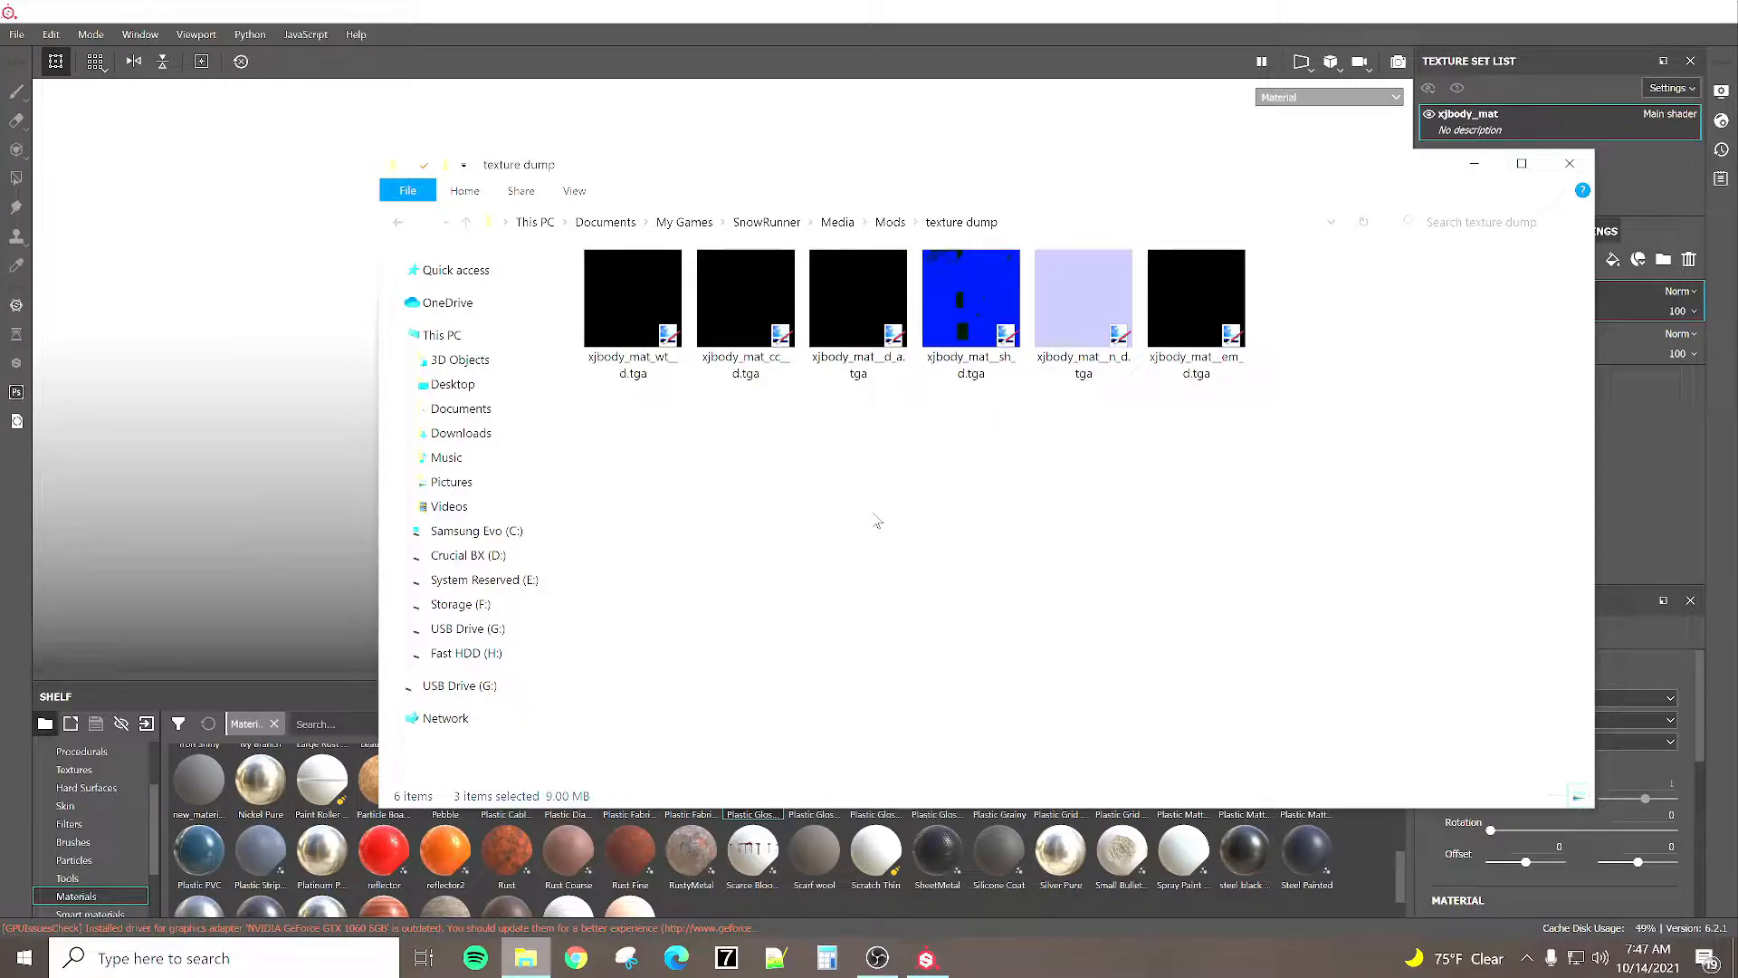
left_click(883, 16)
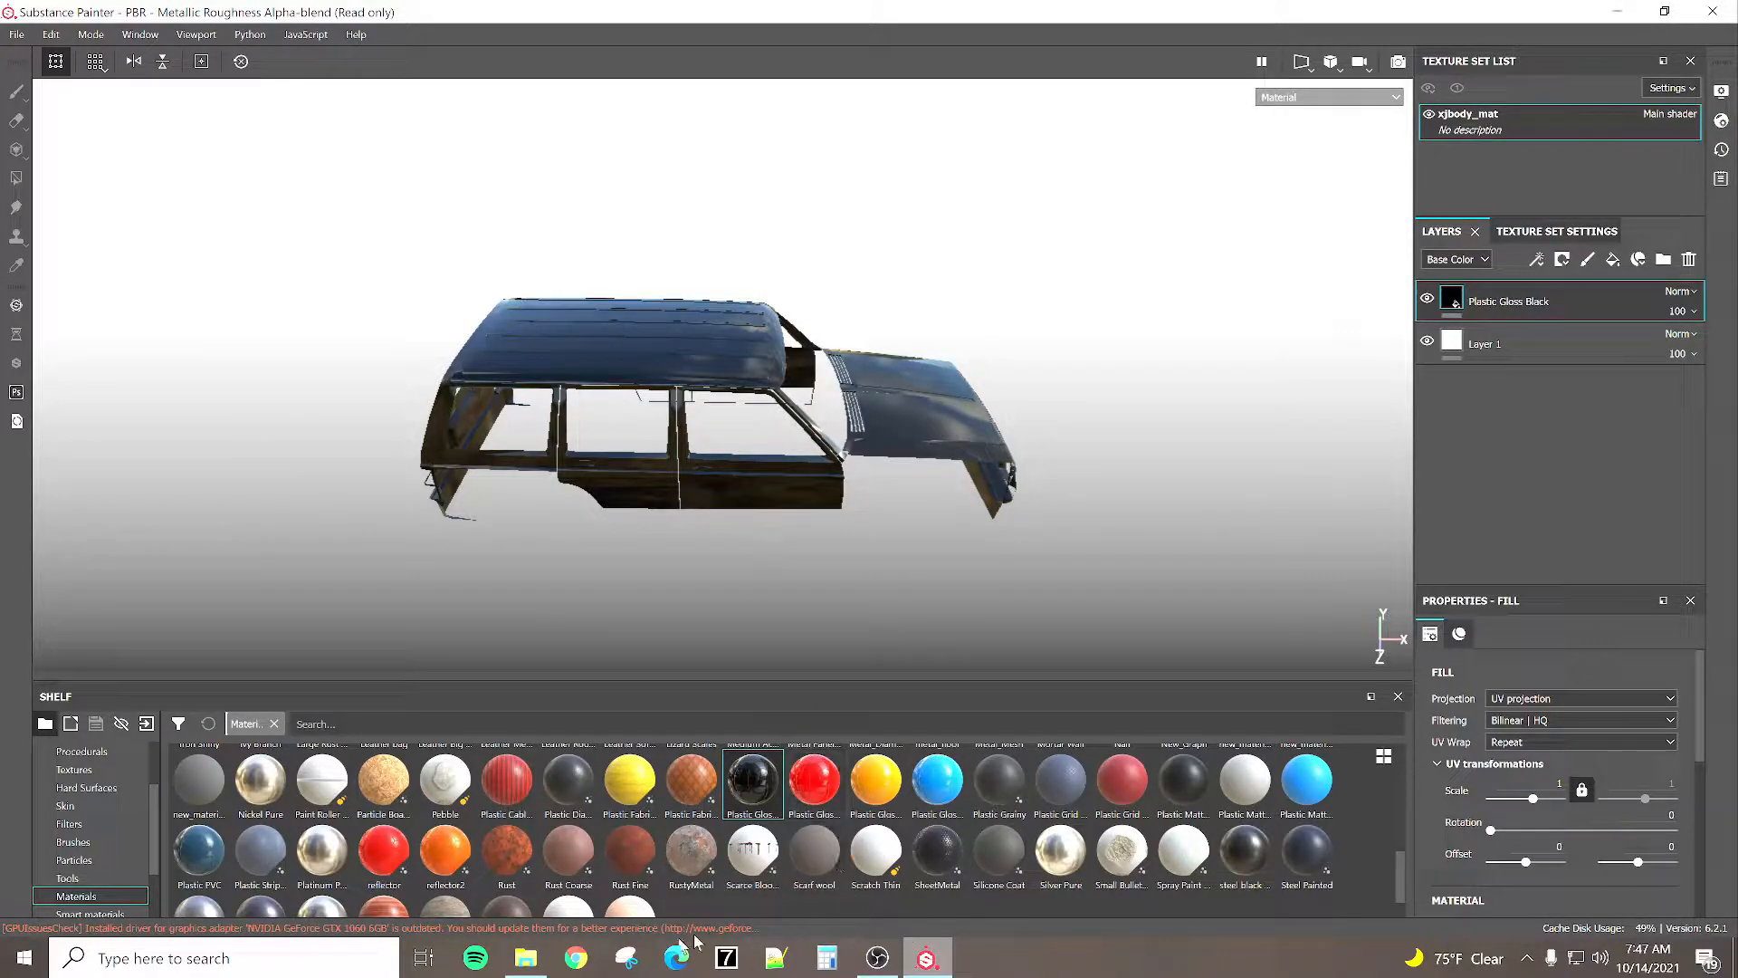
left_click(525, 959)
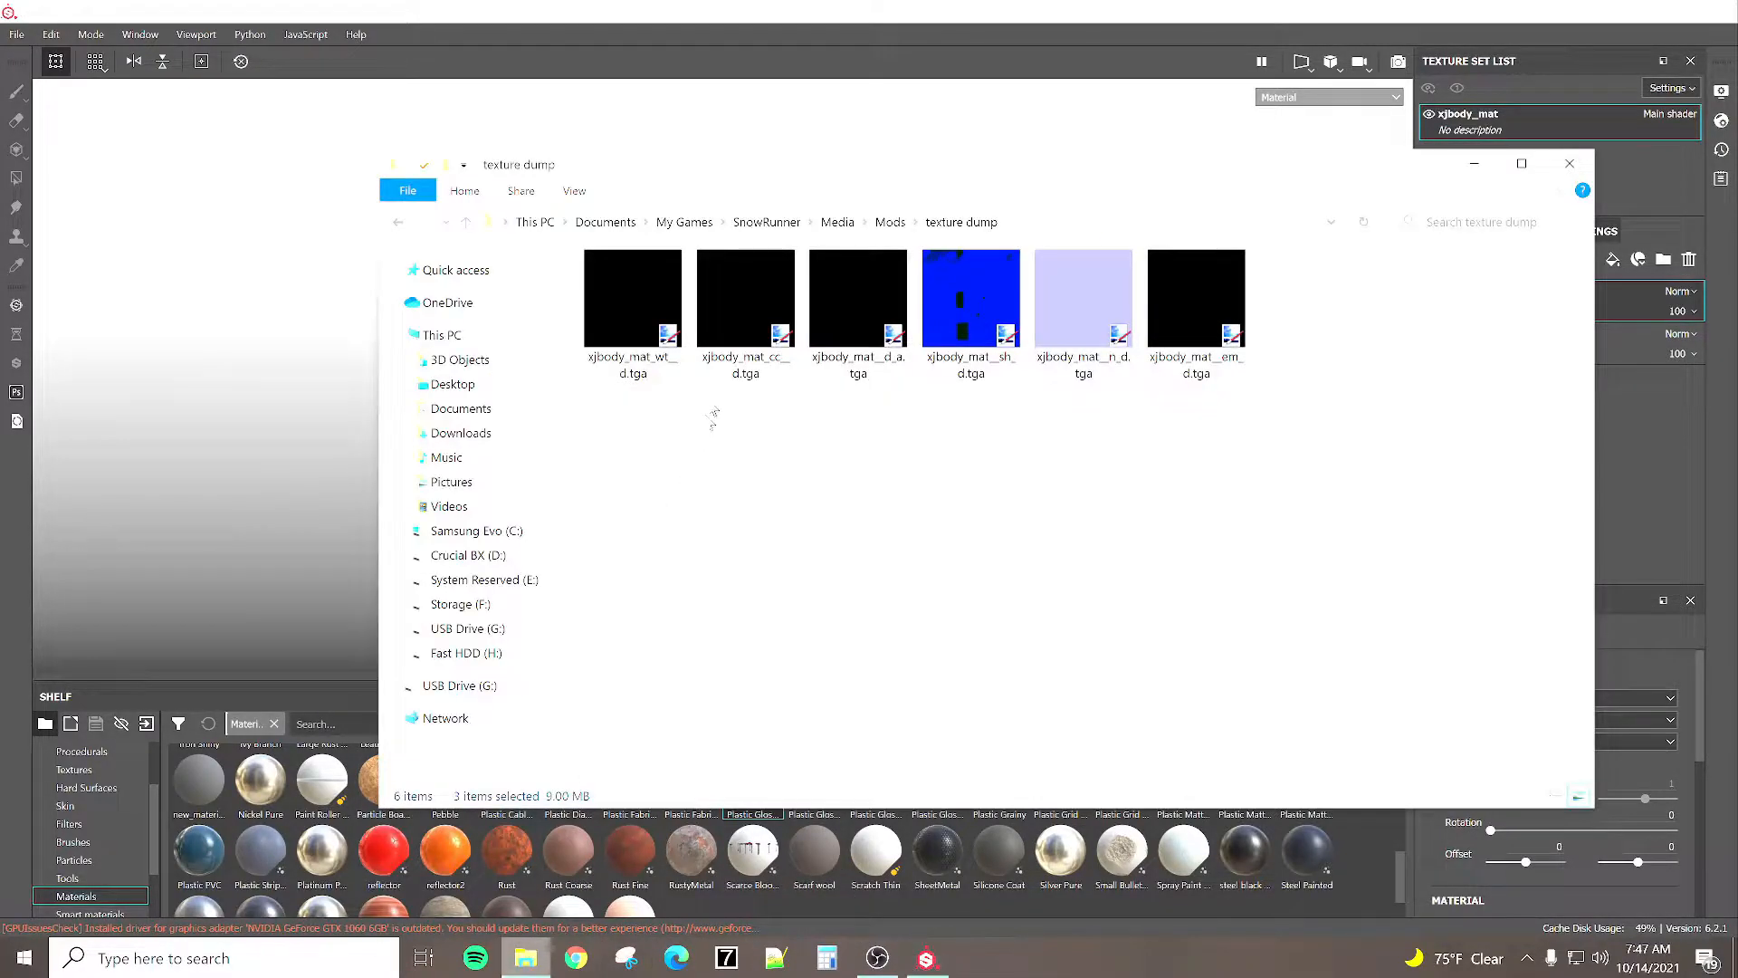
right_click(882, 330)
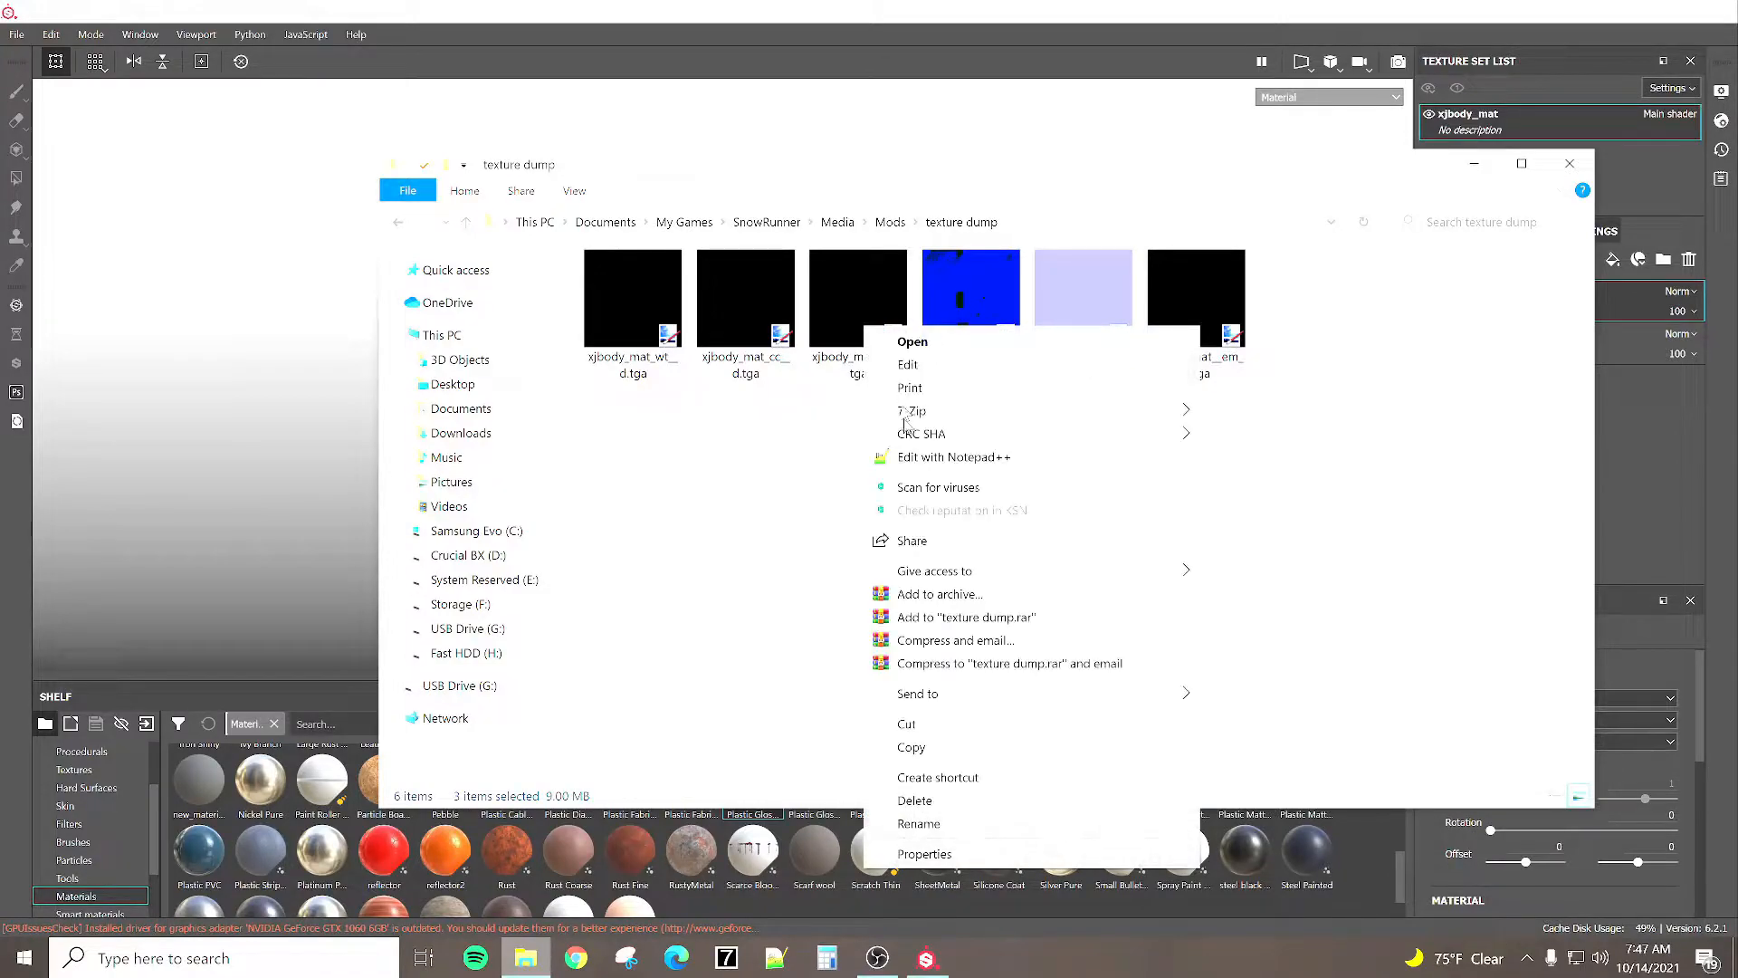
left_click(933, 738)
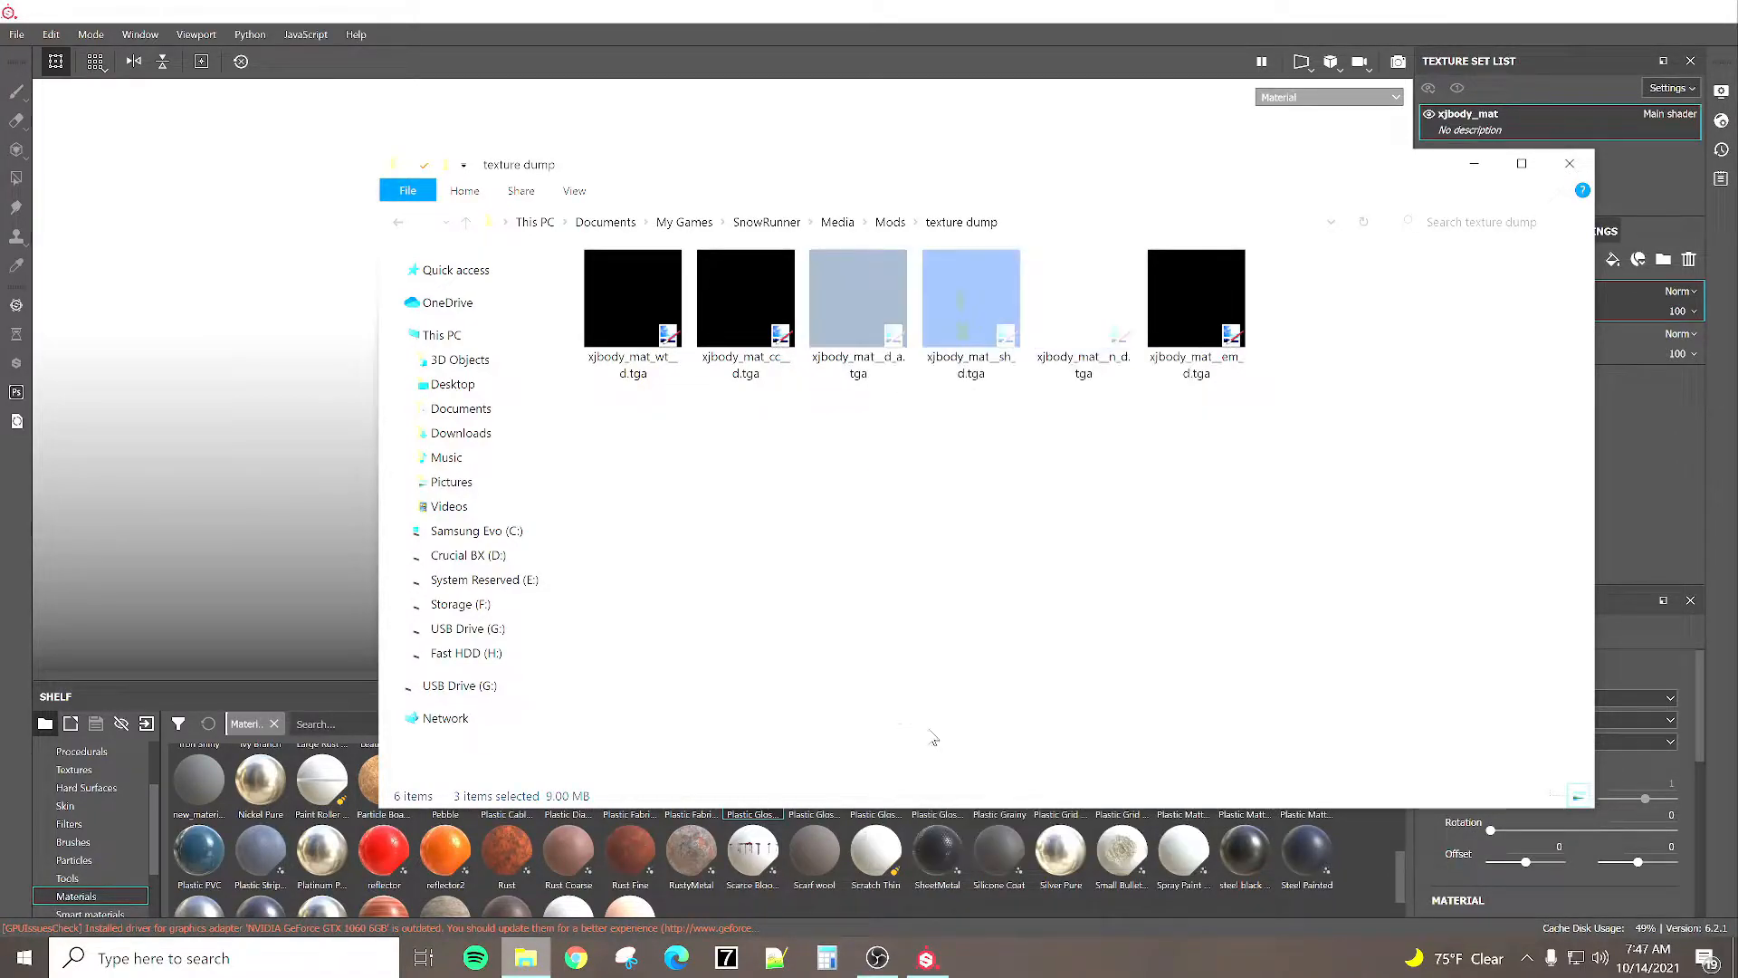
left_click(889, 221)
double_click(612, 677)
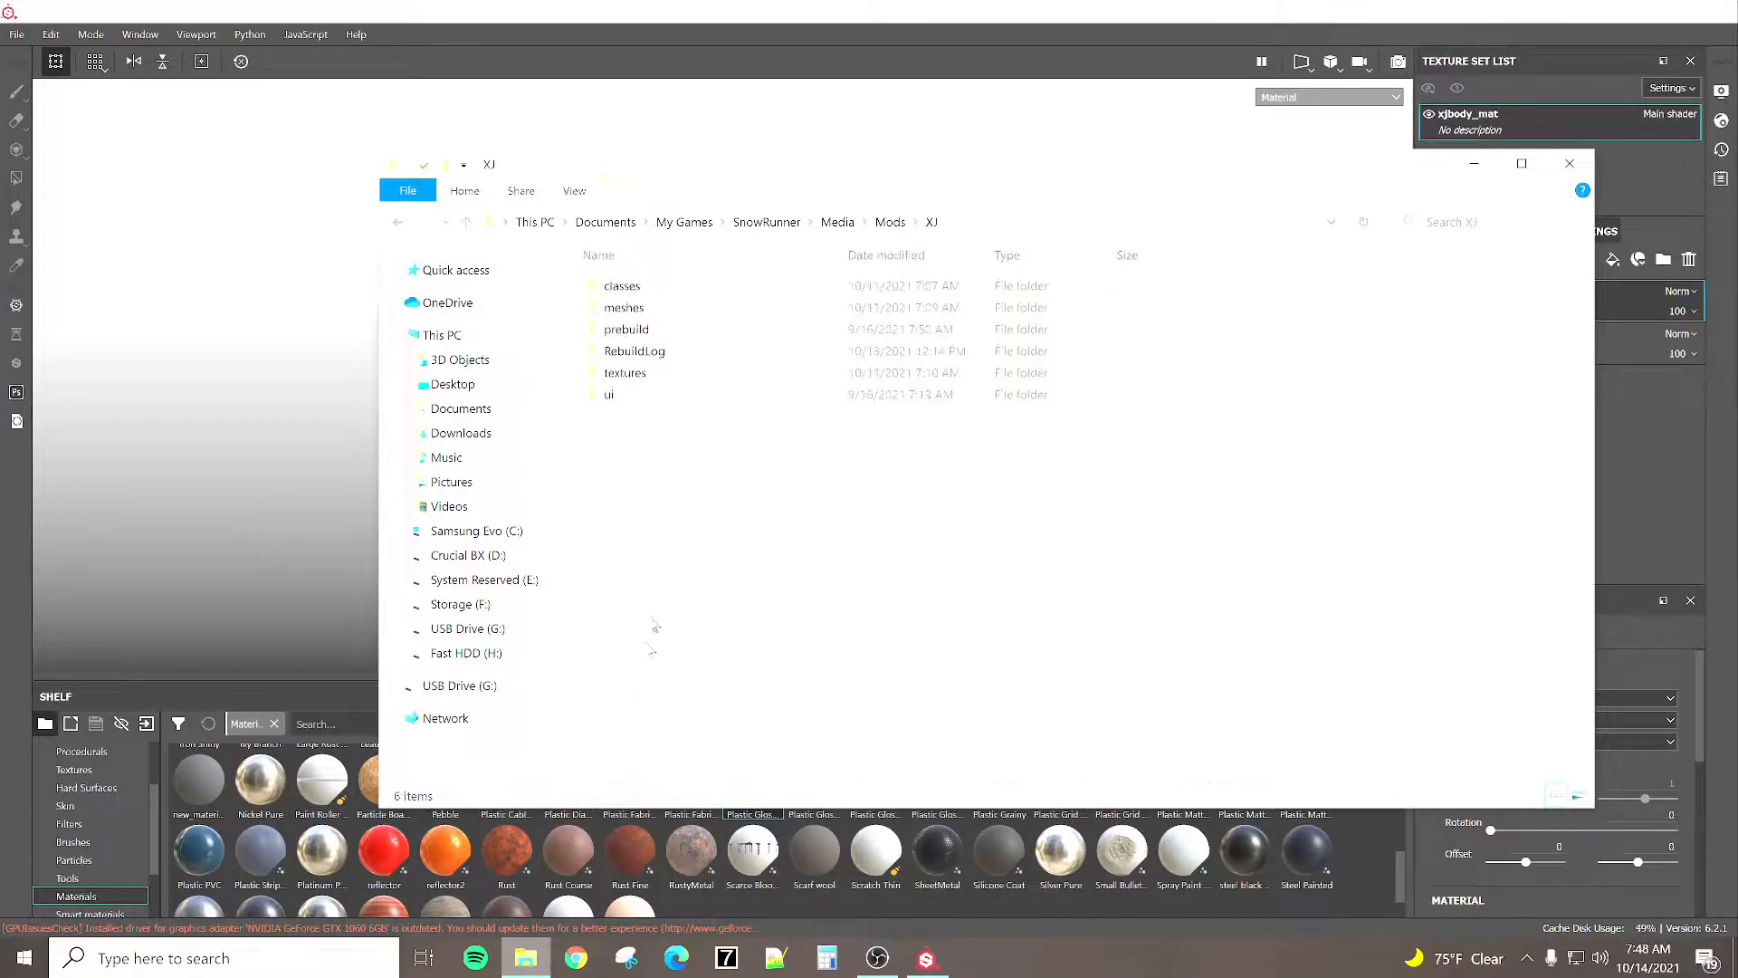
double_click(648, 374)
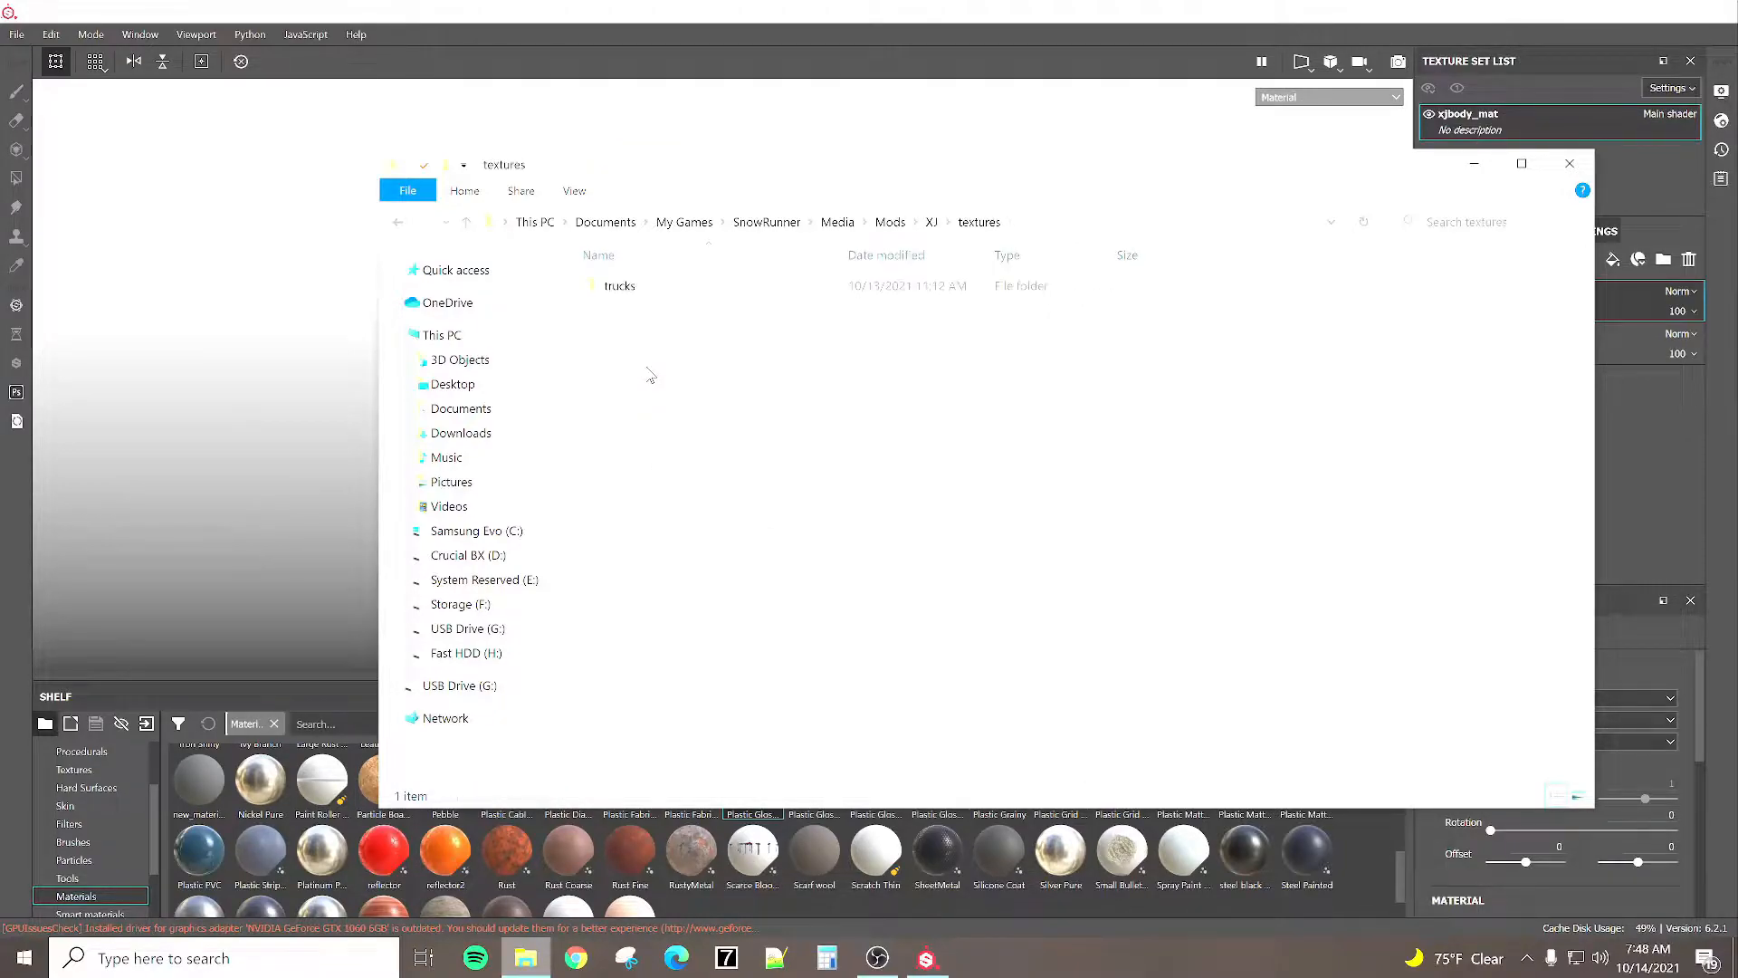
double_click(640, 290)
right_click(762, 455)
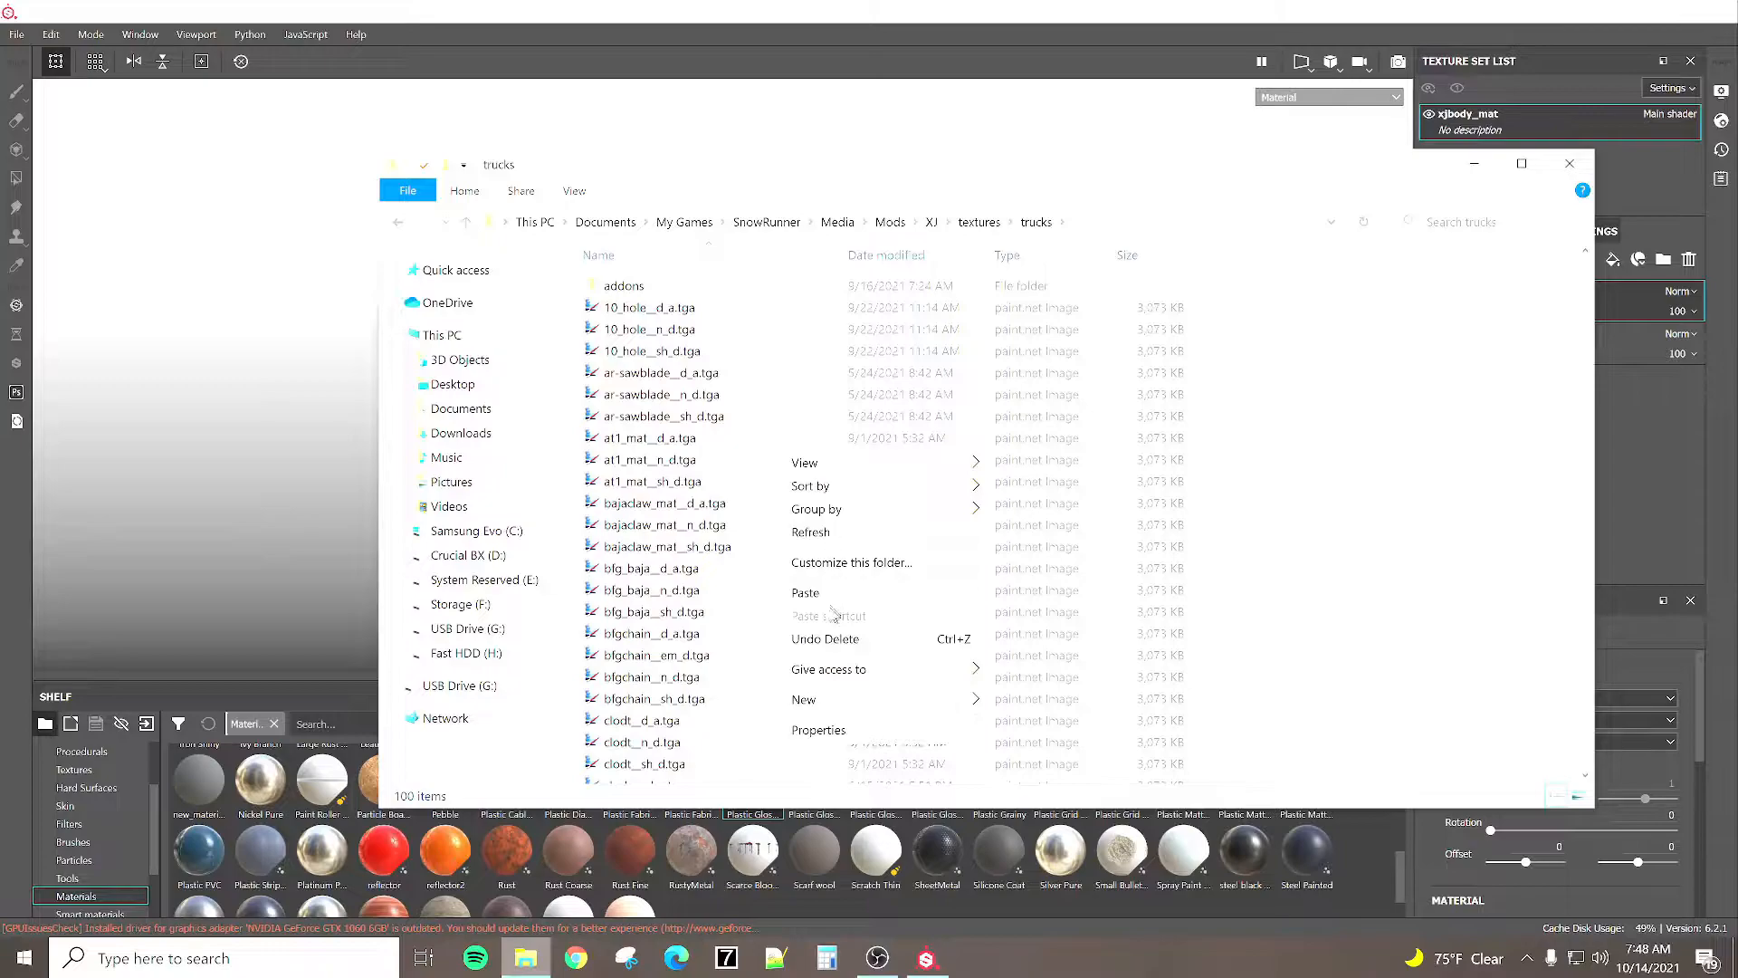
left_click(806, 592)
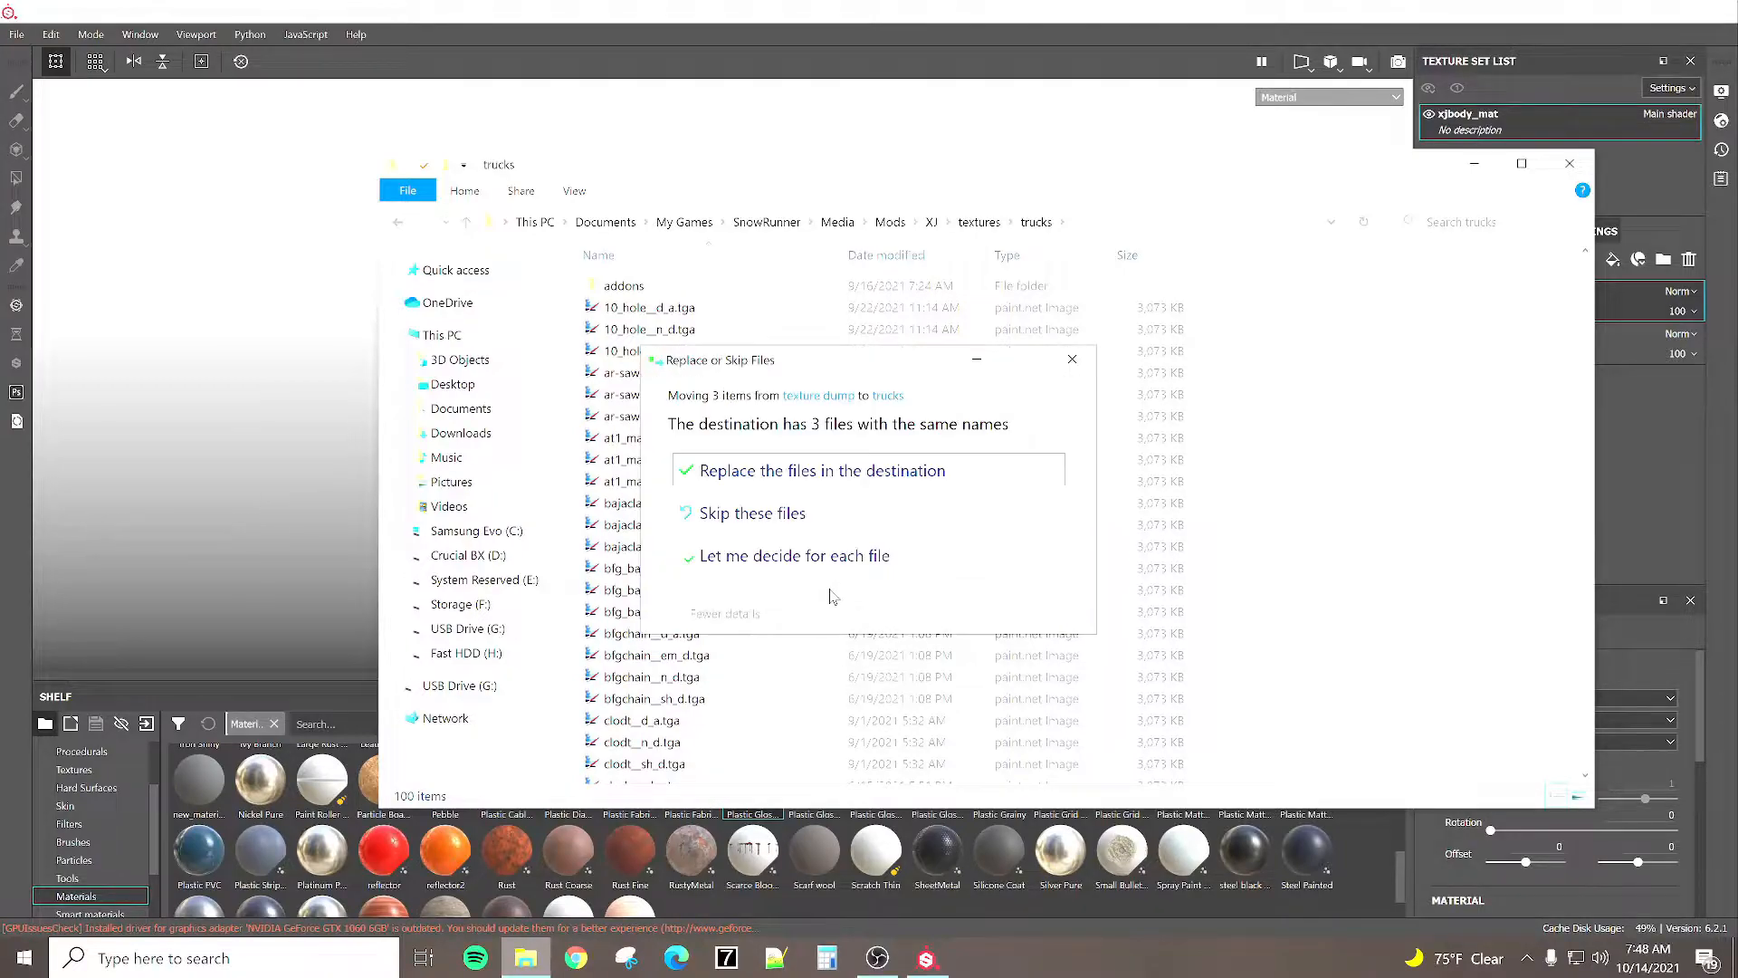
left_click(776, 473)
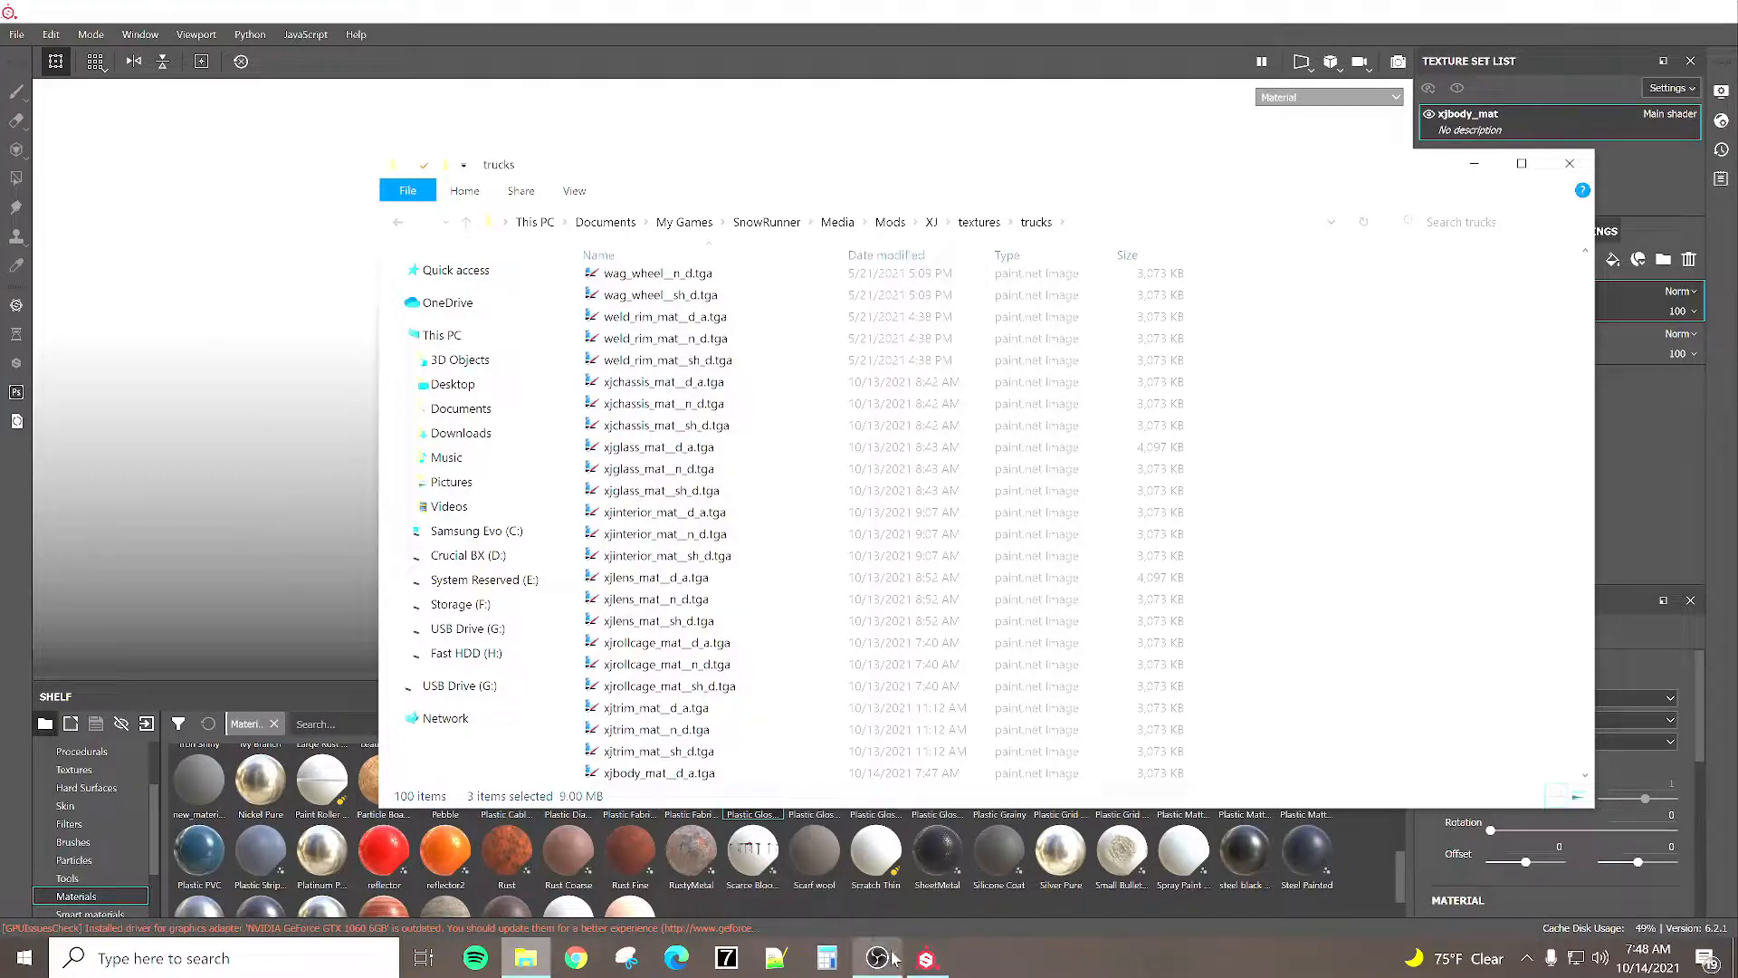
Switch back to Substance Painter and duplicate the Plastic Gloss Black layer twice.
left_click(925, 959)
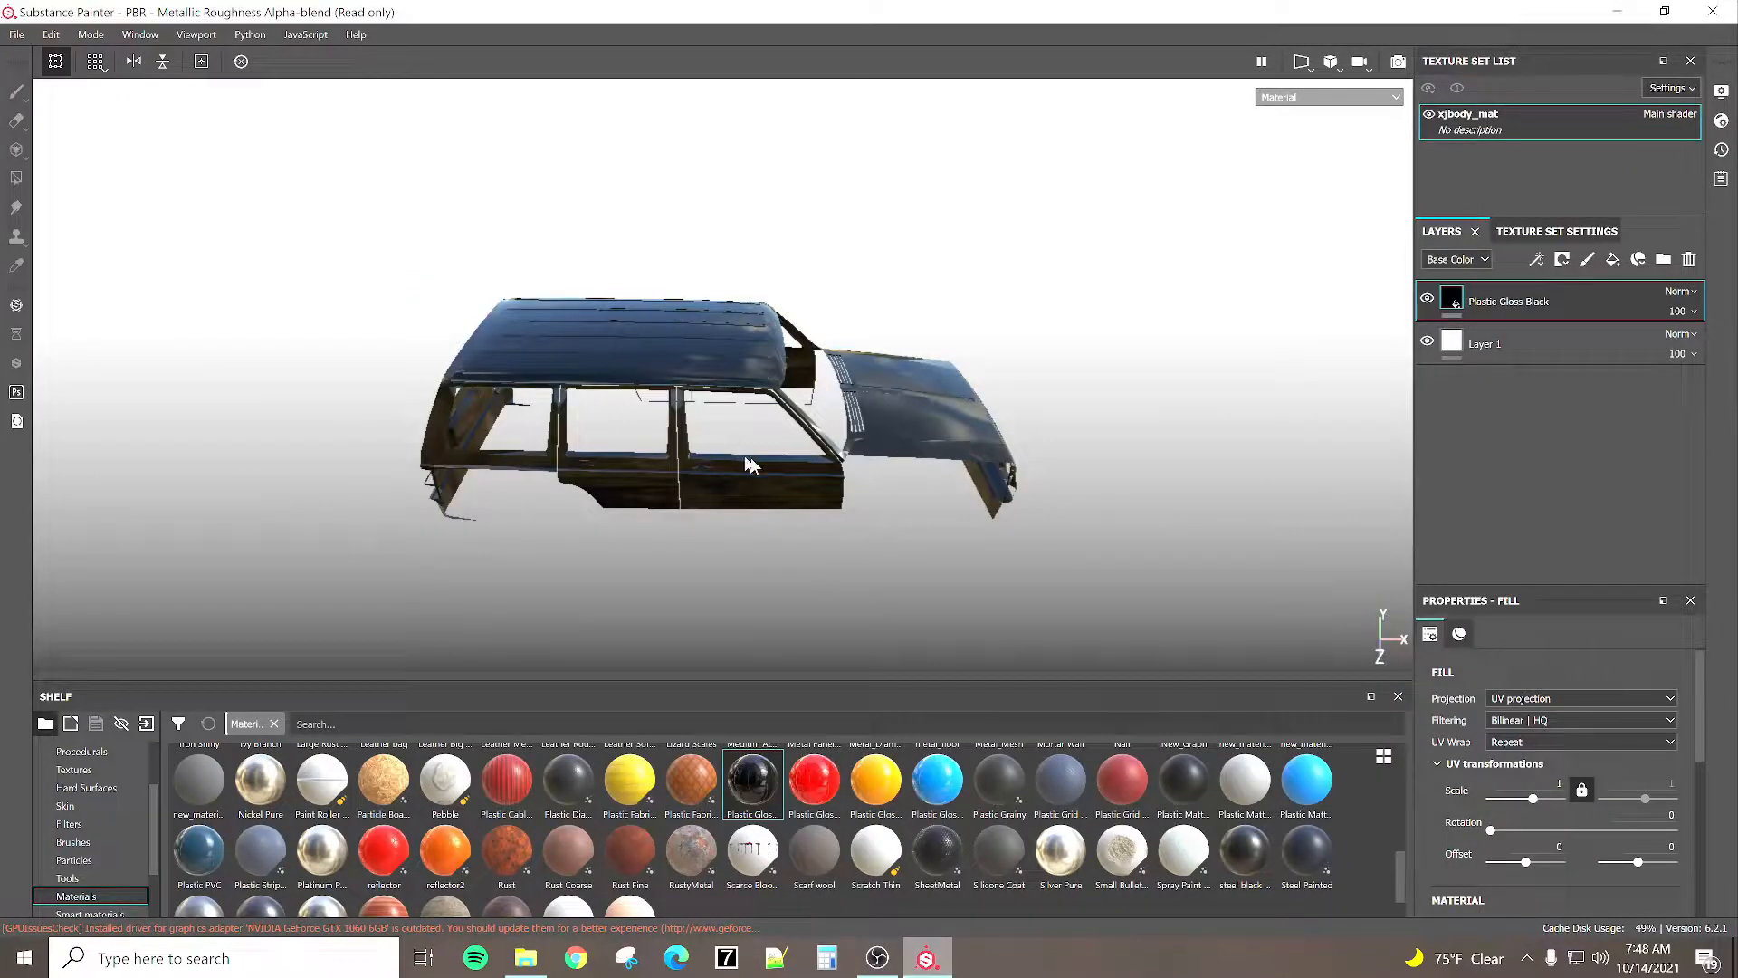
right_click(1528, 310)
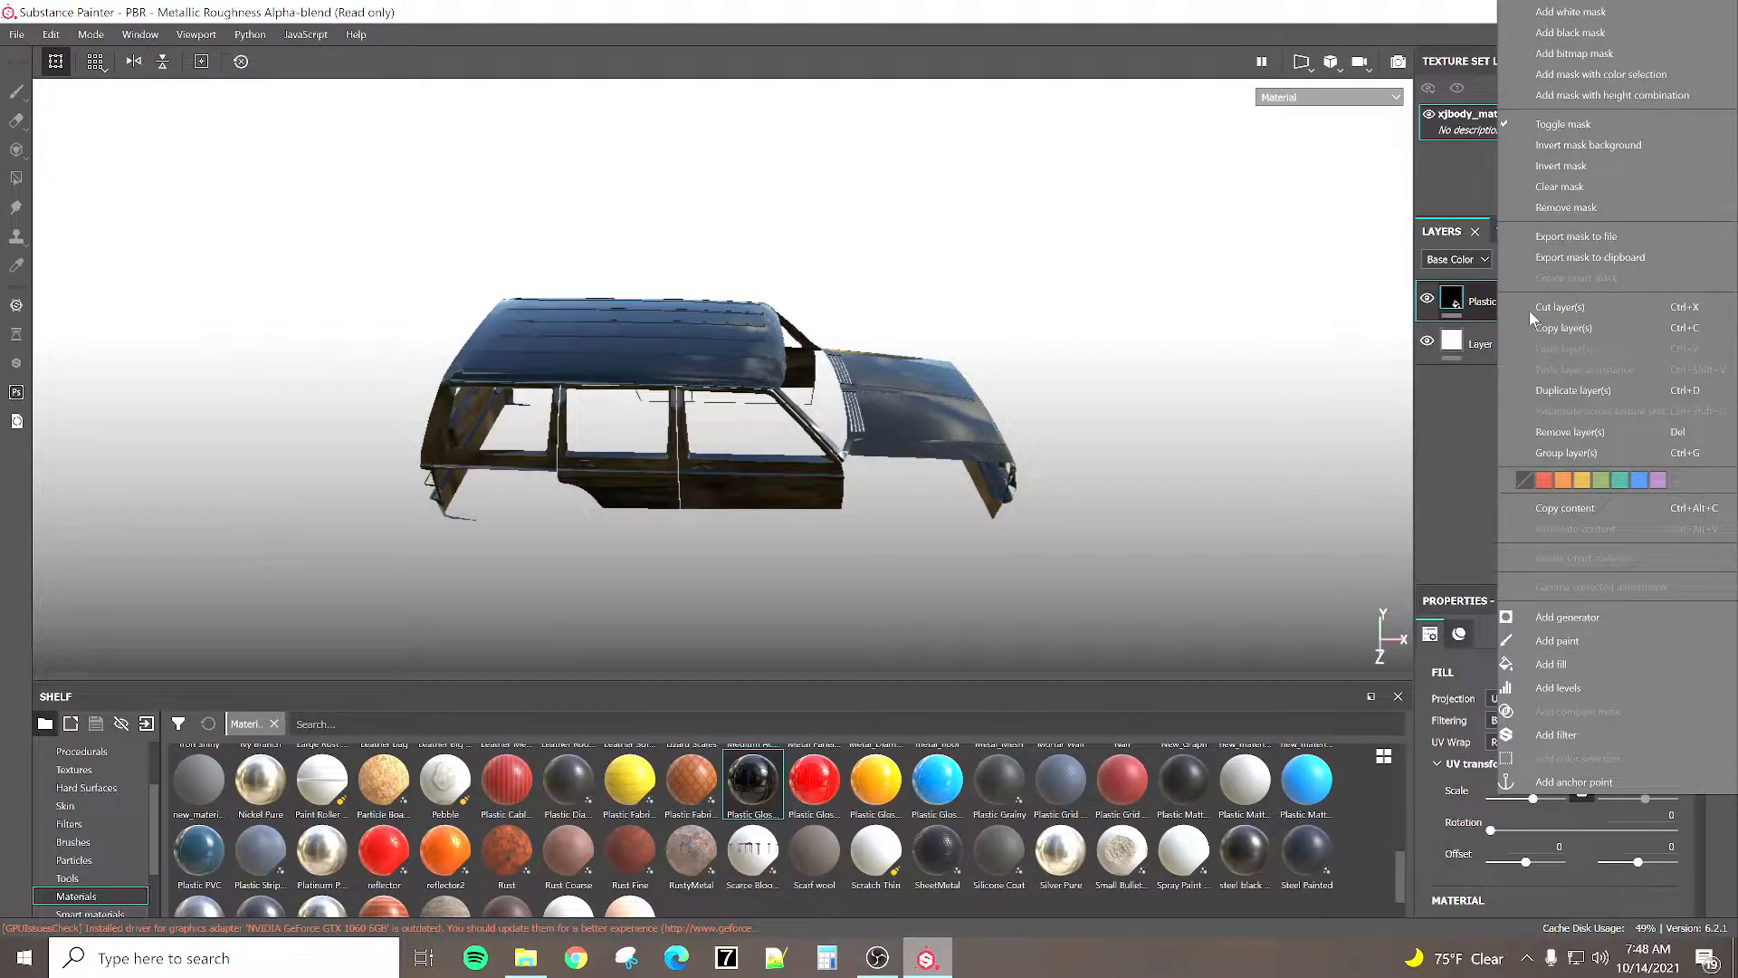
left_click(1555, 389)
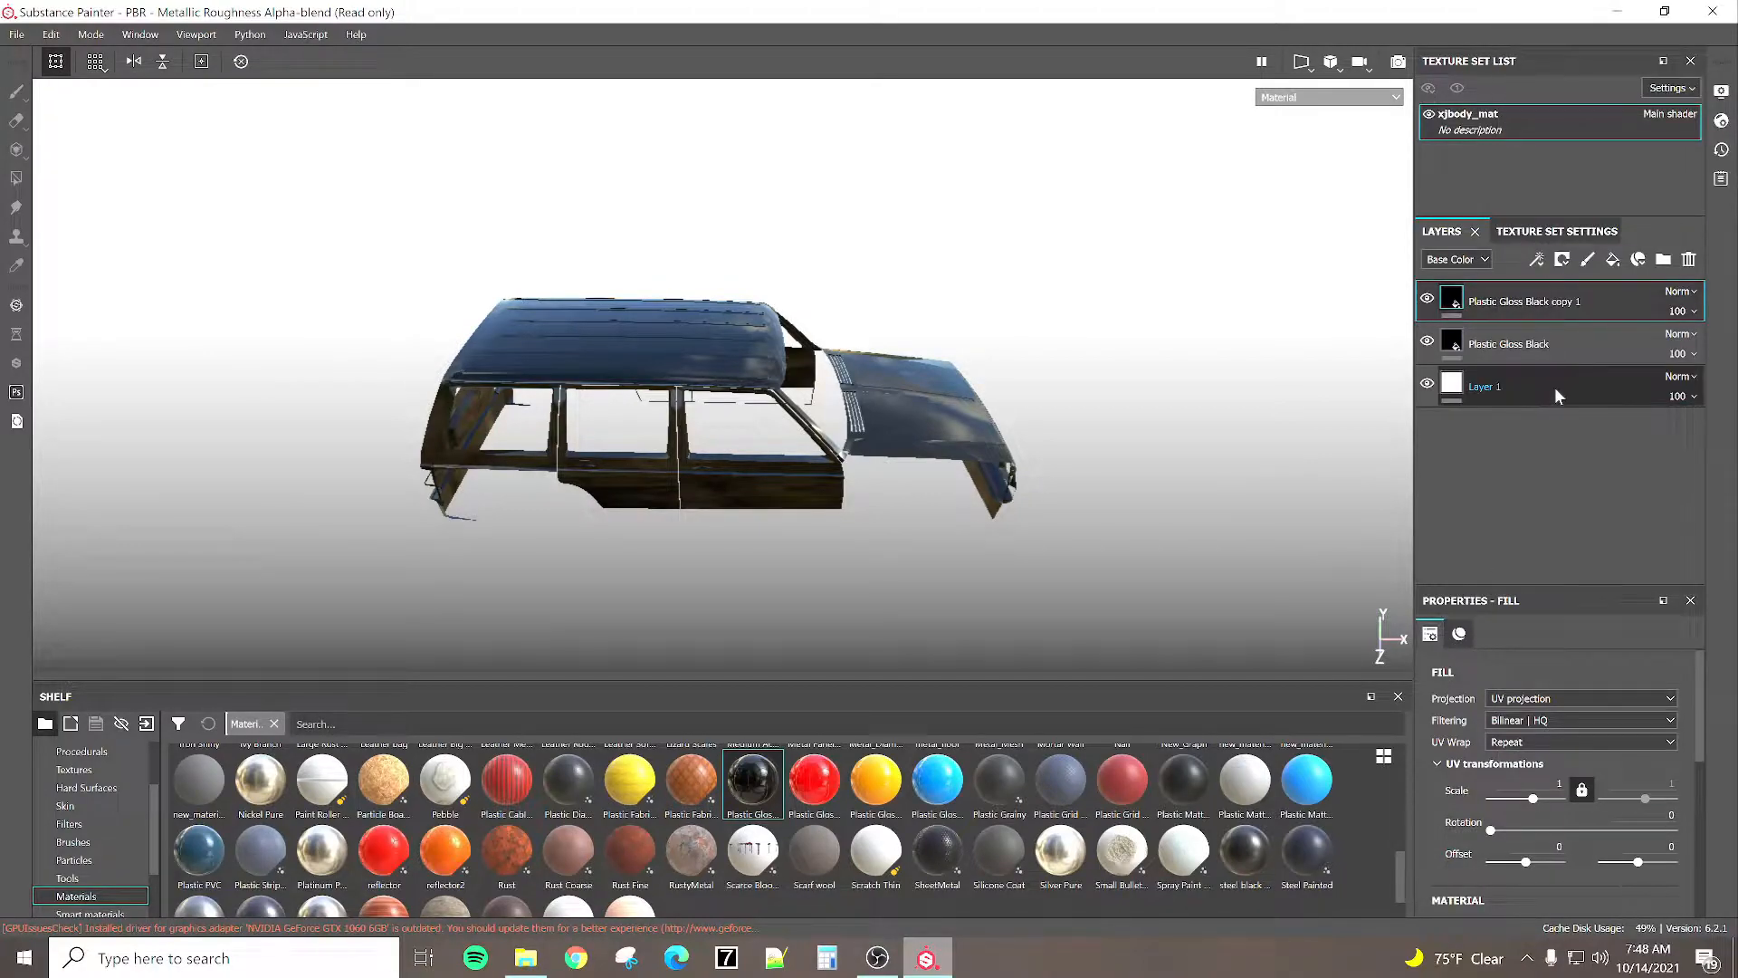
right_click(1524, 306)
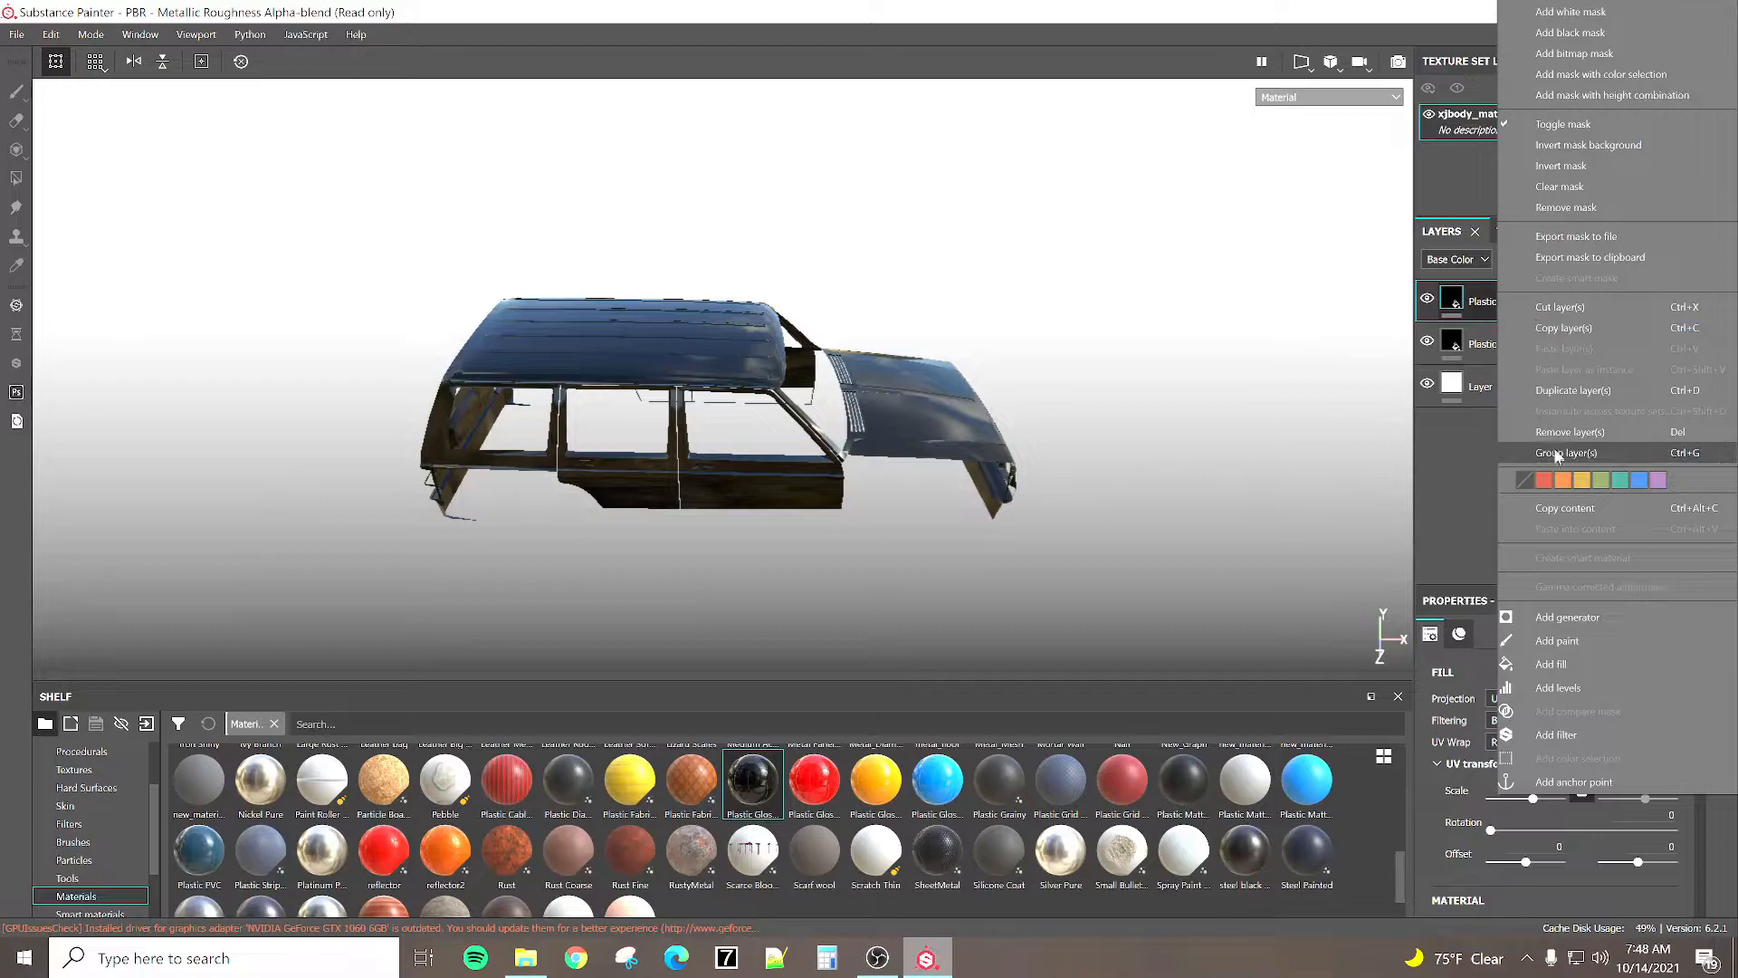
left_click(1572, 389)
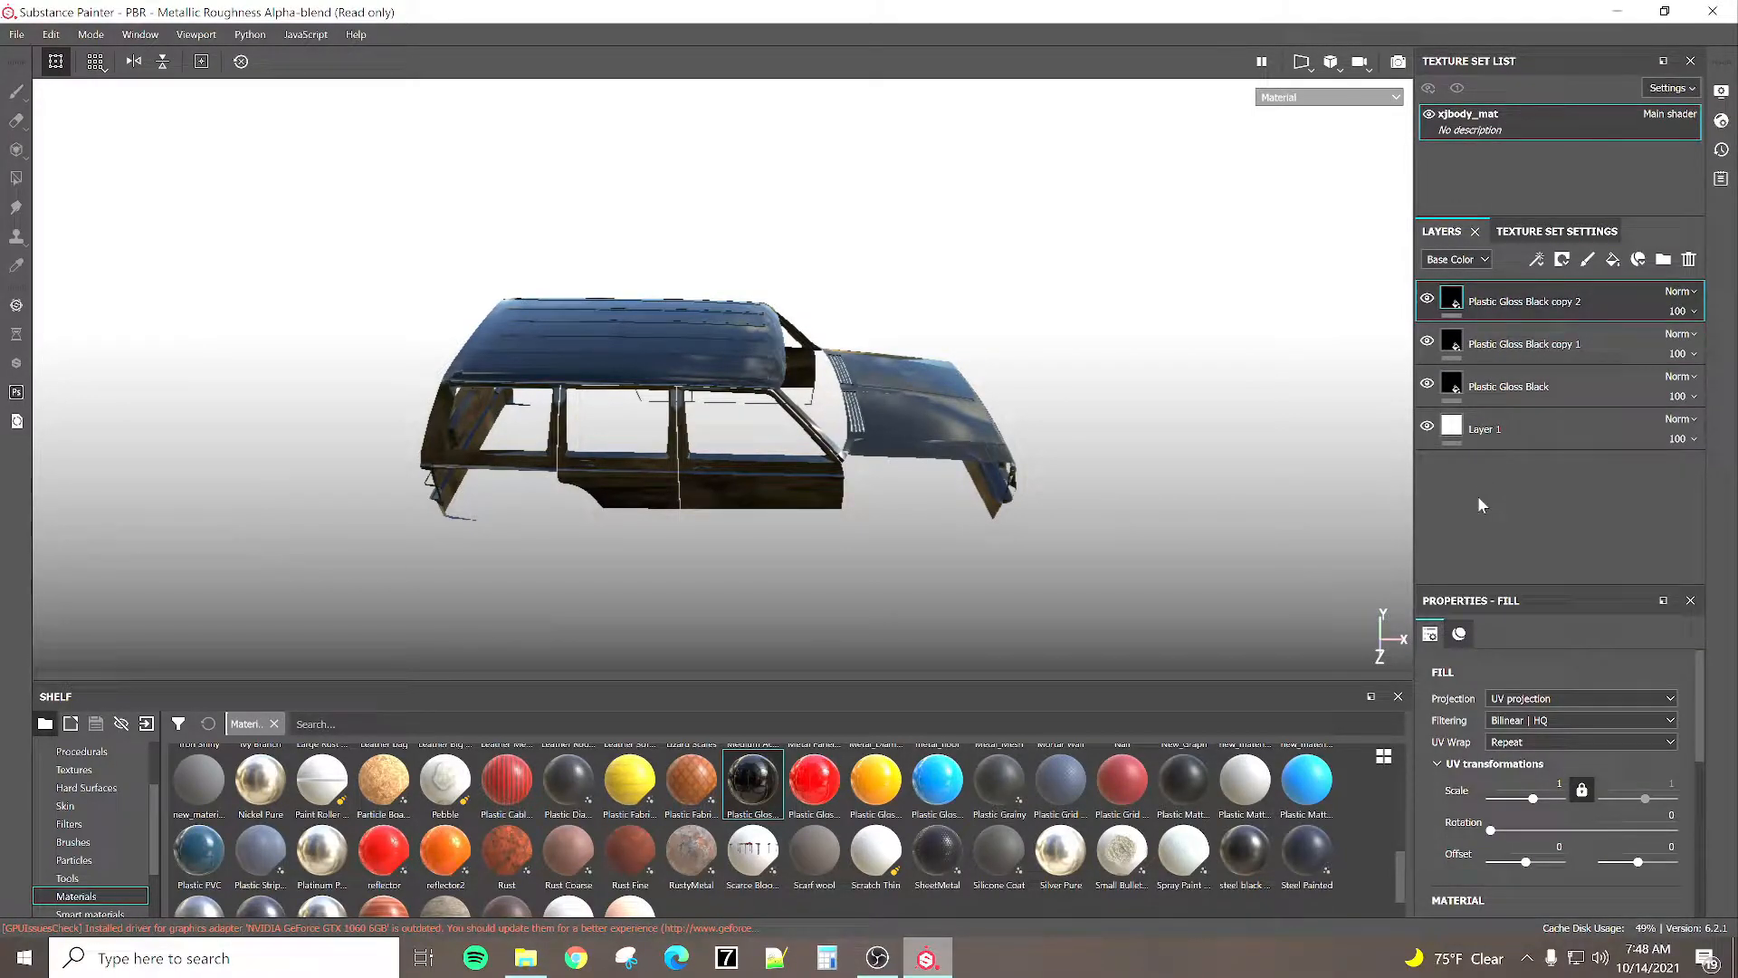
Set the base color of the Plastic Gloss Black copy 1 layer to pure red, RGB 1, 0, 0.
left_click(1511, 347)
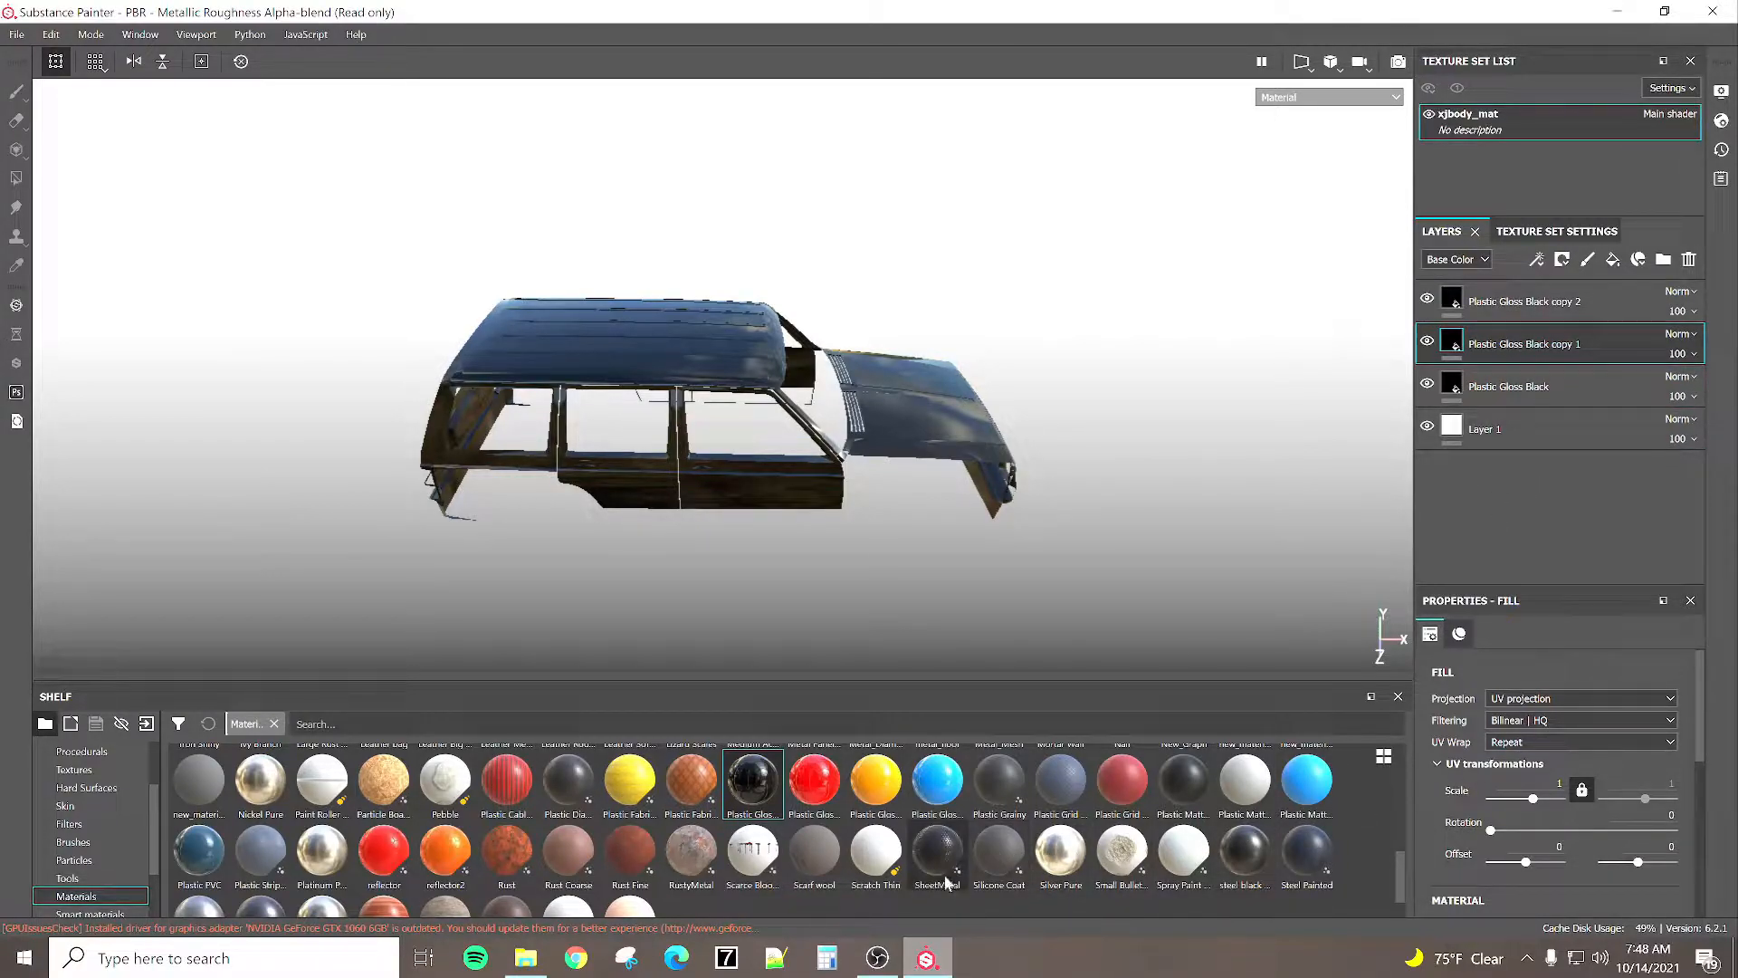
mouse_move(946, 851)
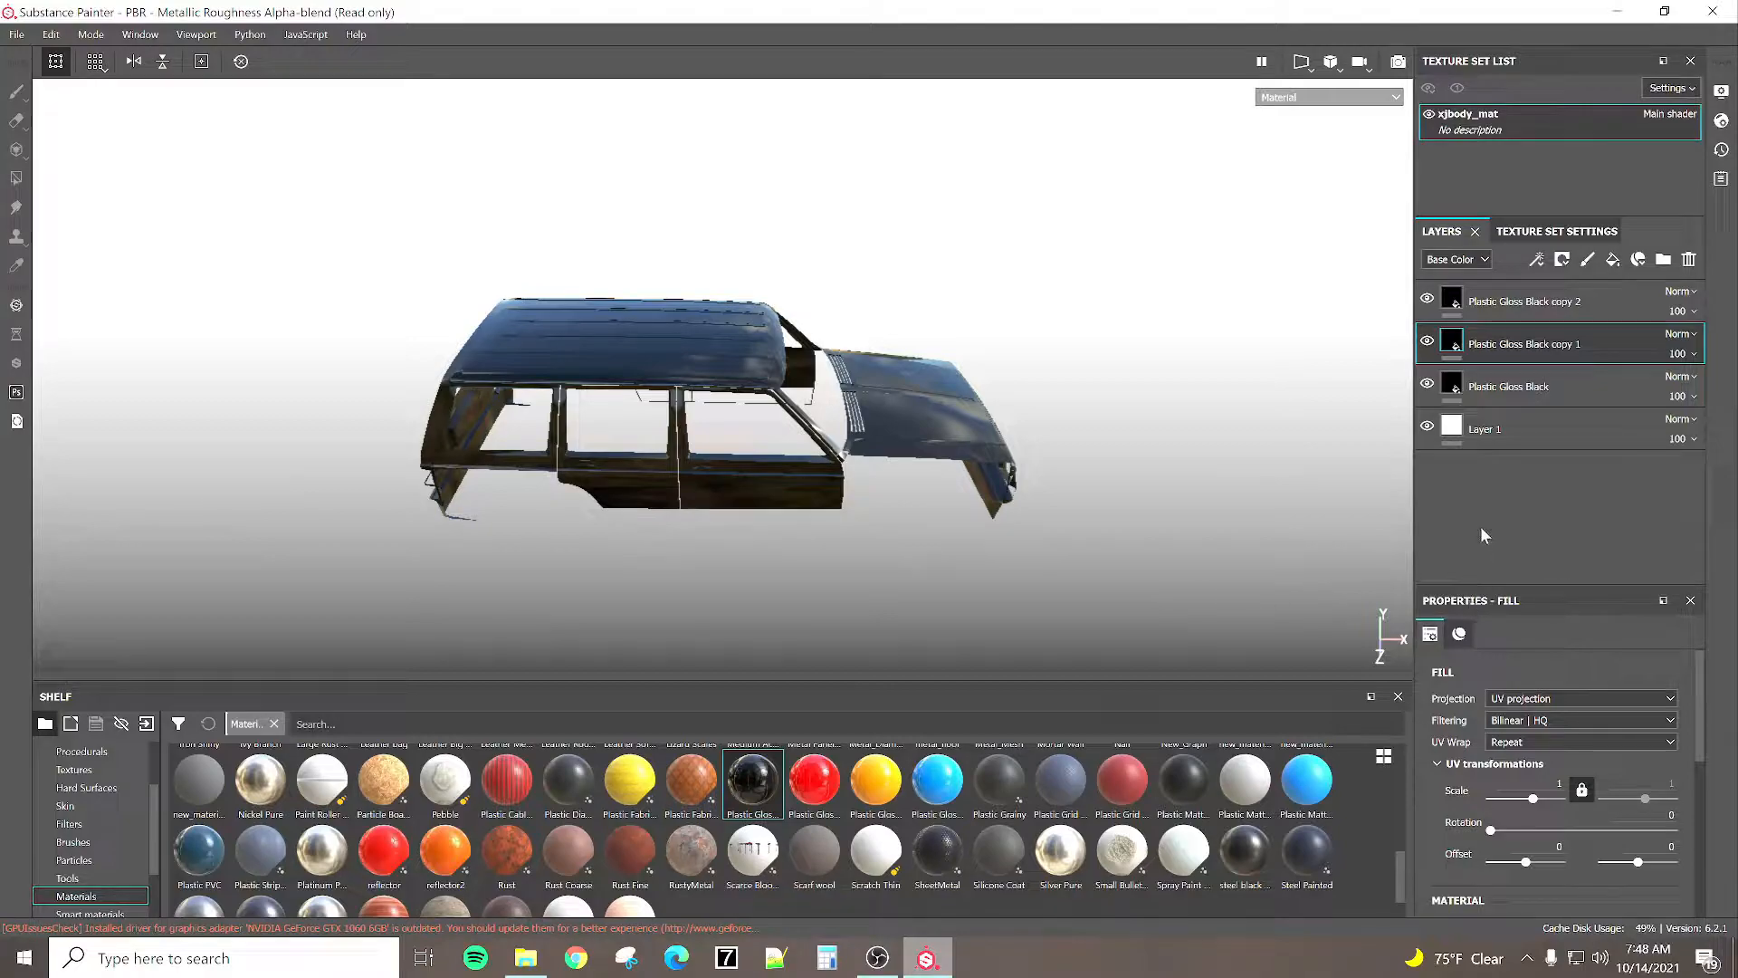
scroll(1462, 807, "down", 5)
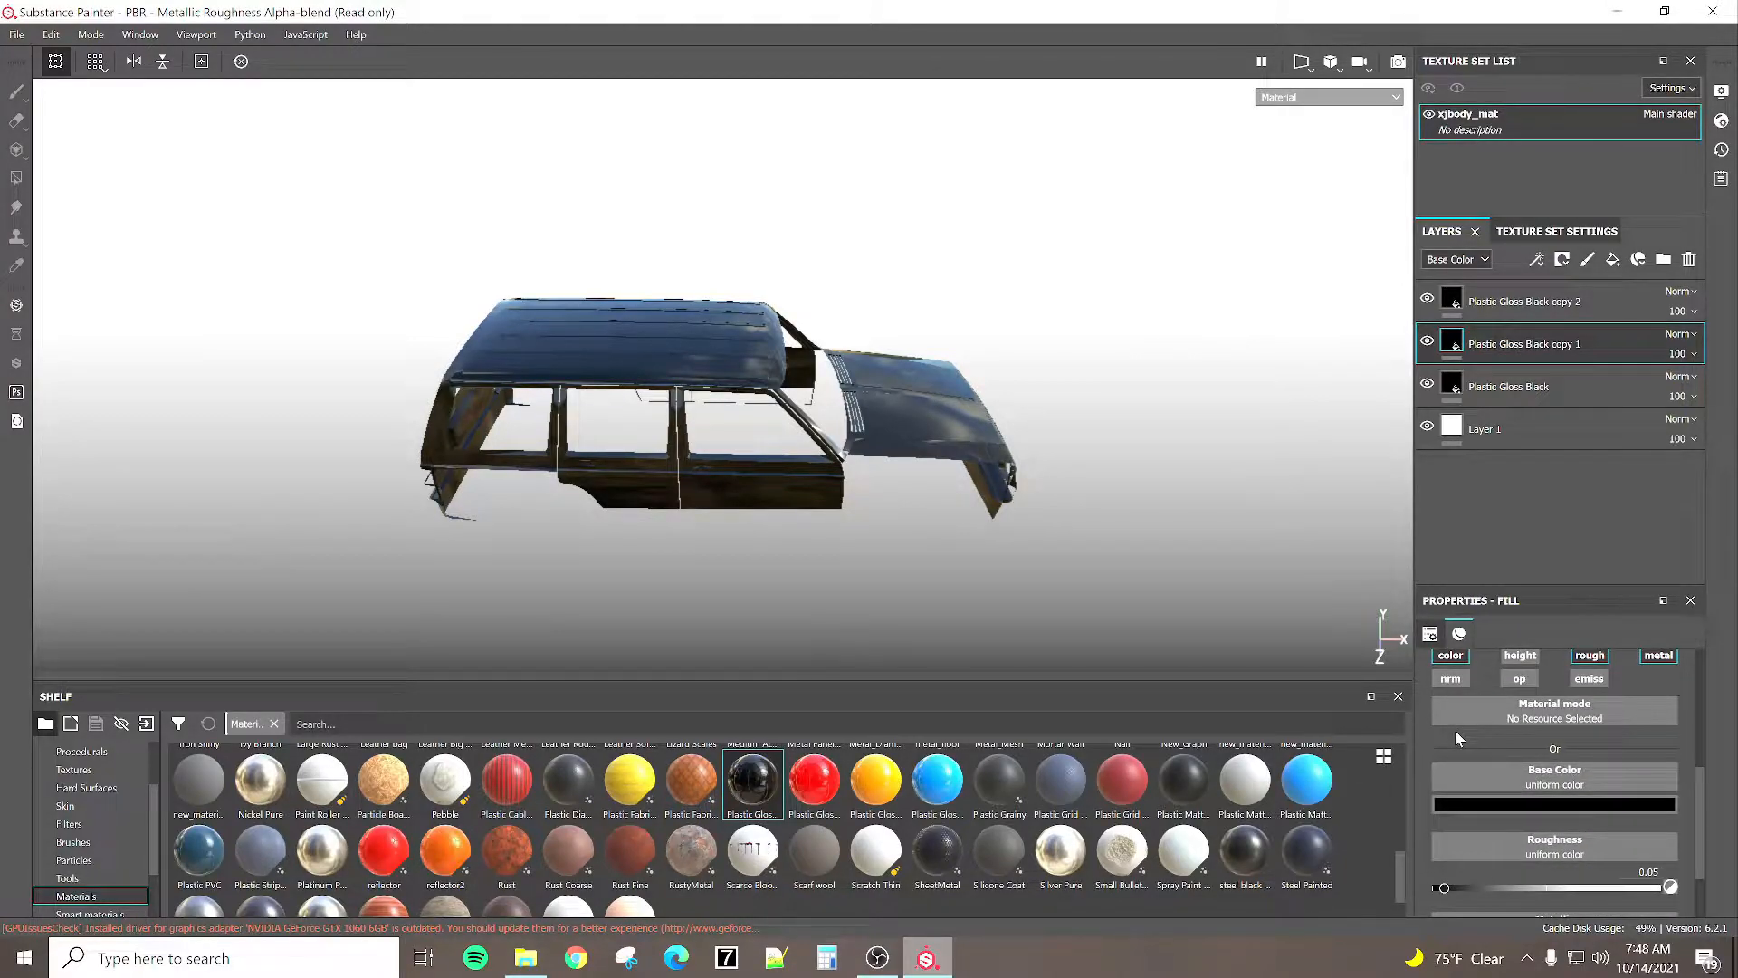
left_click(1483, 805)
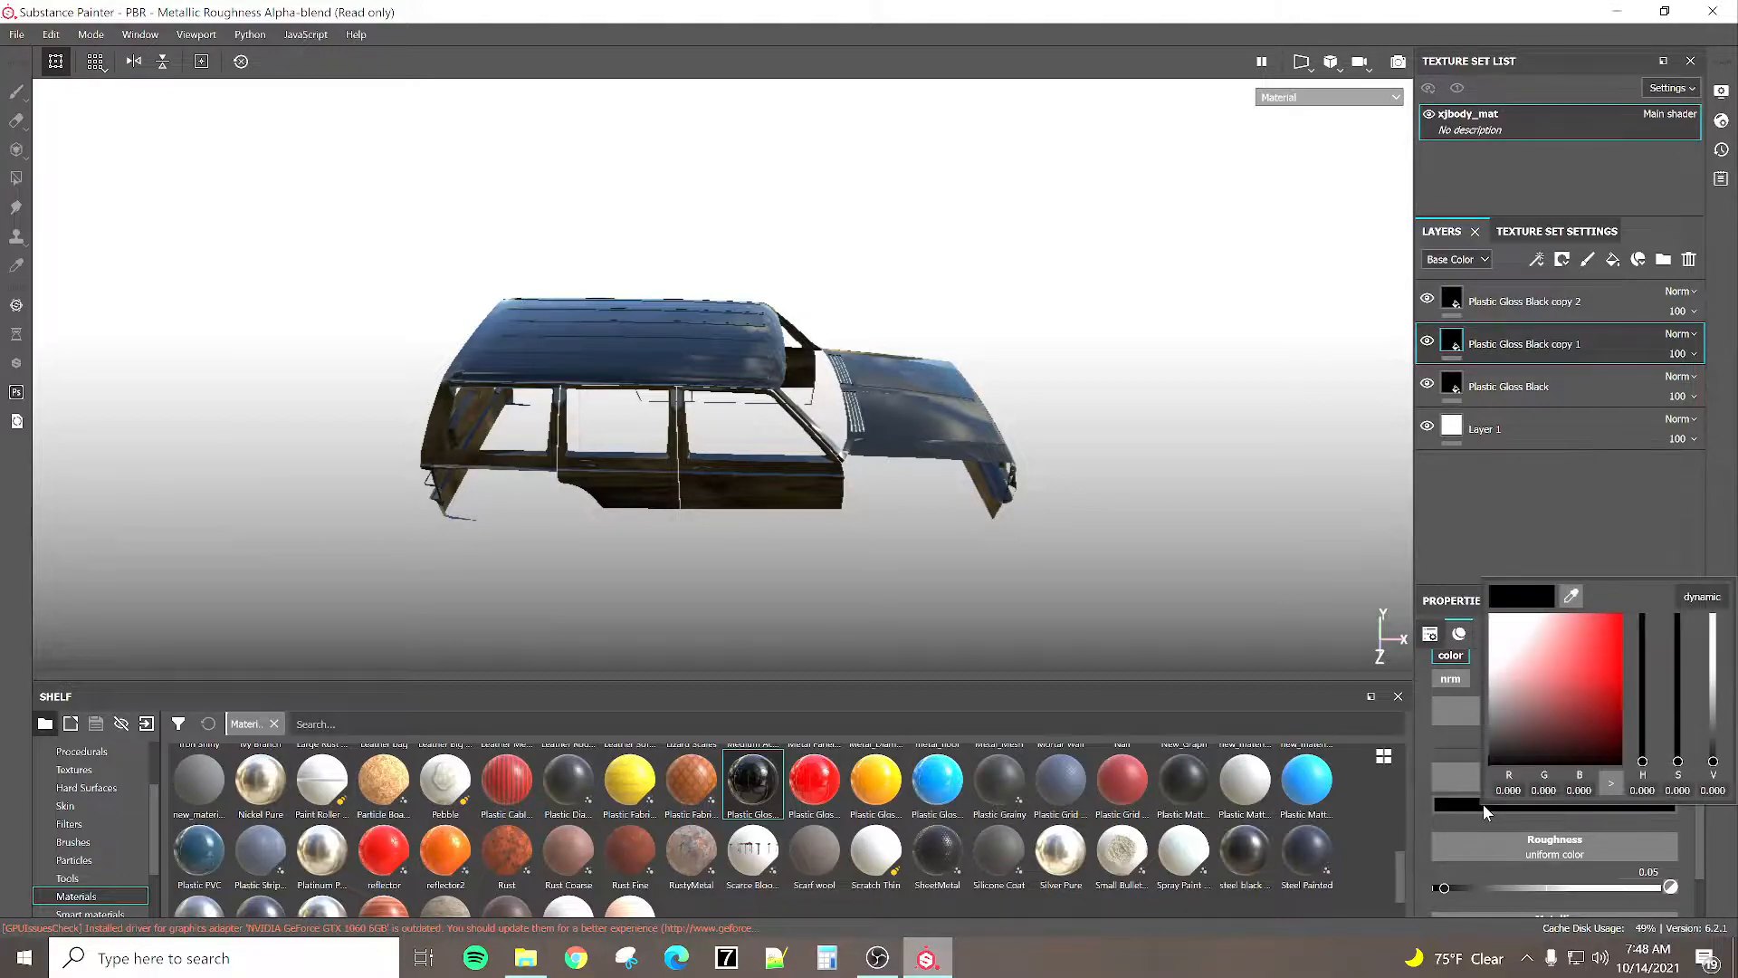
left_click_drag(1512, 689, 1636, 597)
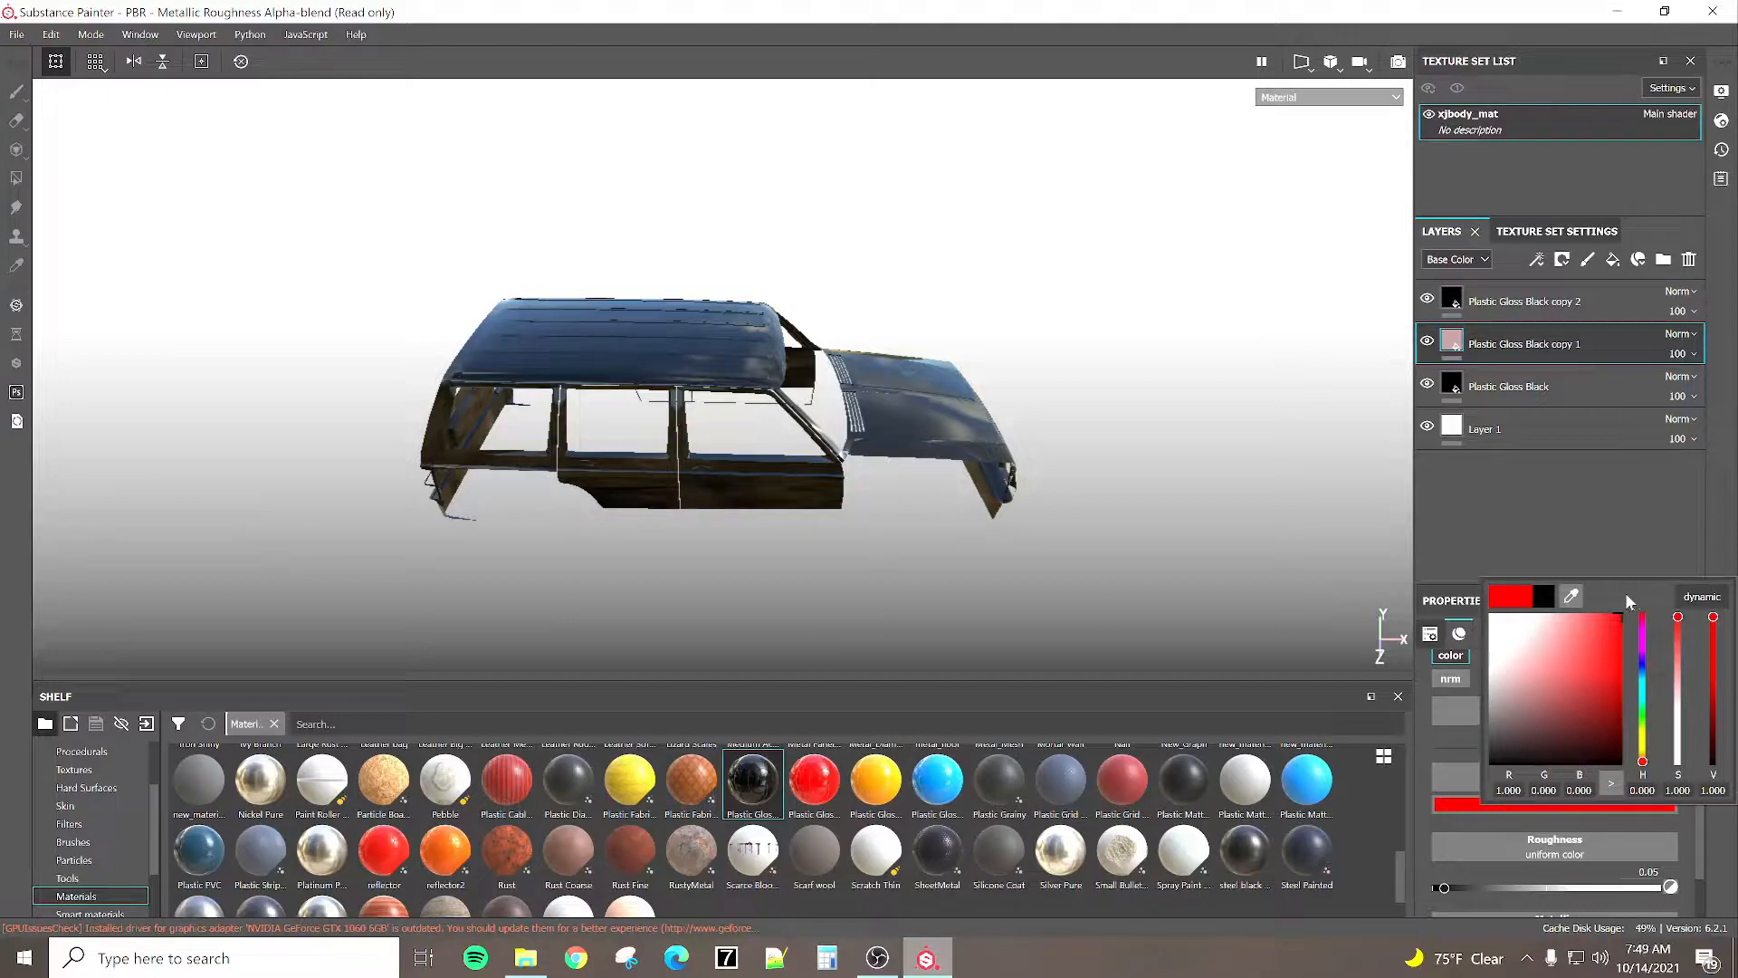
left_click(1451, 744)
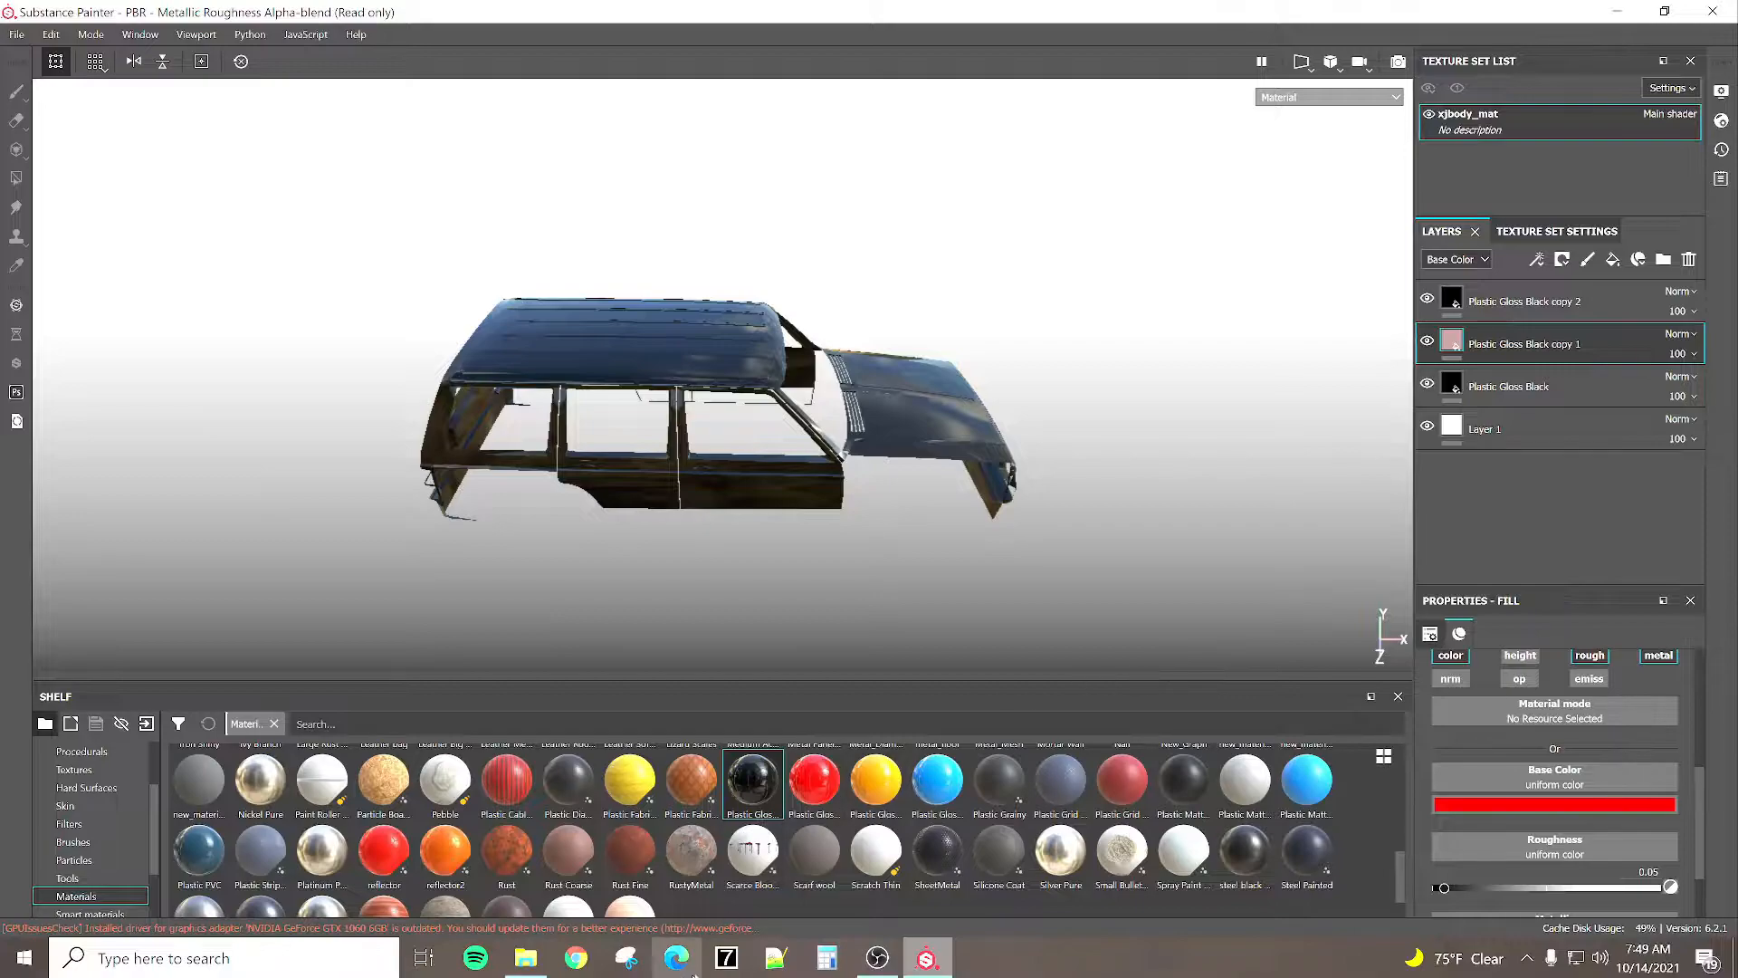
Switch to Notepad++ and view the MaterialOverrides section at the start of xj.xml.
left_click(776, 963)
left_click(686, 296)
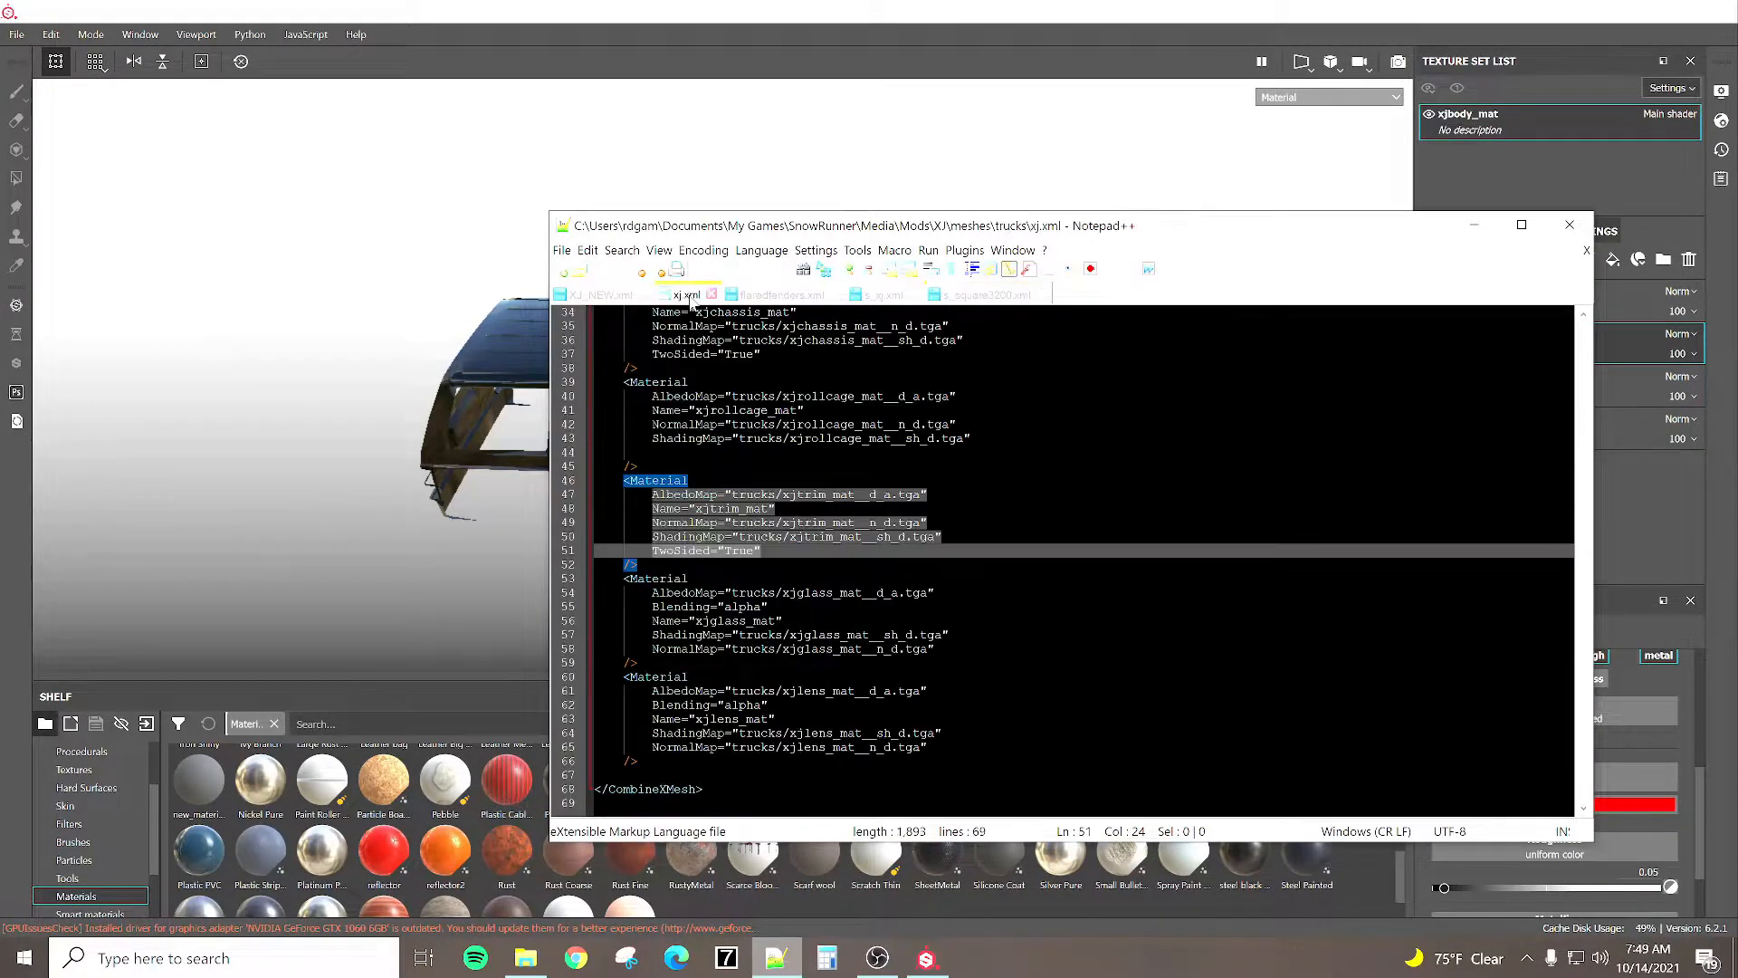
scroll(726, 501, "up", 11)
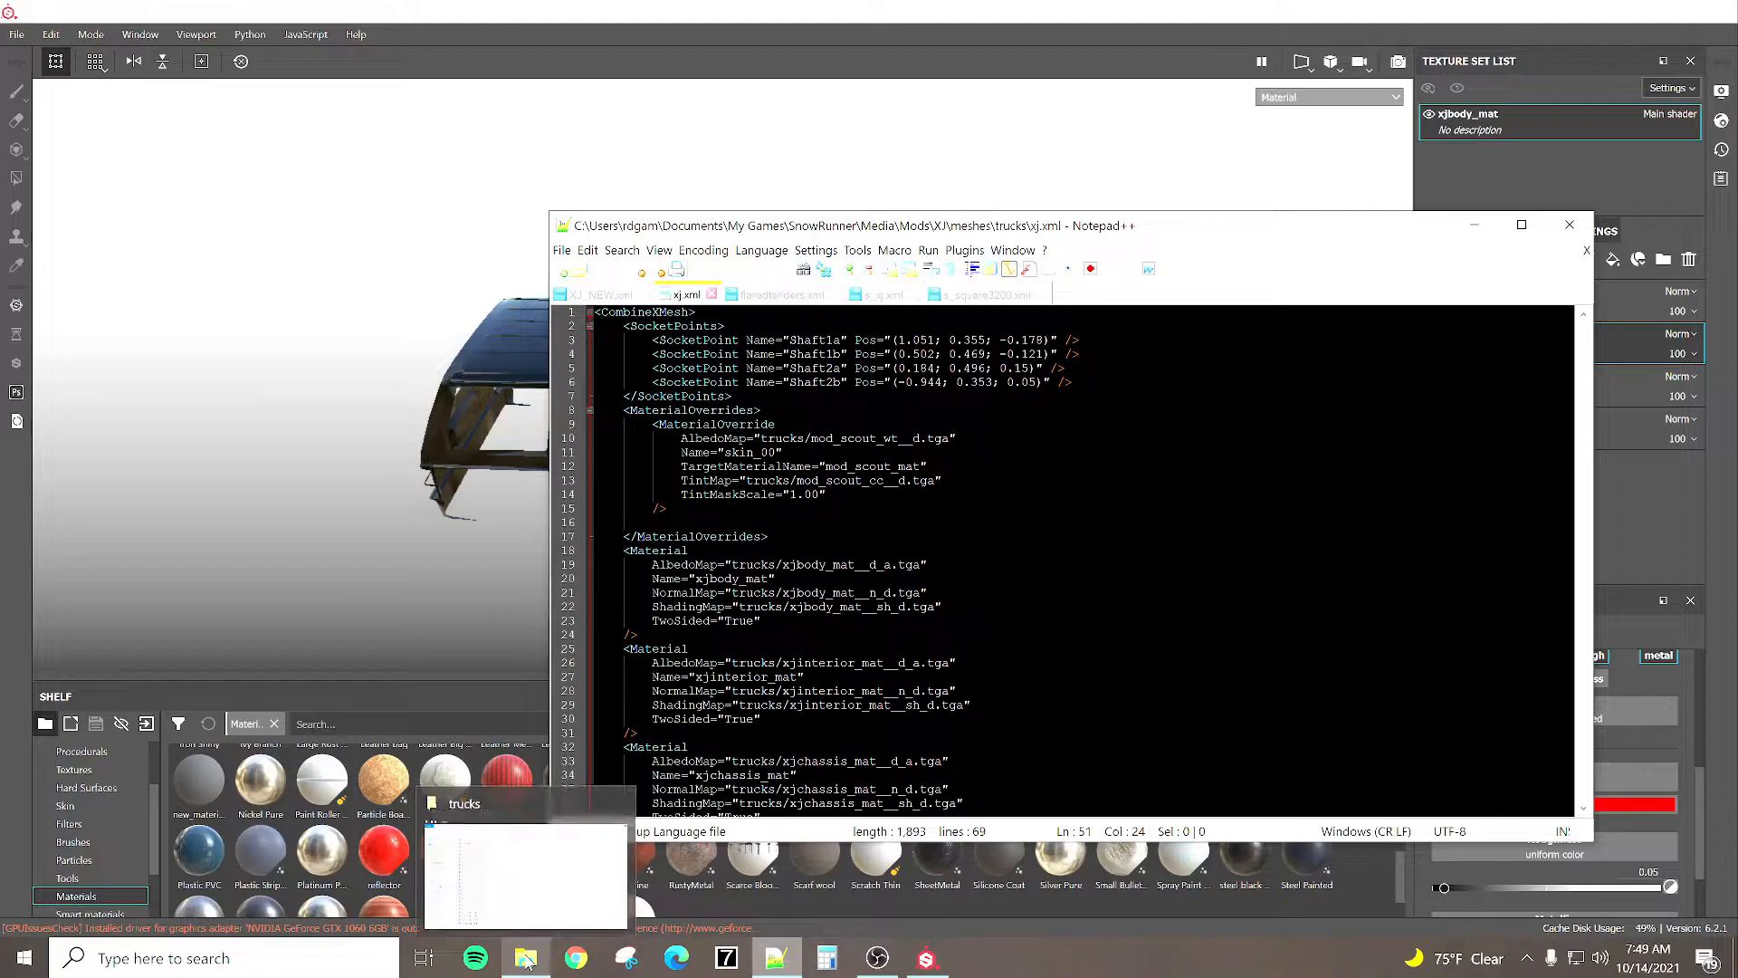
Switch to File Explorer and open customization_preset.xml from the XJ mod's classes/customization_presets folder in Notepad++.
left_click(527, 961)
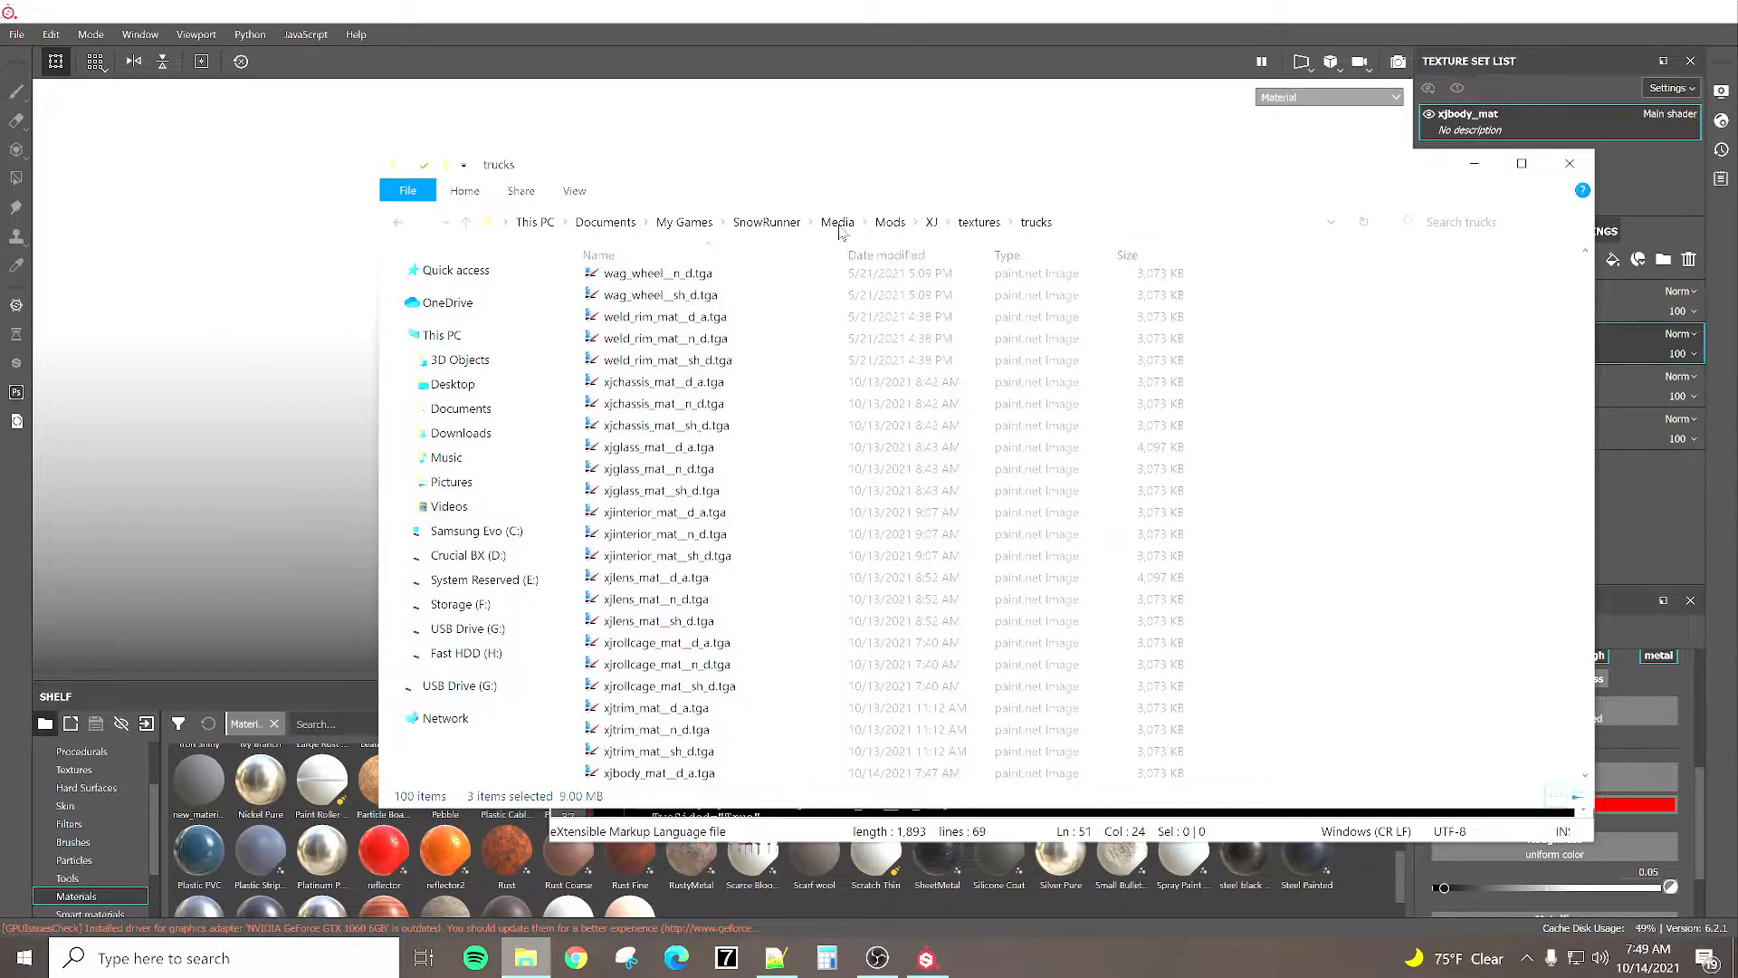
left_click(931, 222)
double_click(667, 286)
double_click(667, 285)
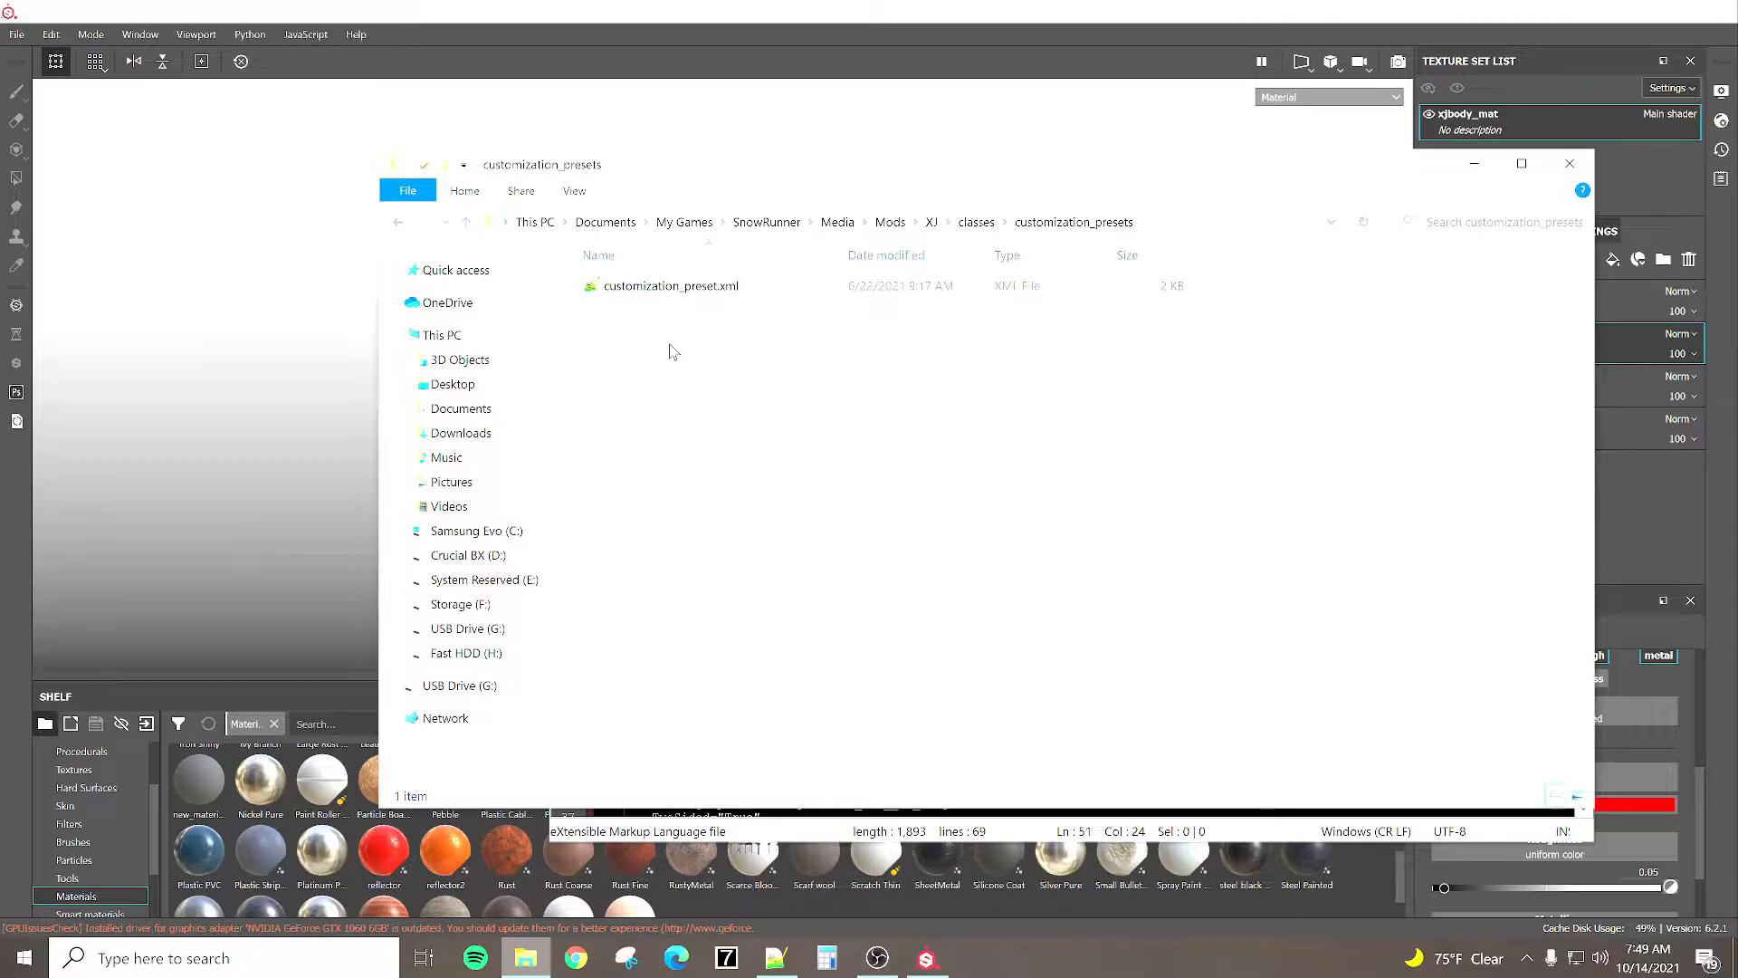
key("BackSpace")
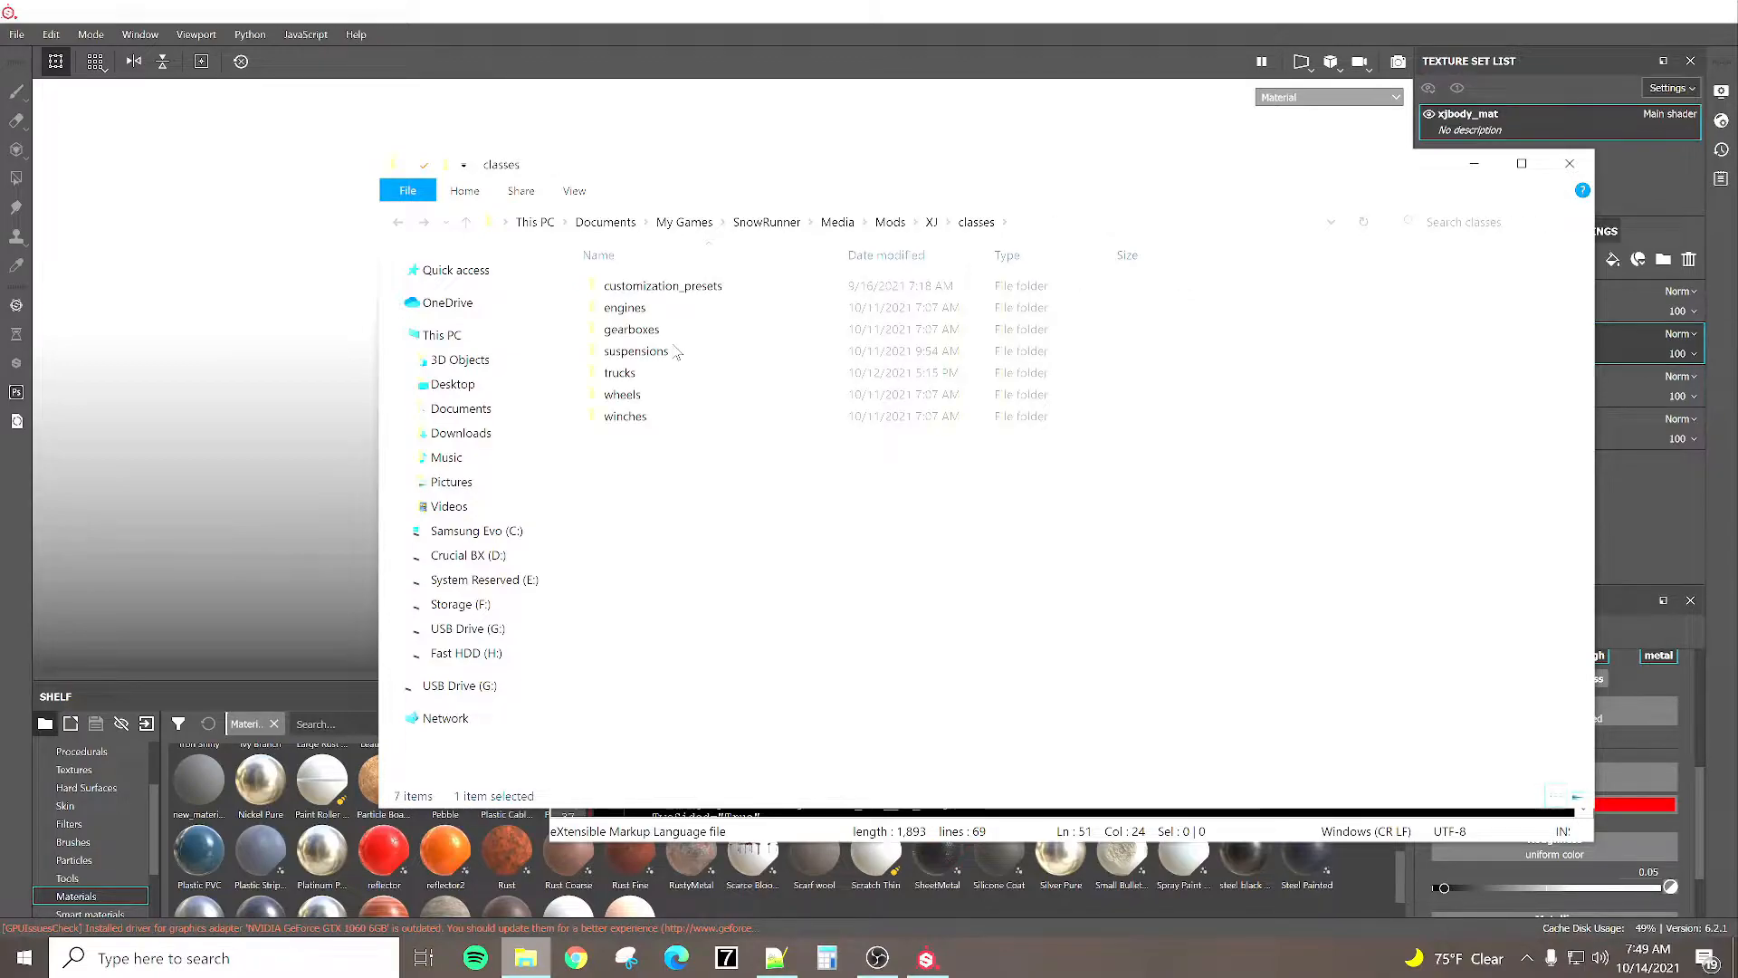
key("BackSpace")
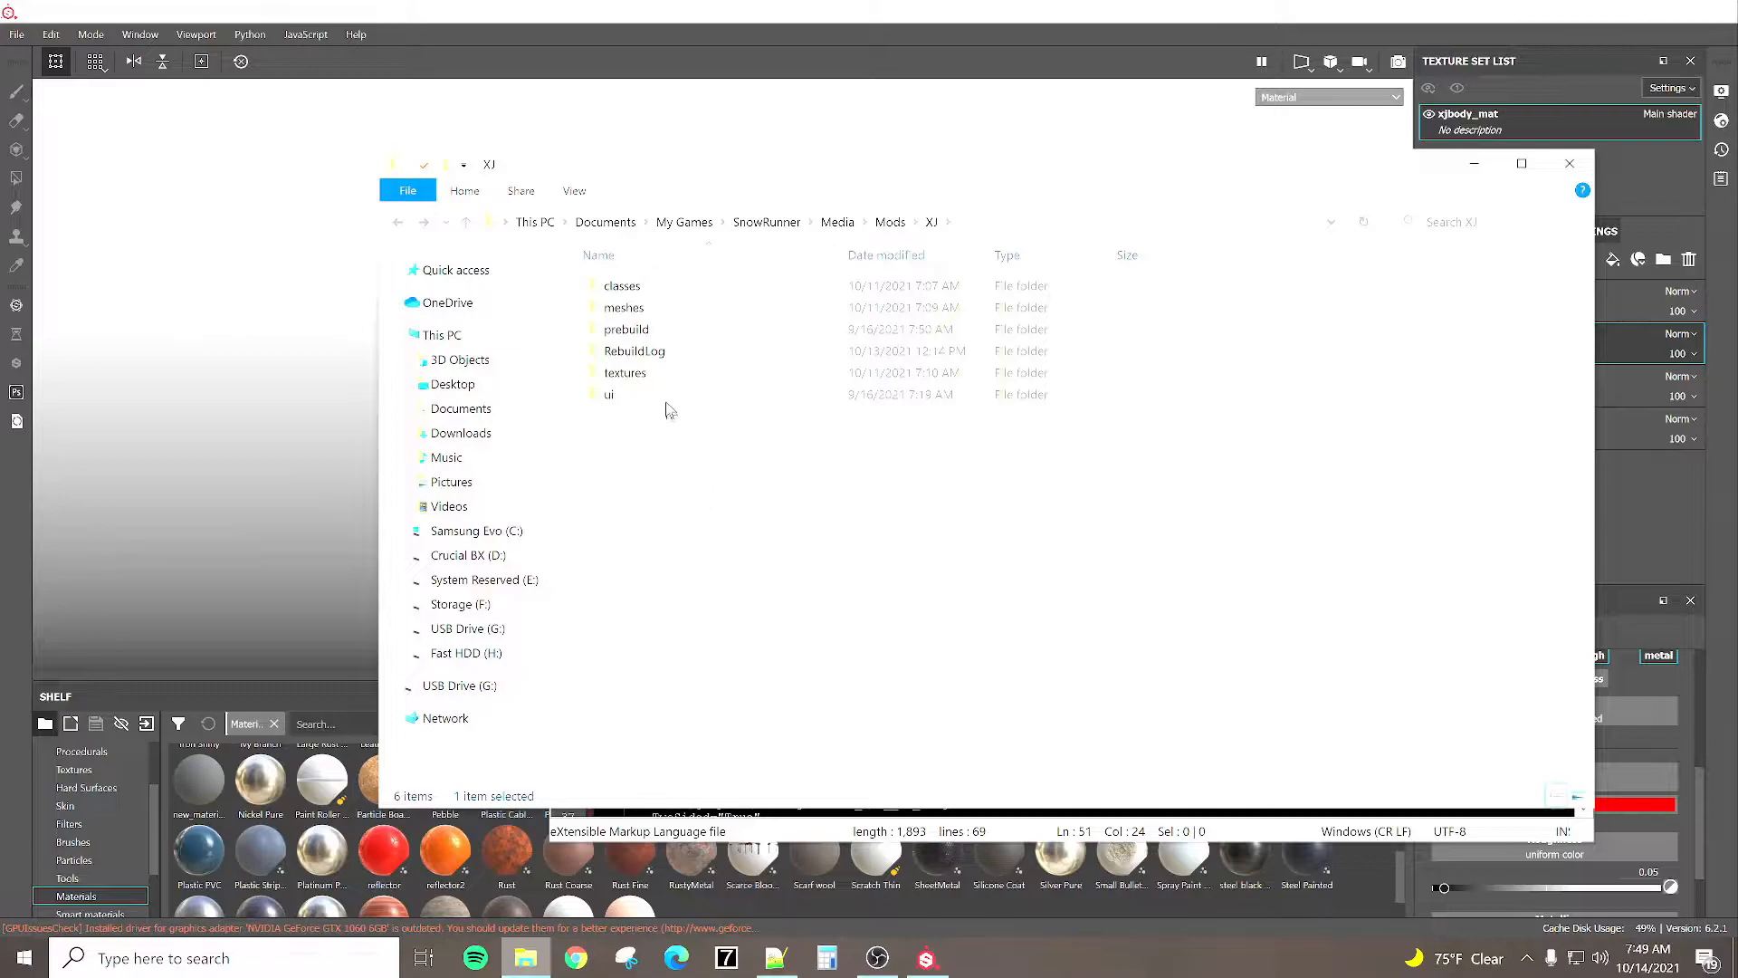
double_click(625, 289)
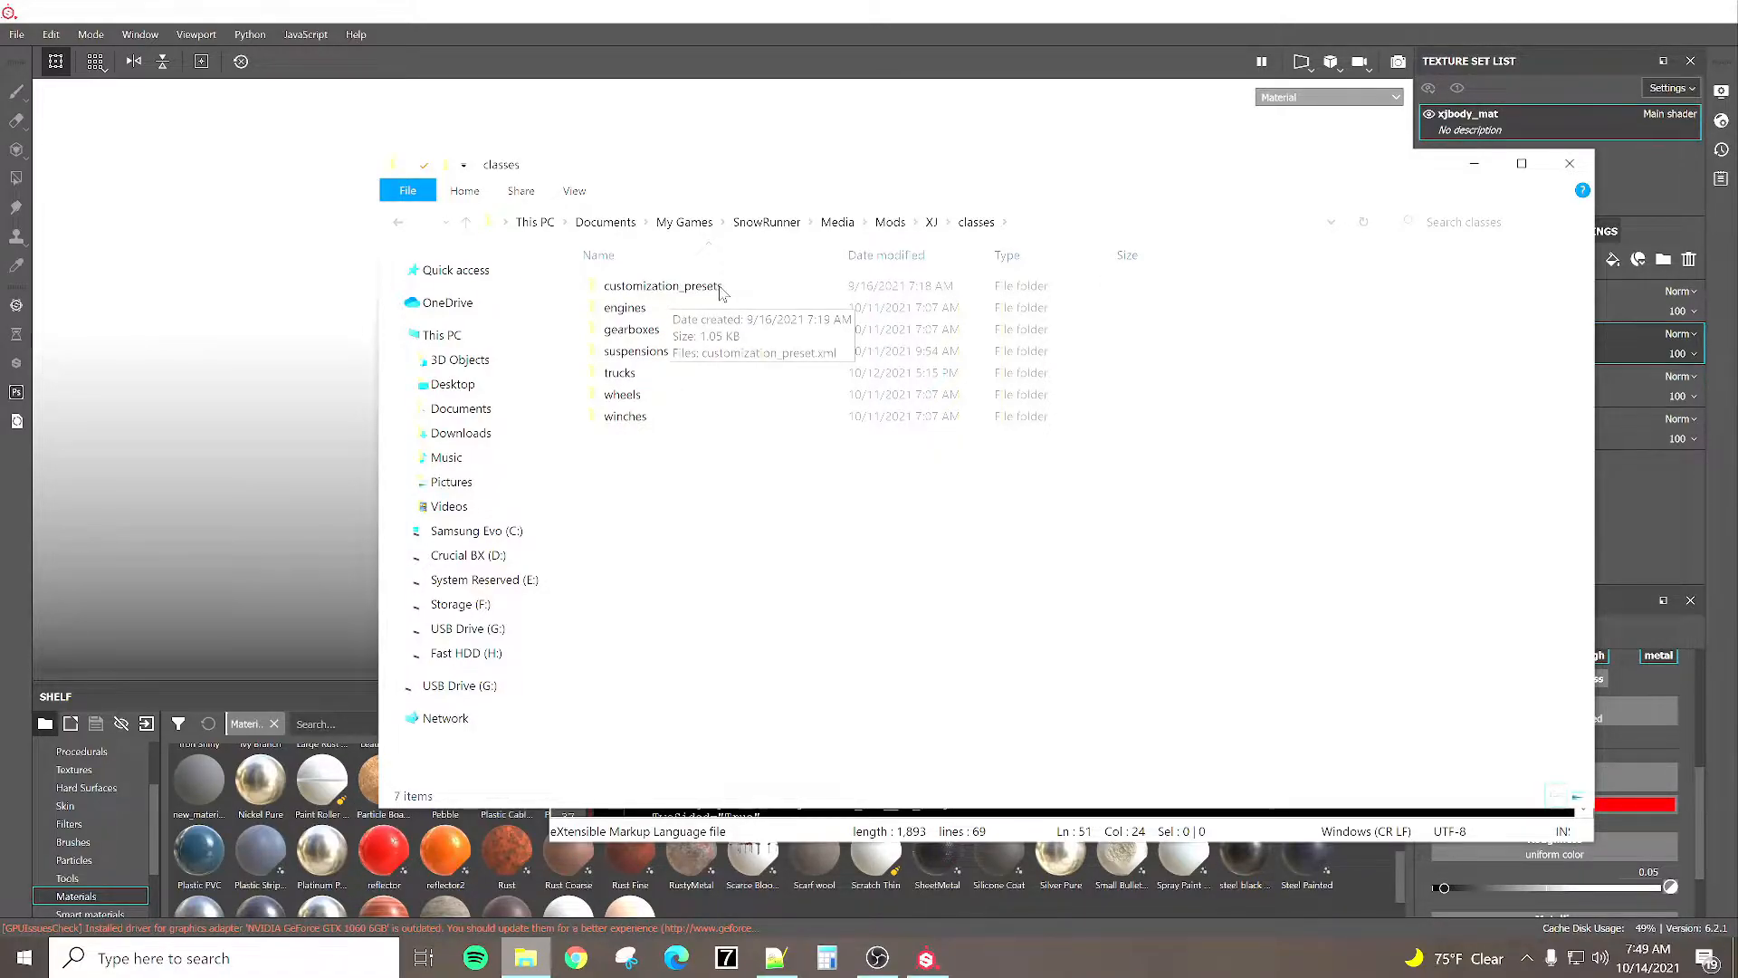
double_click(664, 289)
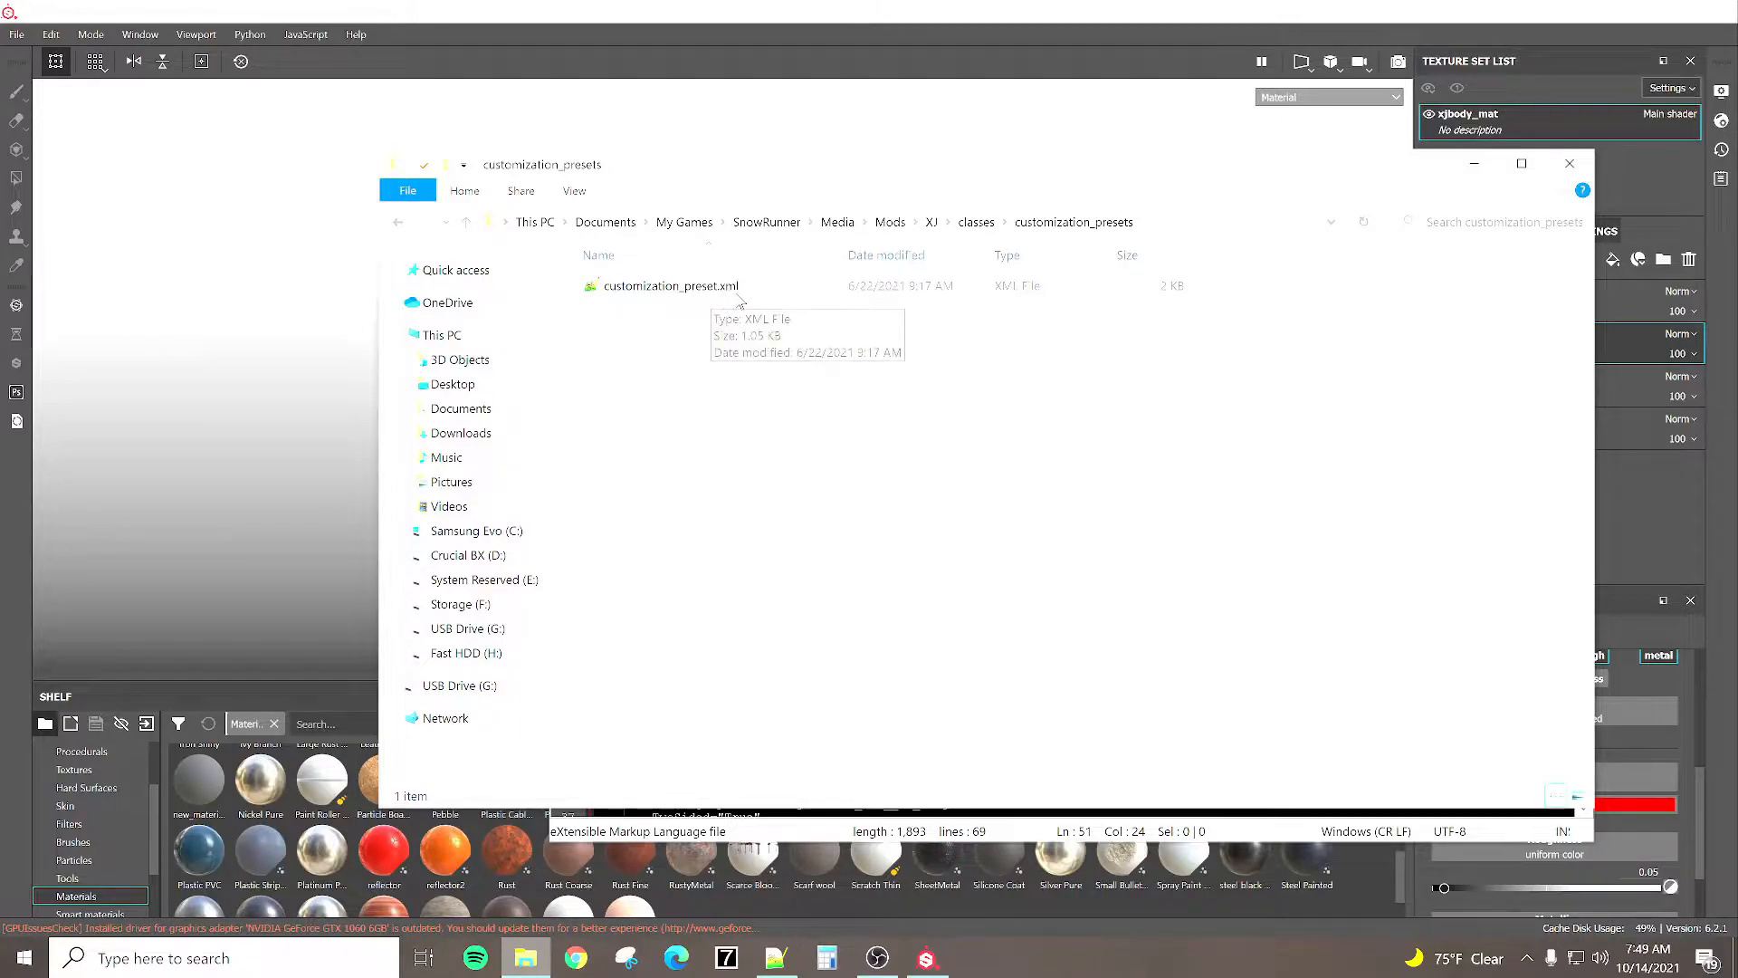
left_click(679, 290)
double_click(678, 287)
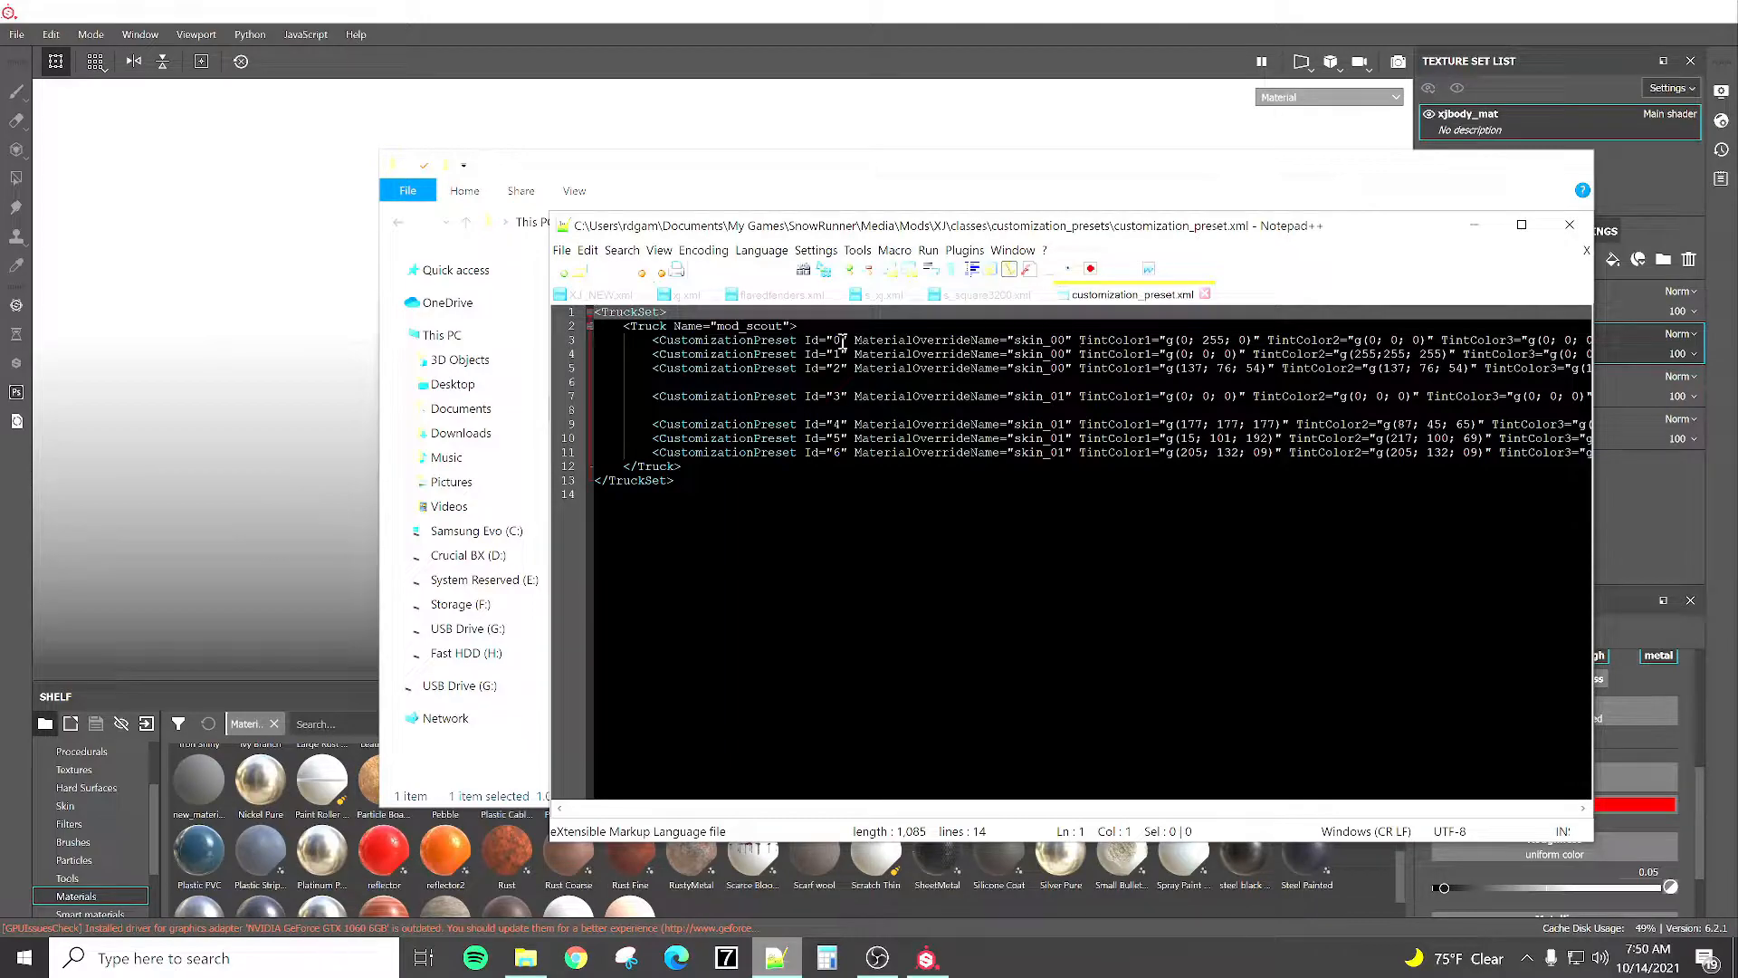
Split the CustomizationPreset with Id 0 so each attribute after the Id has its own line, and add a blank line below it.
left_click(927, 339)
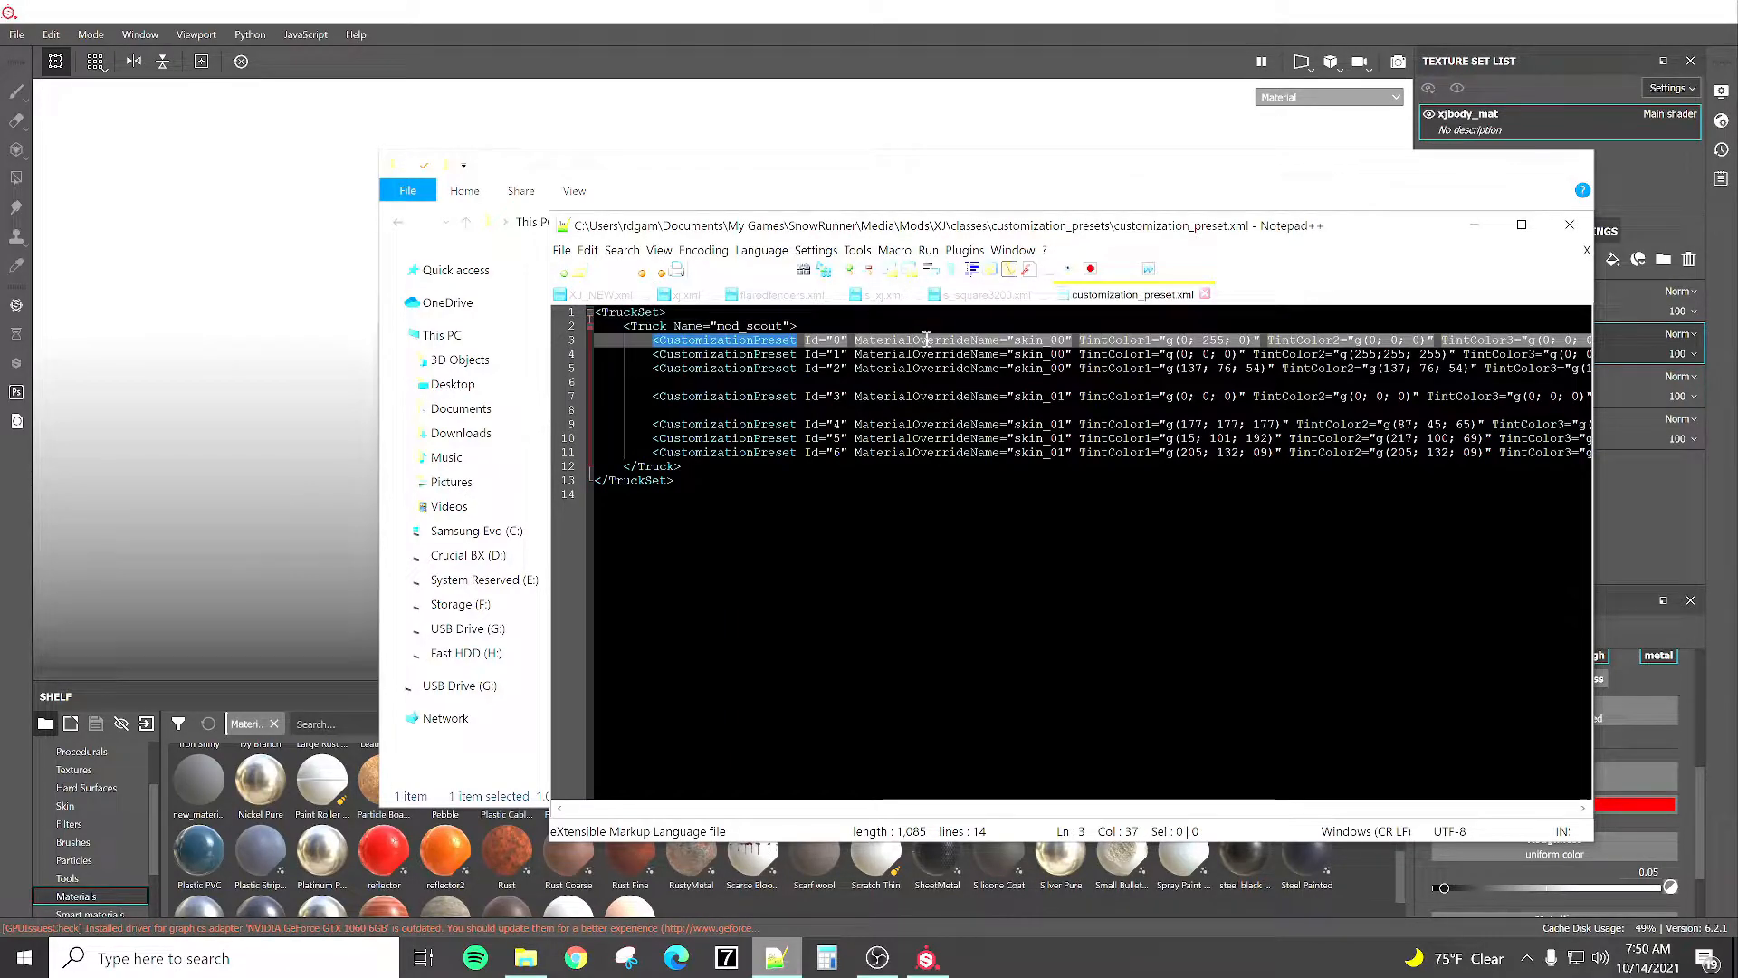
key("Return")
left_click(883, 354)
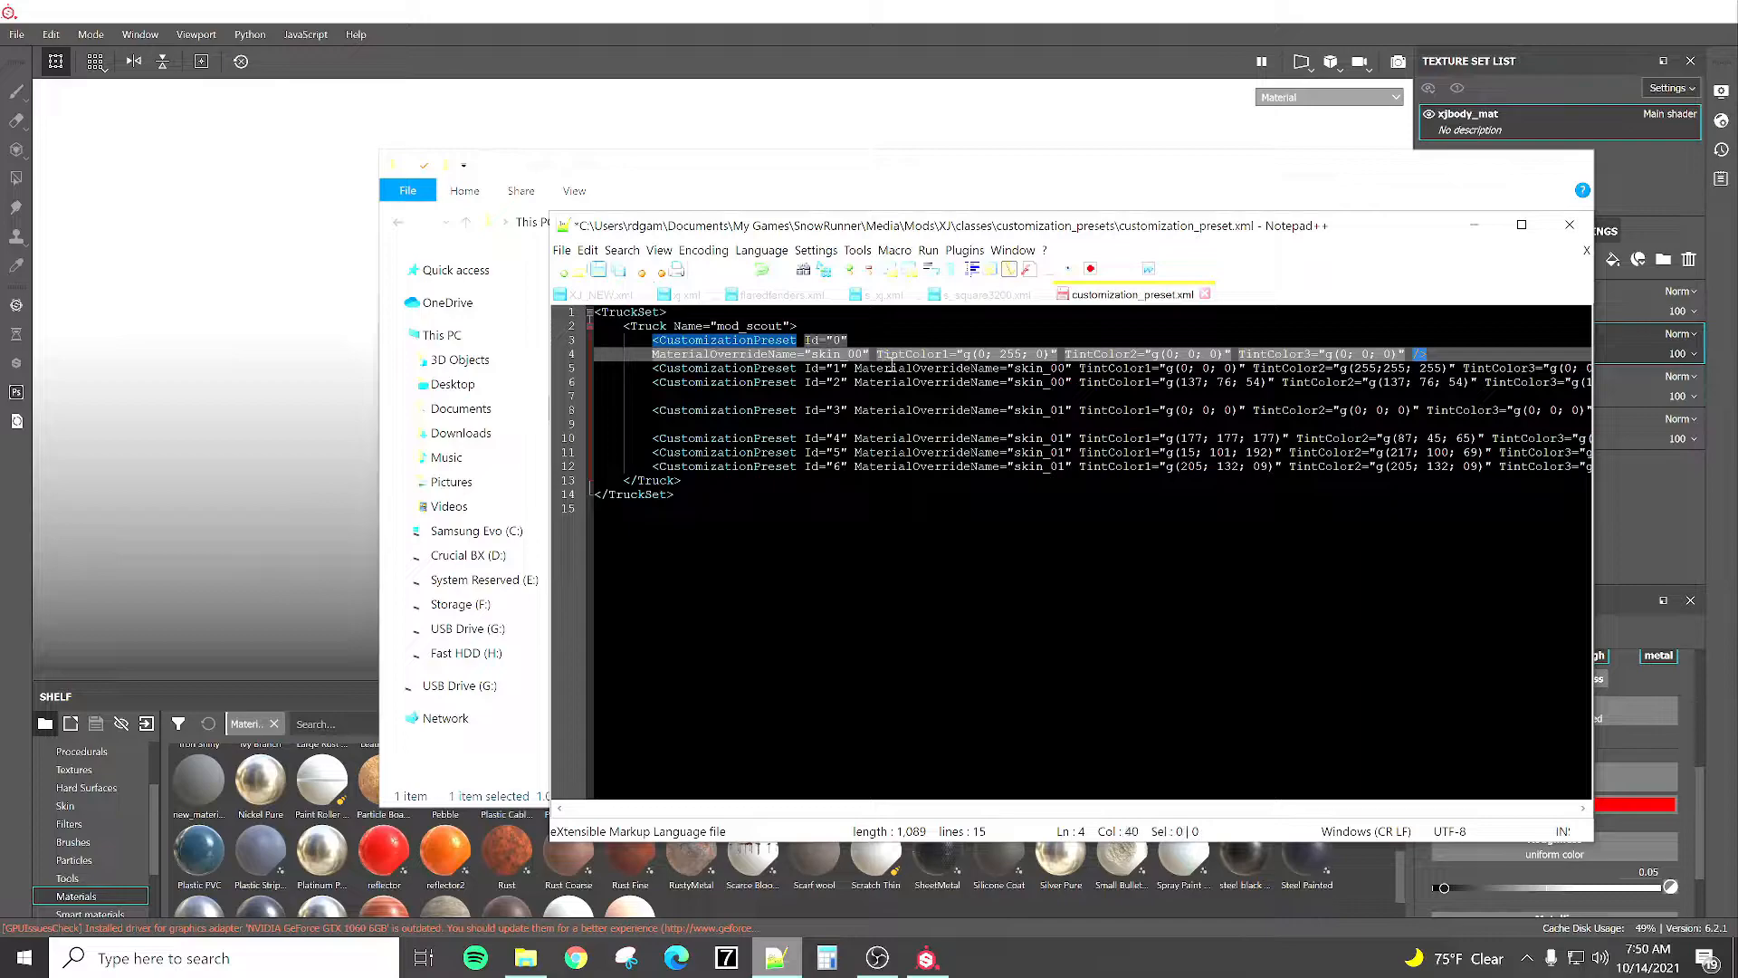
key("Return")
left_click(842, 367)
key("Return")
left_click(824, 382)
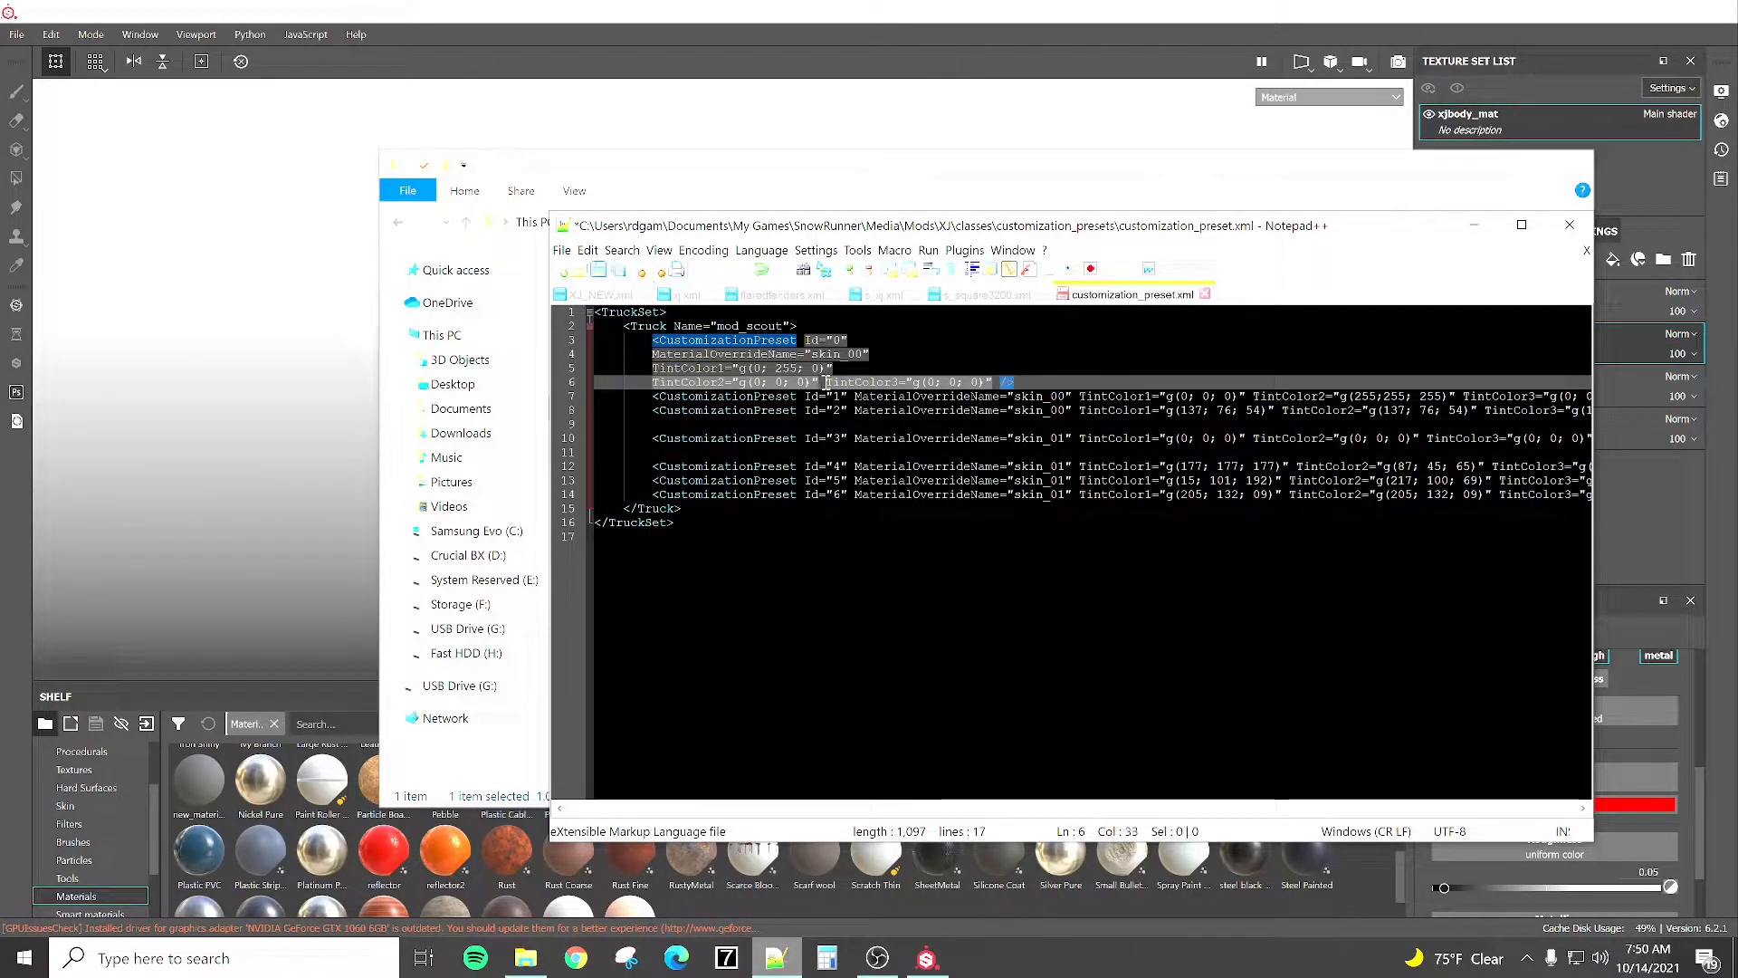
key("Return")
left_click(887, 398)
key("Return")
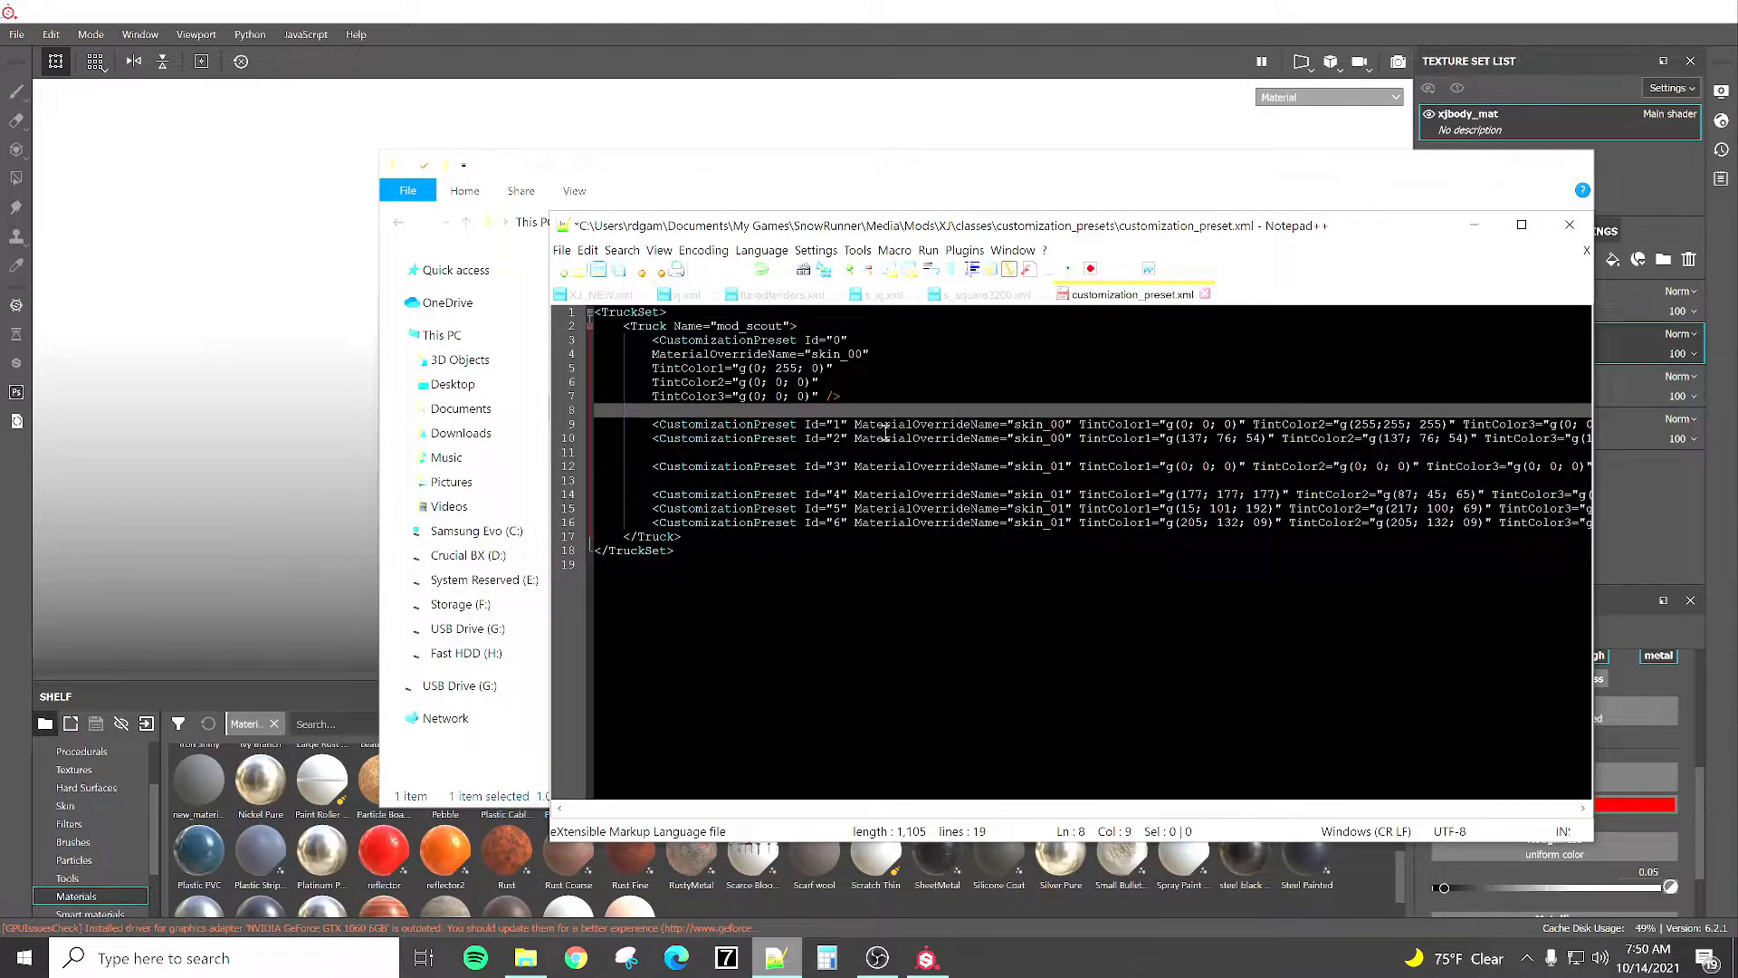
Split the CustomizationPreset with Id 1 so each attribute after the Id has its own line, and add a blank line below it.
left_click(852, 423)
key("Return")
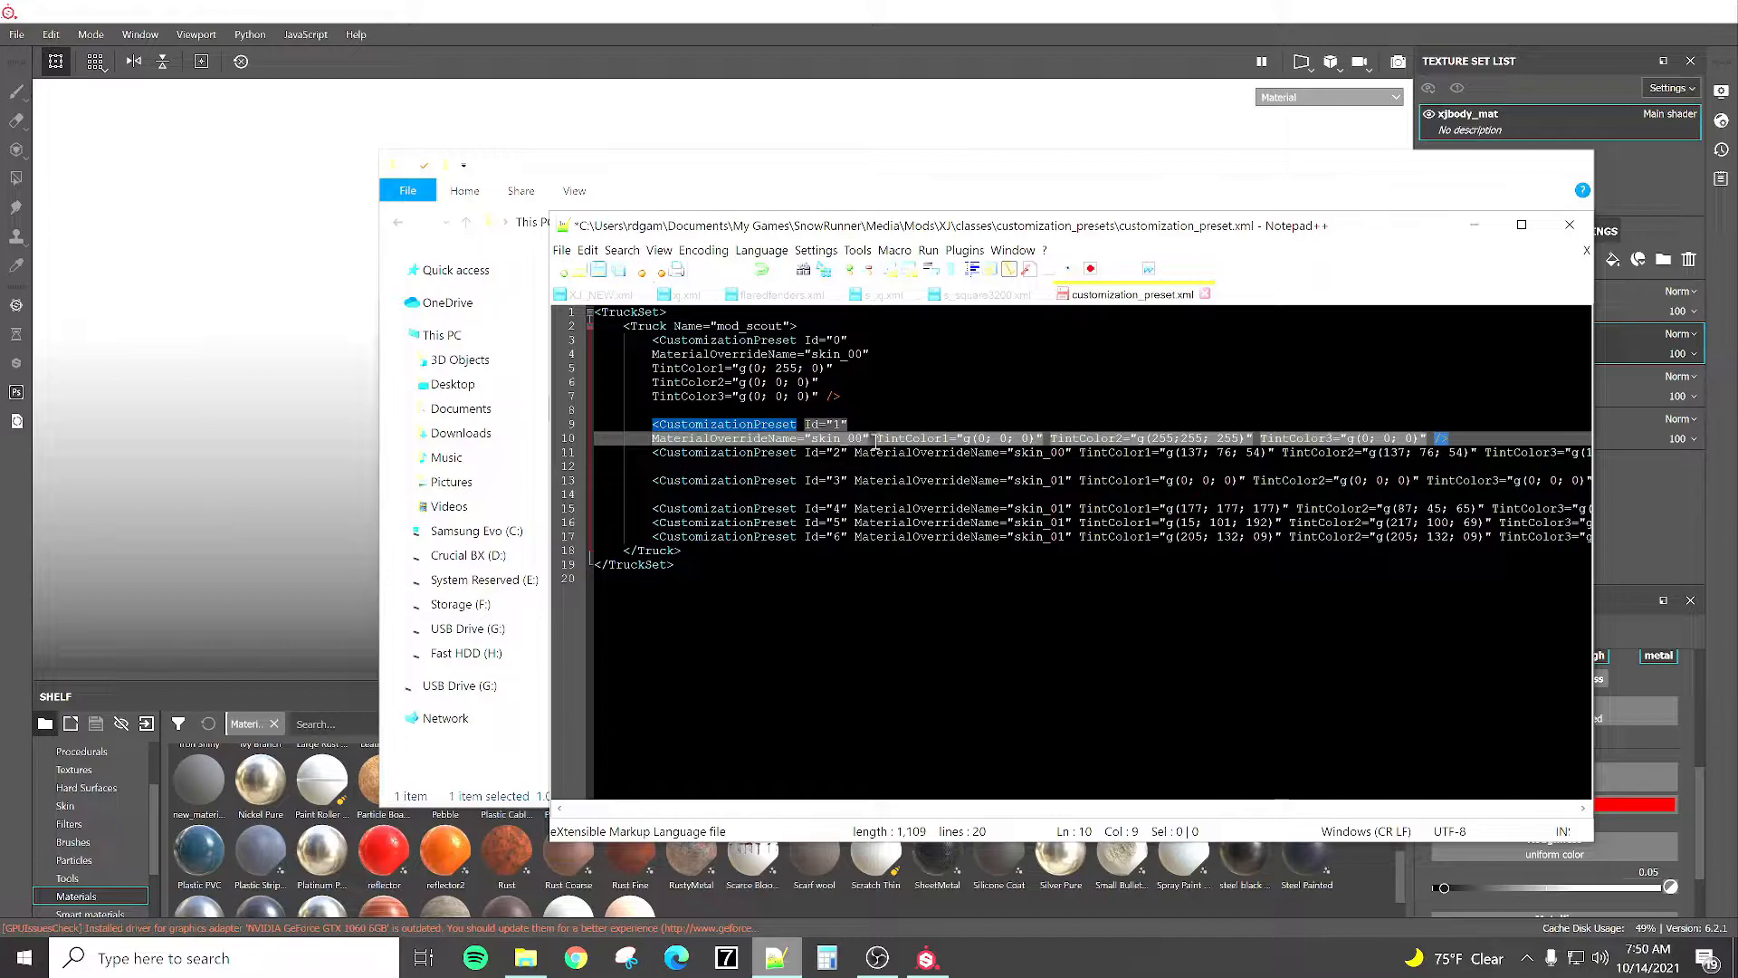
left_click(873, 438)
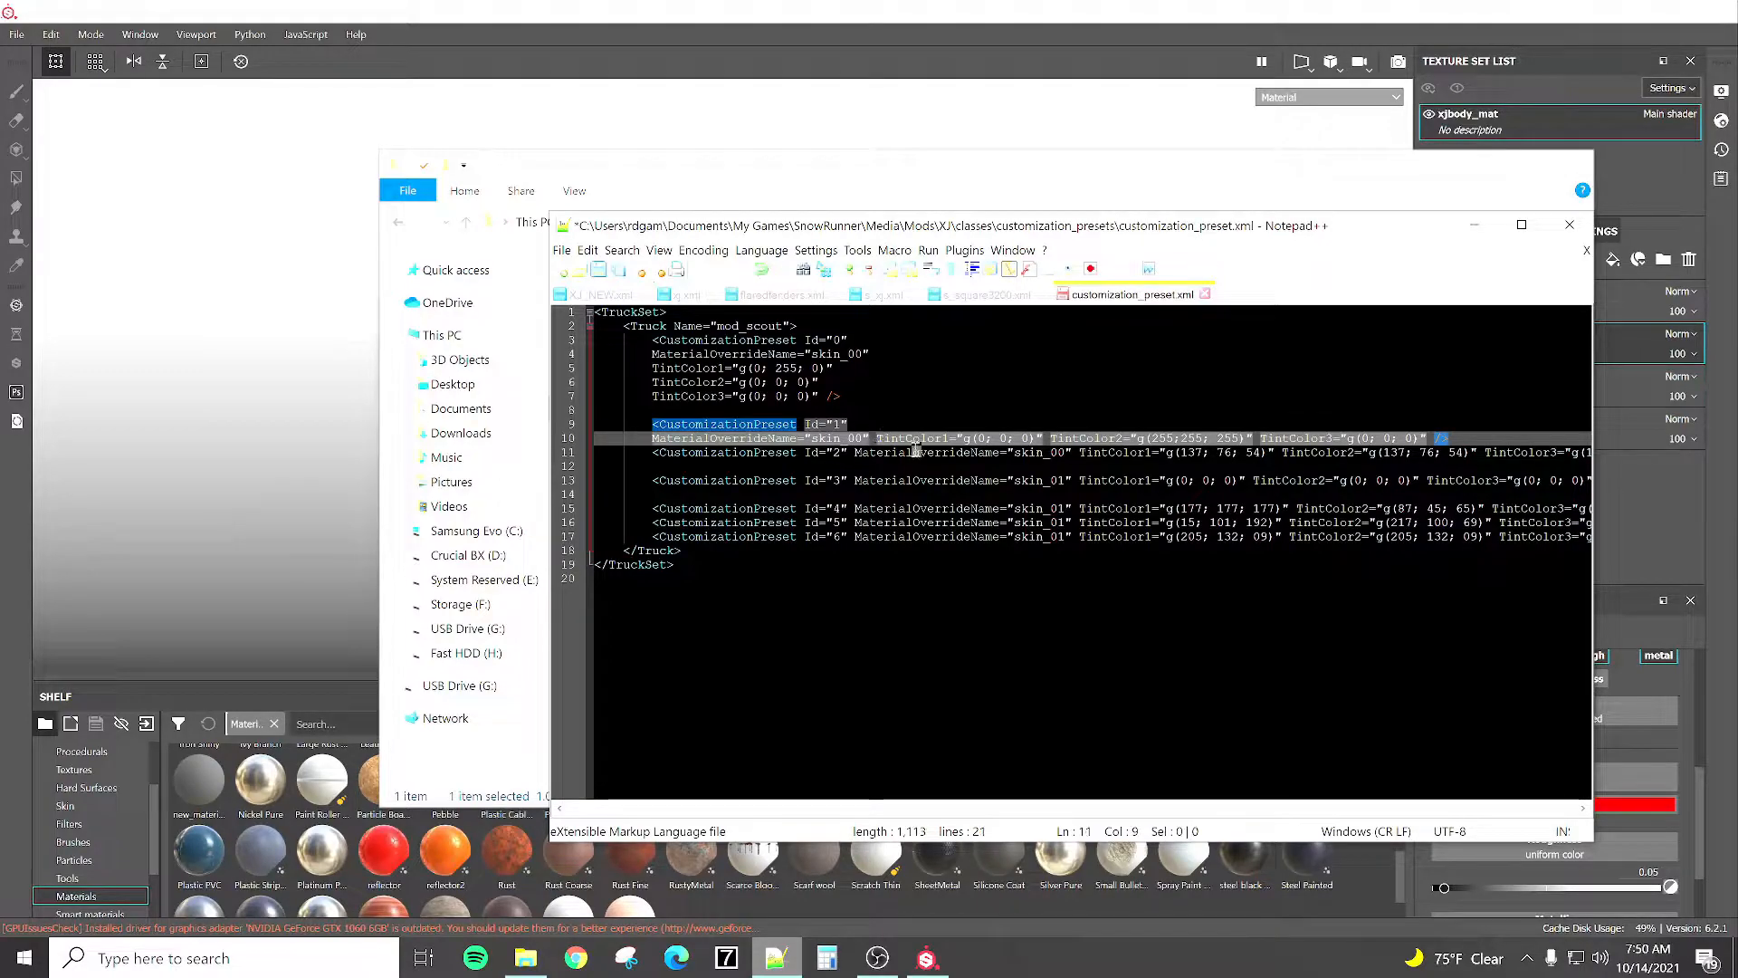
key("Return")
left_click(826, 451)
key("Return")
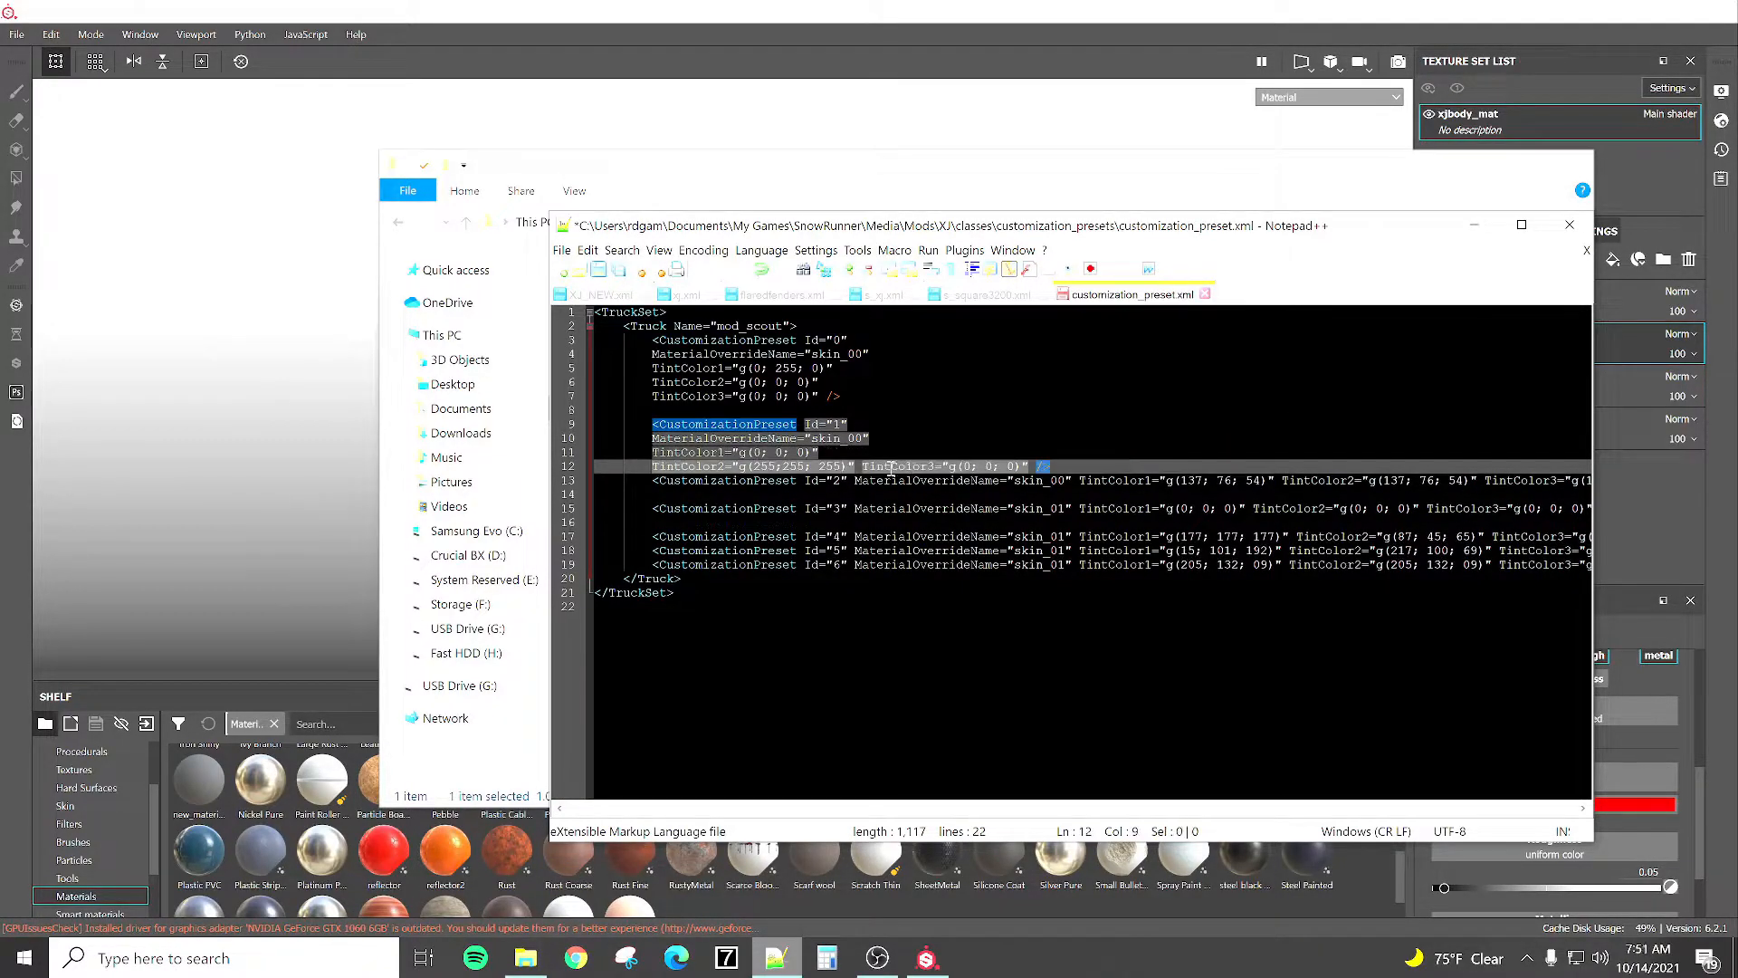
left_click(860, 466)
key("Return")
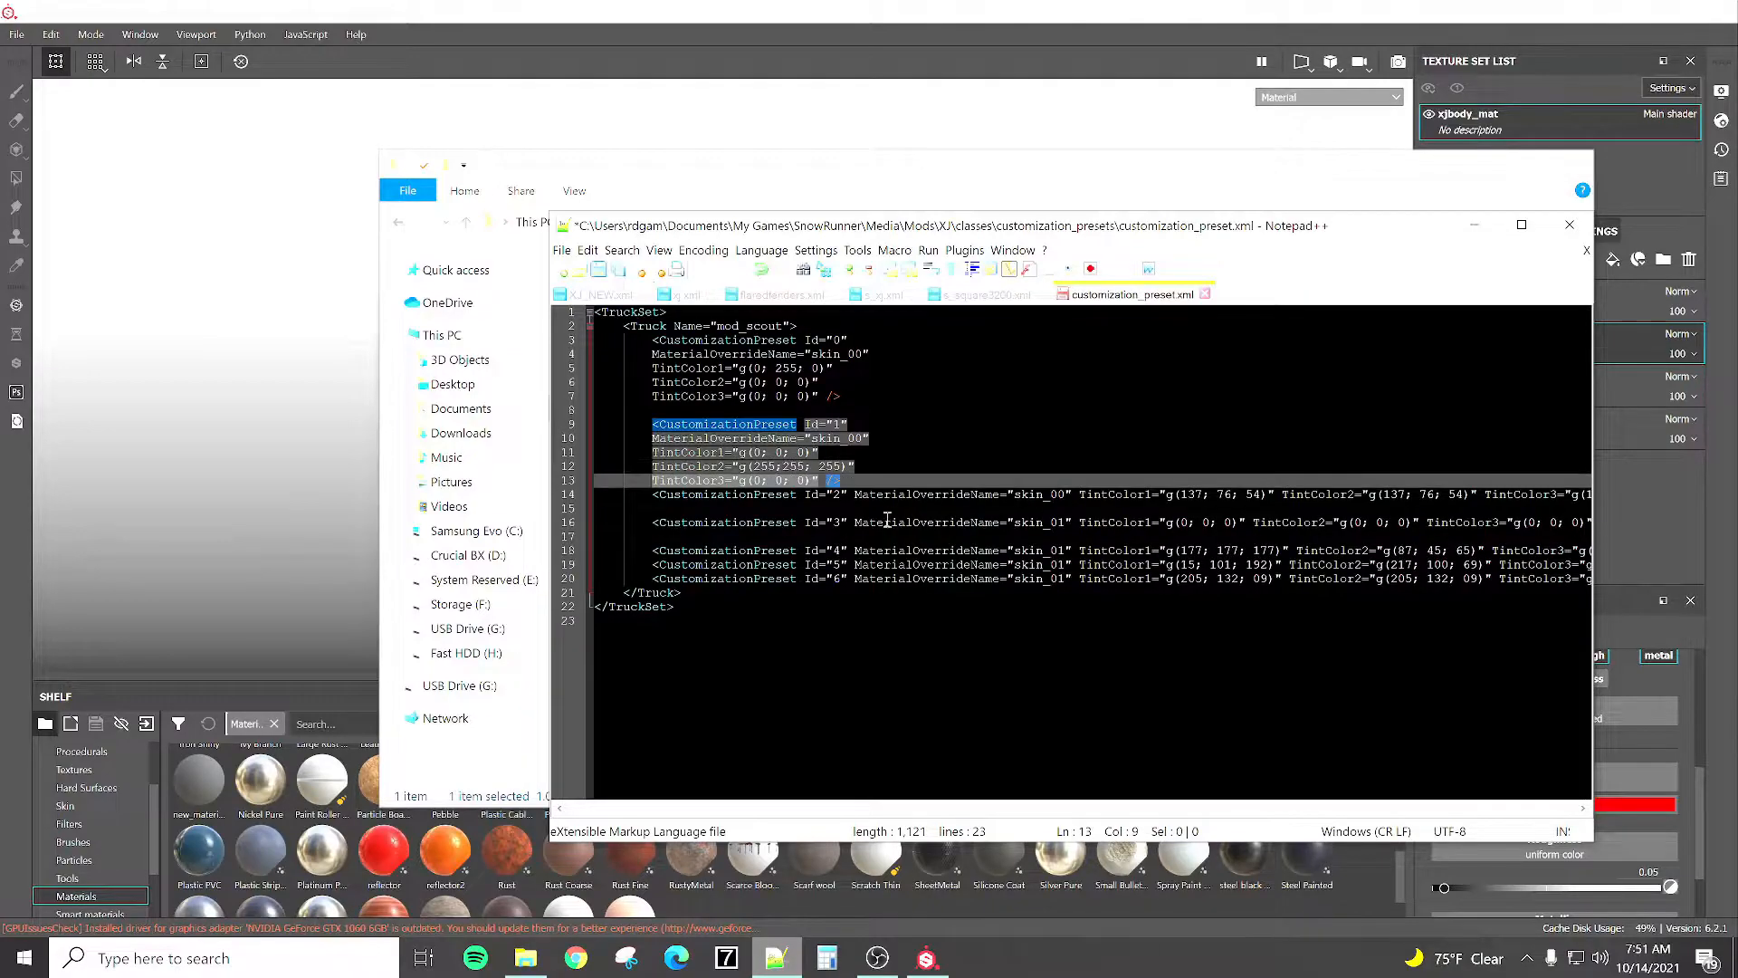
left_click(860, 479)
key("Return")
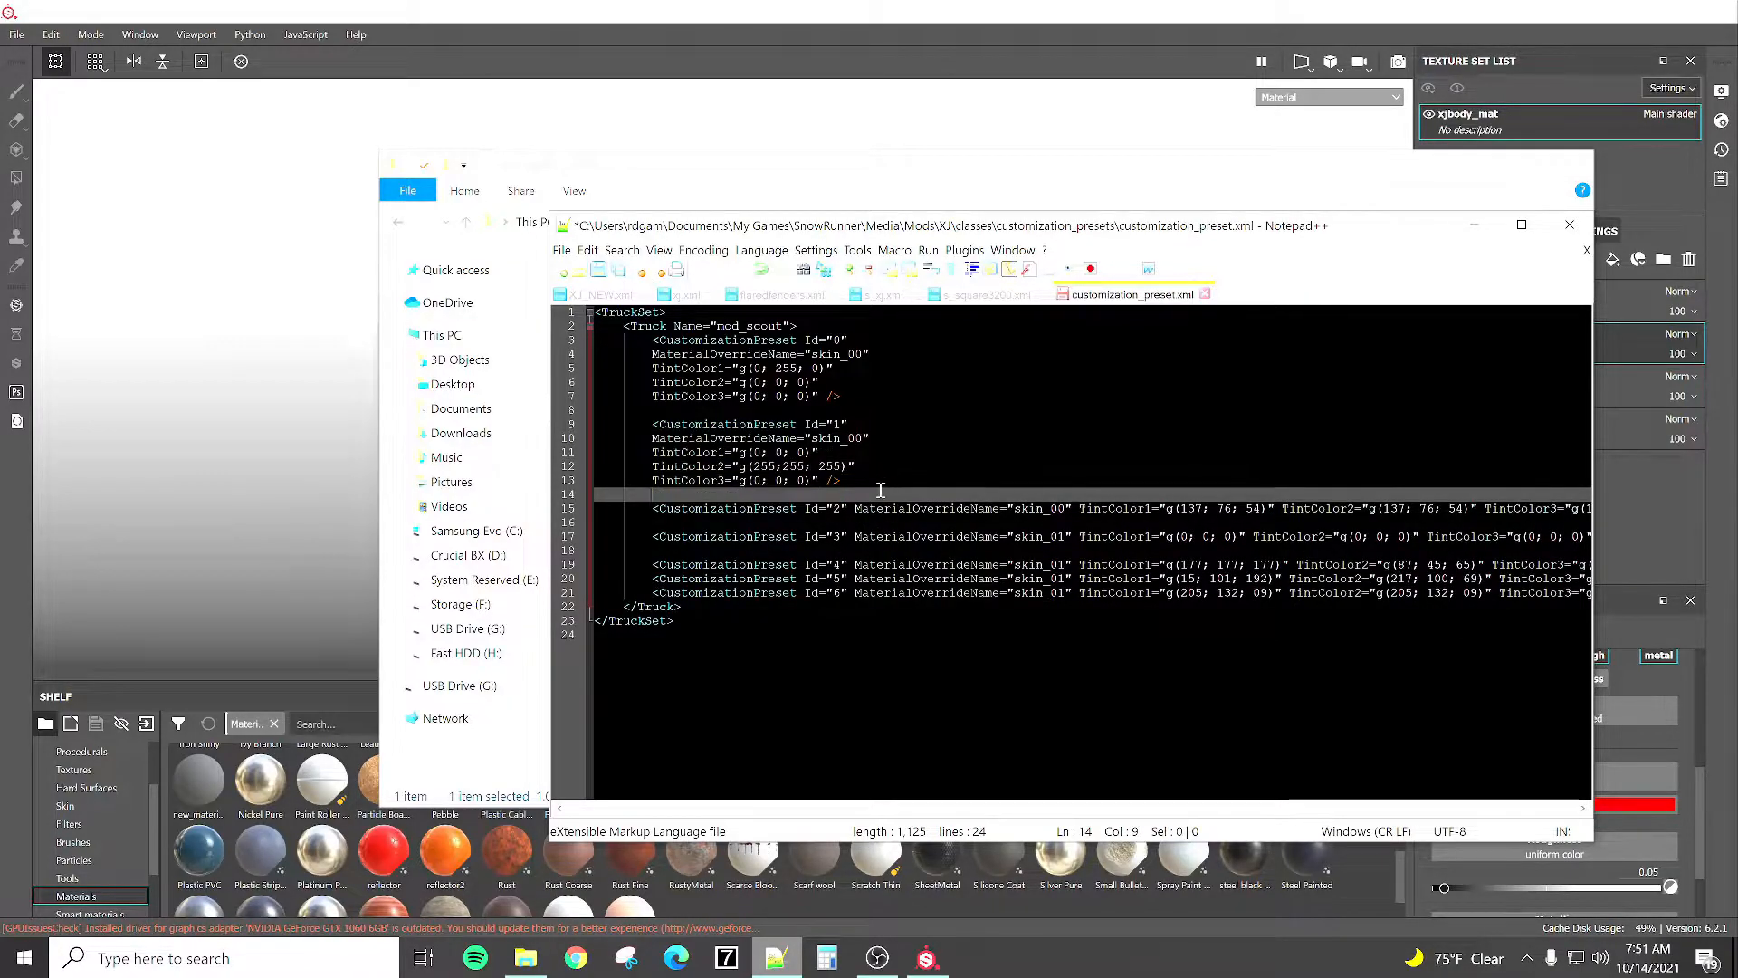
Split the CustomizationPreset with Id 2 so MaterialOverrideName and each of its three TintColor attributes have their own lines.
left_click(858, 514)
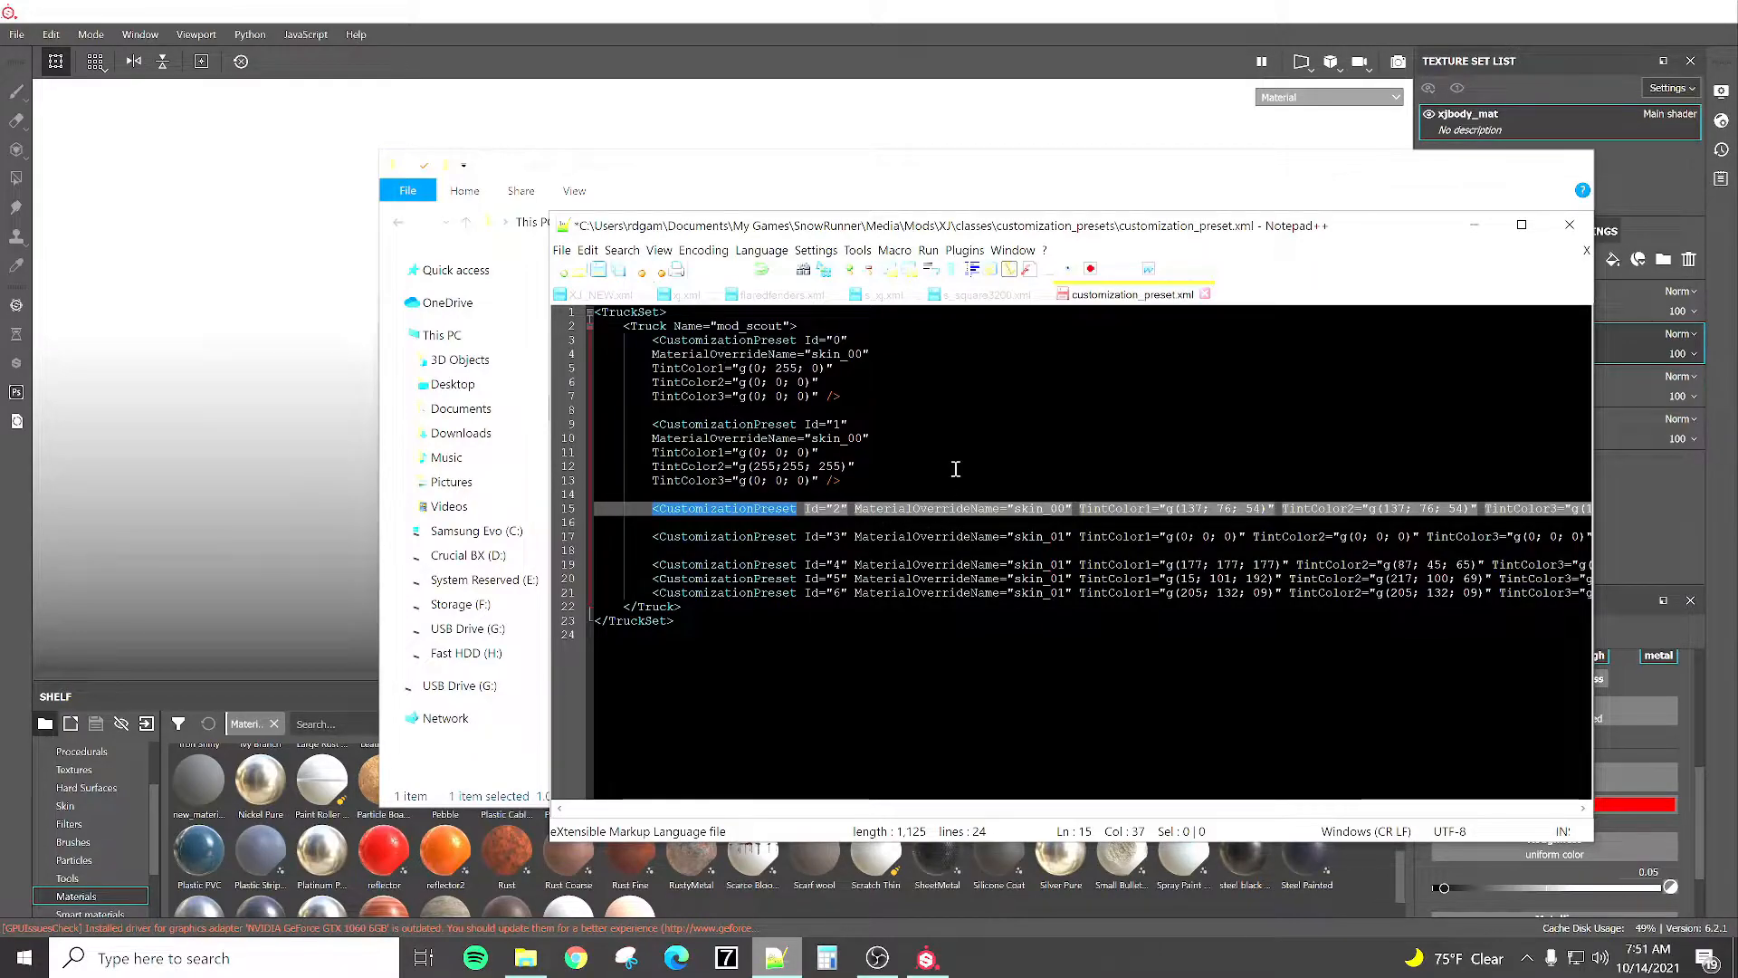
key("Return")
left_click(874, 522)
key("Return")
left_click(857, 539)
key("Return")
left_click(855, 551)
key("Return")
left_click(906, 525)
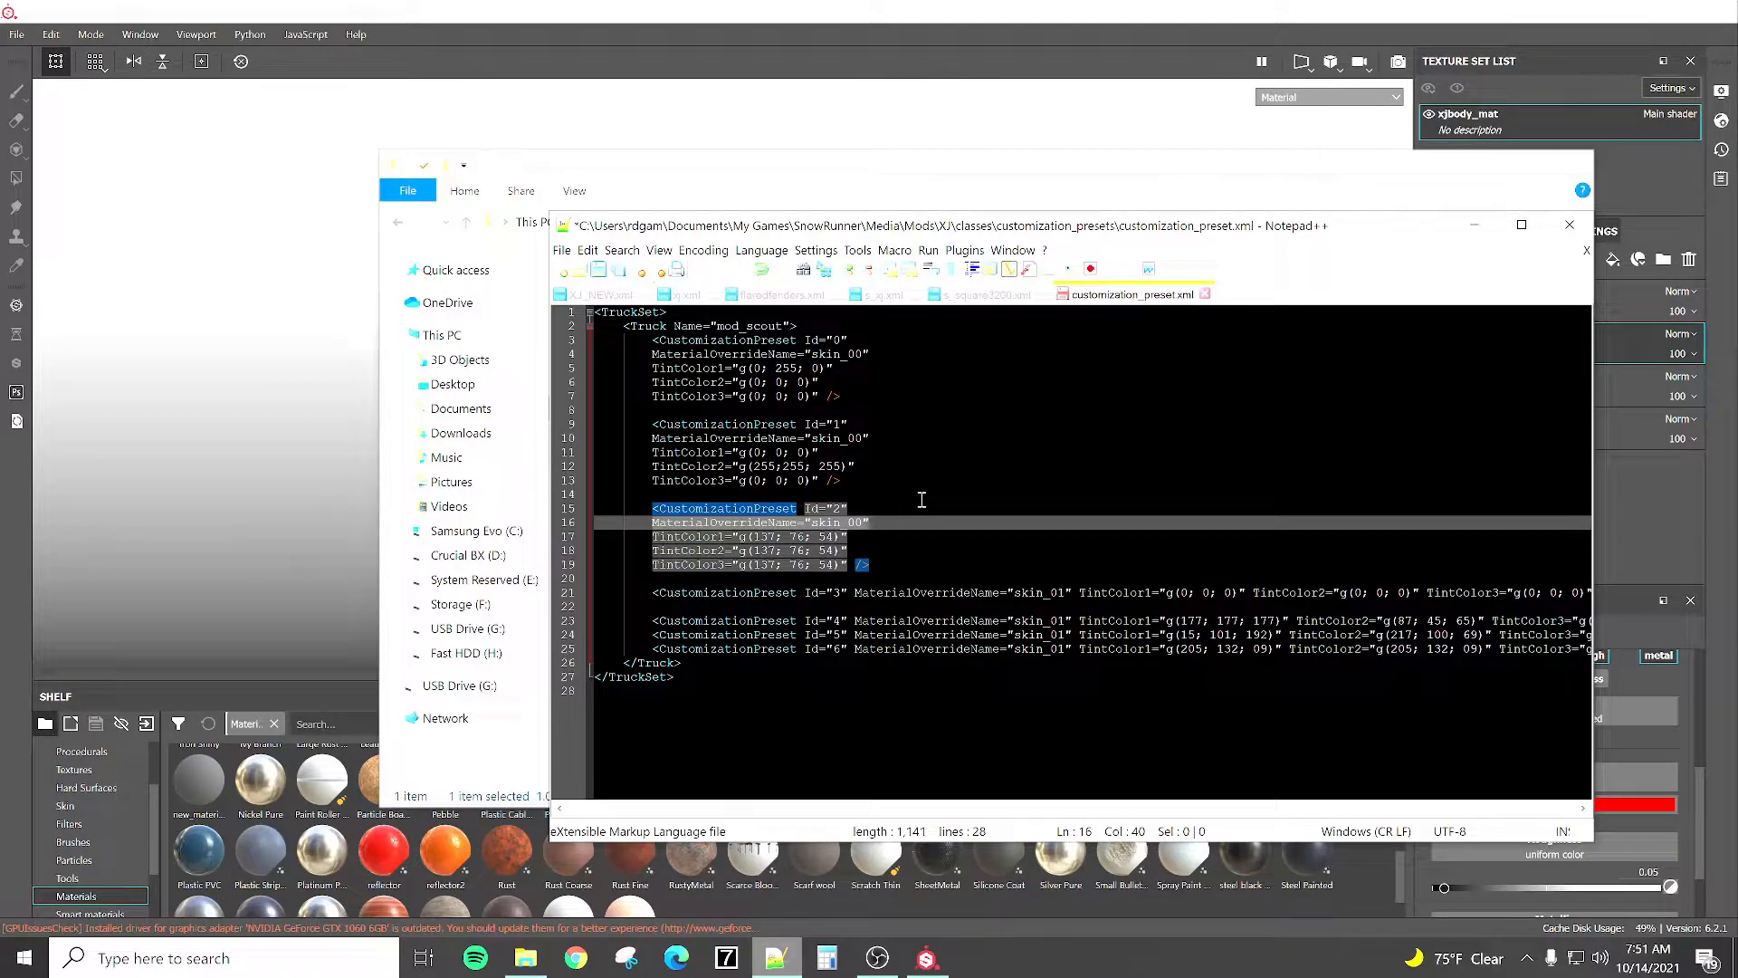
Hide the Plastic Gloss Black copy 2 layer in Substance Painter and compare the red body with TintColor1 of preset Id 0 in Notepad++.
left_click(748, 11)
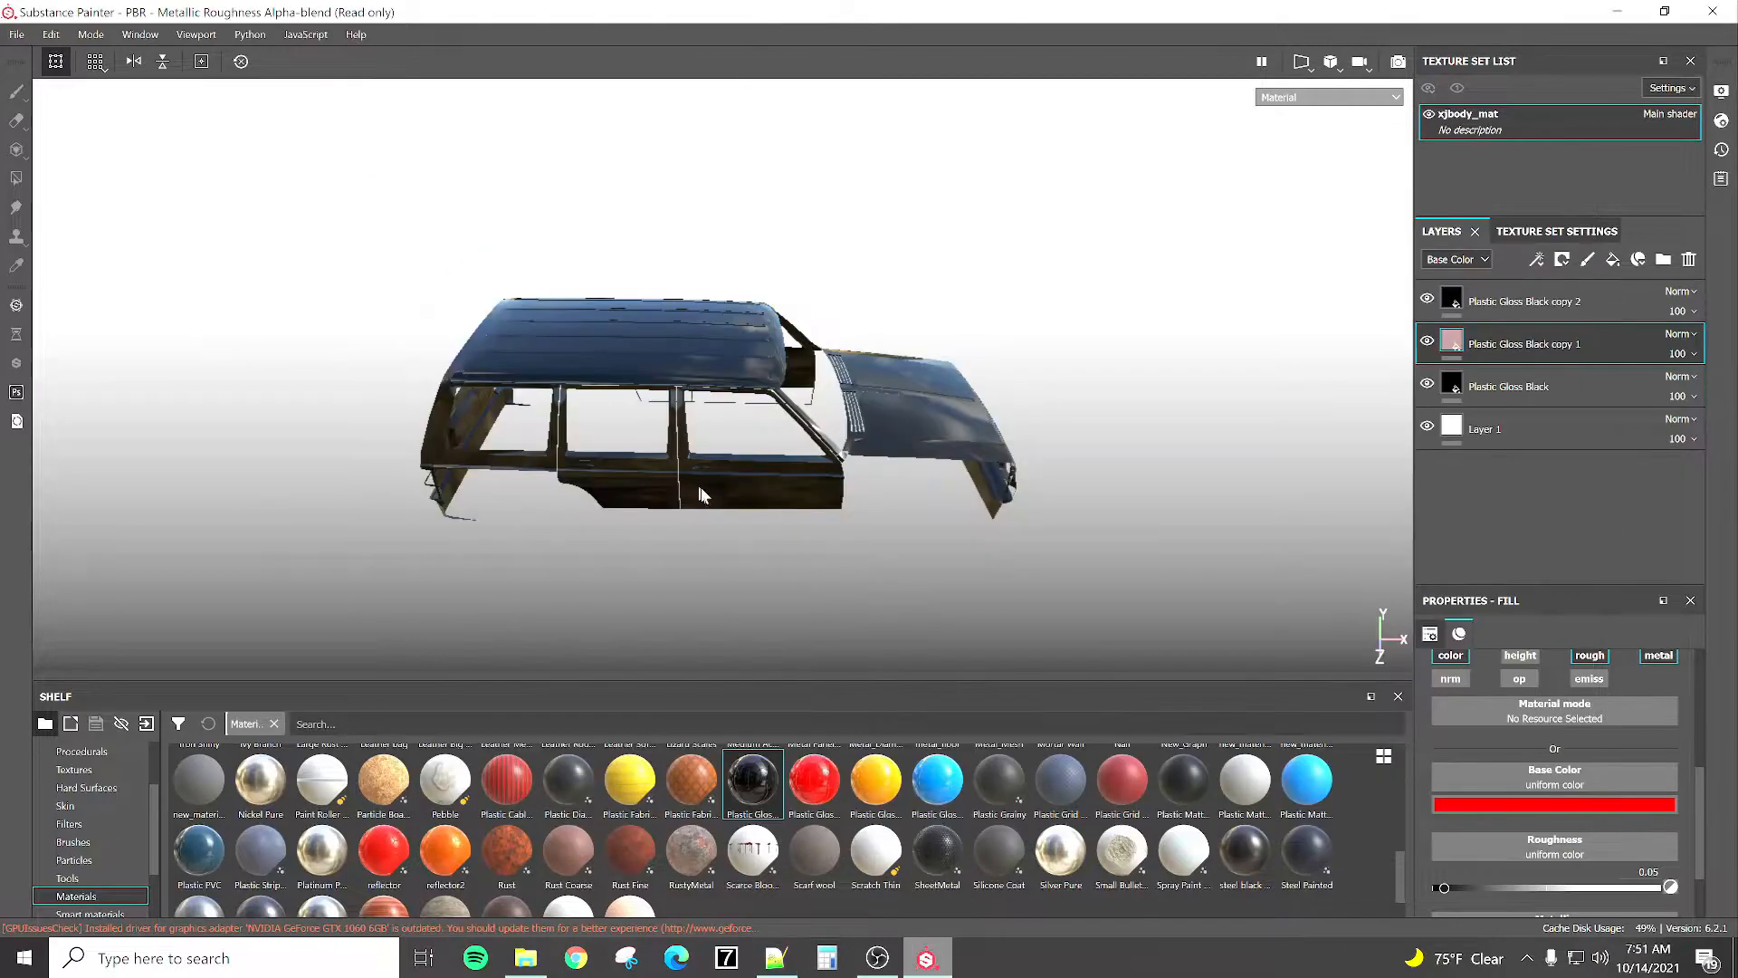
left_click(1427, 299)
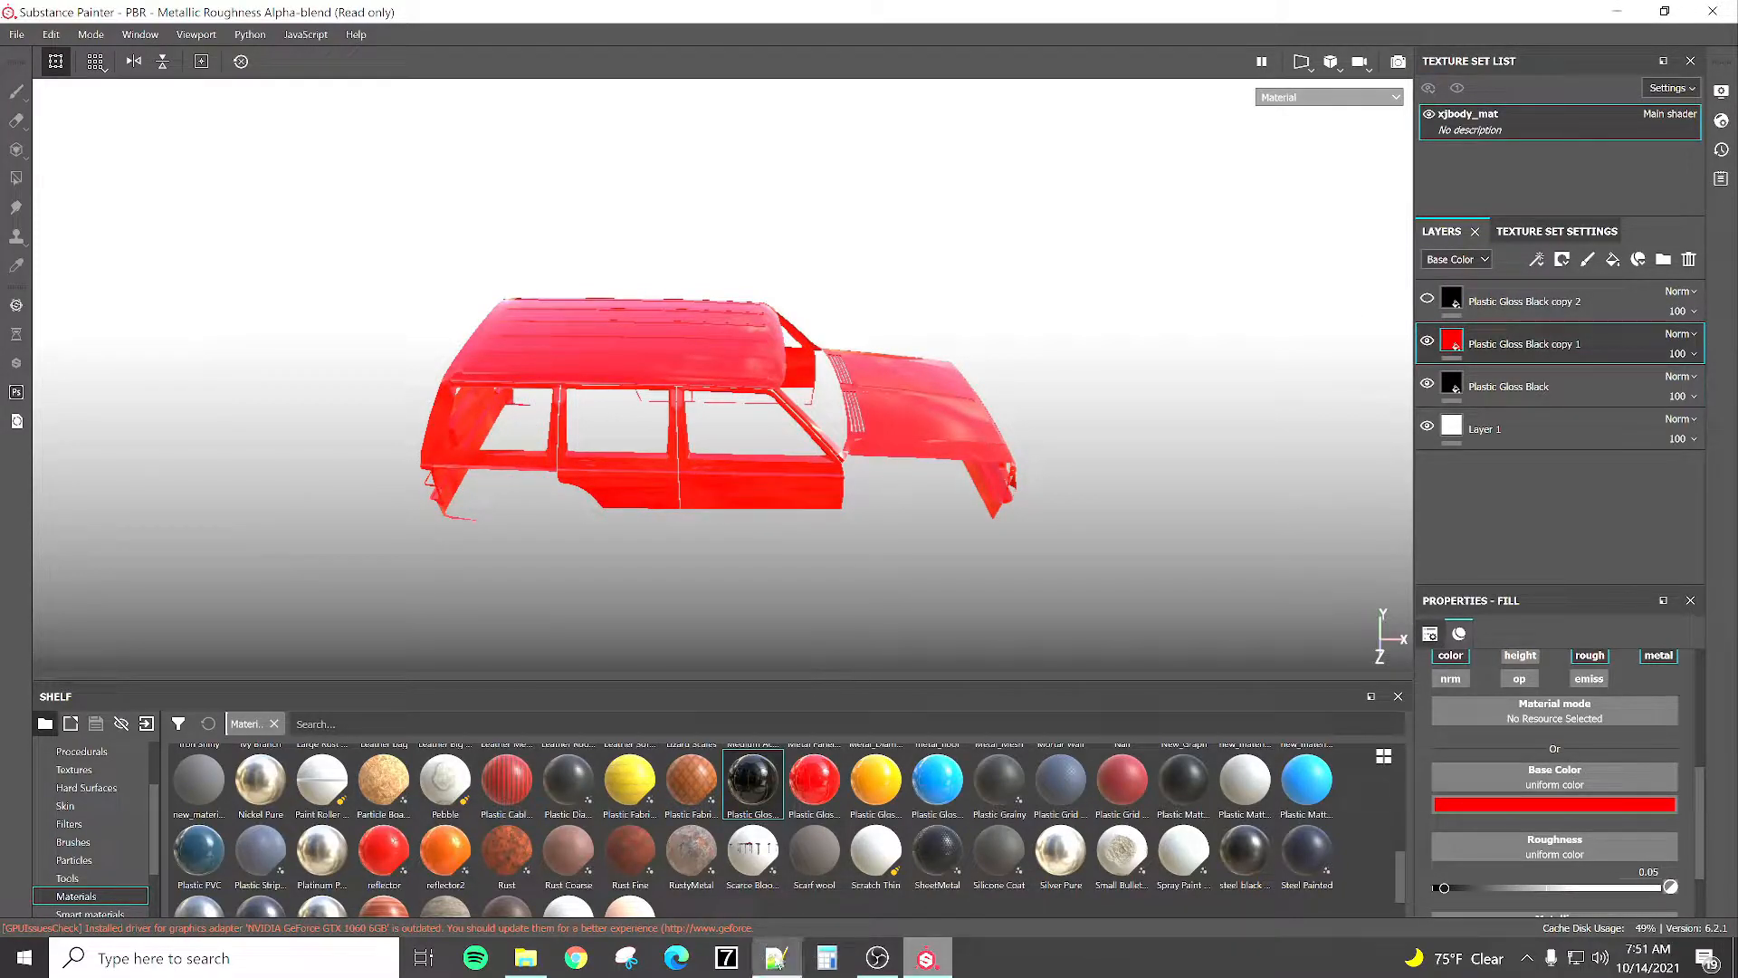
left_click(775, 959)
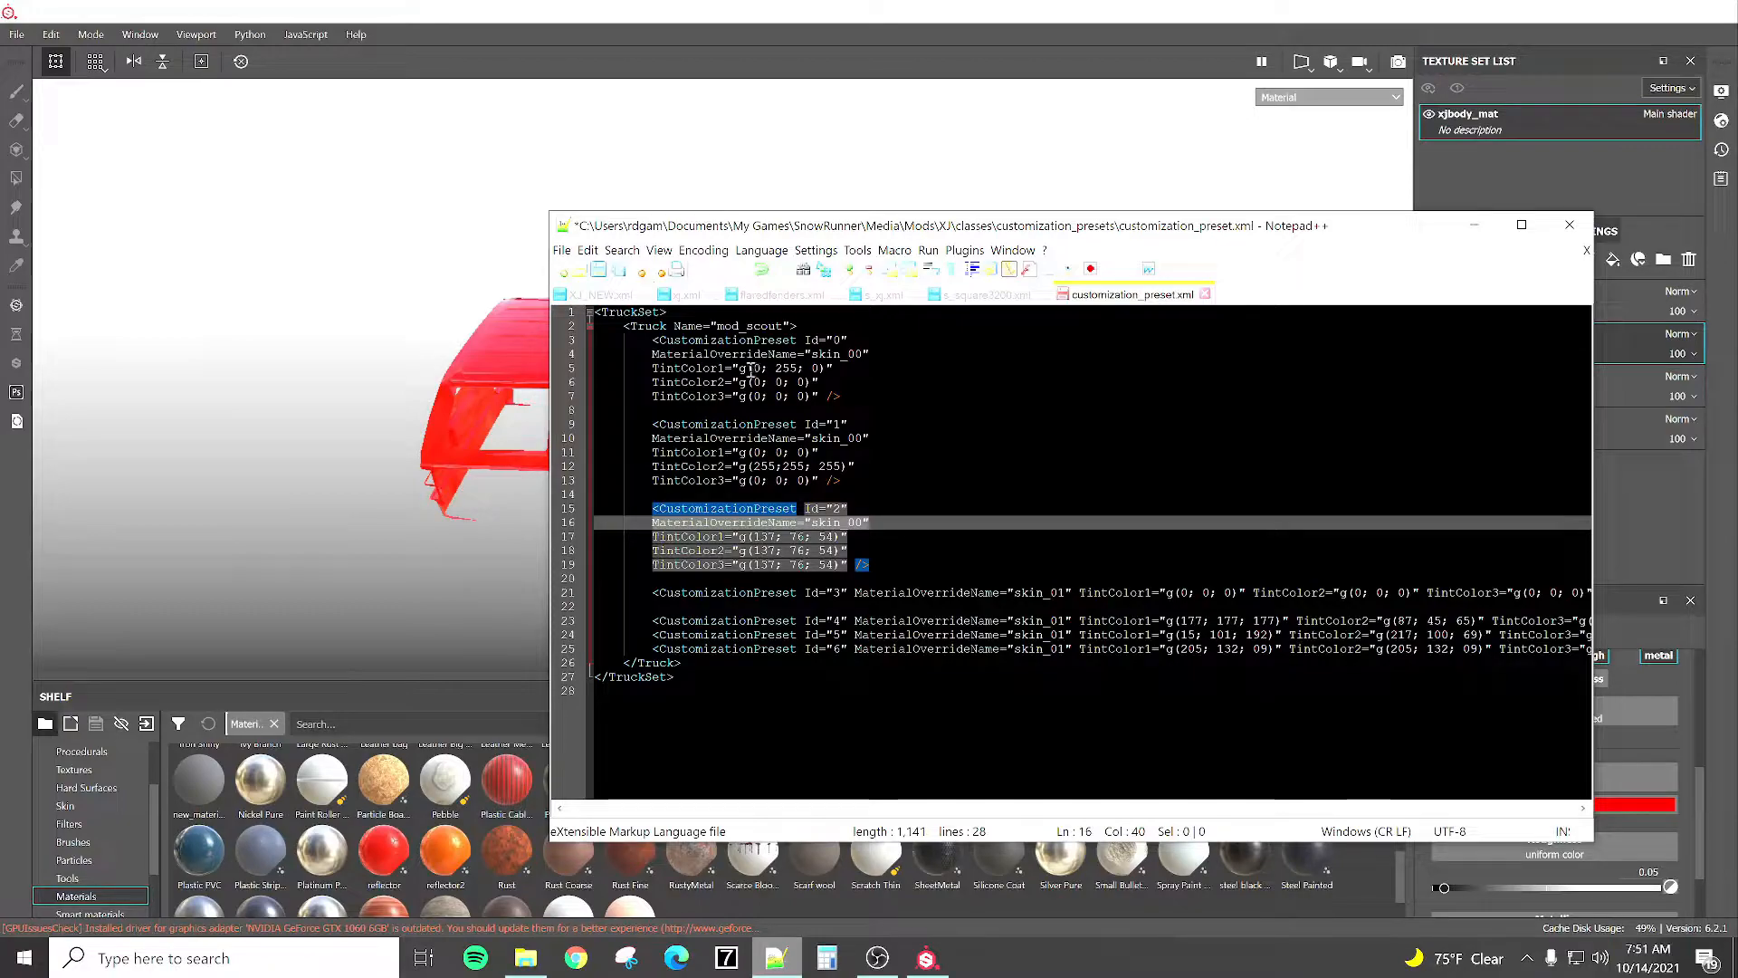
left_click_drag(832, 367, 656, 363)
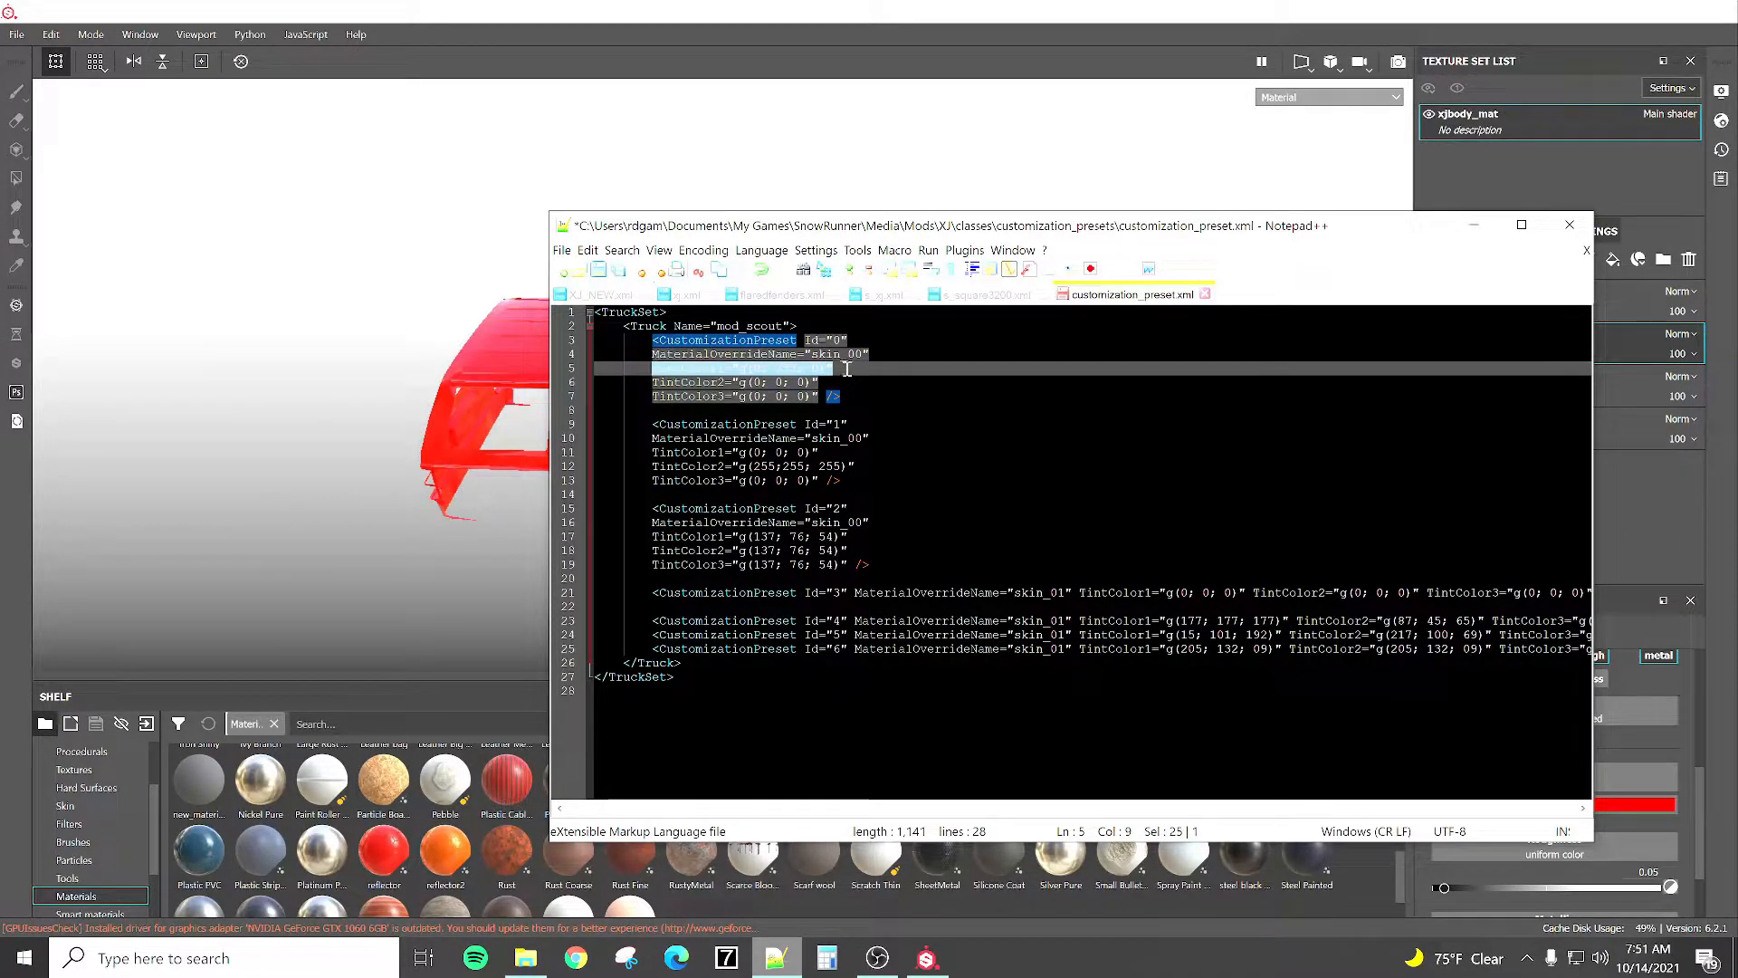
left_click(846, 369)
left_click(719, 9)
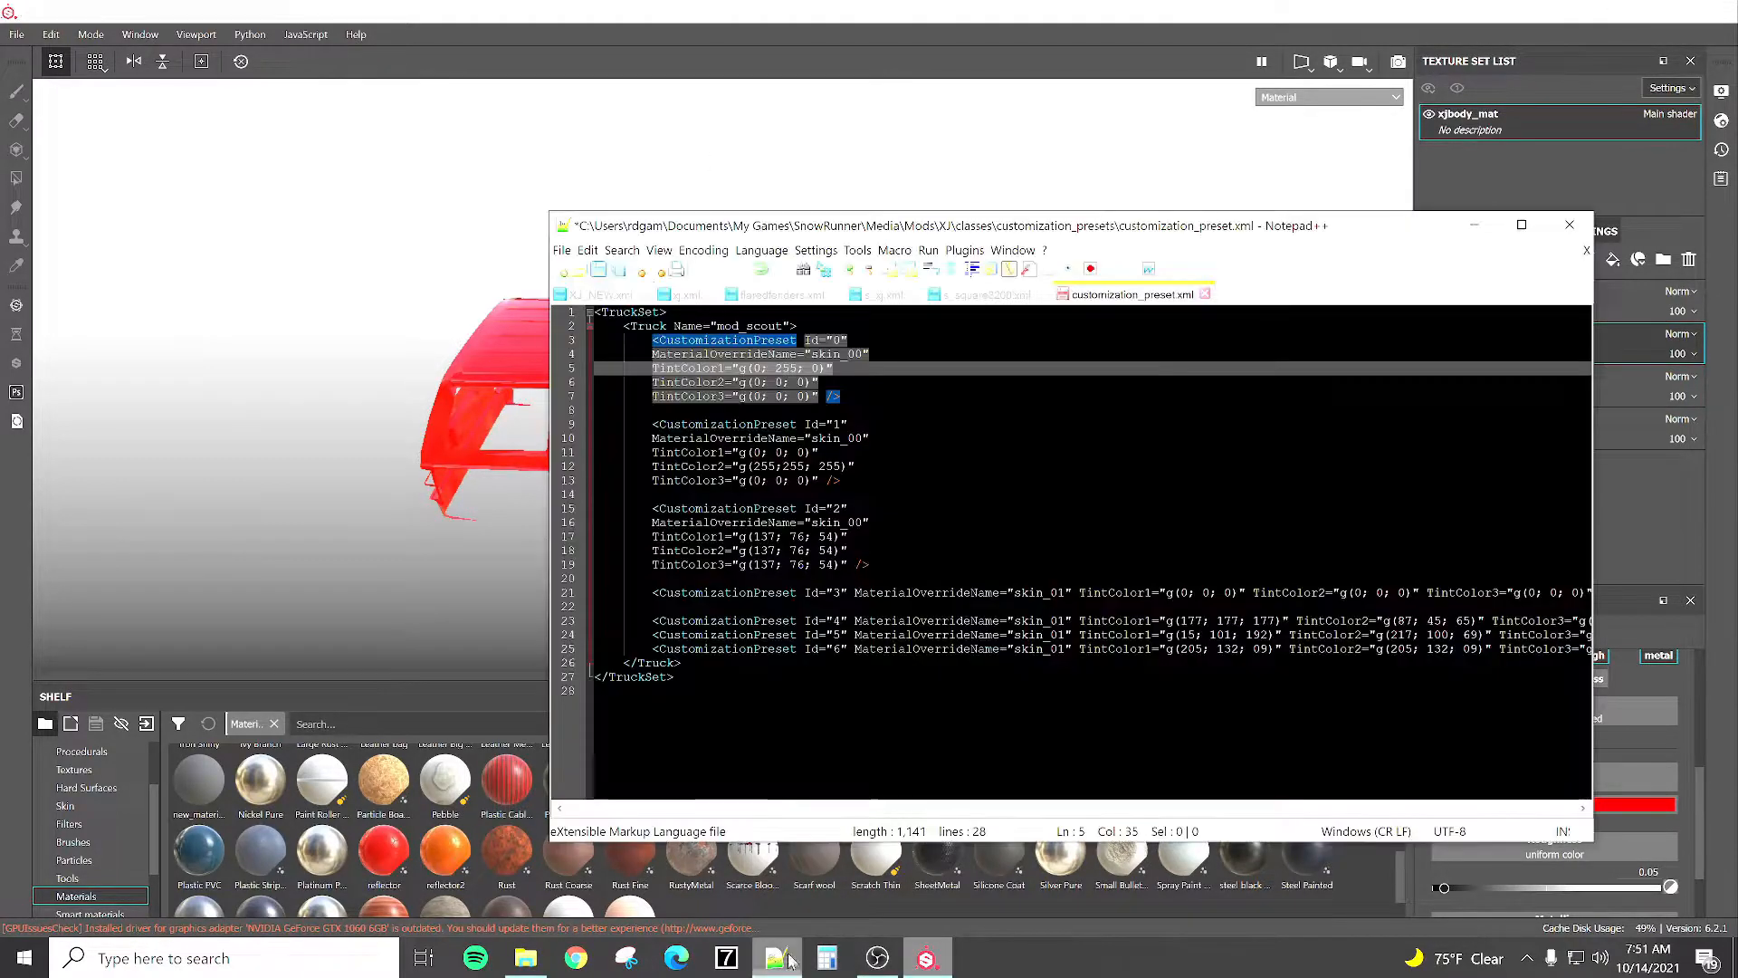
left_click(776, 957)
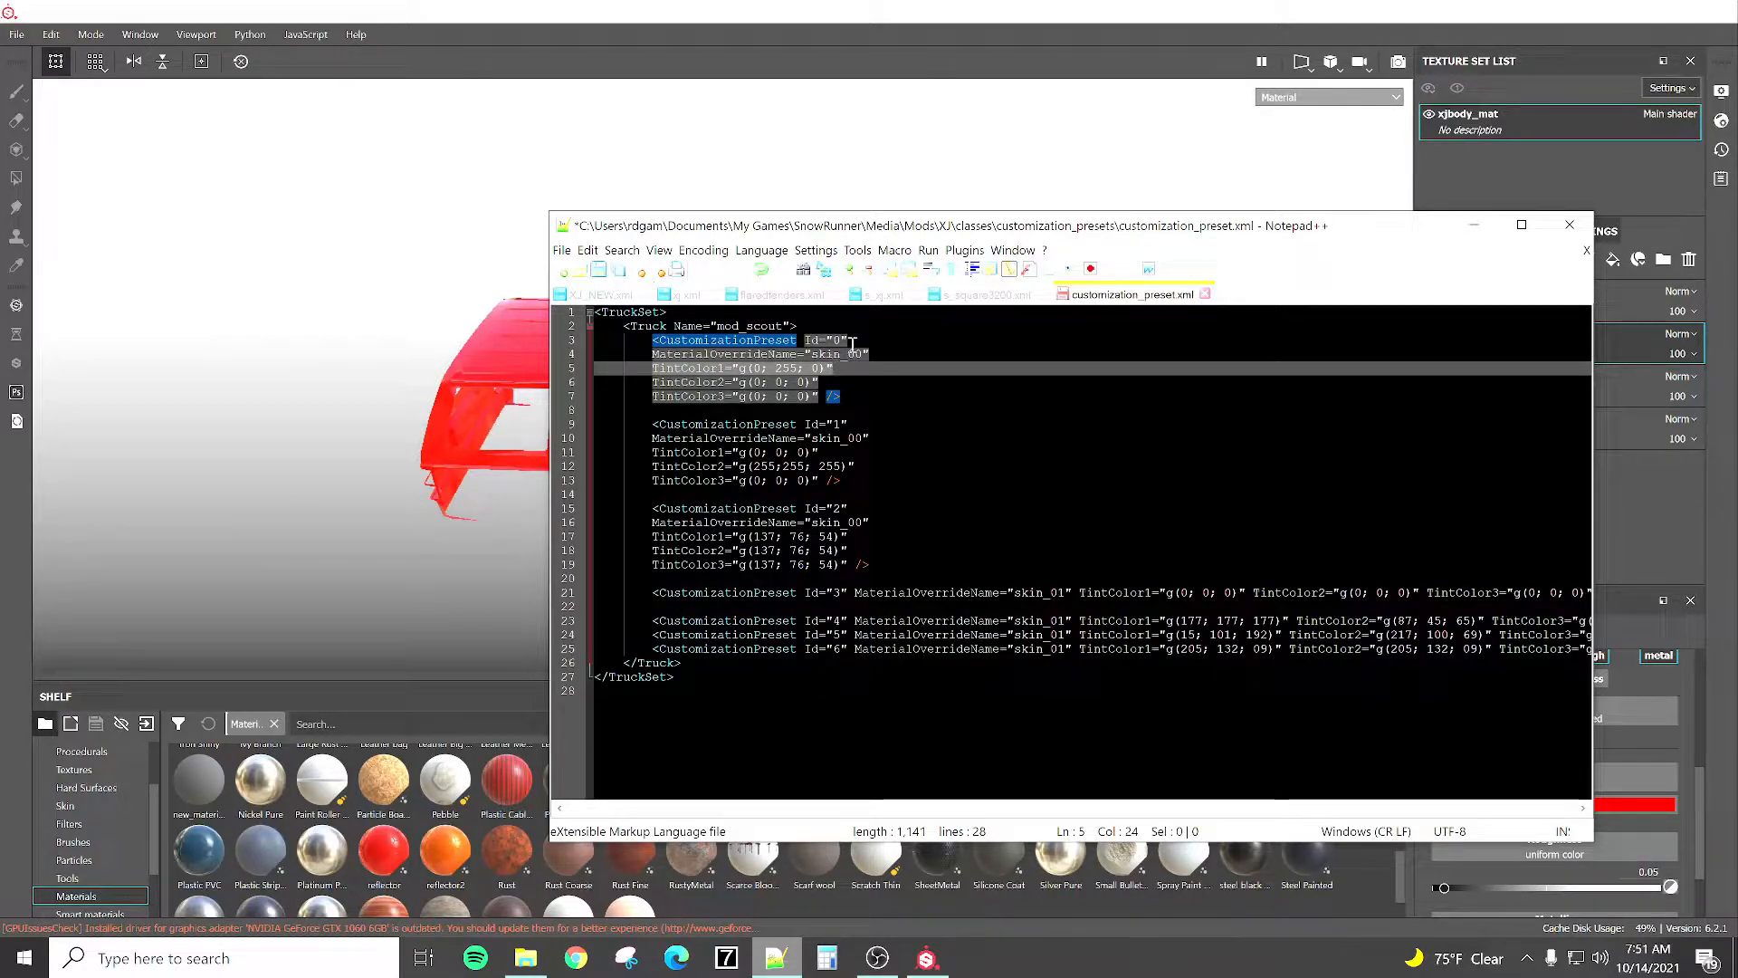
Change TintColor1 of the CustomizationPreset with Id 0 to g(255; 255; 255).
key("BackSpace")
type("255")
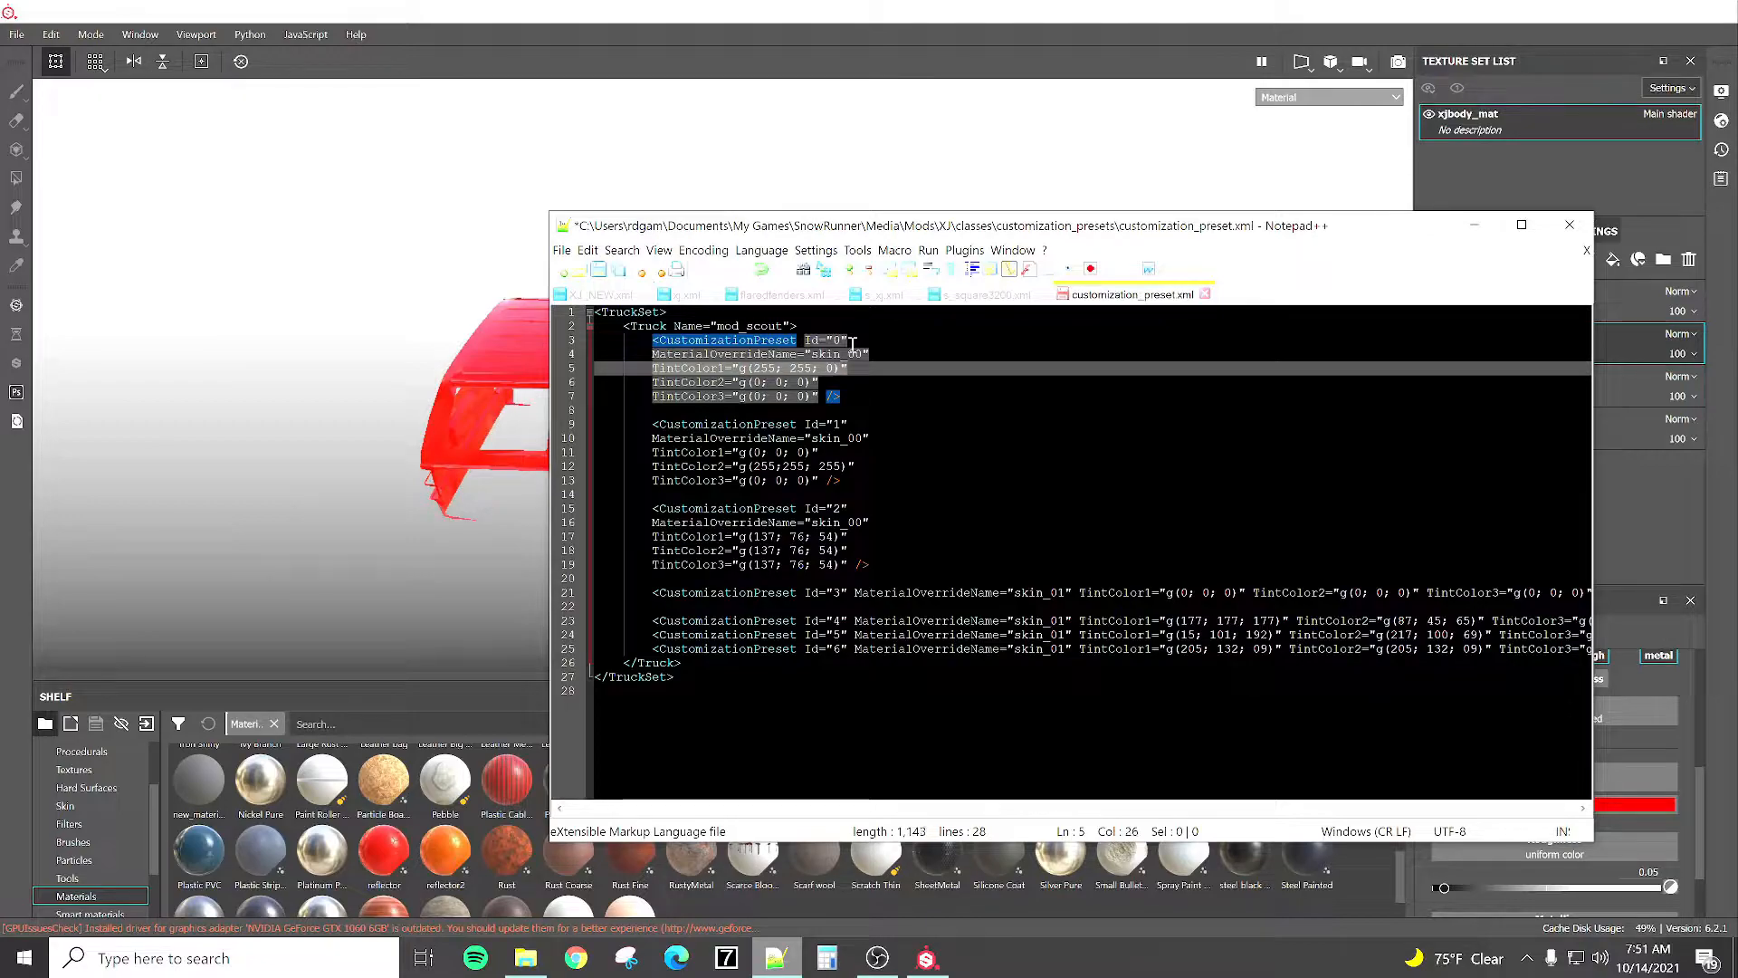
key("Delete")
type("255")
Replace the green and blue values in TintColor1 of preset Id 0 with 0, making it g(255; 0; 0).
left_click(813, 369)
key("BackSpace")
key("BackSpace")
key("BackSpace")
type("0")
left_click(835, 369)
key("BackSpace")
key("BackSpace")
key("BackSpace")
type("0")
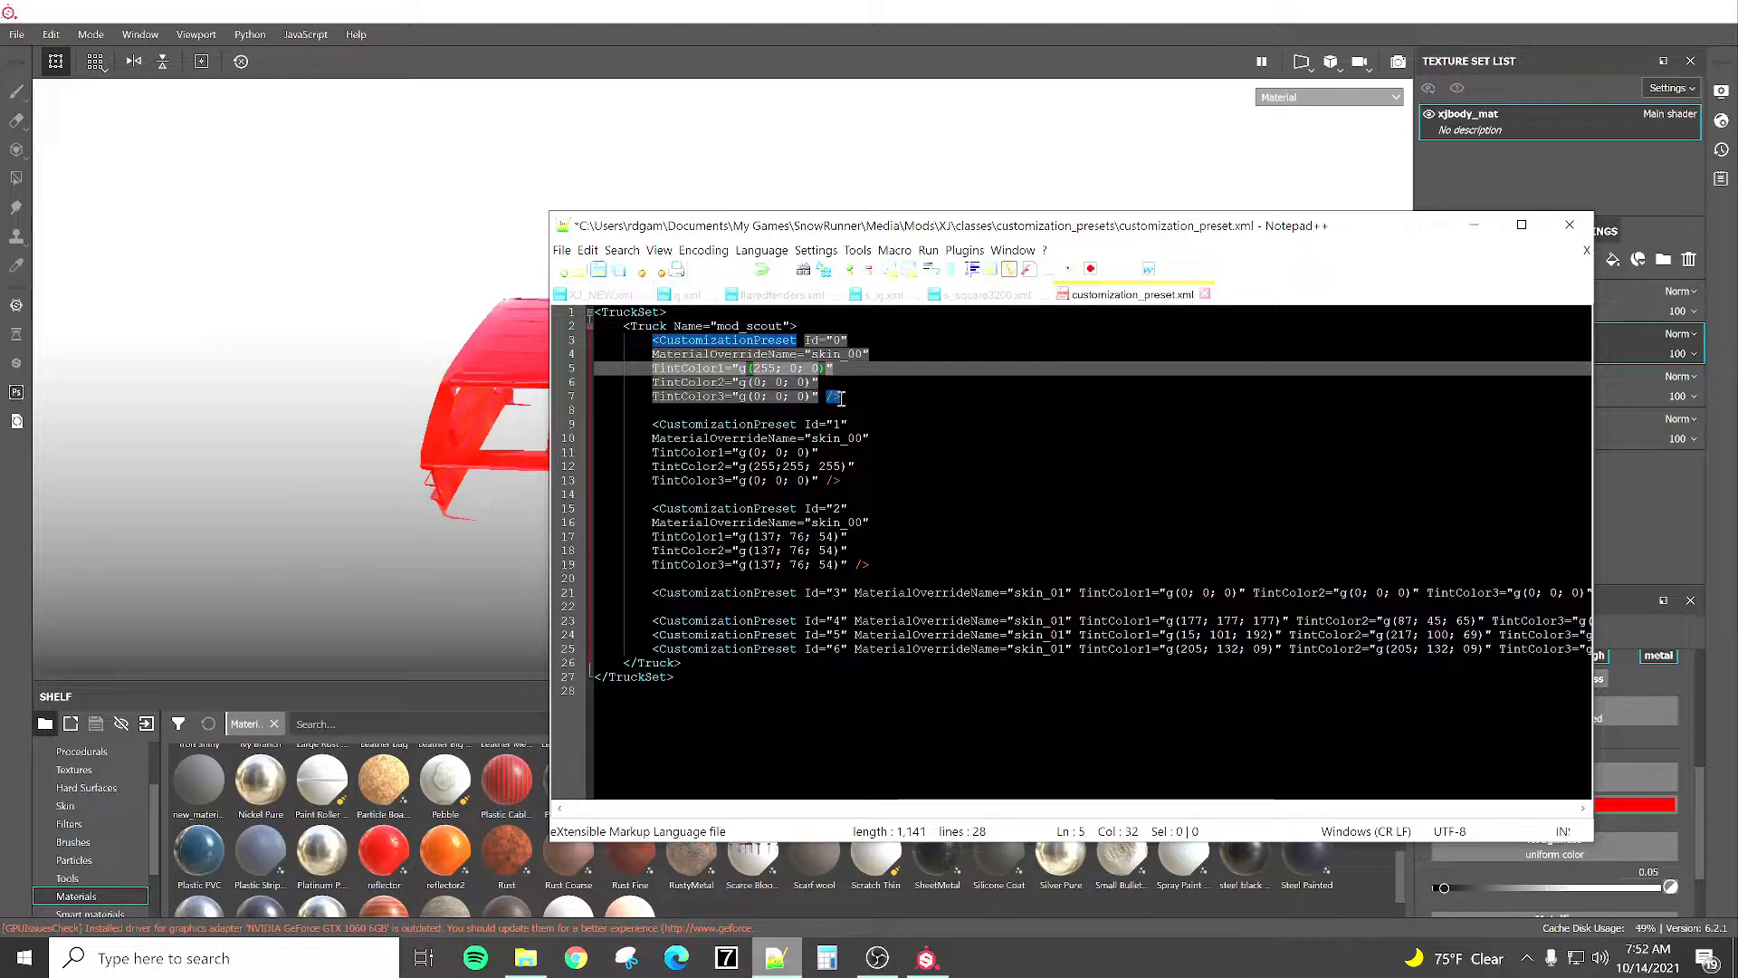
Set the green value in TintColor1 of preset Id 0 to 255, making it g(255; 255; 0).
left_click(795, 369)
key("BackSpace")
type("255")
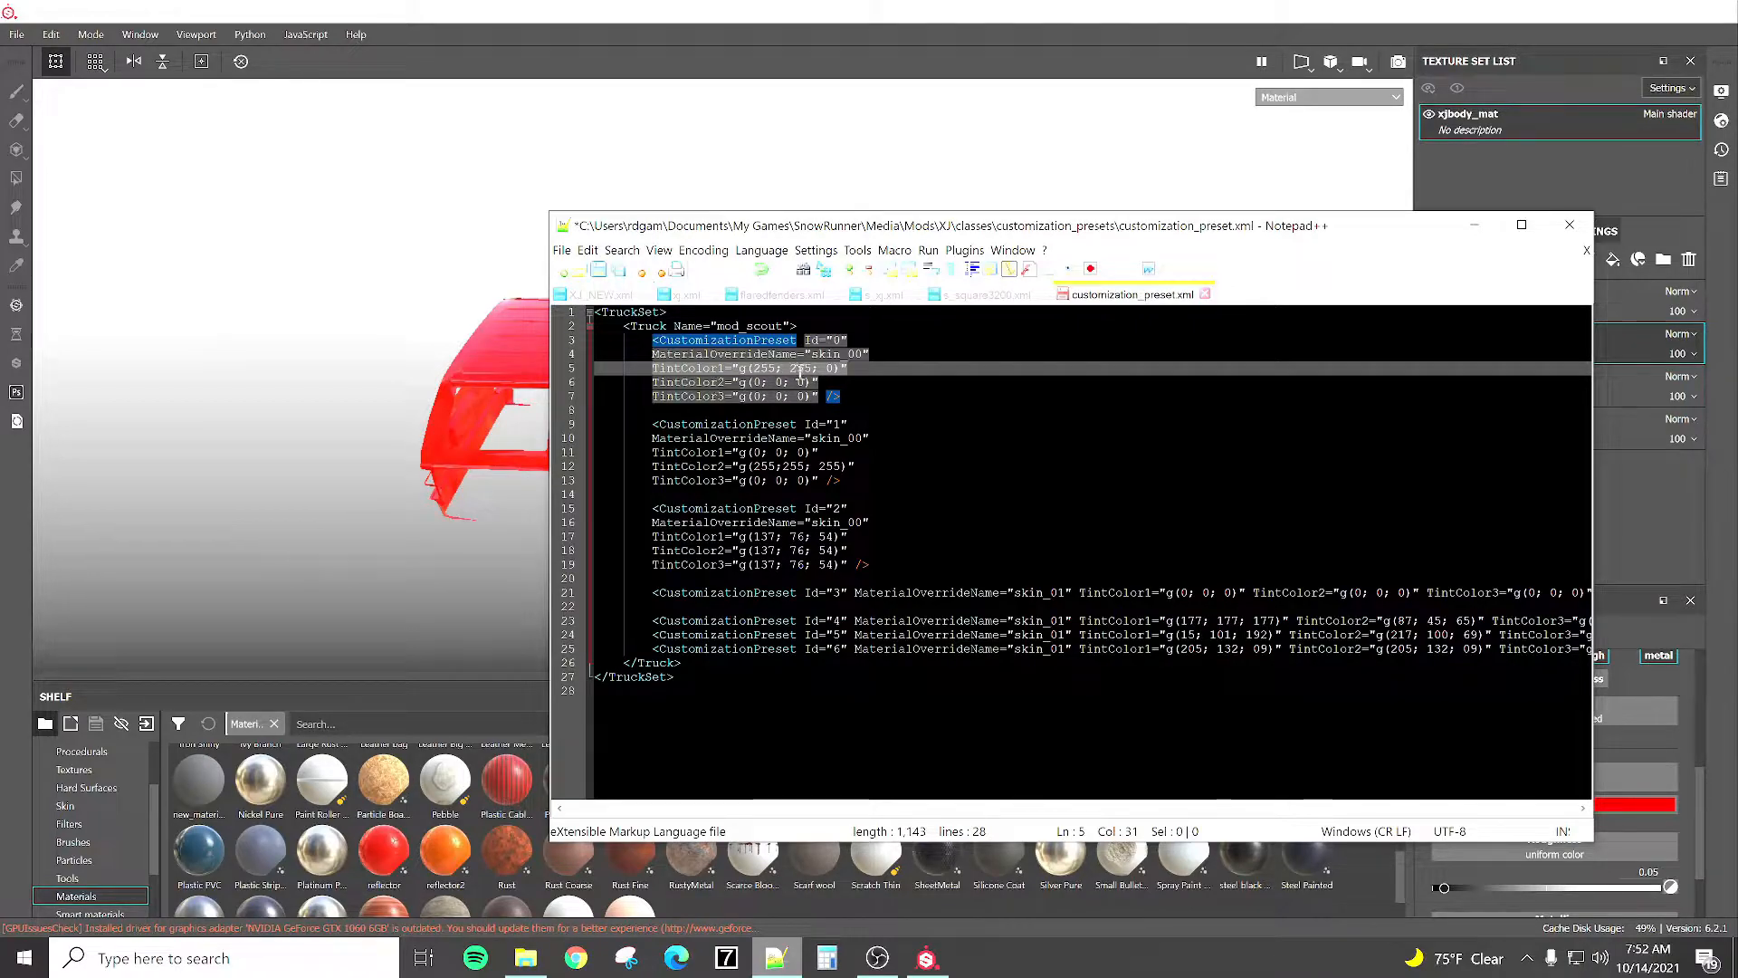
Switch to Substance Painter, make the Plastic Gloss Black copy 2 layer visible again and select it.
left_click(902, 18)
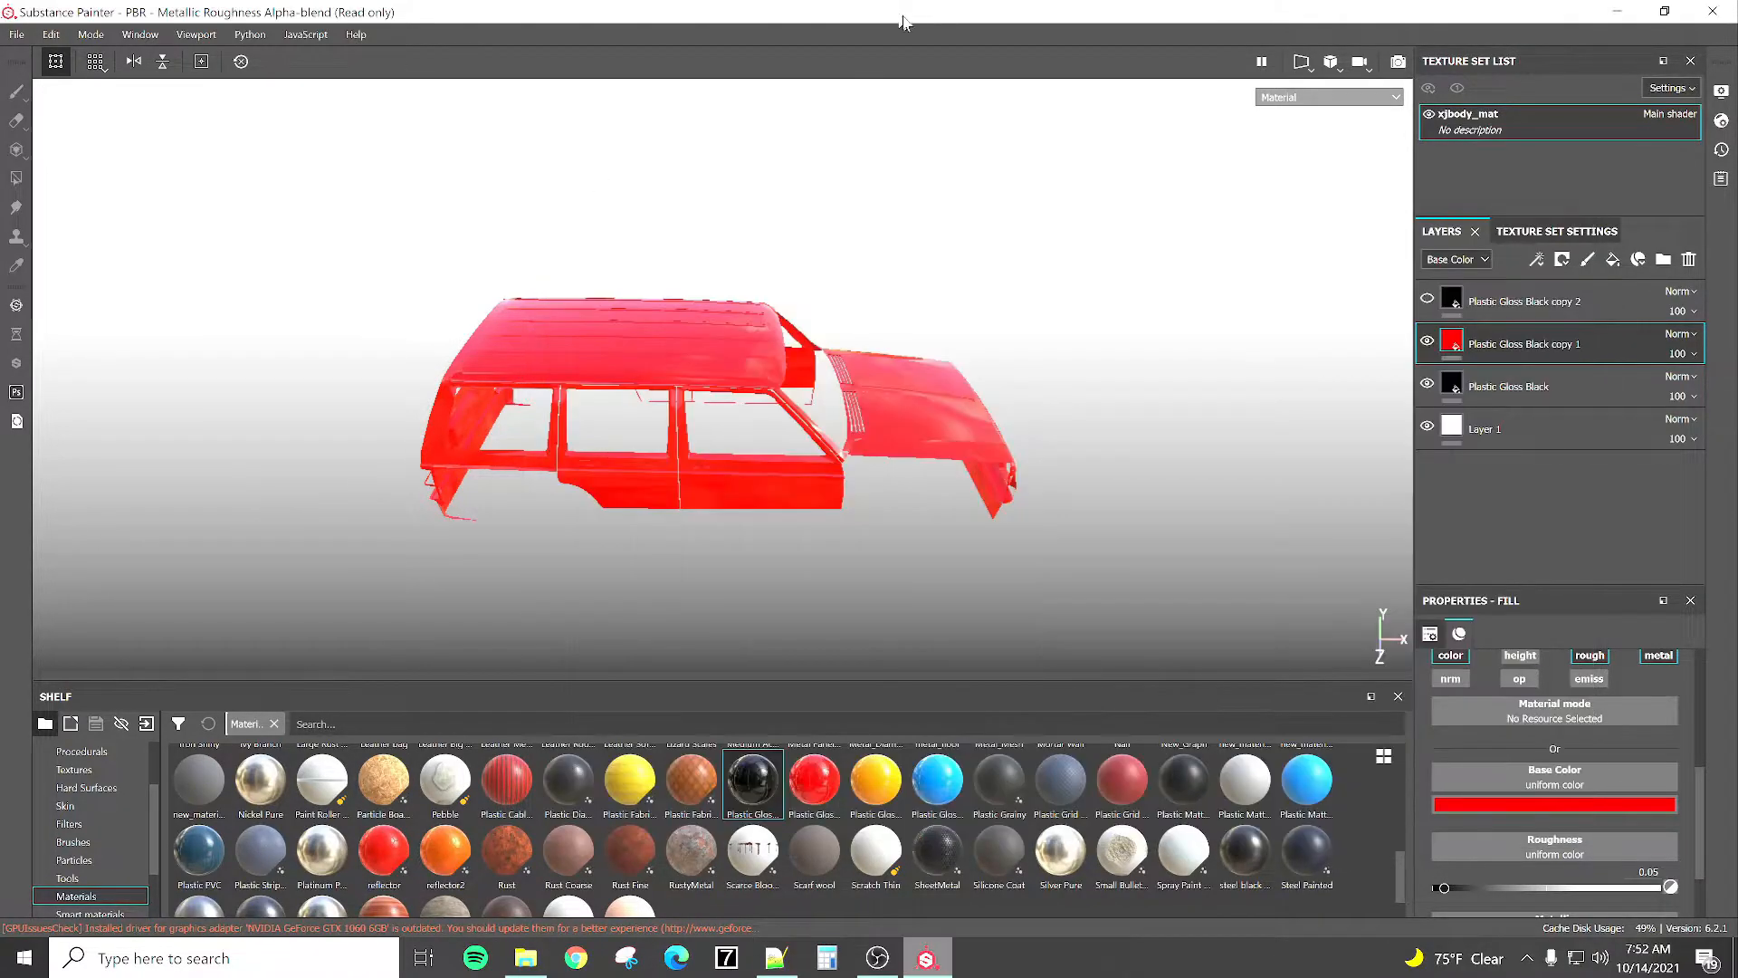
left_click(1427, 300)
left_click(1452, 306)
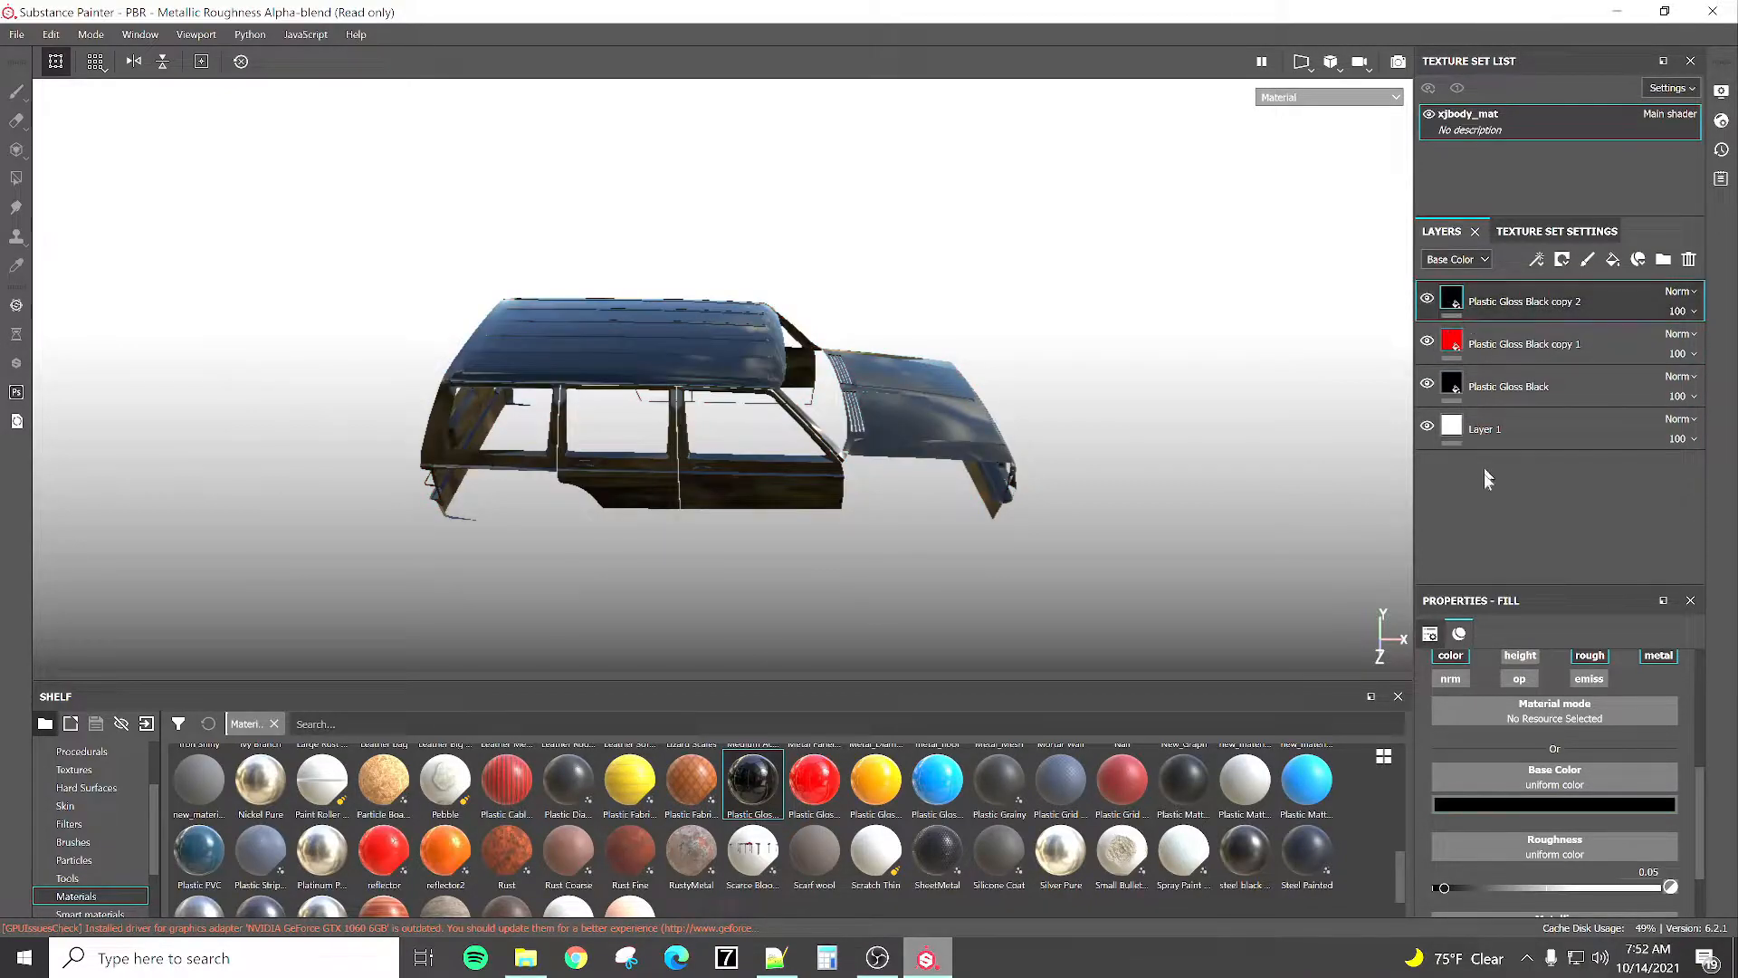
Set the base color of the Plastic Gloss Black copy 2 layer to yellow, RGB 1, 1, 0.
left_click(1454, 805)
left_click(1477, 794)
type("1")
key("Return")
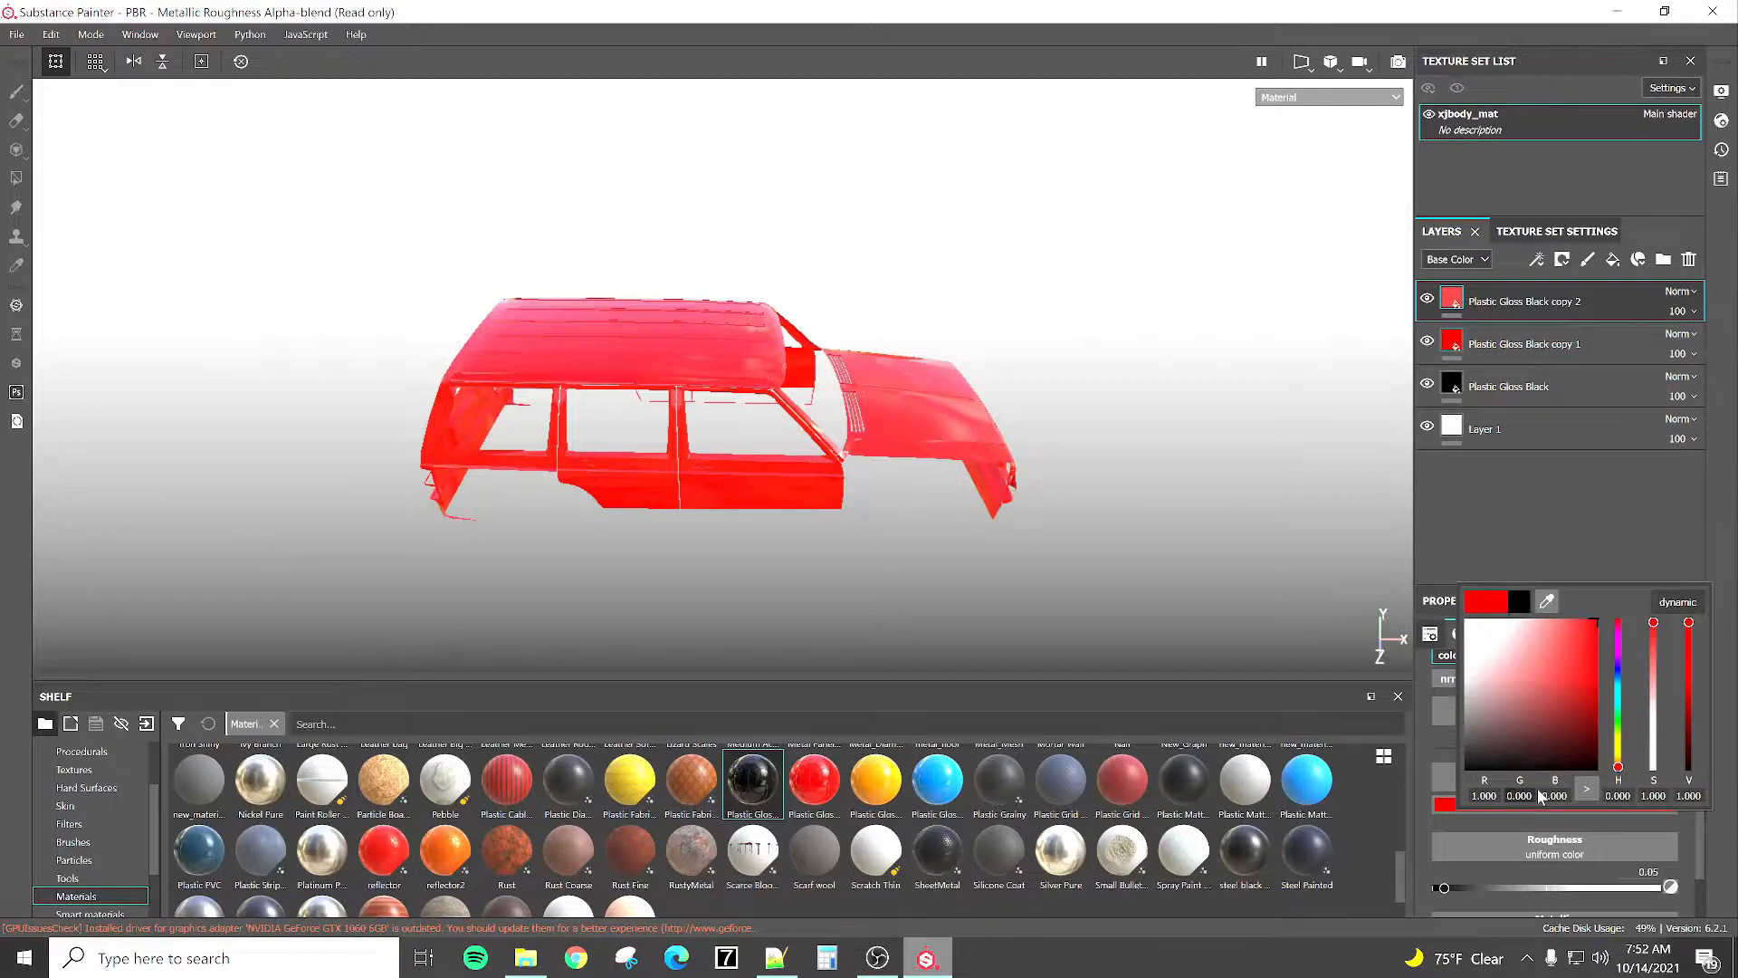
key("Return")
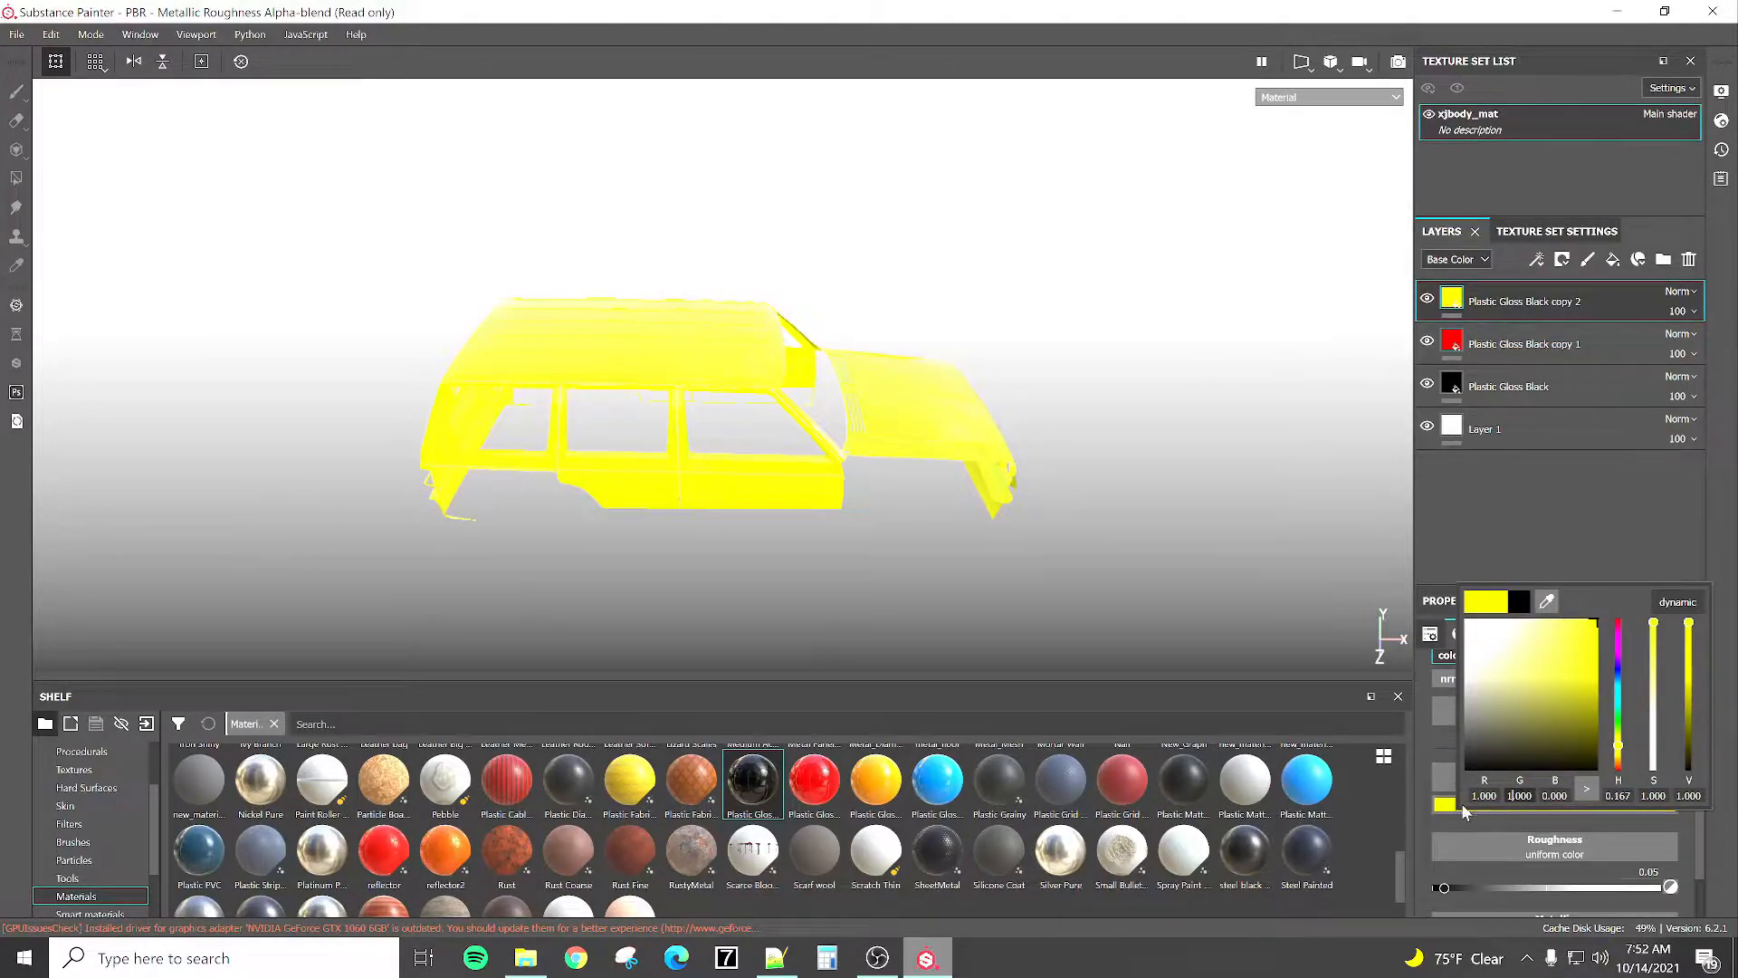
left_click(1418, 827)
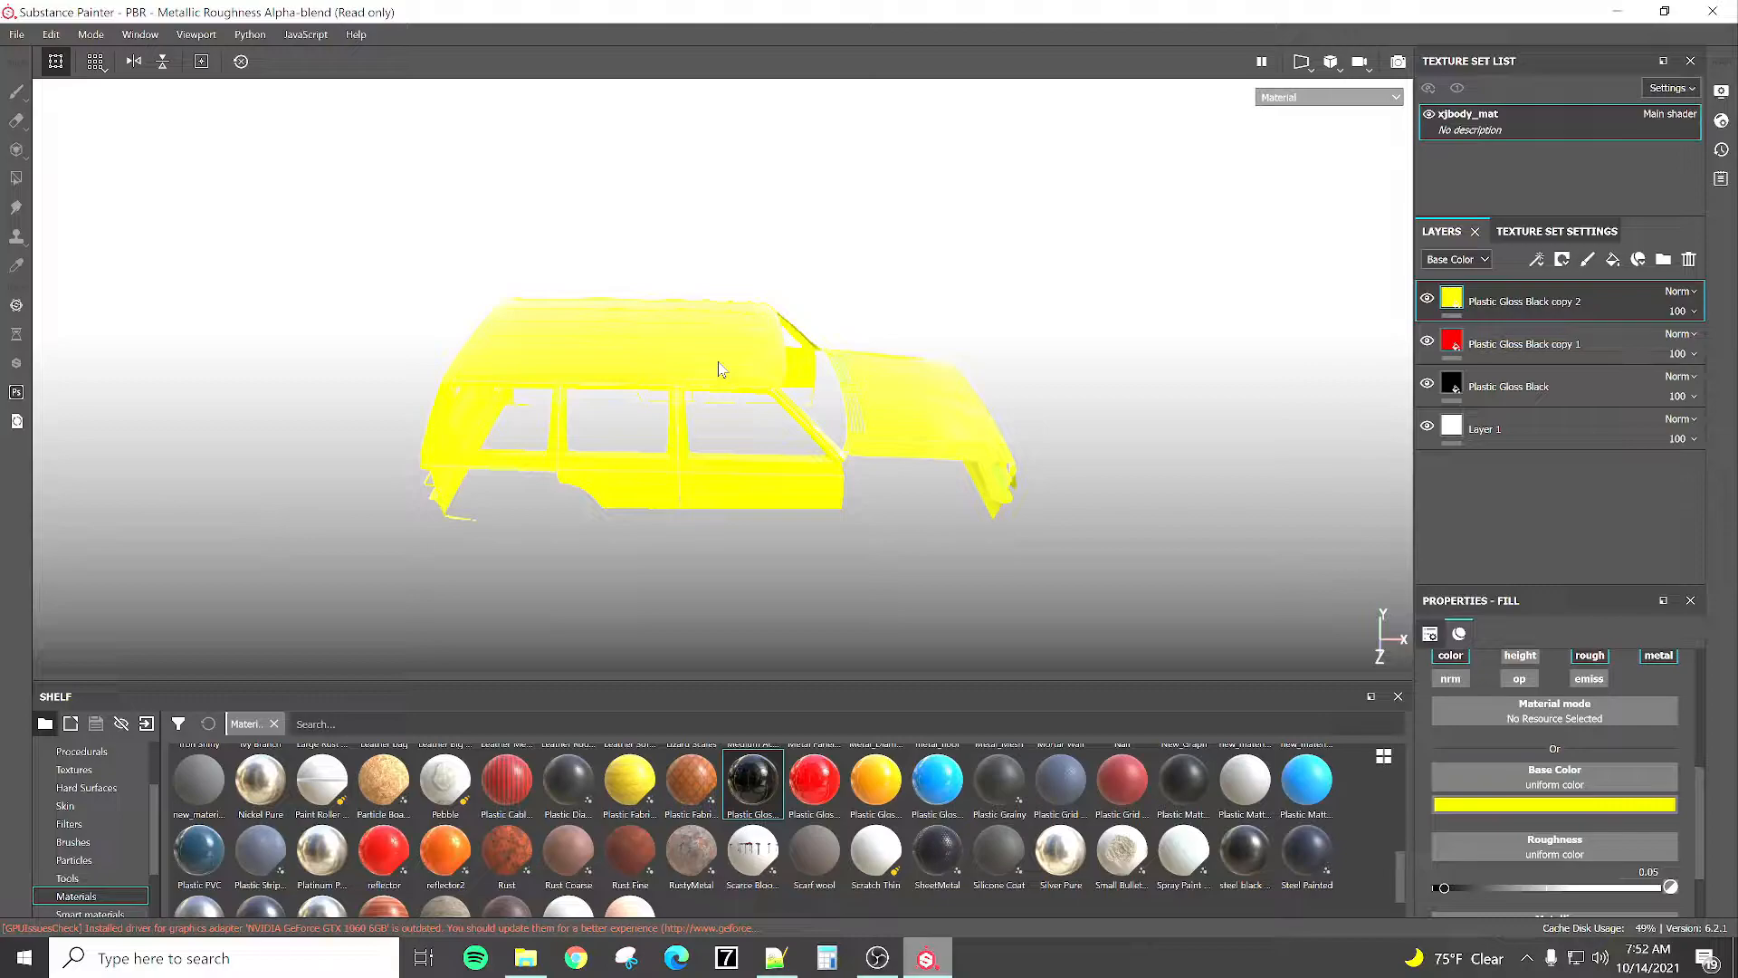
Compare the RGB values of the yellow layer's base color with the TintColor lines of preset Id 0 in Notepad++.
left_click(1477, 814)
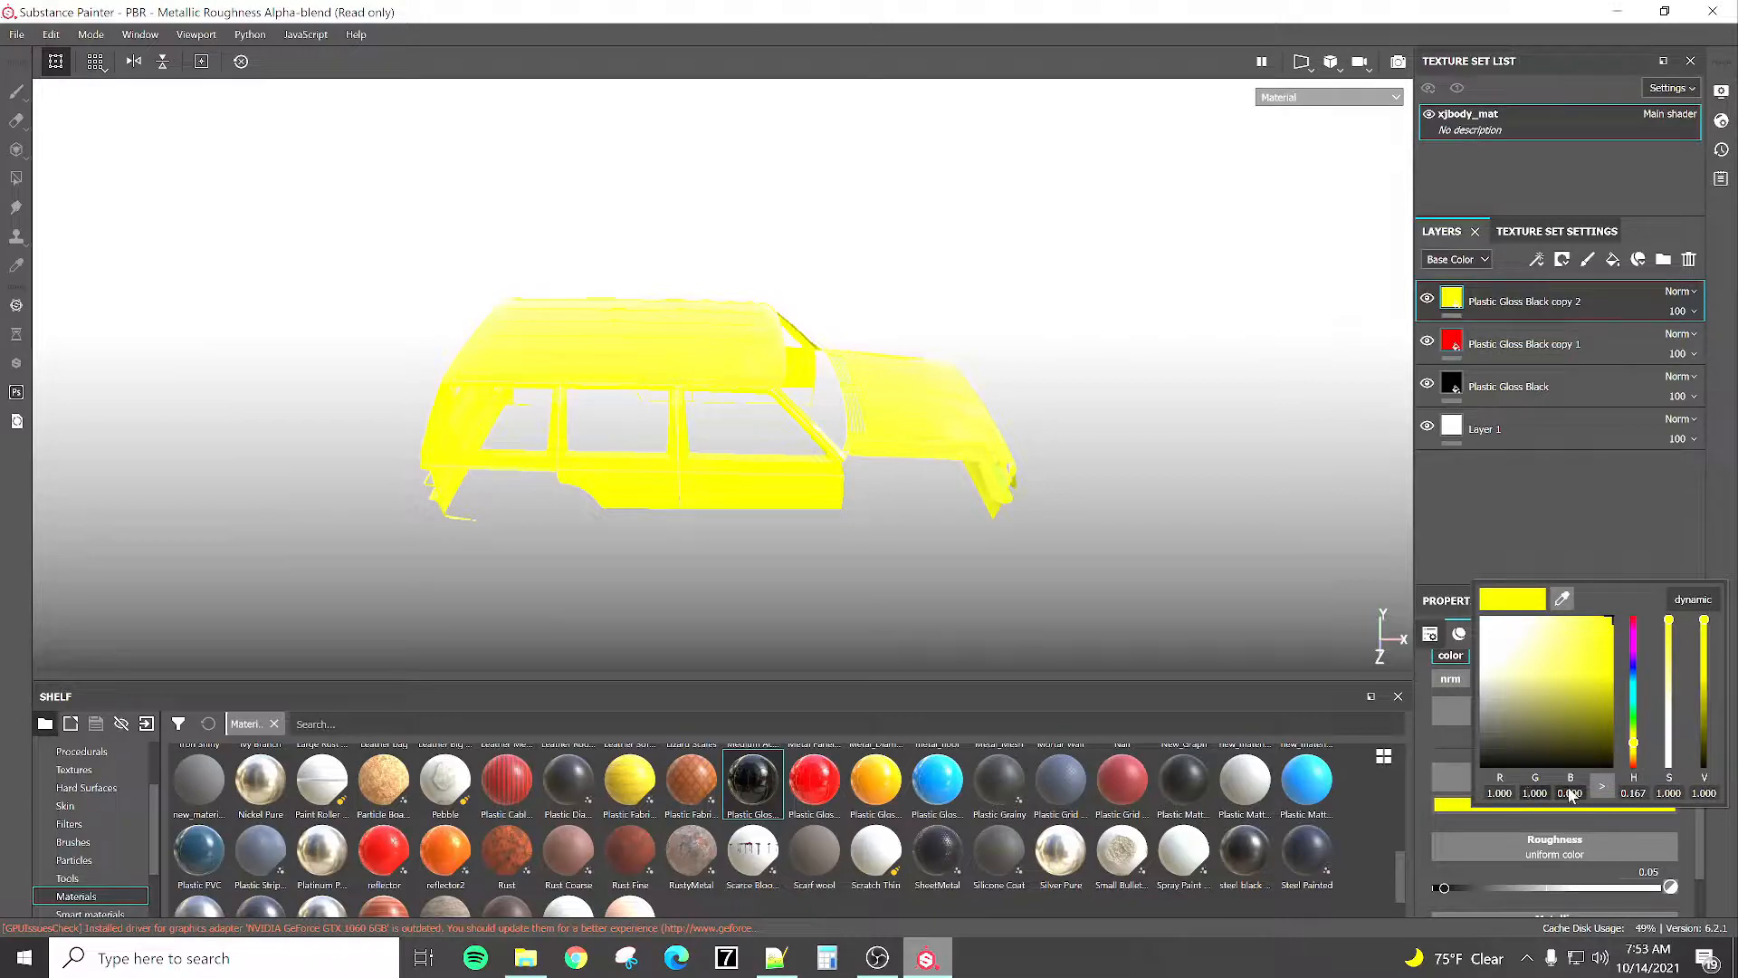
left_click(775, 958)
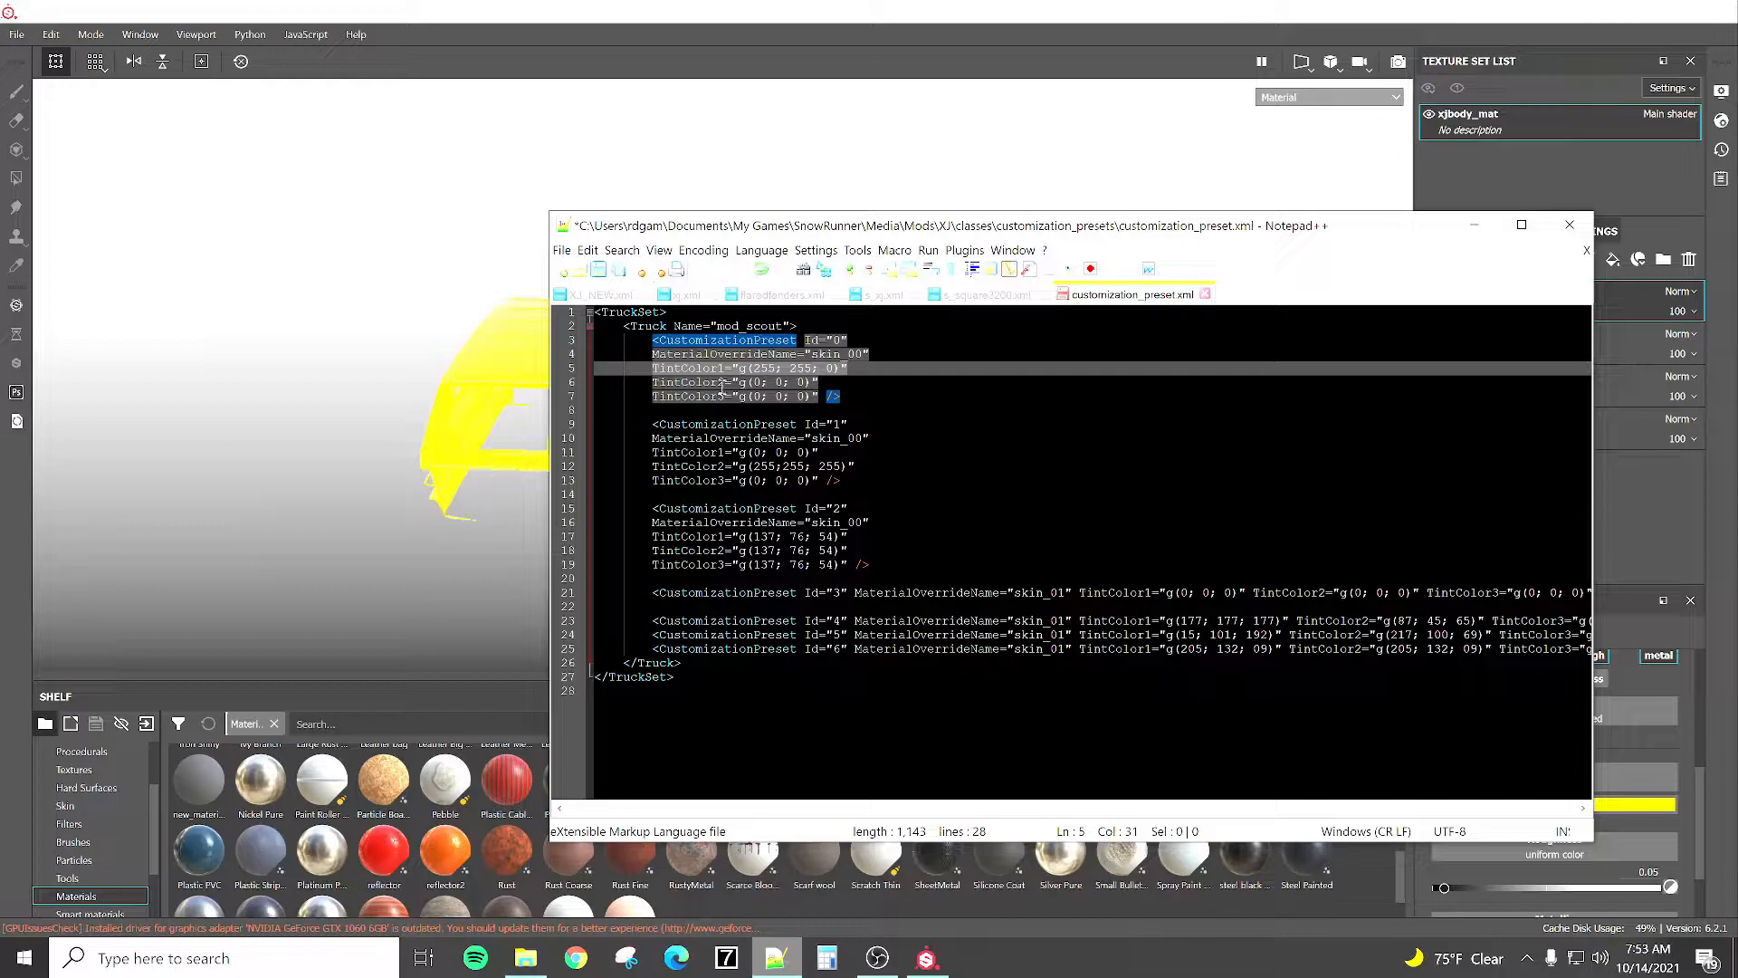
left_click(883, 10)
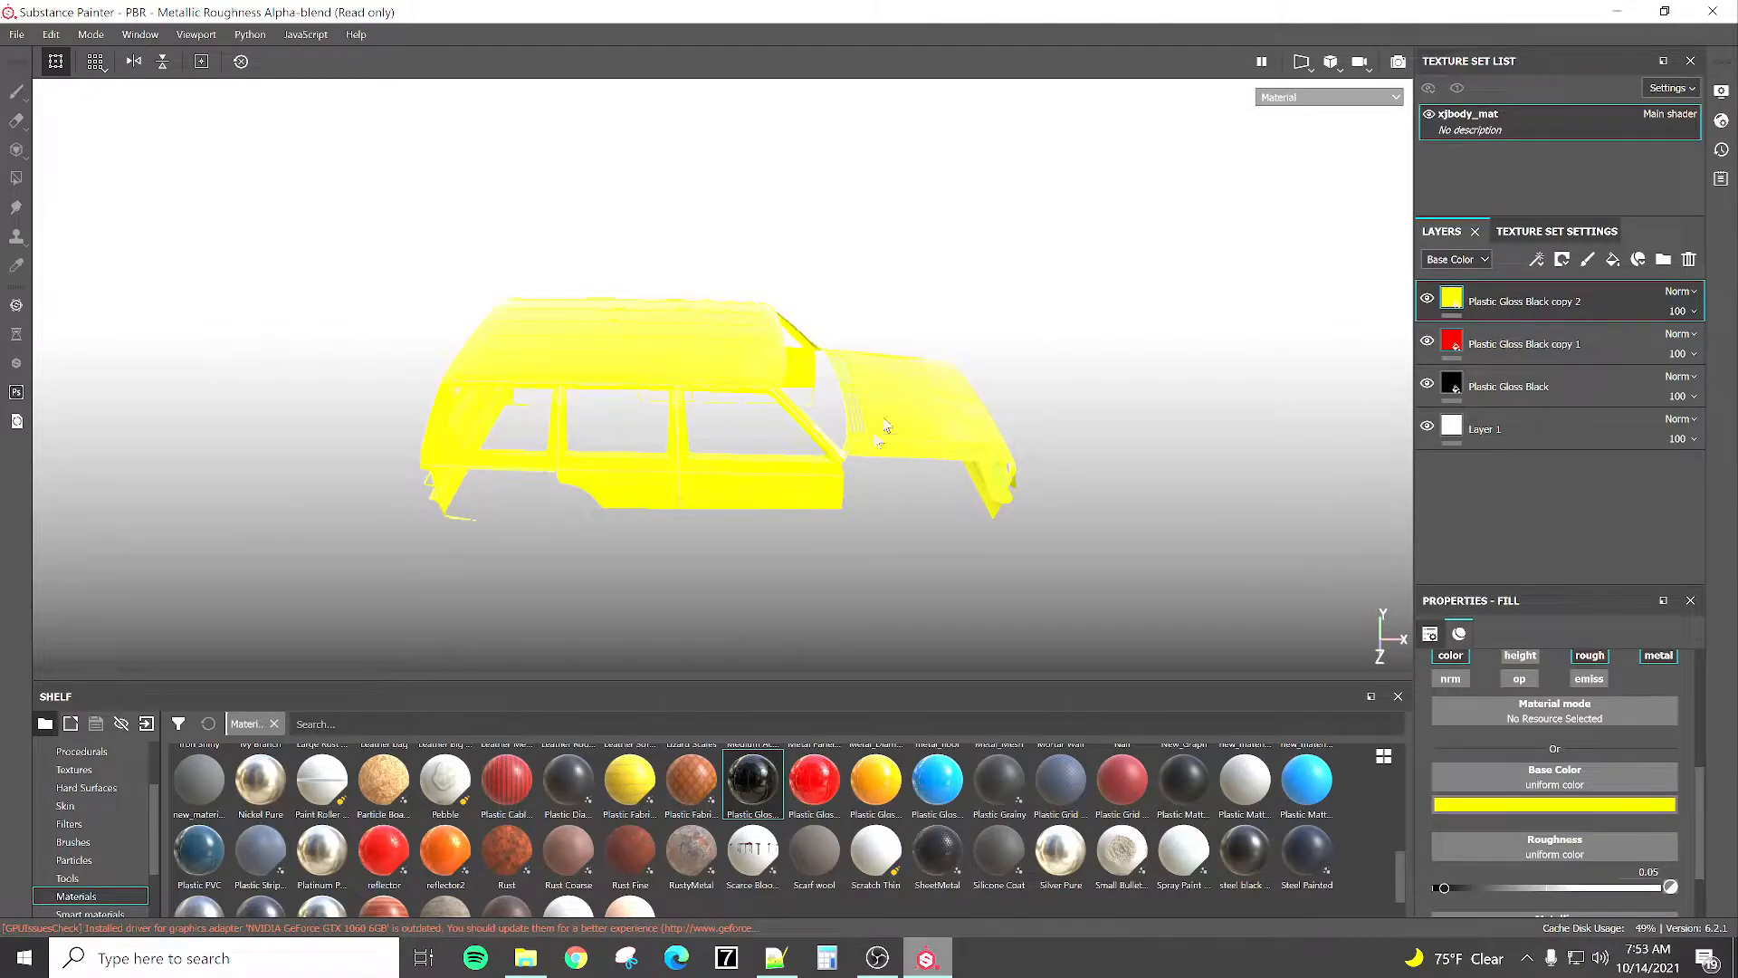
Add a black mask to the Plastic Gloss Black copy 2 layer and paint the lower doors and side panel yellow through it.
right_click(1508, 296)
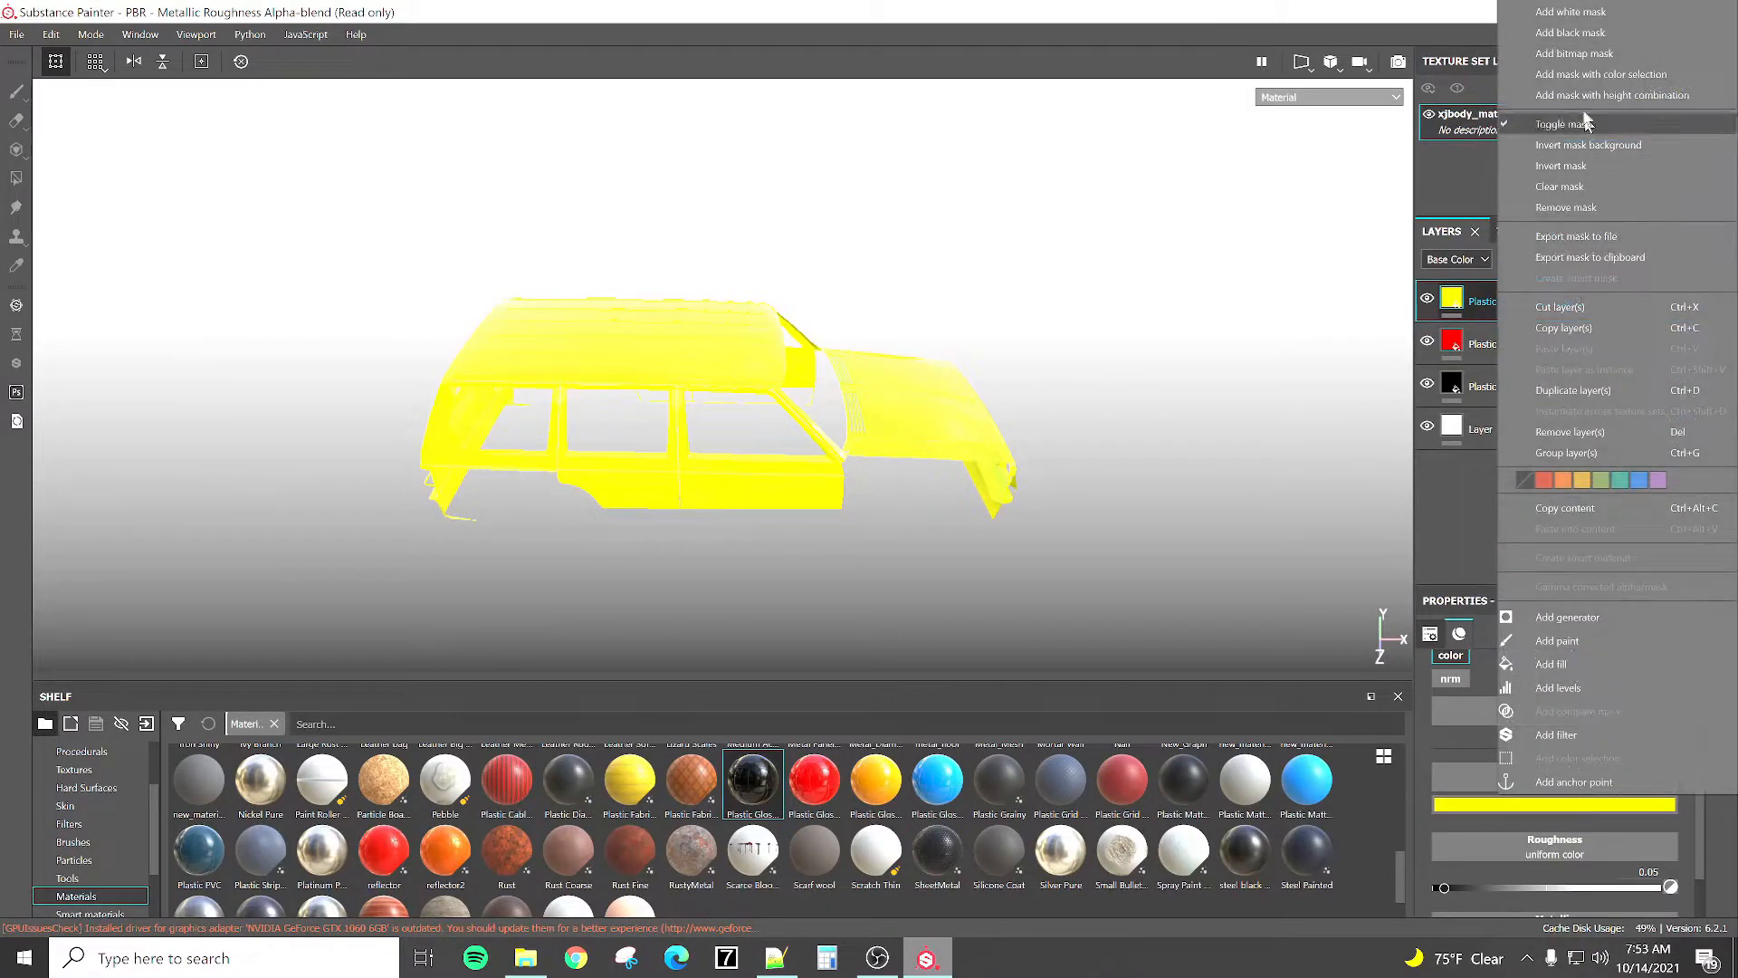
left_click(1575, 33)
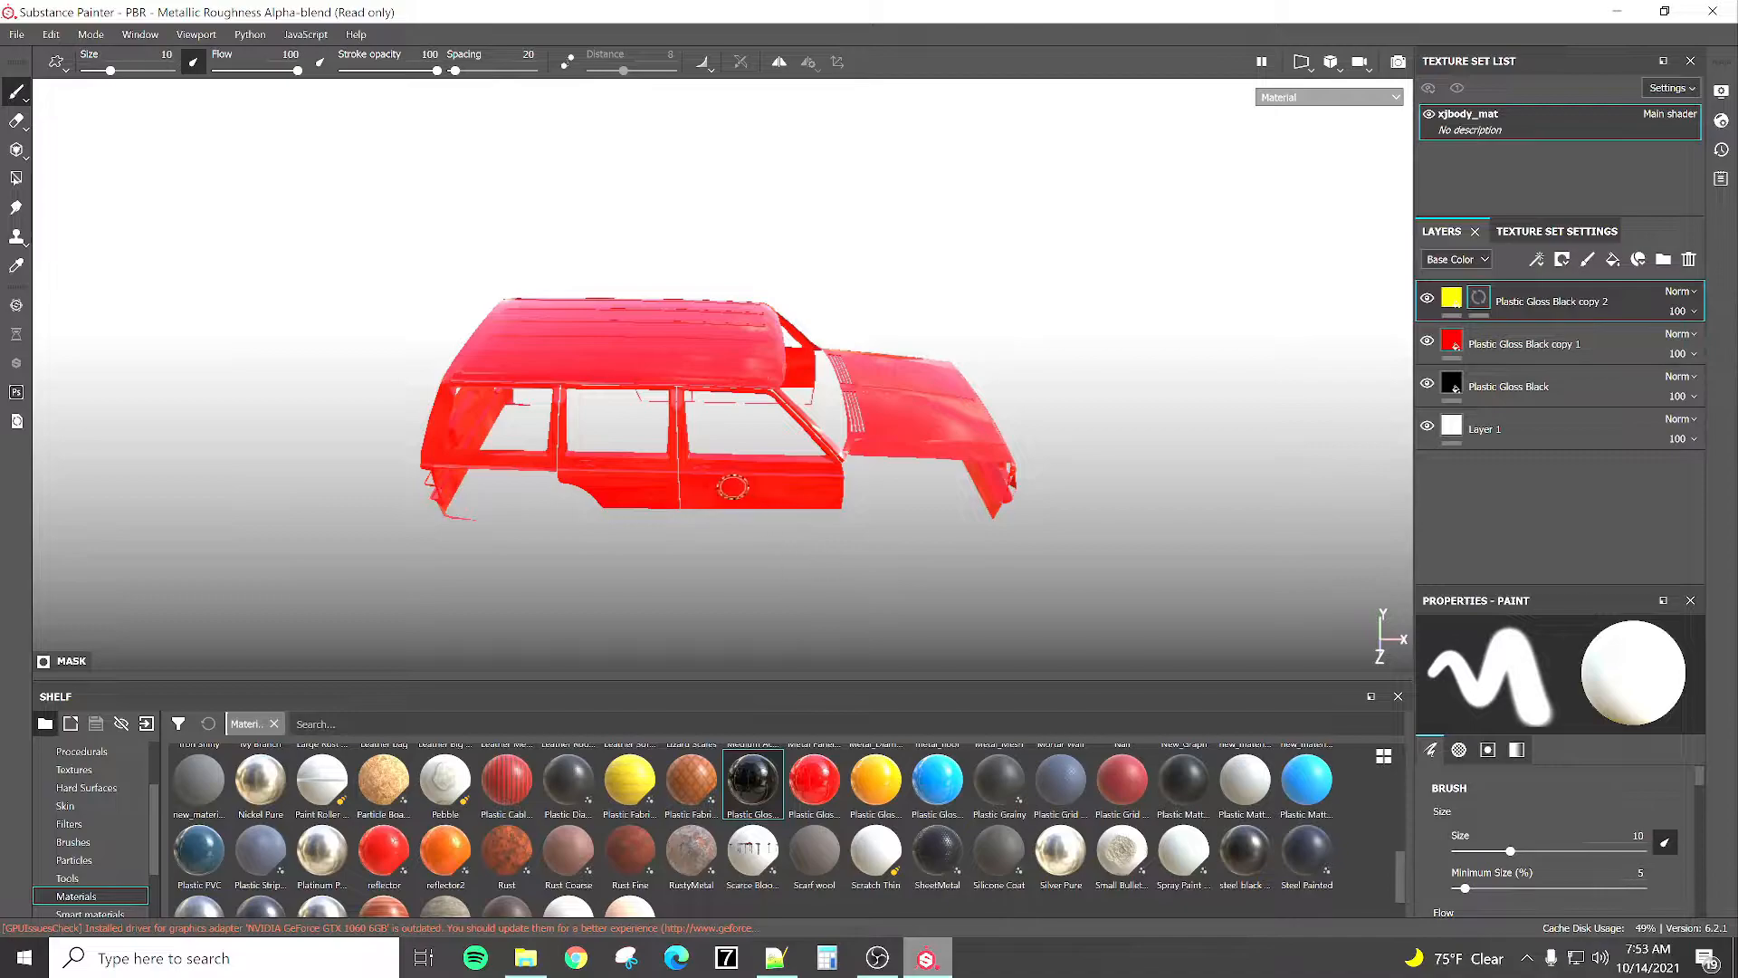
mouse_move(608, 507)
left_mouse_down()
mouse_move(718, 466)
mouse_move(774, 502)
mouse_move(771, 467)
mouse_move(828, 493)
mouse_move(774, 498)
mouse_move(788, 460)
mouse_move(729, 465)
mouse_move(724, 496)
mouse_move(683, 503)
mouse_move(708, 505)
mouse_move(671, 498)
mouse_move(724, 457)
mouse_move(420, 456)
mouse_move(553, 464)
mouse_move(547, 485)
mouse_move(598, 502)
mouse_move(627, 452)
mouse_move(430, 460)
mouse_move(555, 452)
left_mouse_up()
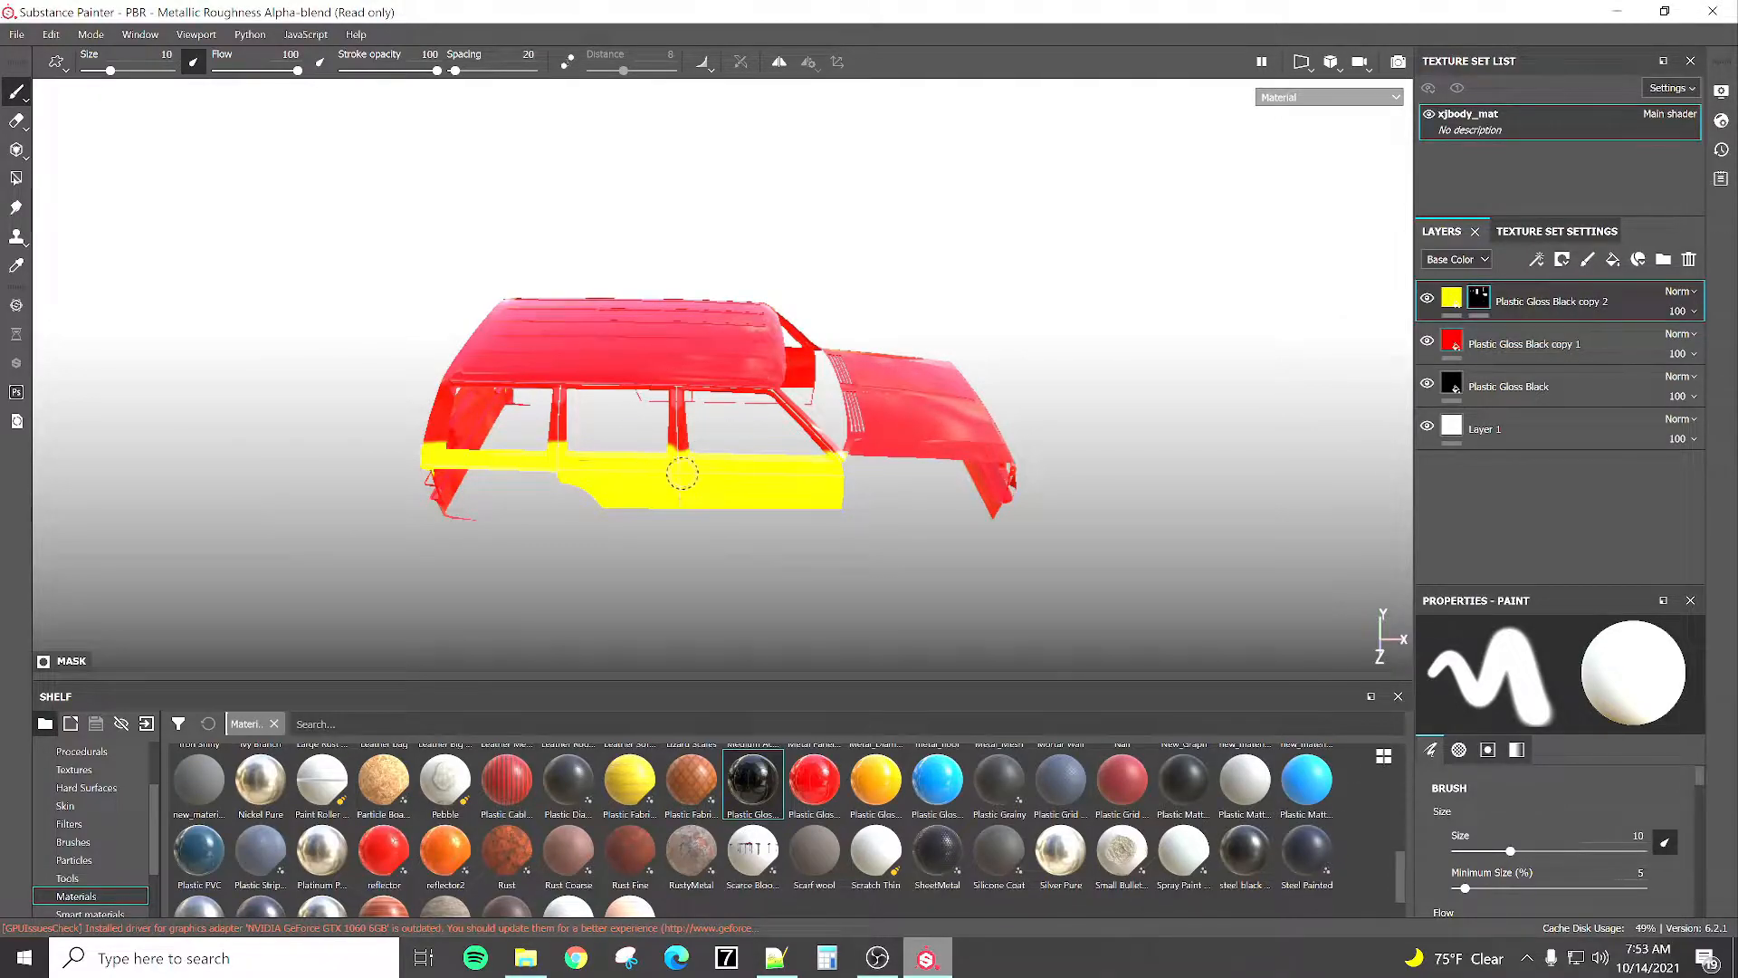
Check the preset Id 0 tint lines in Notepad++, return to Substance Painter and duplicate the Plastic Gloss Black copy 1 layer.
left_click(776, 957)
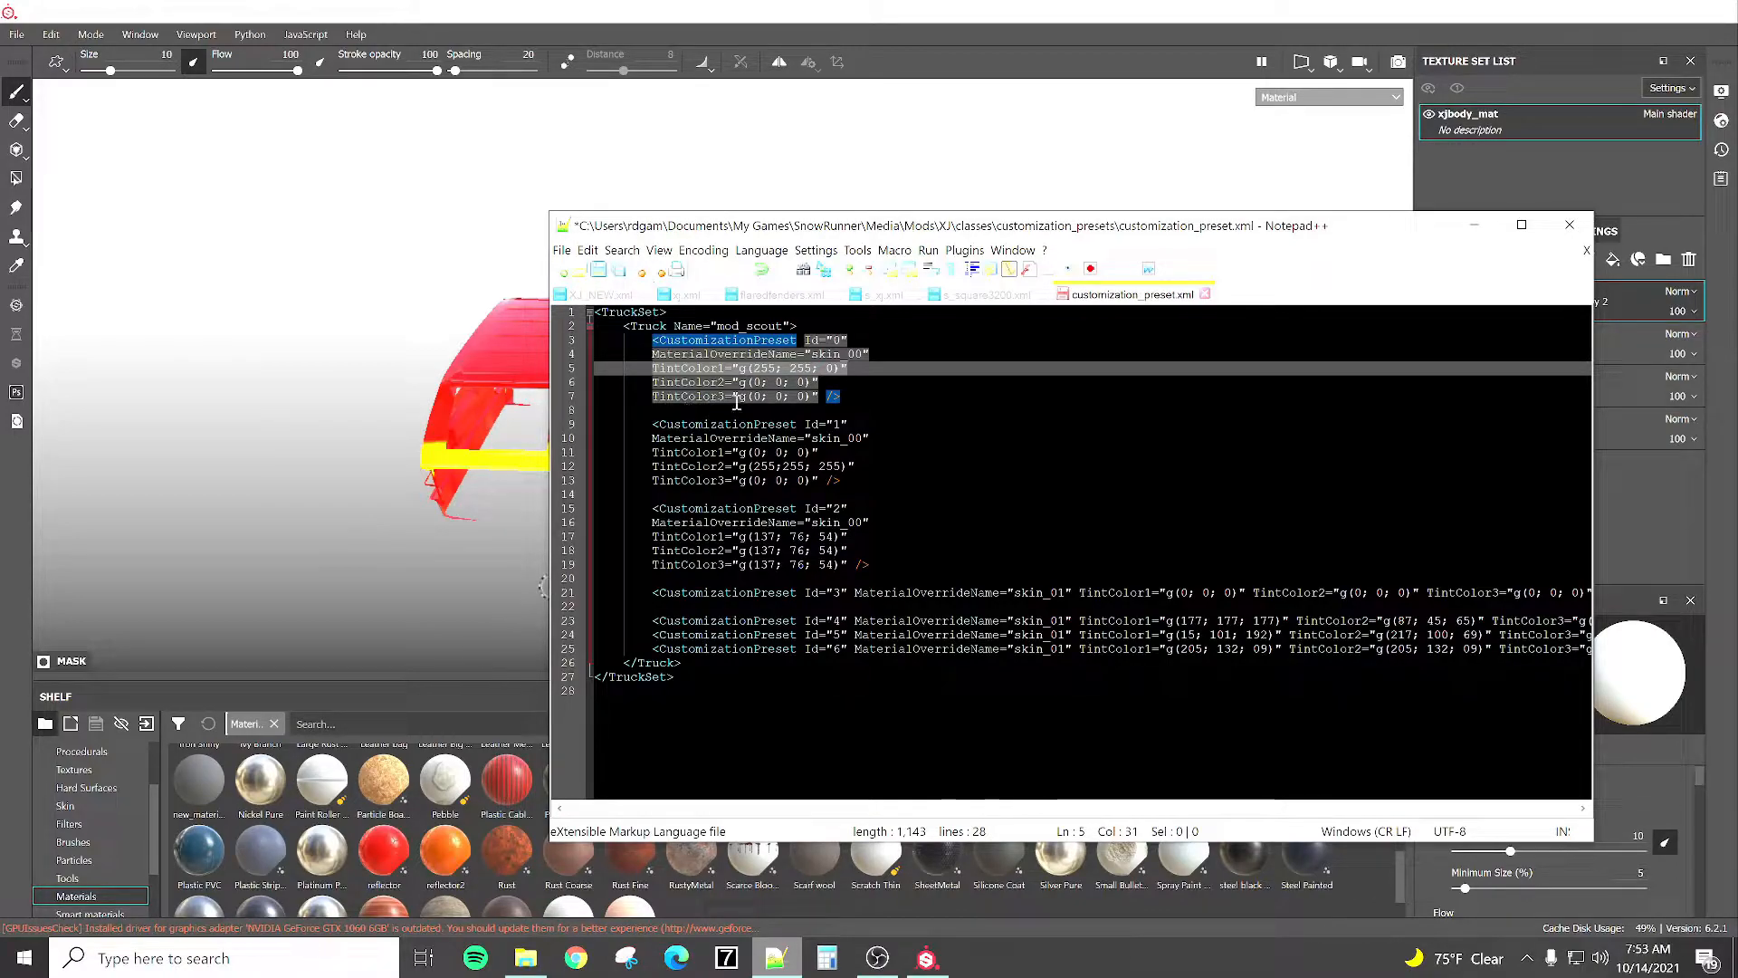
left_click(690, 8)
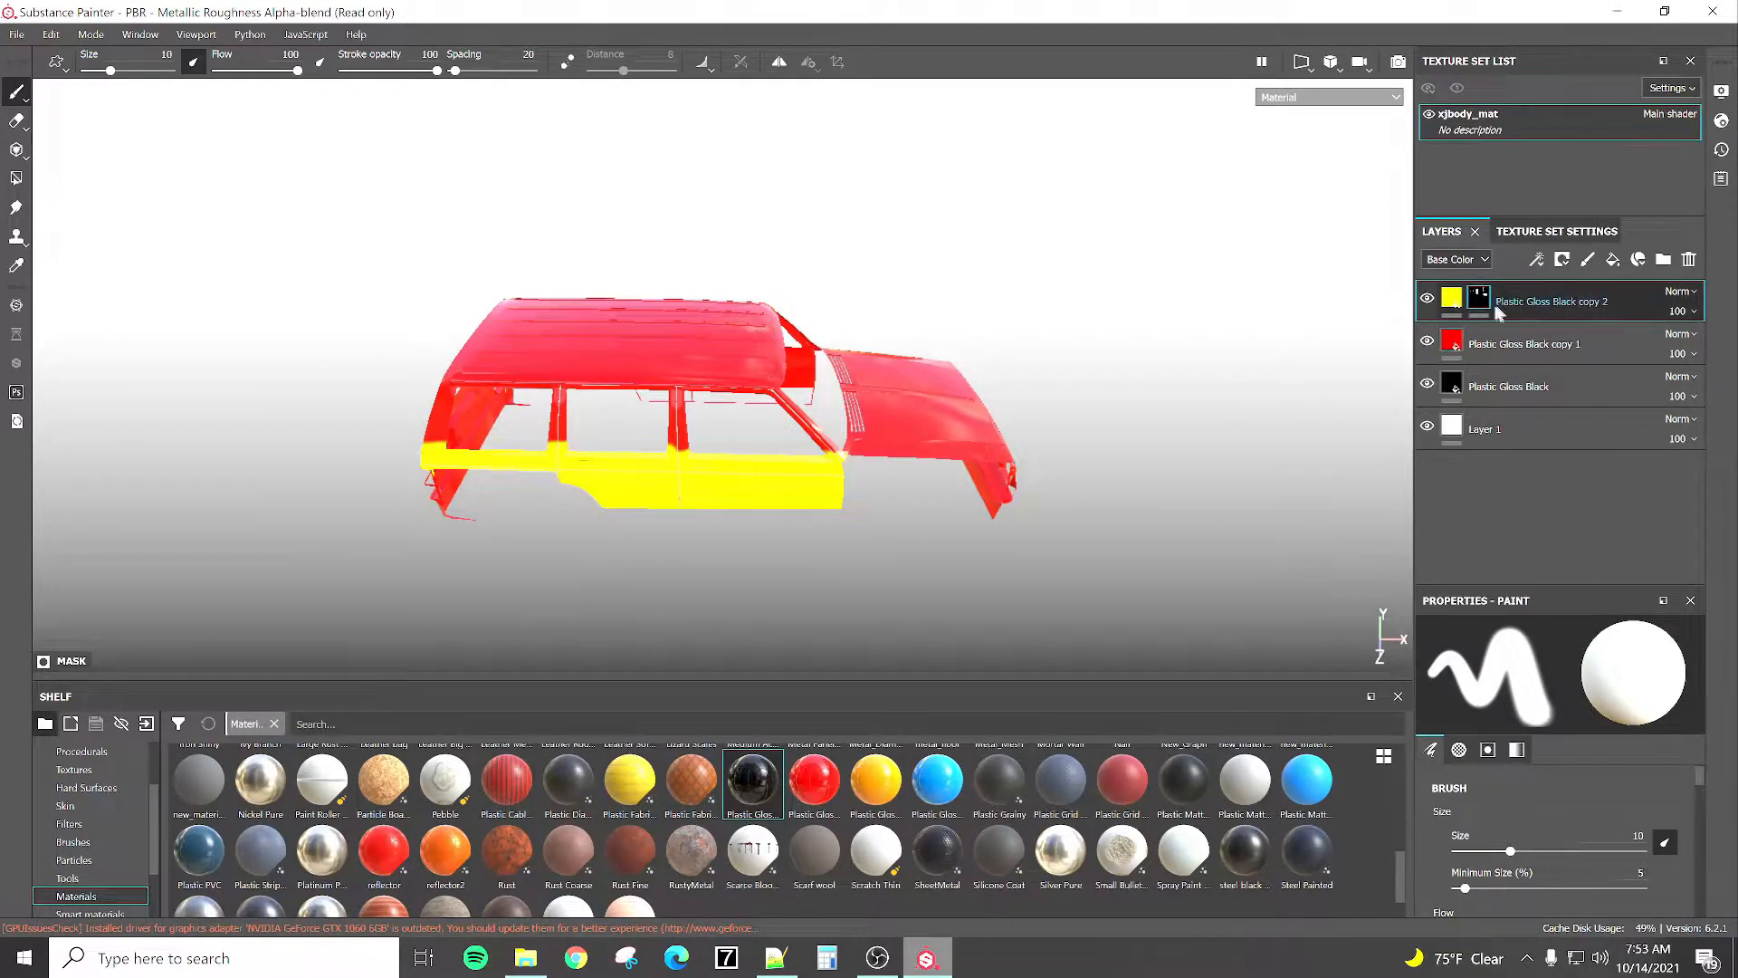
right_click(1495, 347)
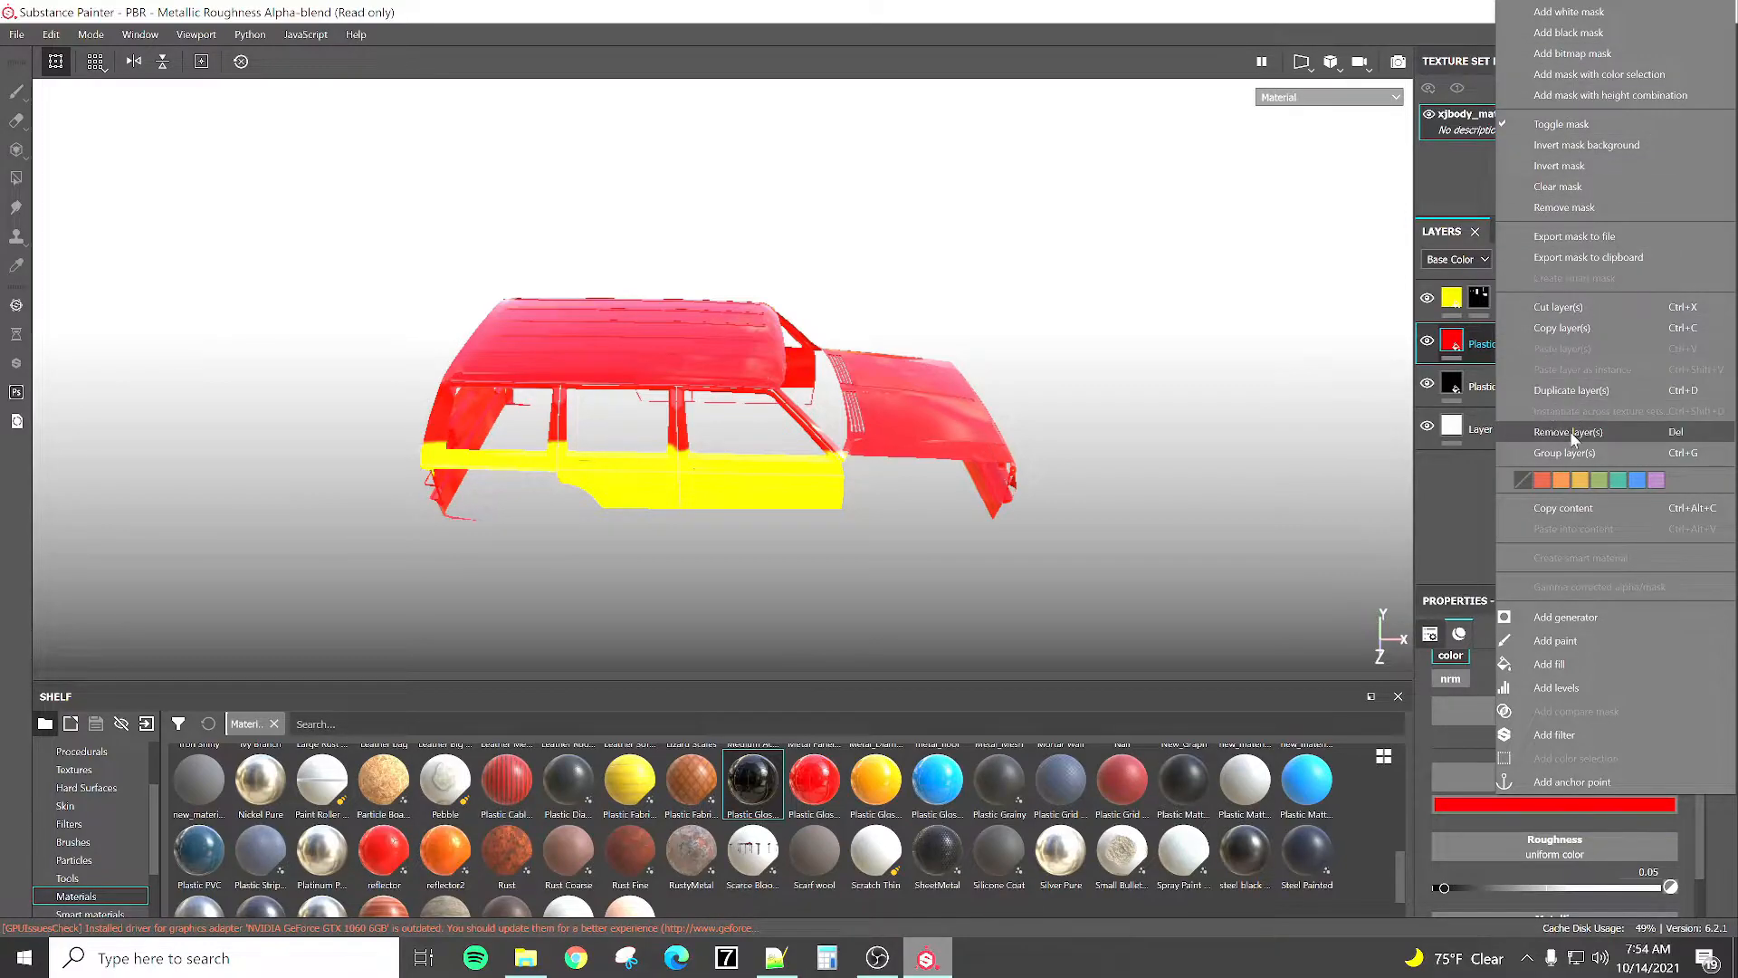
left_click(1572, 390)
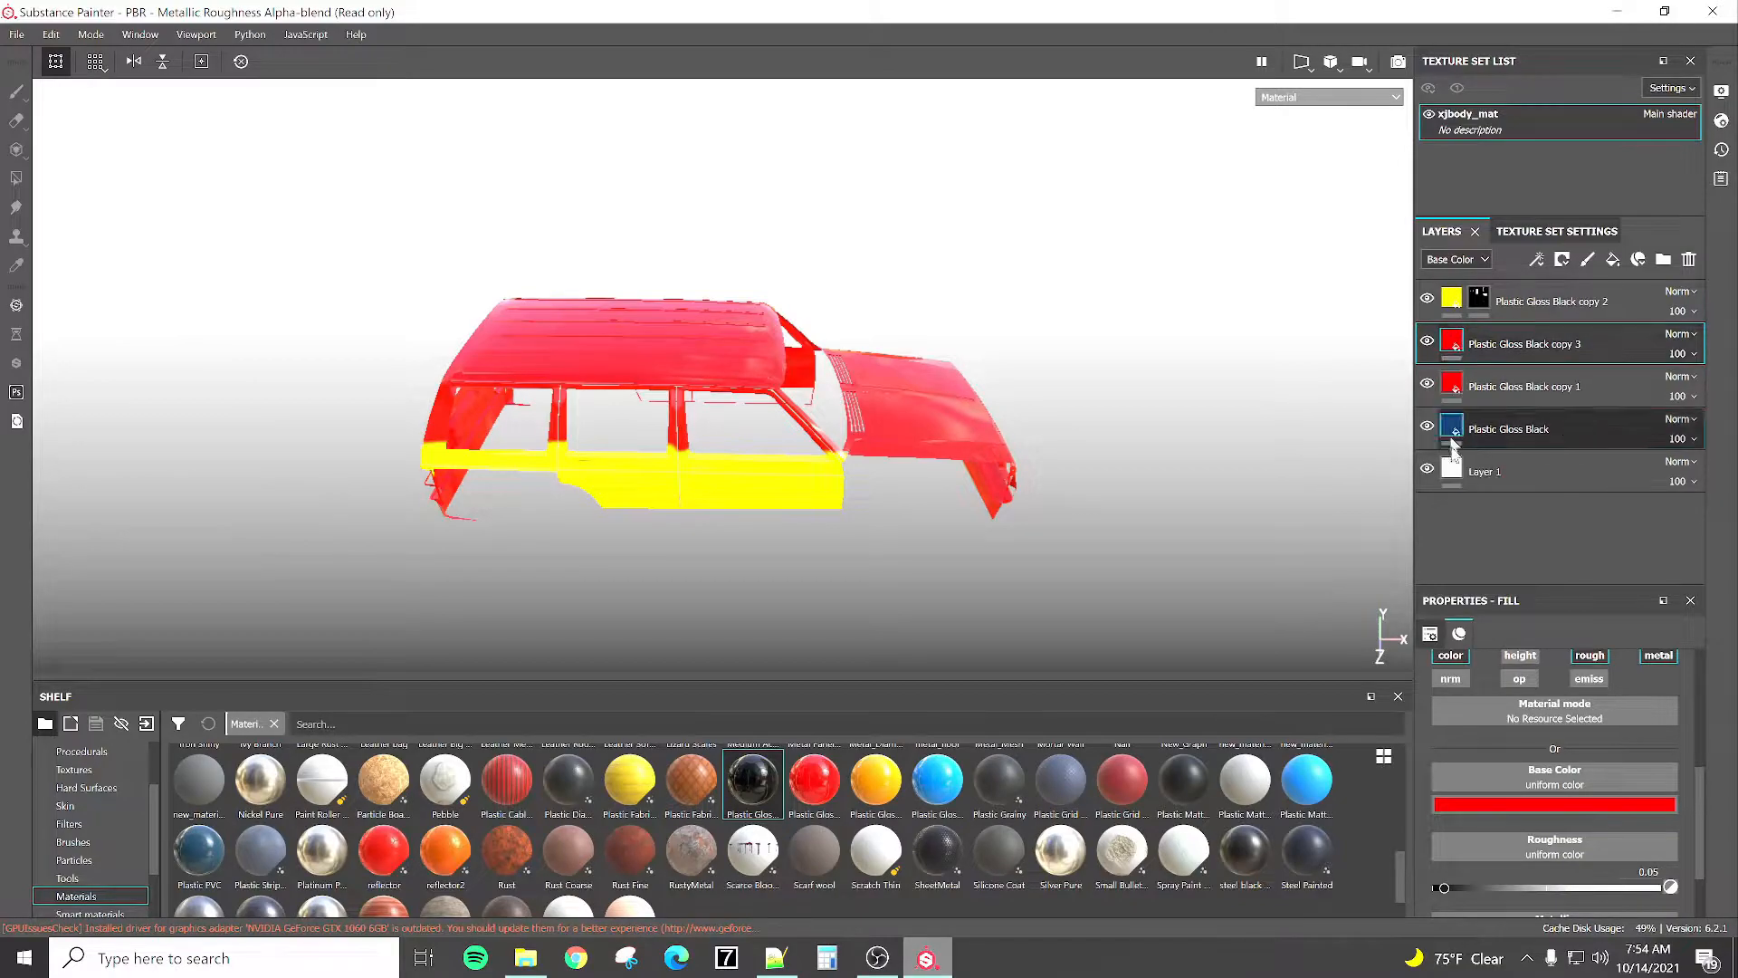
Set the base color of the duplicated red layer to magenta, RGB 1, 0, 1.
left_click(1495, 802)
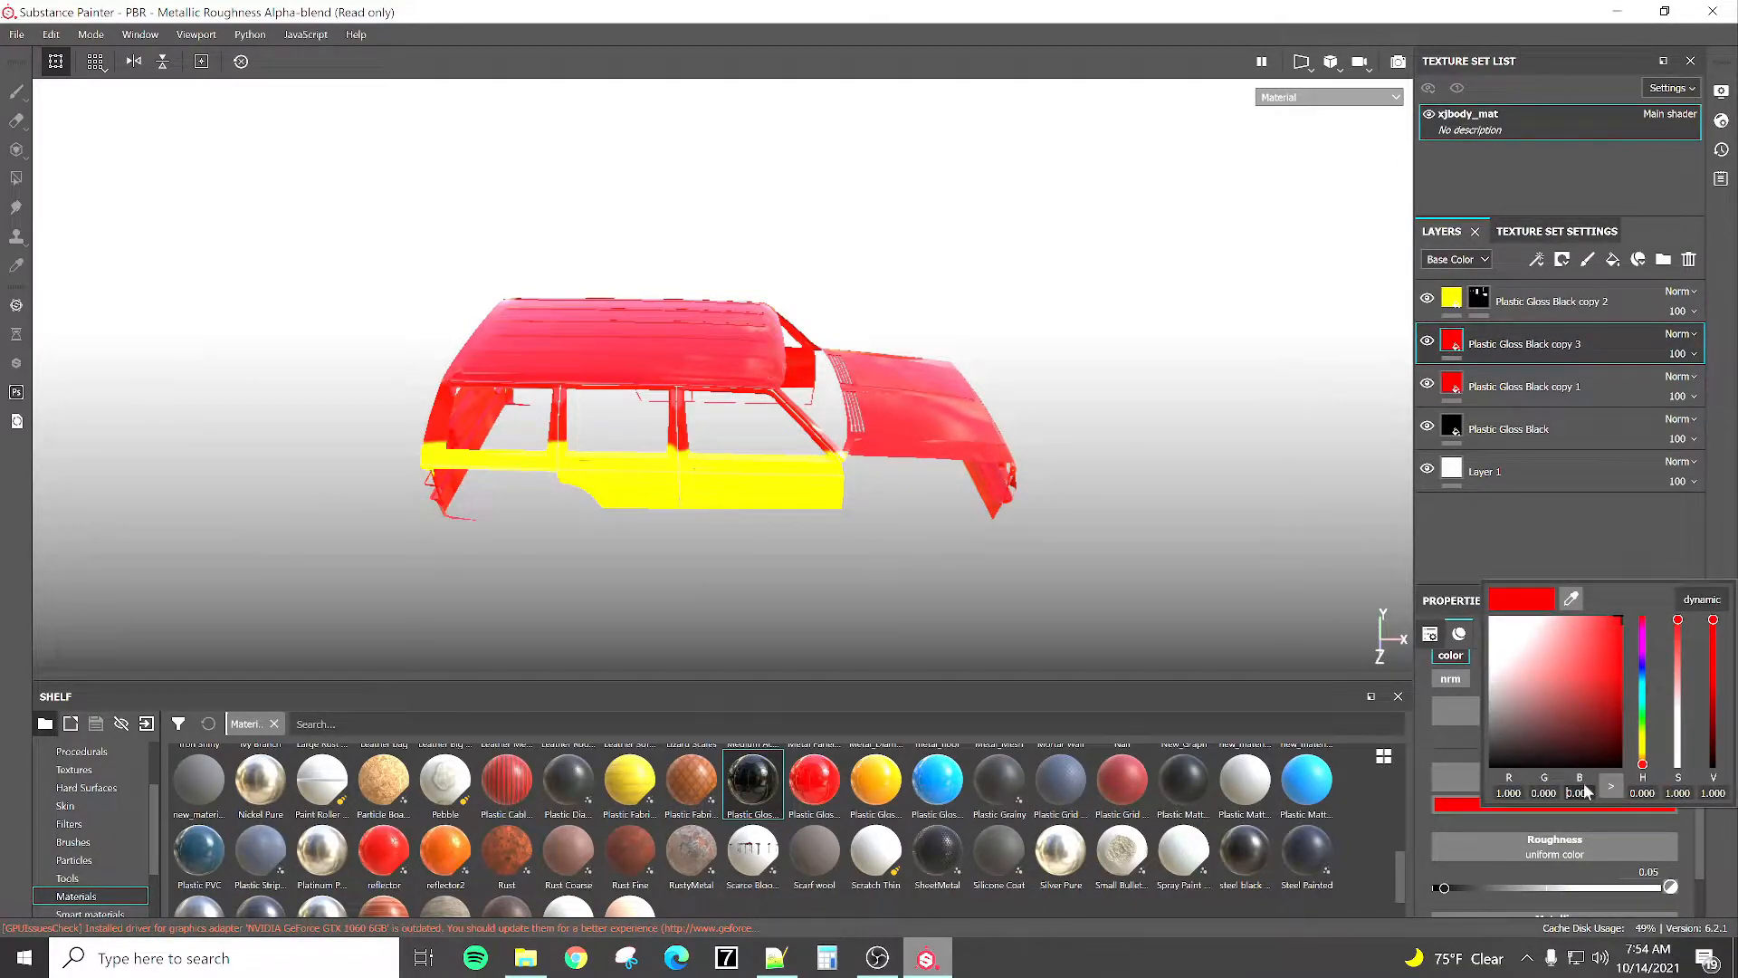
type("100")
key("Return")
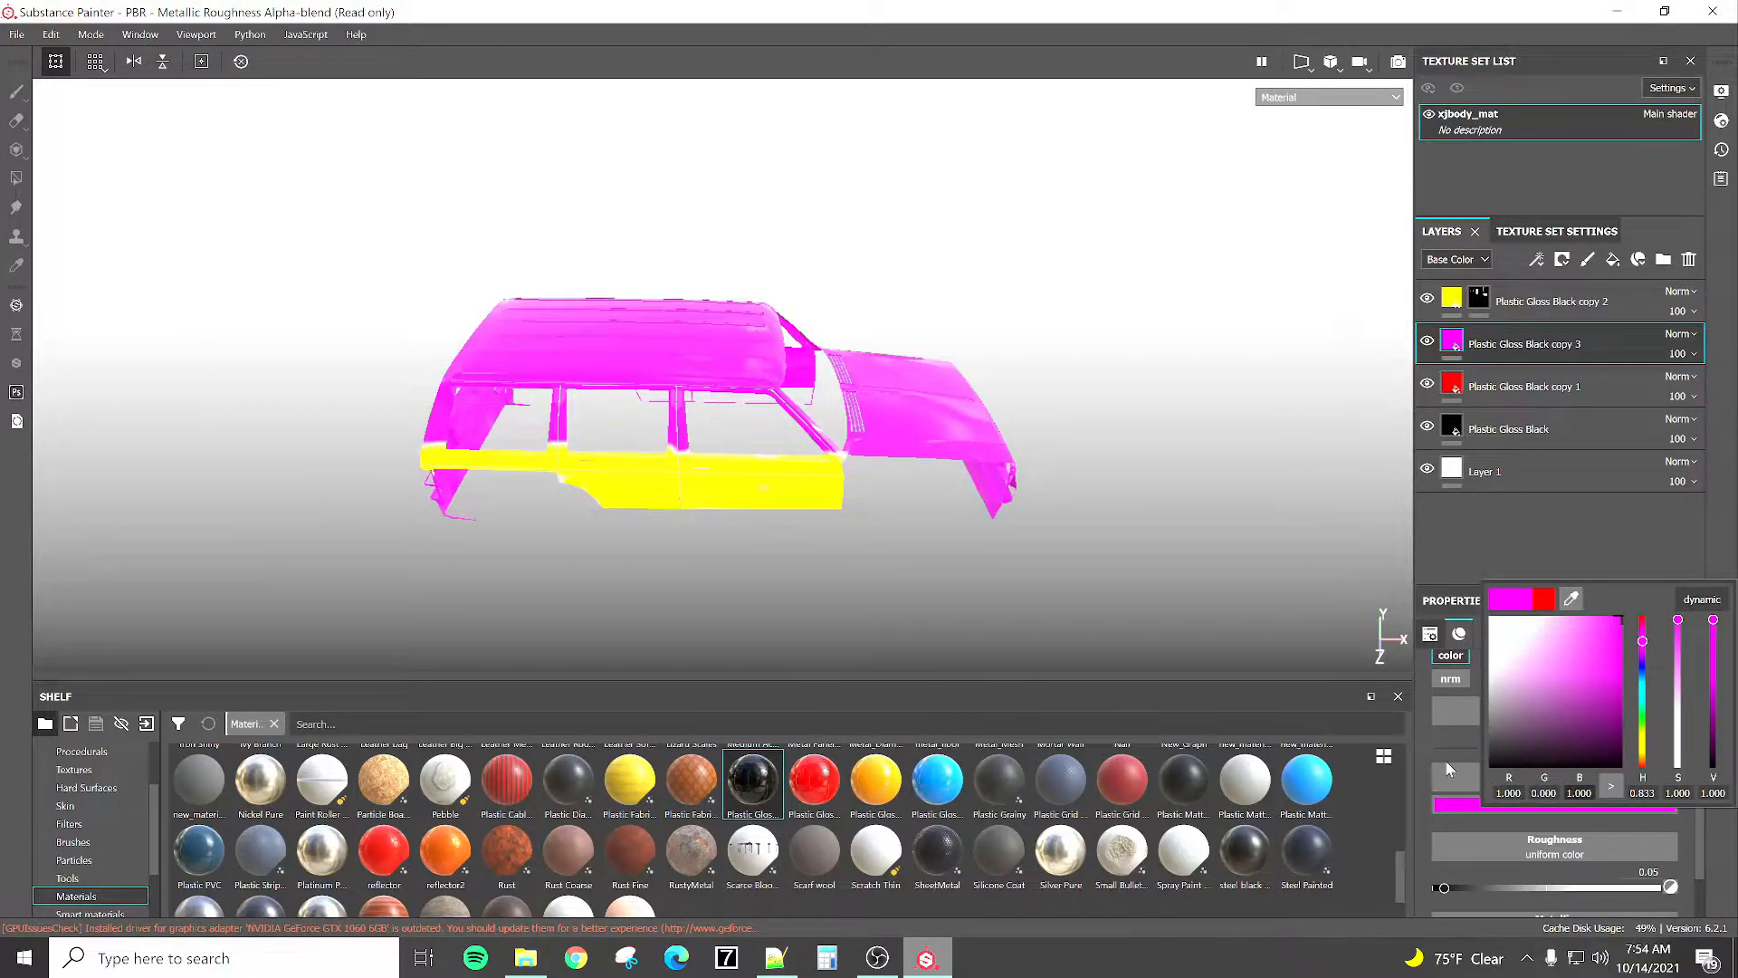
left_click(1444, 755)
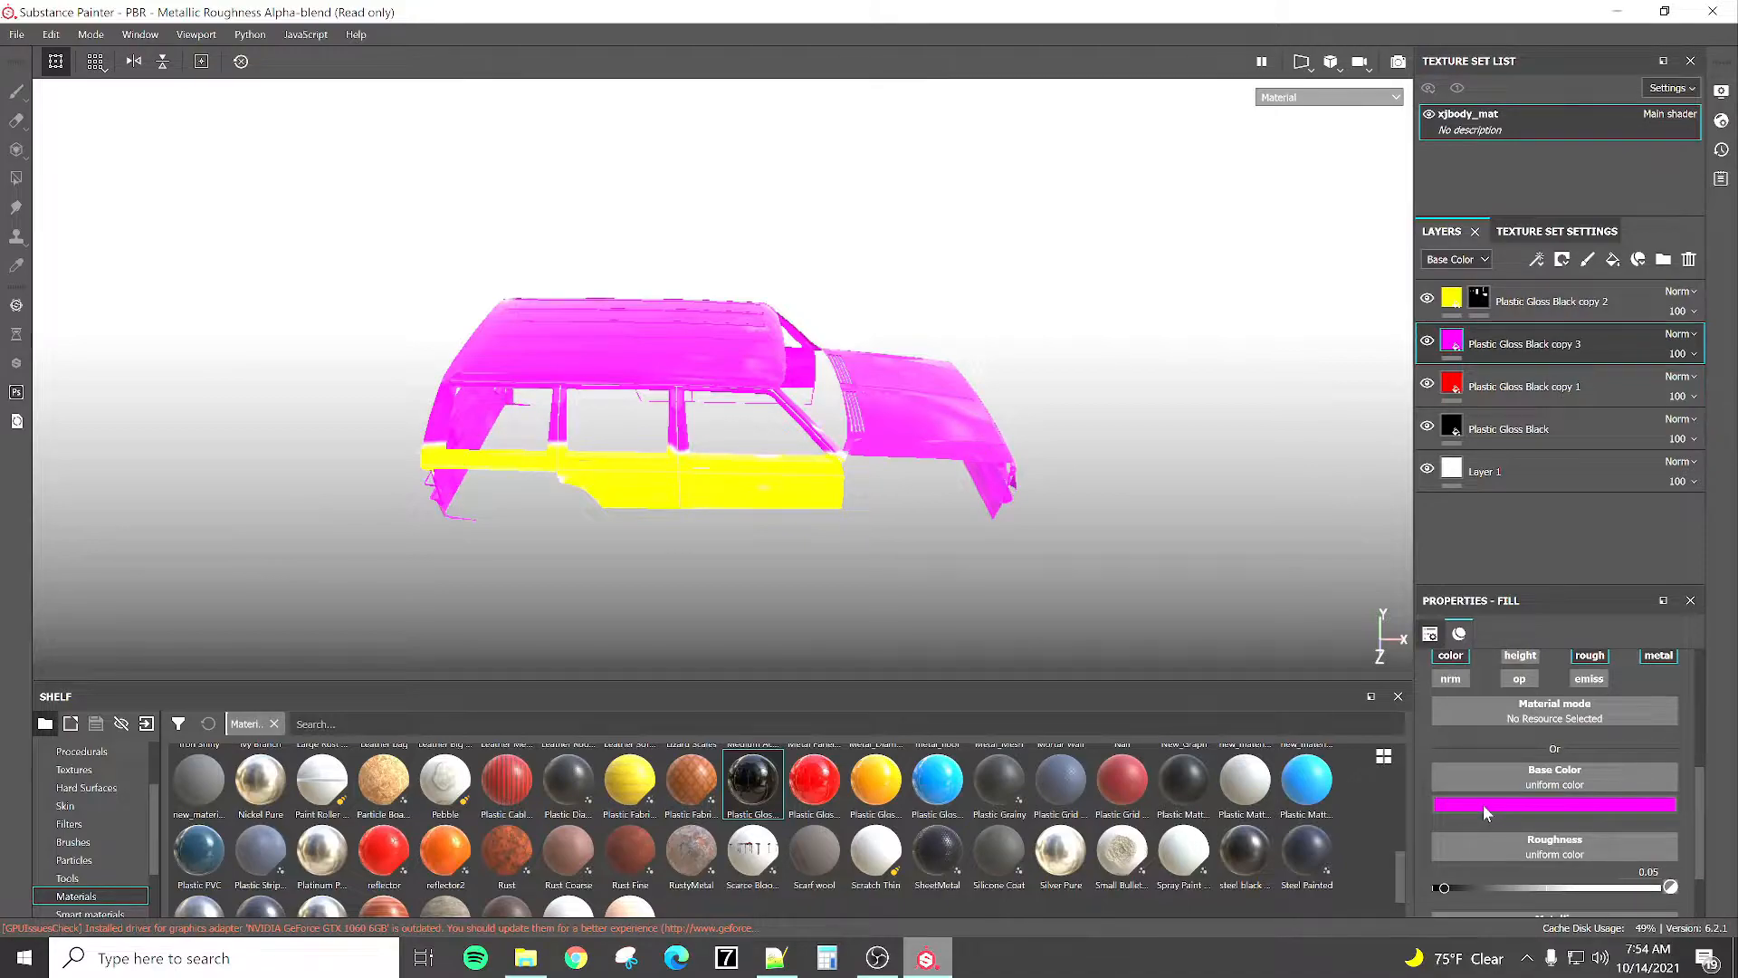
Add a black mask to the magenta Plastic Gloss Black copy 3 layer and paint the hood and front fender magenta through it.
right_click(1542, 355)
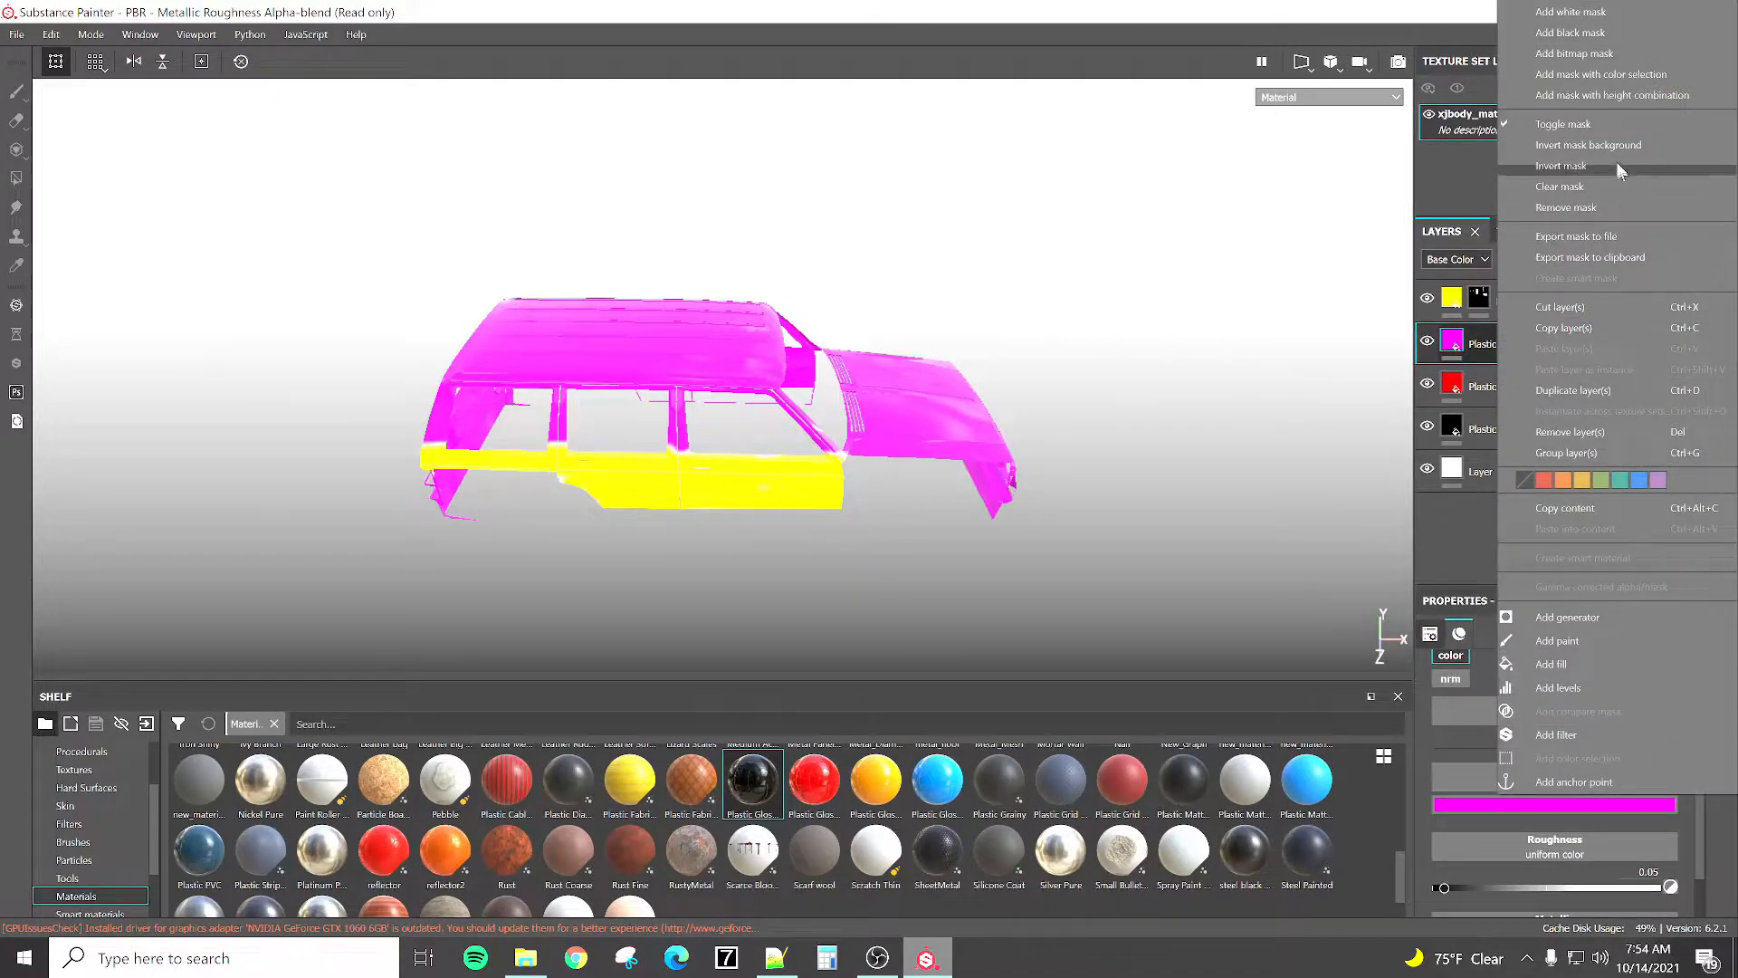
left_click(1574, 33)
mouse_move(876, 454)
left_mouse_down()
mouse_move(860, 448)
mouse_move(878, 432)
mouse_move(958, 403)
mouse_move(969, 362)
mouse_move(995, 471)
mouse_move(928, 419)
mouse_move(908, 327)
mouse_move(939, 398)
mouse_move(839, 399)
mouse_move(846, 349)
left_mouse_up()
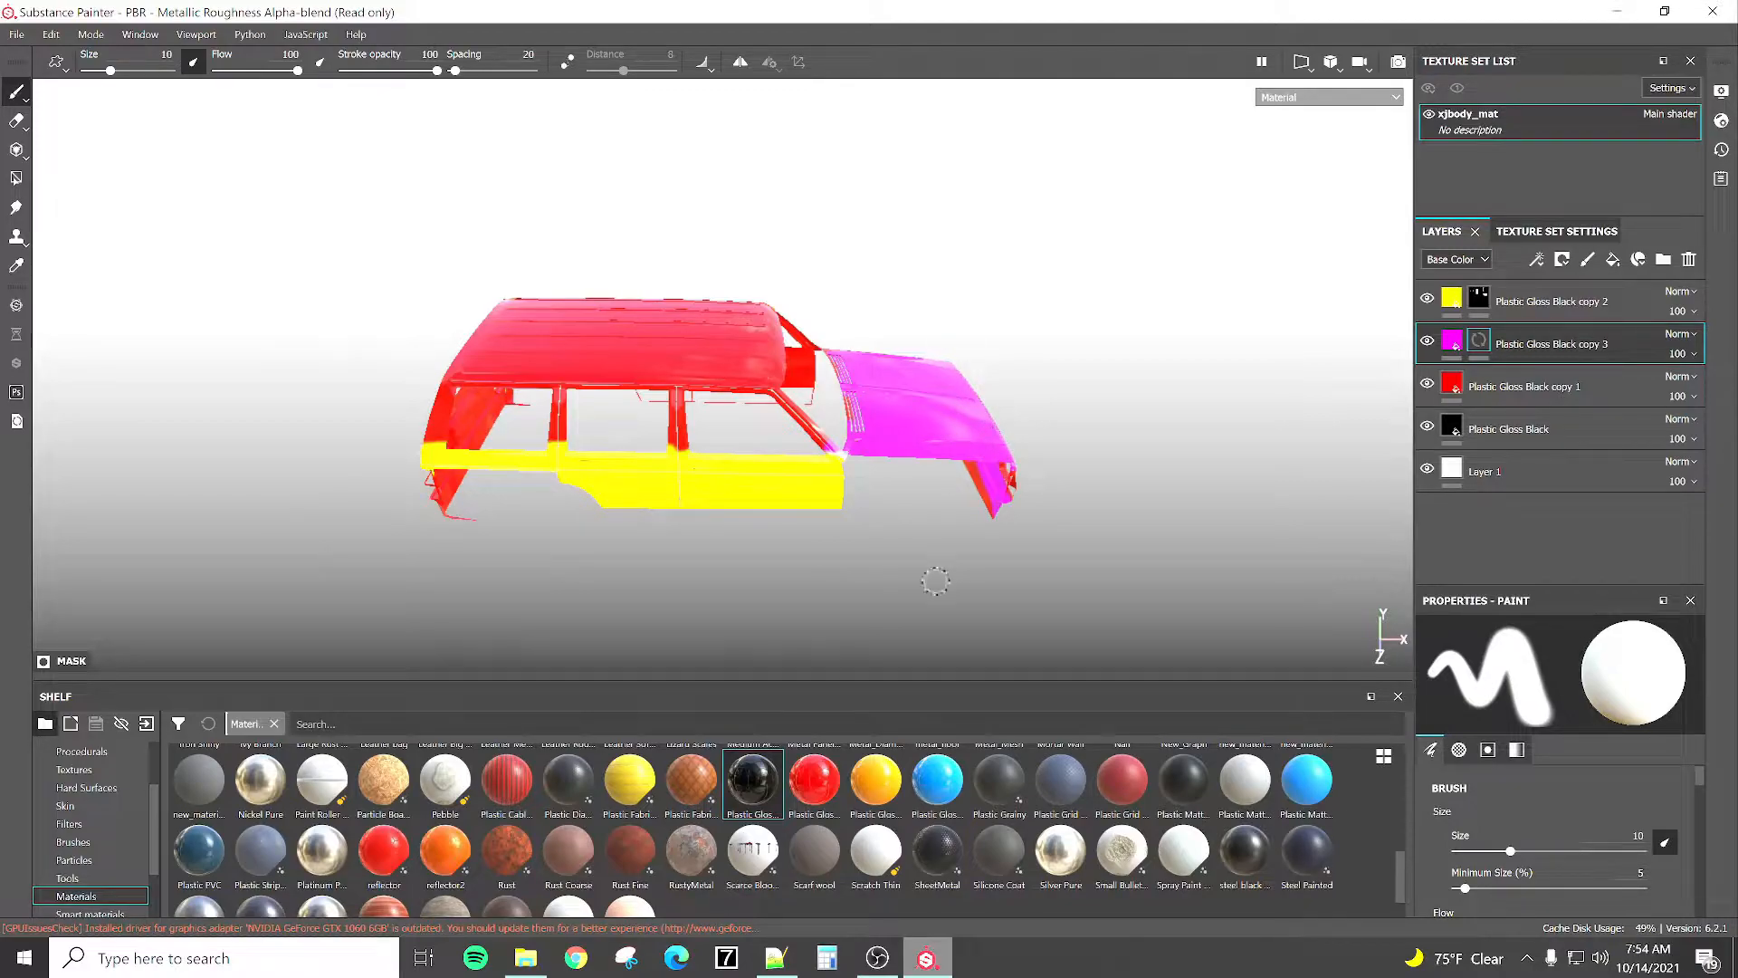
Switch to Notepad++ and examine the MaterialOverrides block and the material entries in xj.xml.
left_click(776, 958)
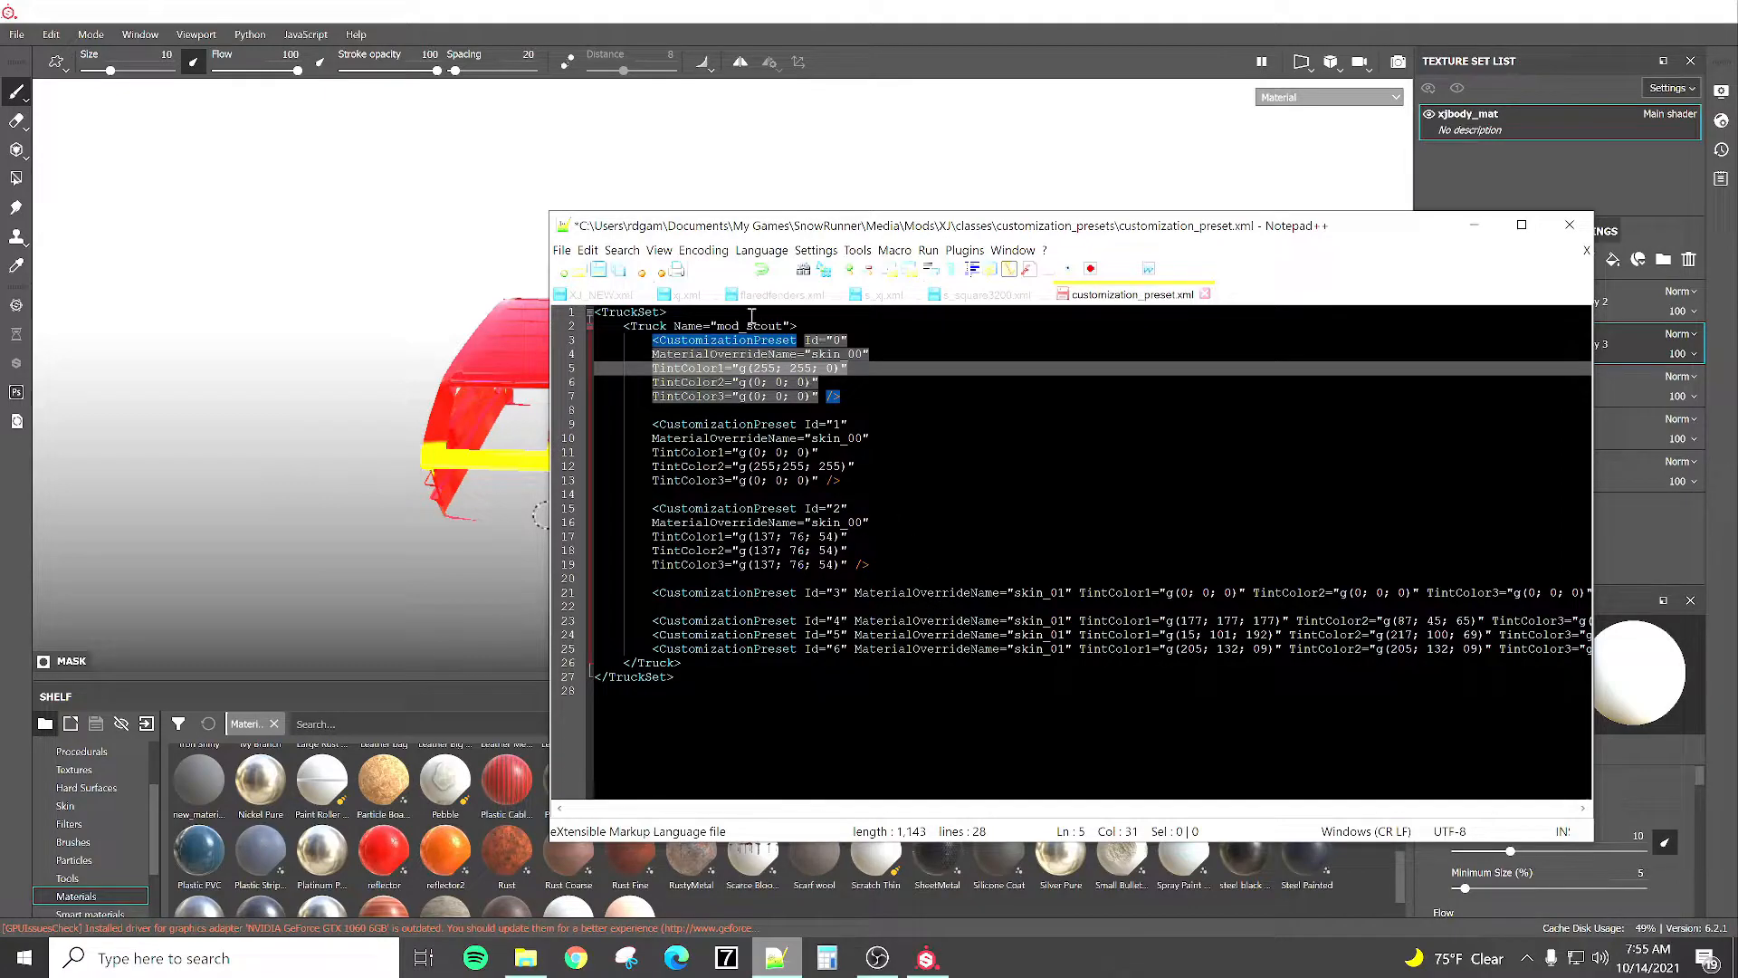
left_click(682, 297)
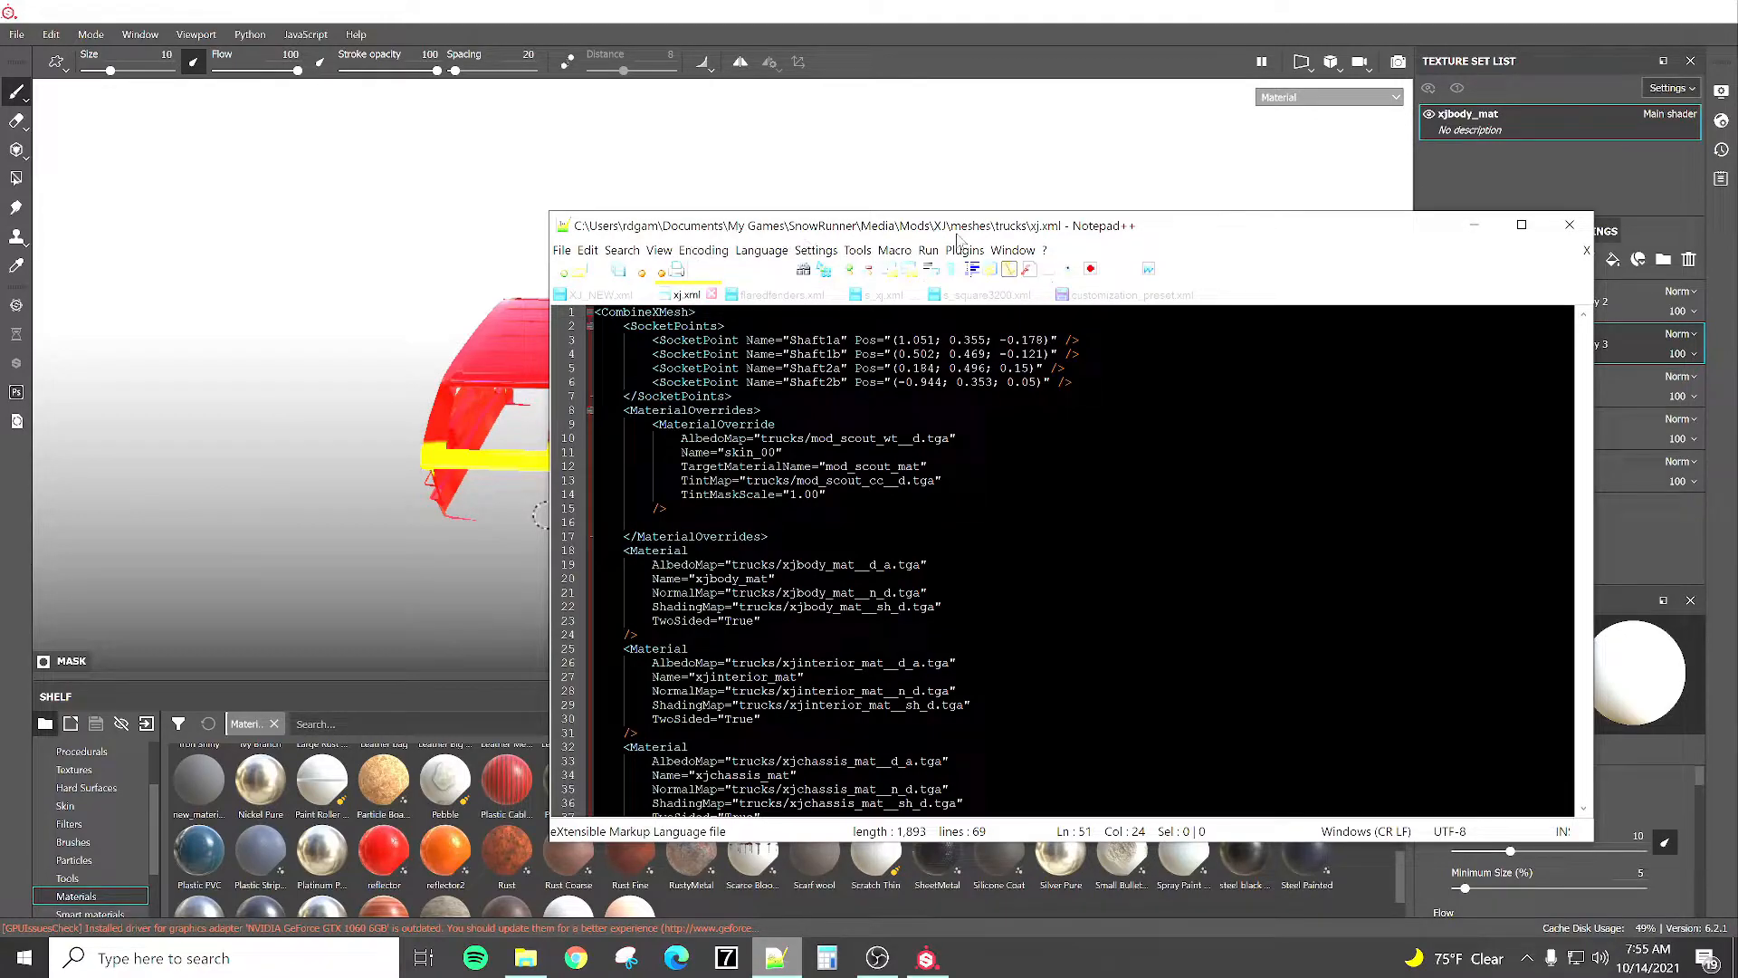
scroll(713, 643, "down", 4)
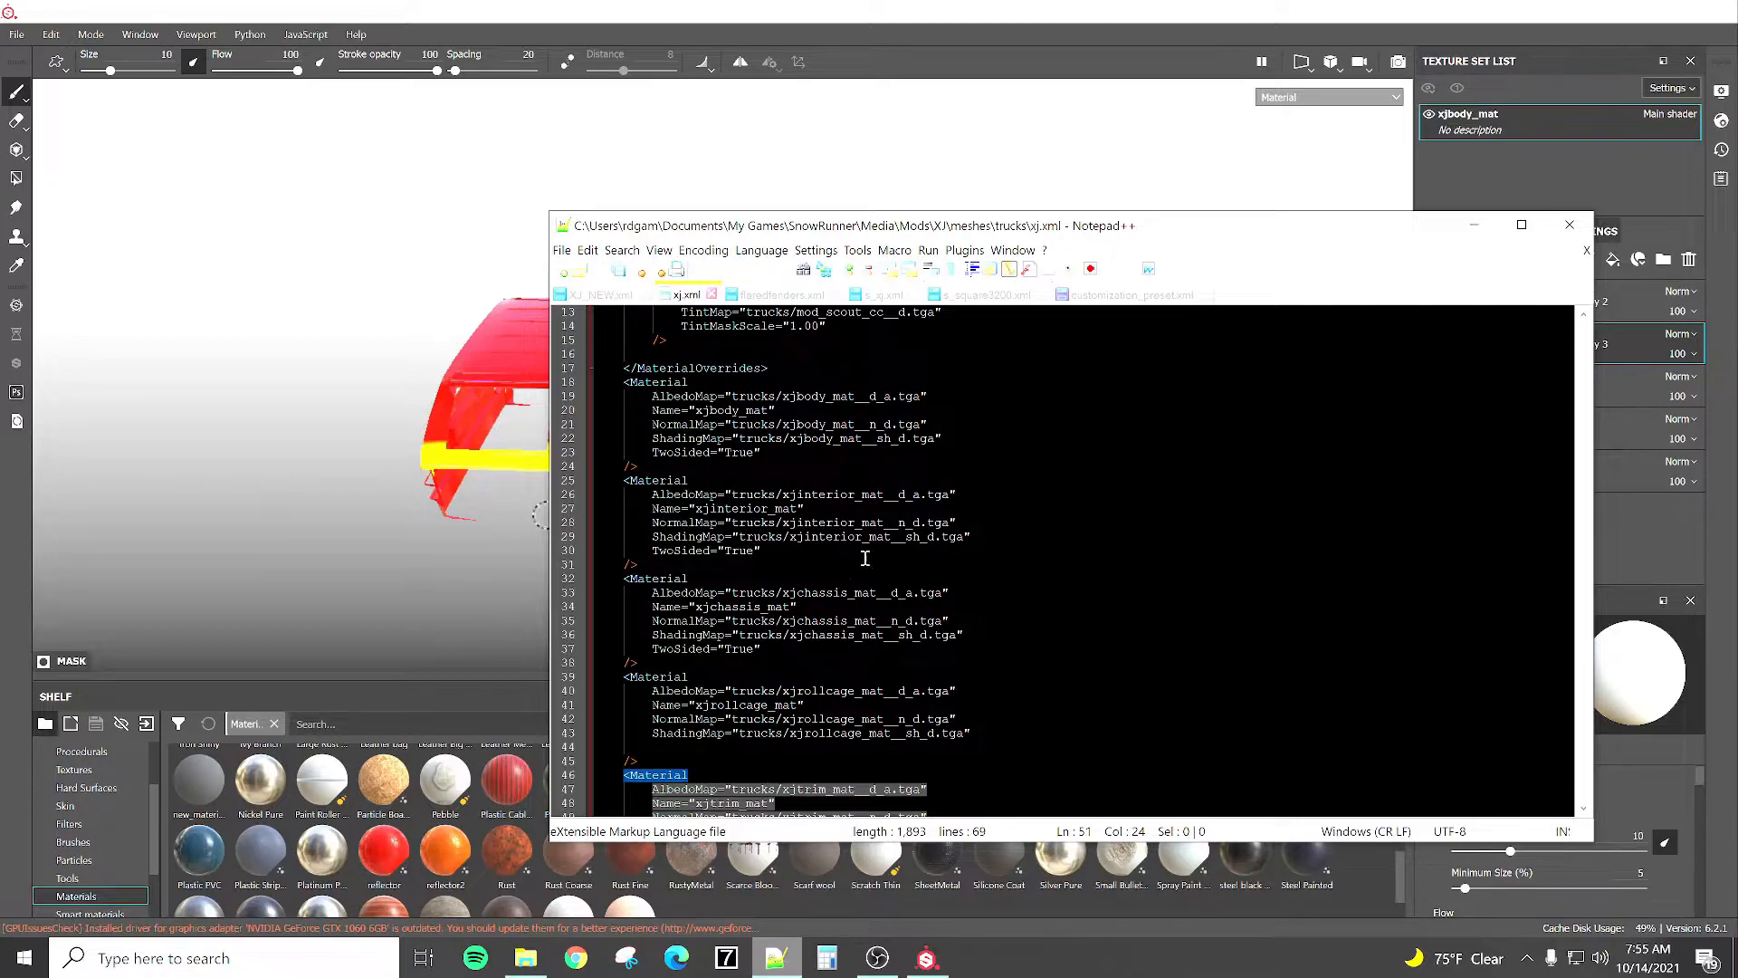
scroll(847, 689, "down", 2)
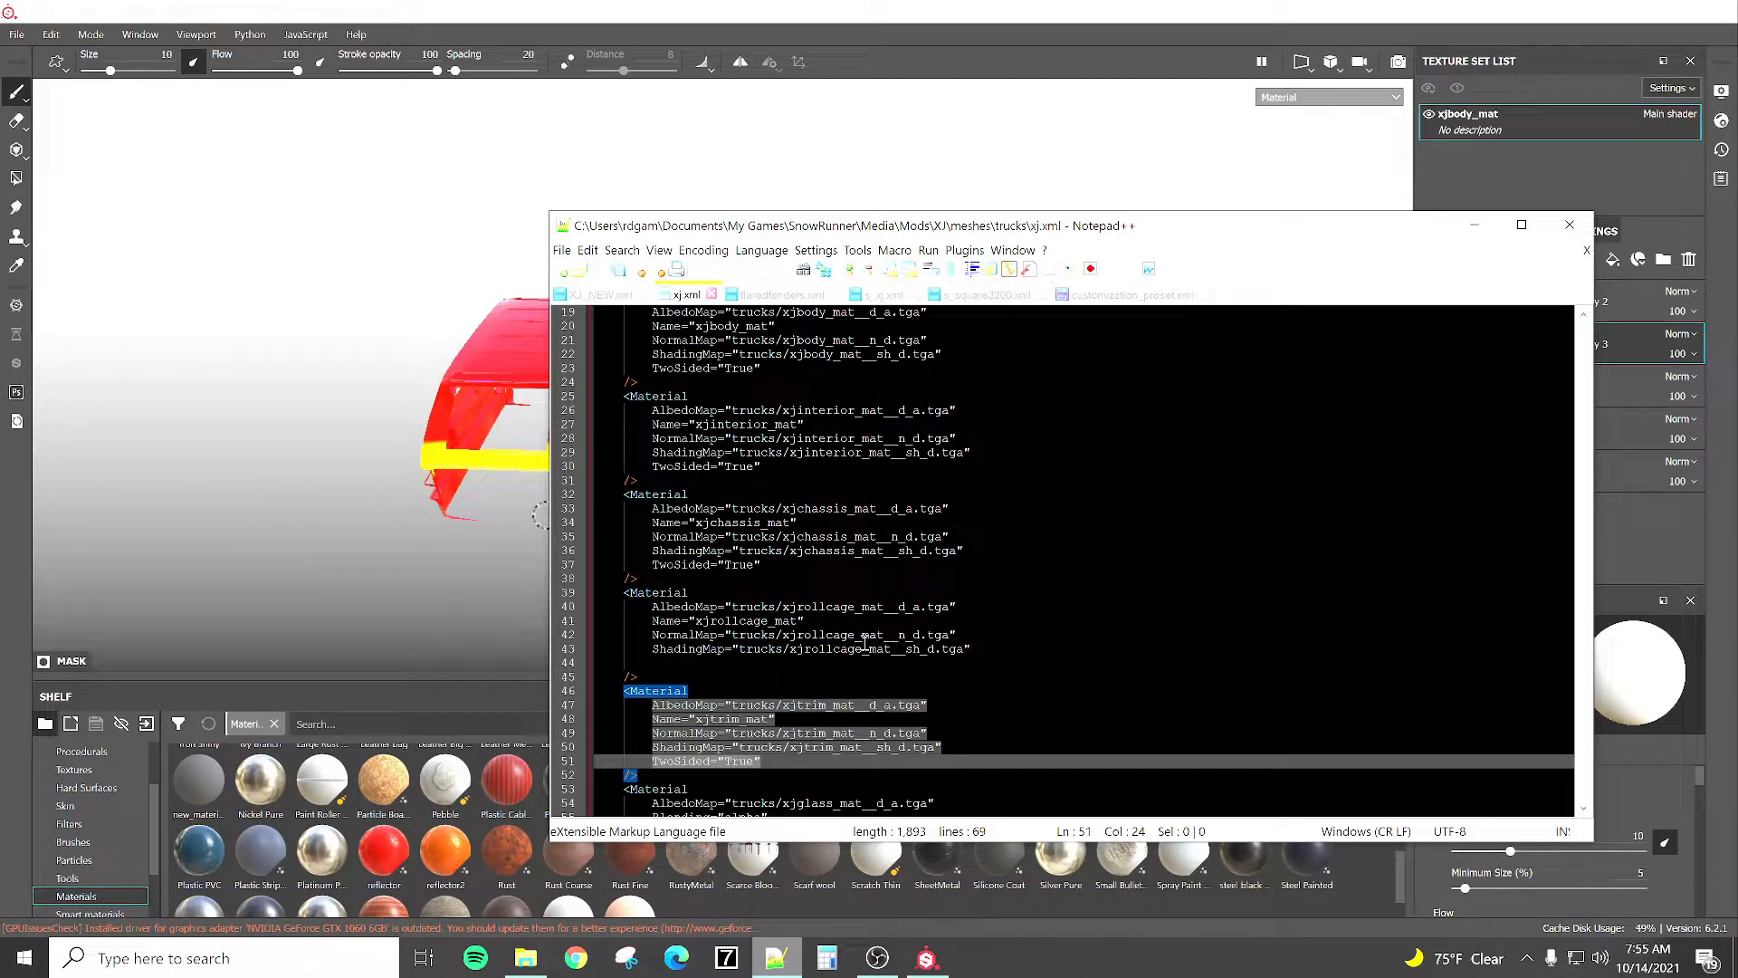
scroll(849, 616, "up", 6)
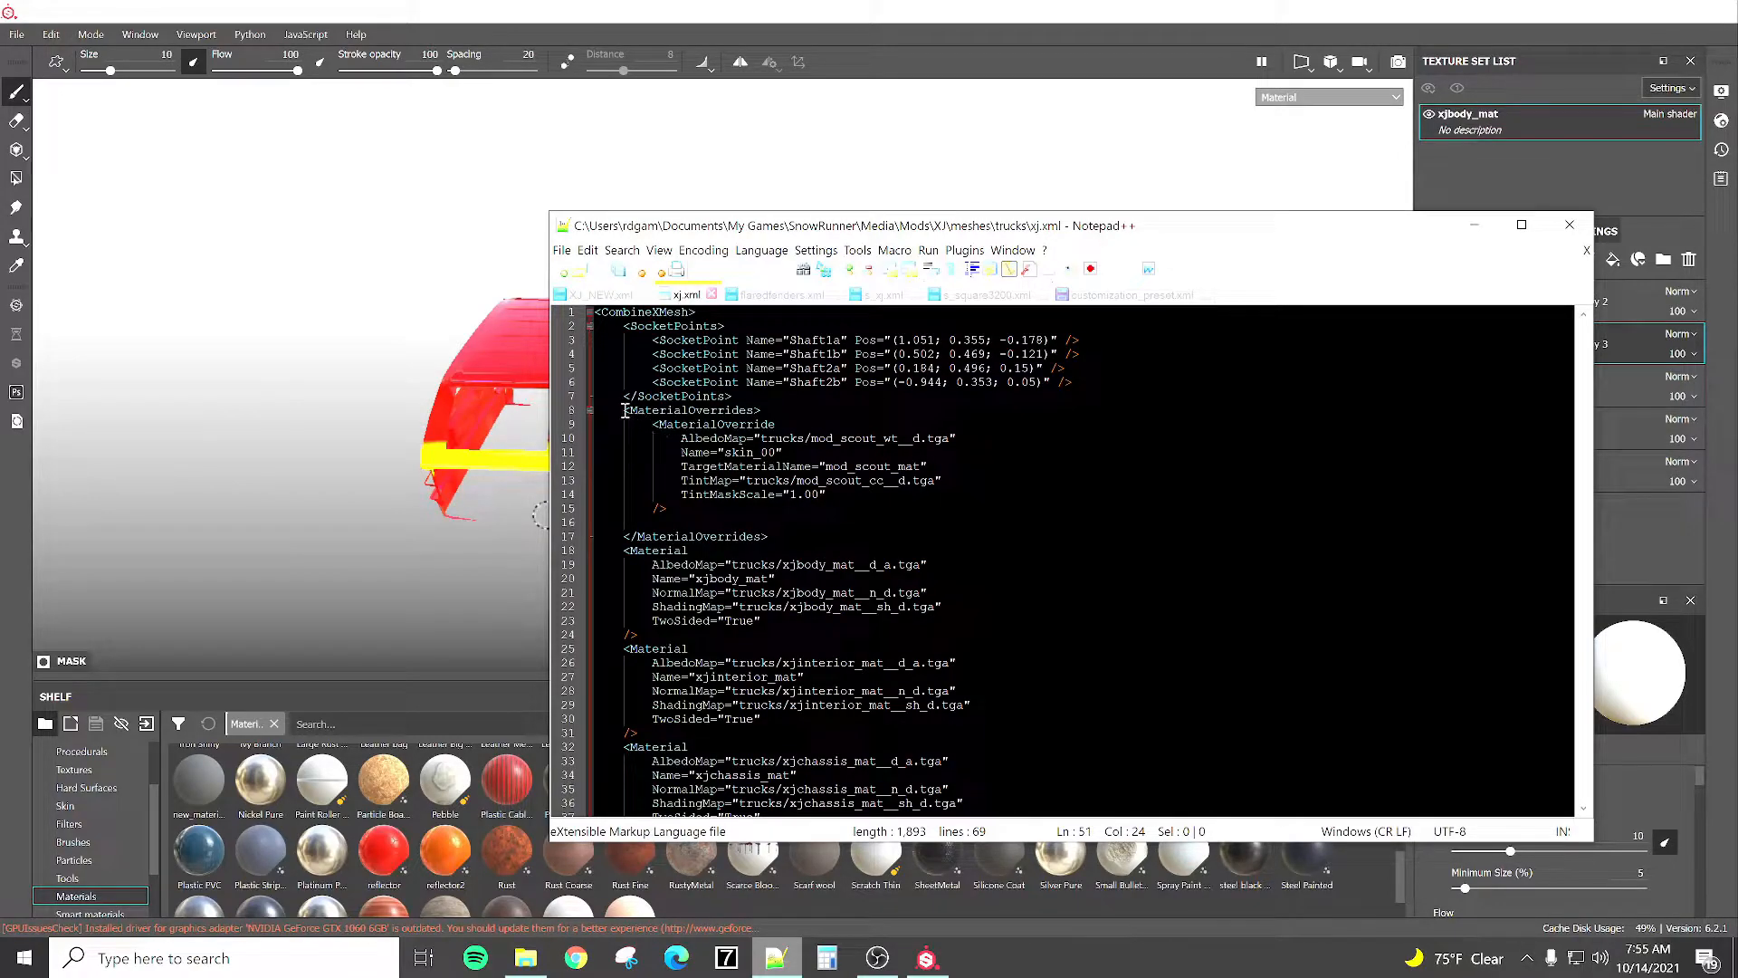
left_click_drag(622, 410, 770, 534)
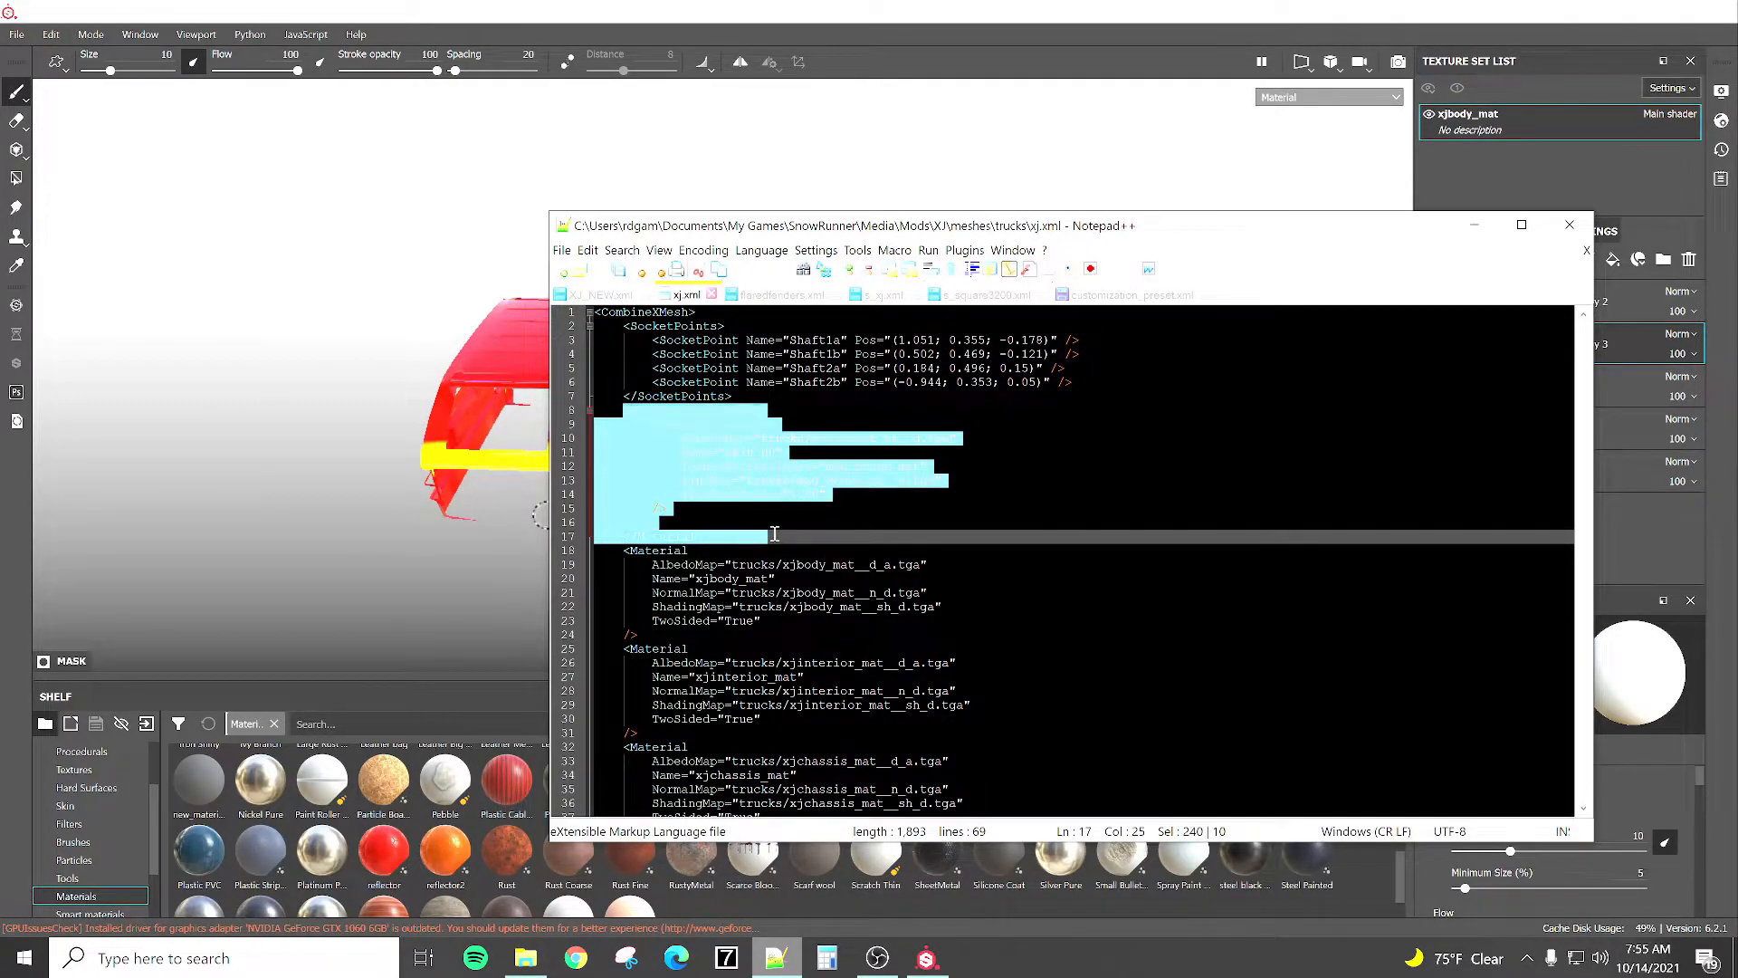
left_click(748, 439)
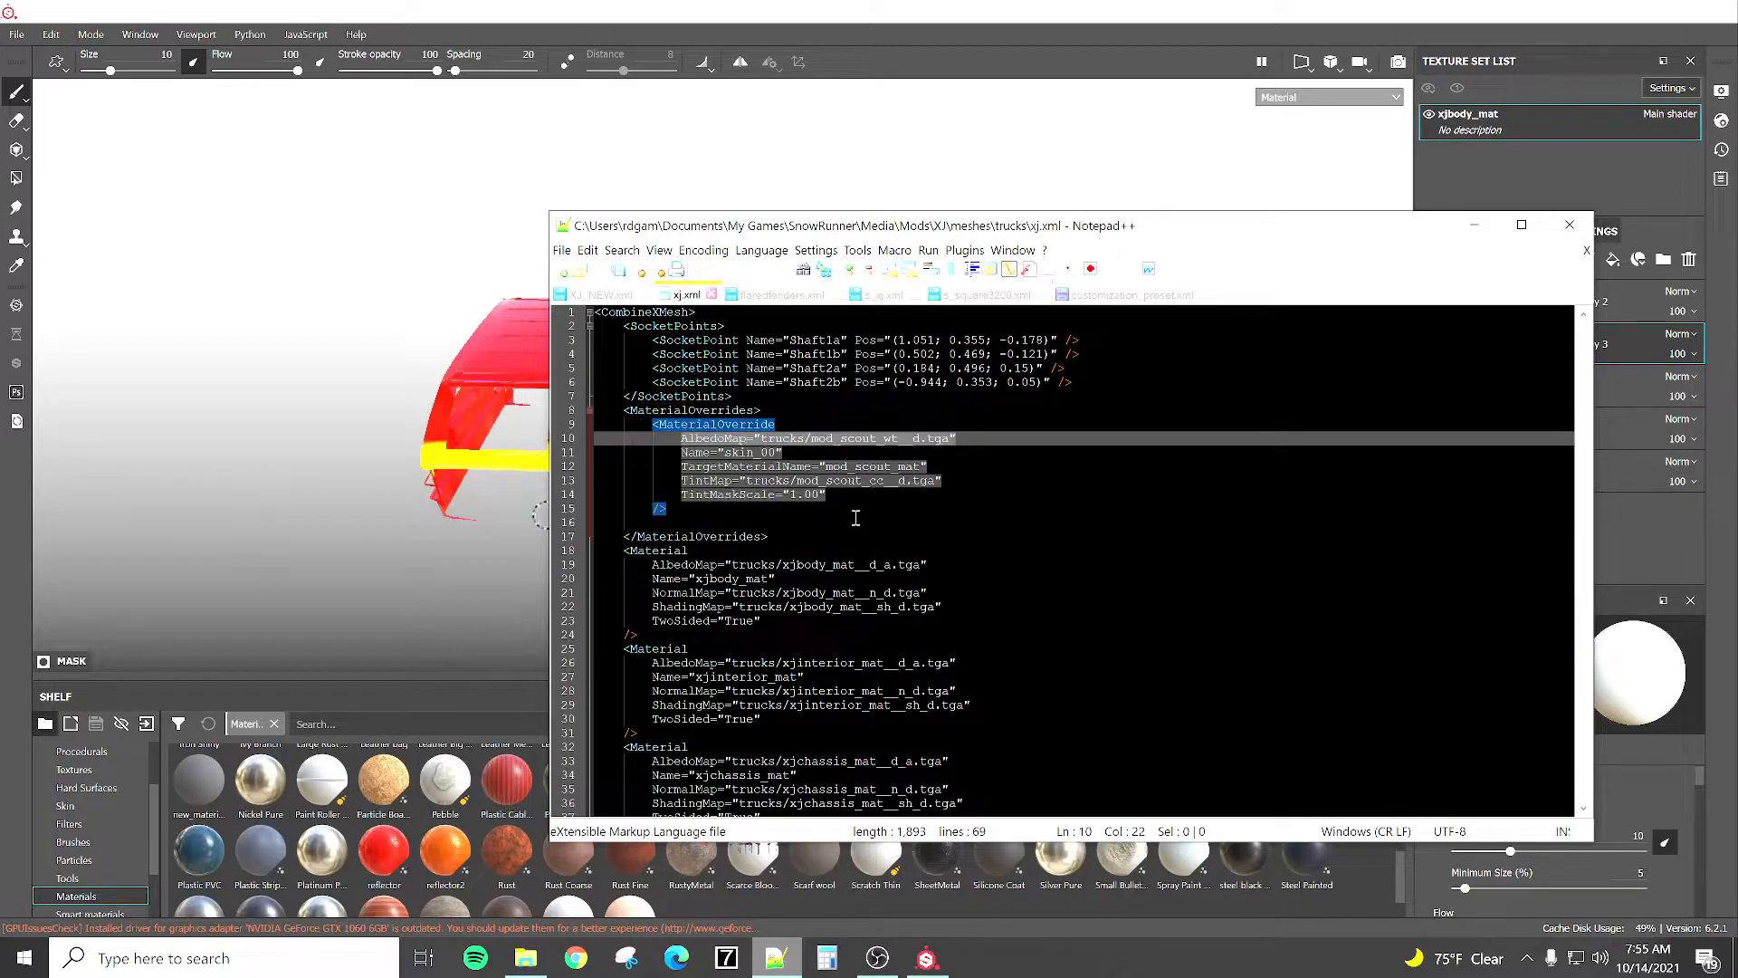
left_click(765, 452)
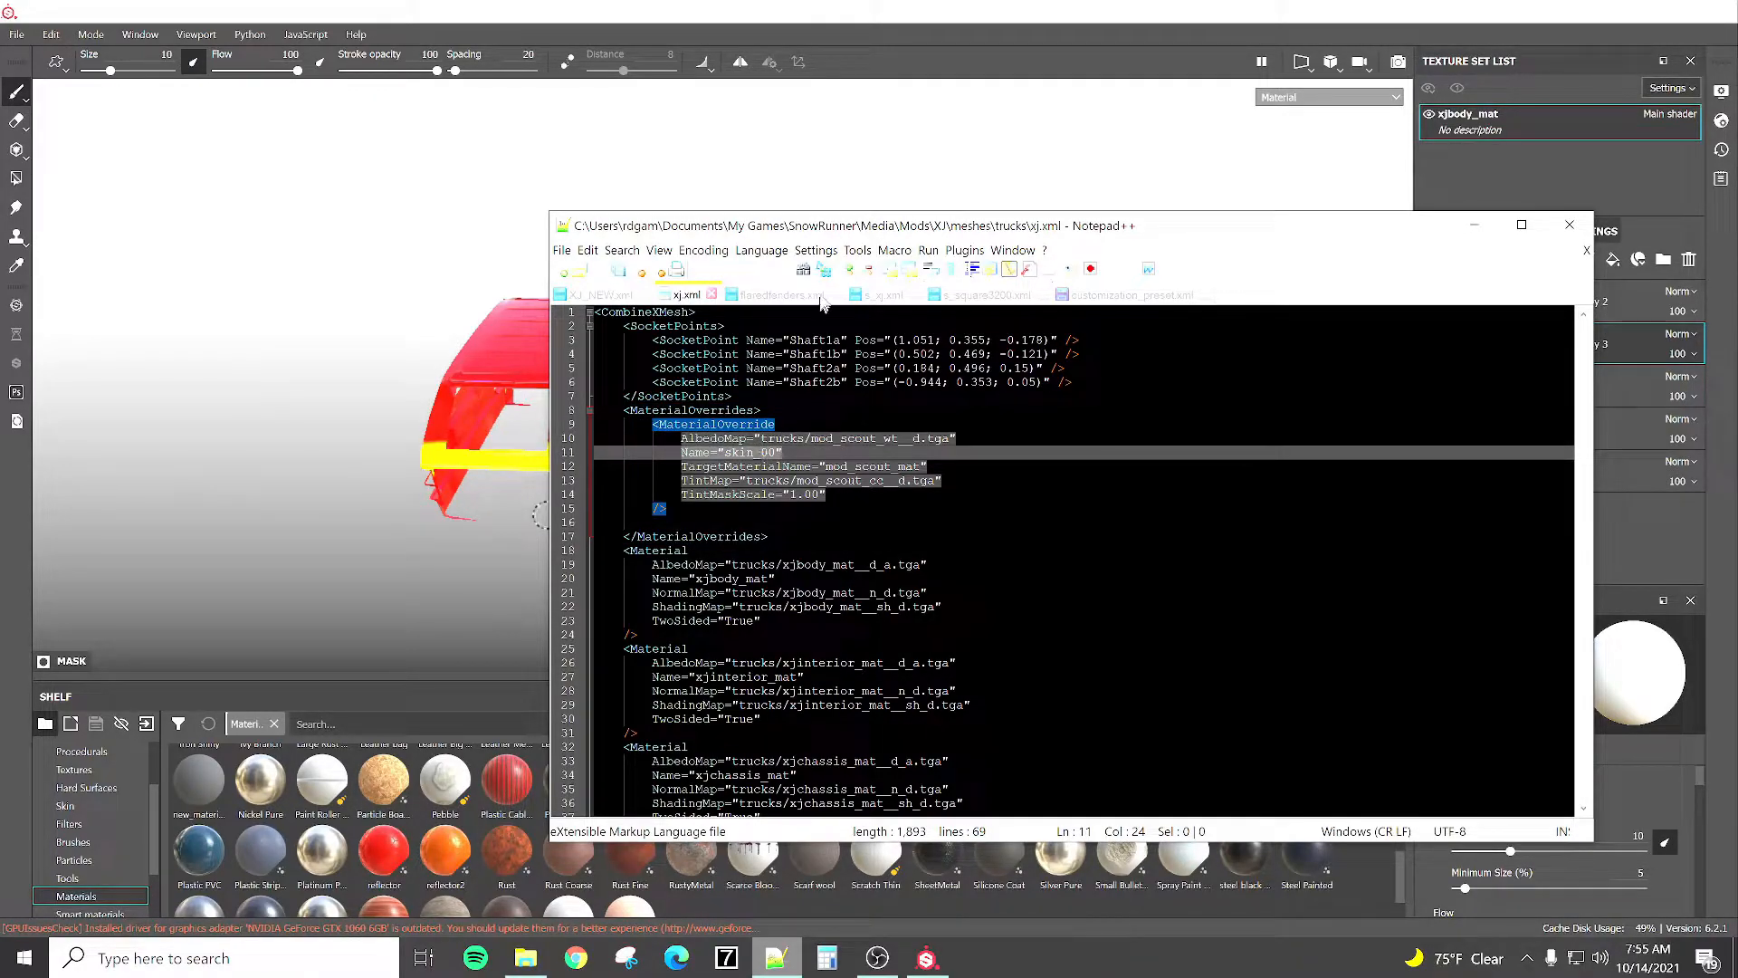
Close the three files open between xj.xml and customization_preset.xml, and review the MaterialOverride block for skin_00 in xj.xml.
left_click(1133, 295)
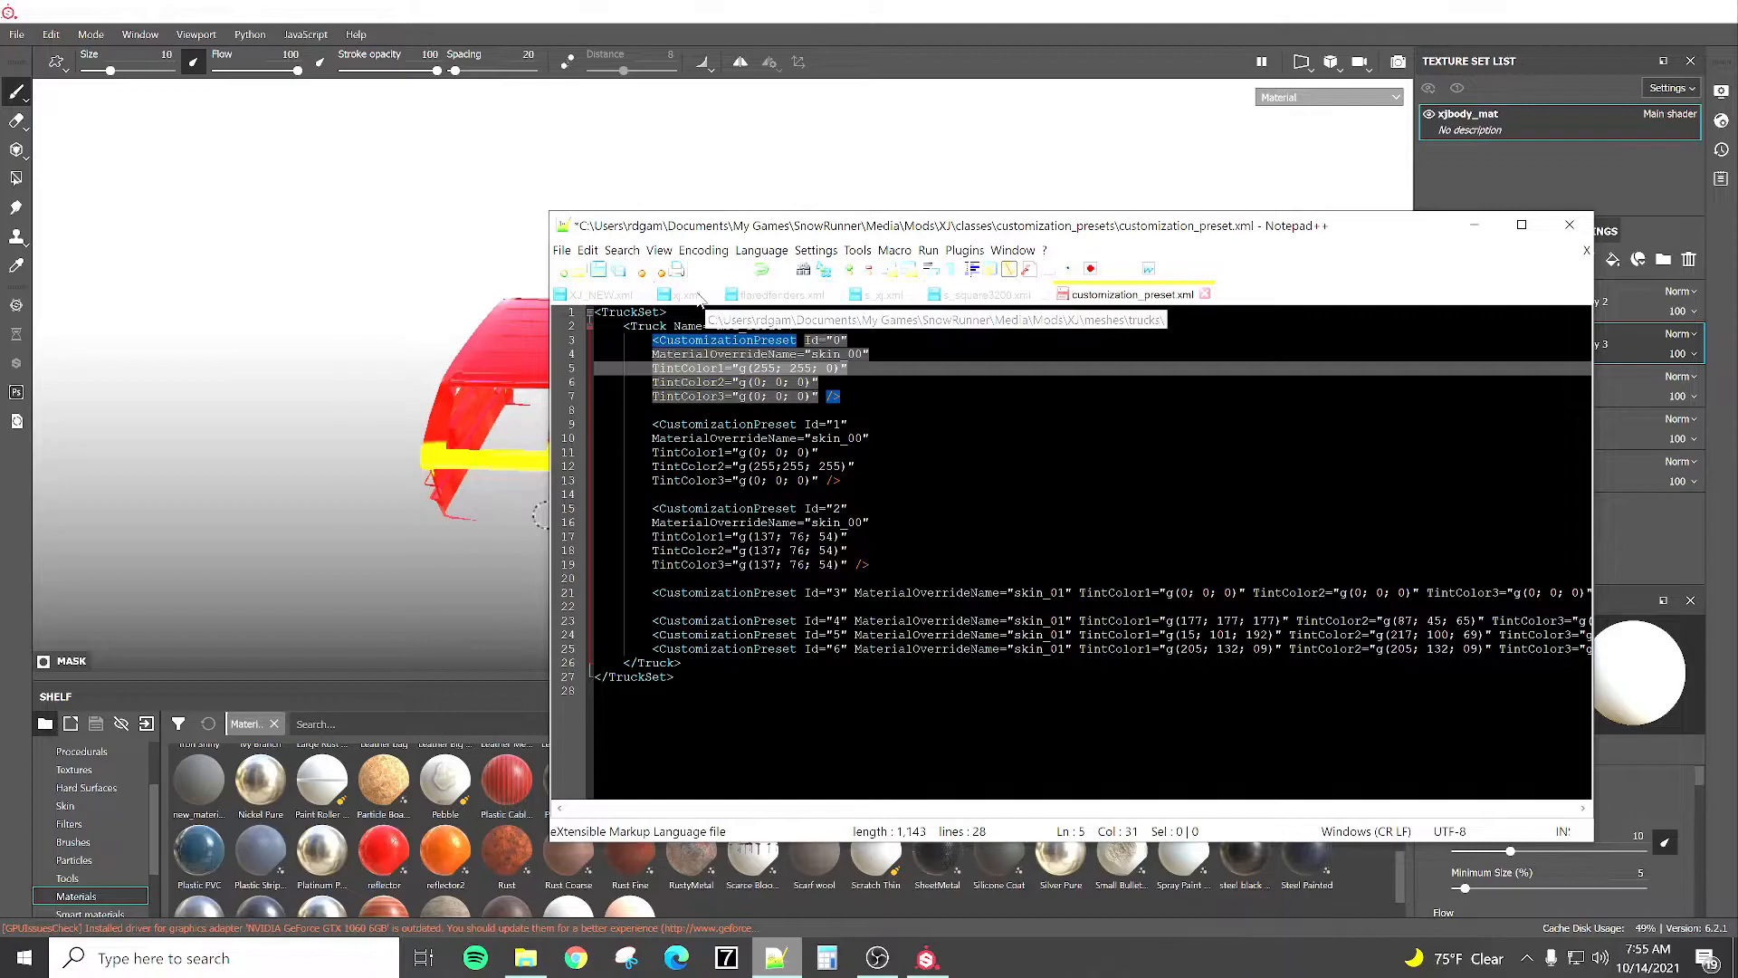
left_click(834, 295)
left_click(791, 295)
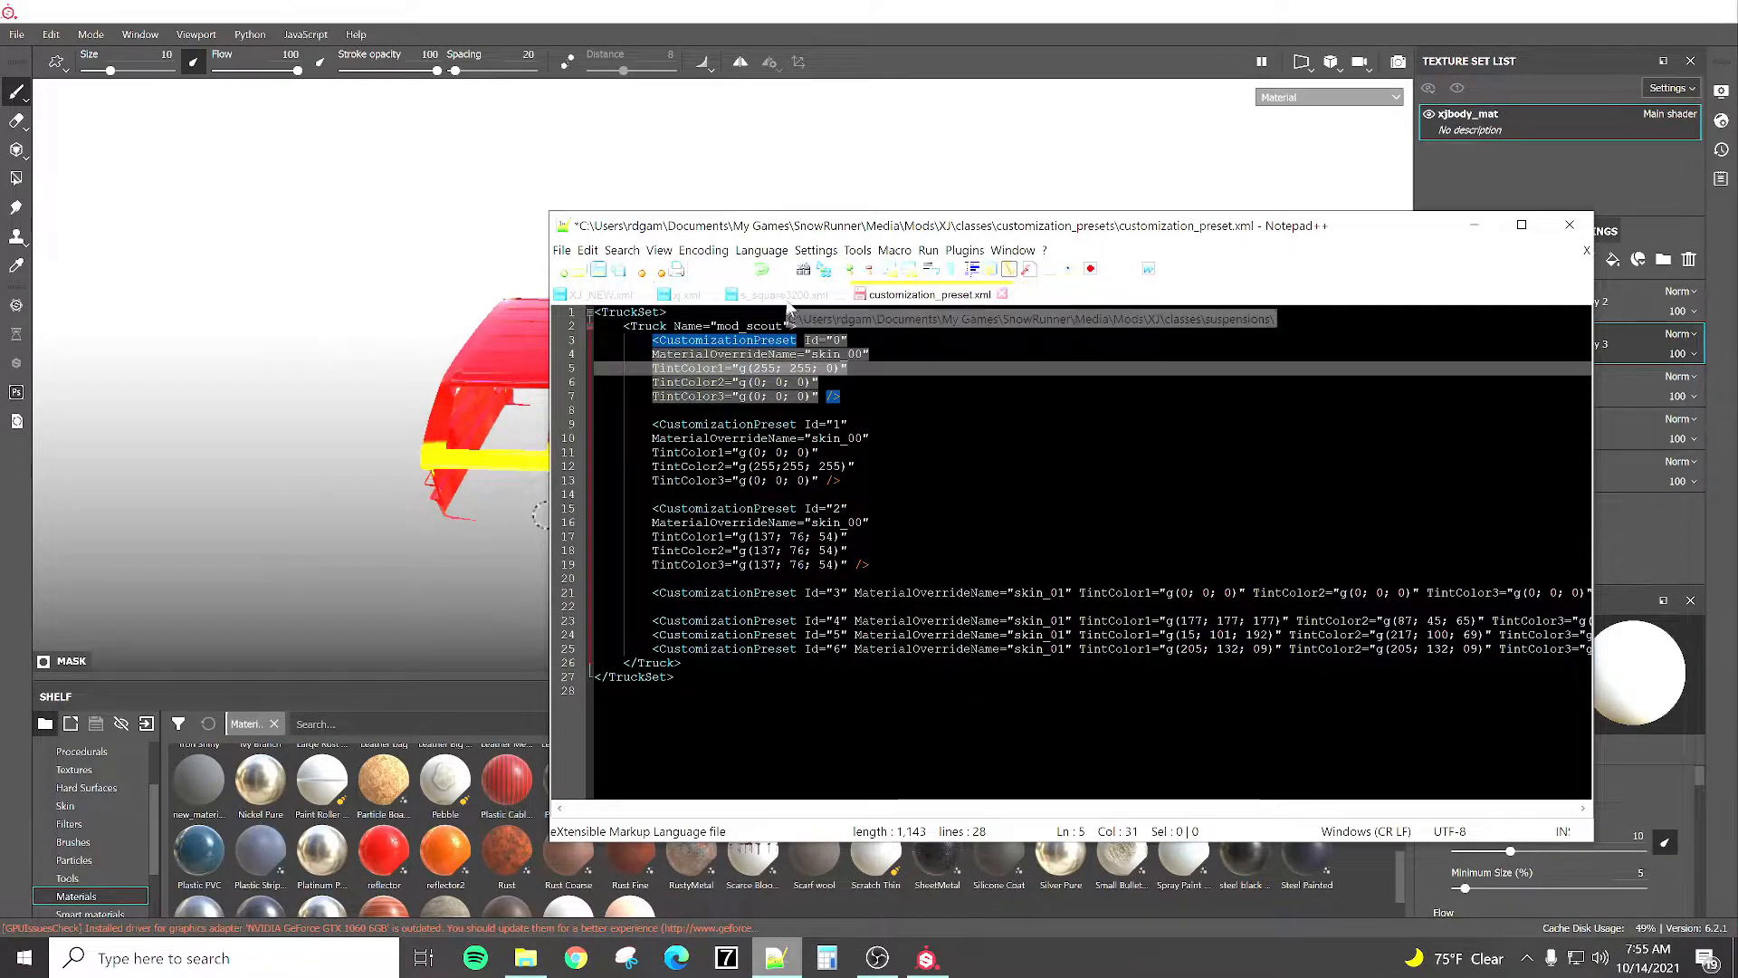
left_click(822, 297)
left_click(839, 295)
left_click(685, 296)
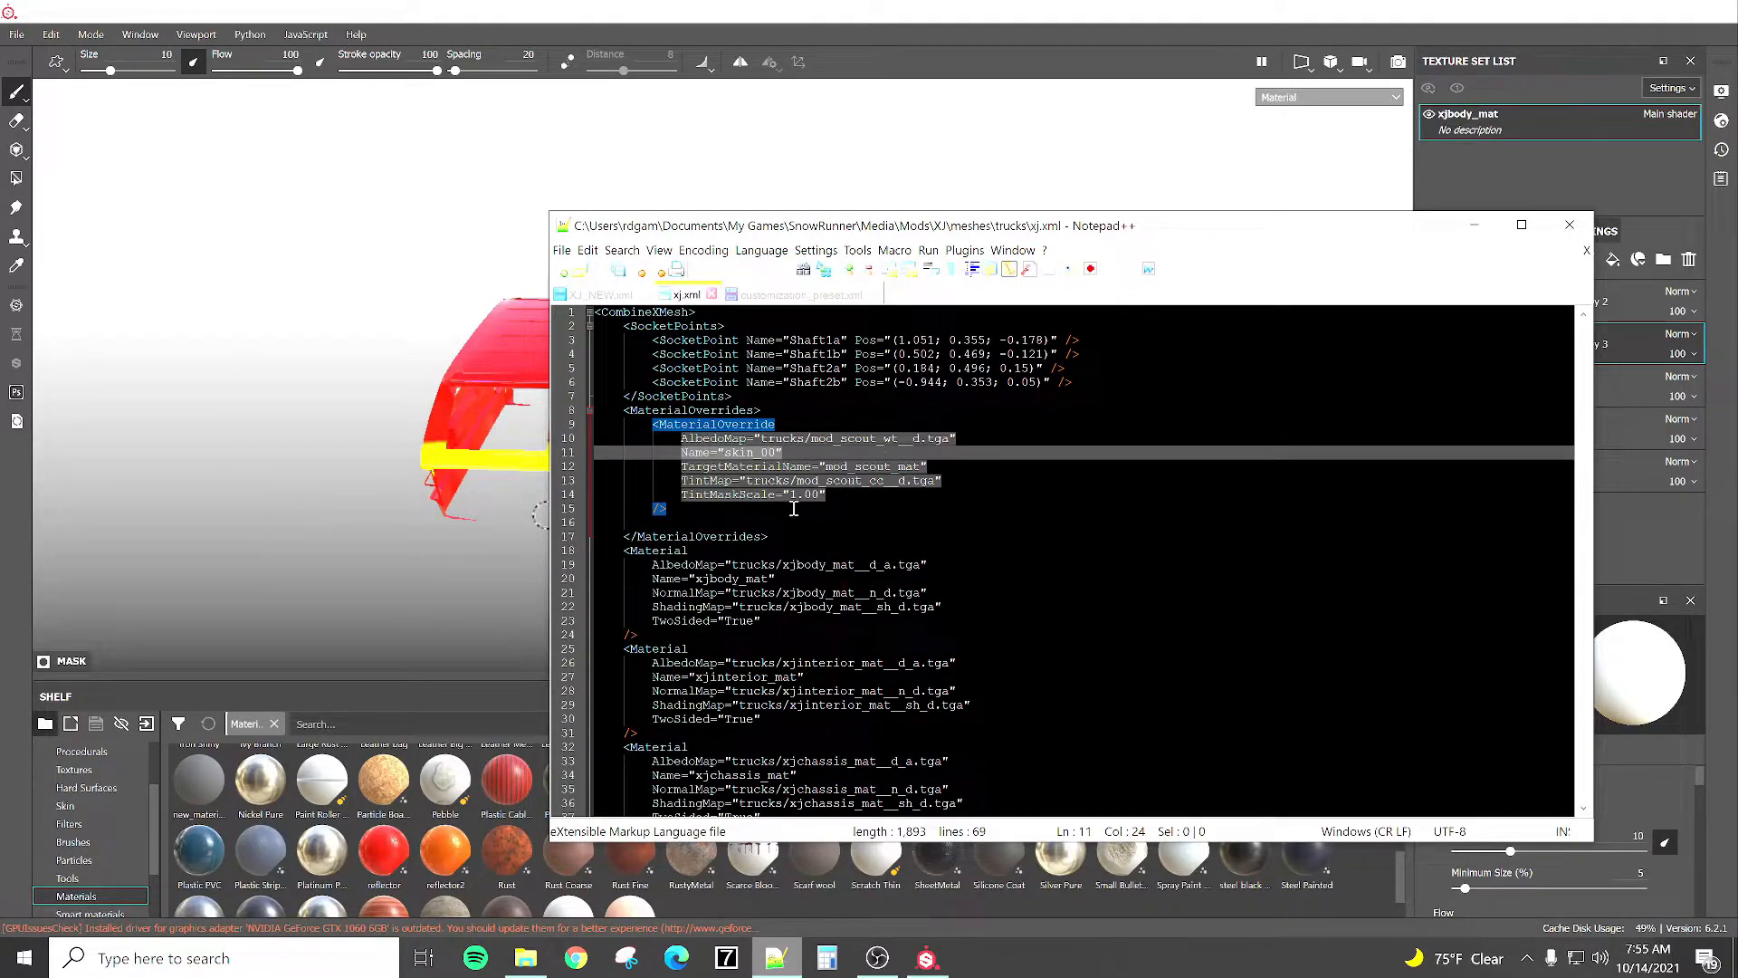
left_click_drag(653, 426, 703, 514)
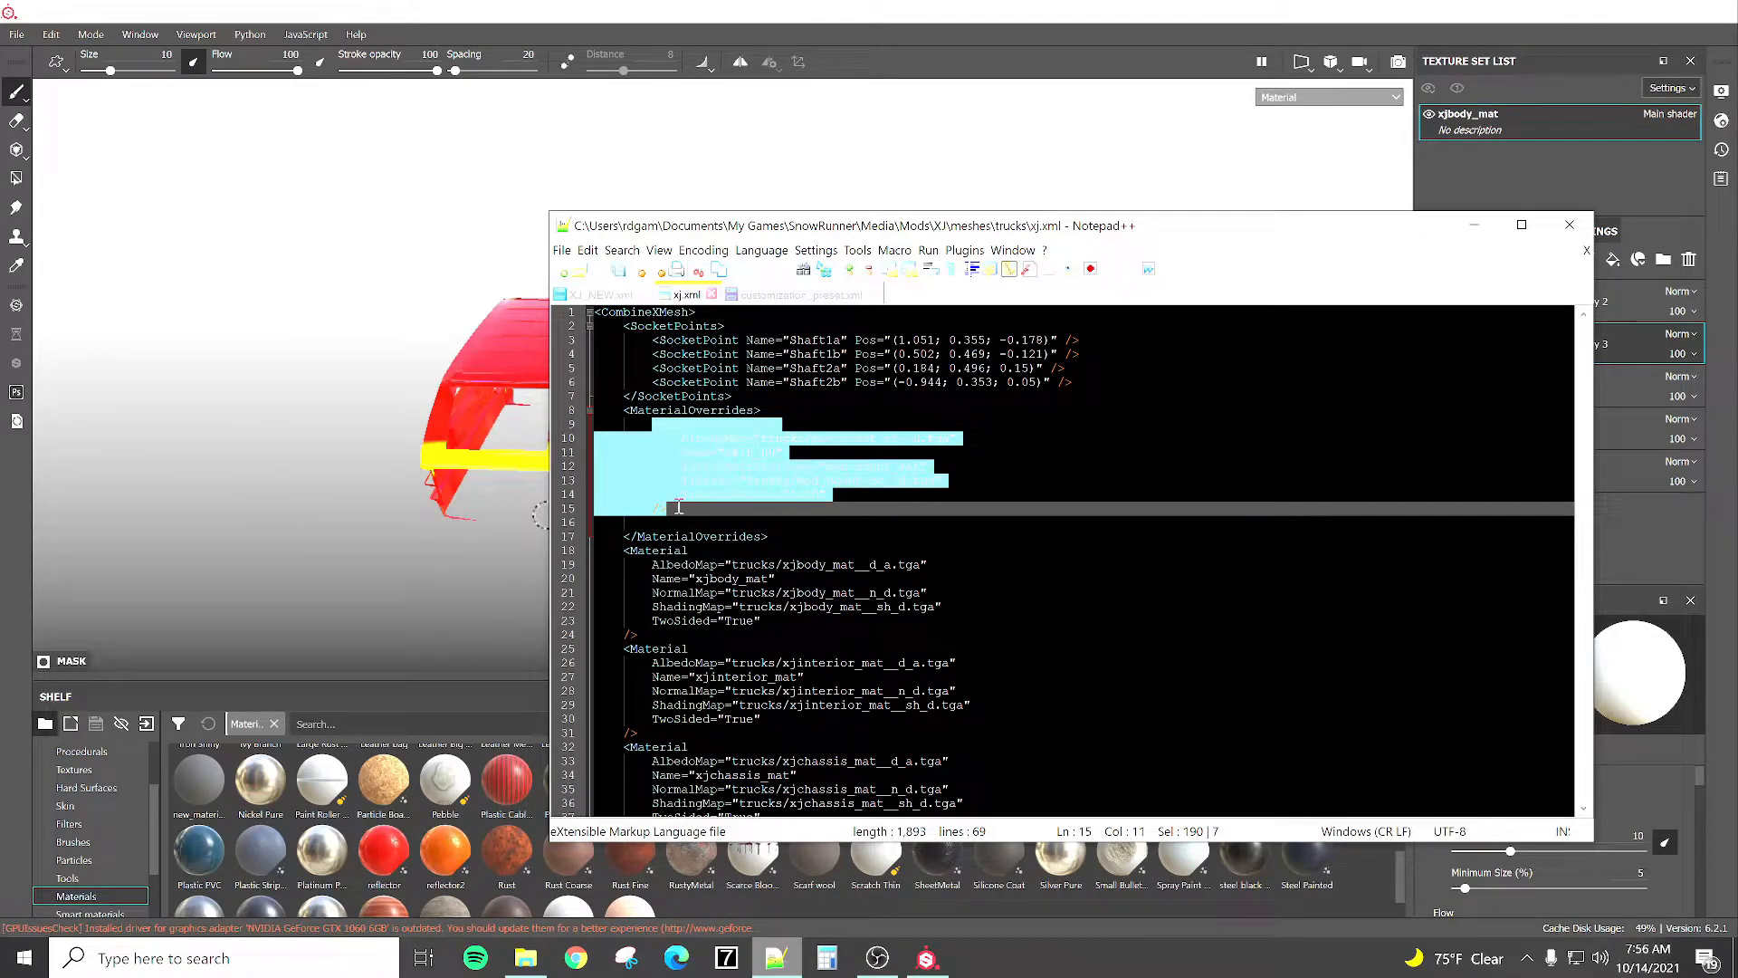
left_click(879, 448)
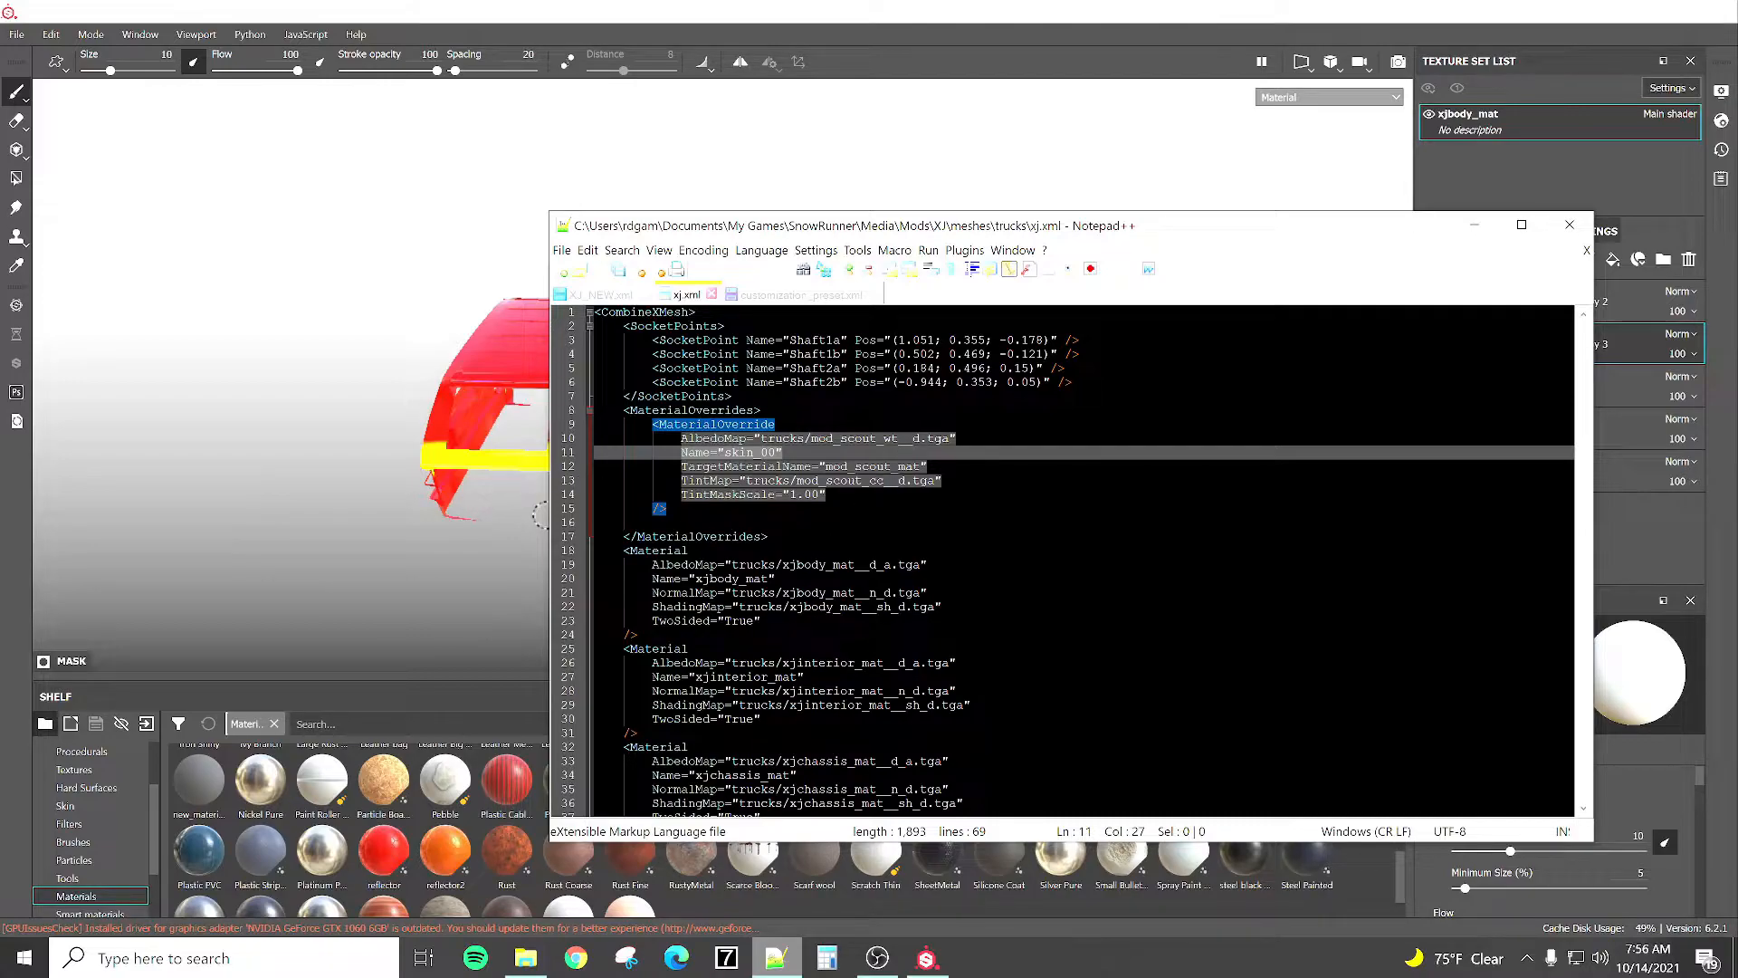
Return to Substance Painter and paint magenta and yellow patches on the roof through the masks of the matching color layers.
left_click(624, 9)
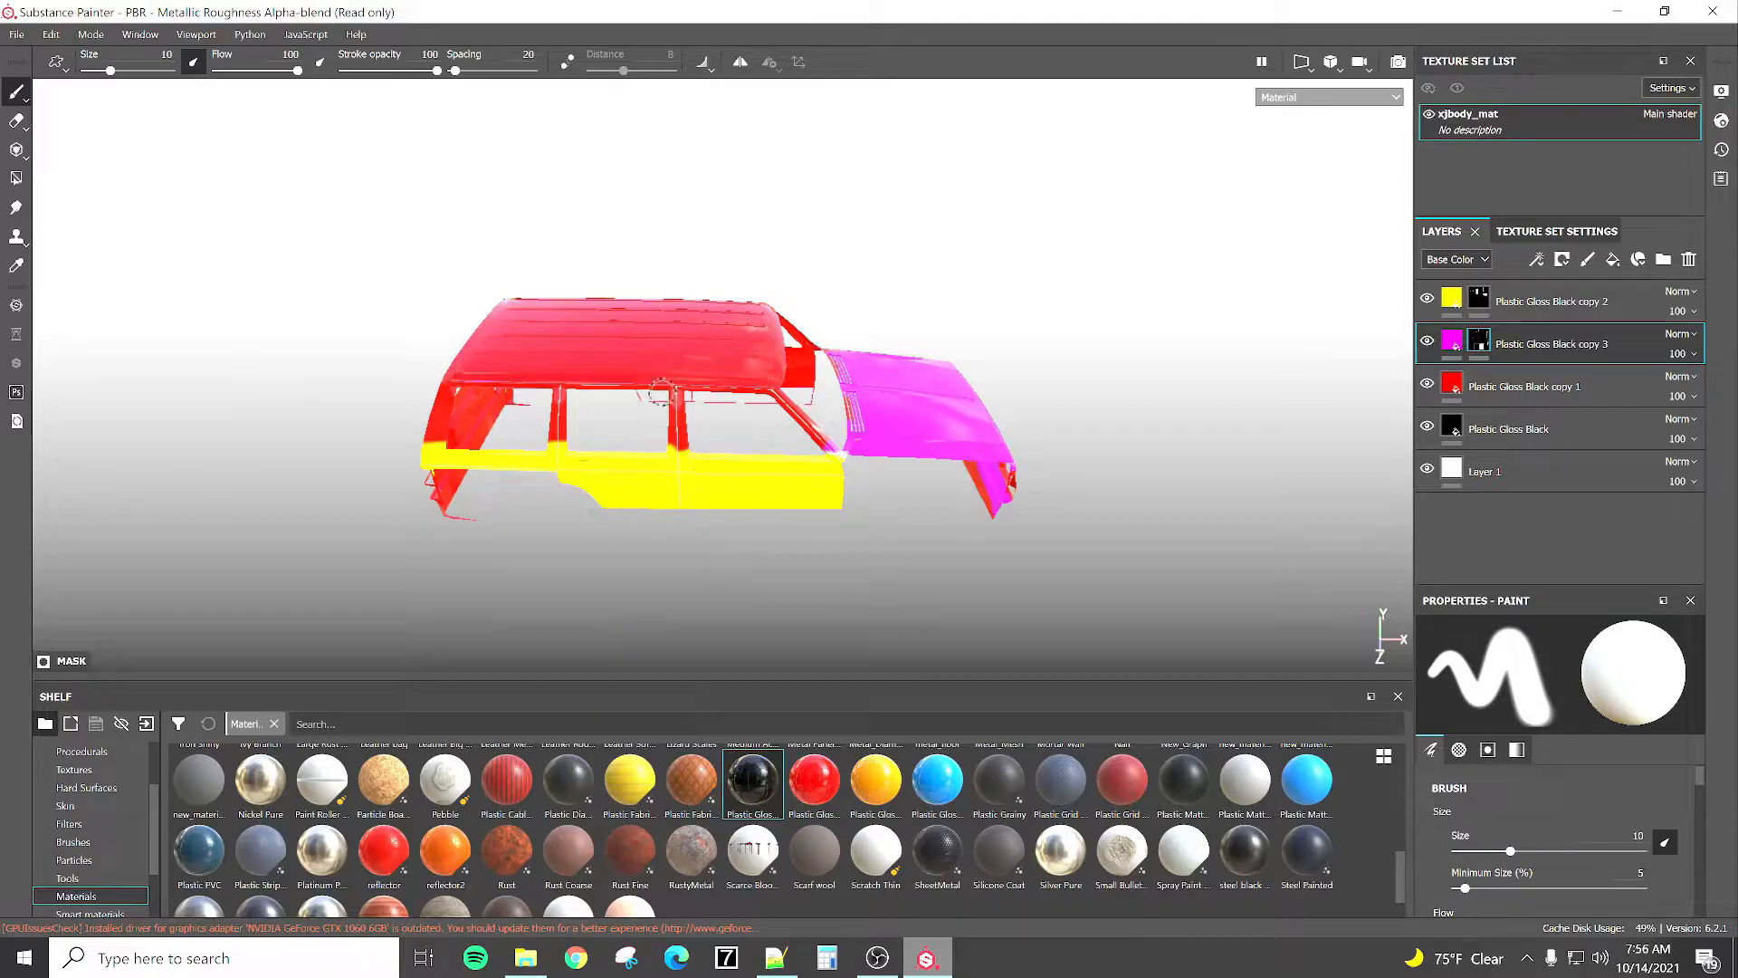
mouse_move(611, 373)
left_mouse_down()
mouse_move(756, 339)
mouse_move(743, 370)
mouse_move(766, 372)
left_mouse_up()
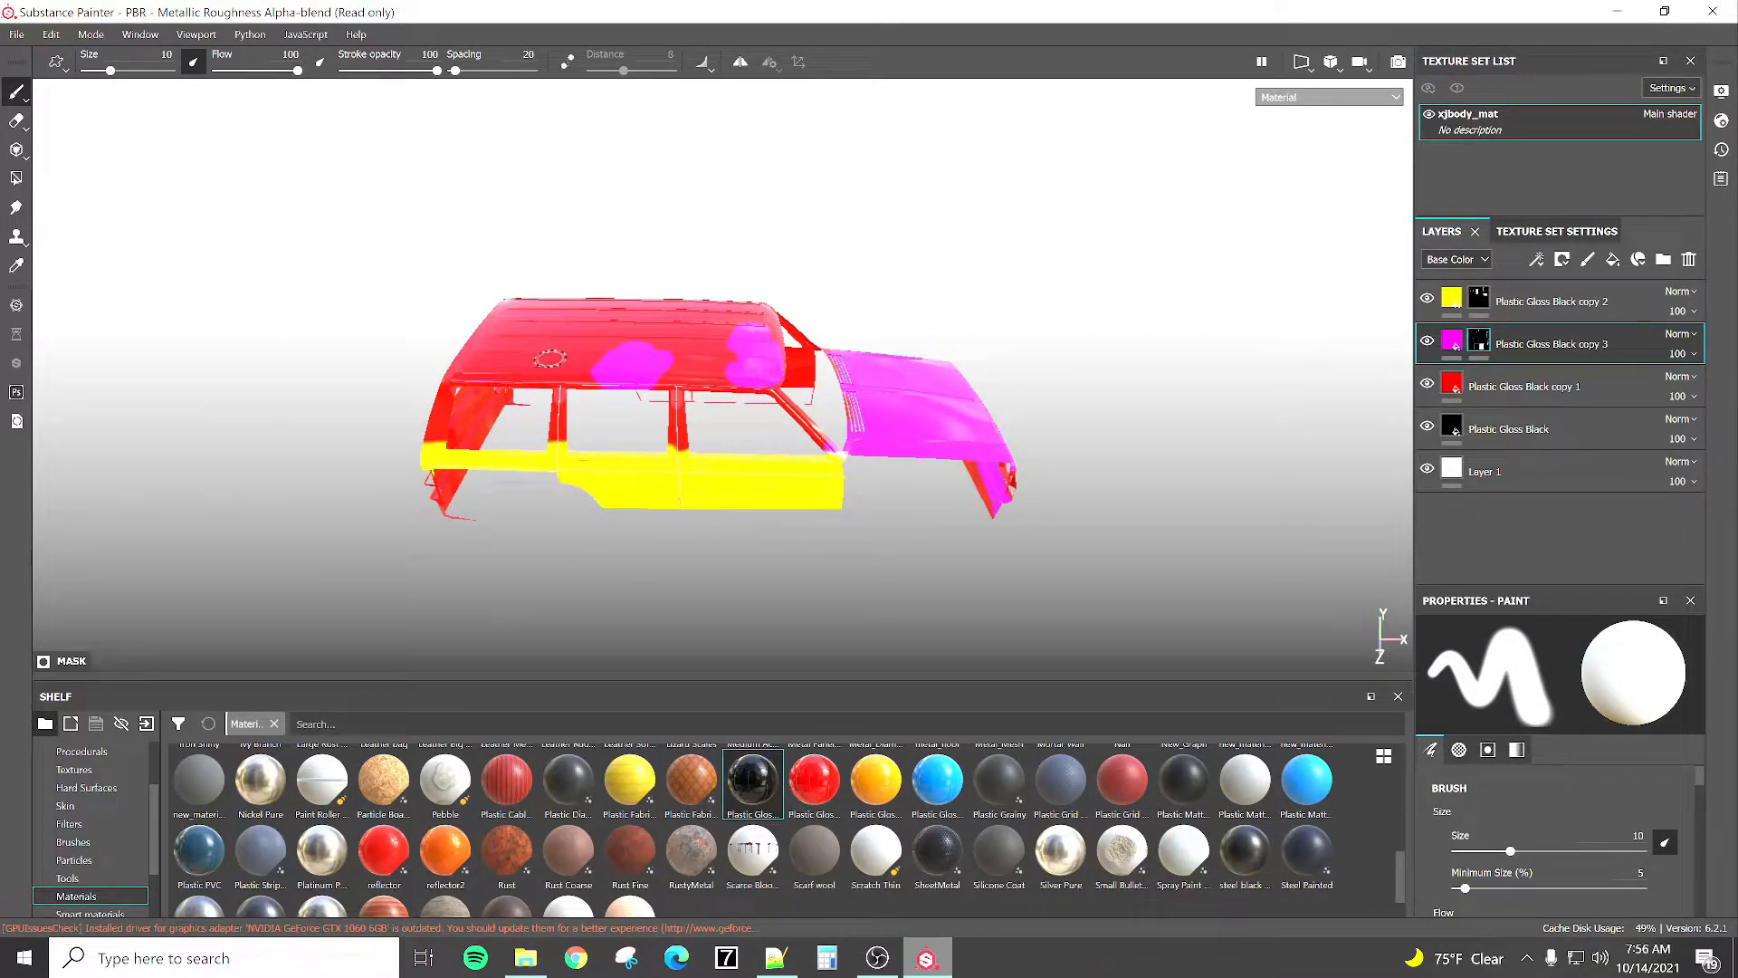
left_click_drag(502, 357, 502, 371)
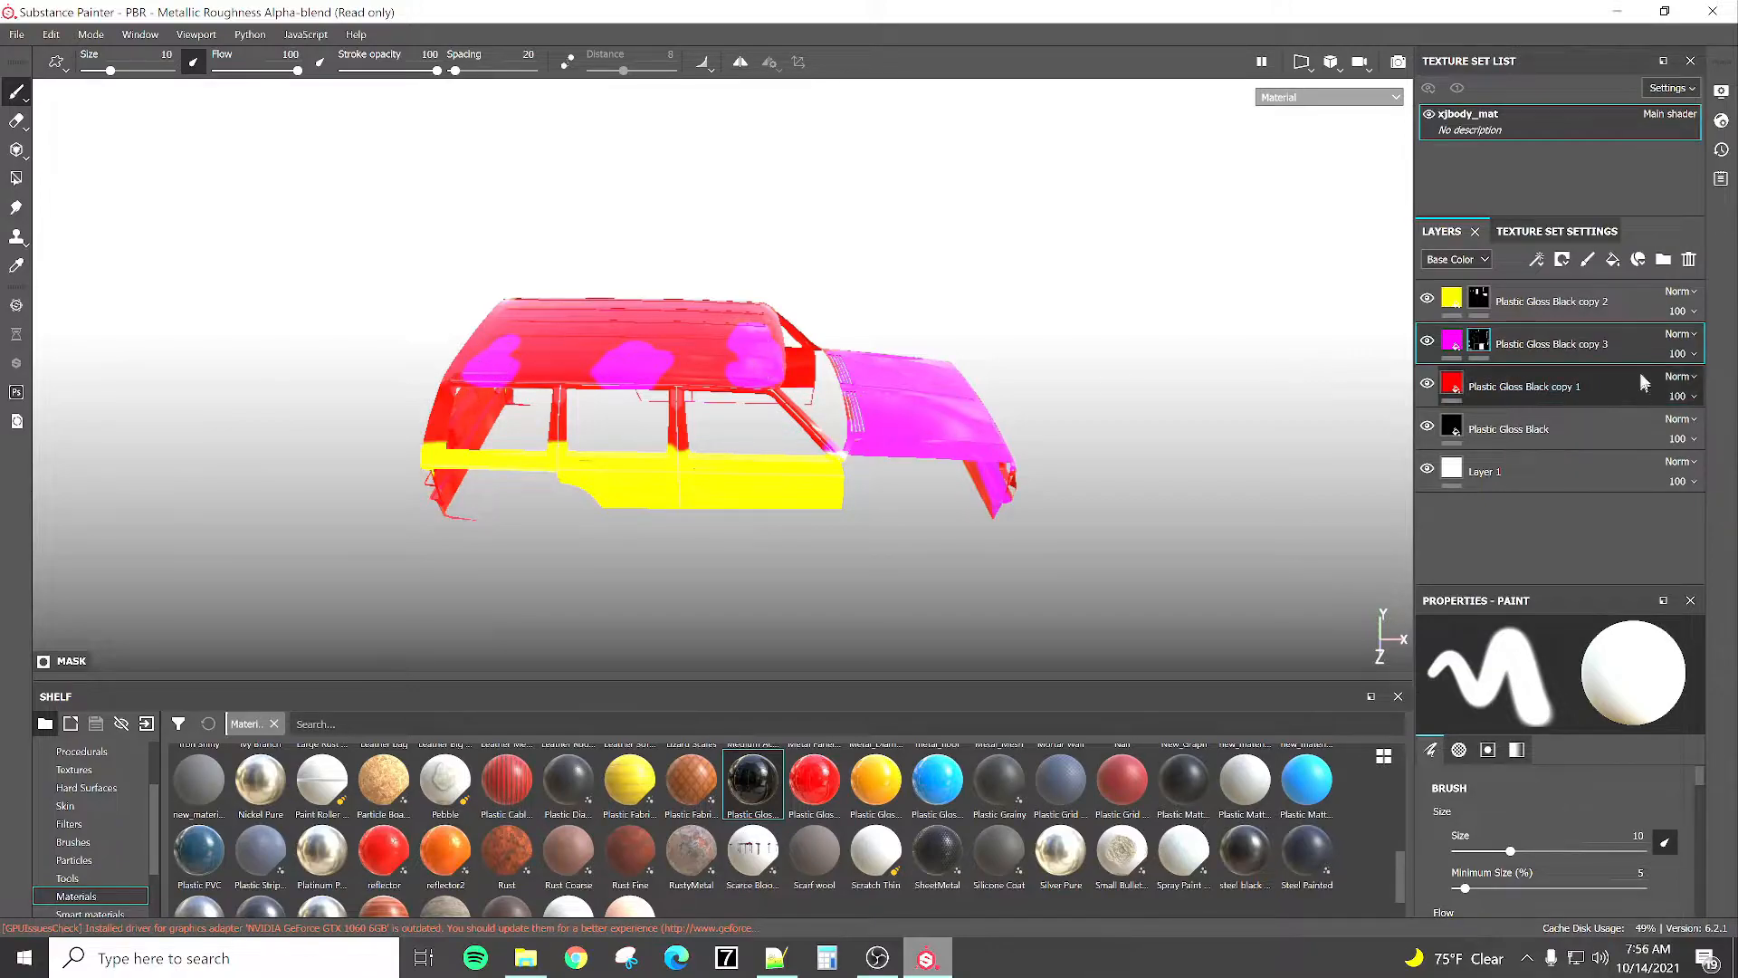
left_click(1530, 303)
mouse_move(614, 374)
left_mouse_down()
mouse_move(572, 373)
mouse_move(556, 351)
mouse_move(598, 305)
mouse_move(617, 311)
mouse_move(598, 308)
left_mouse_up()
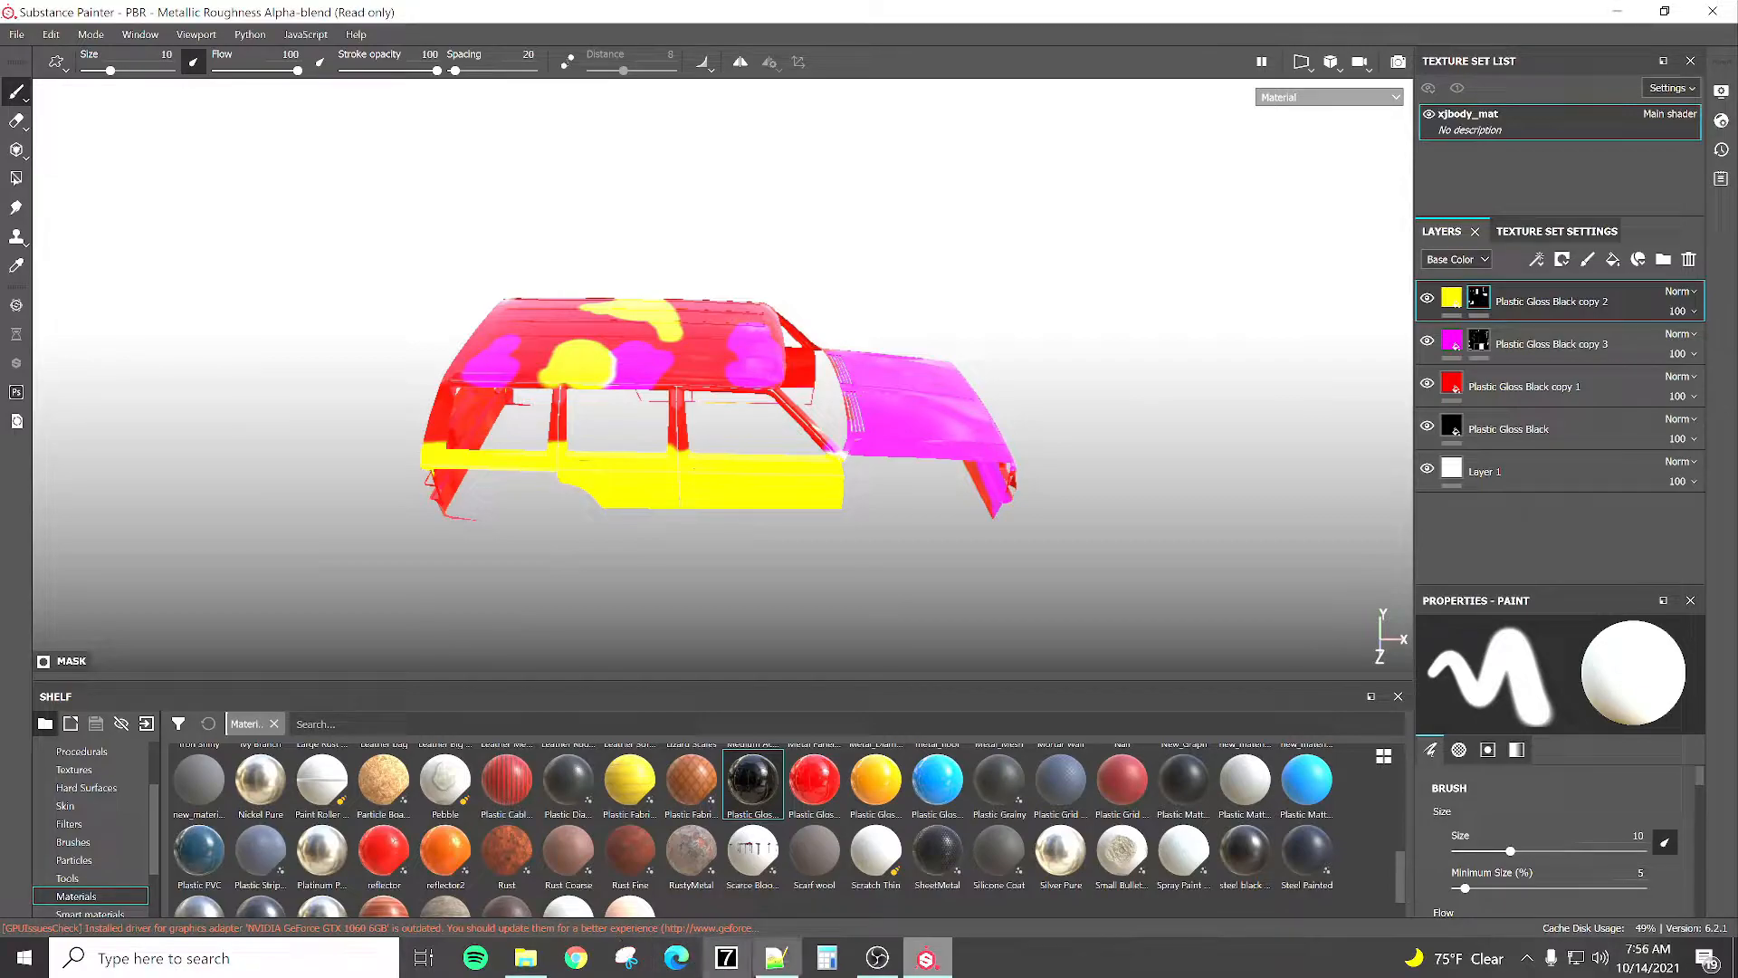
Check xj.xml once more, minimize Notepad++, and export the body textures to the texture dump folder with the Snowrunner_colorchange template.
left_click(775, 958)
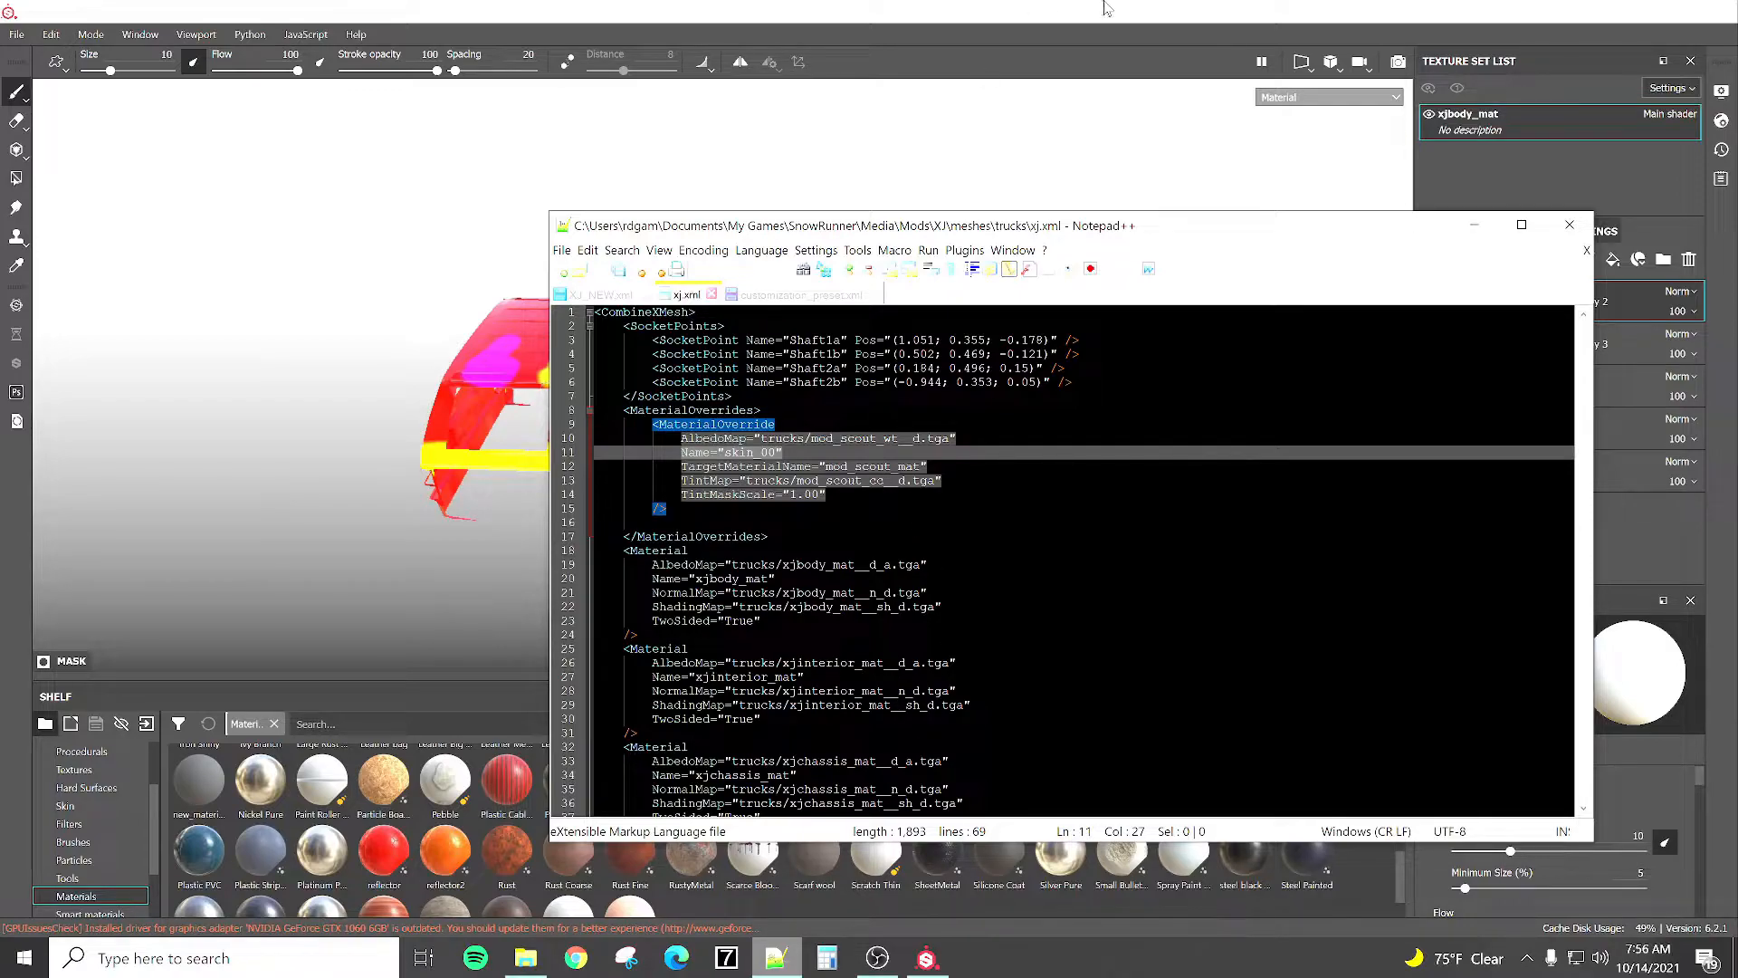
left_click(1474, 225)
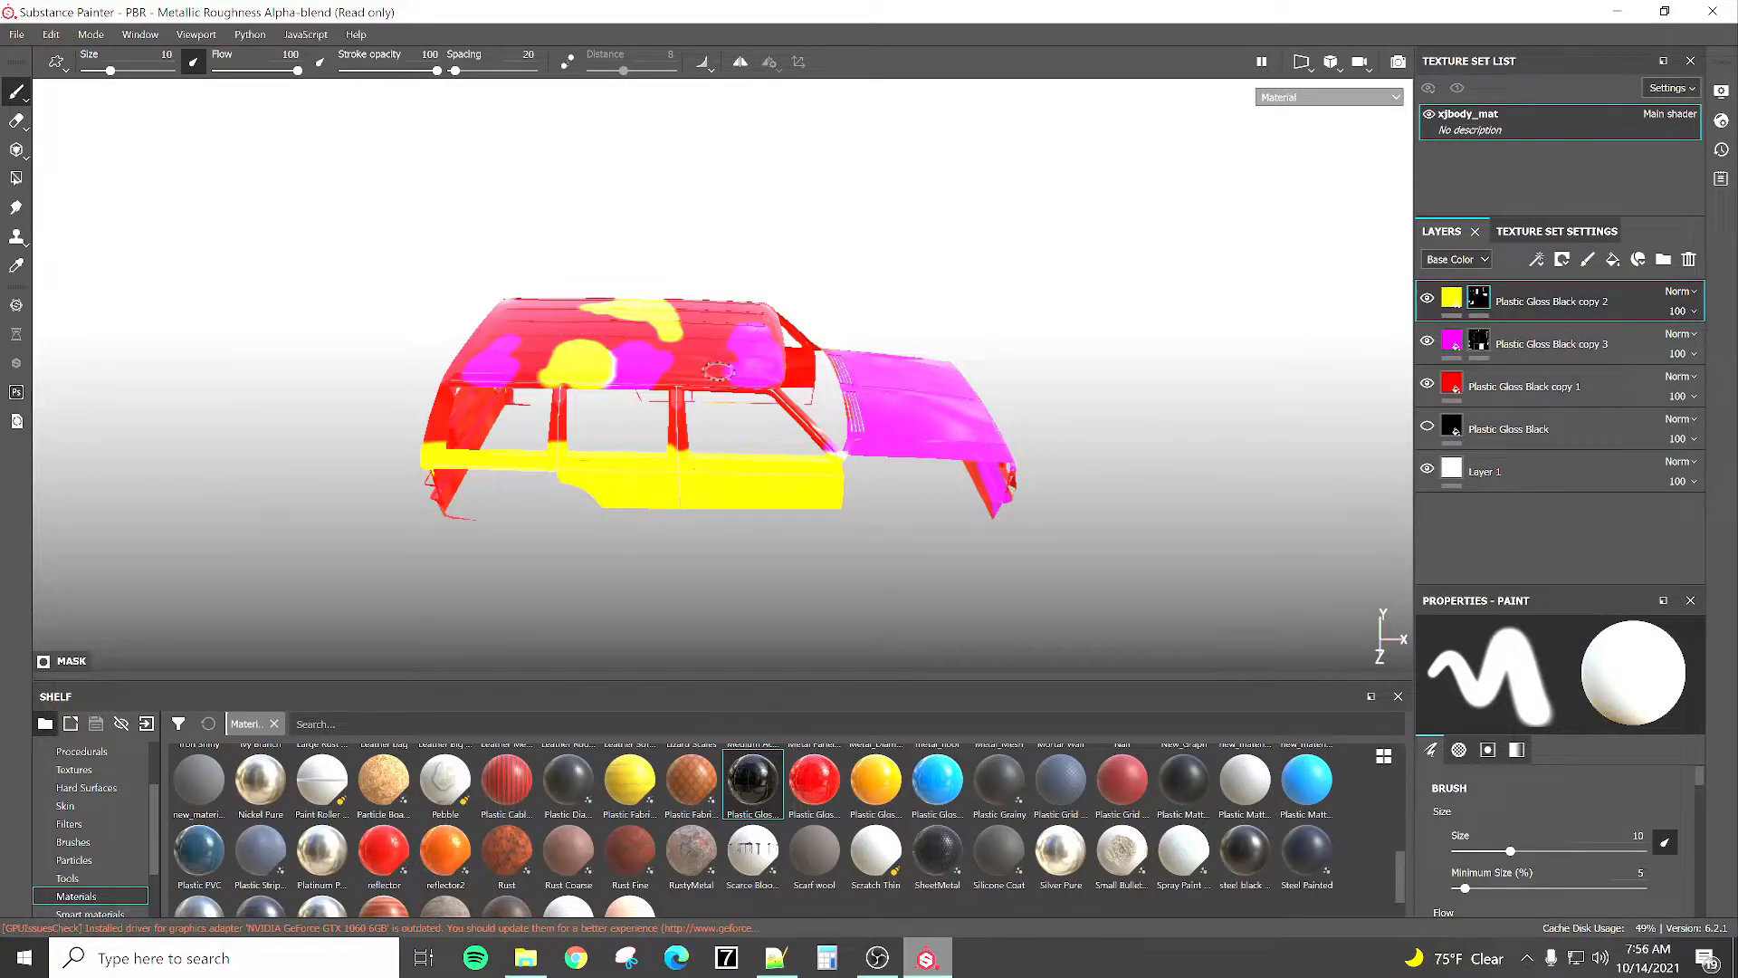
left_click(22, 33)
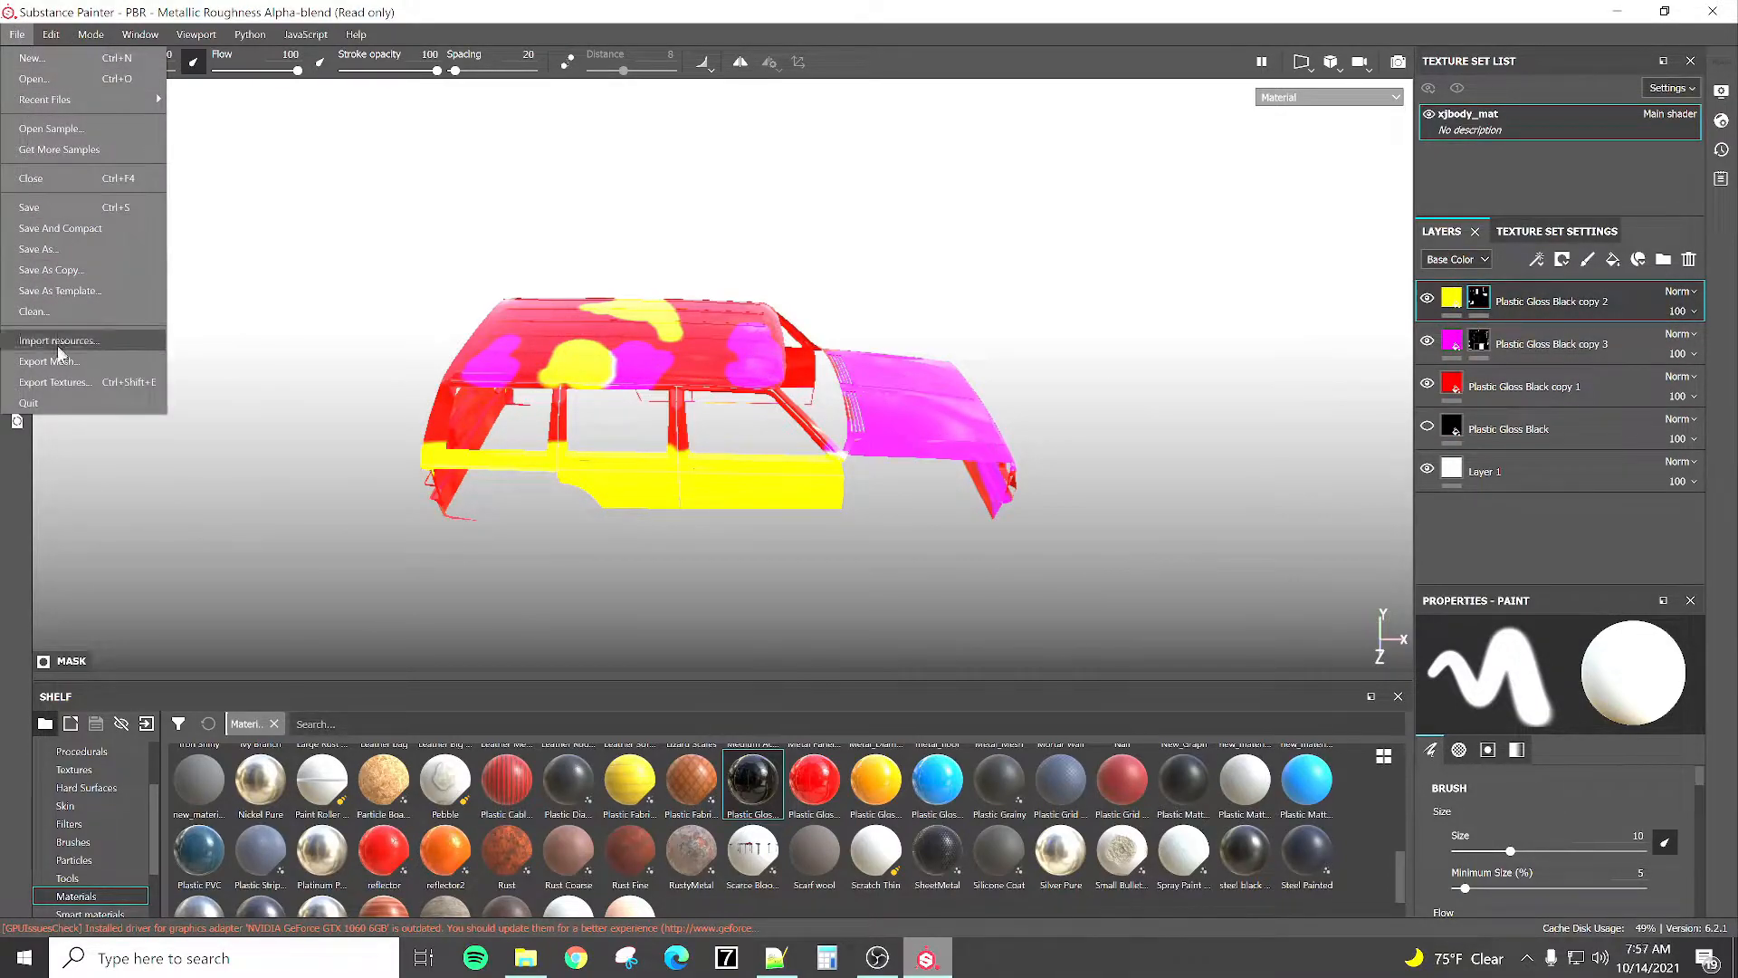
left_click(55, 378)
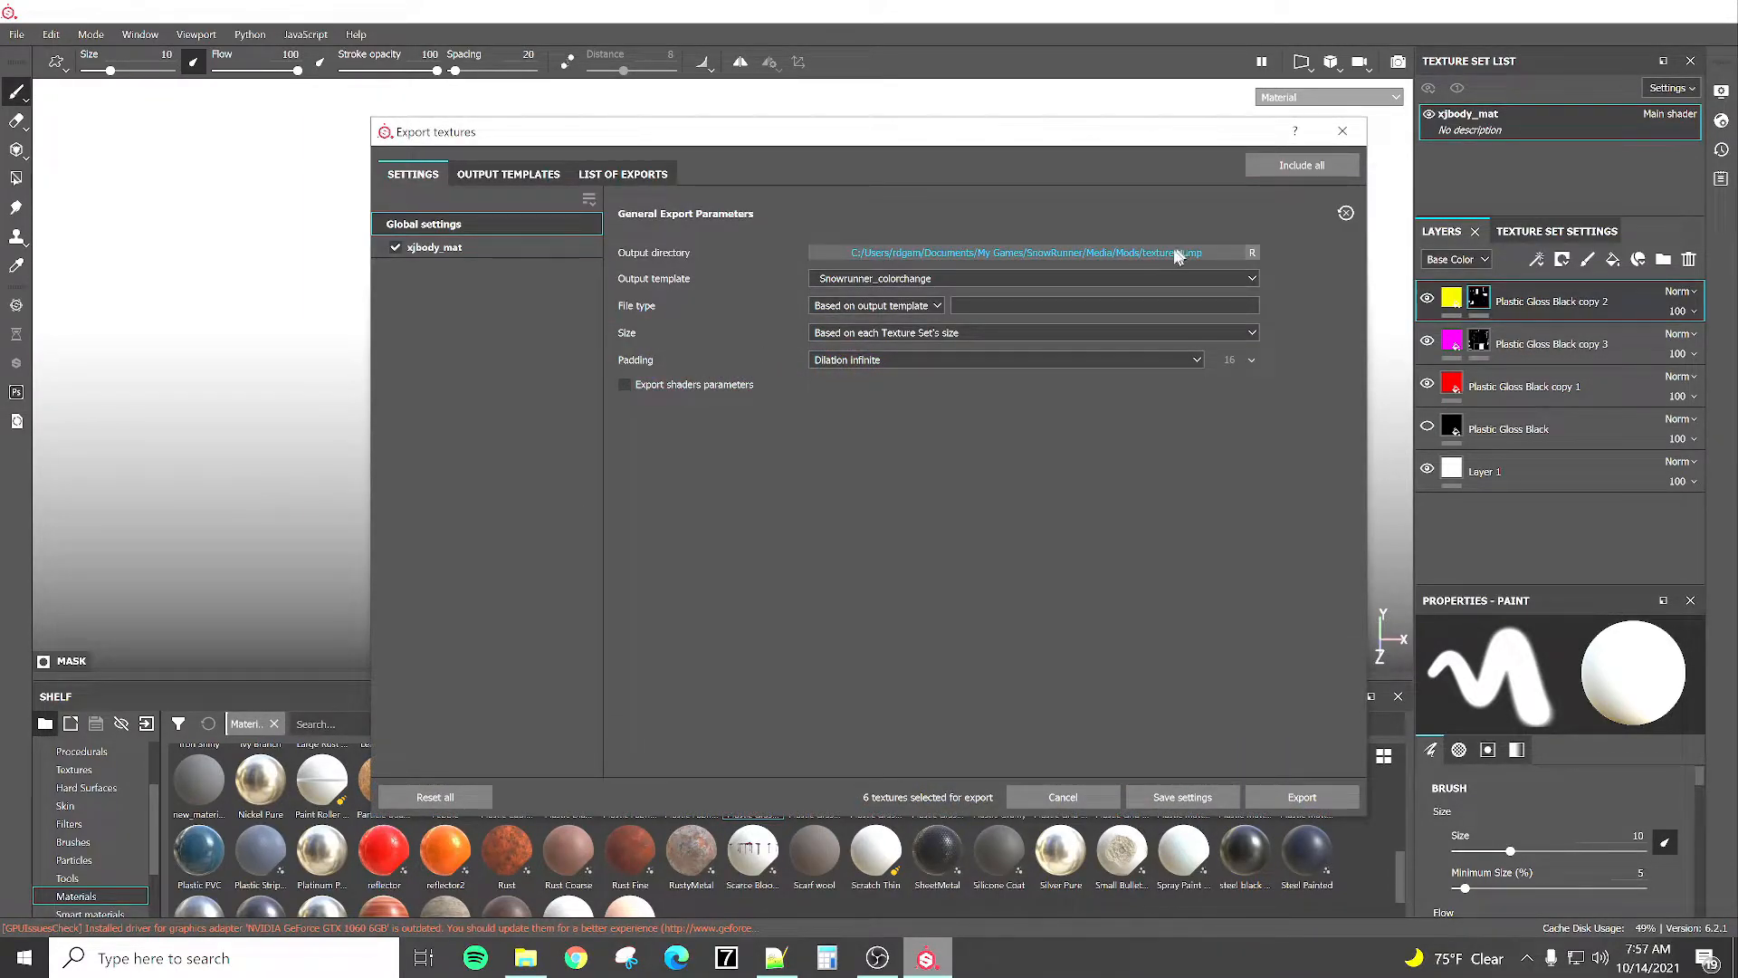
left_click(1273, 796)
left_click(1198, 804)
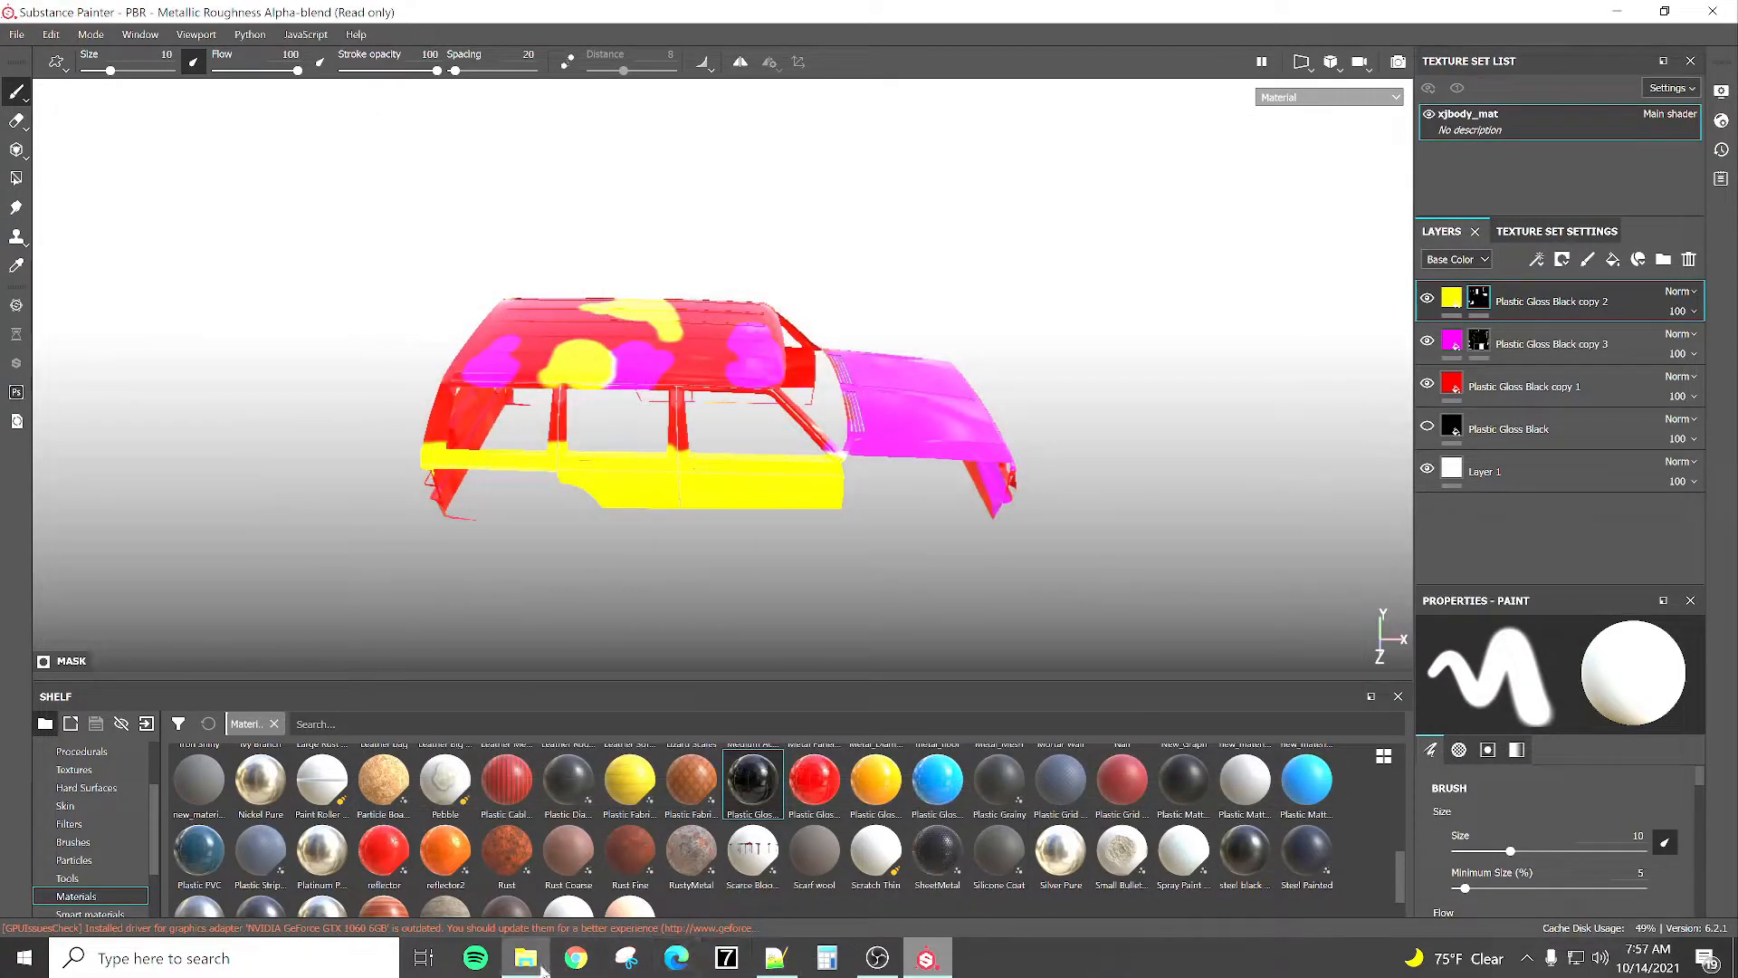
Open the Mods/texture dump folder in File Explorer and delete every exported xjbody_mat texture except the cc and wt files.
left_click(534, 959)
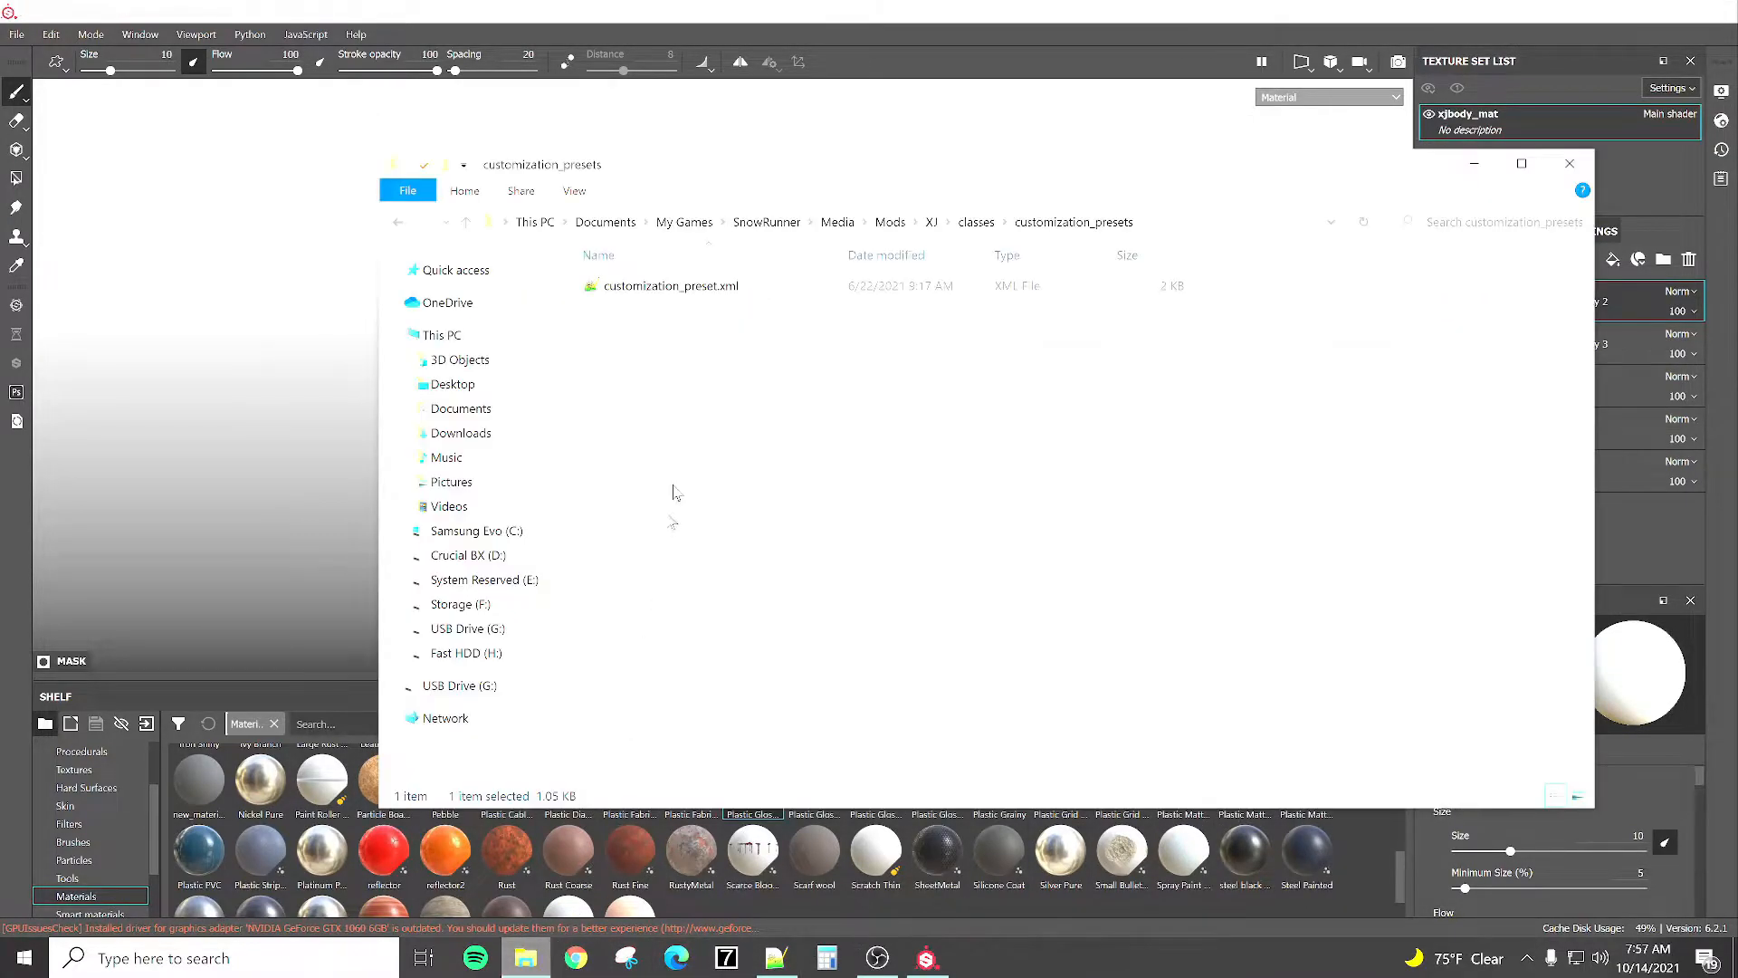
left_click(890, 222)
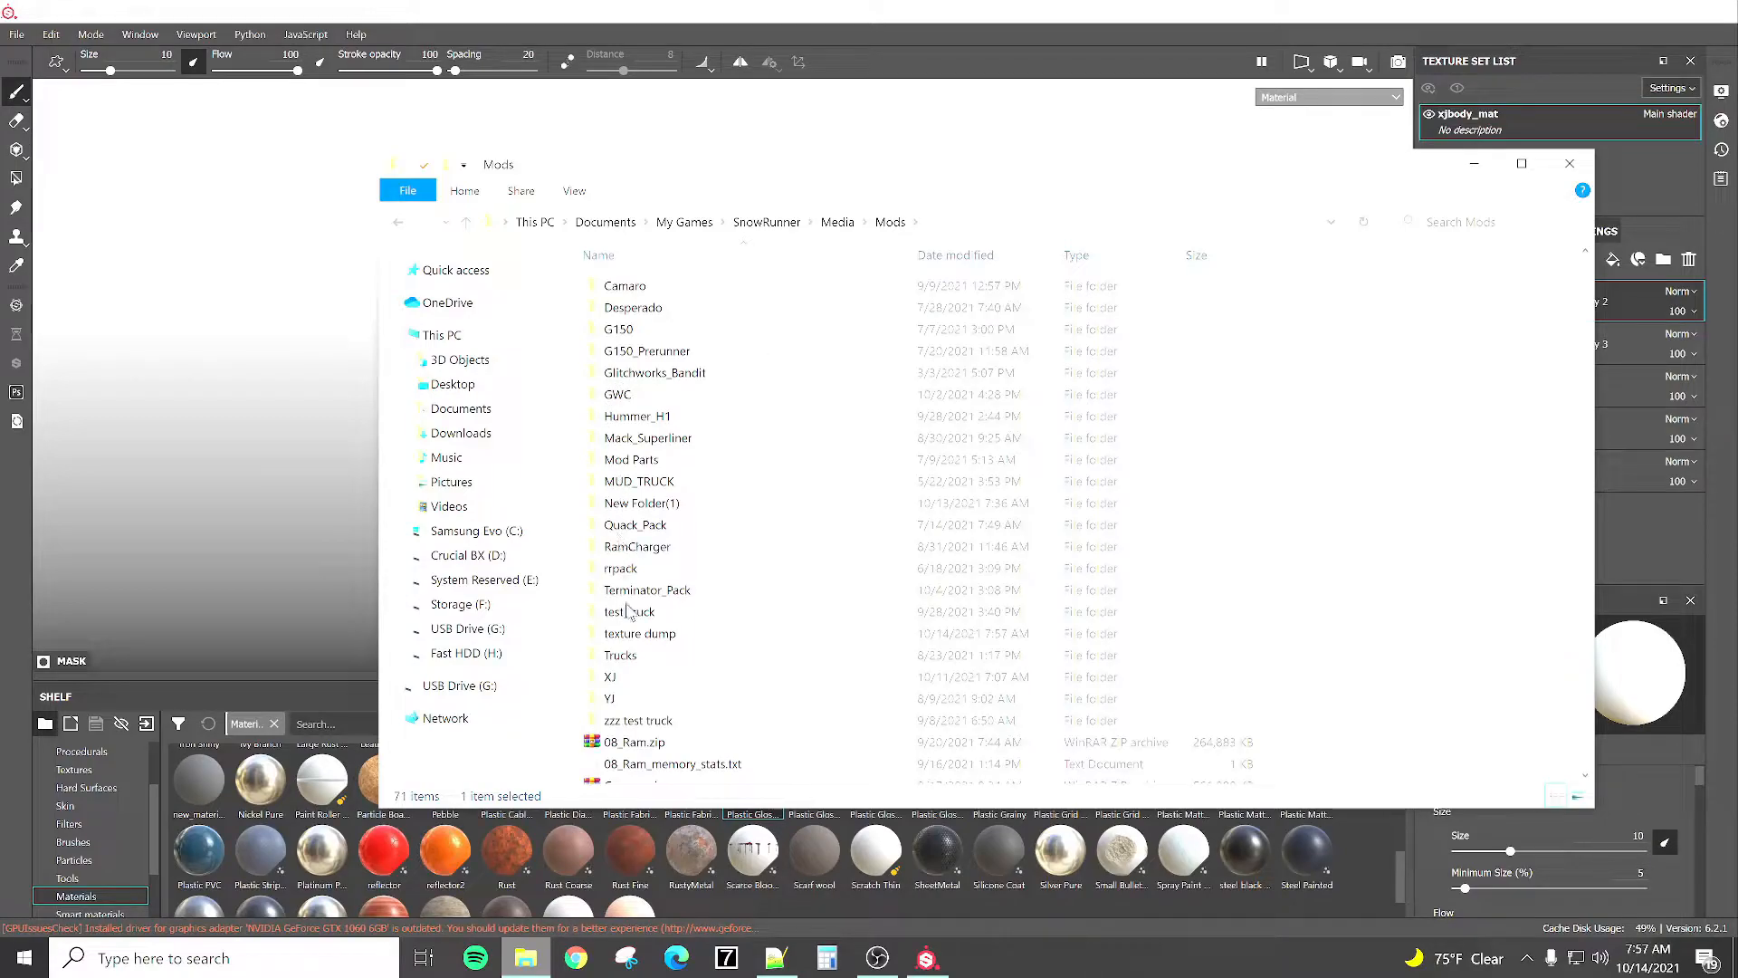
double_click(648, 632)
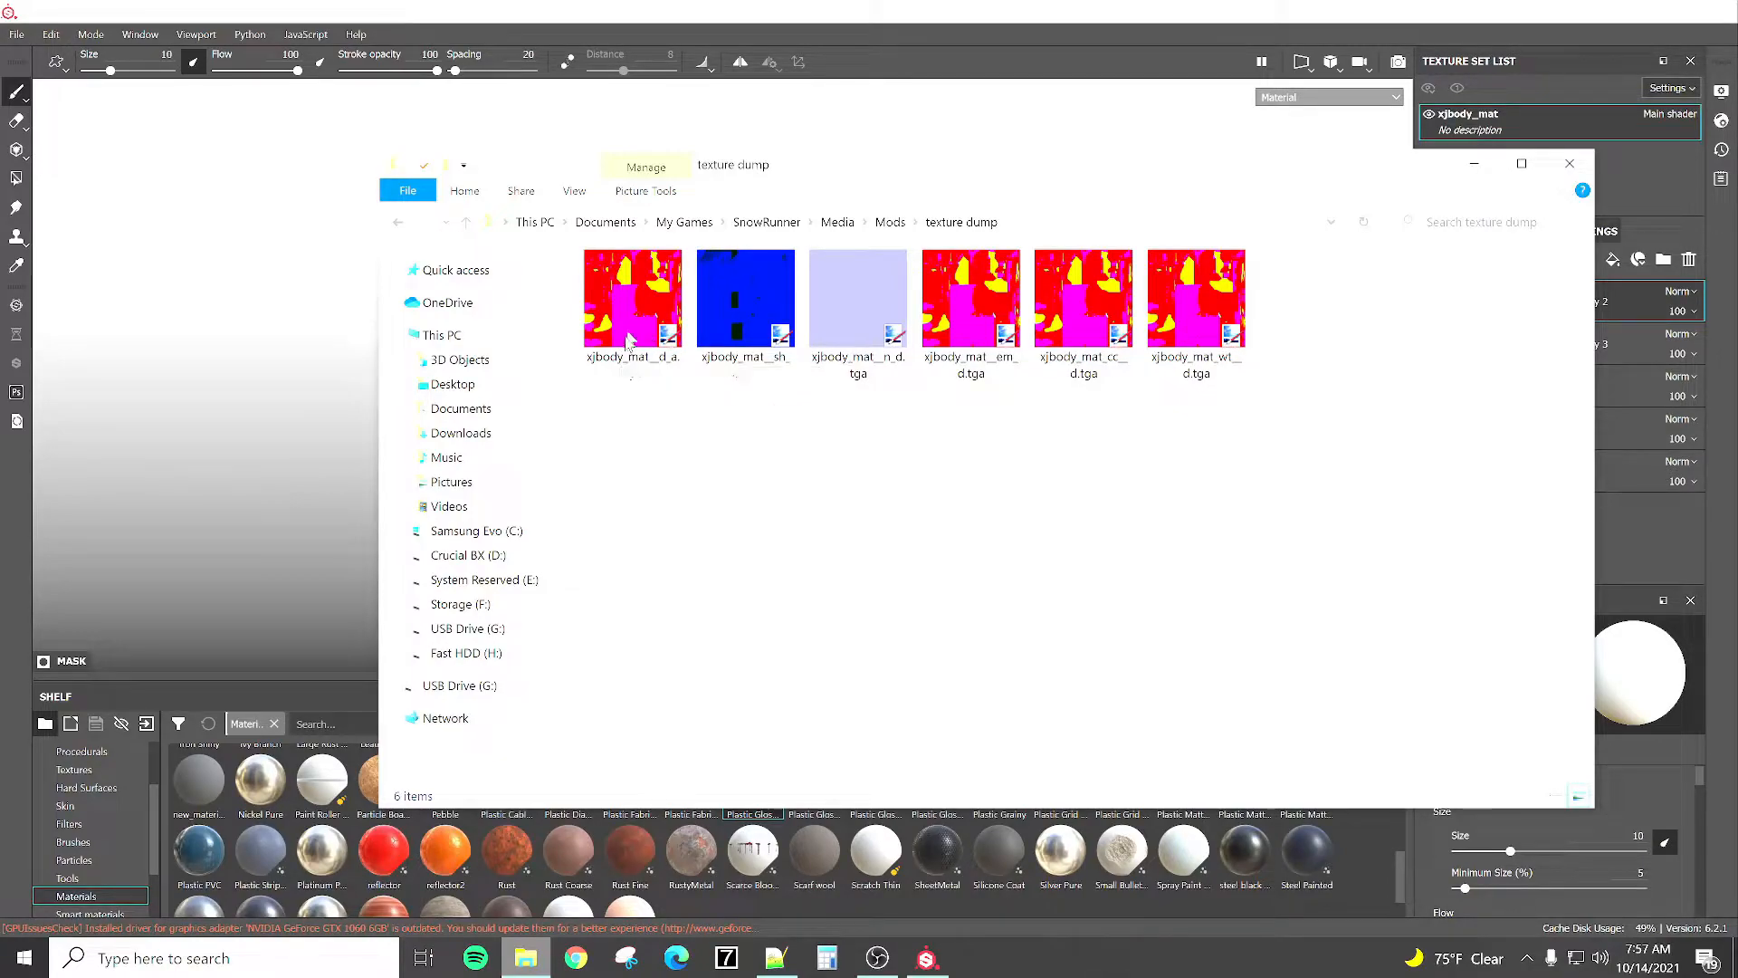
left_click_drag(680, 456, 827, 327)
key("Delete")
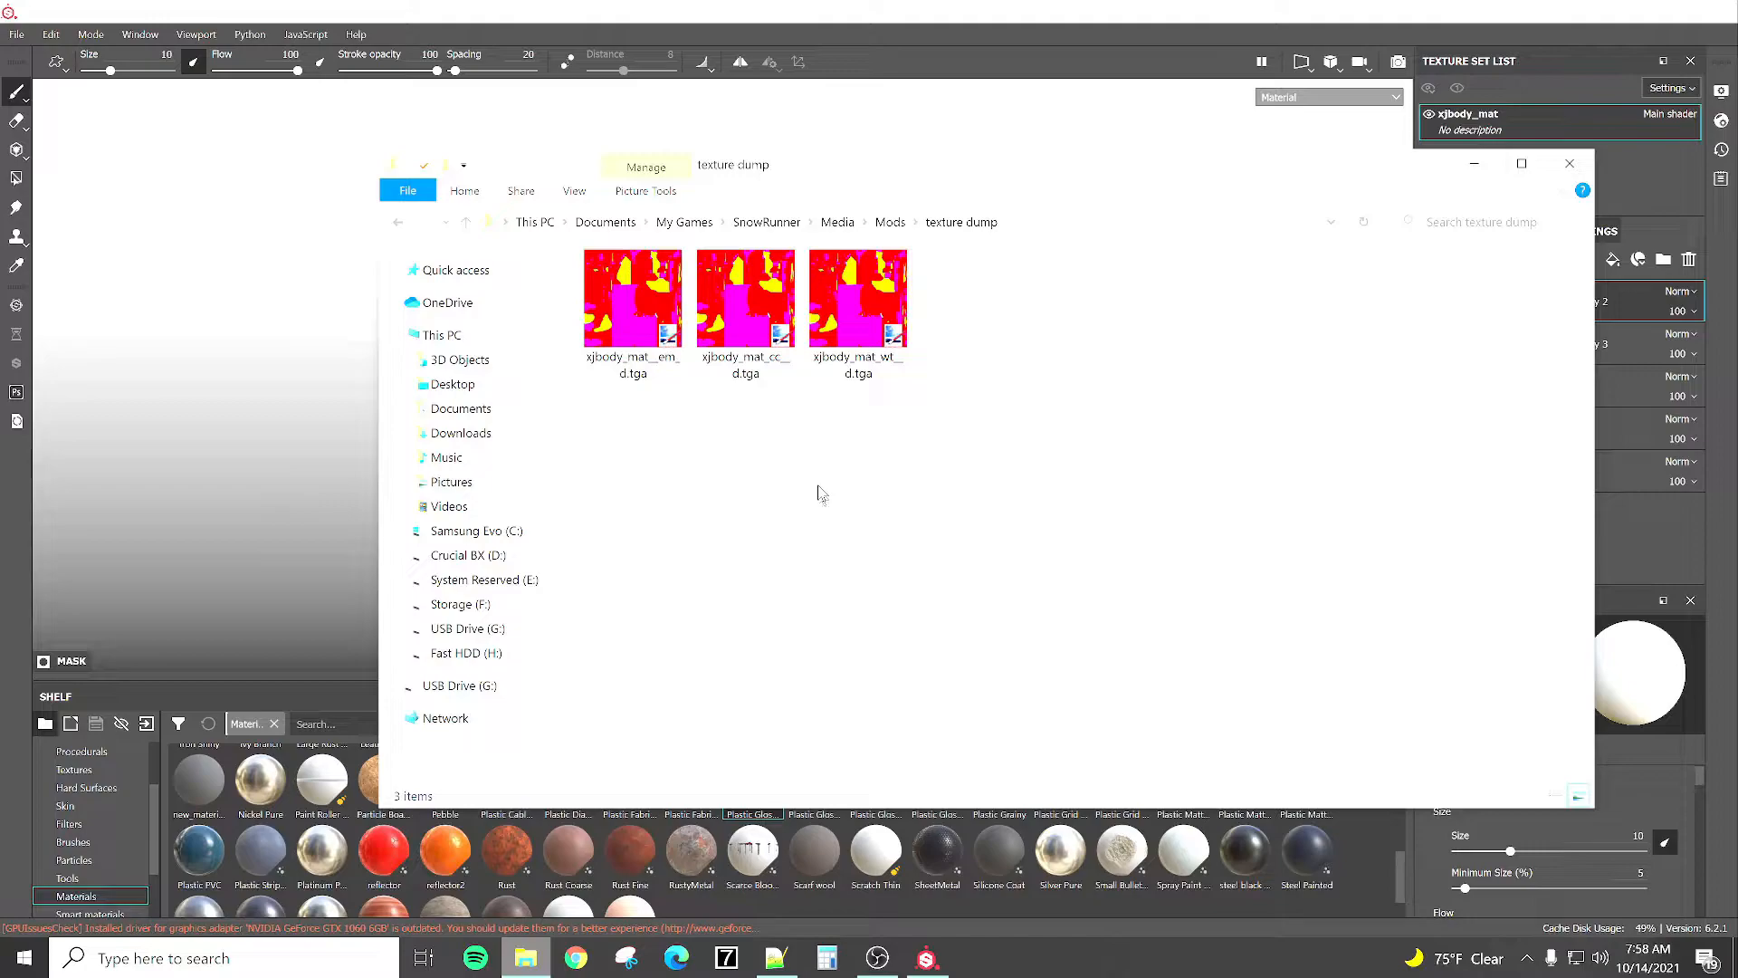
left_click(638, 342)
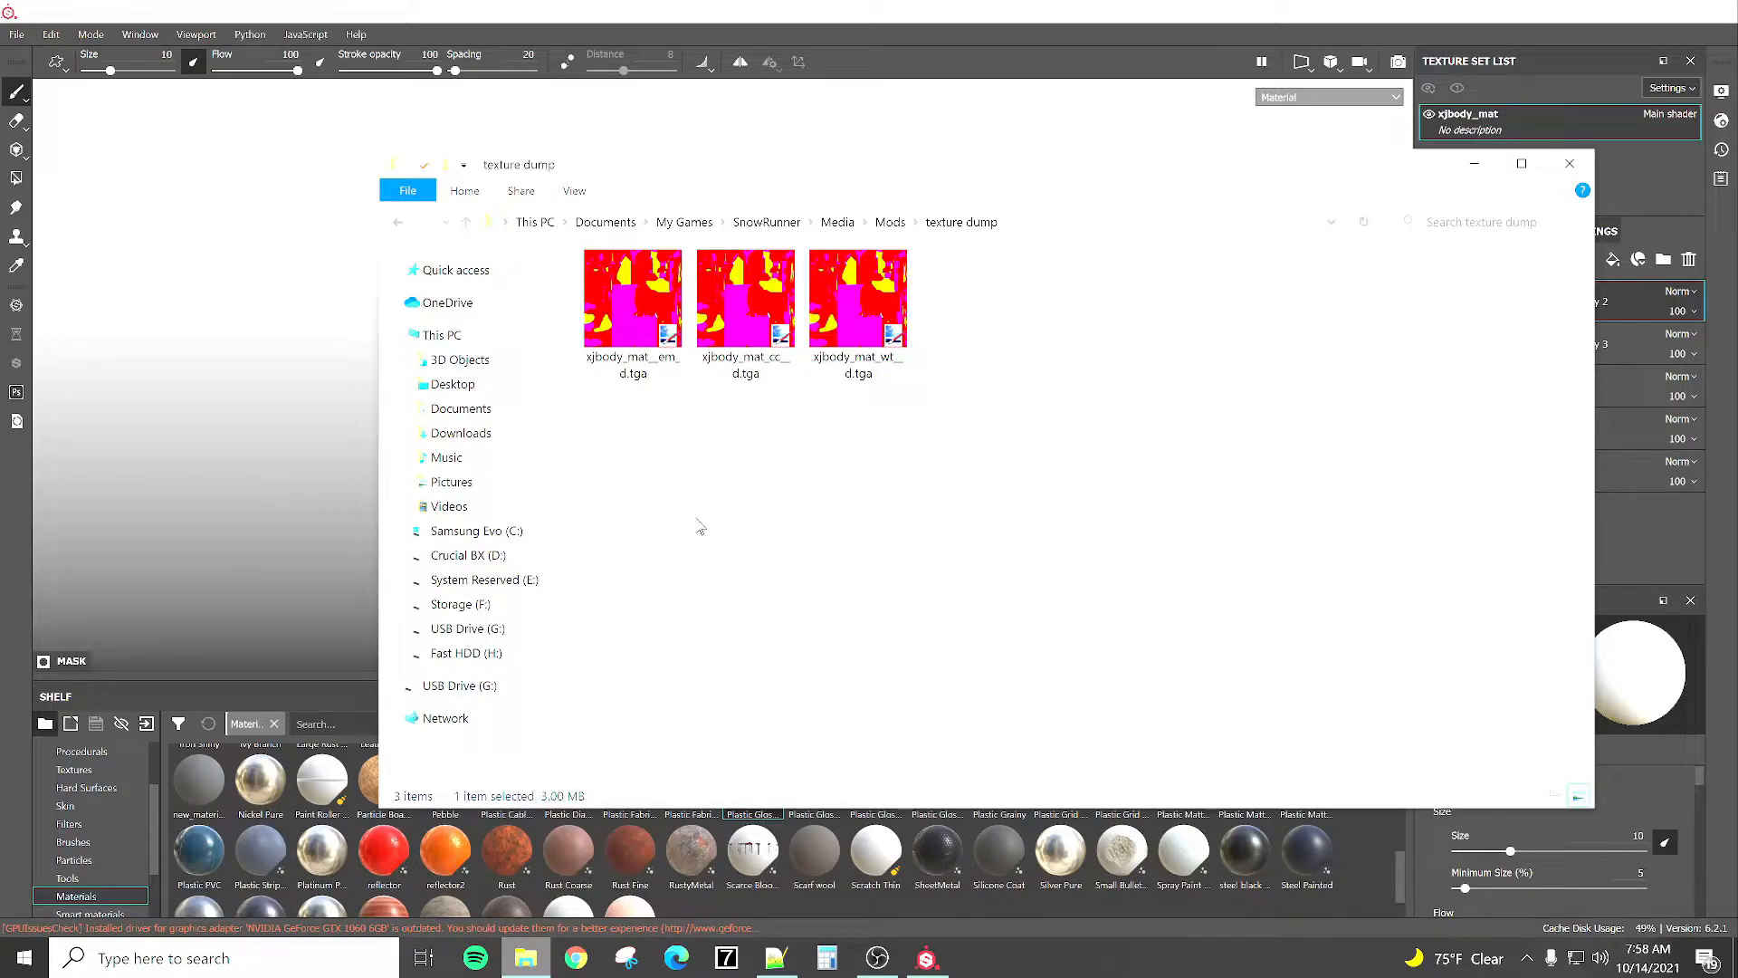
key("Delete")
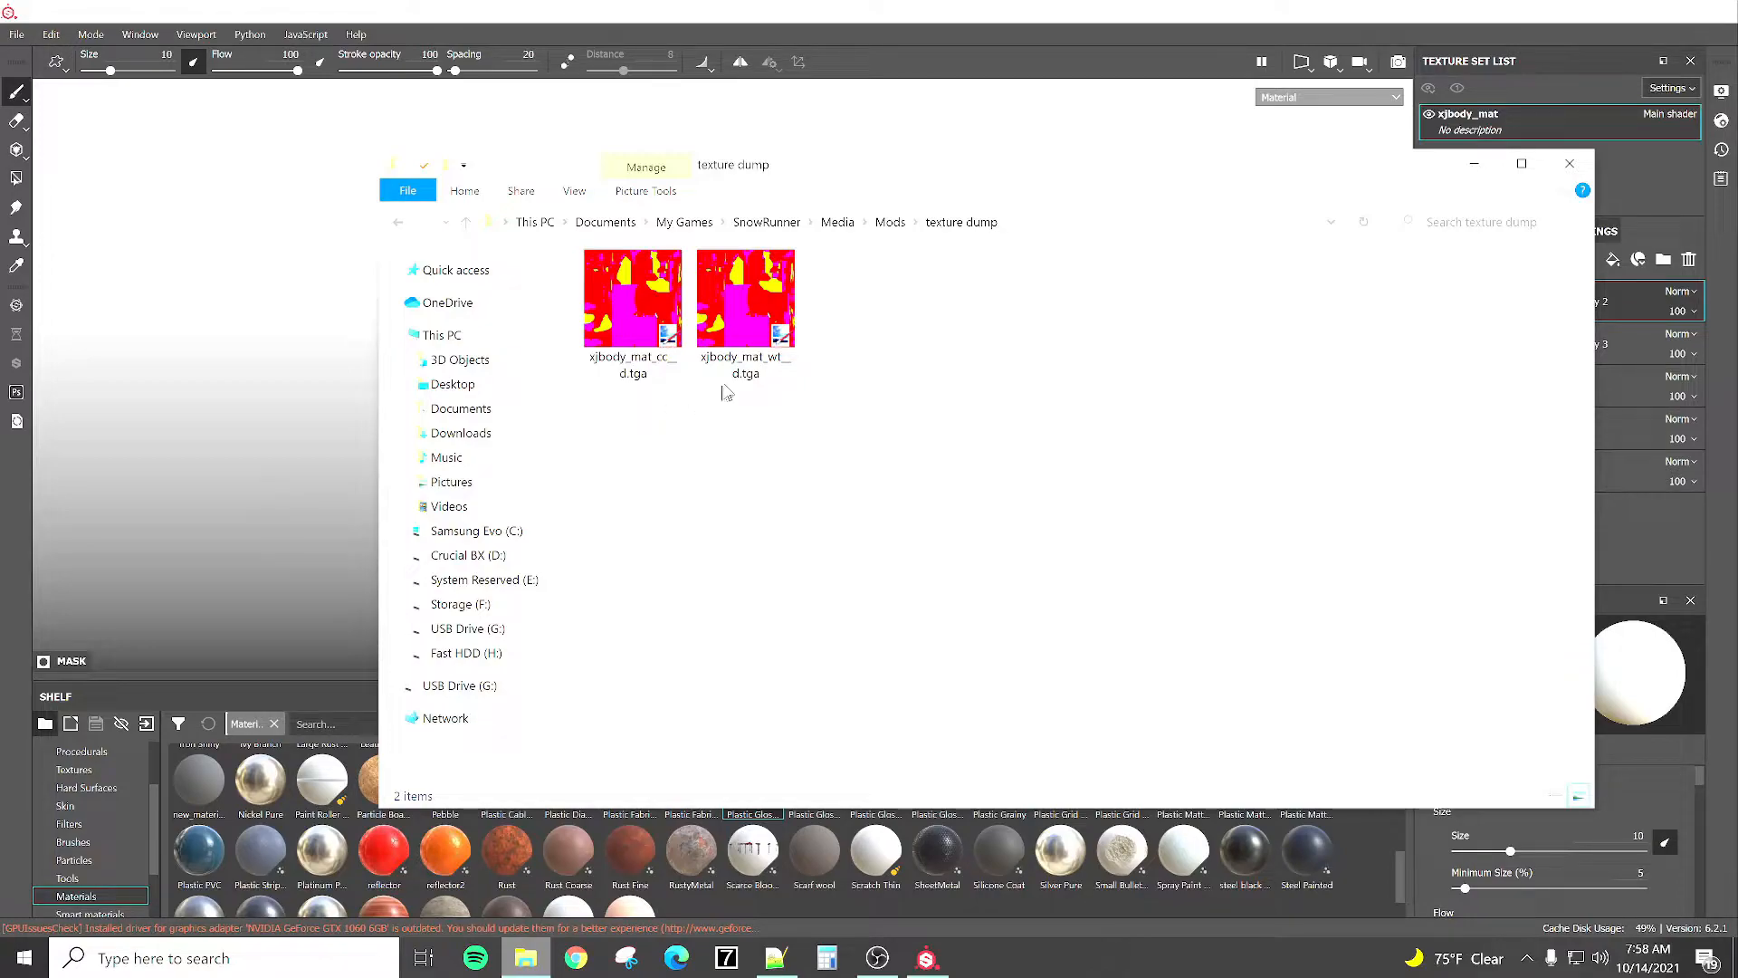
Move xjbody_mat_cc__d.tga from the texture dump folder into the mod's XJ/textures/trucks folder.
left_click(624, 331)
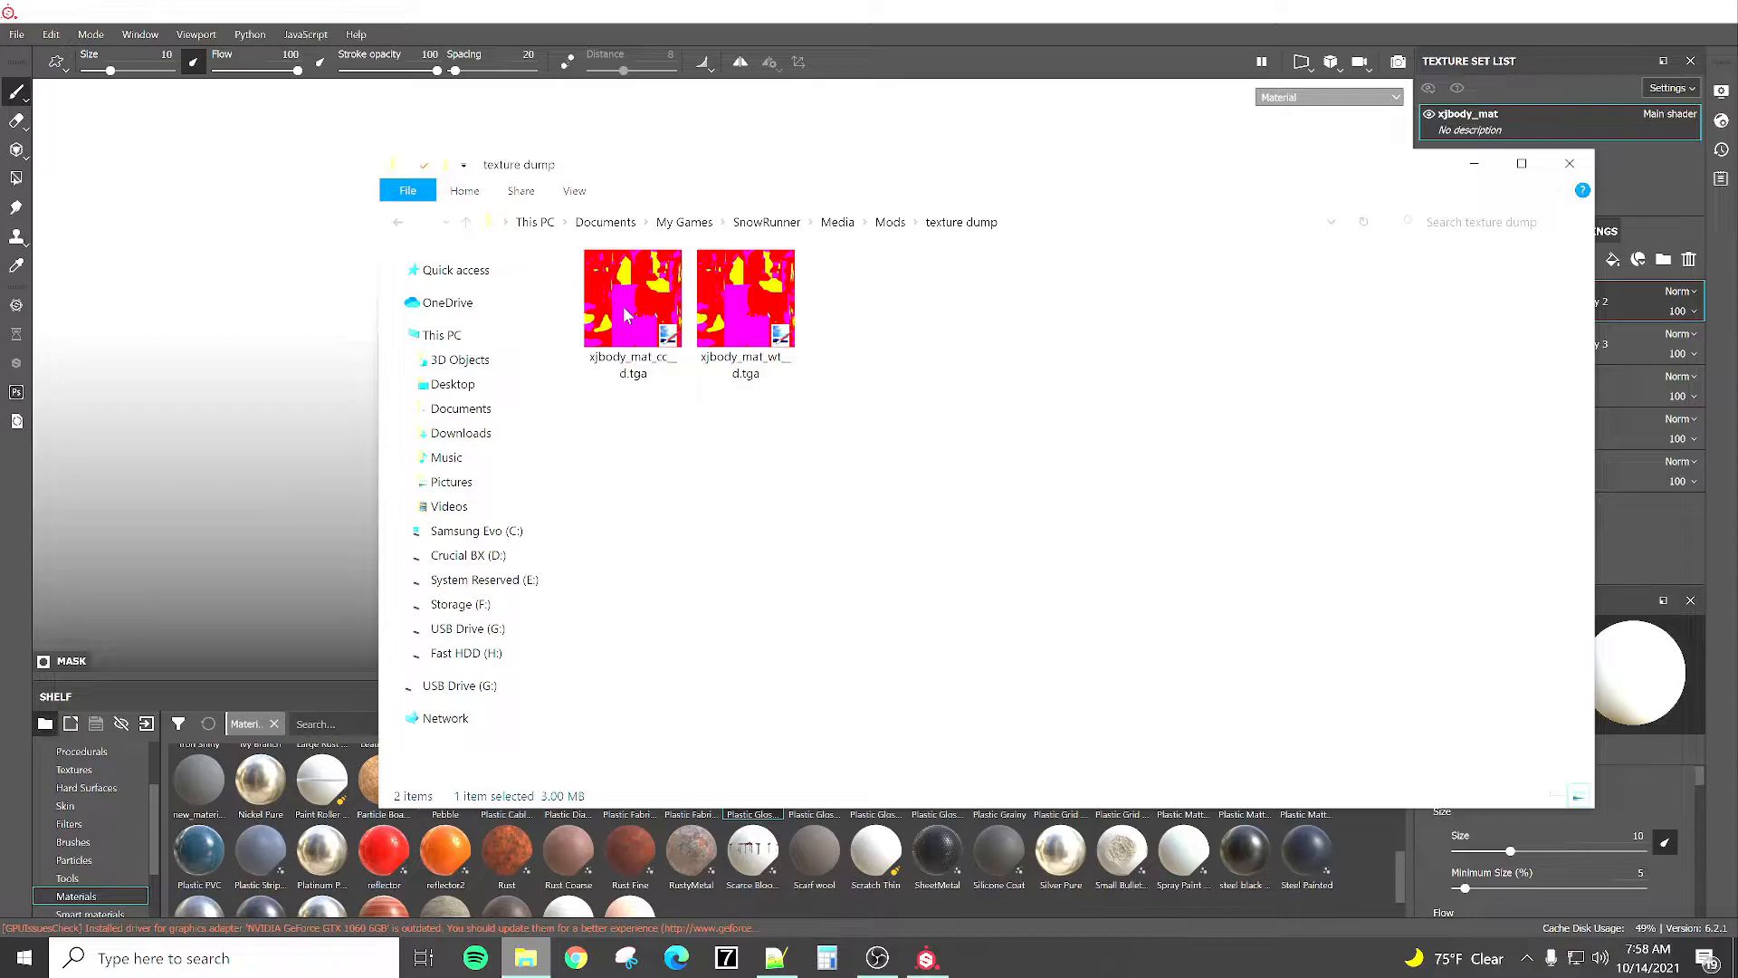
right_click(625, 333)
left_click(691, 775)
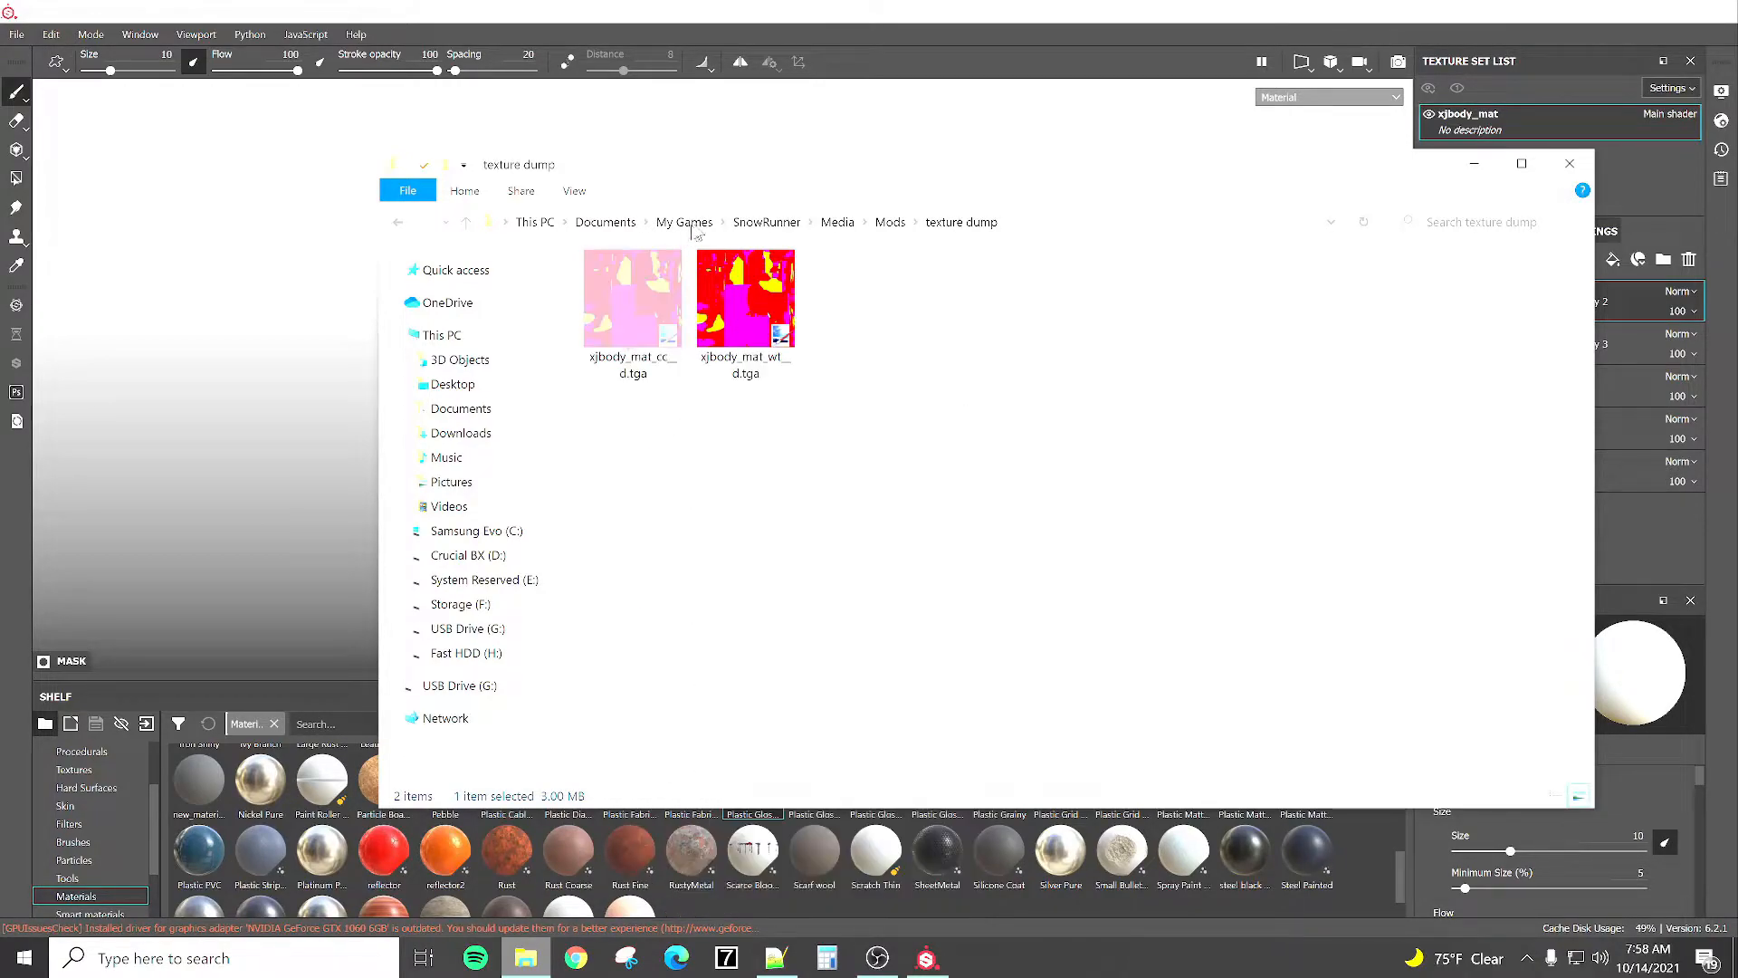
left_click(887, 222)
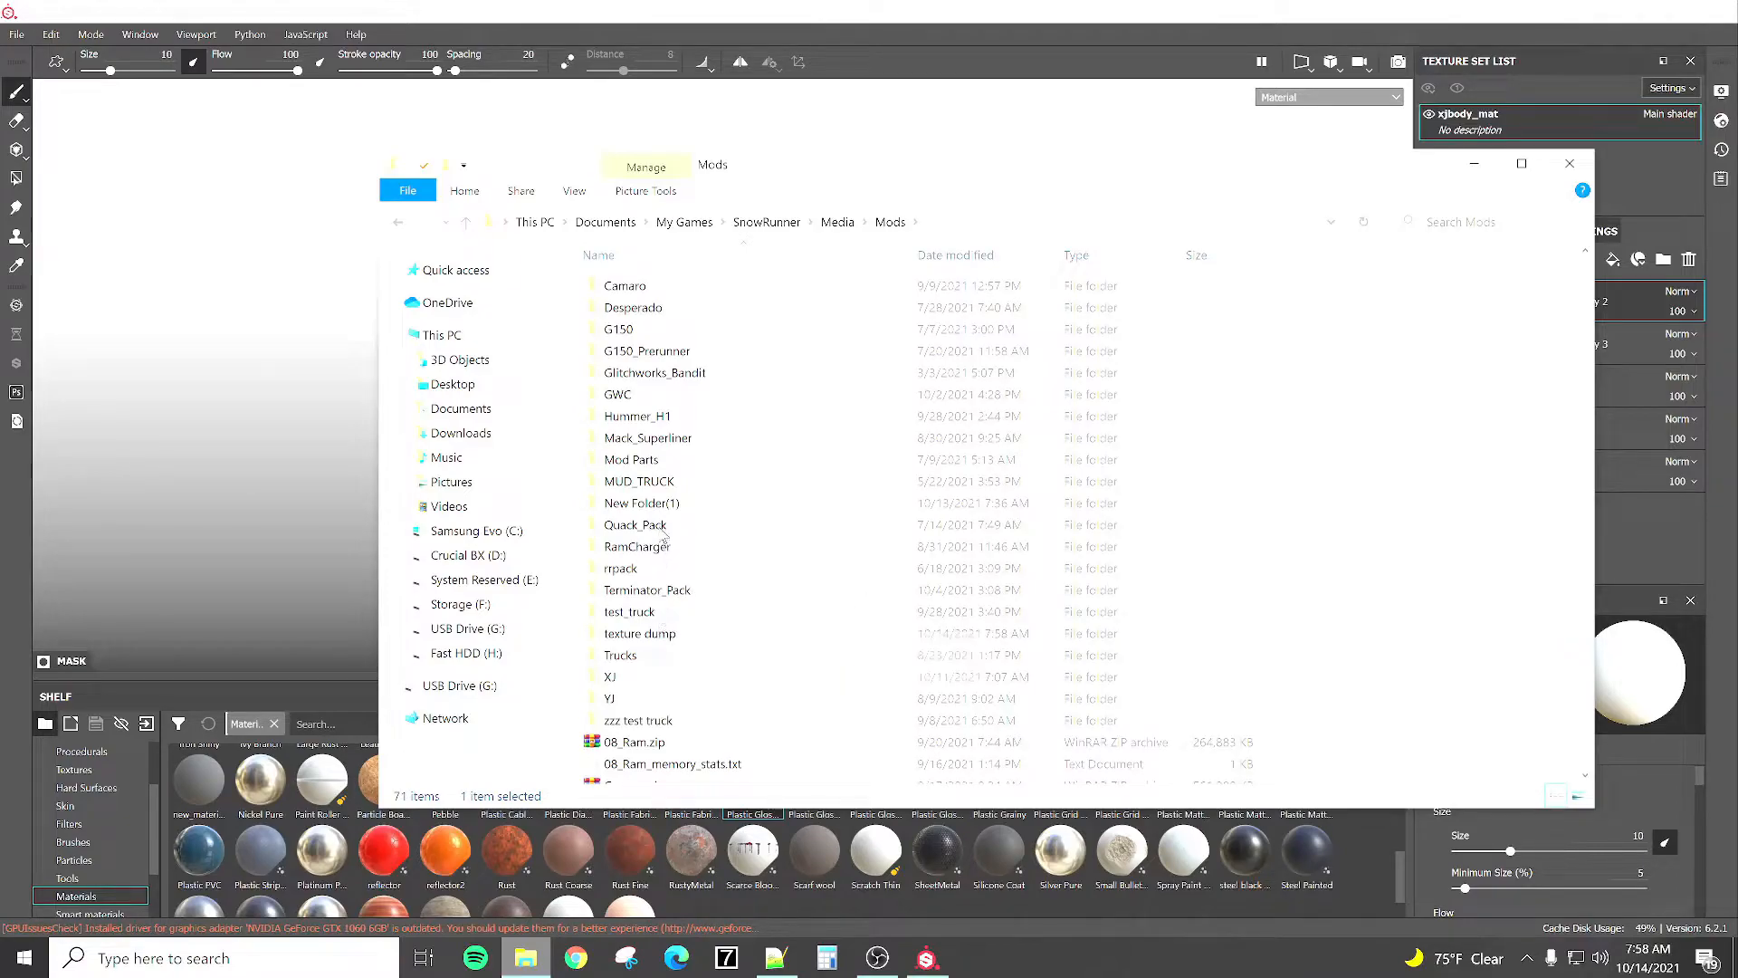
double_click(624, 676)
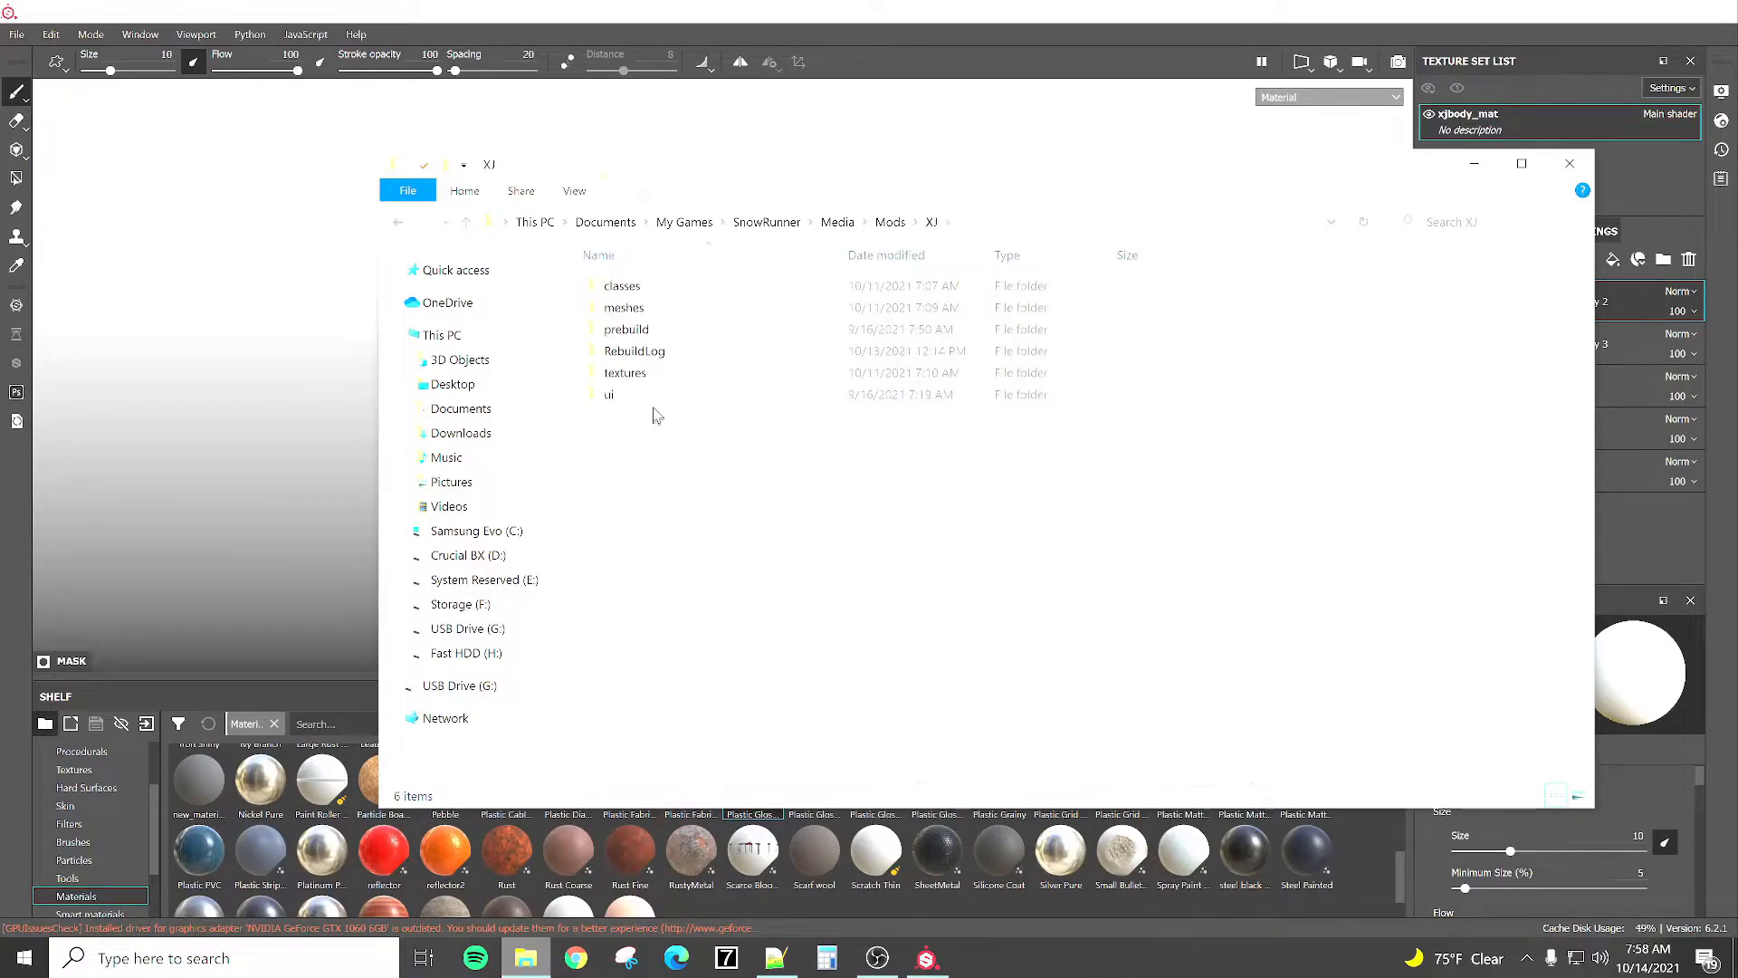
double_click(652, 374)
double_click(663, 288)
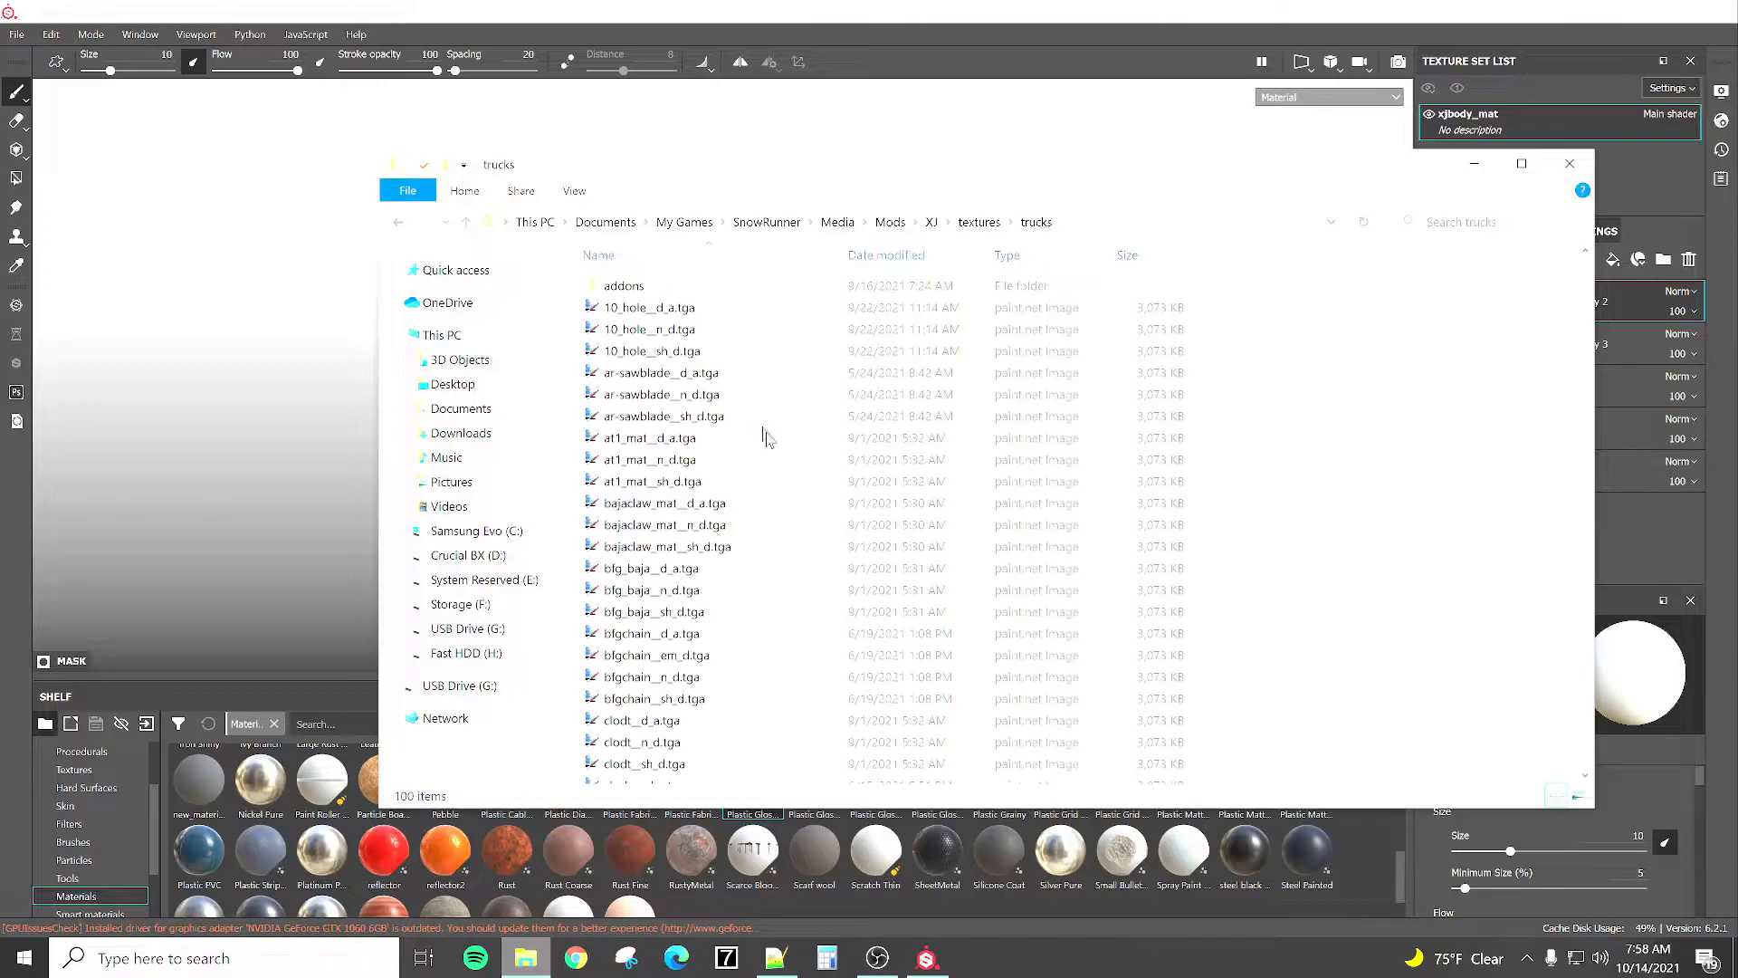
right_click(825, 504)
left_click(855, 628)
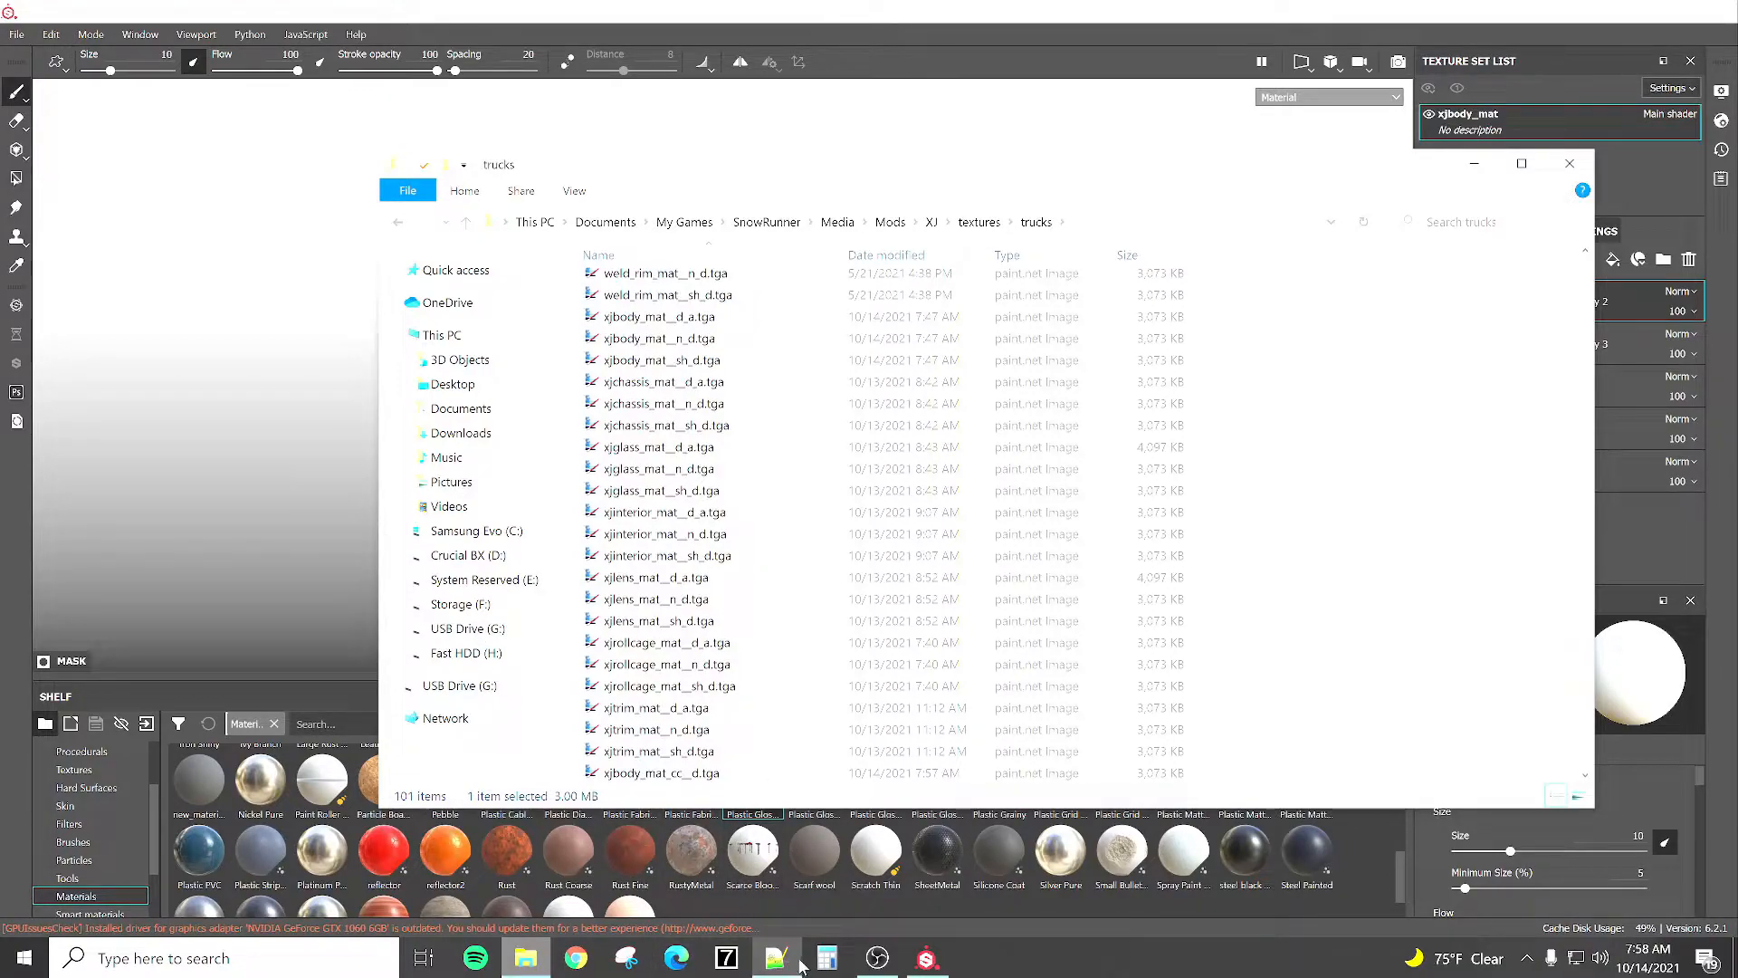
Return to Substance Painter, duplicate the red fill layer Plastic Gloss Black copy 1, and set the duplicate's base color to white.
left_click(1167, 11)
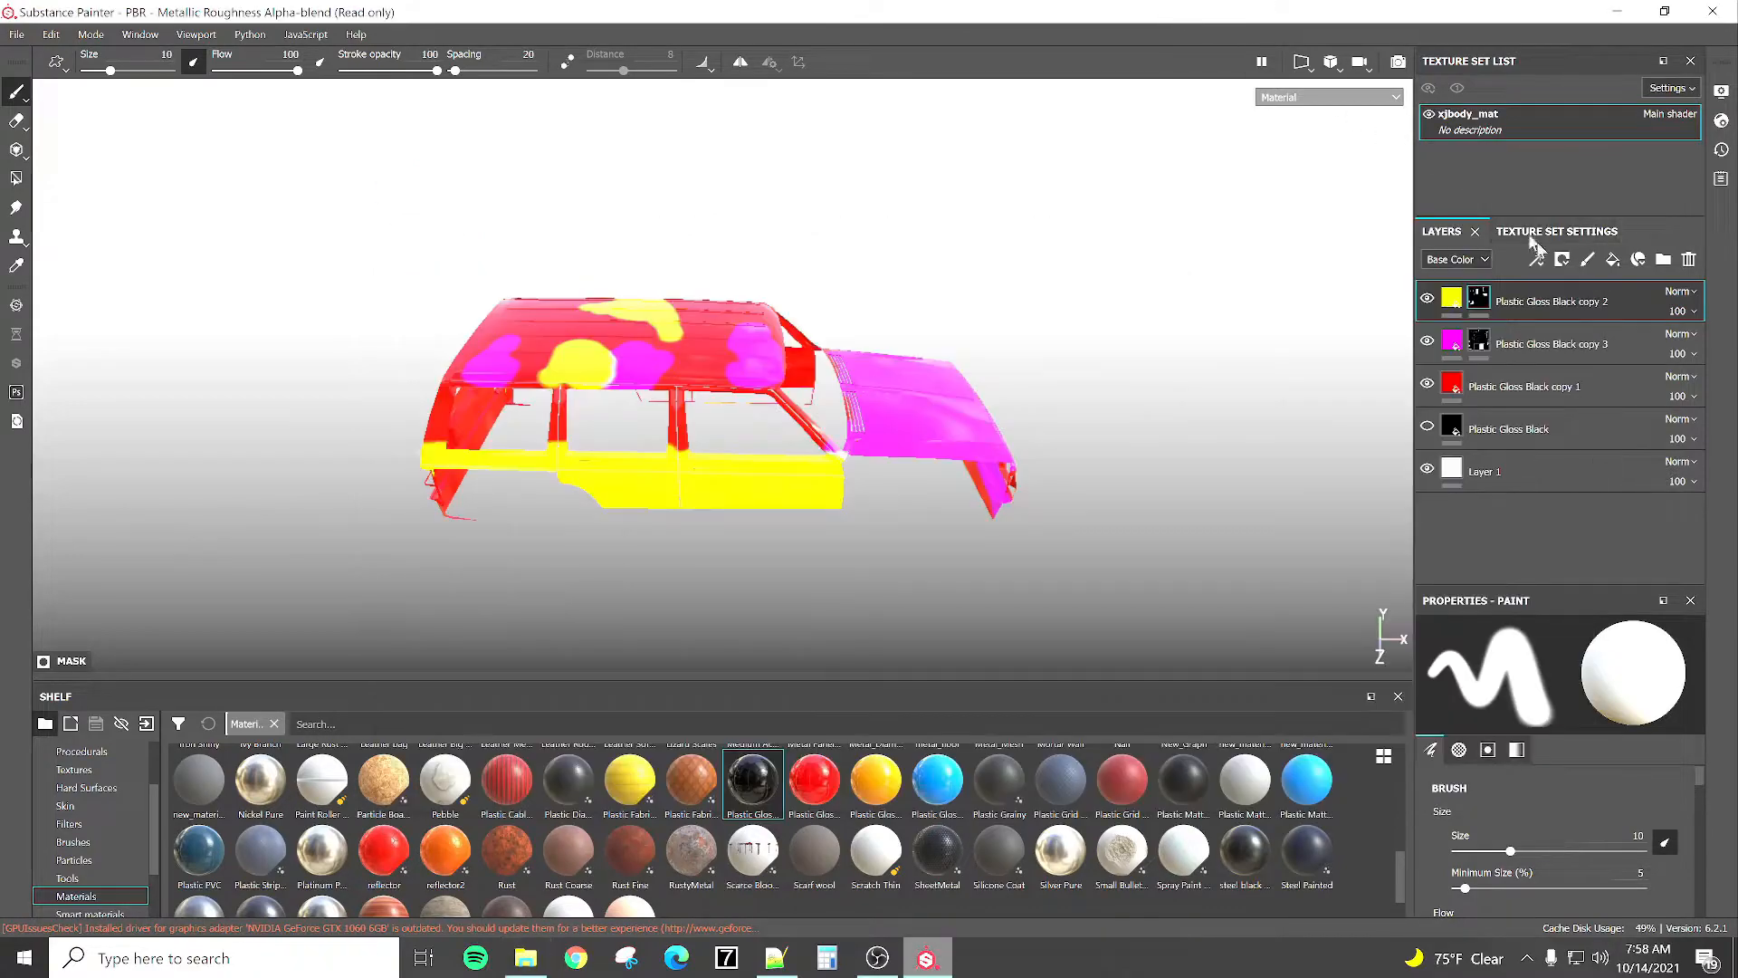
right_click(1457, 389)
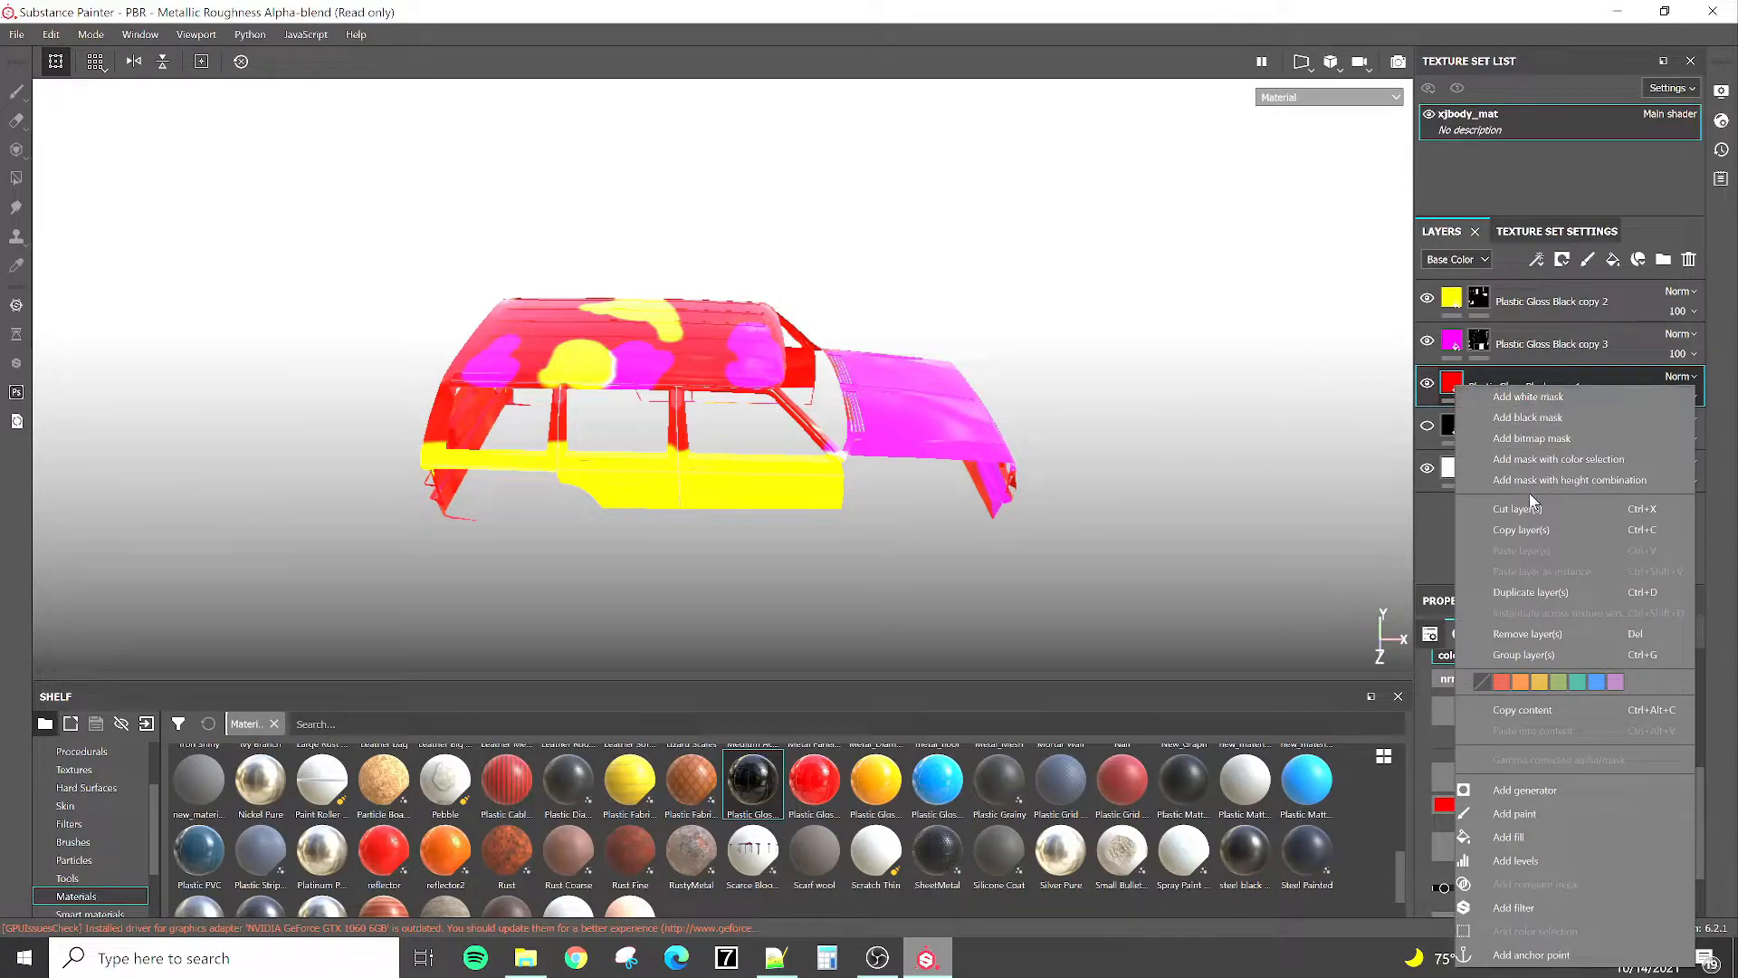
left_click(1545, 592)
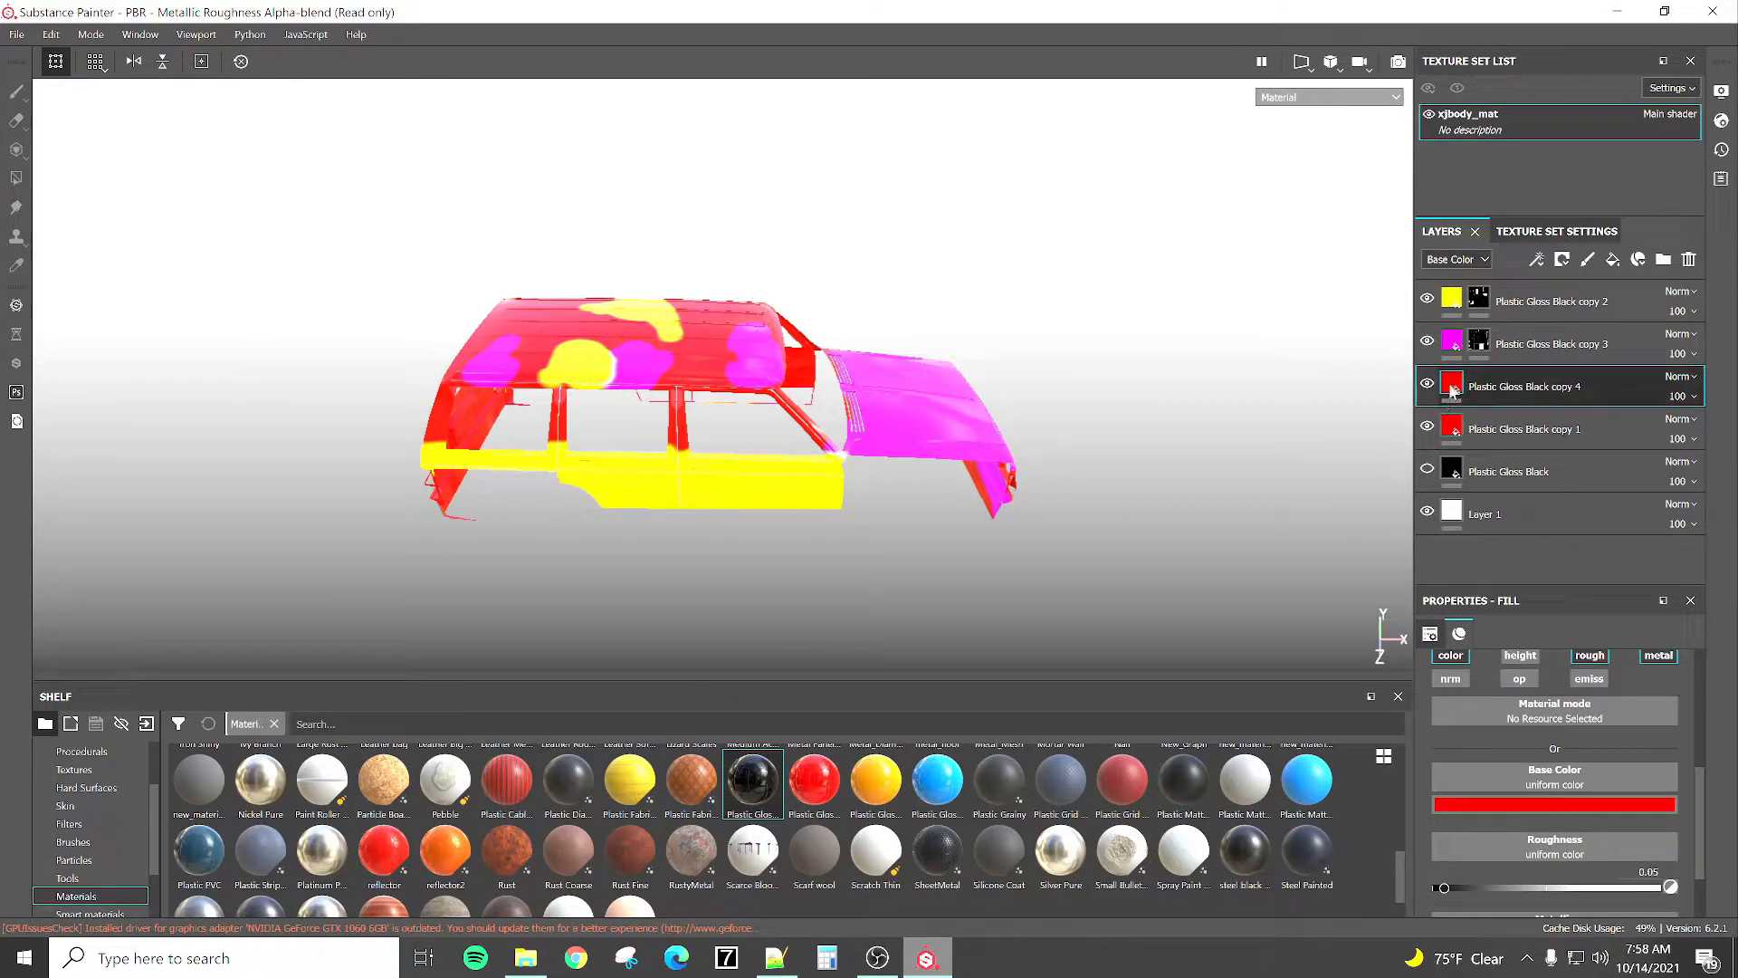
left_click(1471, 805)
left_click_drag(1544, 681, 1443, 569)
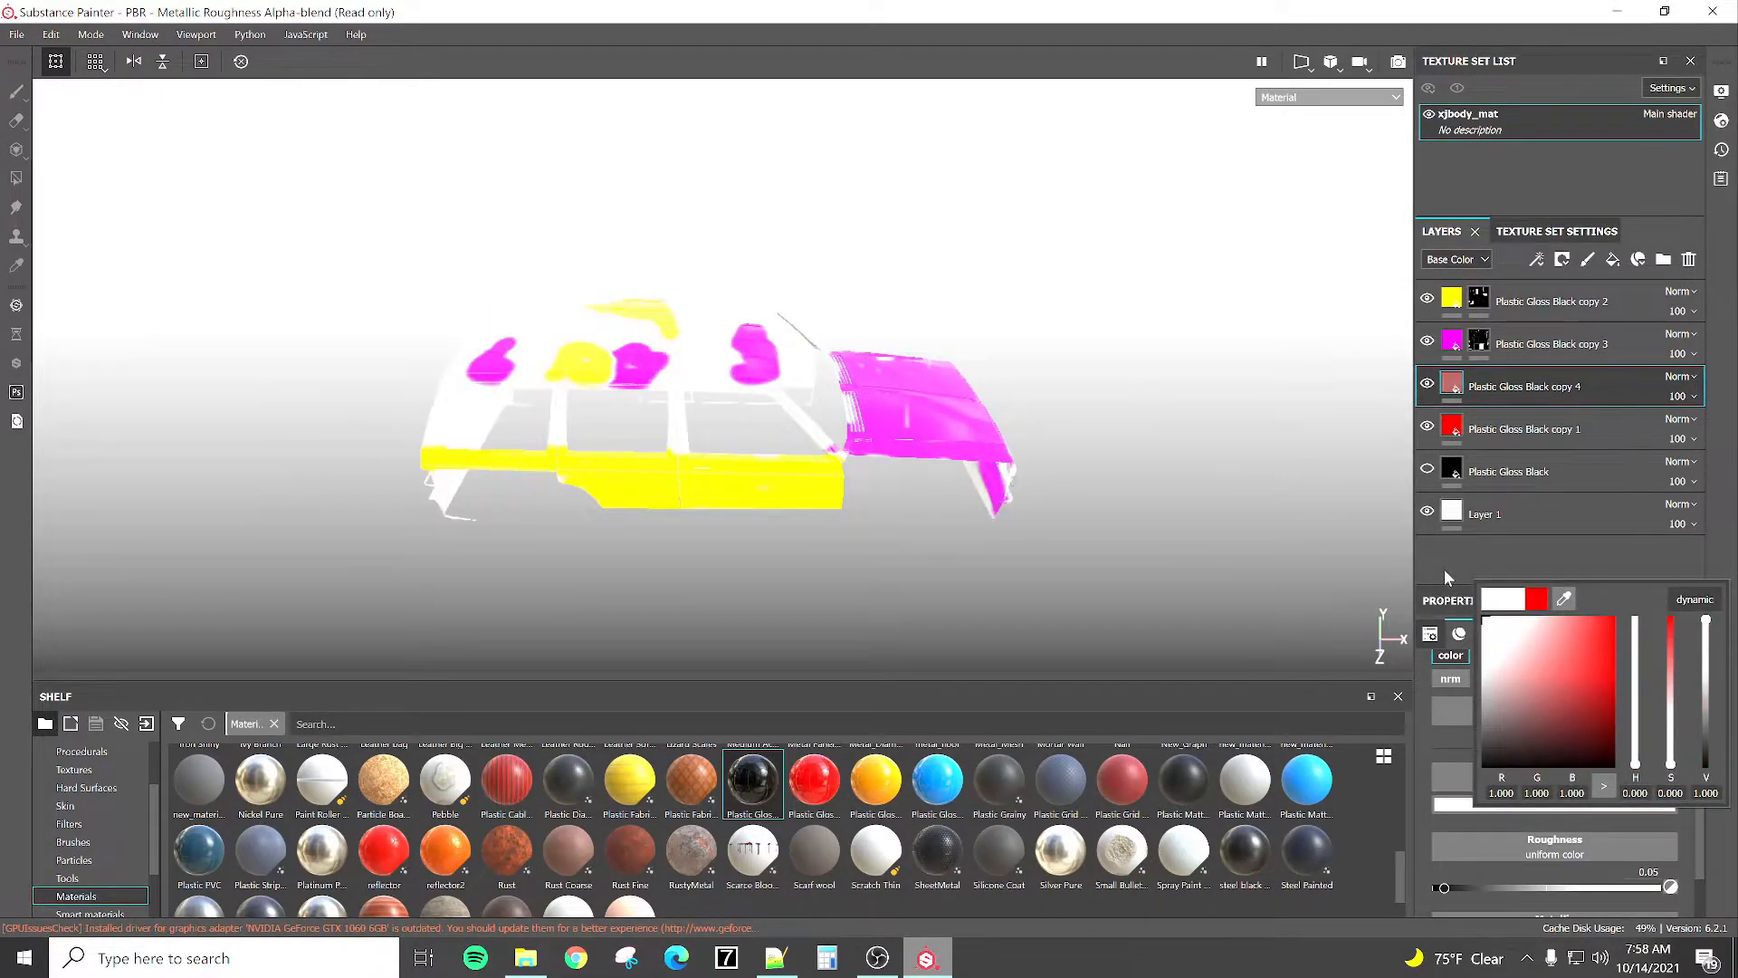
left_click(1424, 732)
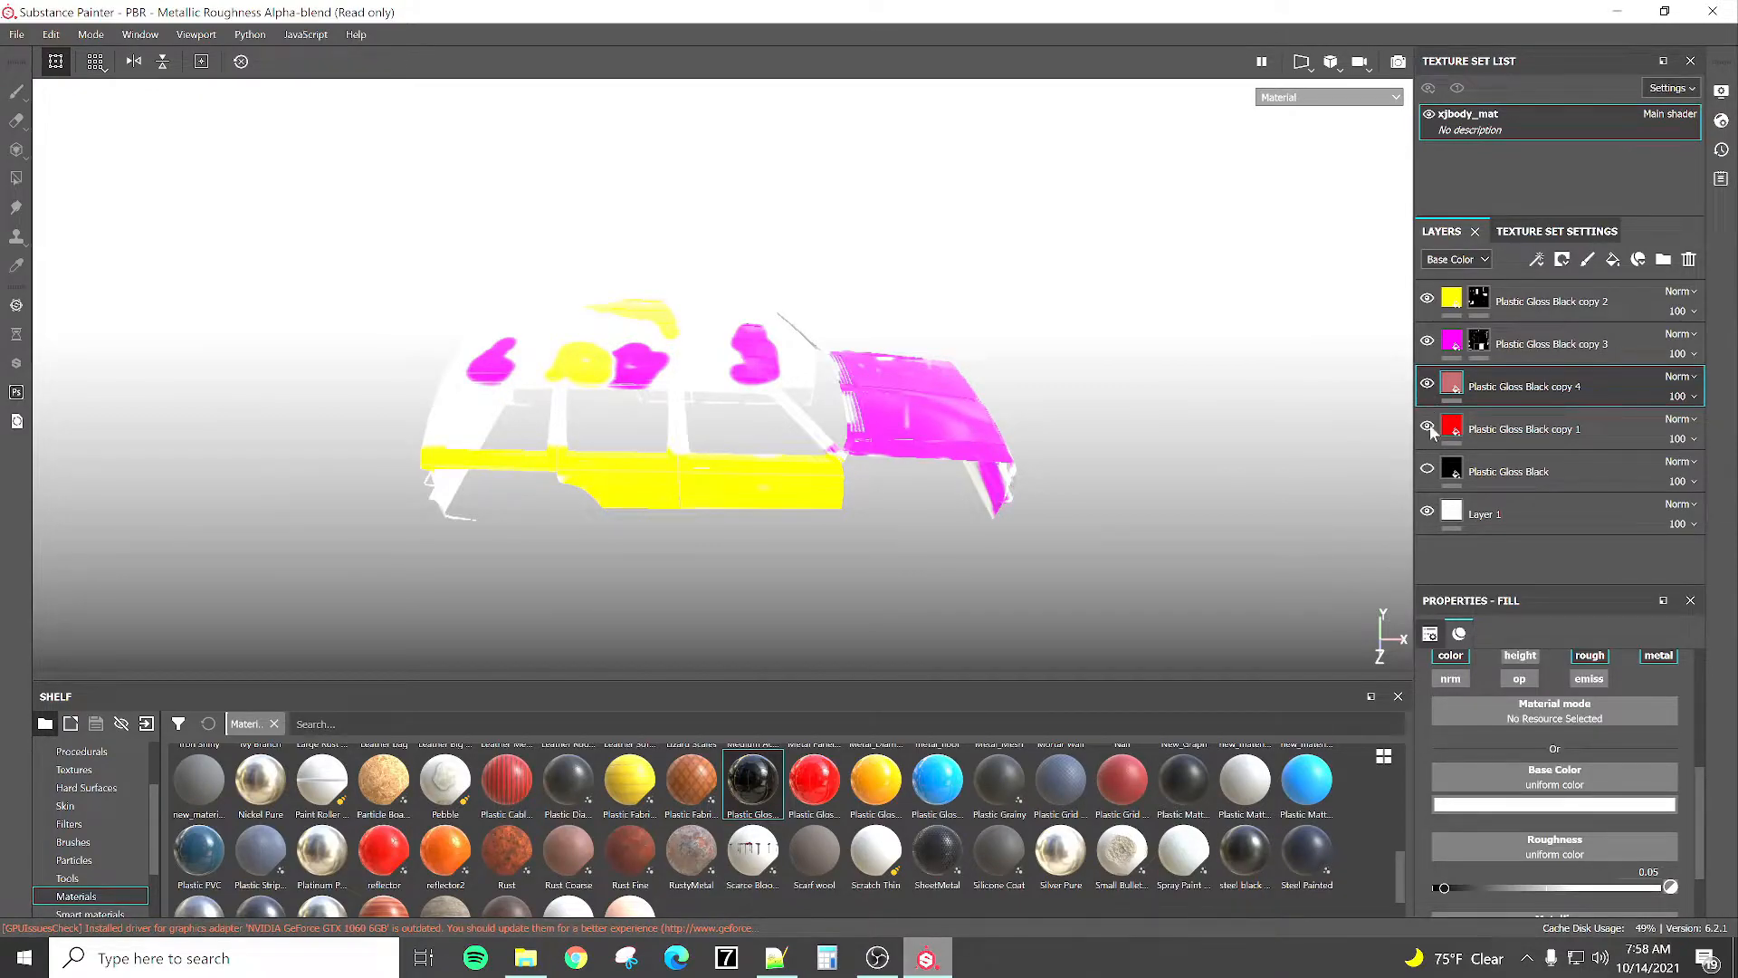
Hide the colored layers so only white shows, and export the body textures to the texture dump folder with the Snowrunner_colorchange template.
left_click(1427, 340)
left_click(1428, 299)
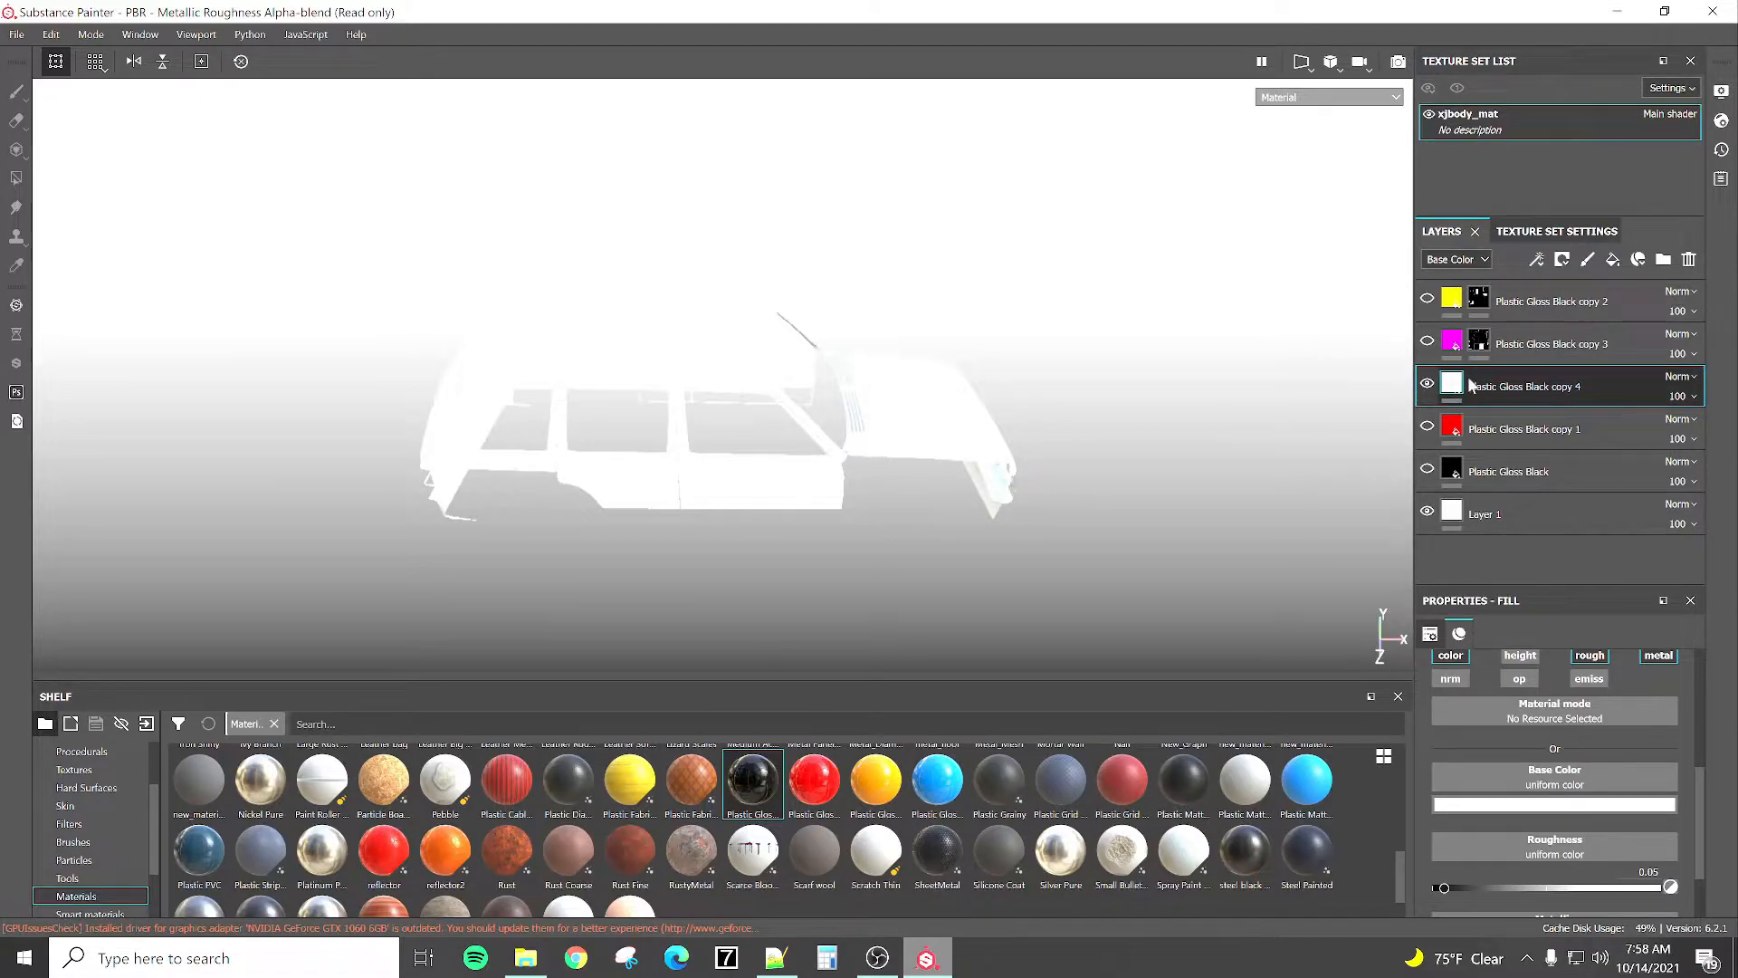
left_click(16, 35)
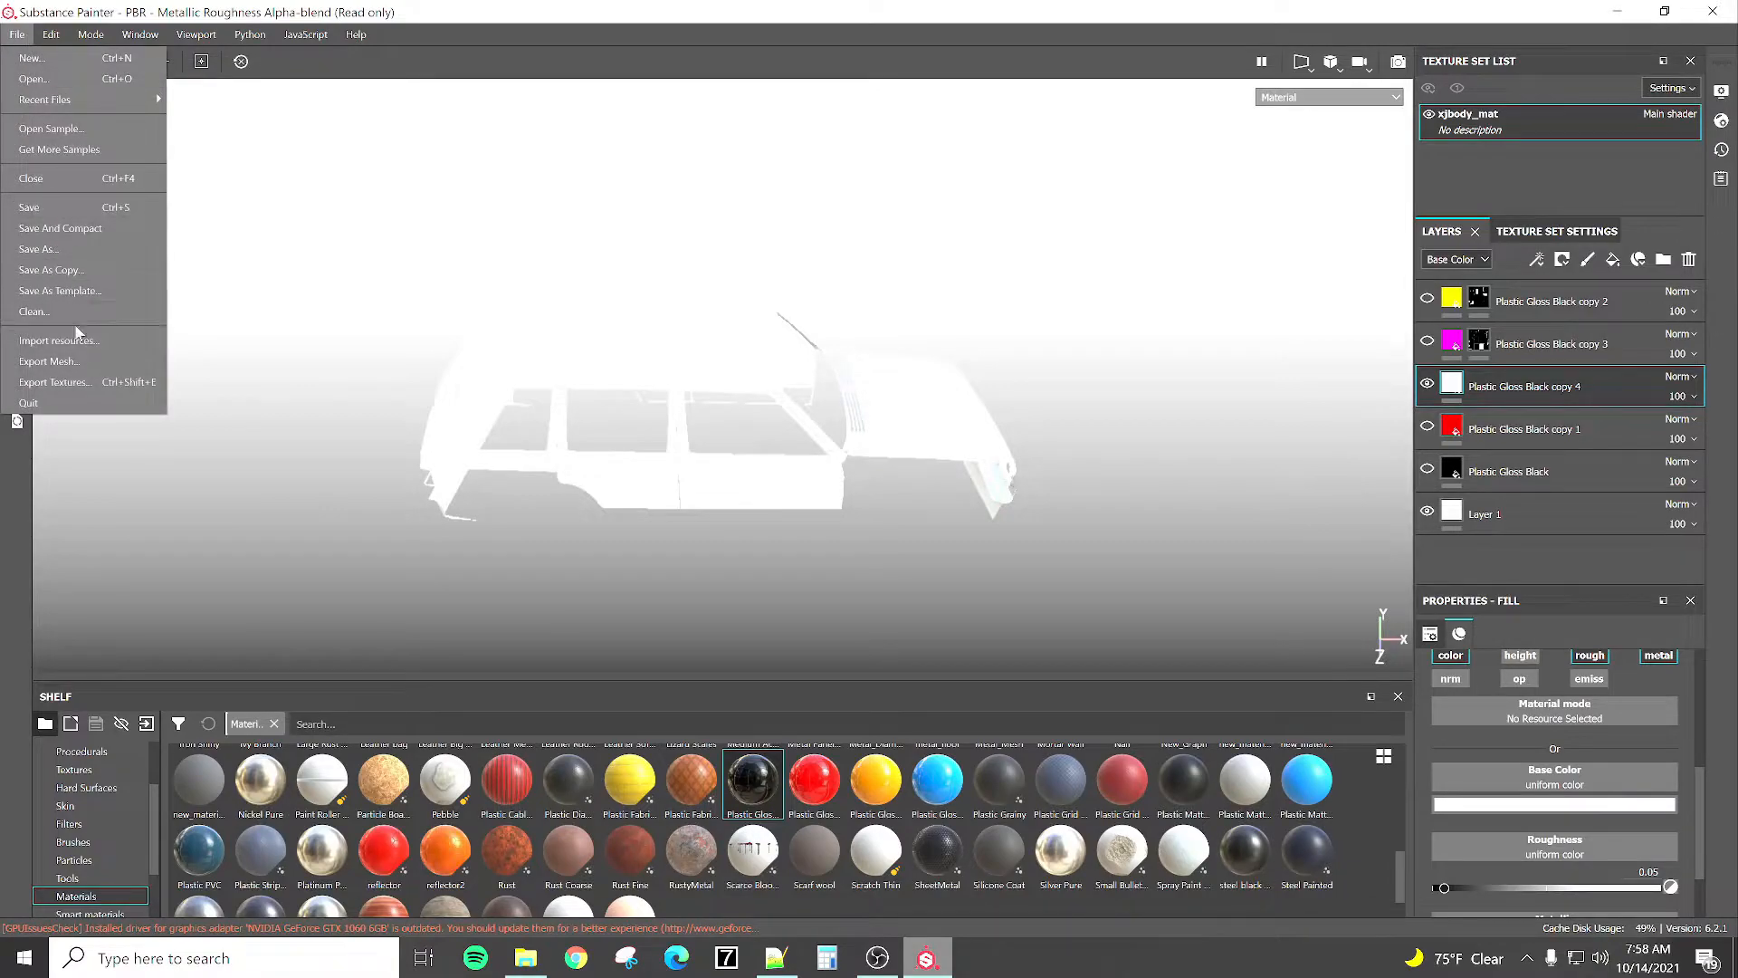
left_click(85, 384)
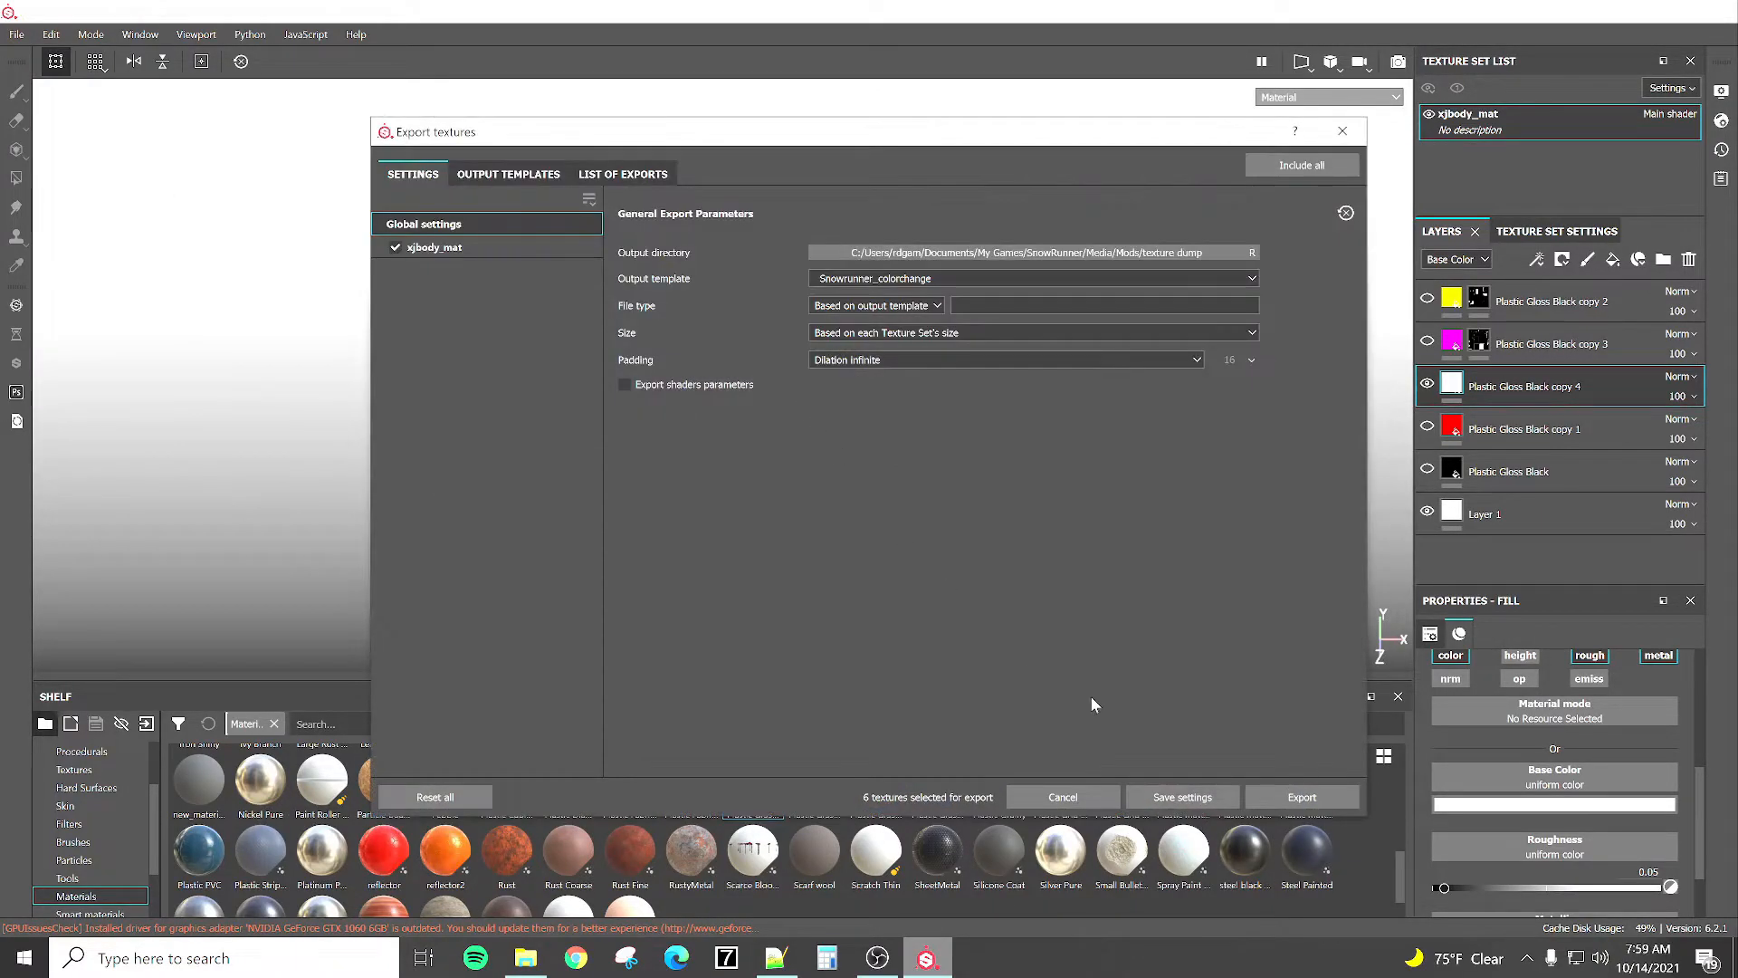
left_click(1272, 790)
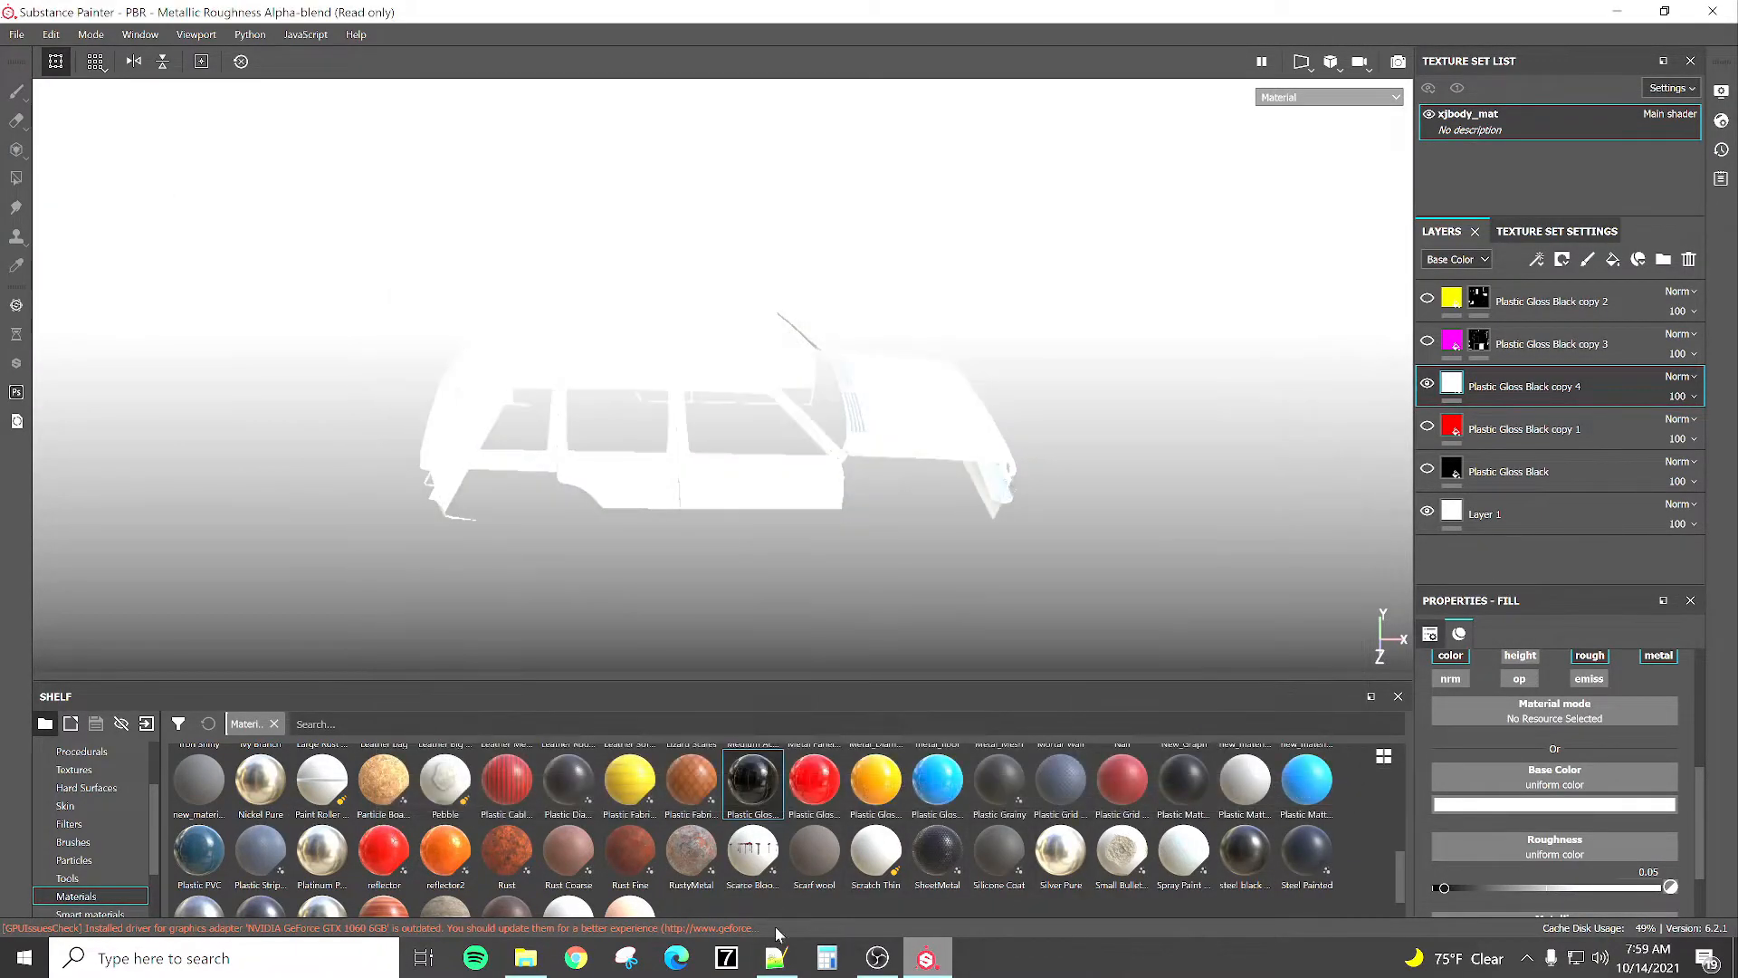
Return to File Explorer, open the Mods/texture dump folder, and cut the newly exported xjbody_mat_wt__d.tga.
left_click(525, 958)
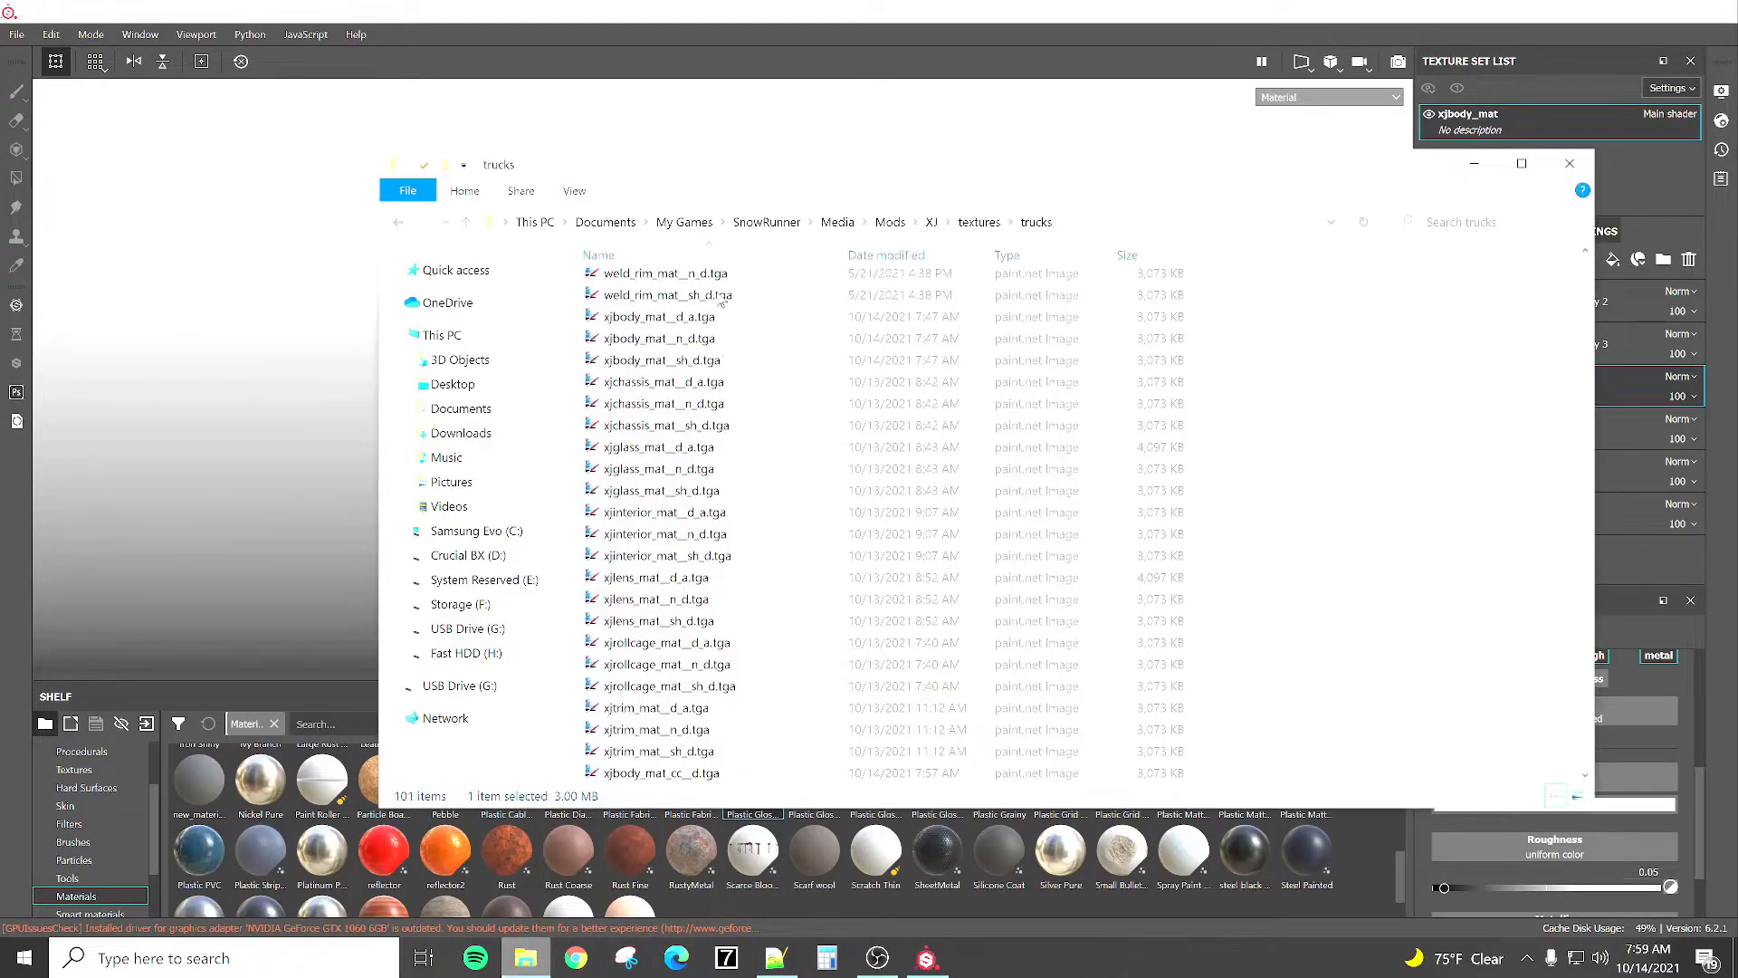
key("BackSpace")
key("BackSpace")
key("BackSpace")
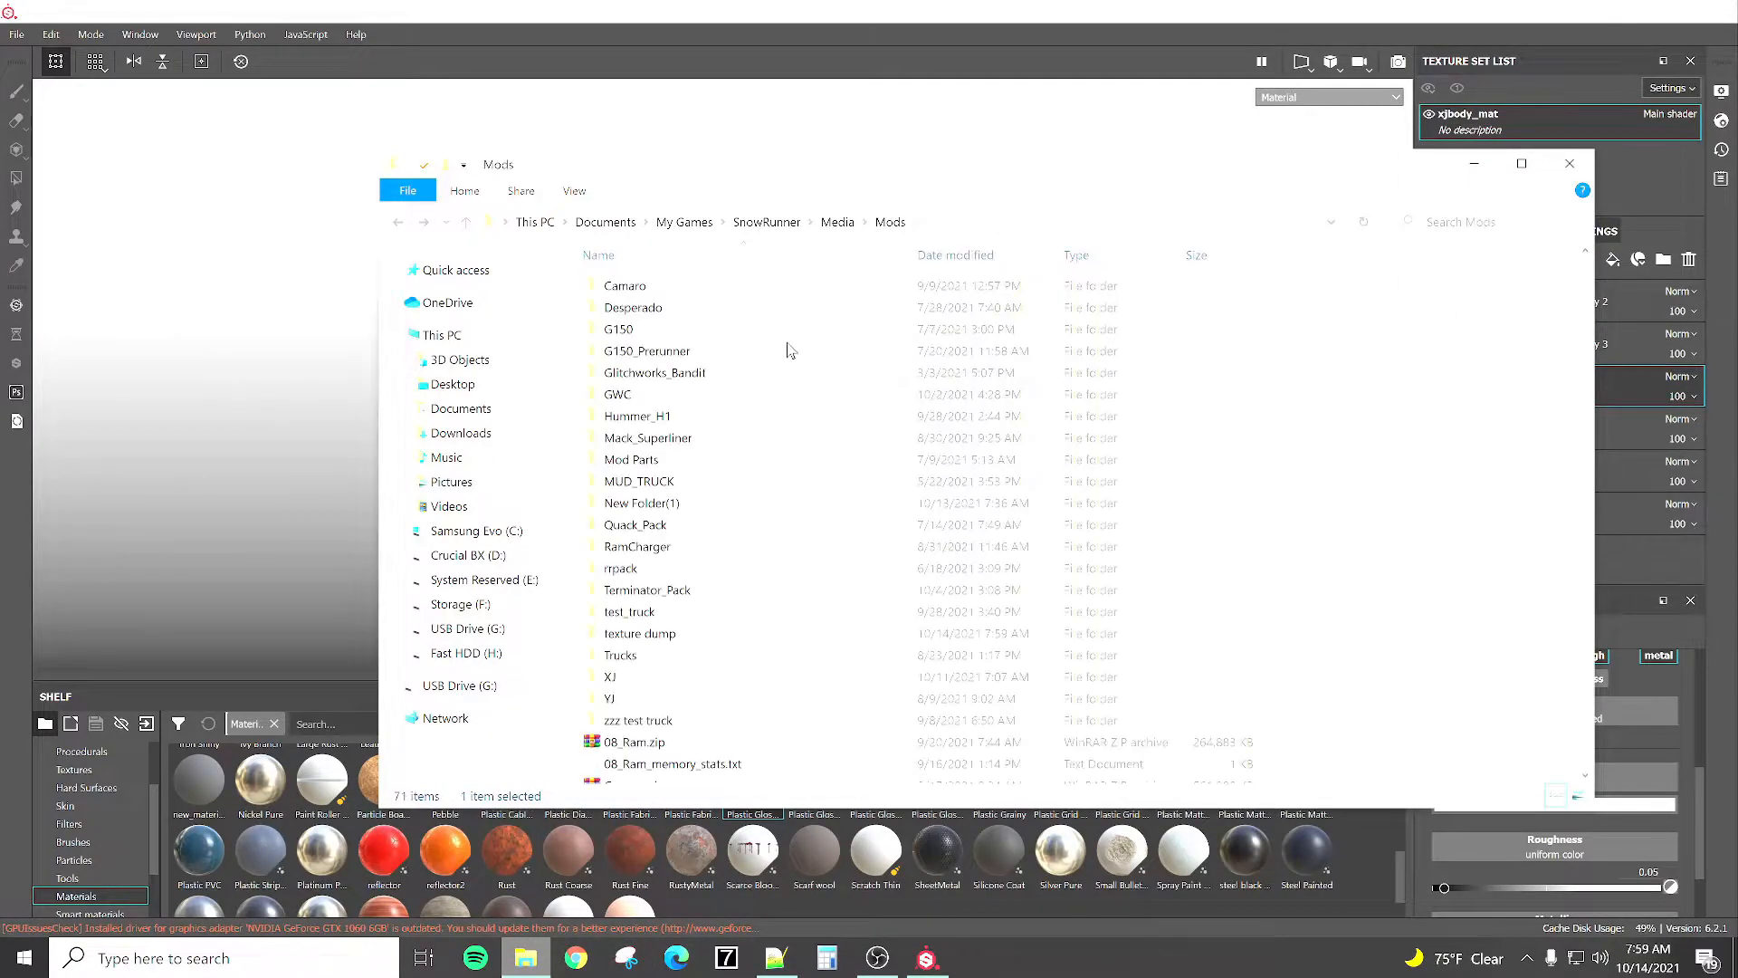
key("Return")
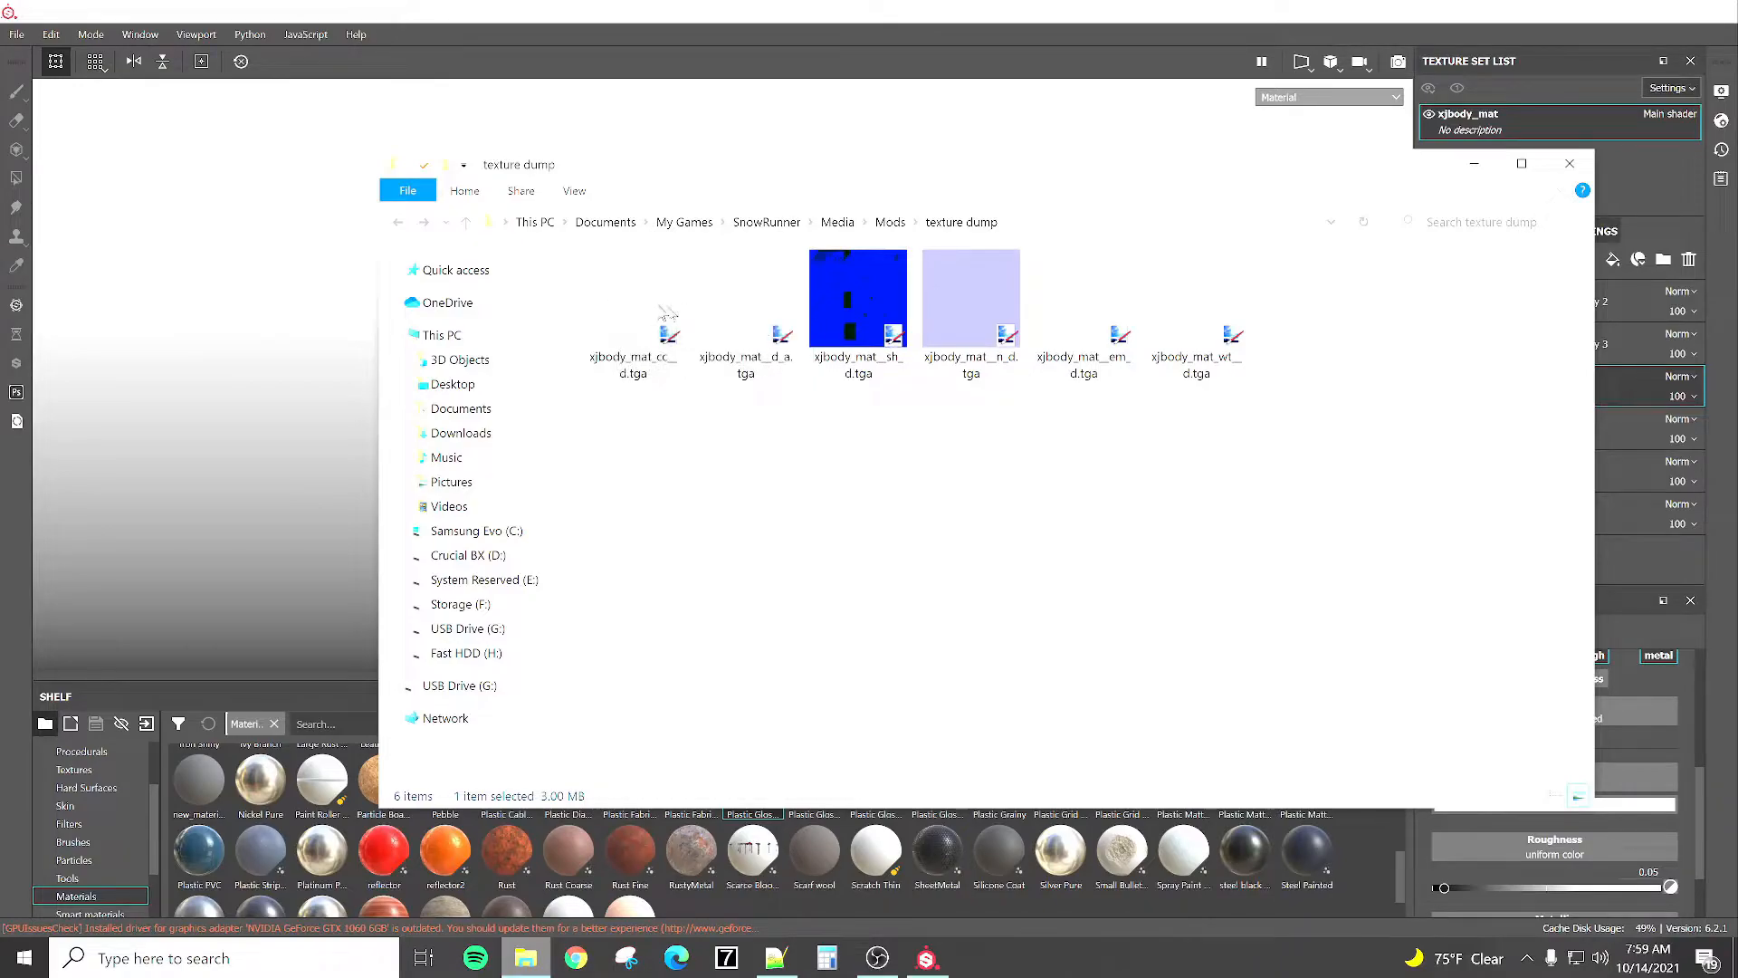
right_click(1193, 315)
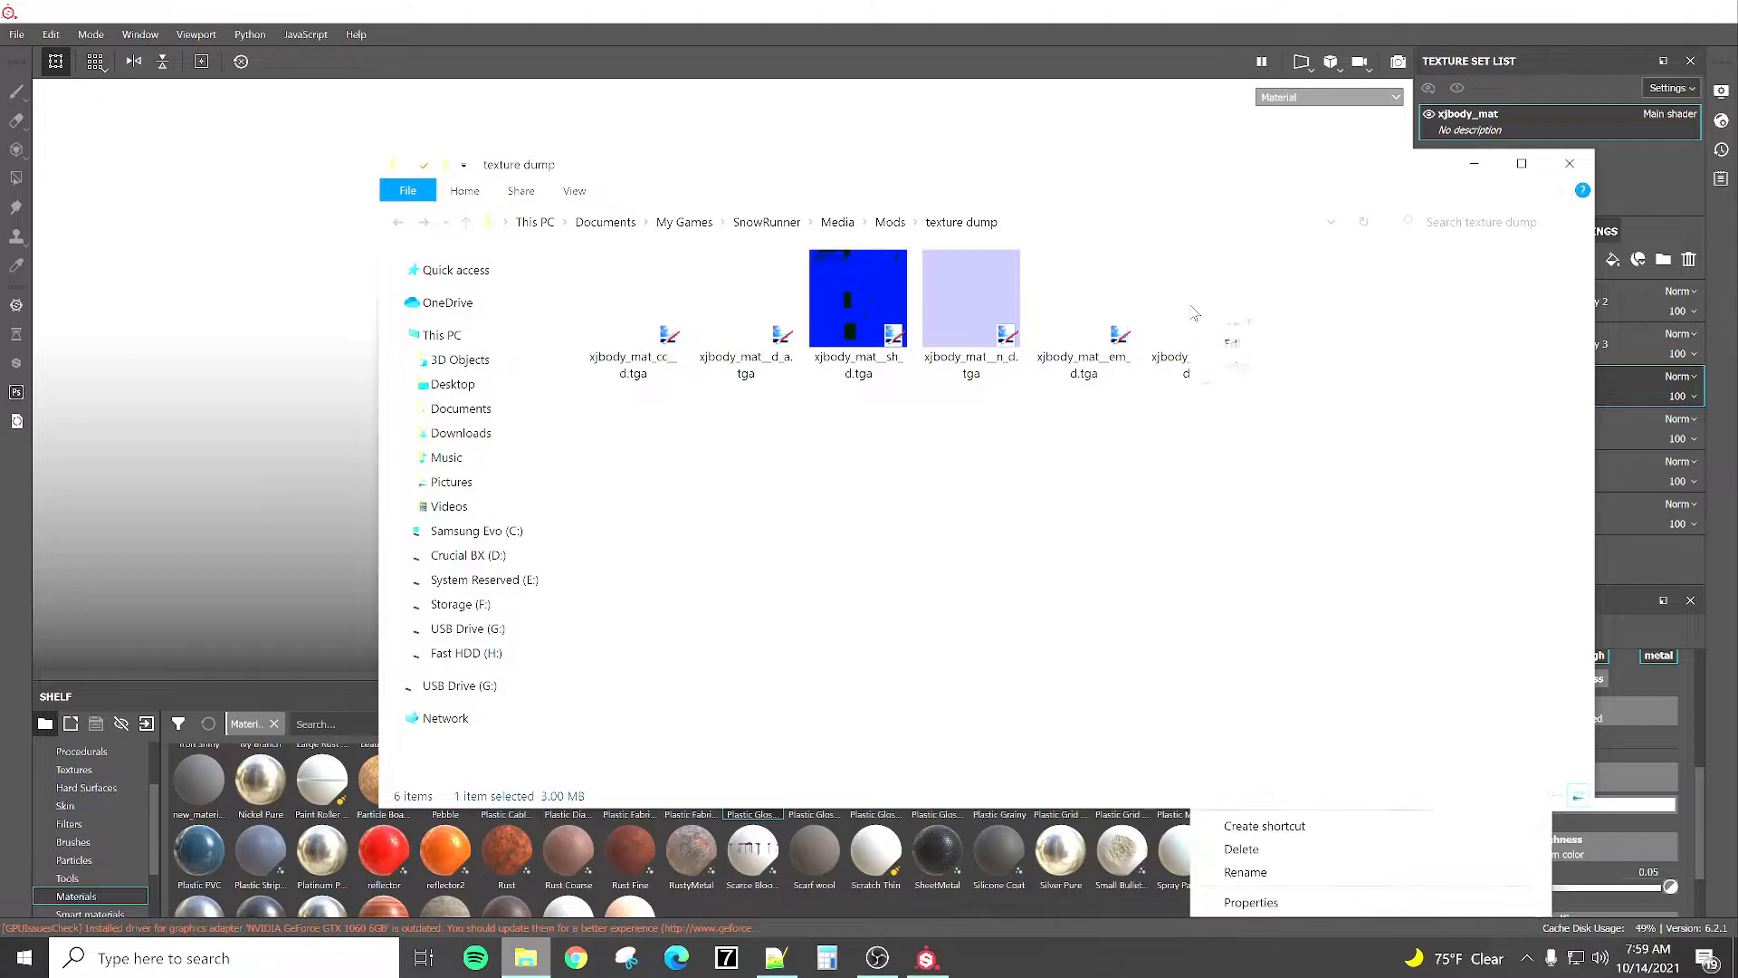
left_click(1300, 774)
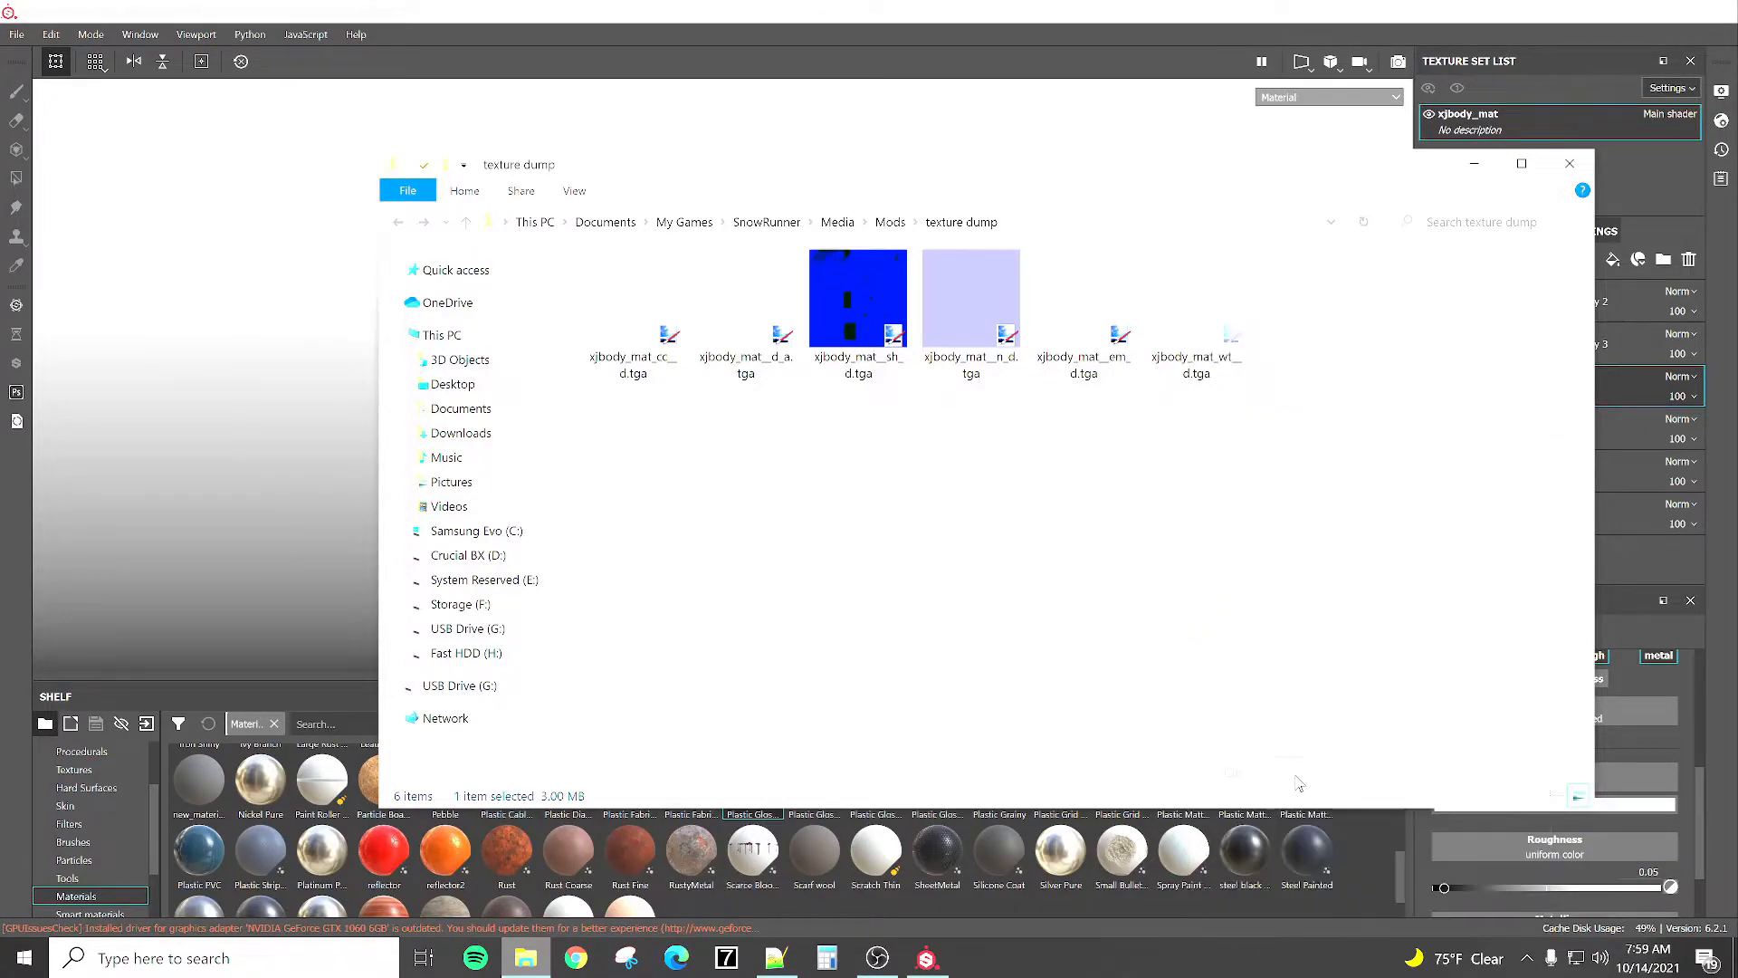
Paste the cut wt texture into the mod's XJ/textures/trucks folder.
left_click(888, 223)
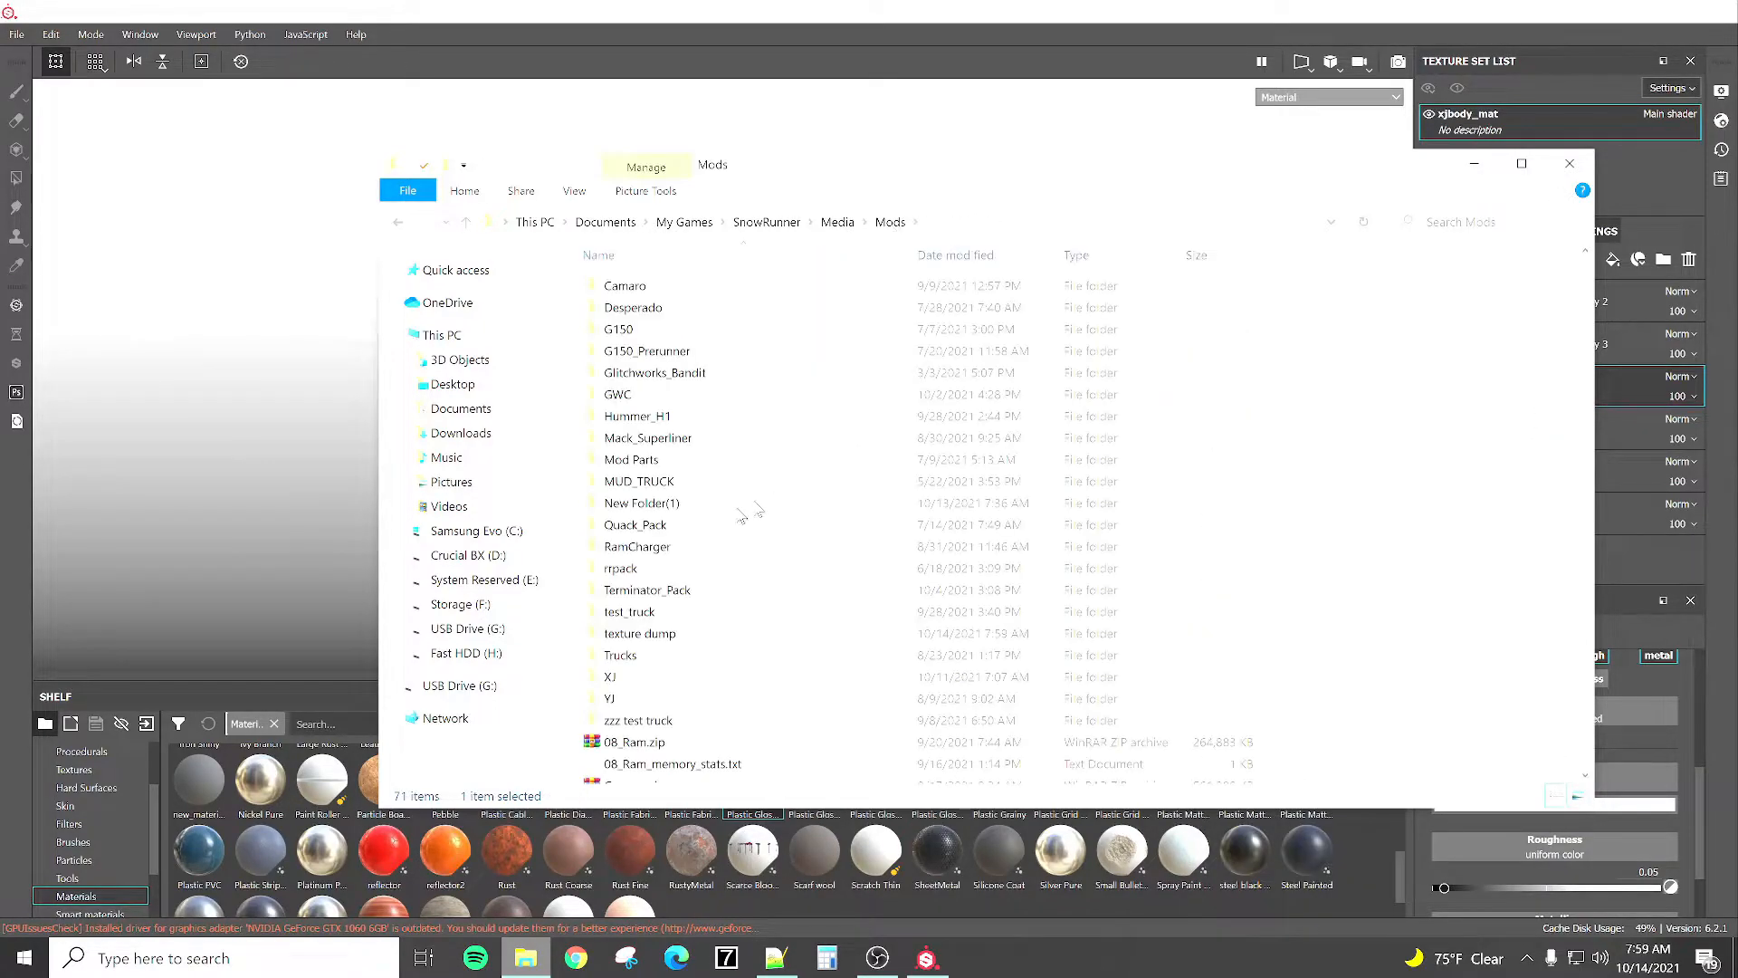
double_click(630, 679)
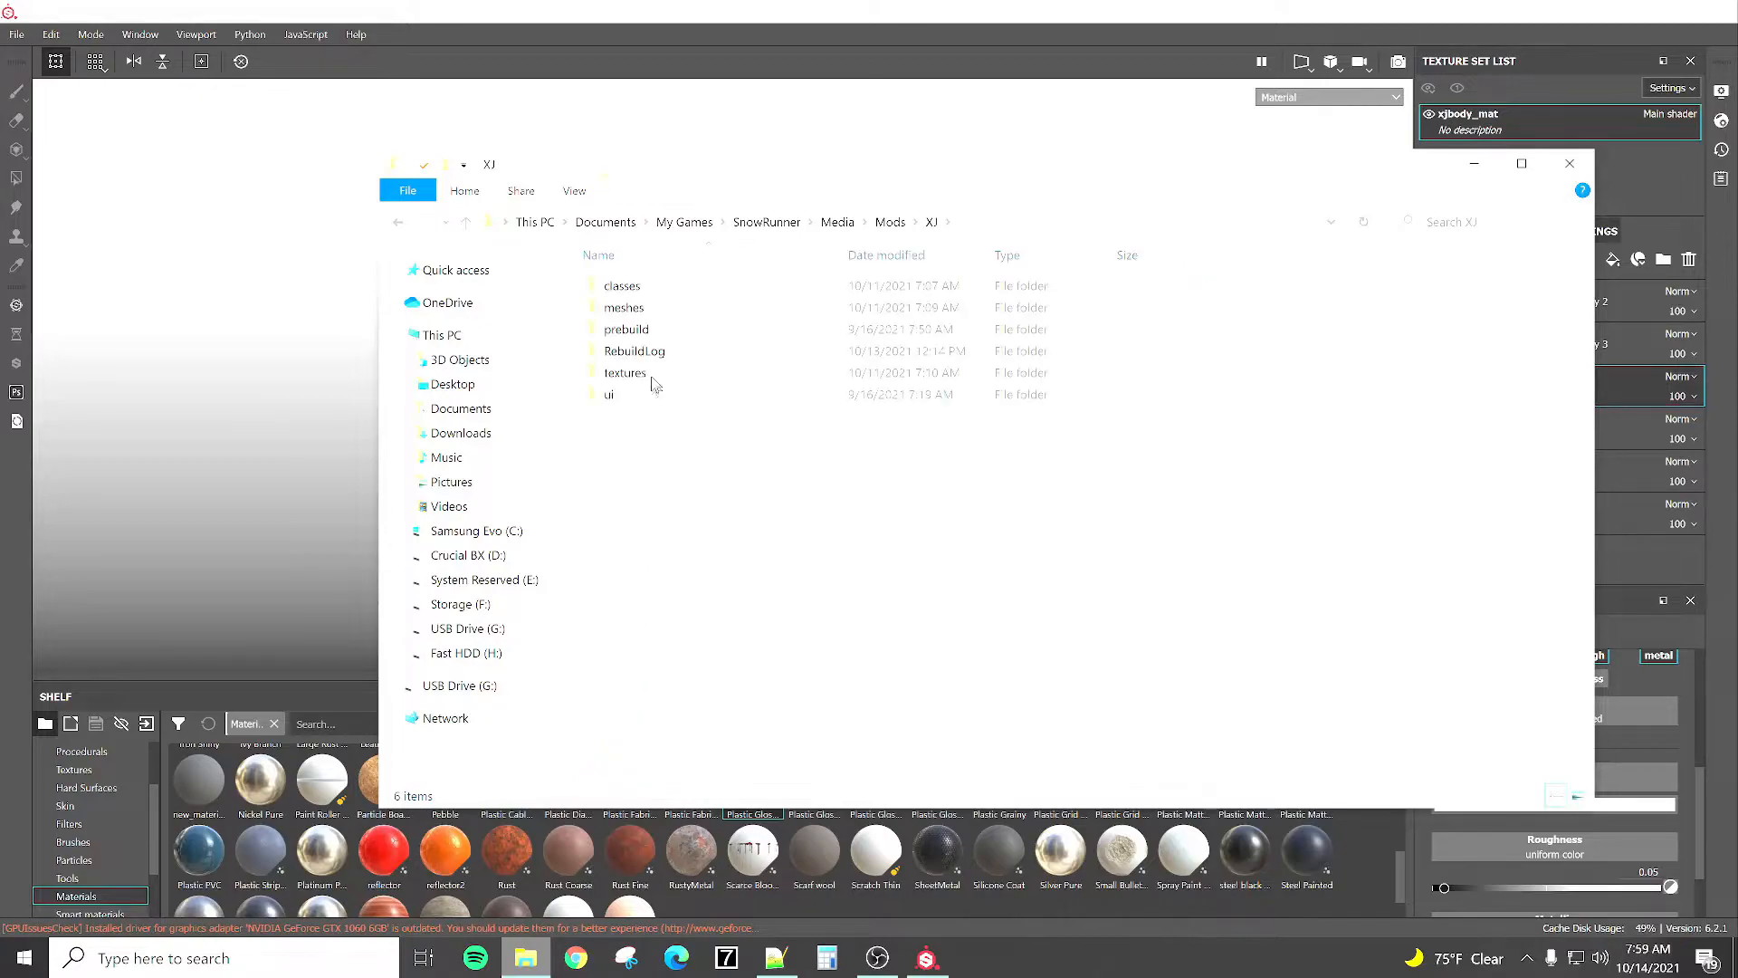
double_click(624, 372)
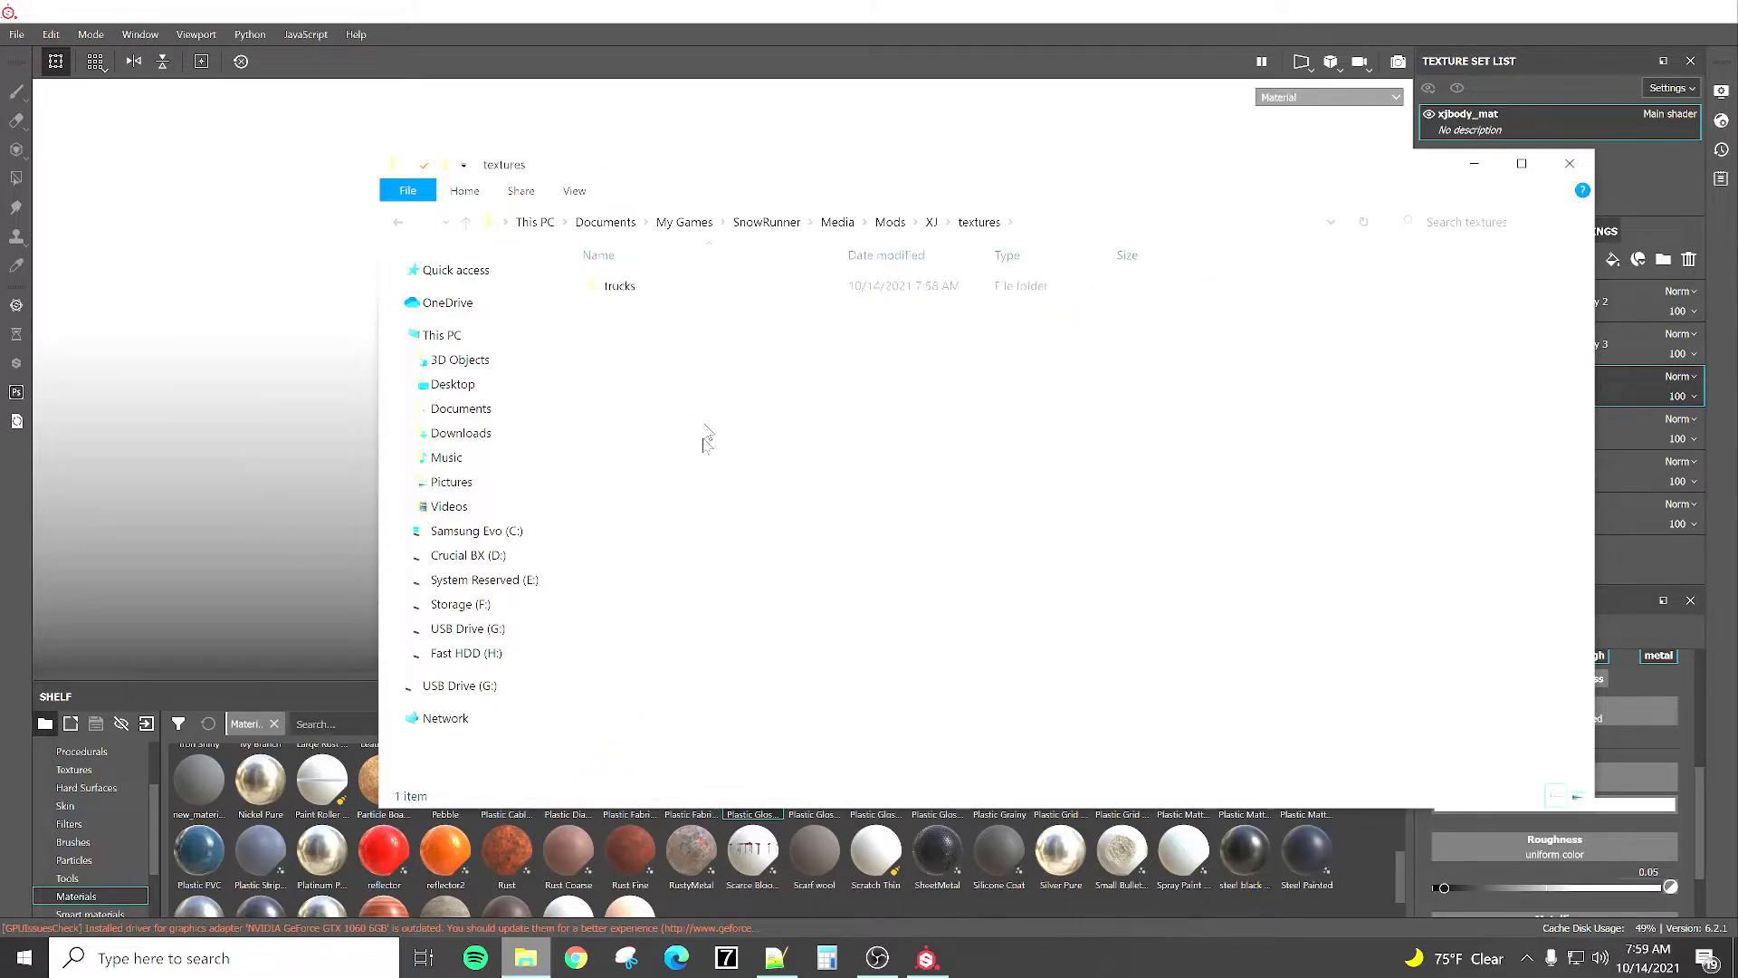
double_click(641, 287)
right_click(775, 551)
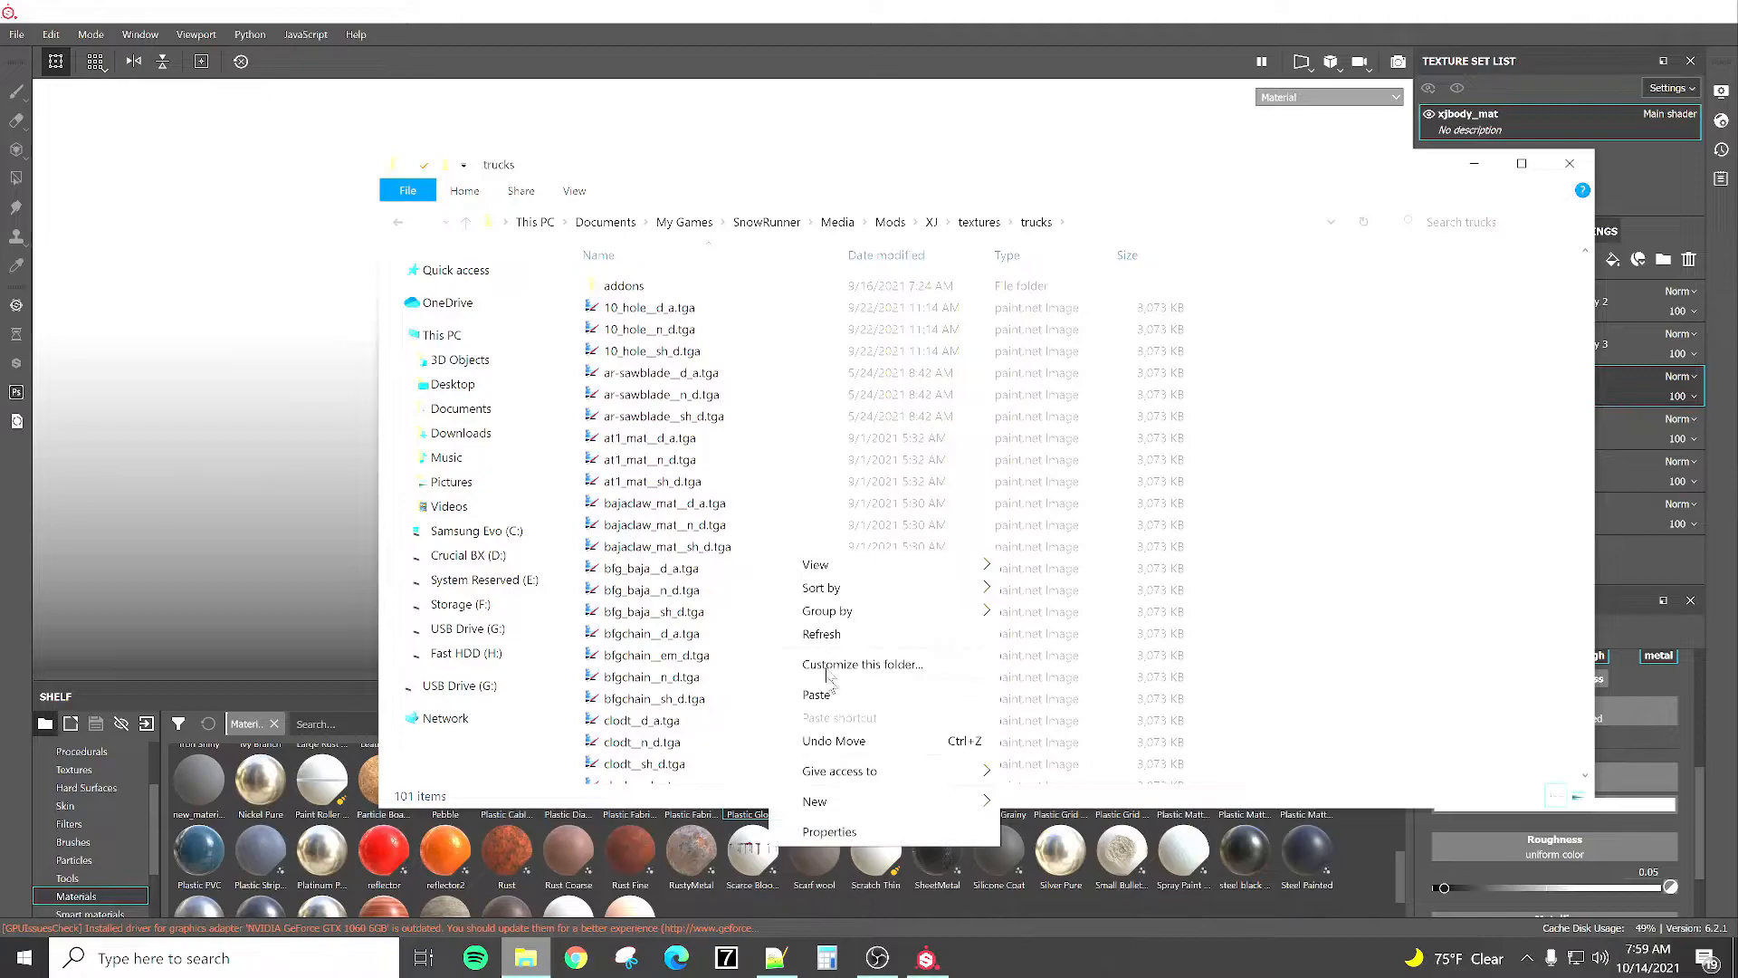
left_click(833, 702)
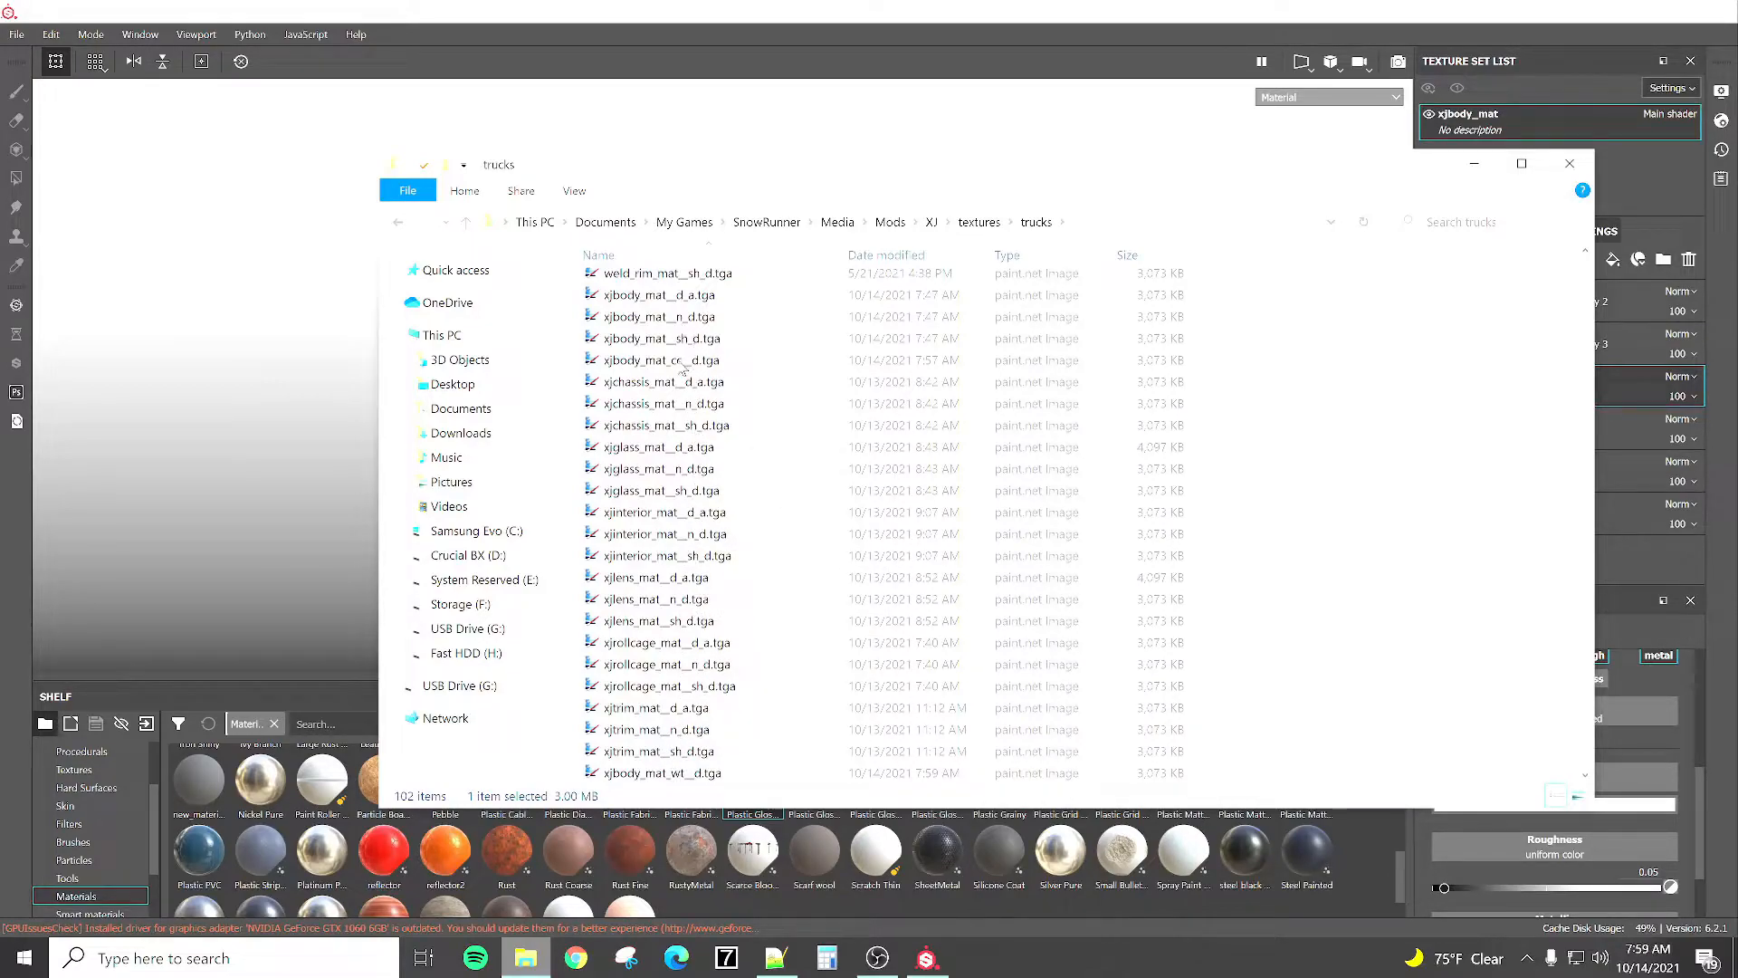
Switch to Notepad++ and set the AlbedoMap of the skin_00 MaterialOverride in xj.xml to trucks/xjbody_mat_wt__d.tga.
left_click(776, 958)
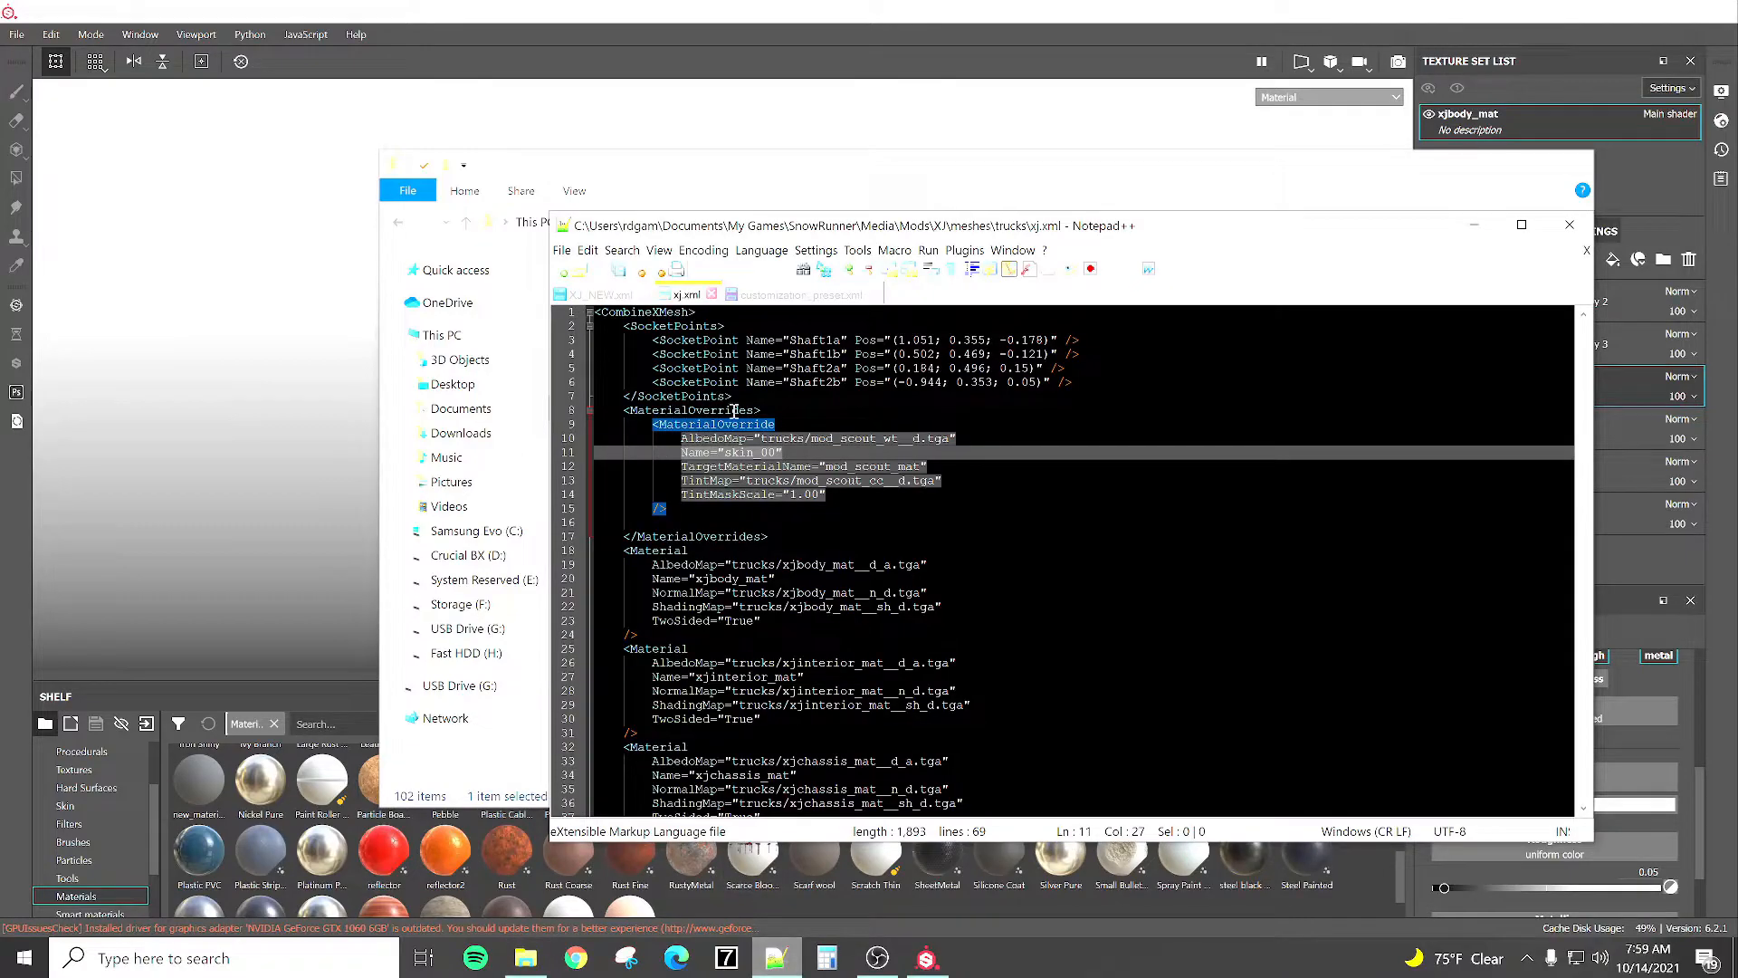
left_click(877, 440)
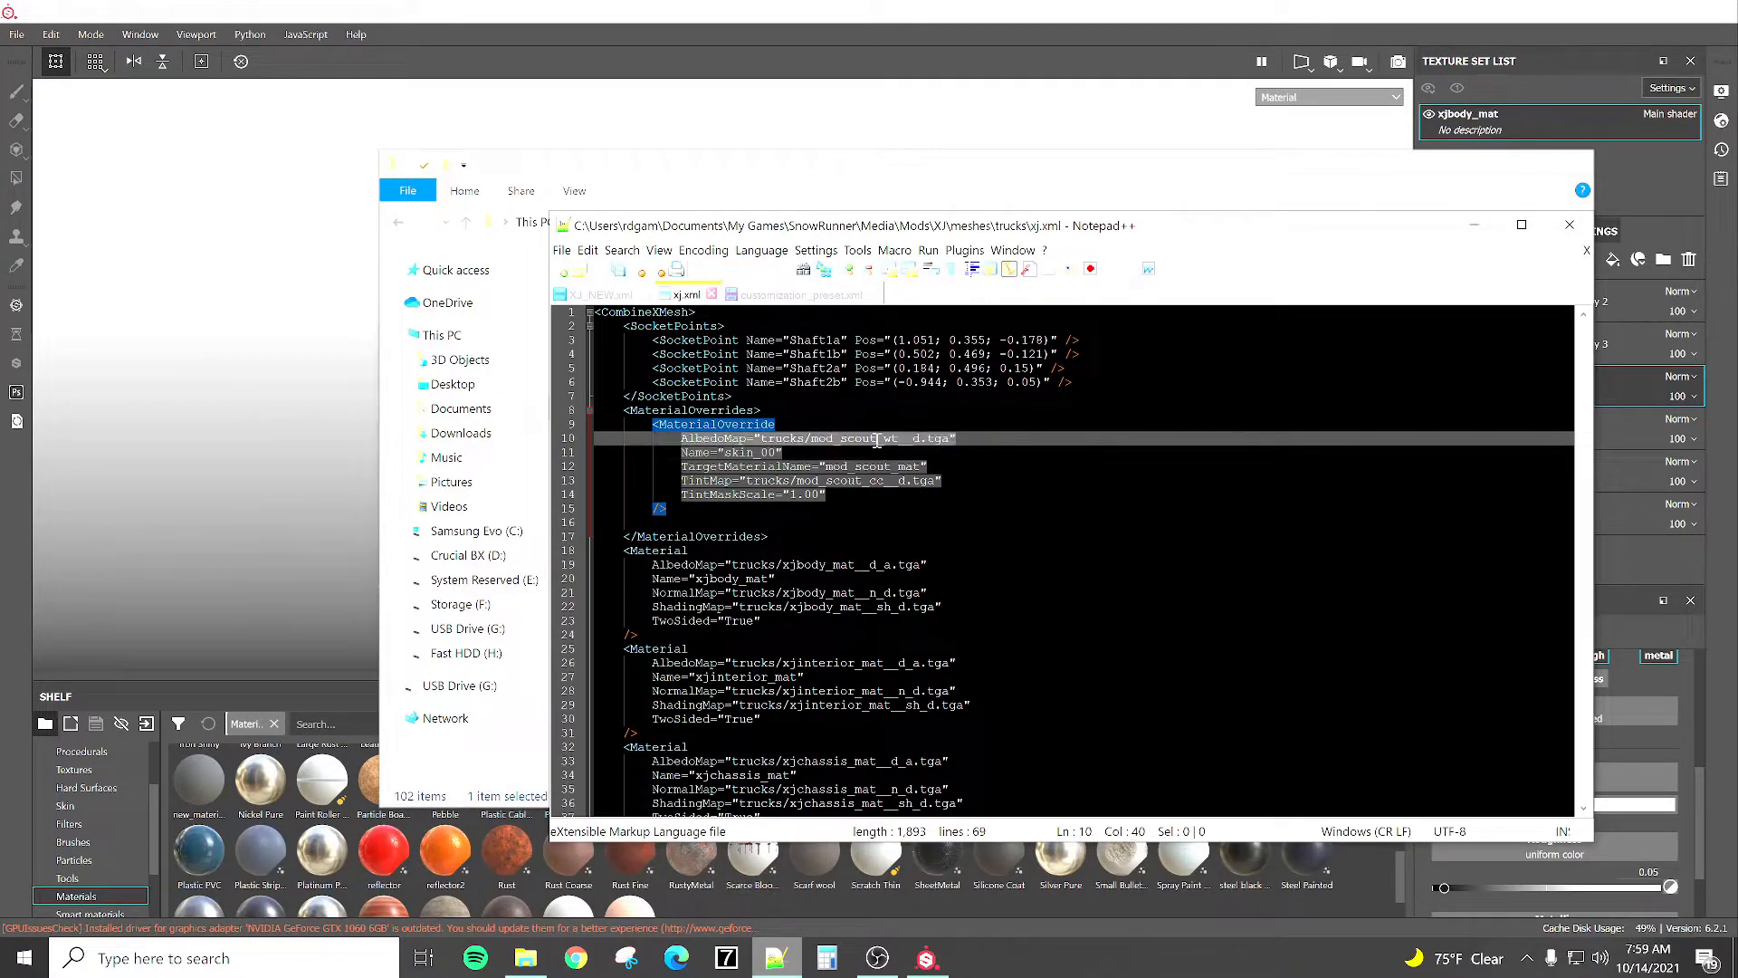
key("BackSpace")
key("BackSpace")
key("BackSpace")
key("BackSpace")
key("BackSpace")
key("BackSpace")
key("BackSpace")
key("BackSpace")
key("BackSpace")
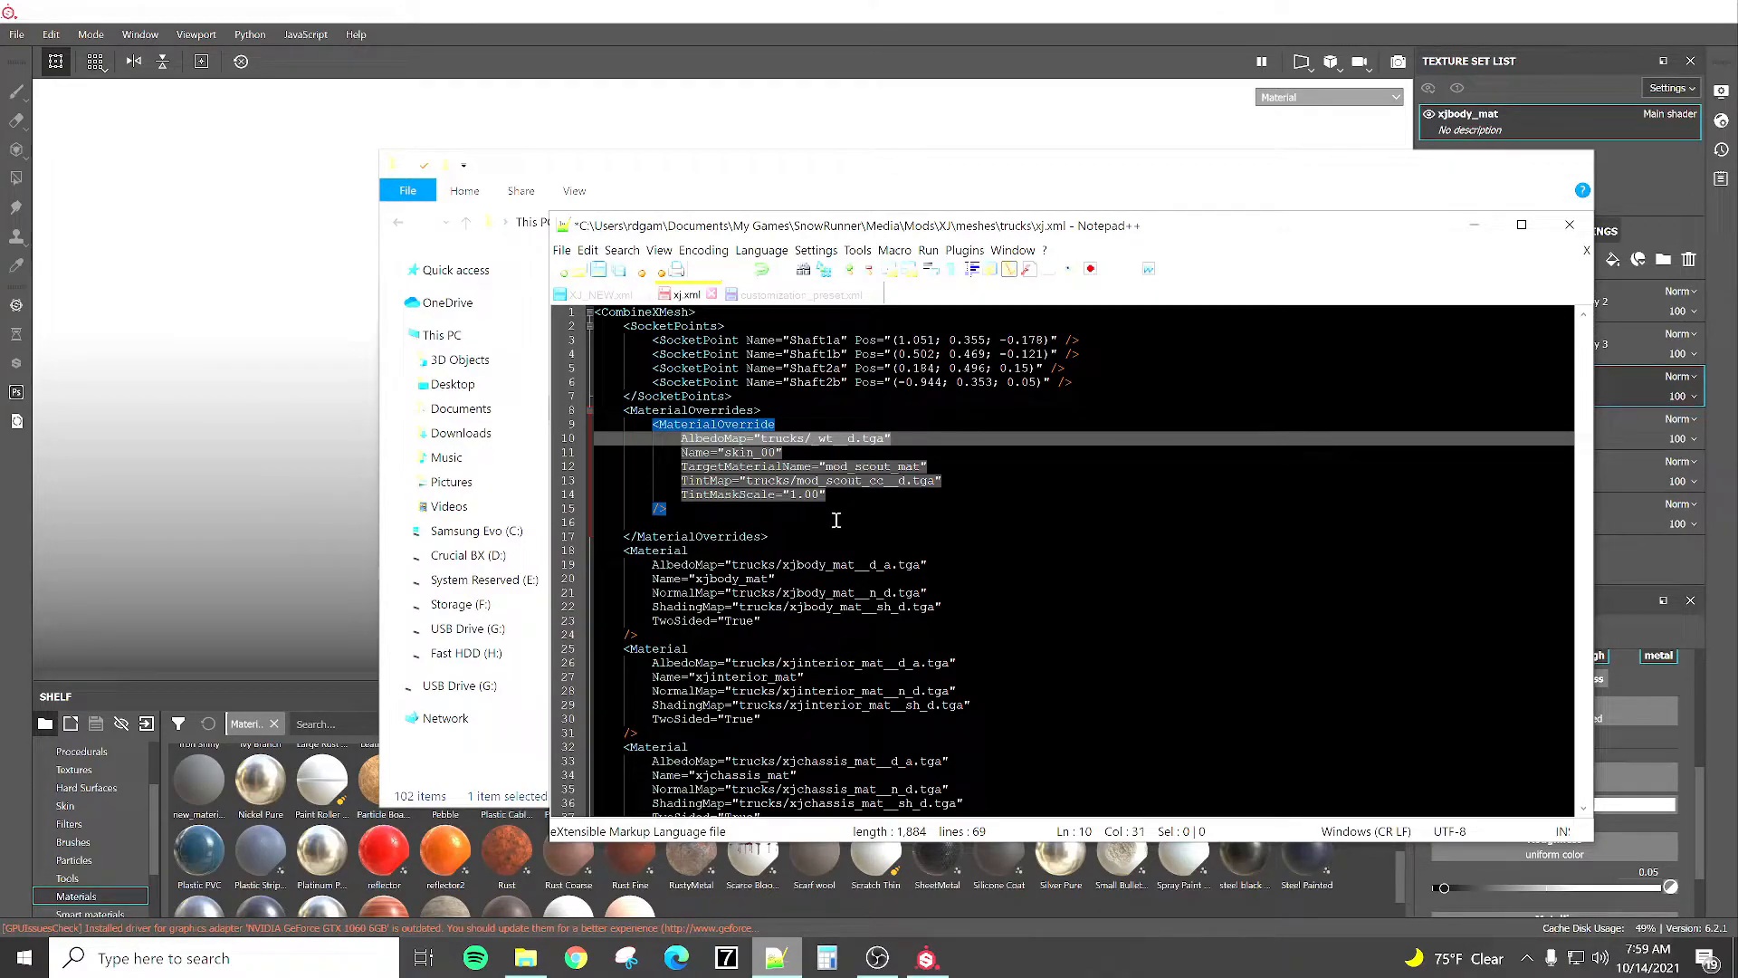
type("xj")
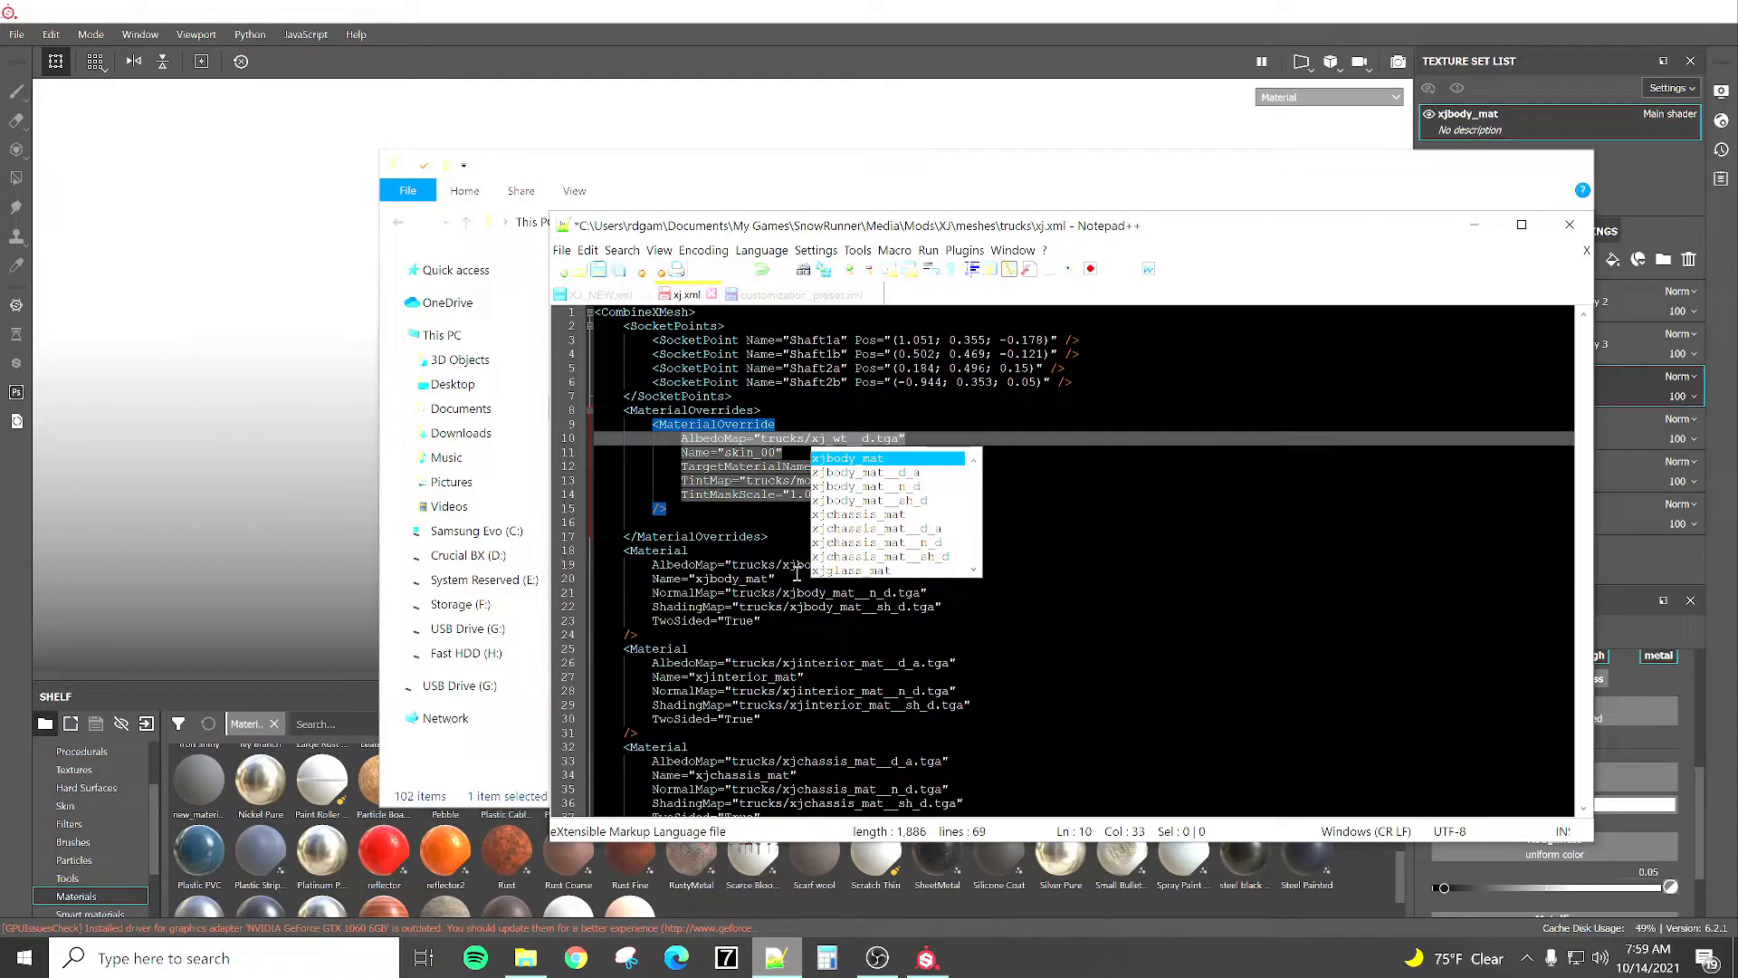
key("Return")
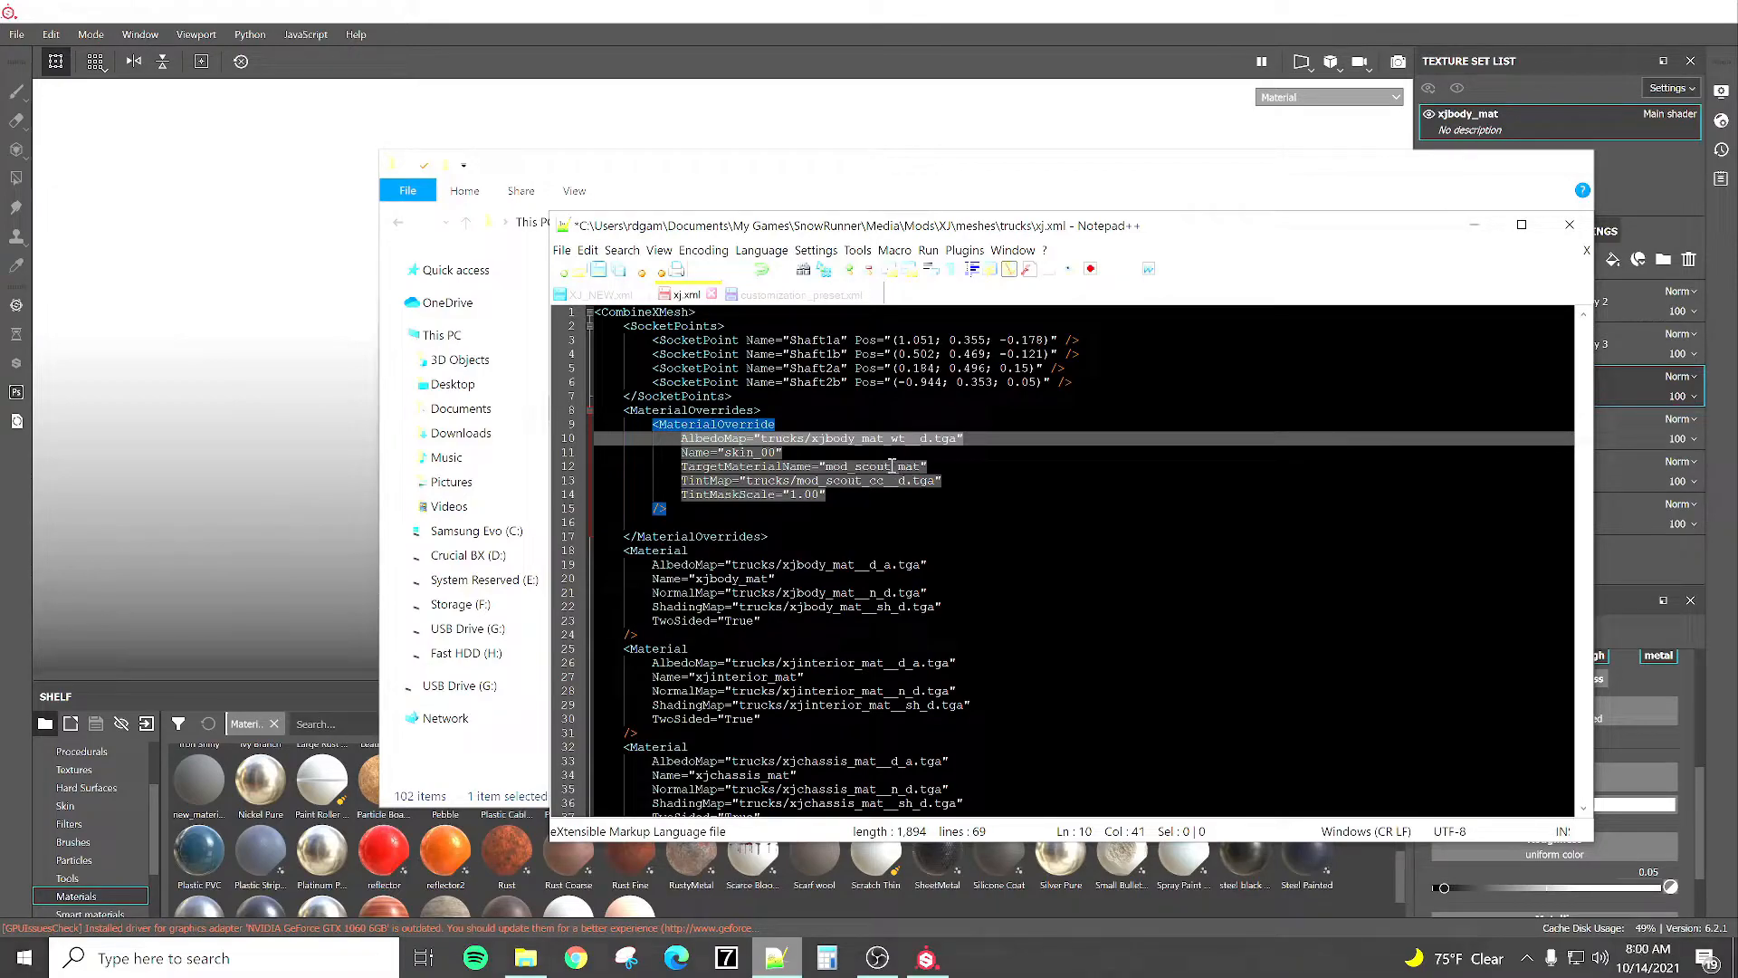
In the skin_00 override, set TargetMaterialName to xjbody_mat and TintMap to trucks/xjbody_mat_cc__d.tga, and switch back to File Explorer.
left_click_drag(919, 467, 828, 469)
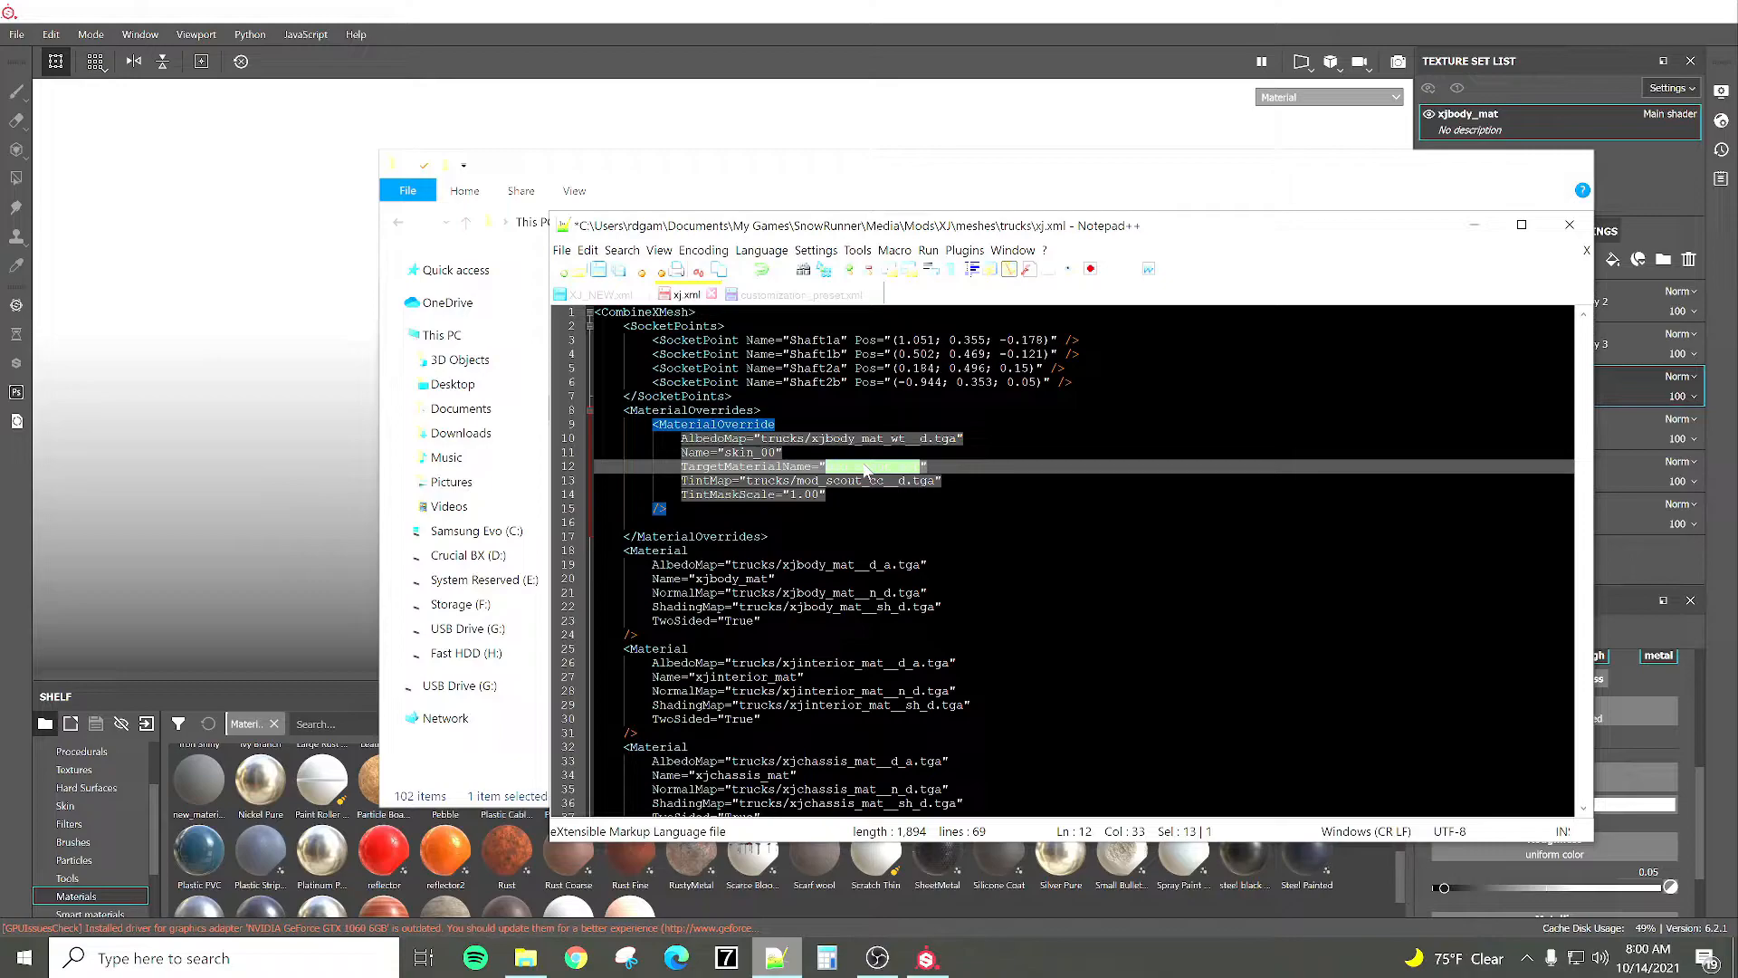
type("xj")
key("Return")
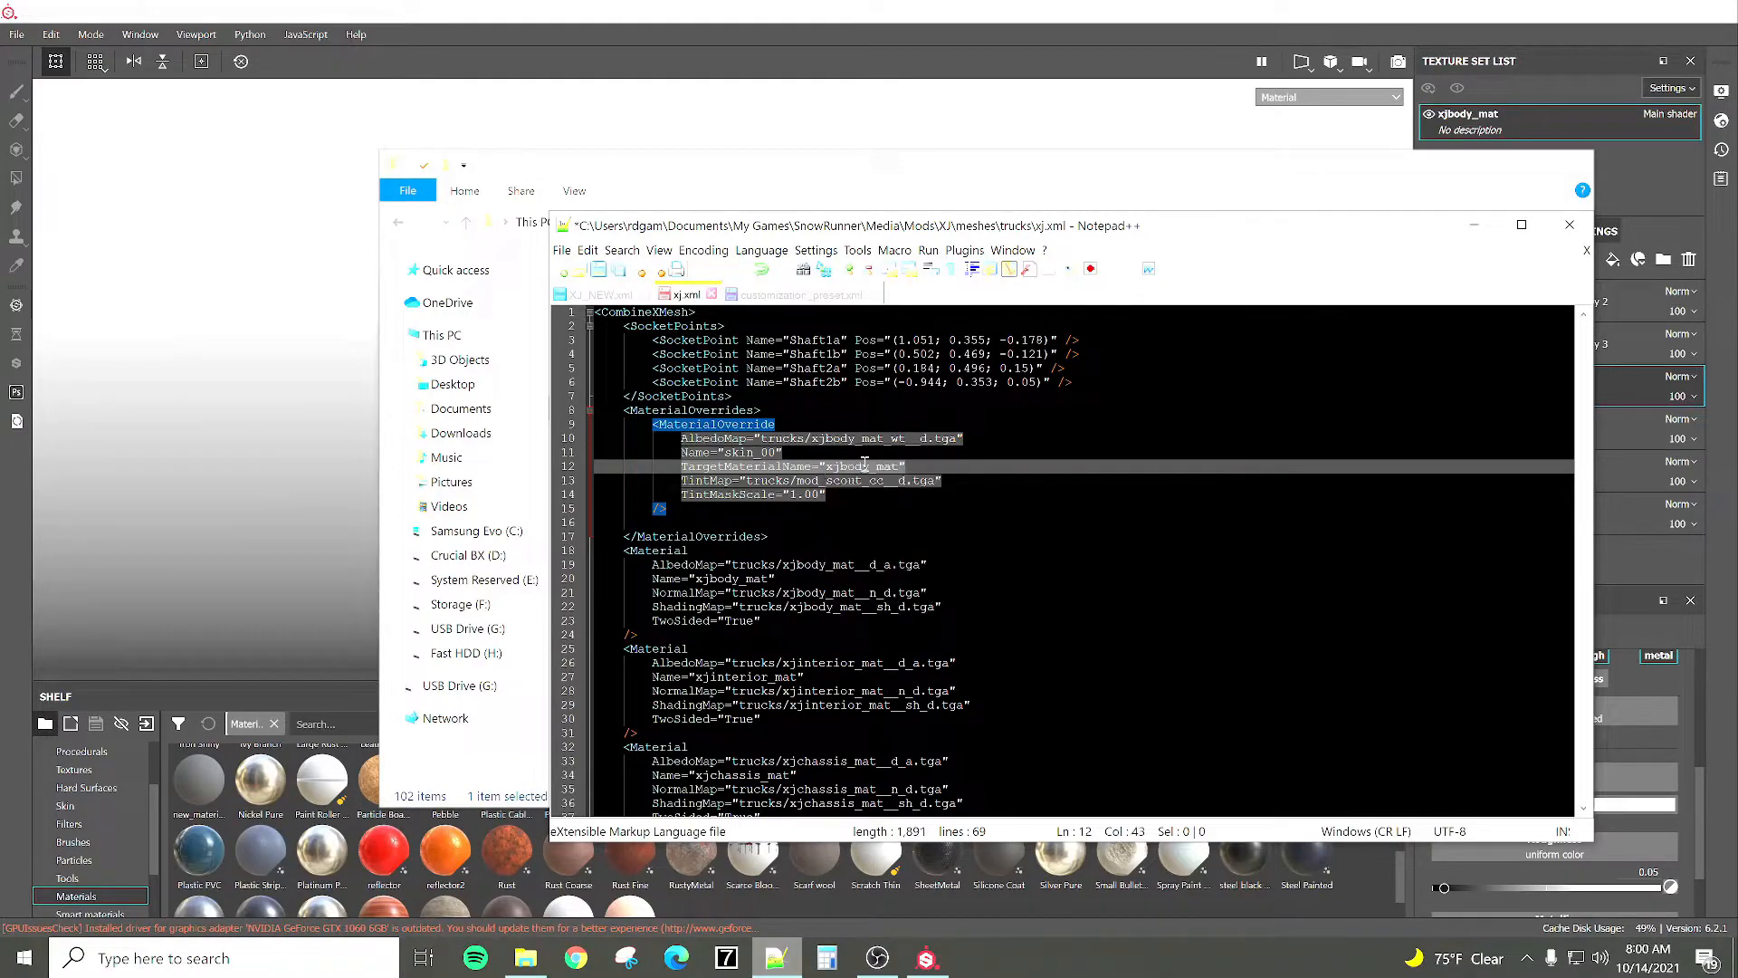
left_click_drag(863, 485, 802, 482)
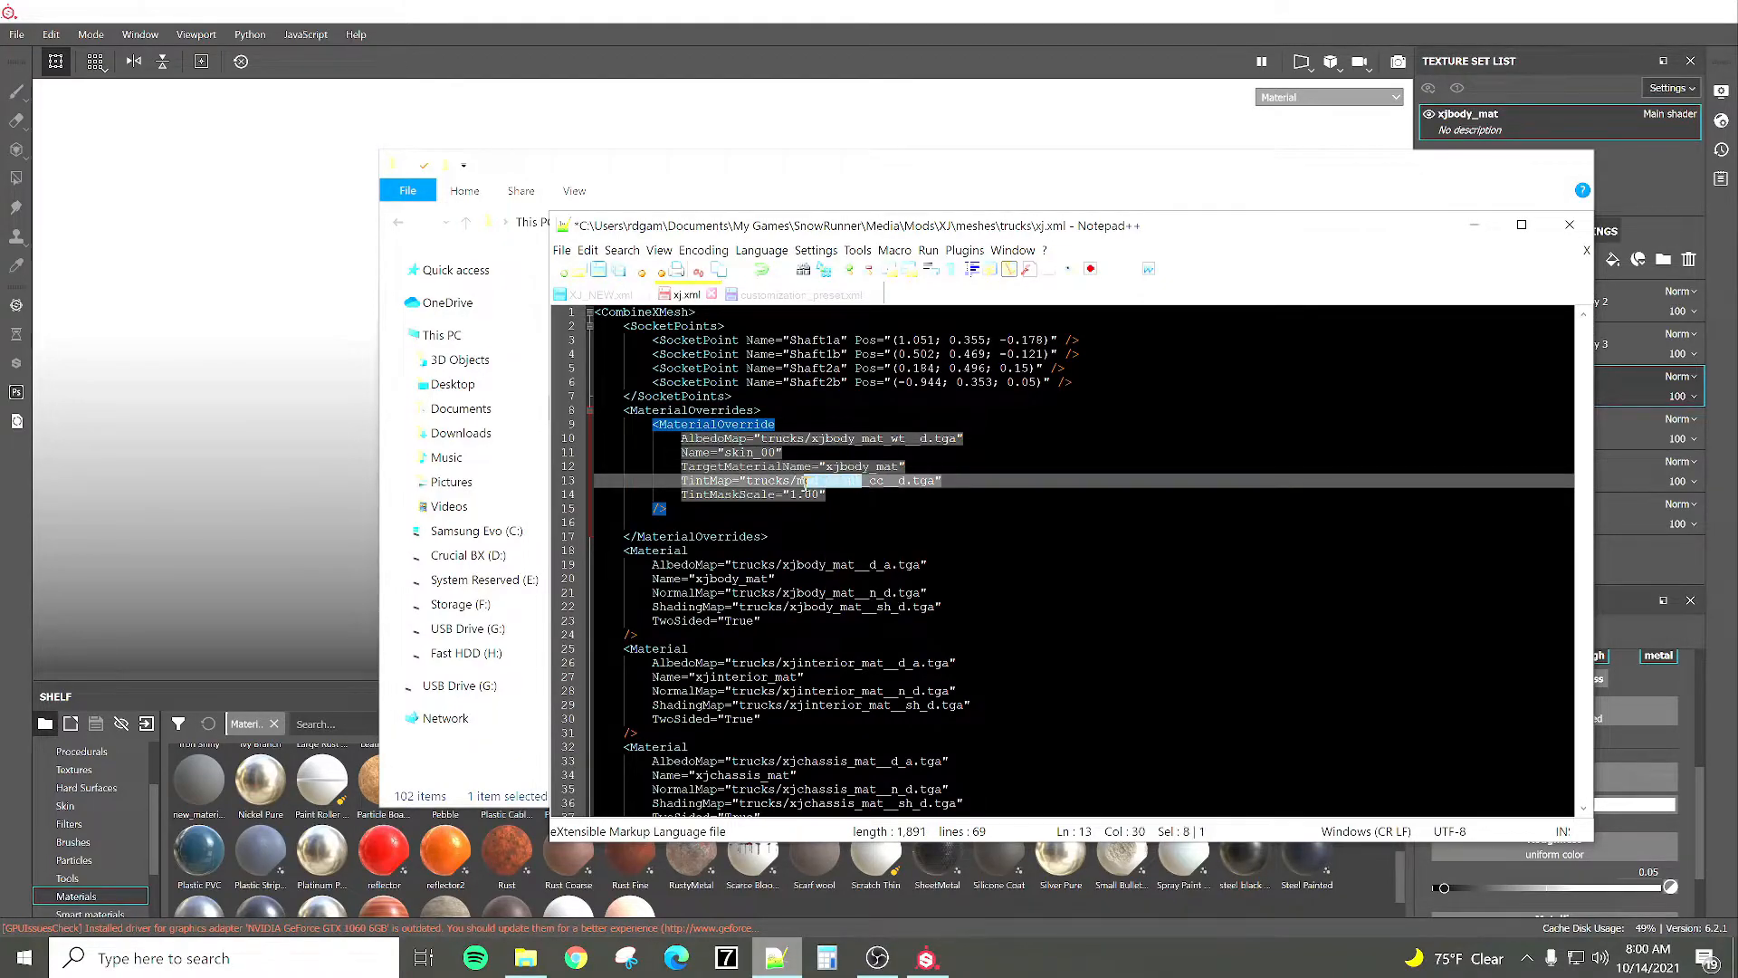
type("xj")
key("Return")
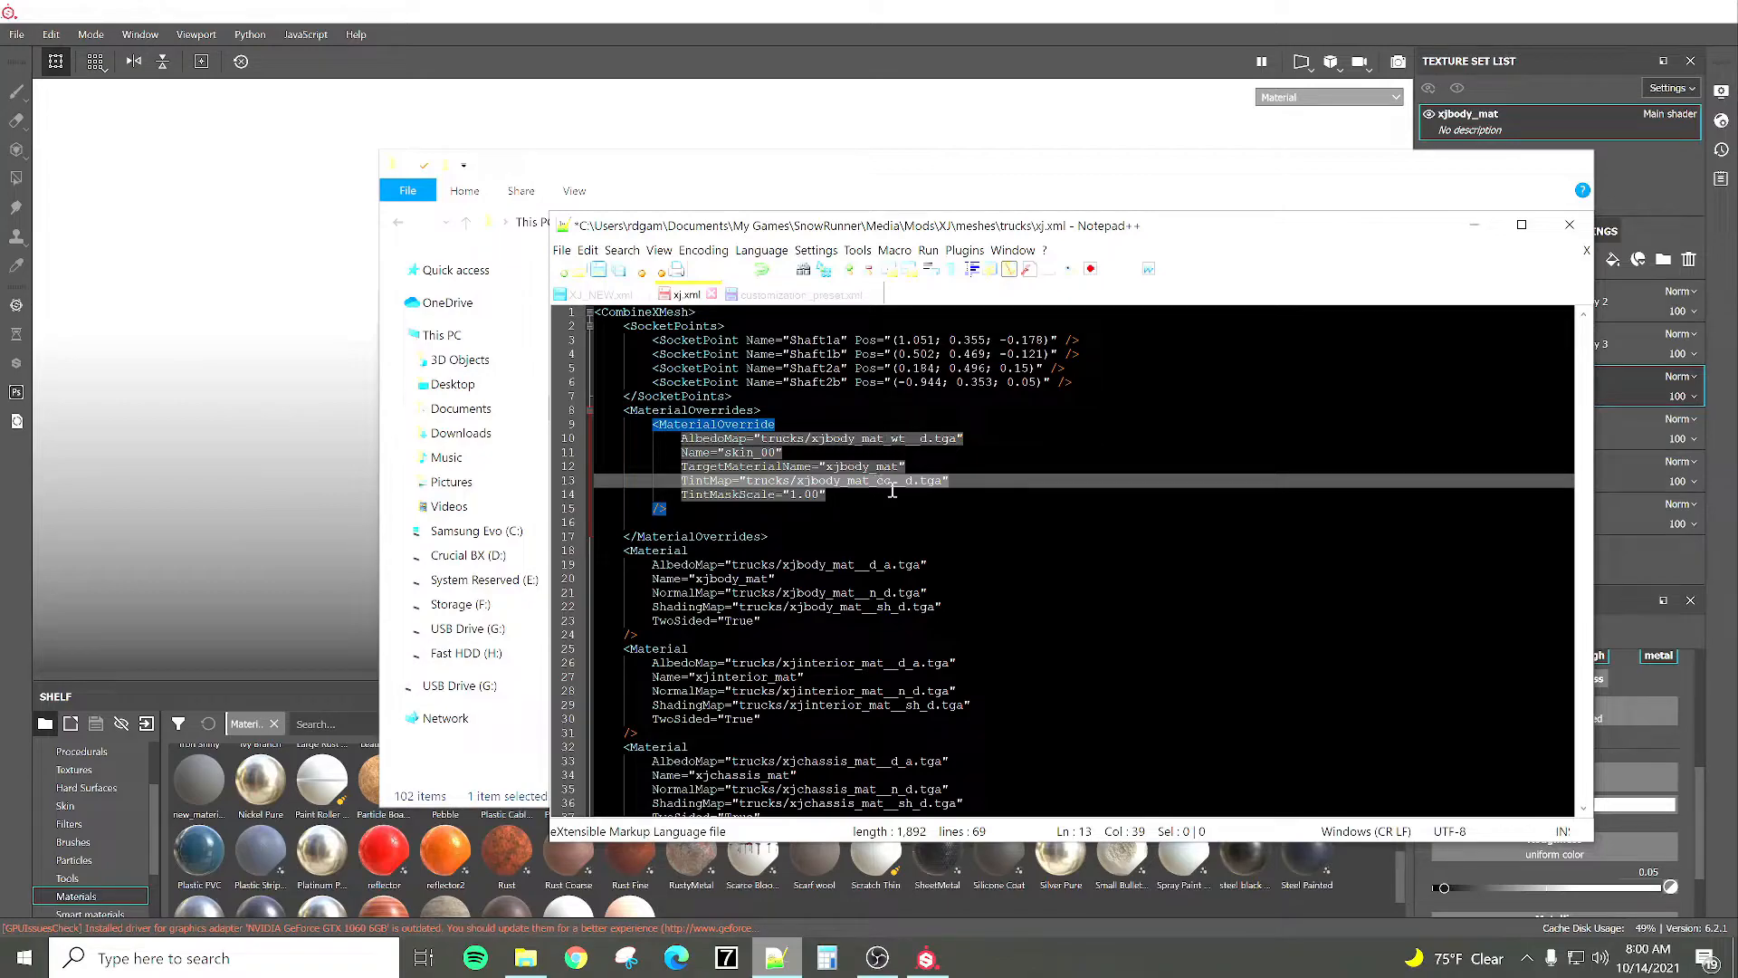
left_click(613, 166)
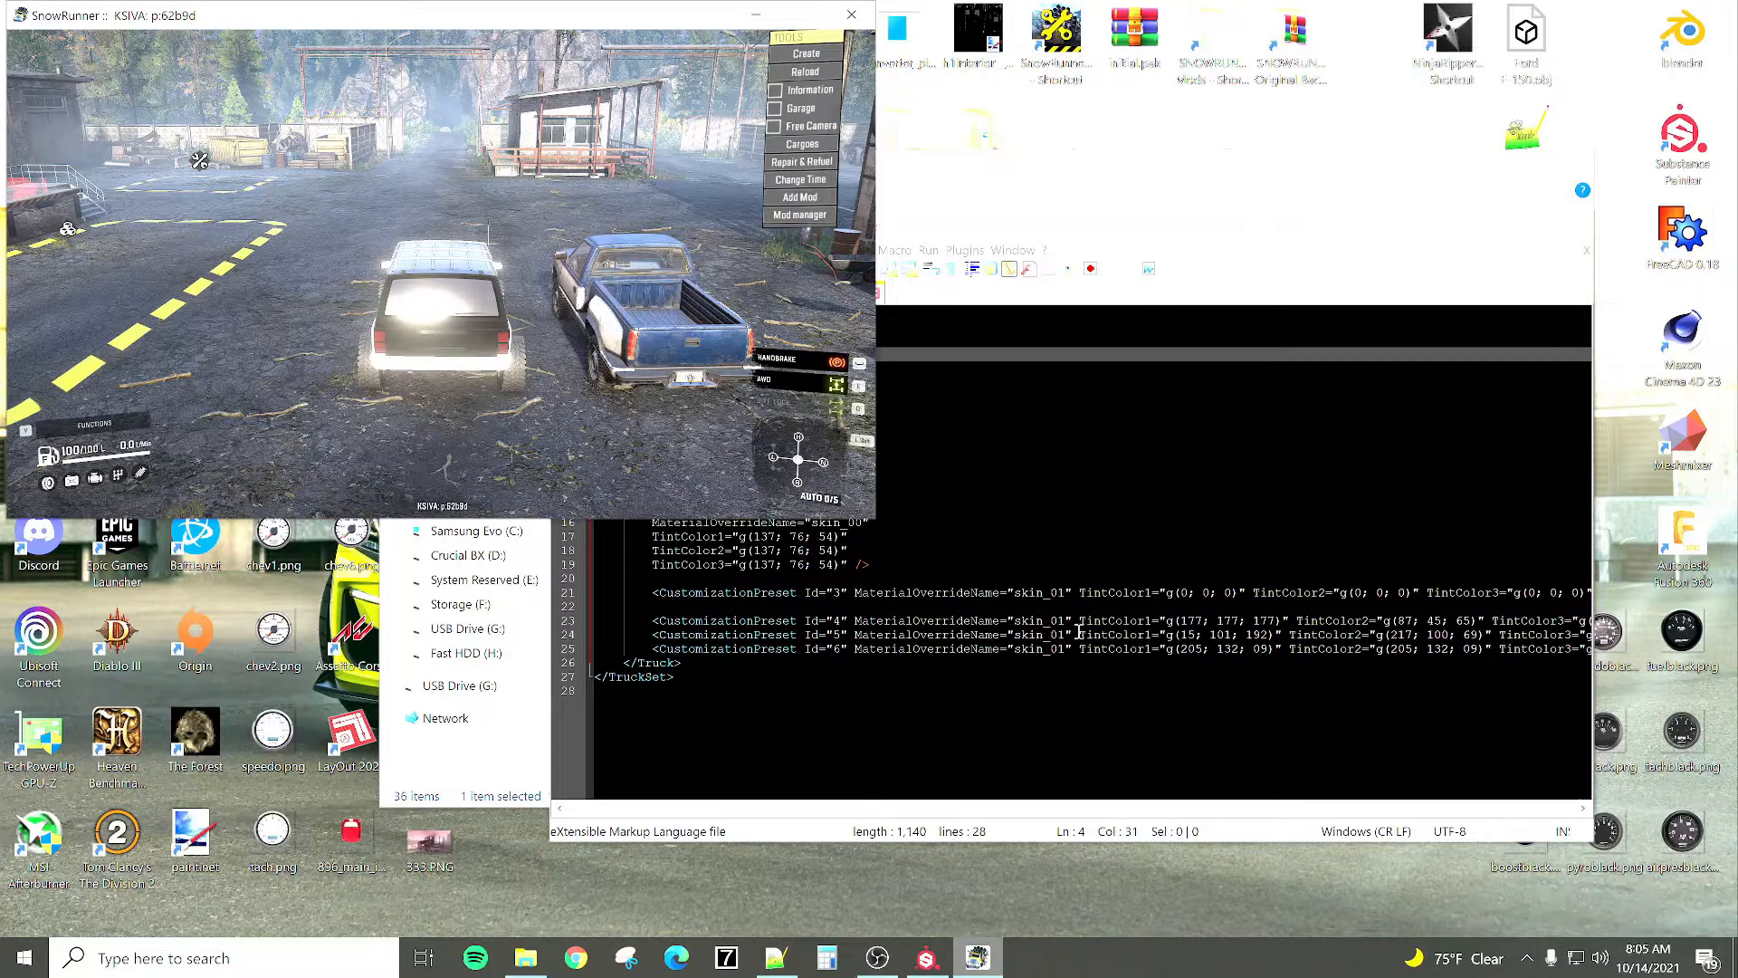
Save xj.xml in Notepad++, reload the mod in SnowRunner, and open the garage options for the XJ.
left_click(1017, 620)
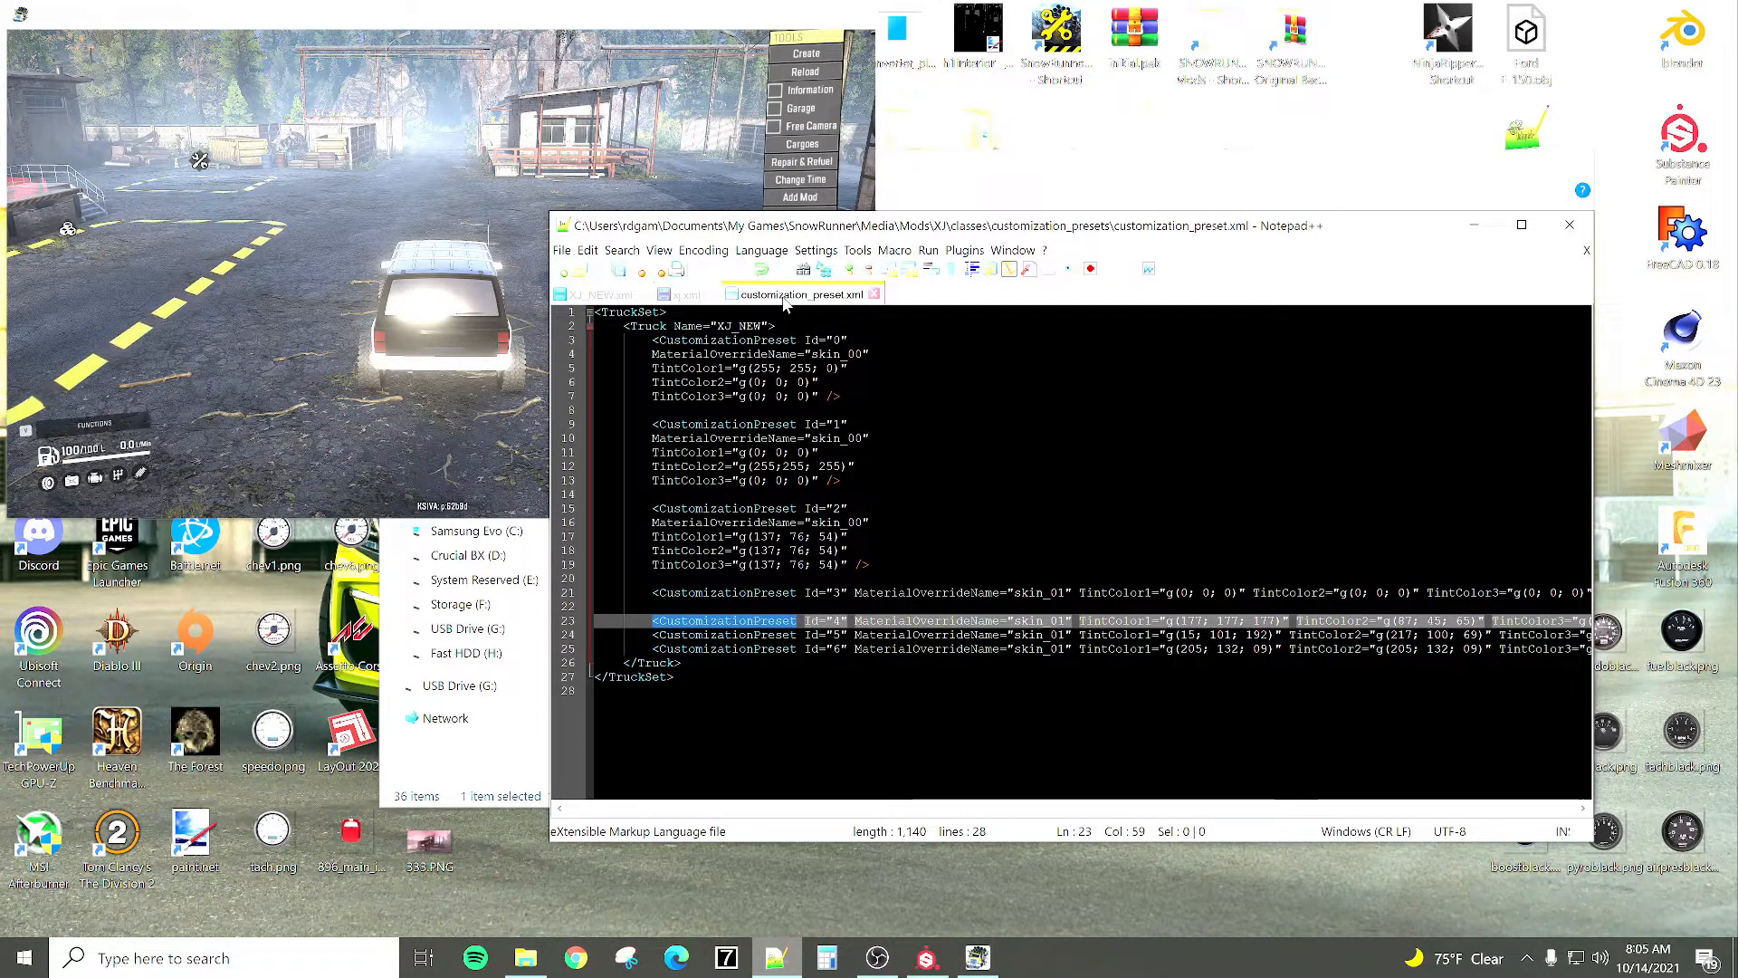
left_click(685, 294)
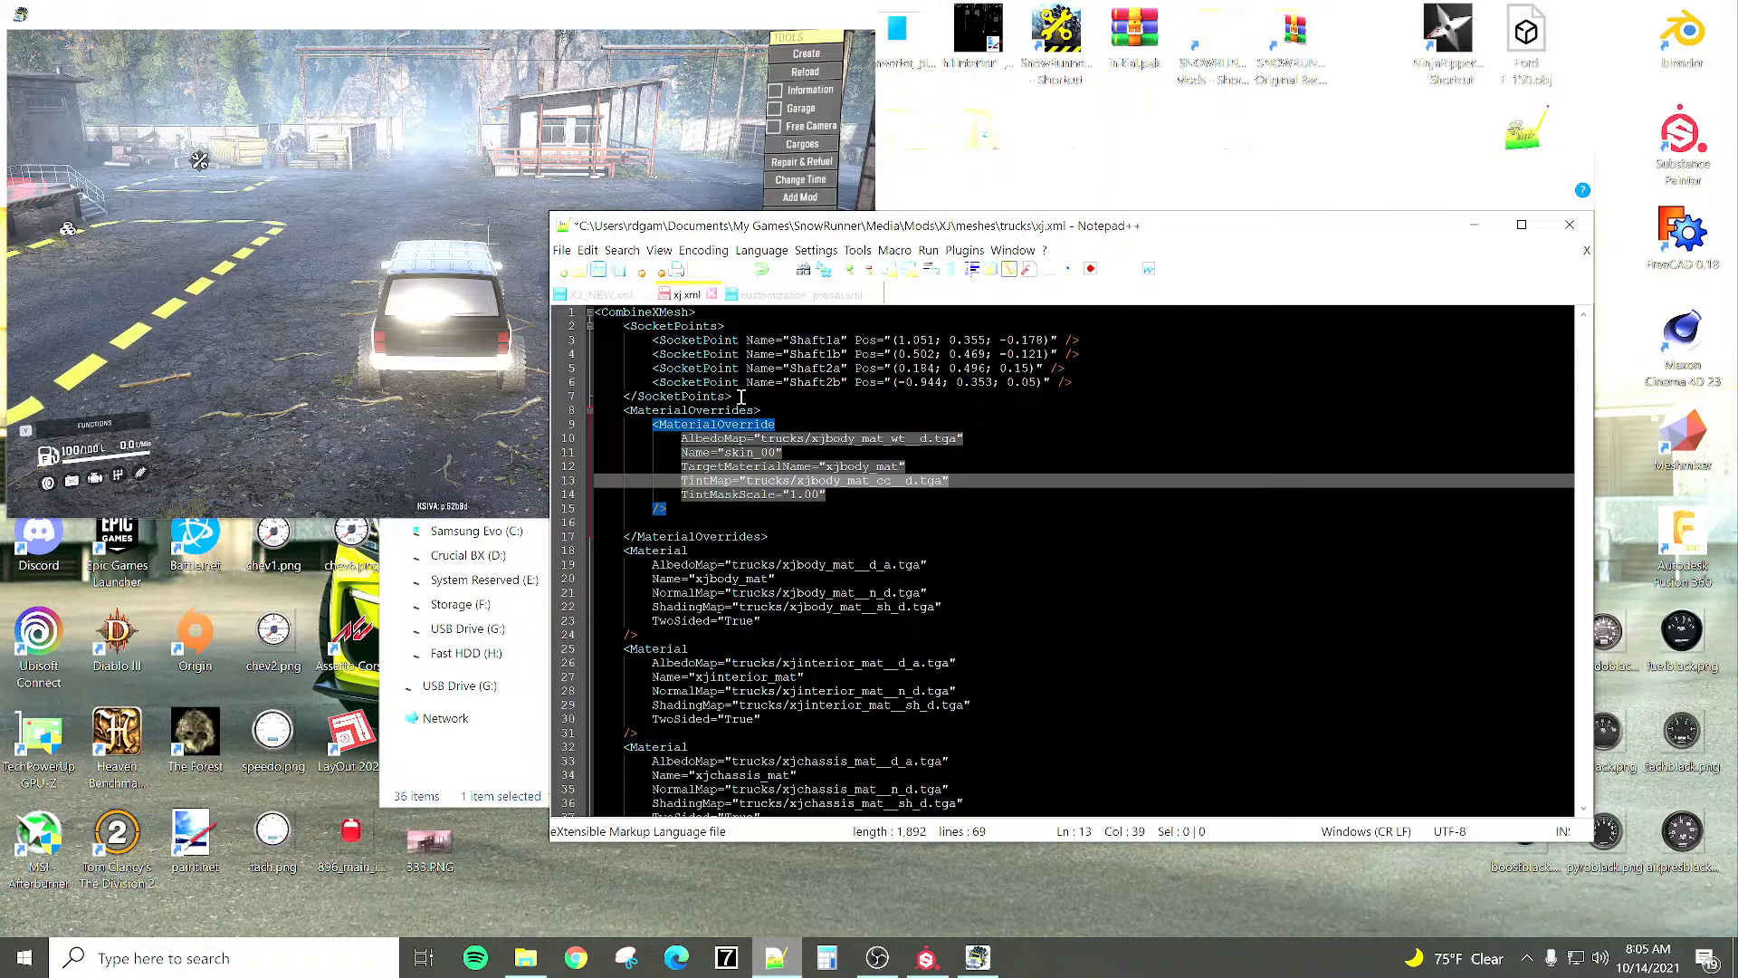
left_click(790, 88)
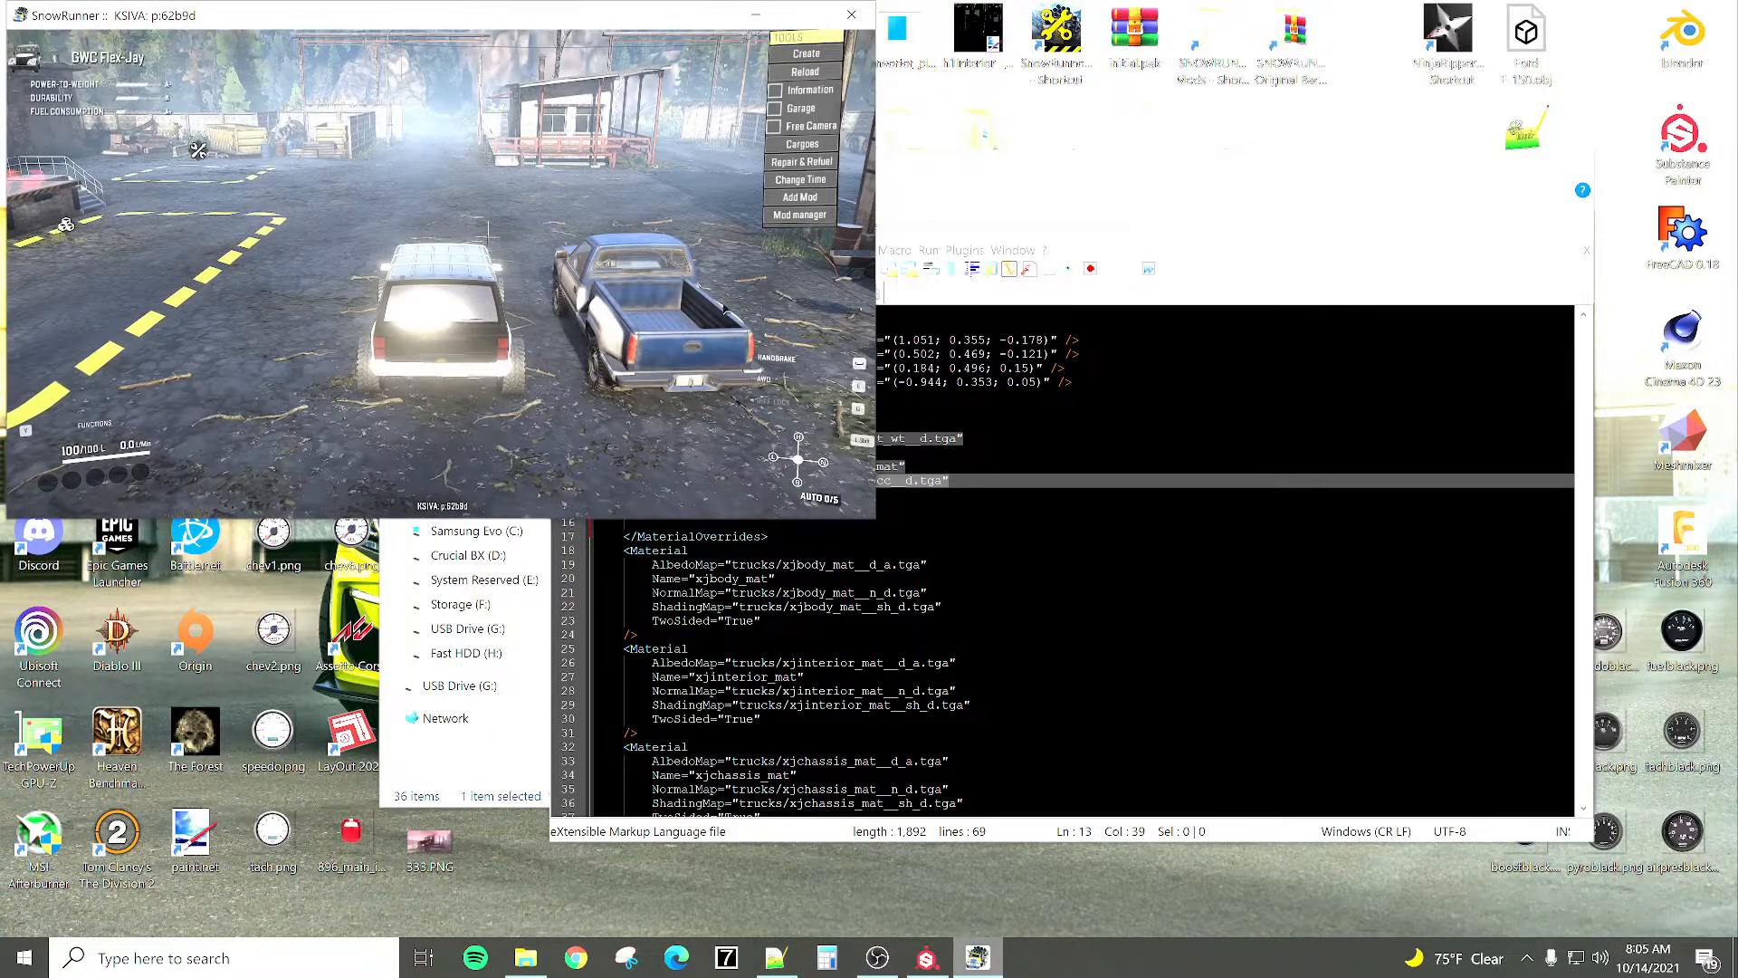
left_click(973, 436)
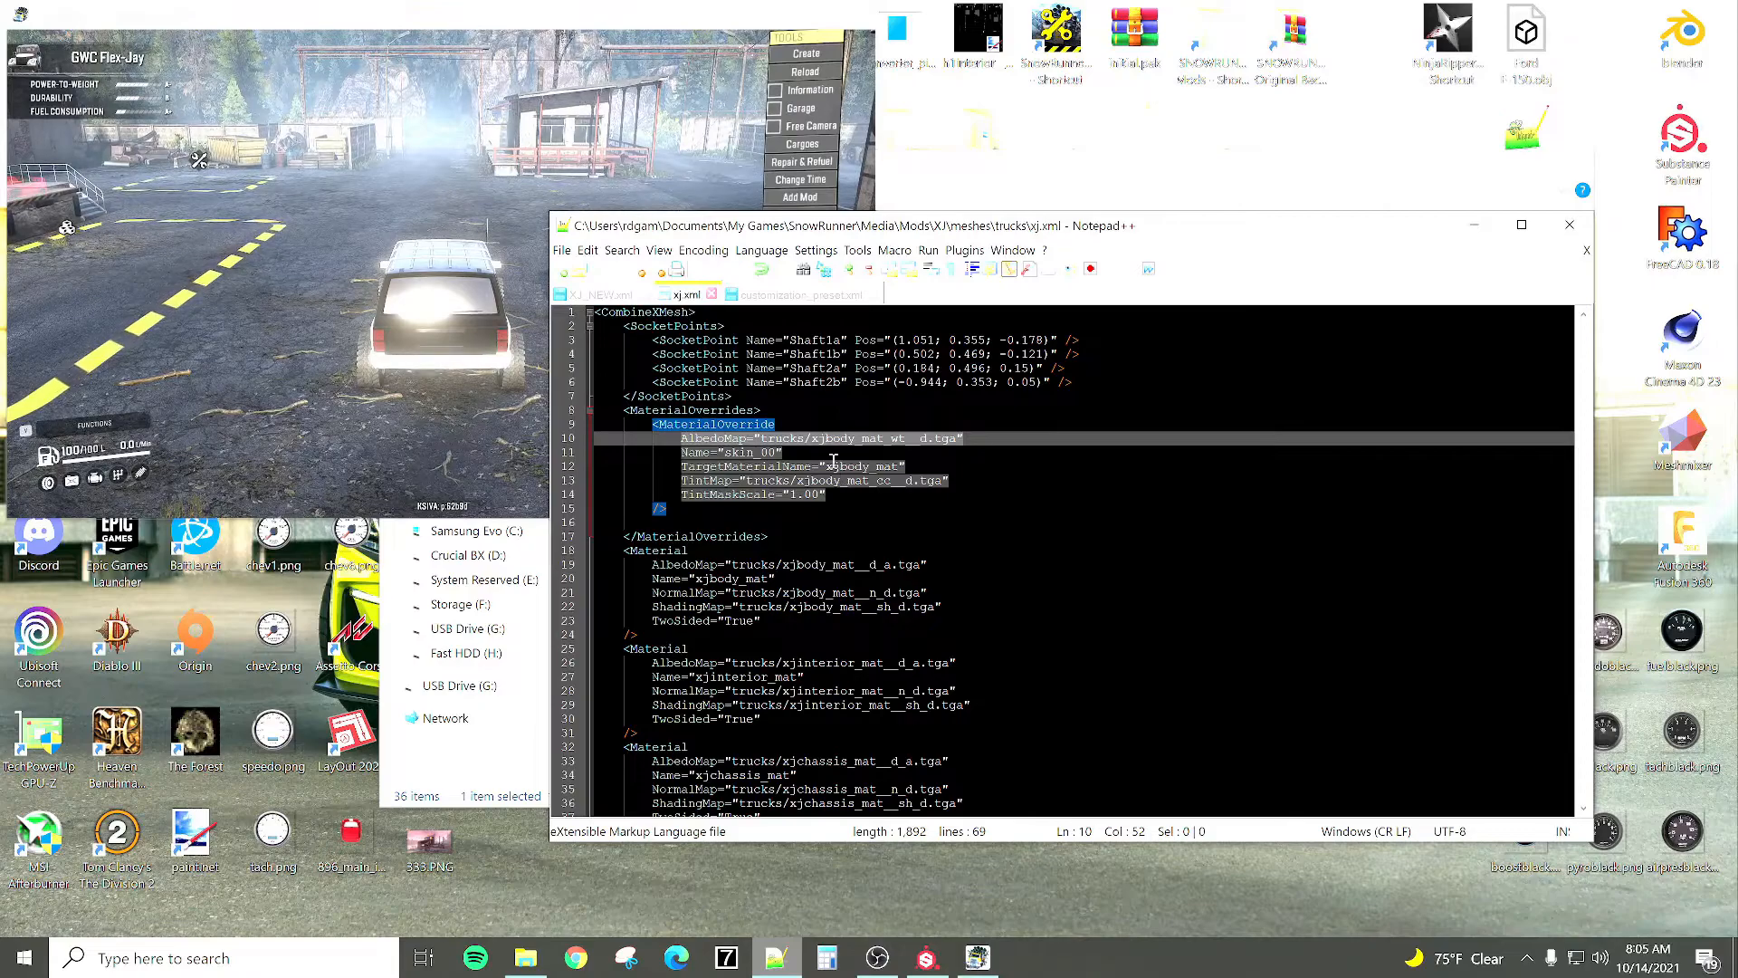
left_click(775, 109)
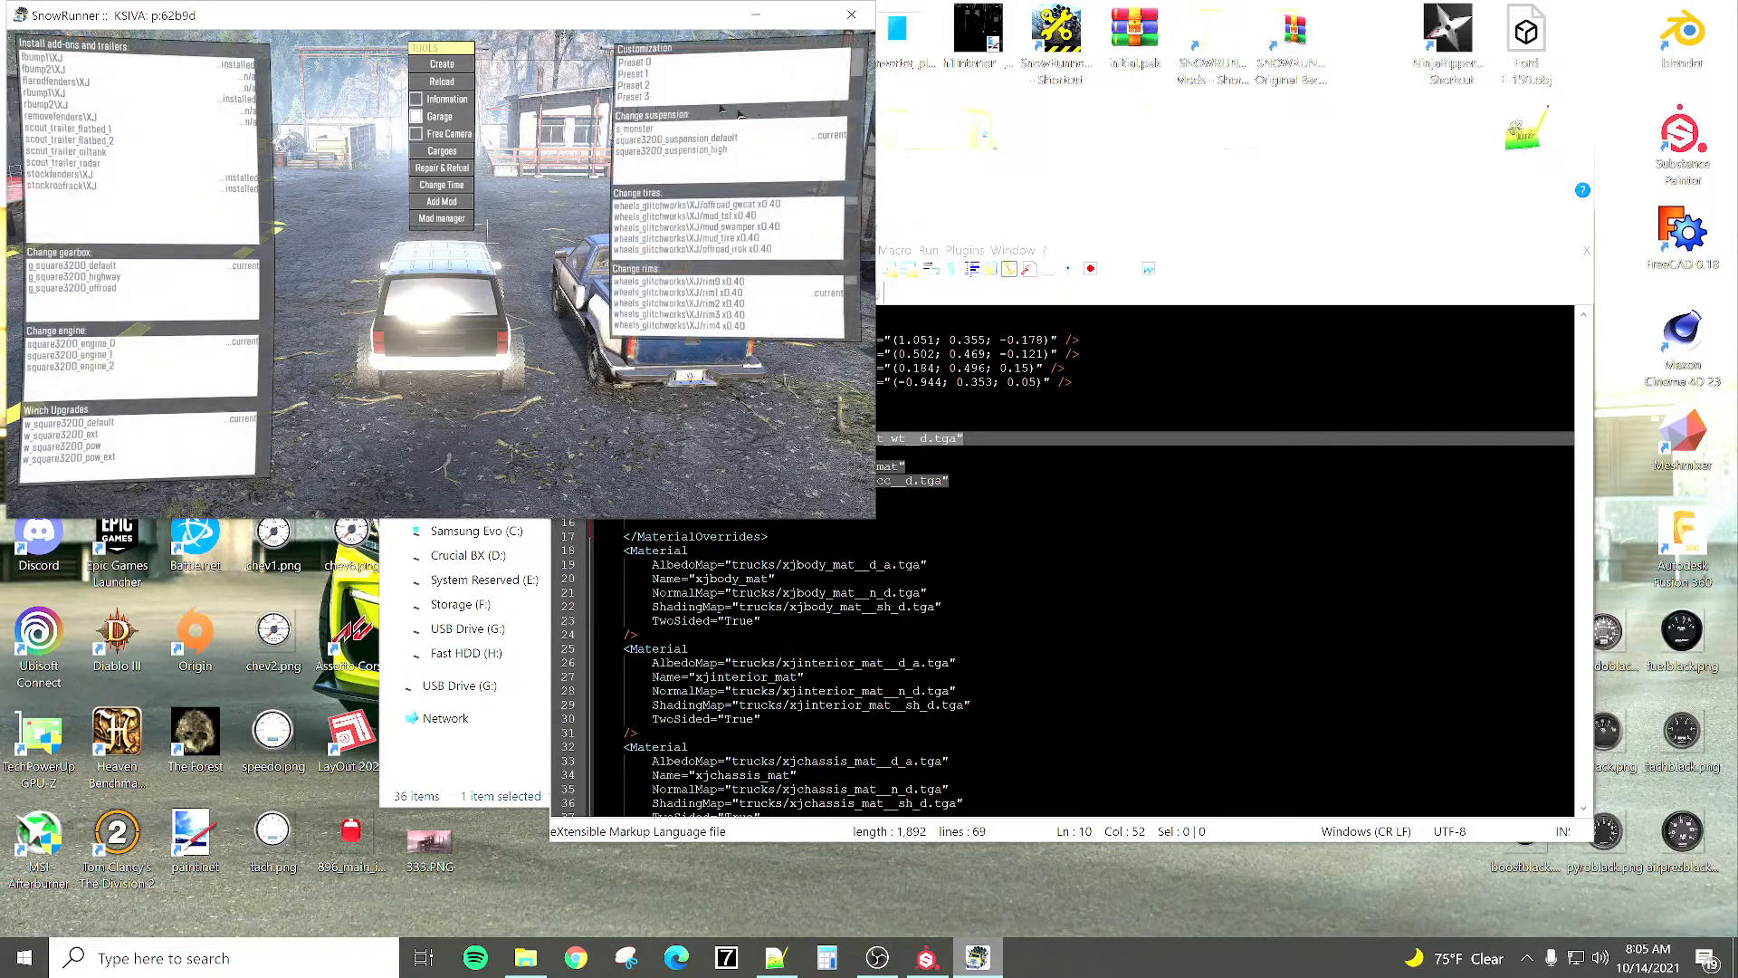
Apply customization Preset 0 to the XJ in the SnowRunner garage, checking the xjbody_mat material in xj.xml.
left_click(638, 63)
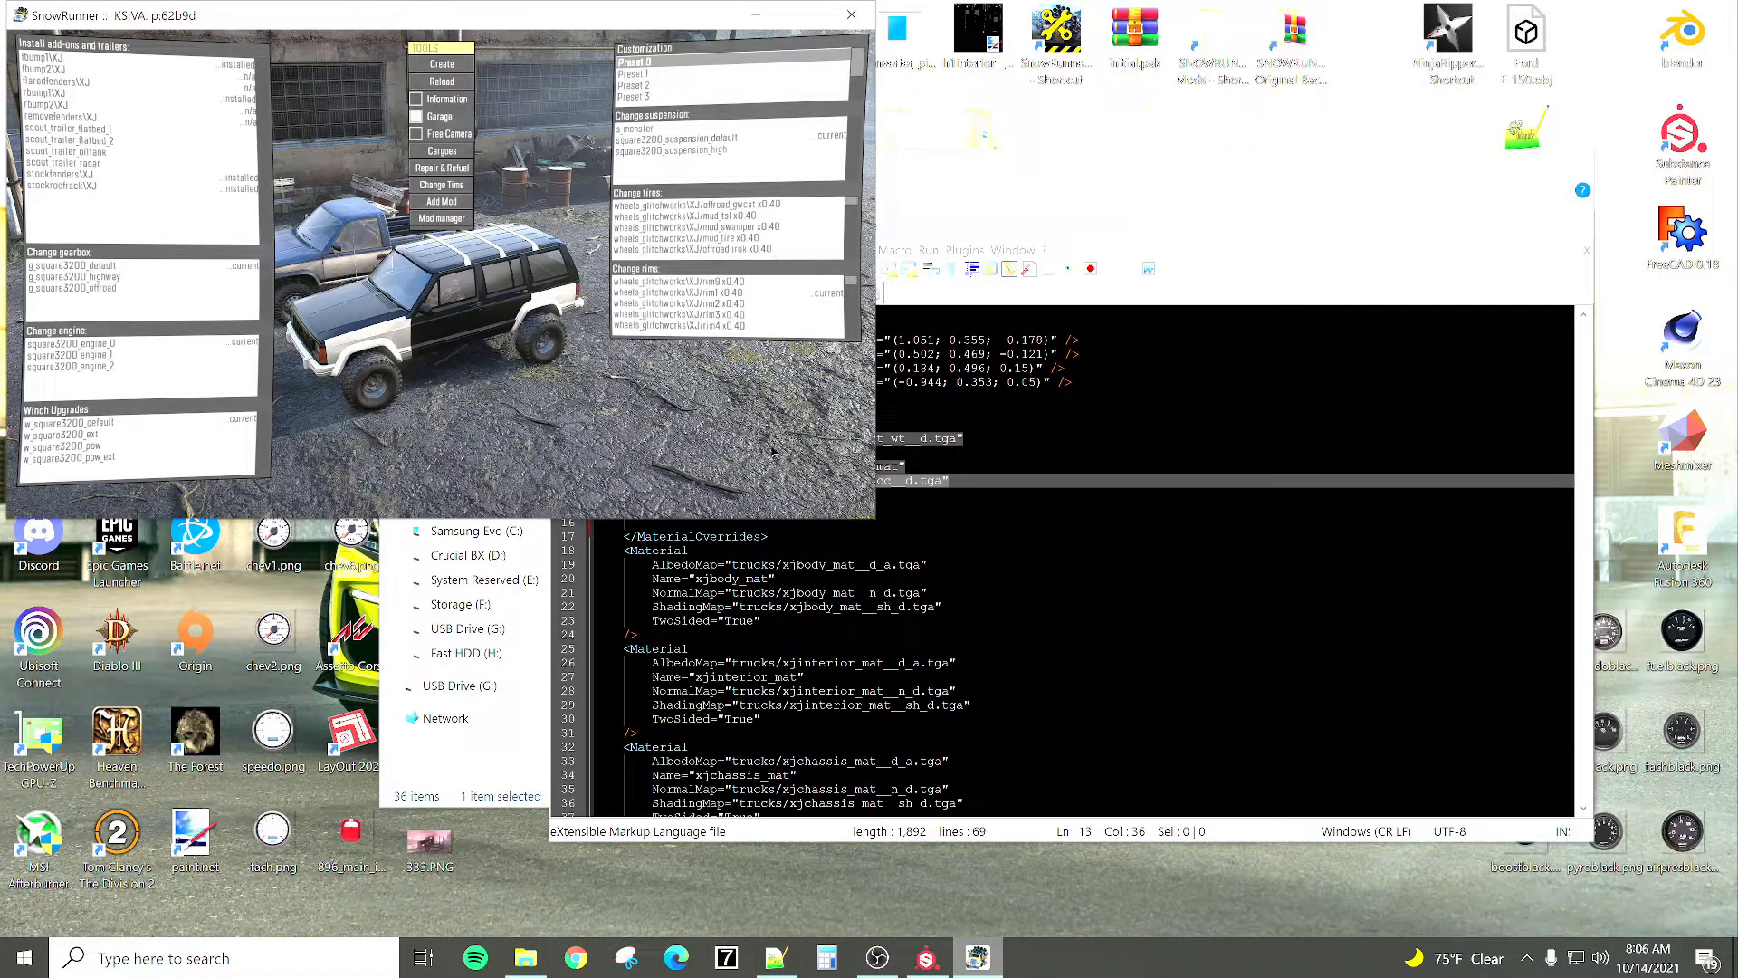
left_click(878, 585)
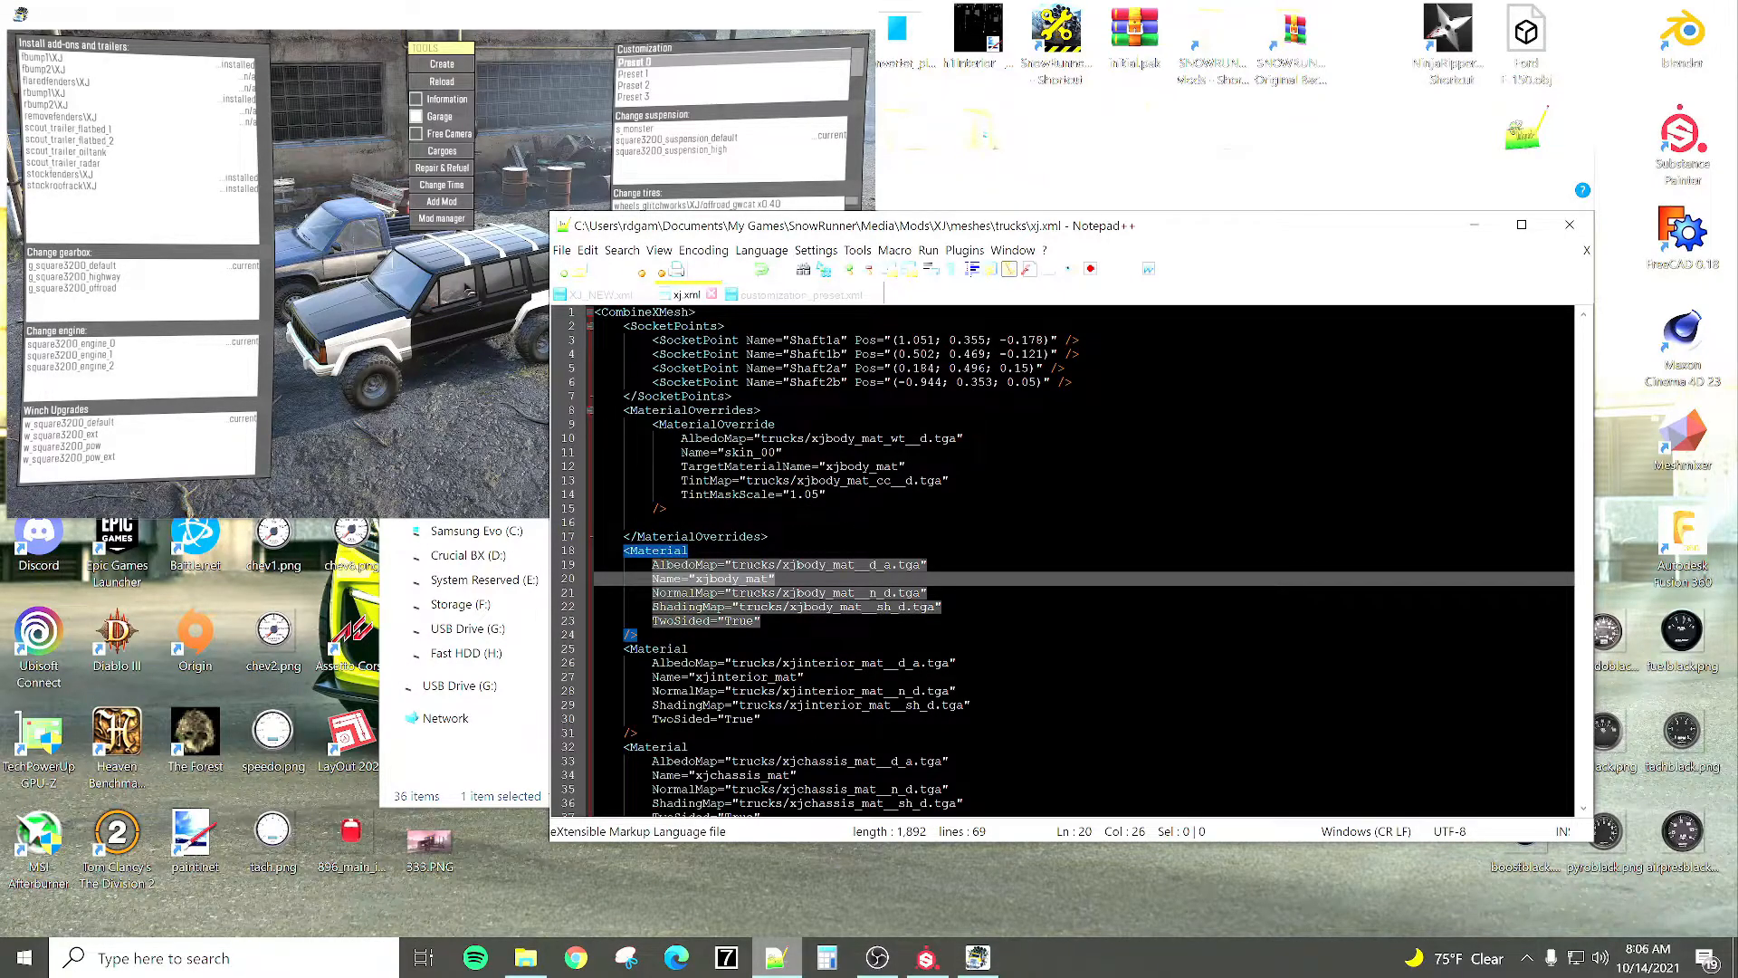
left_click(457, 16)
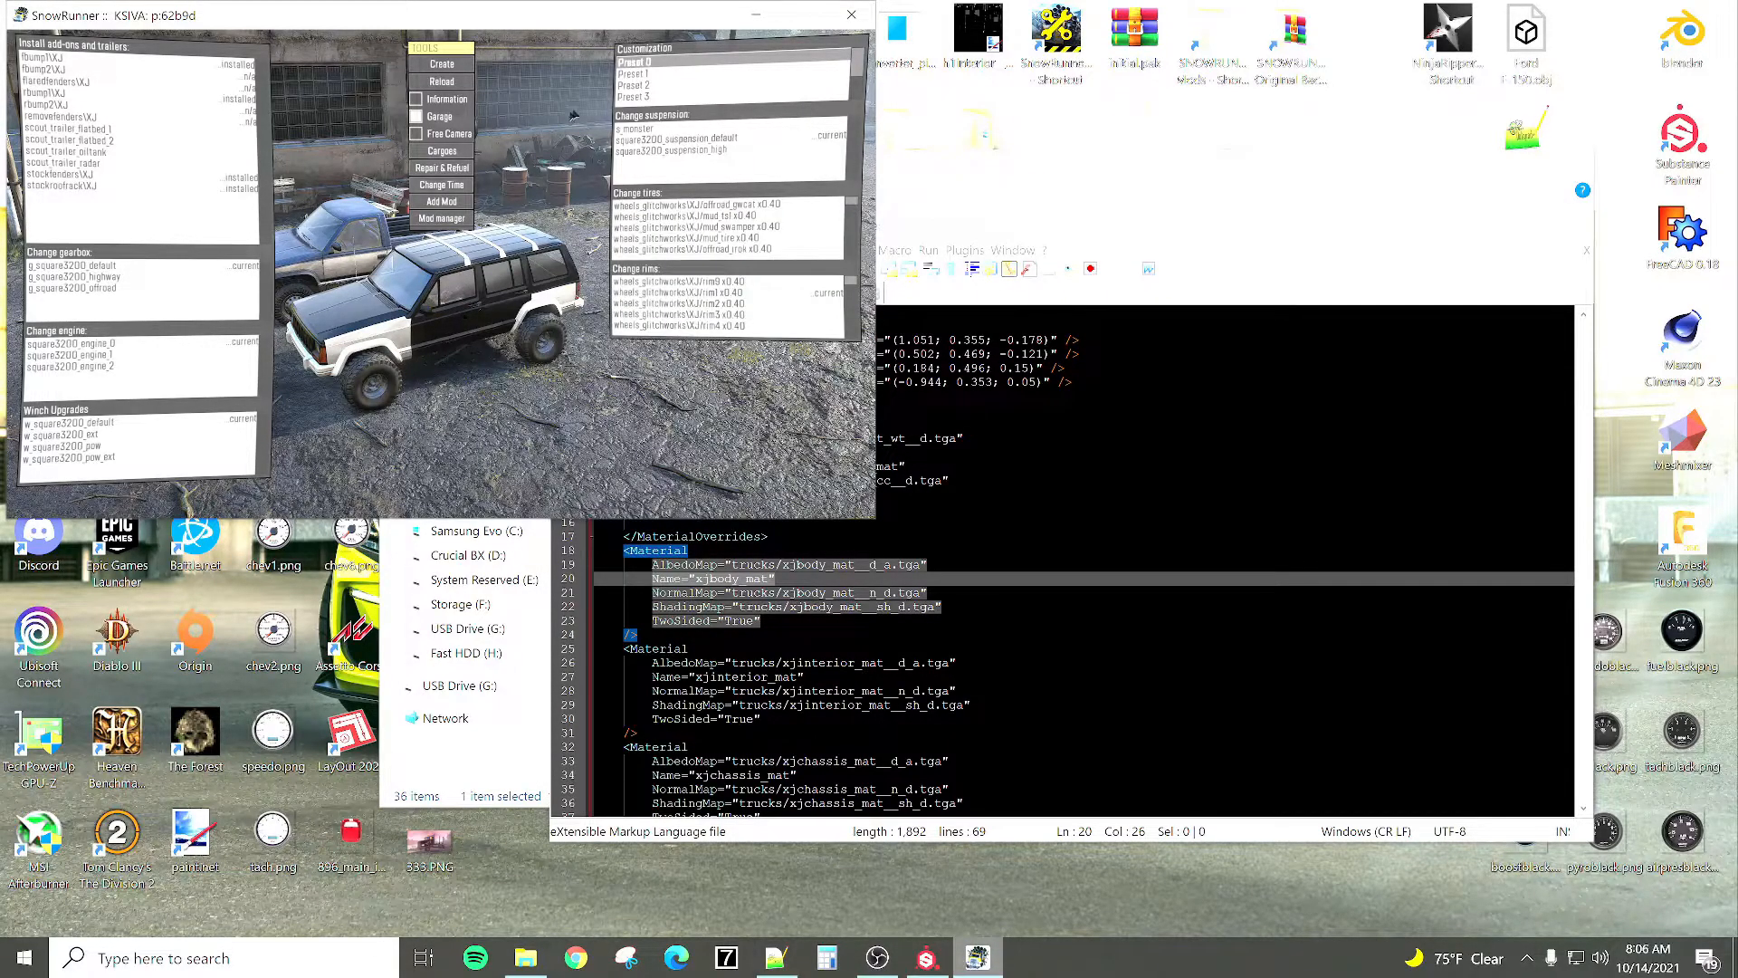
left_click(636, 62)
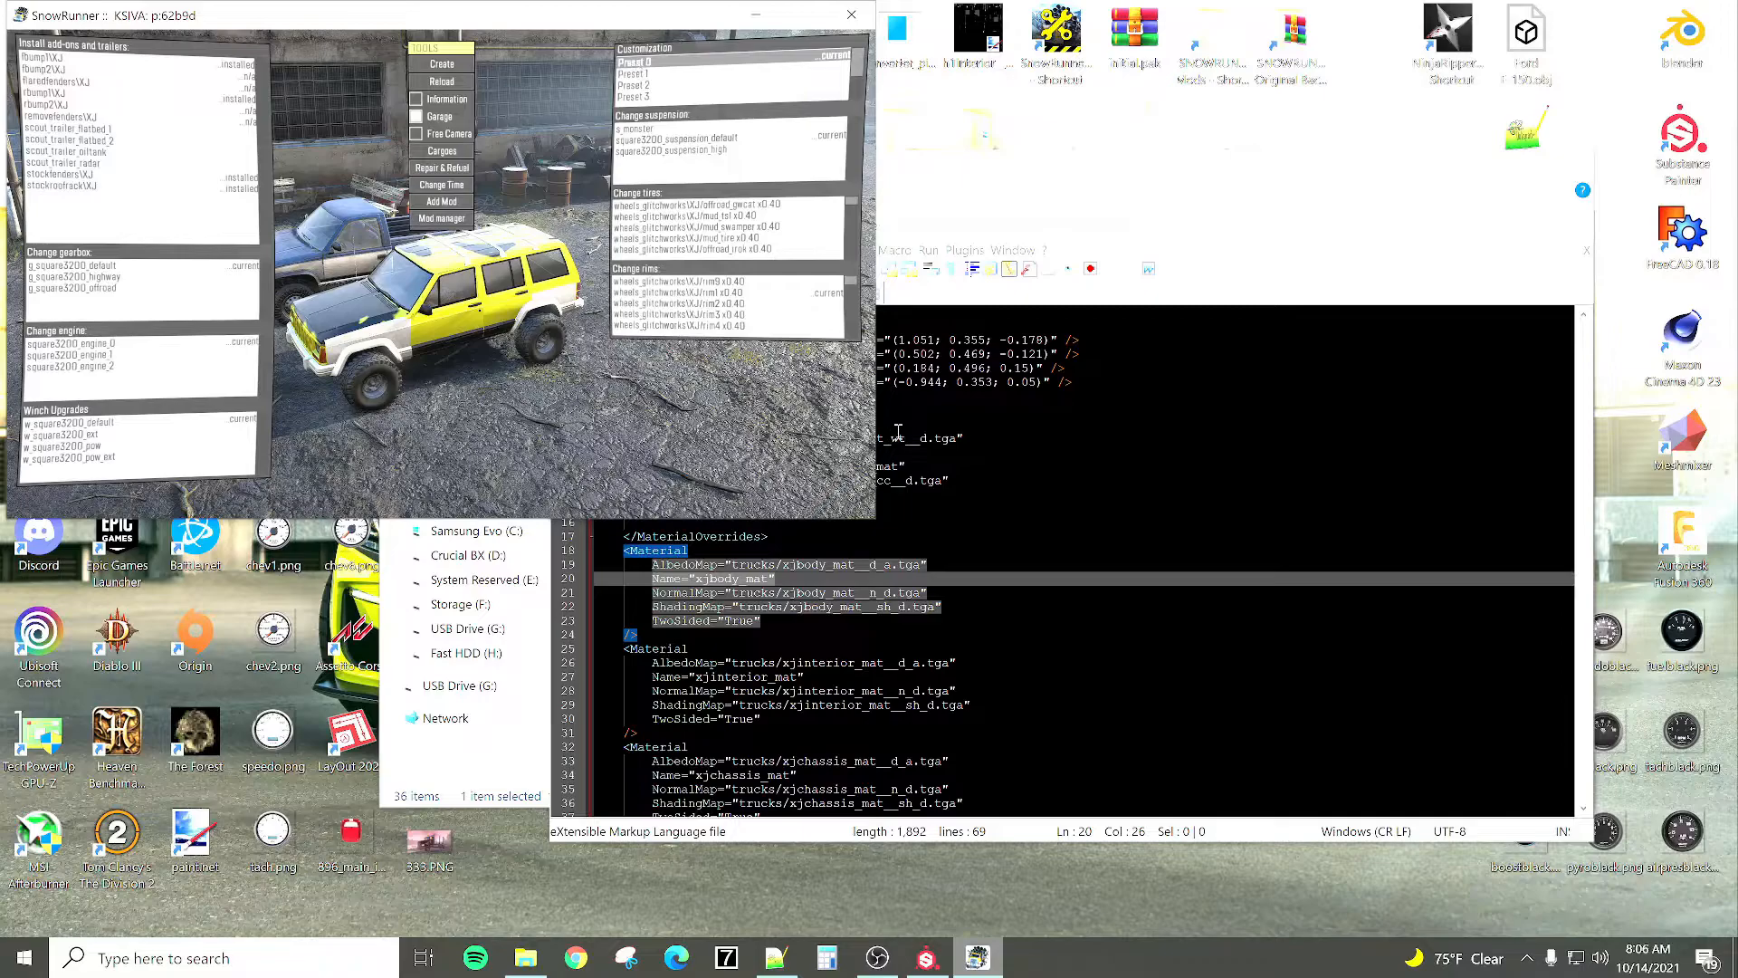
In customization_preset.xml, set TintColor3 of the preset with Id 0 to g(255; 0; 0) and save the file.
left_click(939, 377)
left_click(801, 295)
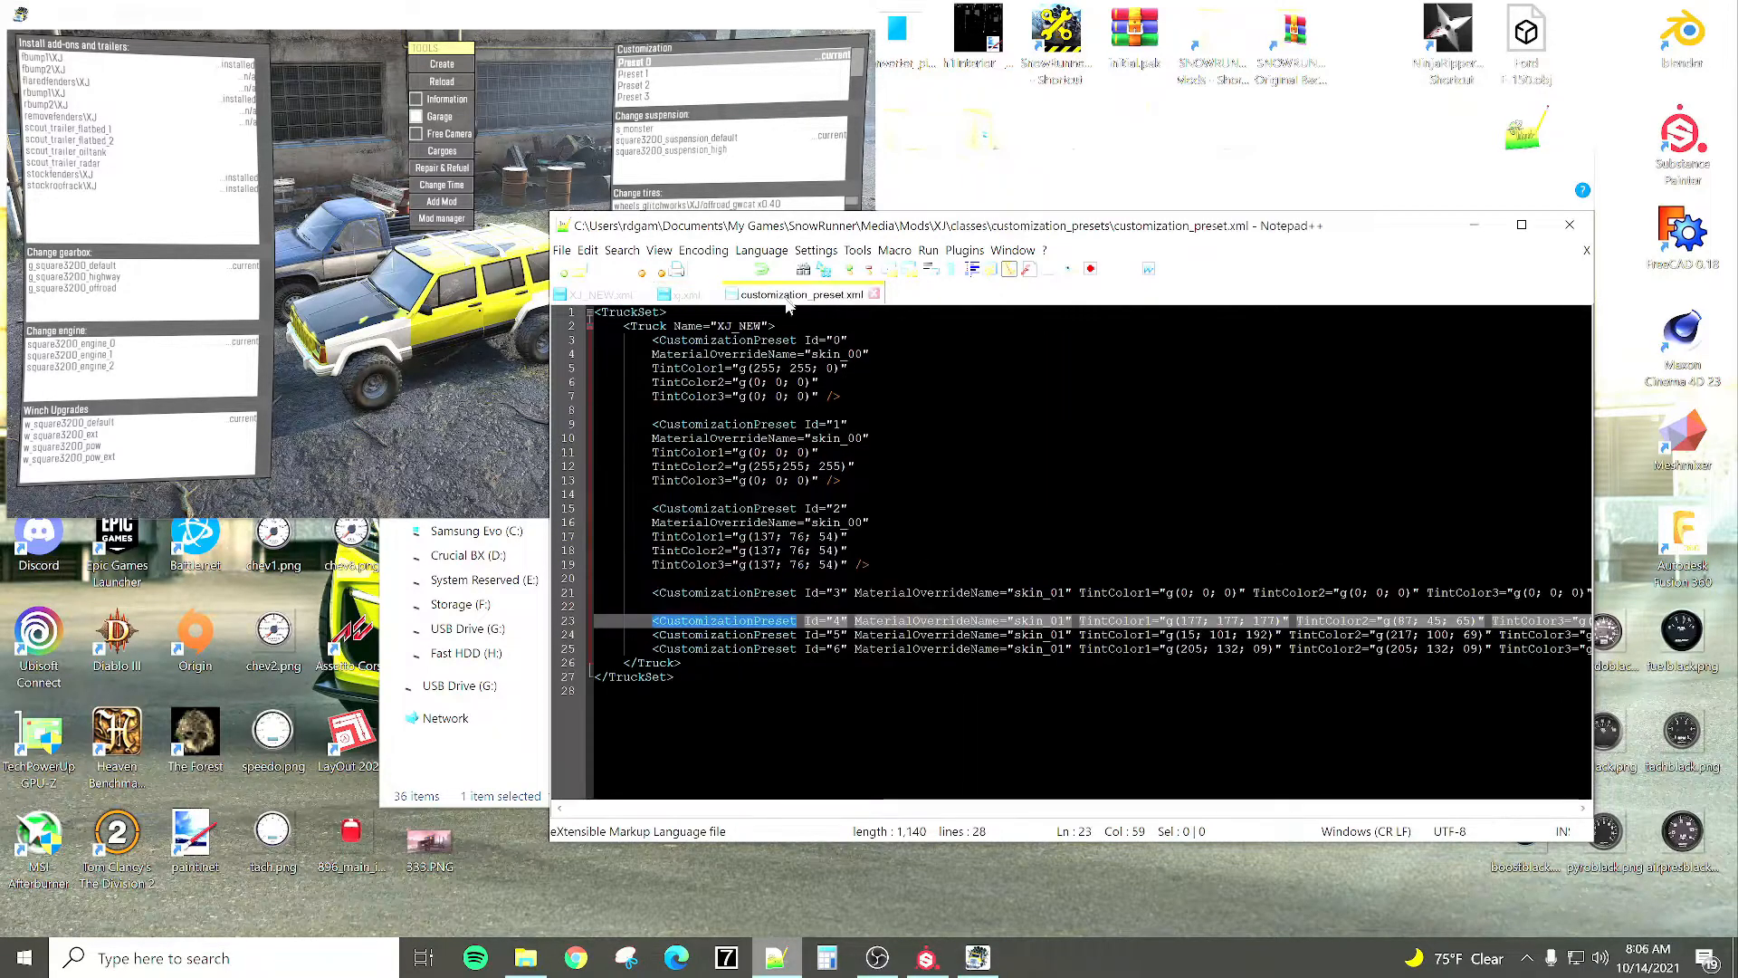
left_click(822, 395)
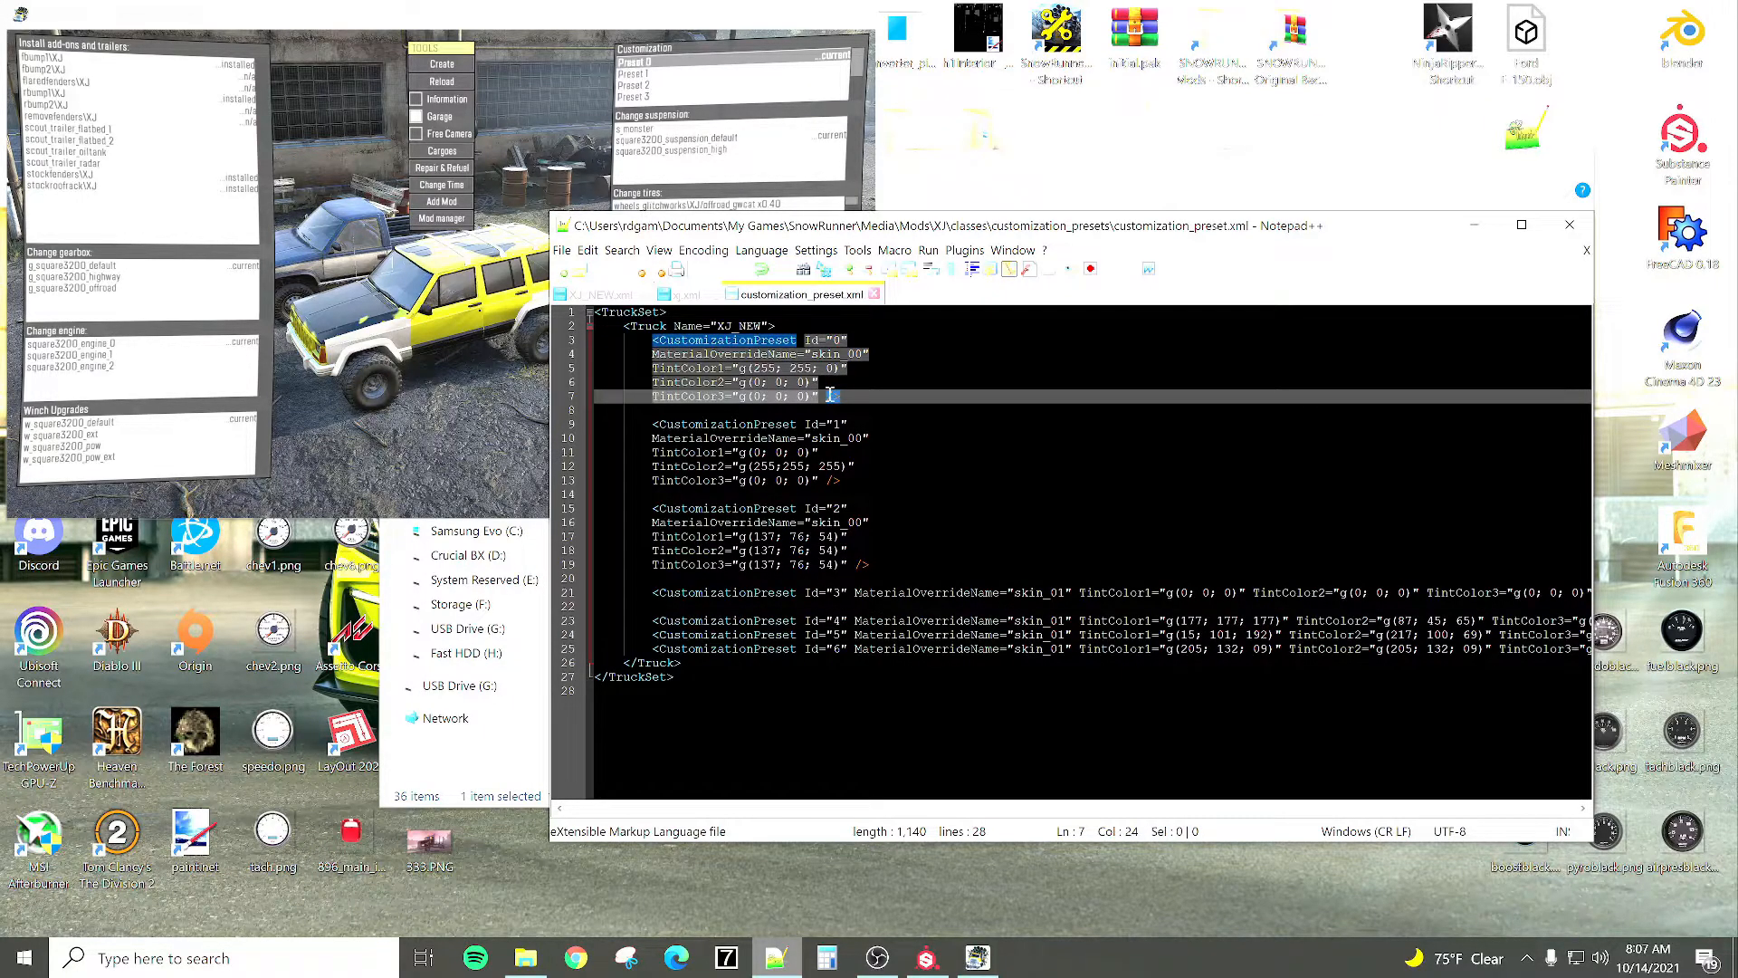
key("BackSpace")
type("255")
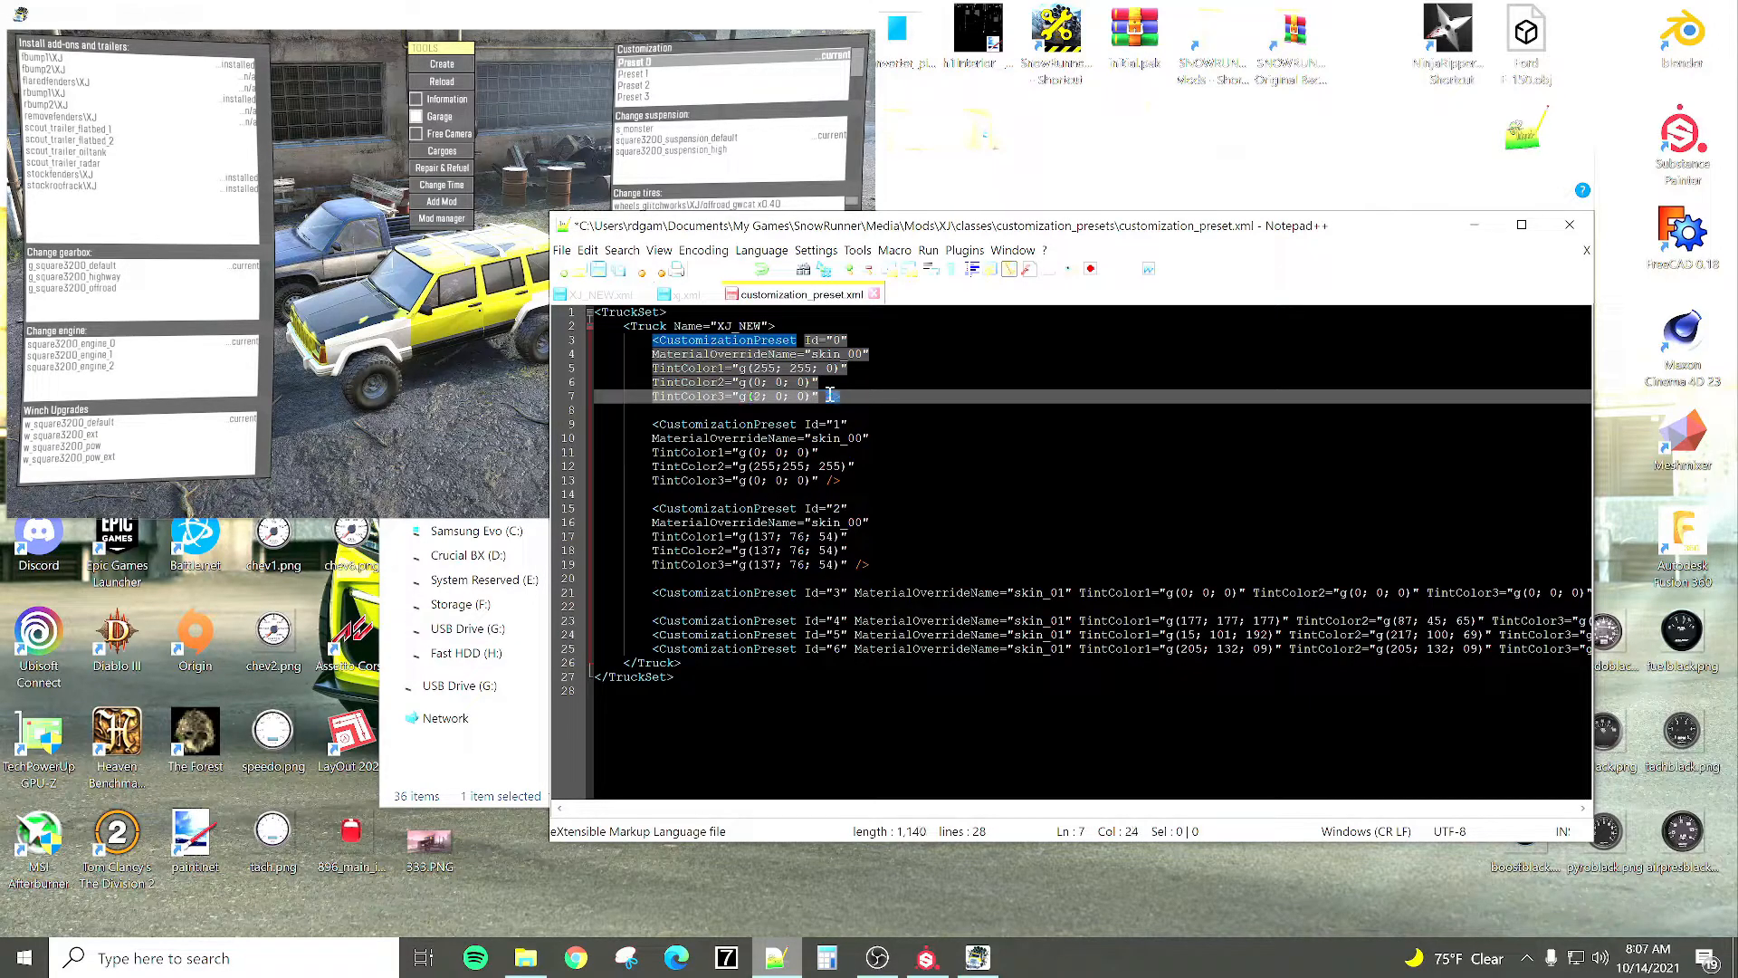
key("Down")
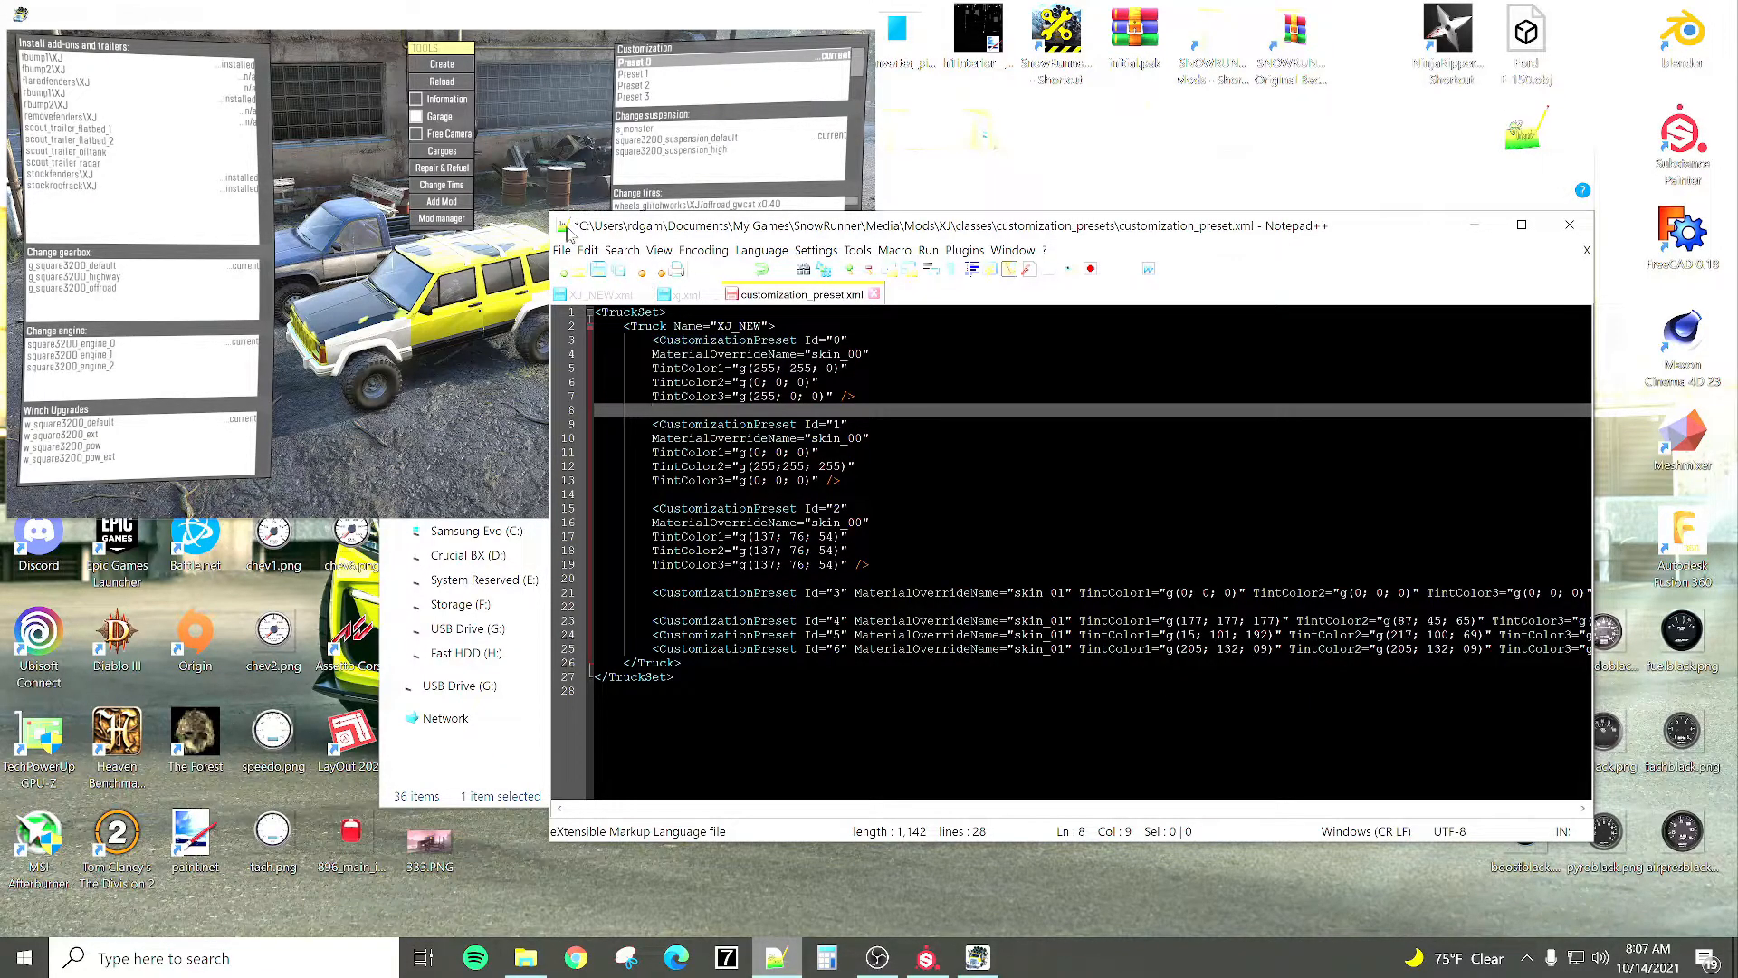
key("ctrl+s")
Reload the mod in SnowRunner and apply customization Preset 0 to the XJ.
left_click(457, 84)
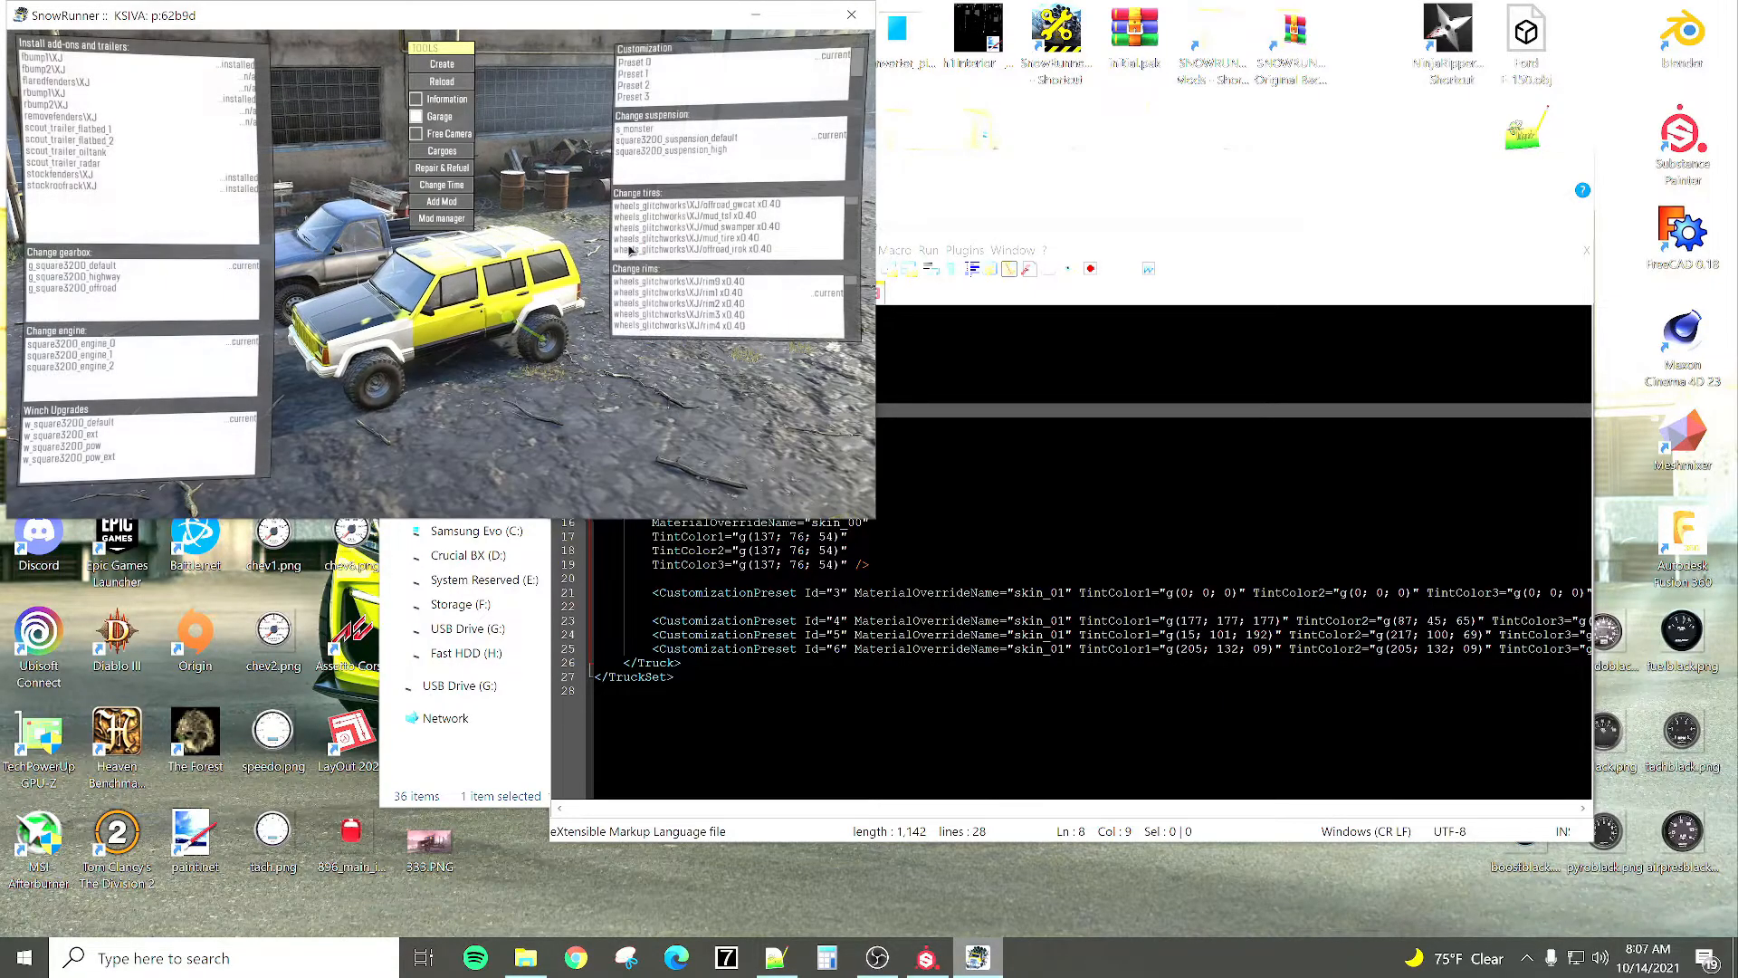
left_click(638, 63)
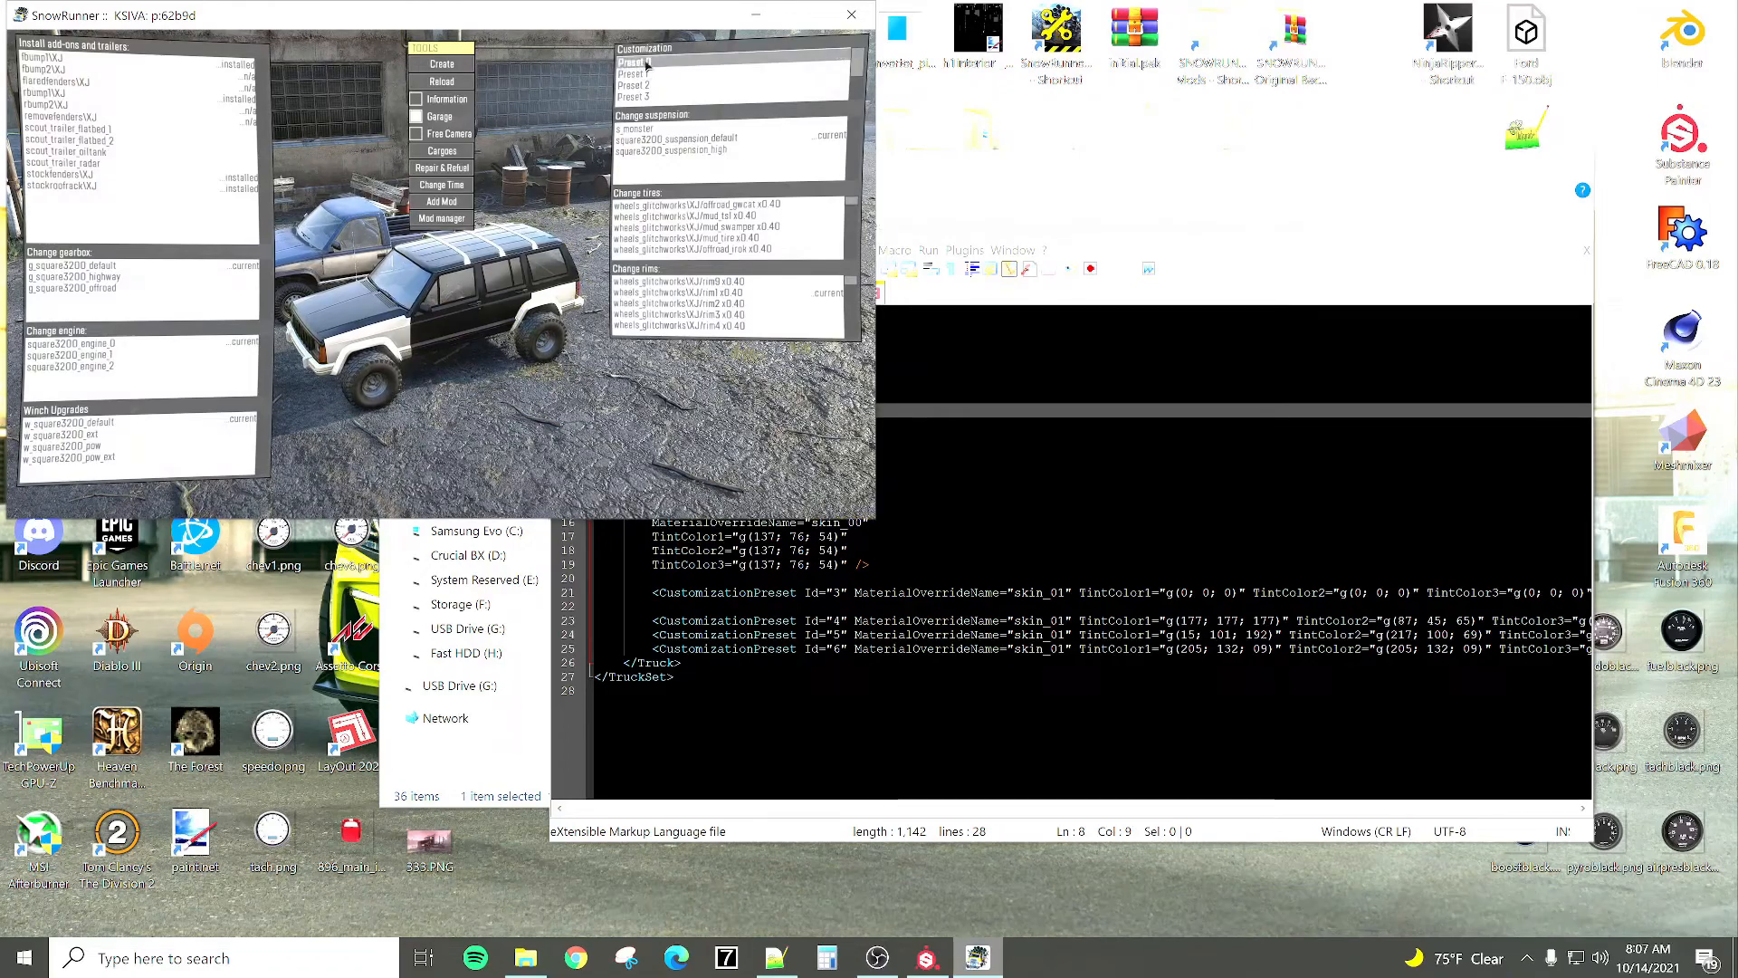
left_click(646, 64)
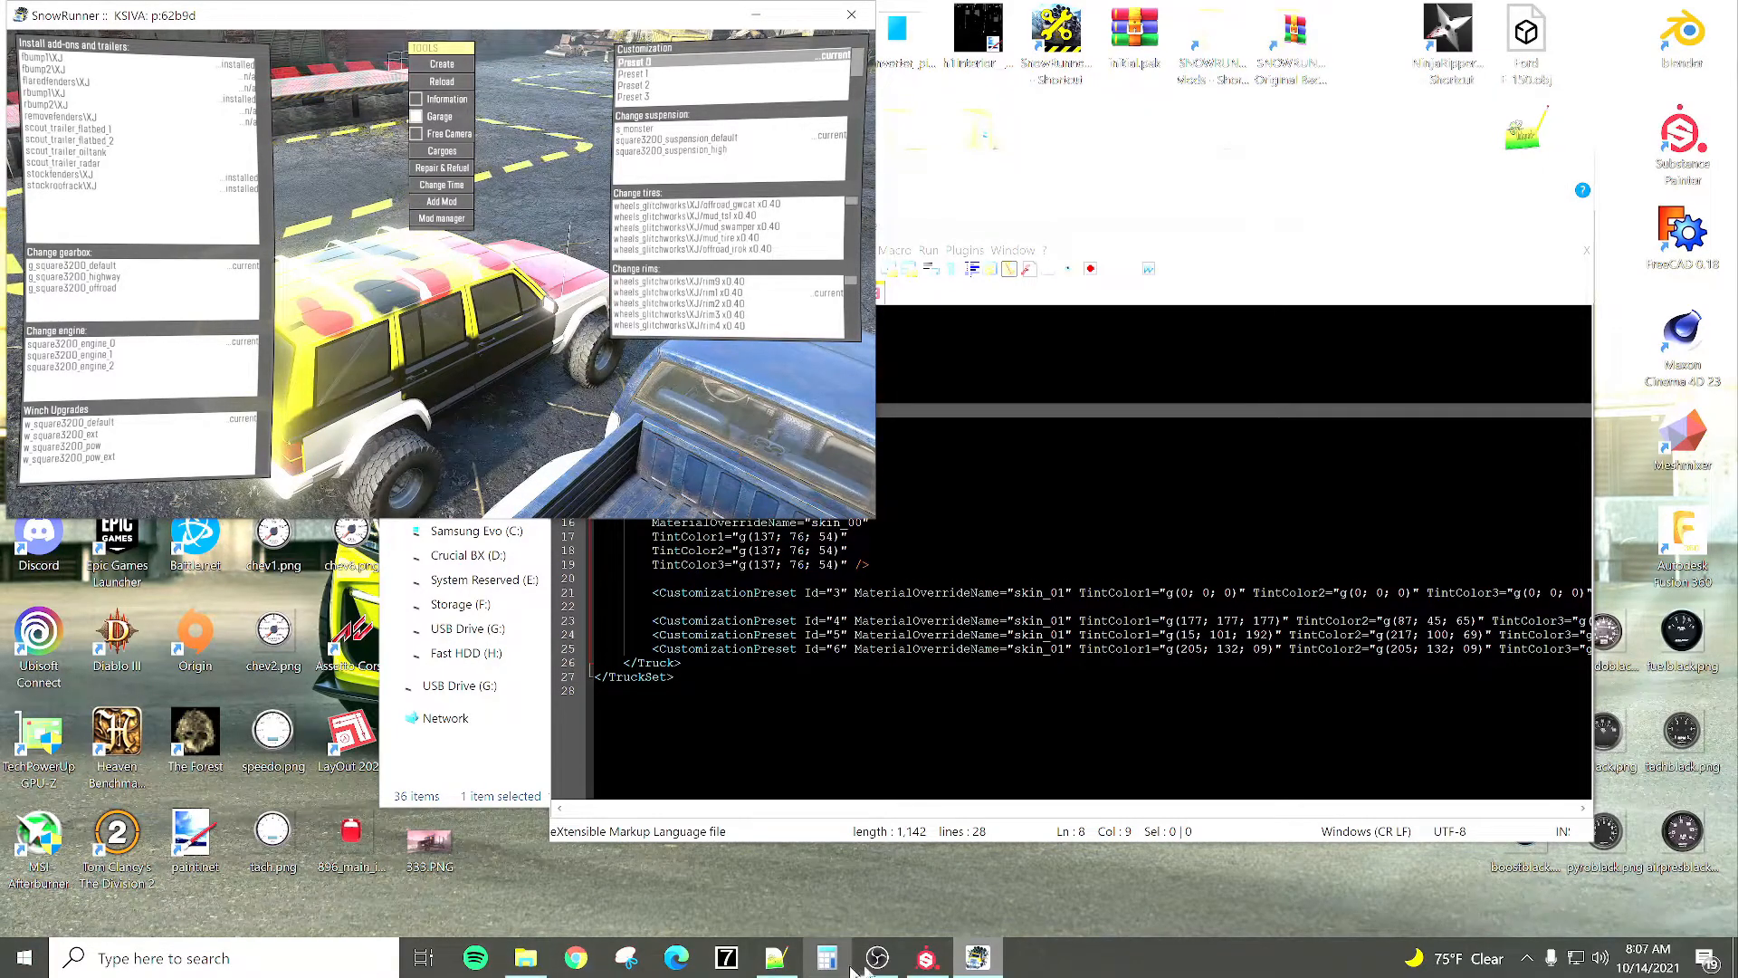
In Substance Painter, hide the white layer and show the yellow, magenta and red mask layers for comparison with the preset and the in-game truck.
left_click(926, 957)
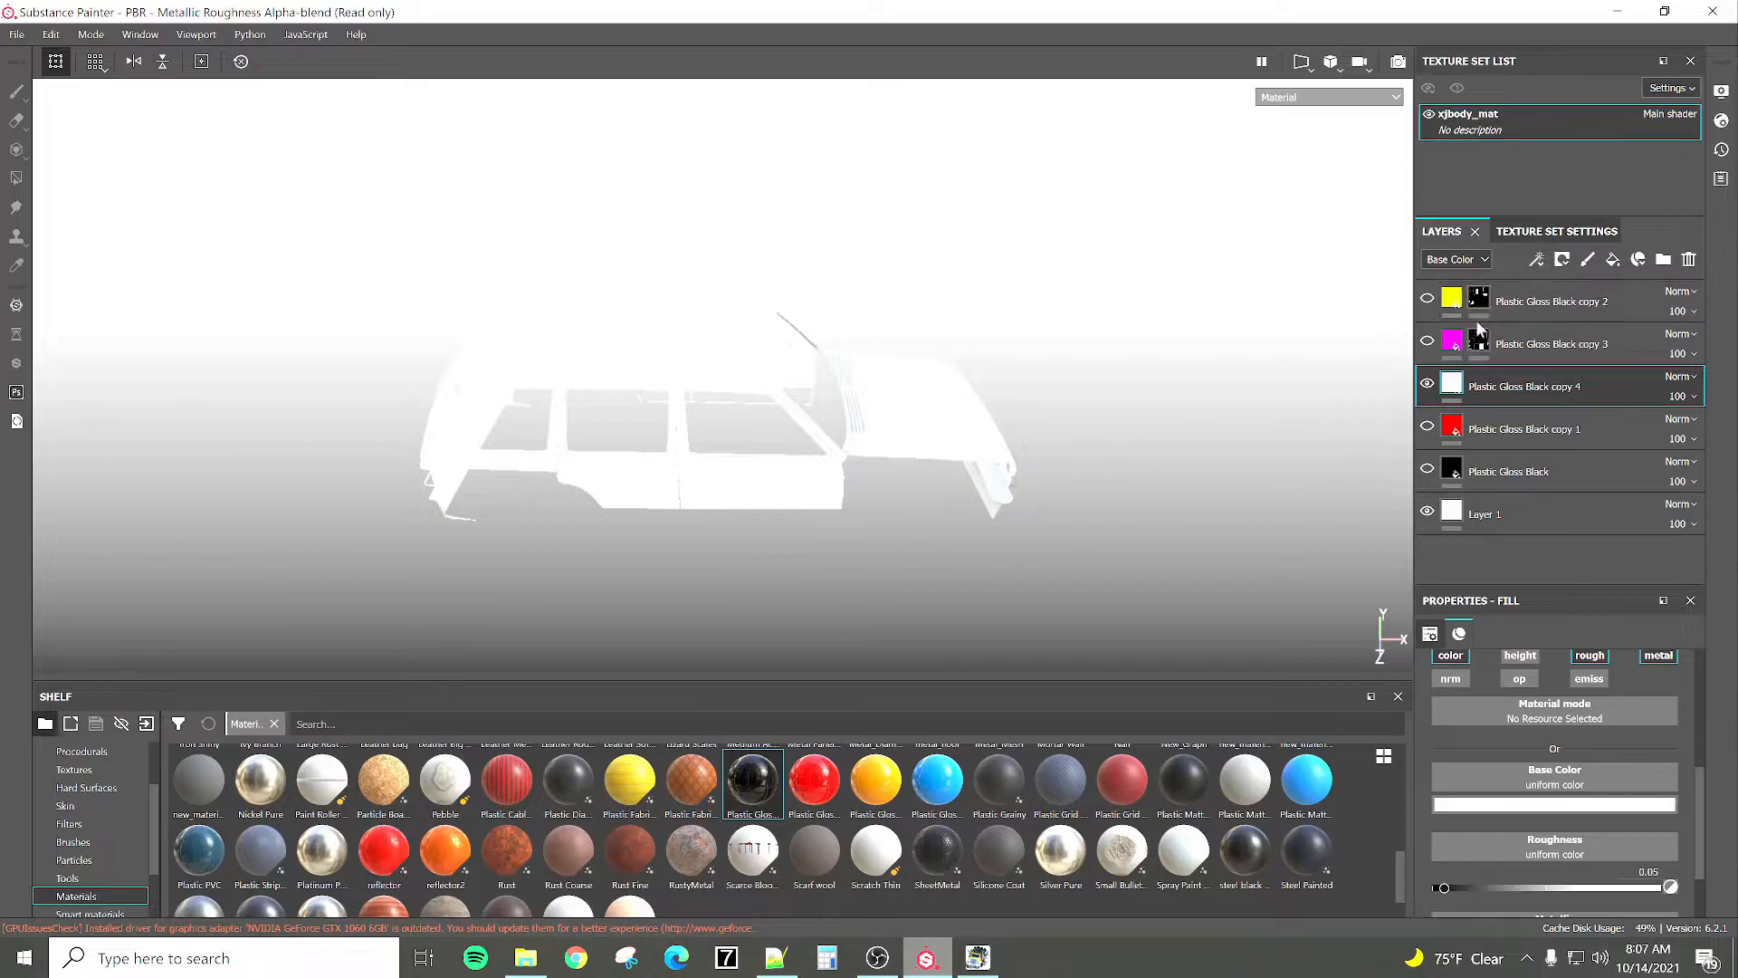
left_click(1427, 384)
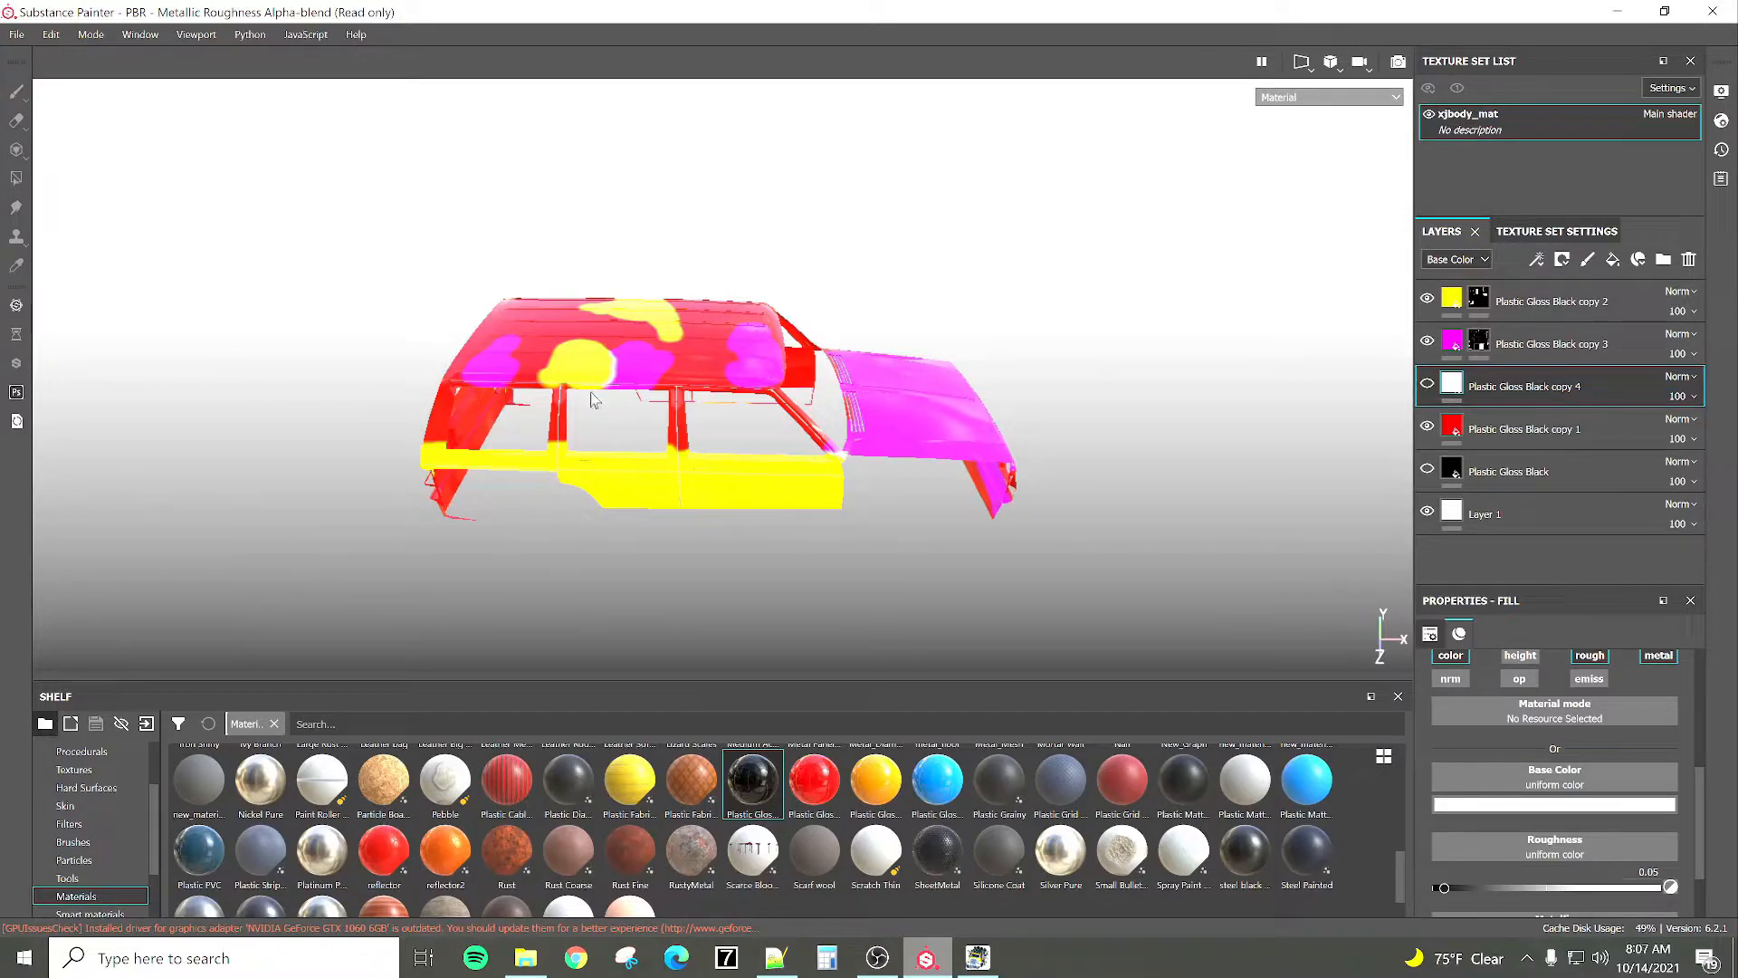
left_click(776, 958)
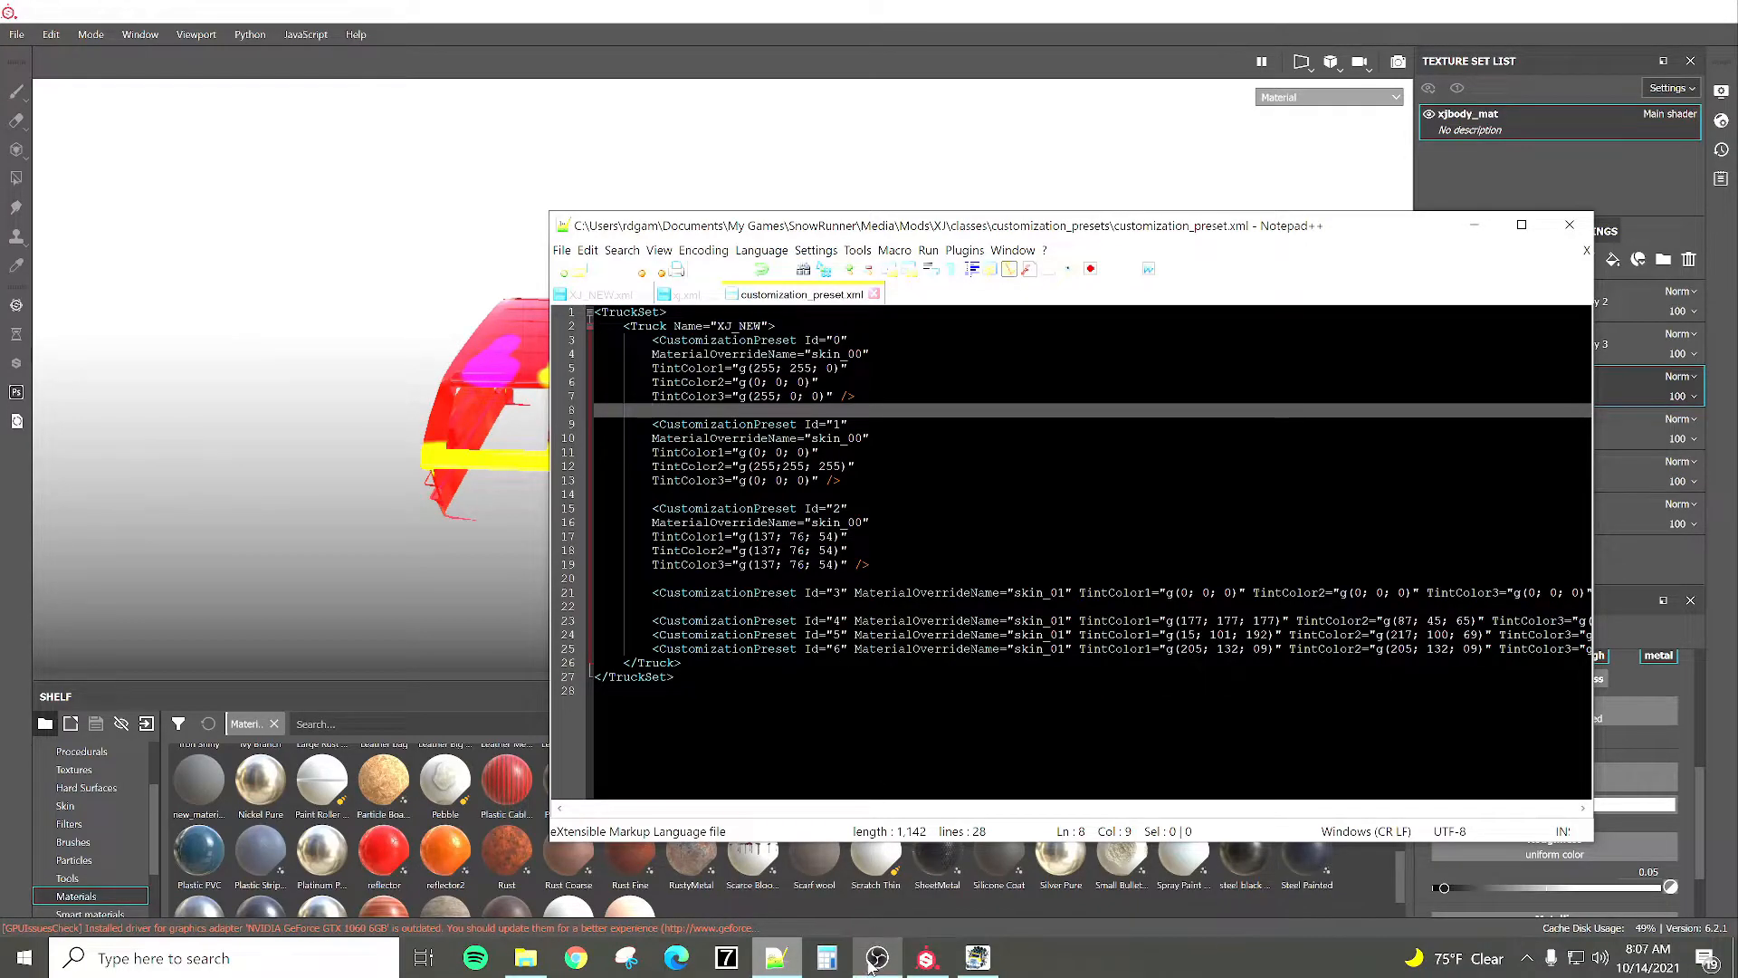
left_click(977, 957)
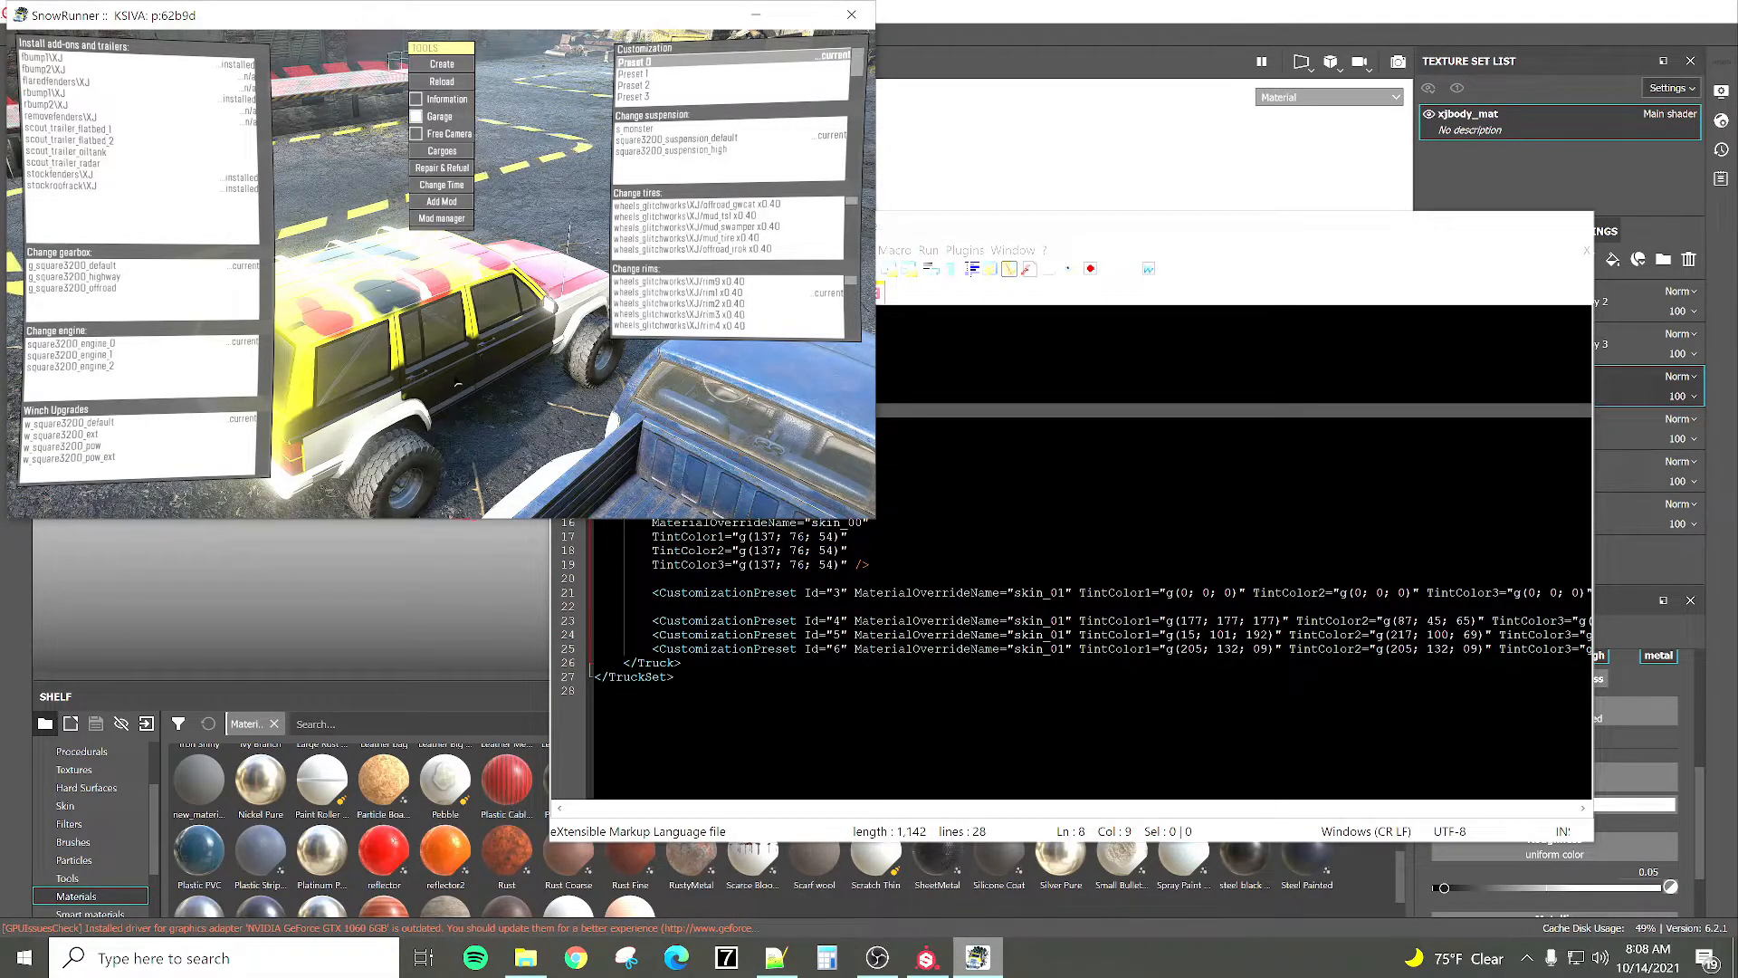
left_click(1057, 7)
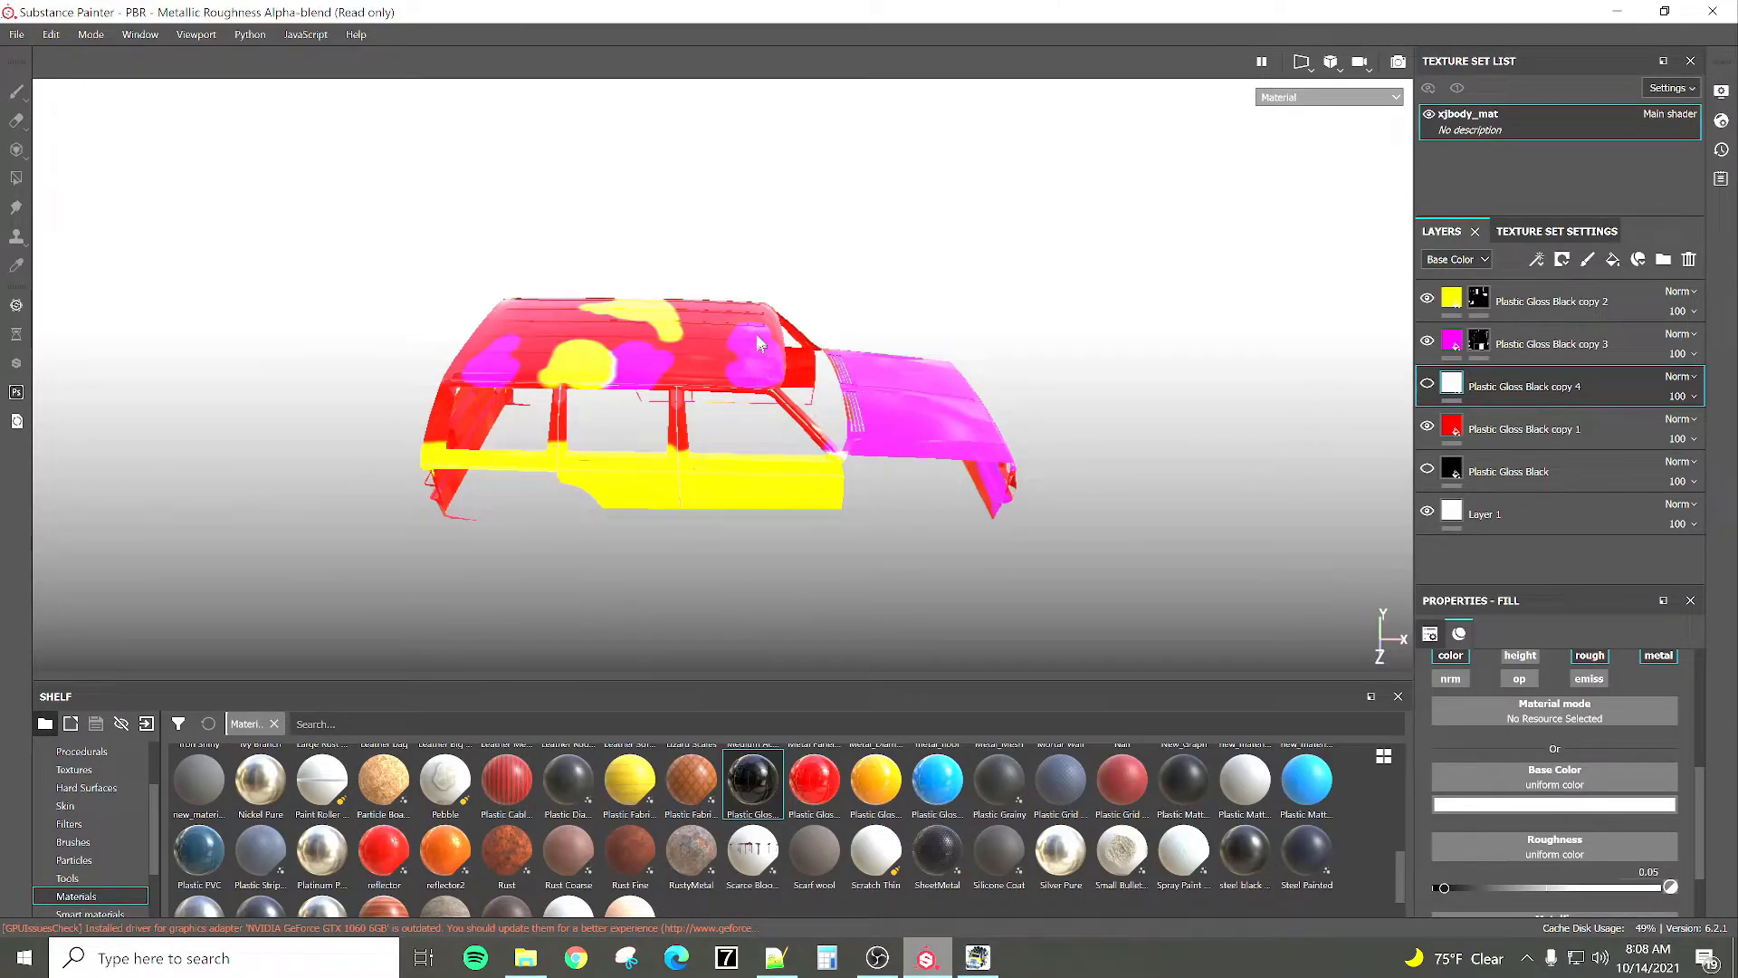
Compare preset 0's tint colors in Notepad++ with the painted areas in Substance Painter and on the truck in SnowRunner.
left_click(775, 958)
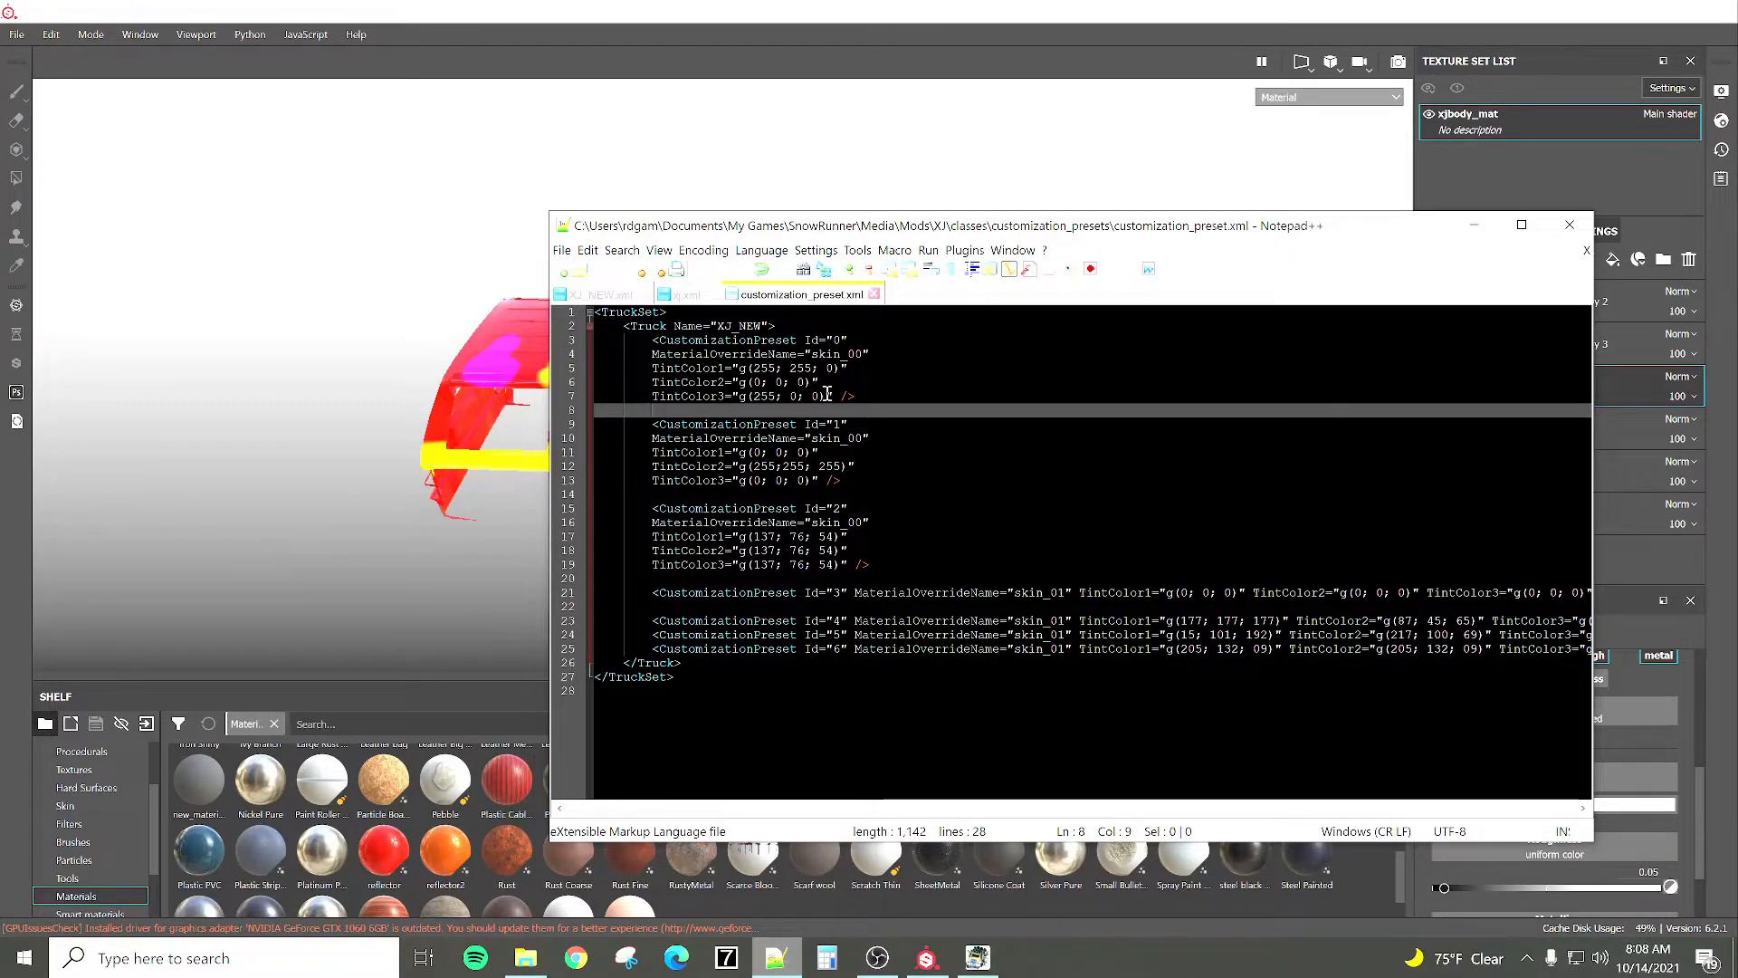
left_click(978, 958)
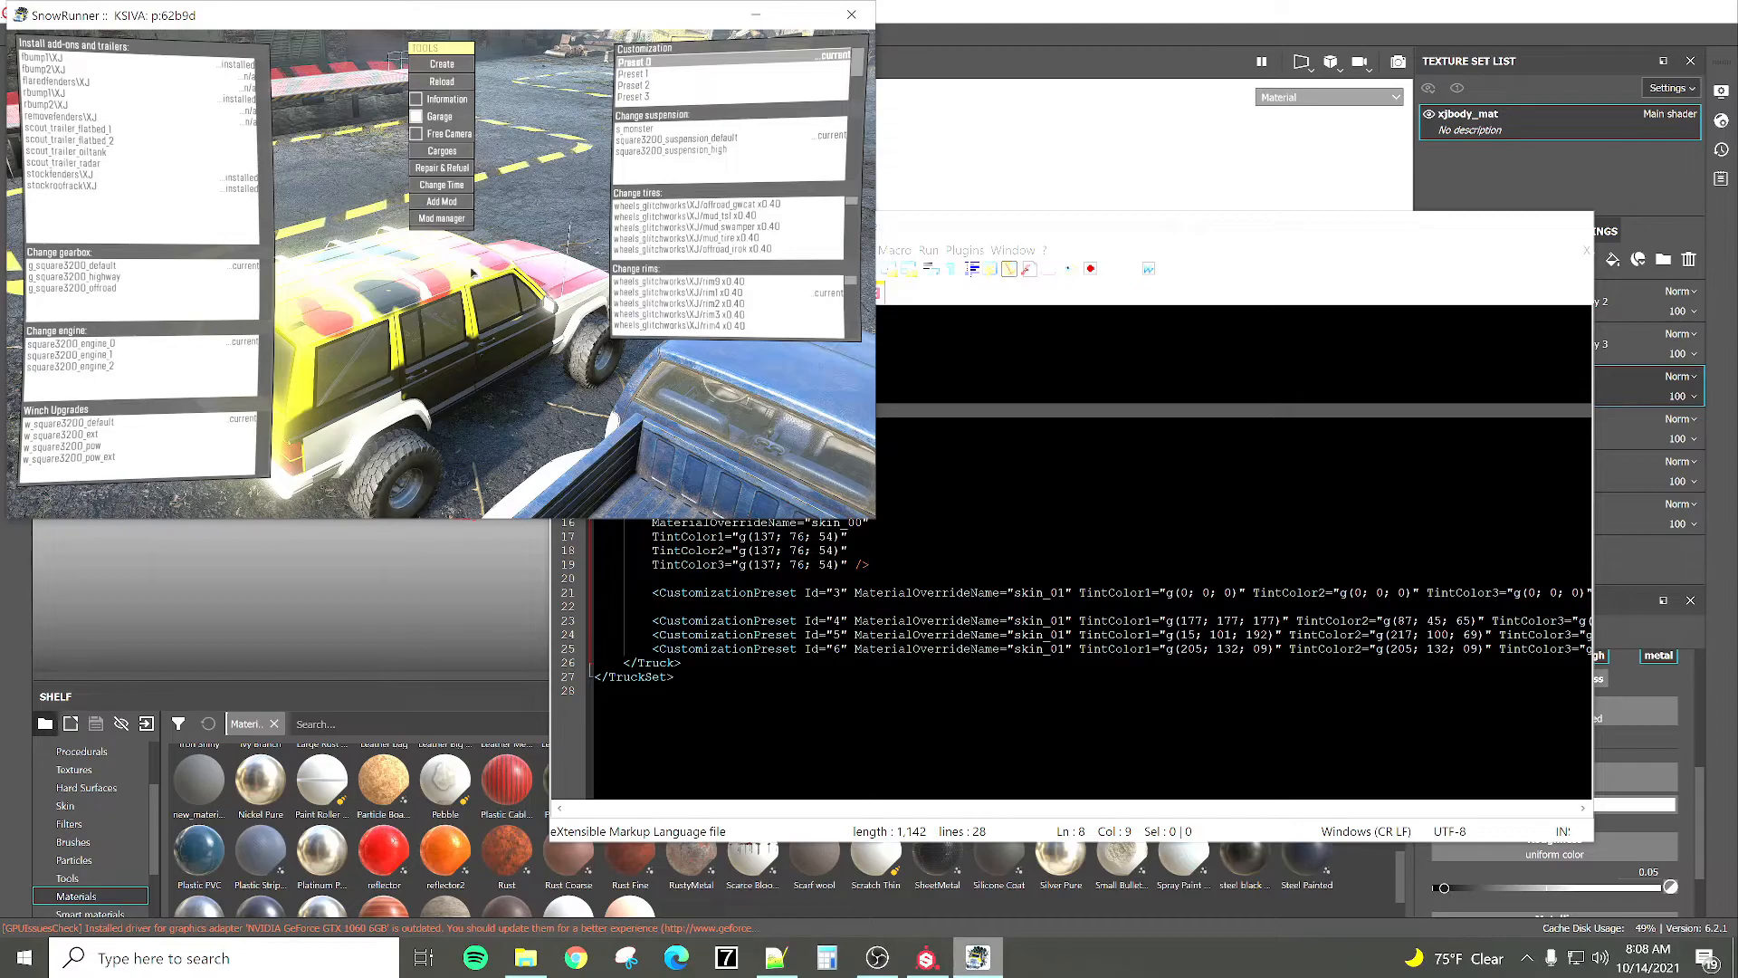
left_click(756, 17)
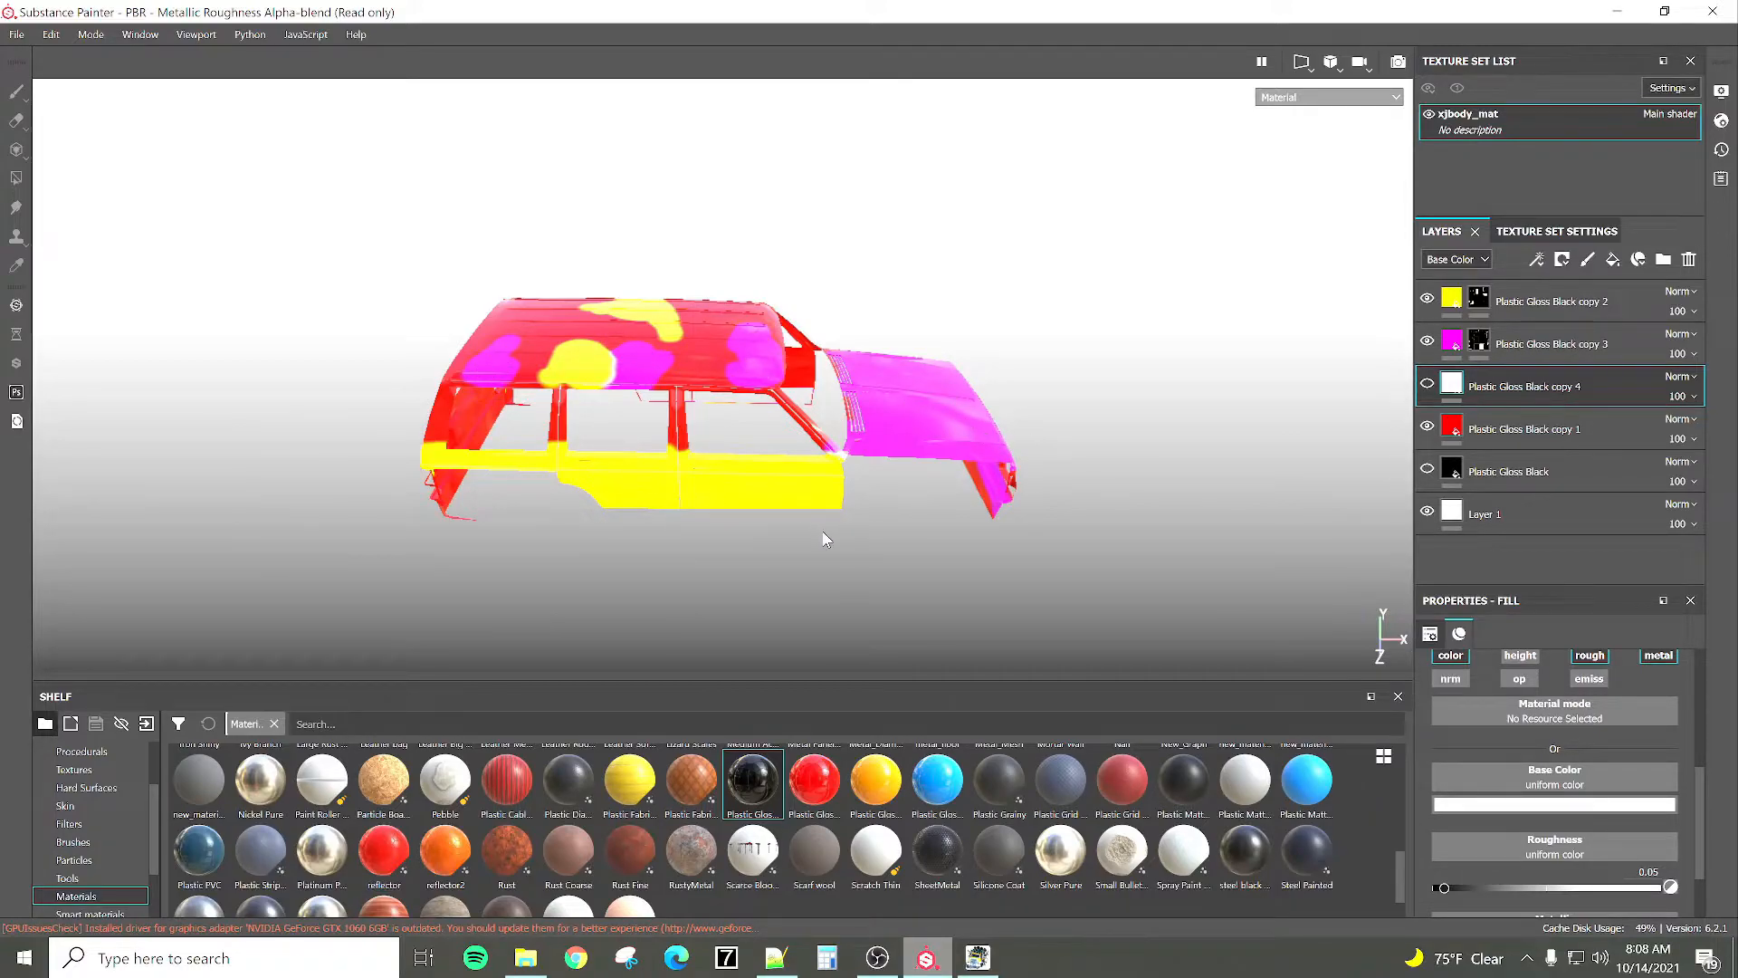
left_click(977, 958)
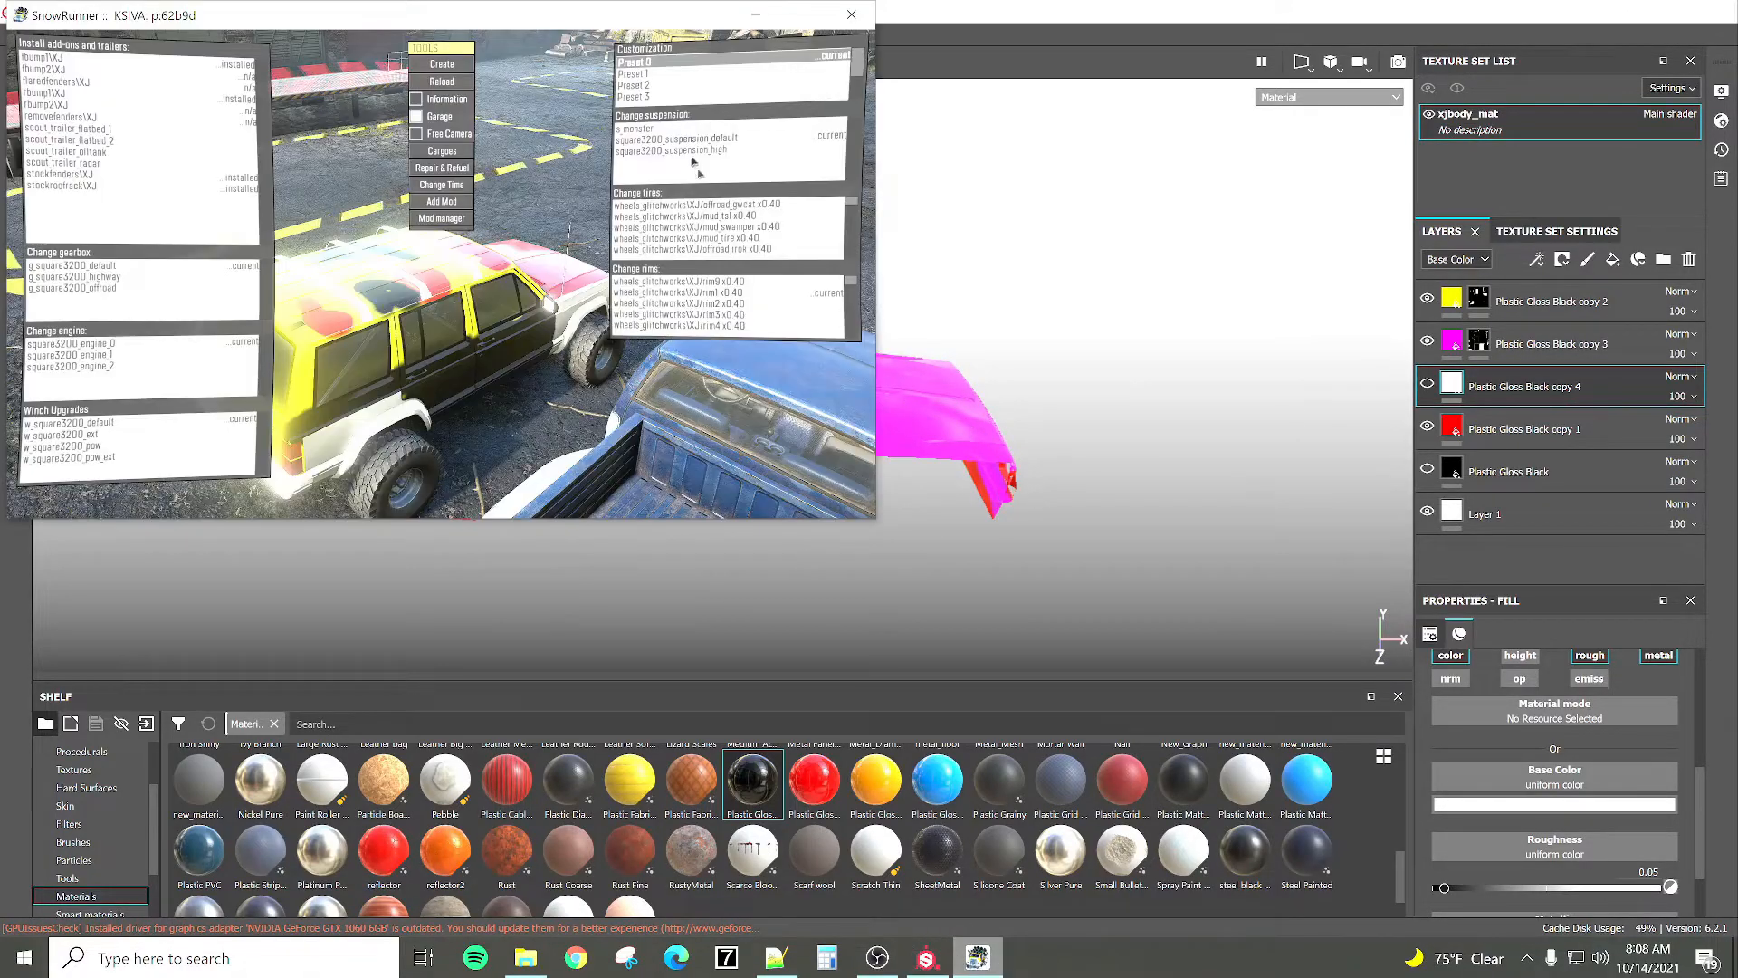
left_click(776, 958)
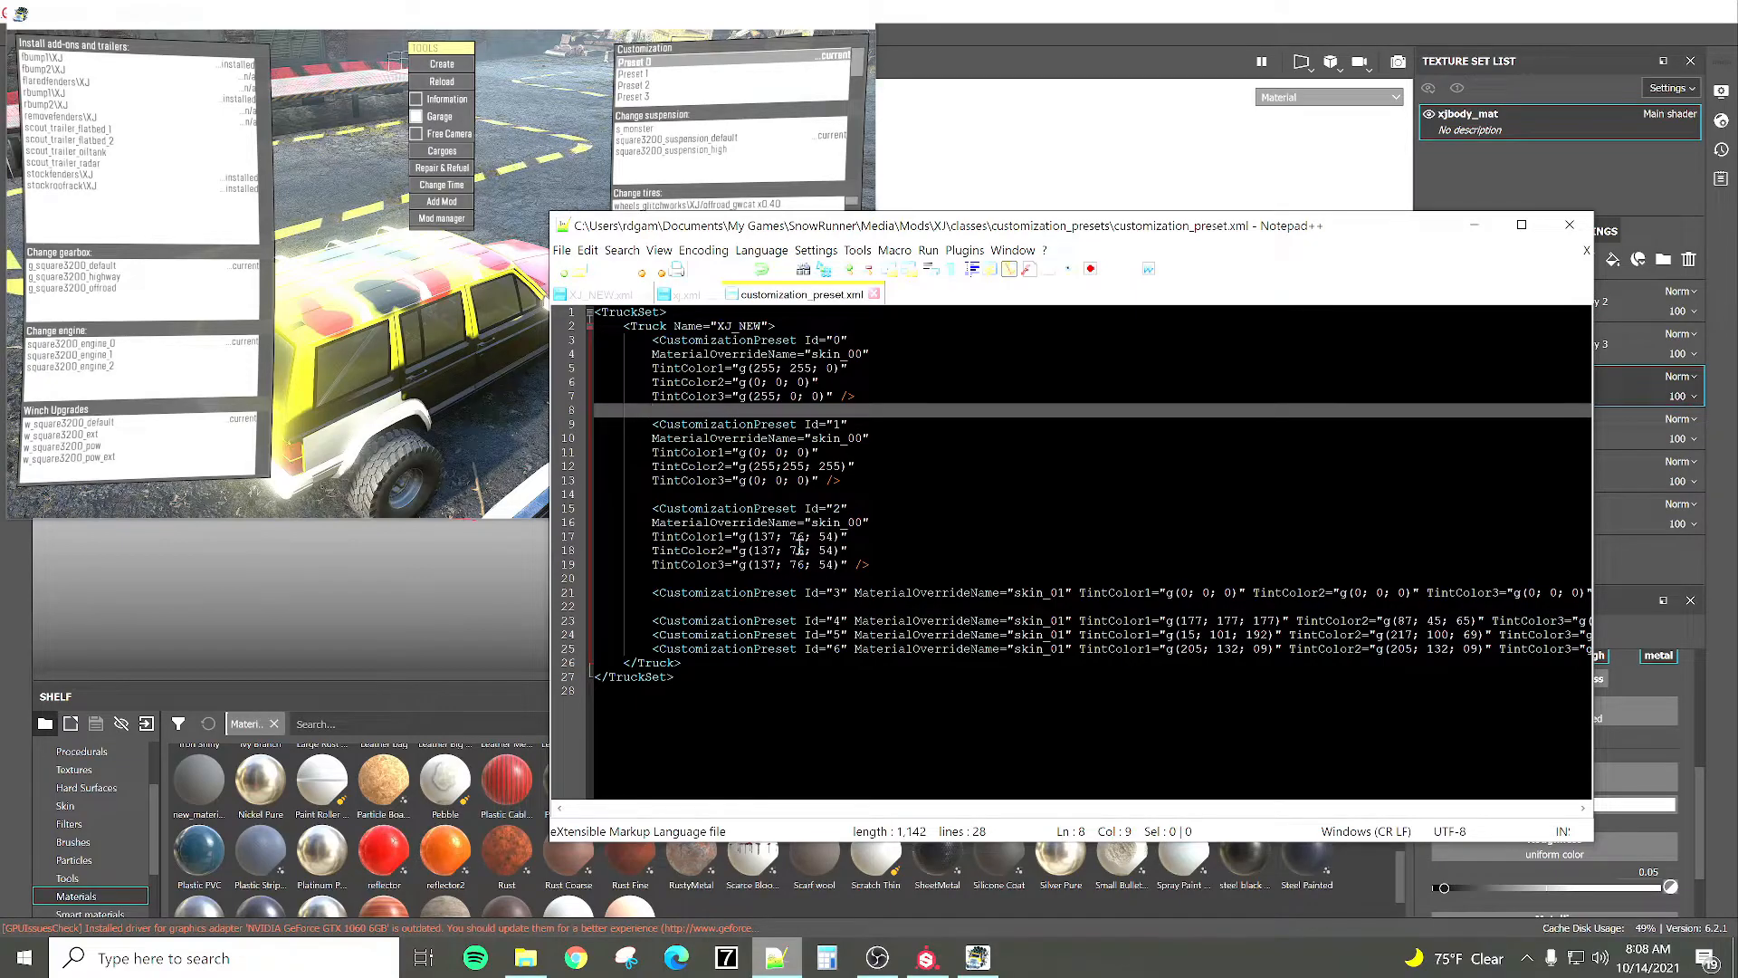
Switch to SnowRunner and apply customization Preset 2 to the XJ.
left_click(977, 957)
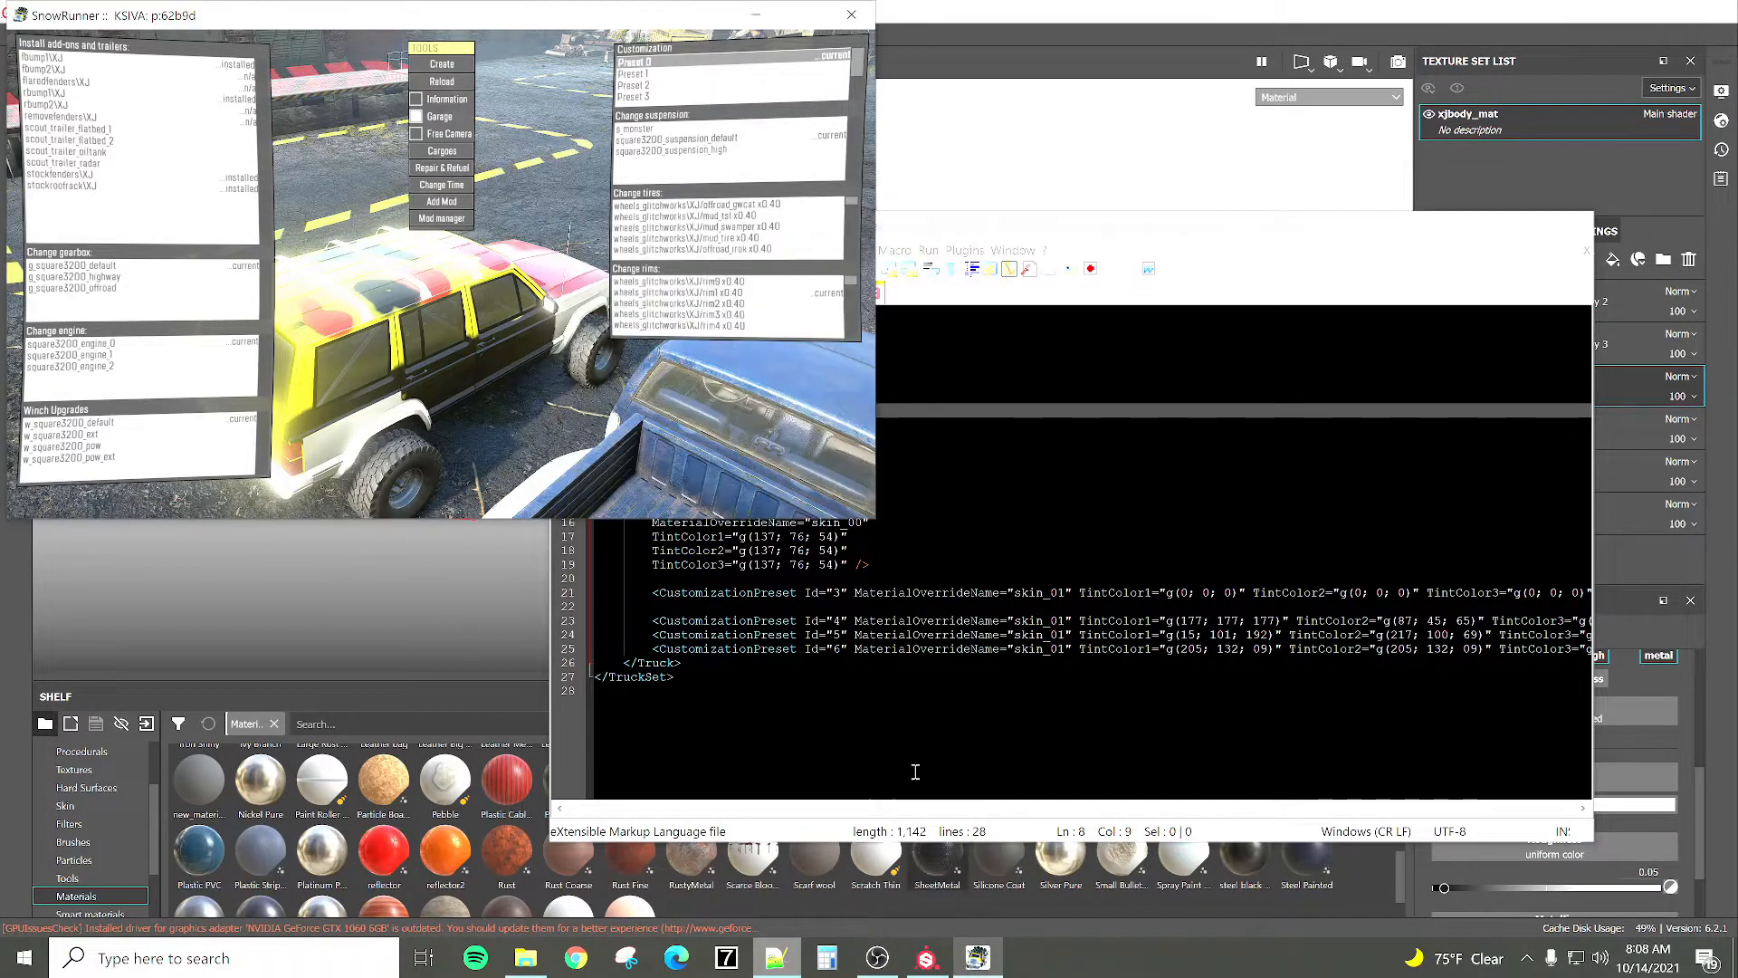
left_click(636, 96)
left_click(648, 86)
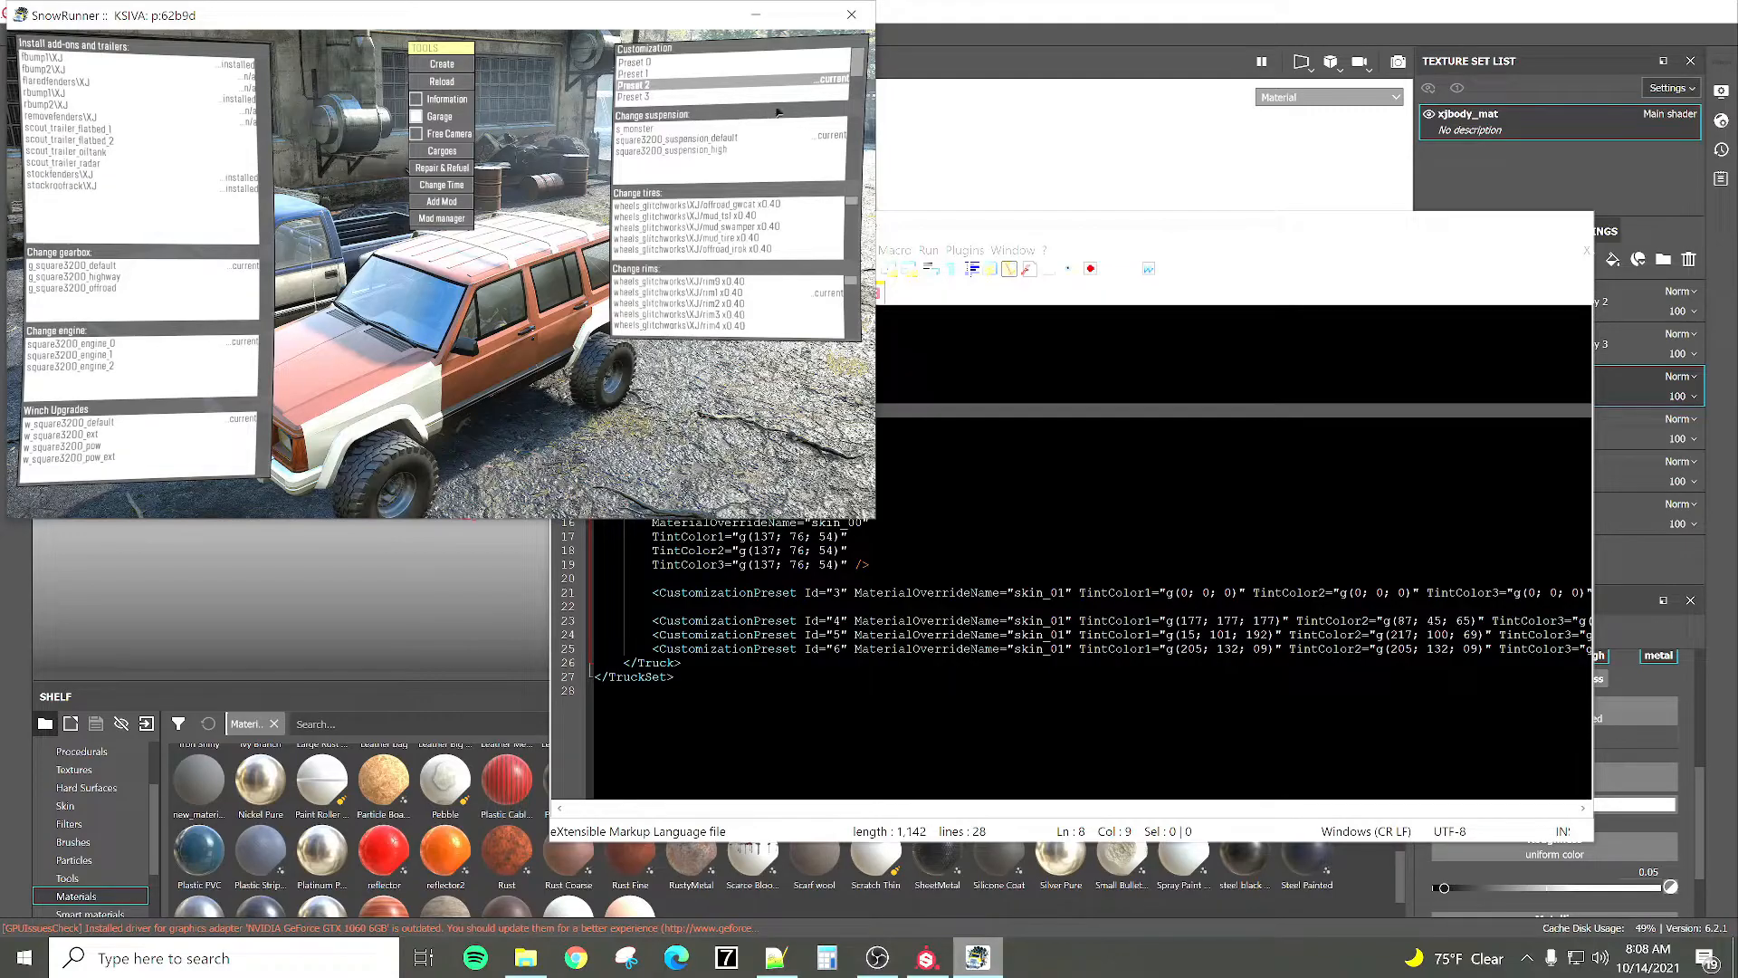
Switch to Notepad++ and check the preset entries in customization_preset.xml against the skin_00 override in xj.xml.
left_click(967, 584)
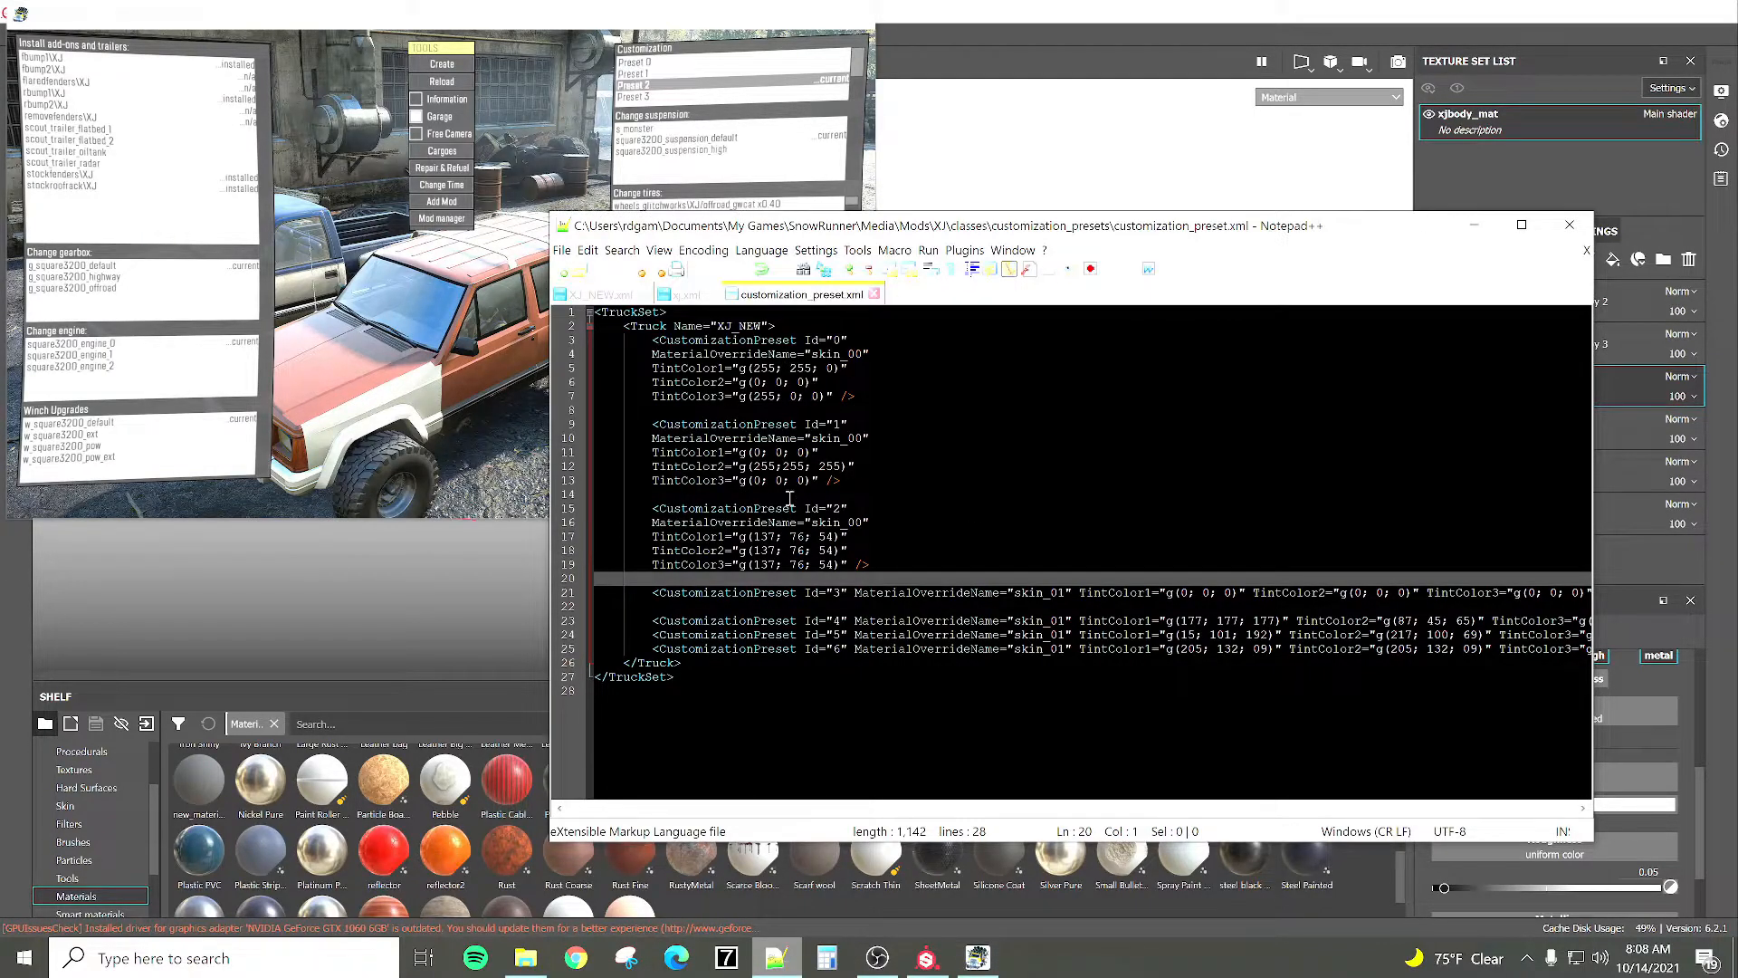
left_click(684, 295)
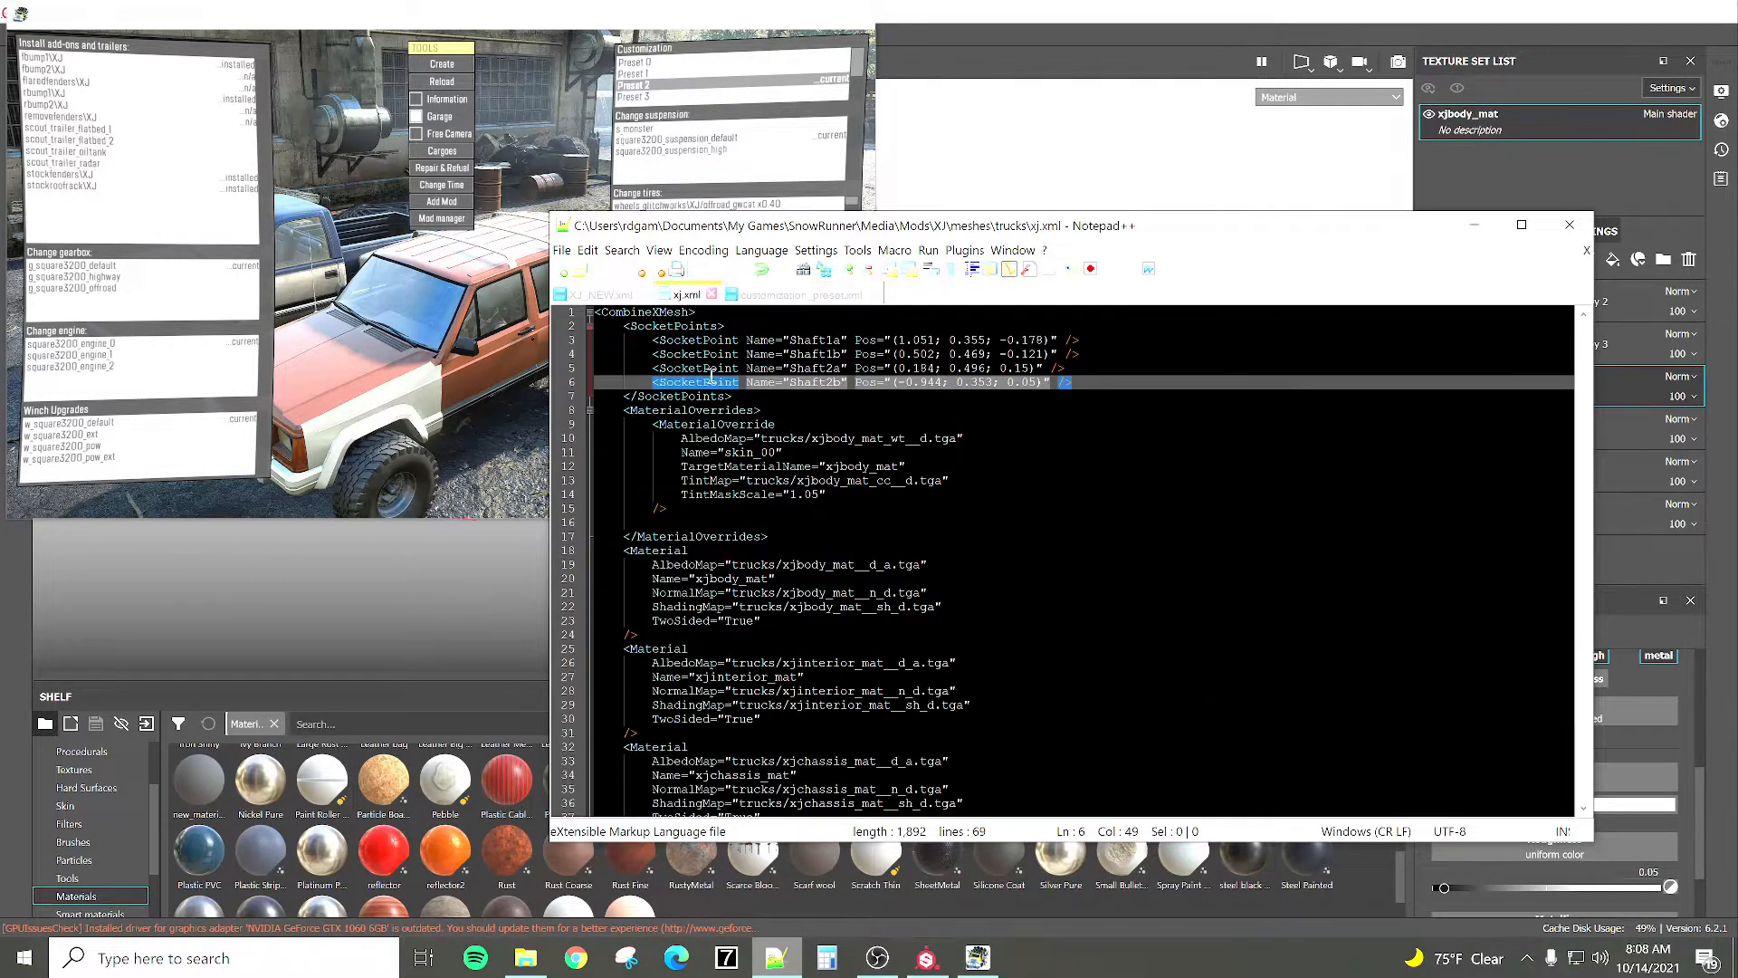
left_click(800, 294)
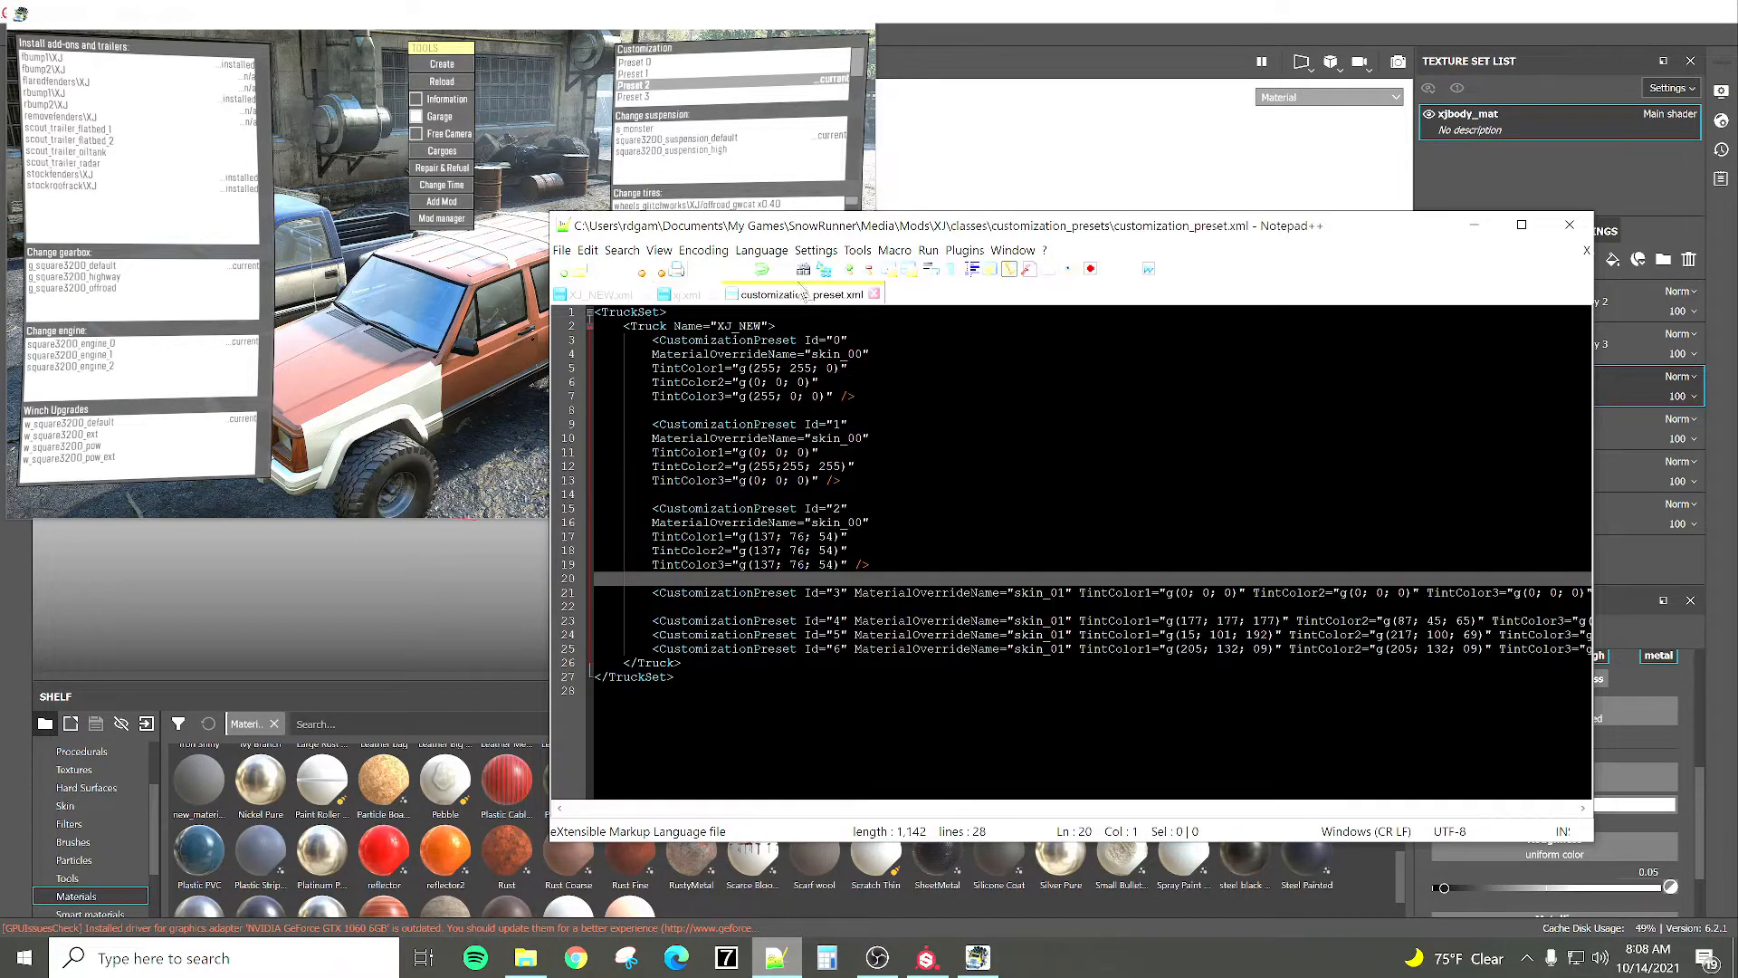
Preview other customization presets on the XJ in SnowRunner, finishing on Preset 2.
left_click(648, 97)
scroll(701, 78, "down", 3)
left_click(660, 83)
left_click(659, 75)
scroll(657, 80, "up", 2)
left_click(653, 84)
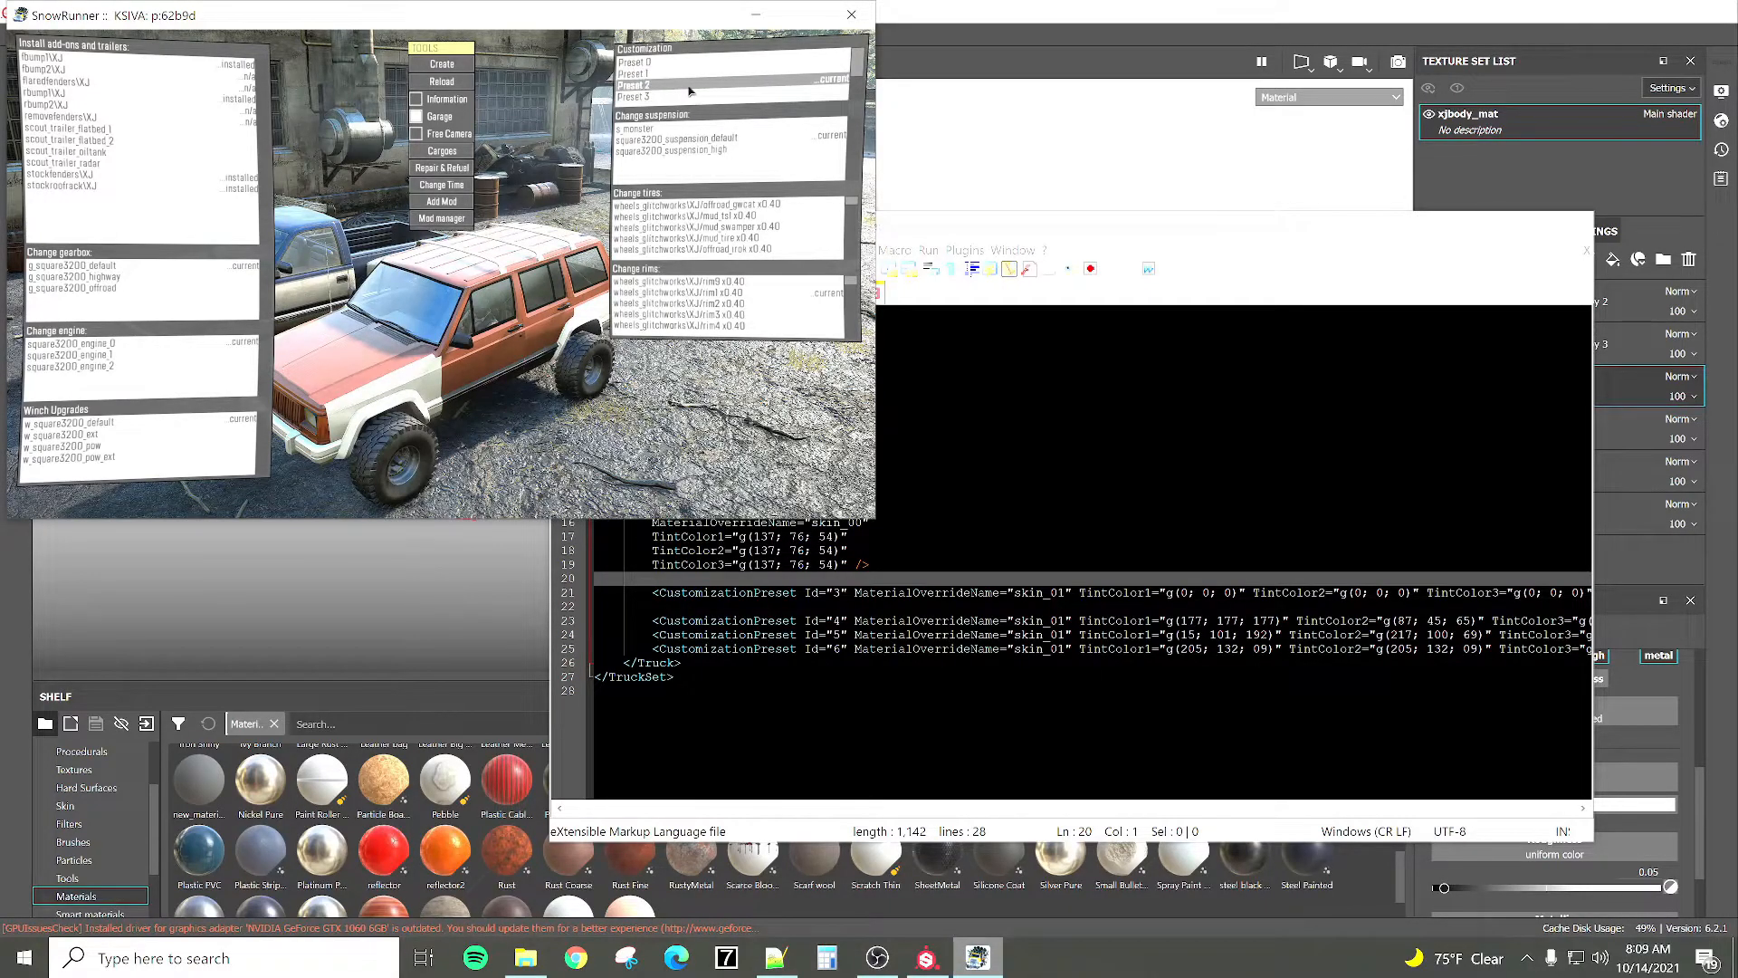
Review the preset with Id 2 in customization_preset.xml and the material overrides in xj.xml, and return to the preset file.
left_click(824, 565)
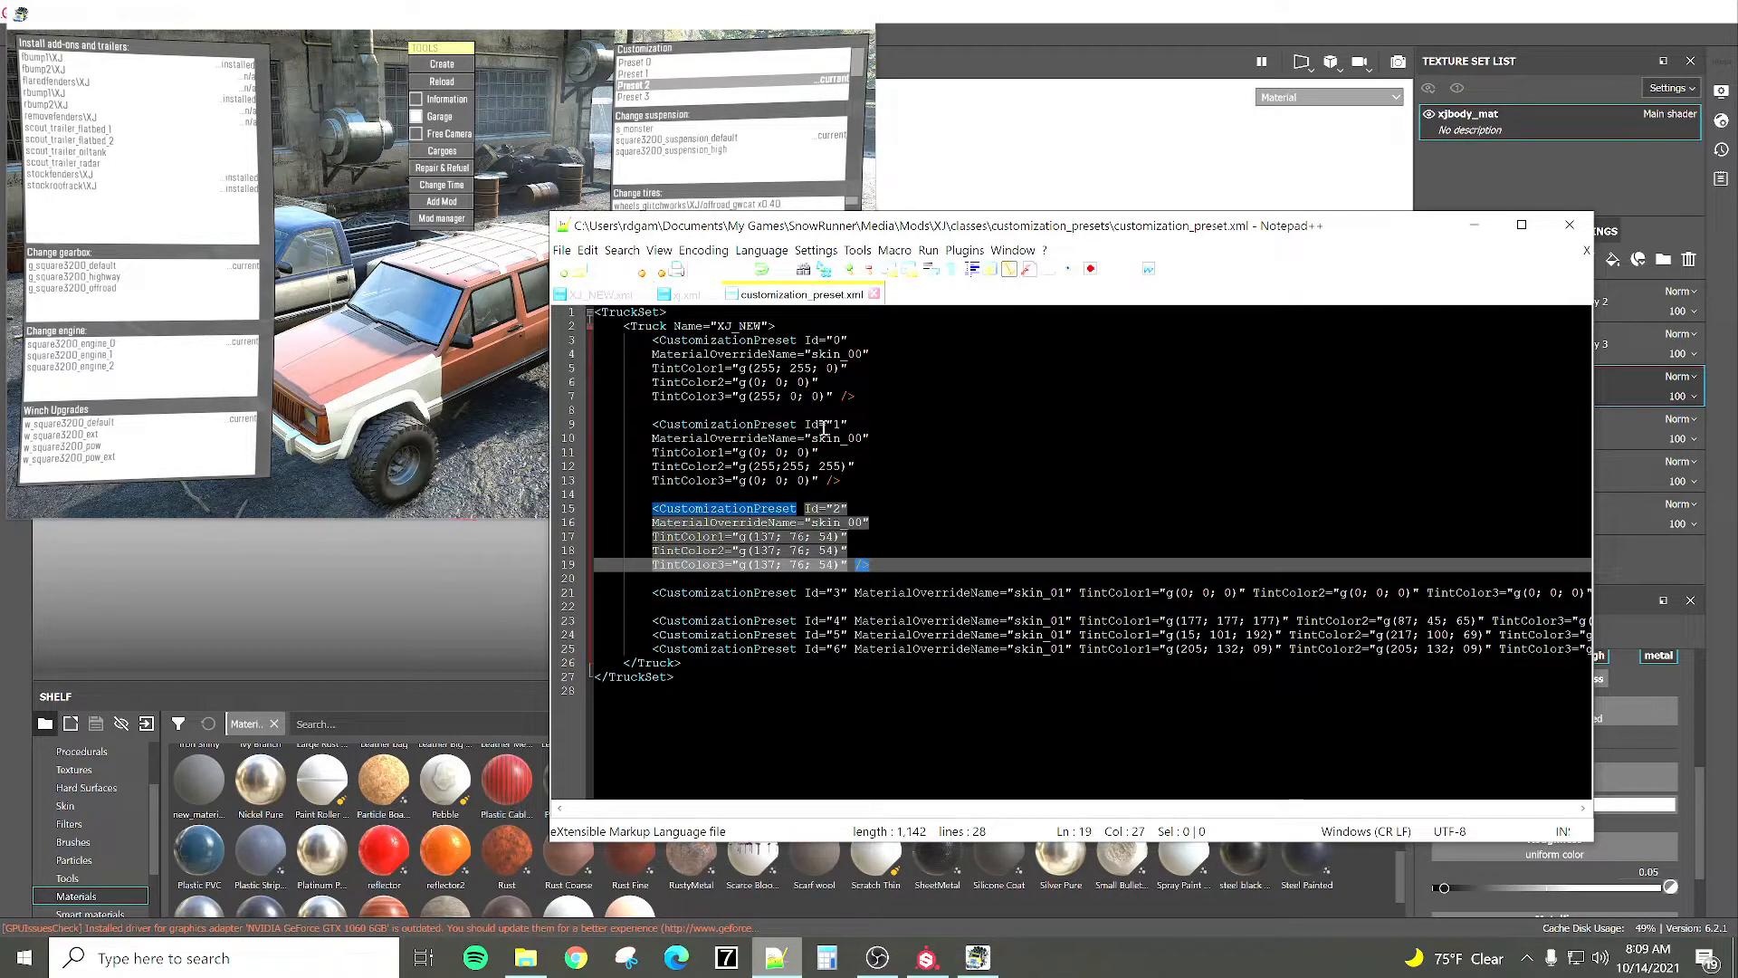
left_click(692, 297)
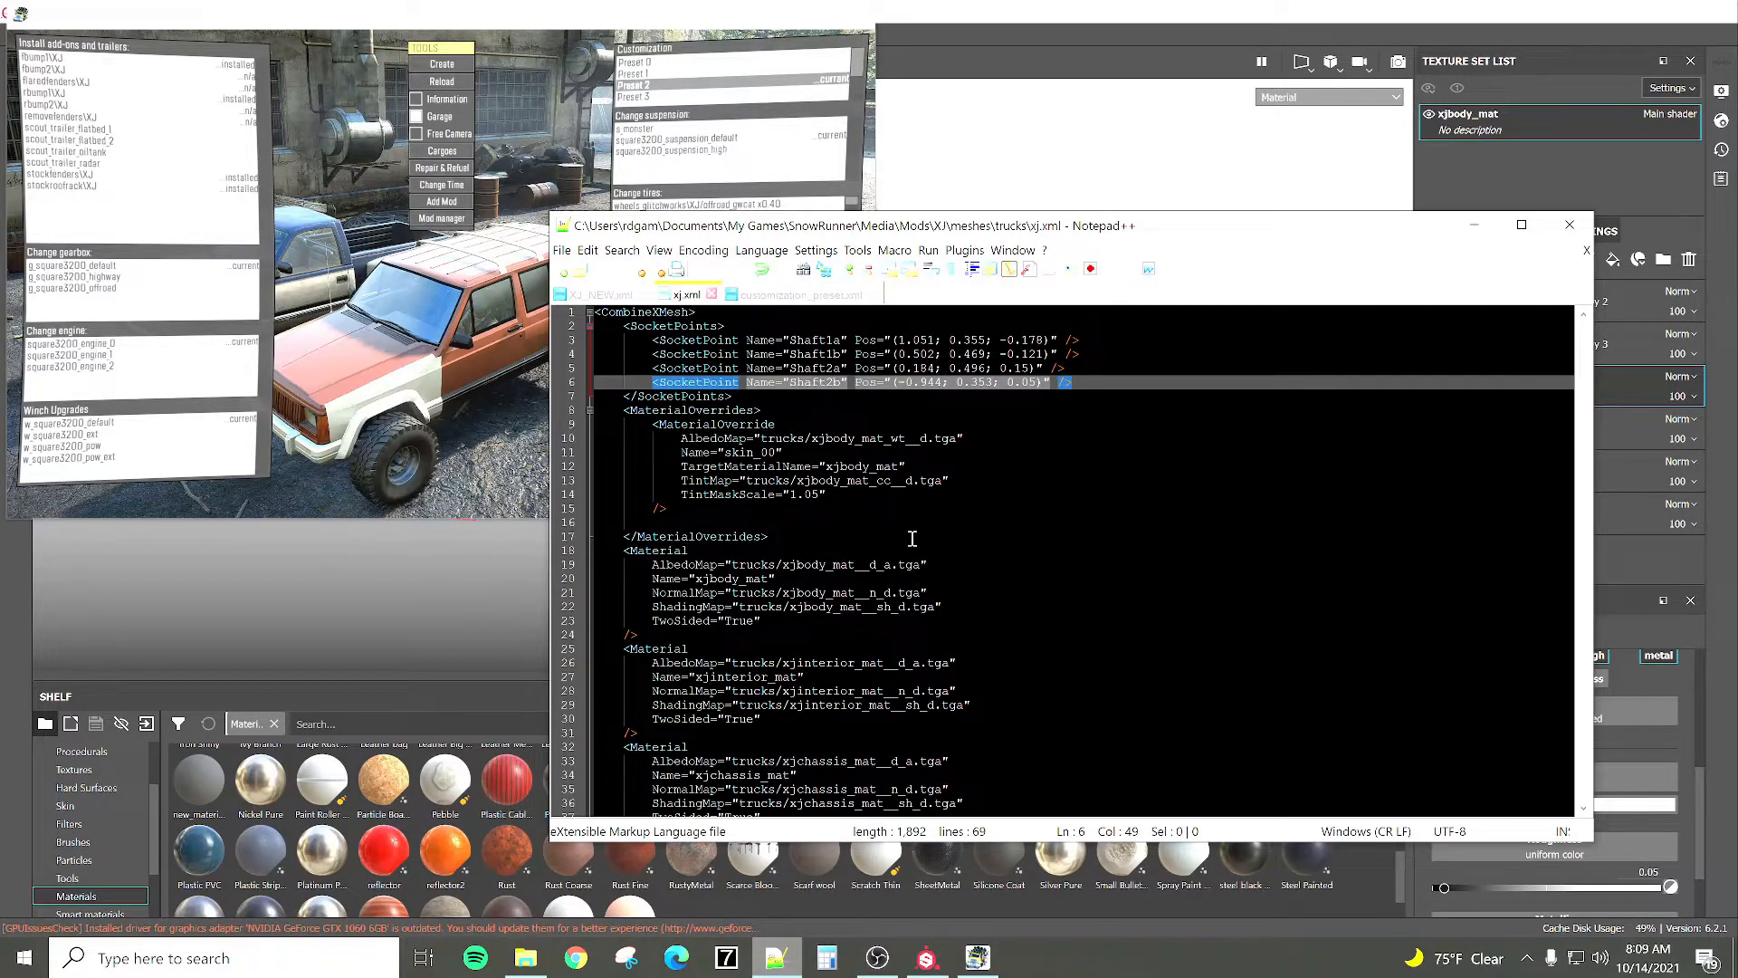
left_click(804, 295)
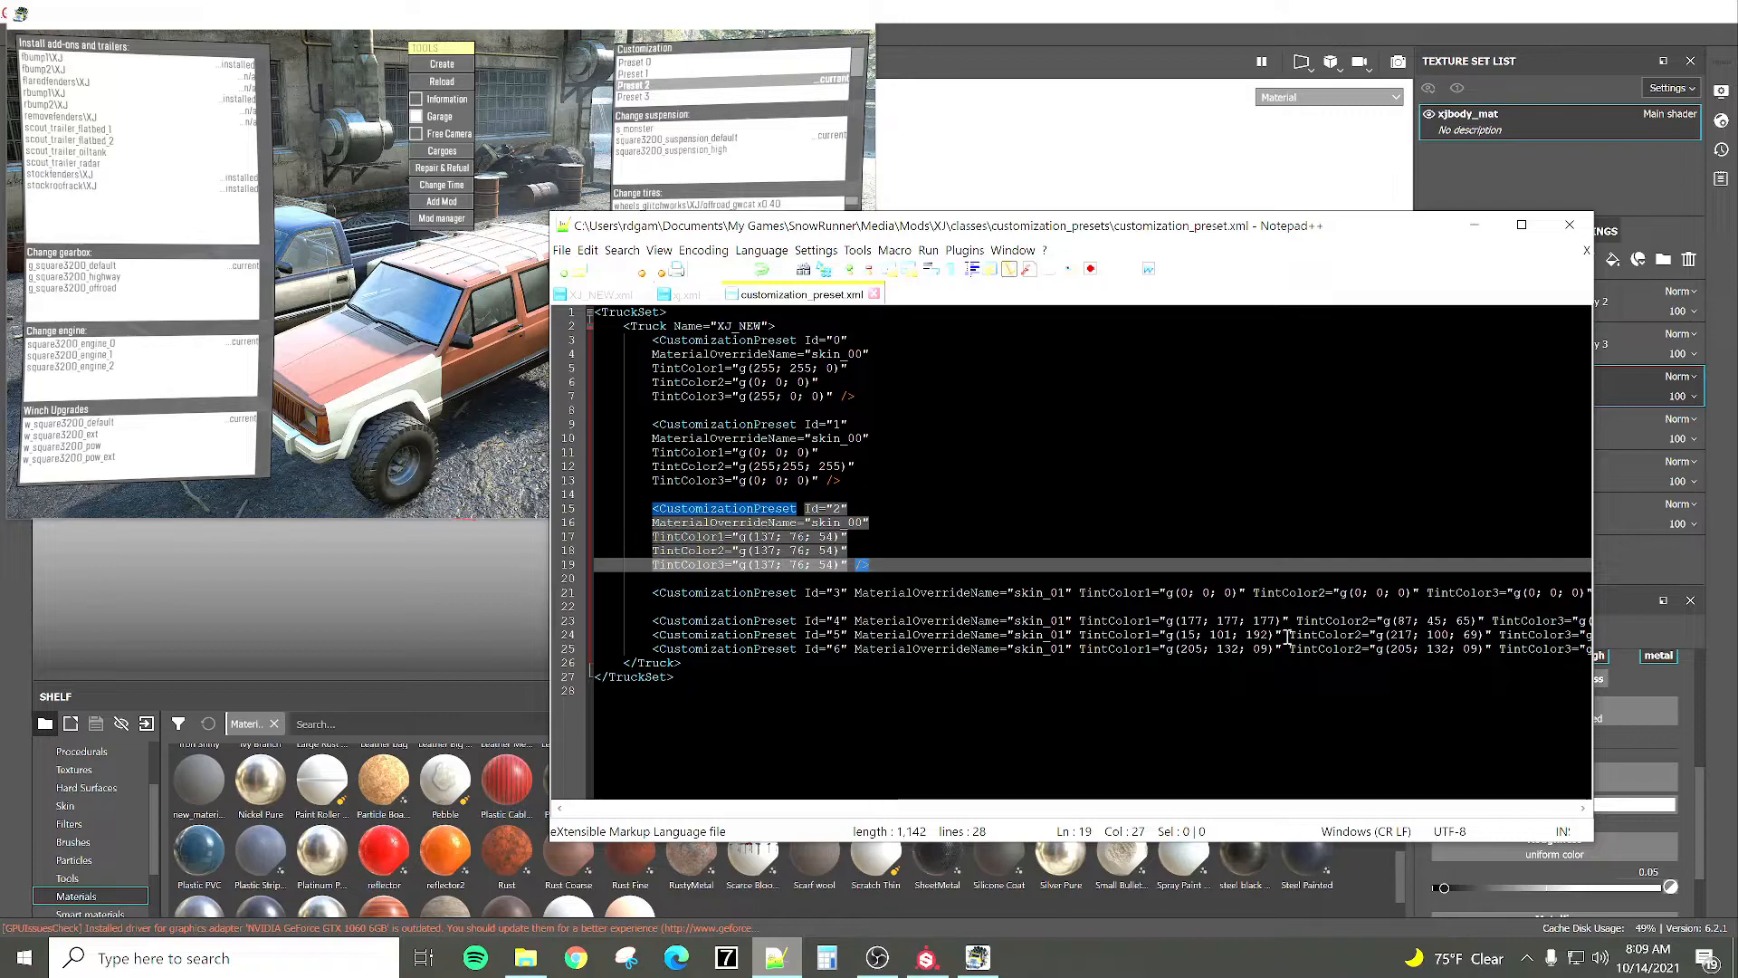
Change MaterialOverrideName to skin_00 for the presets with Ids 3, 4, 5 and 6, and save customization_preset.xml.
left_click(1066, 592)
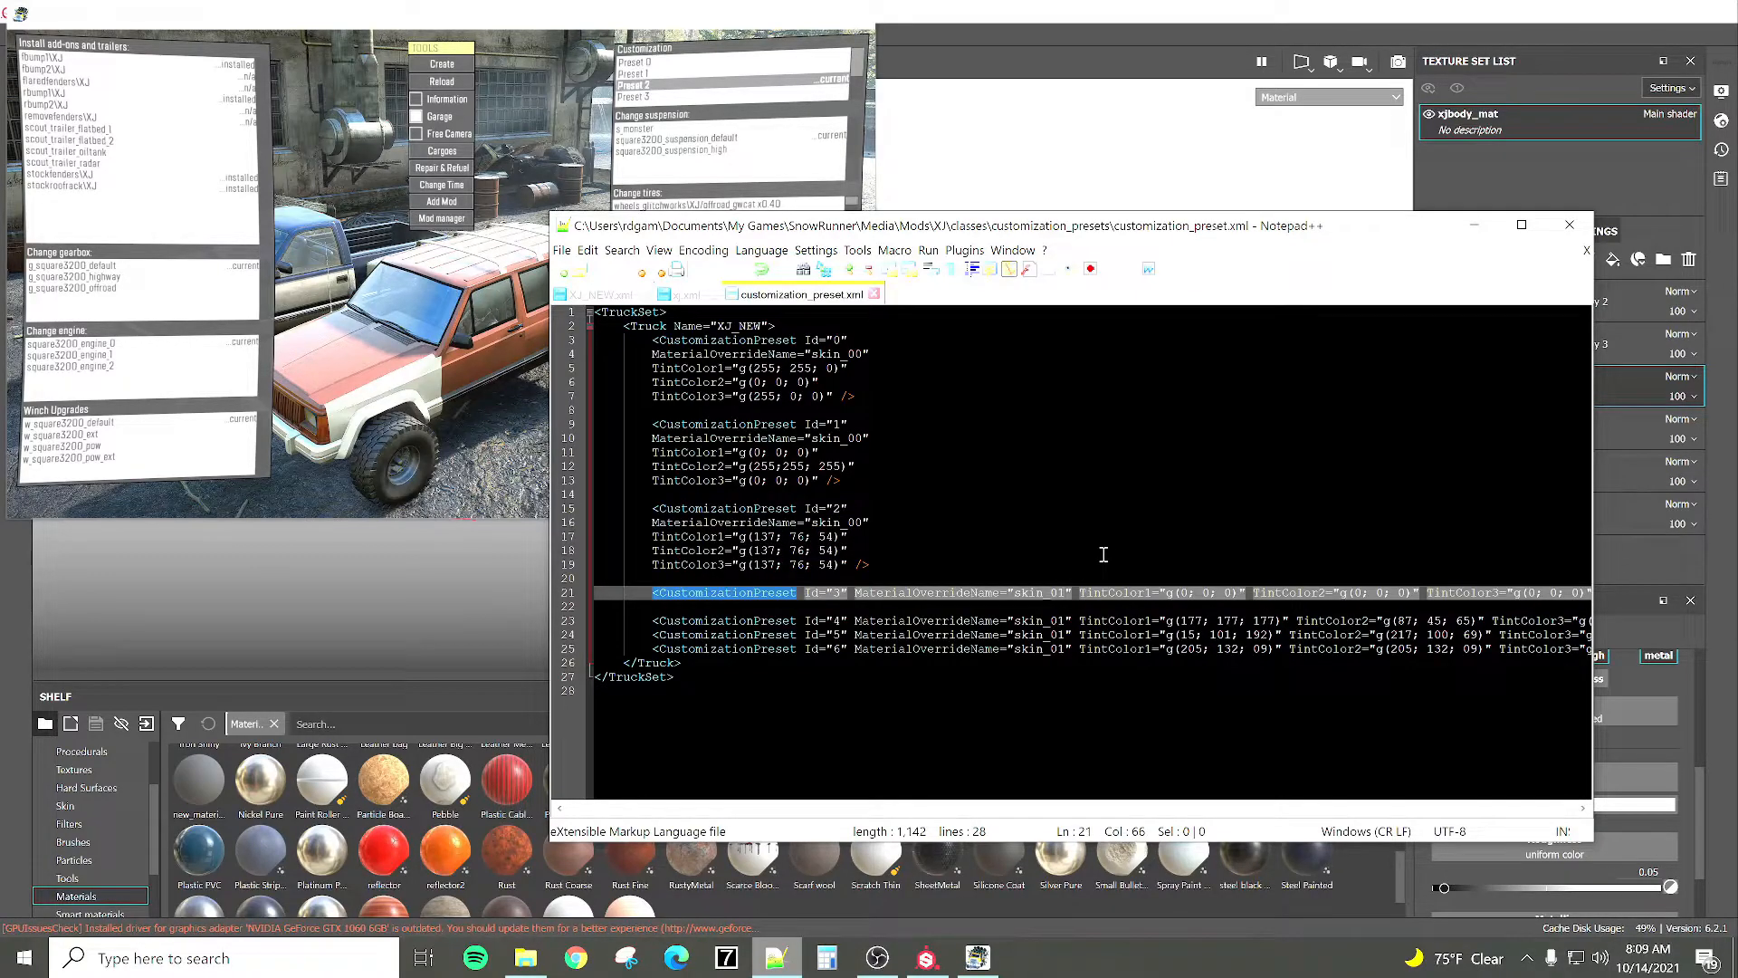
key("BackSpace")
type("0")
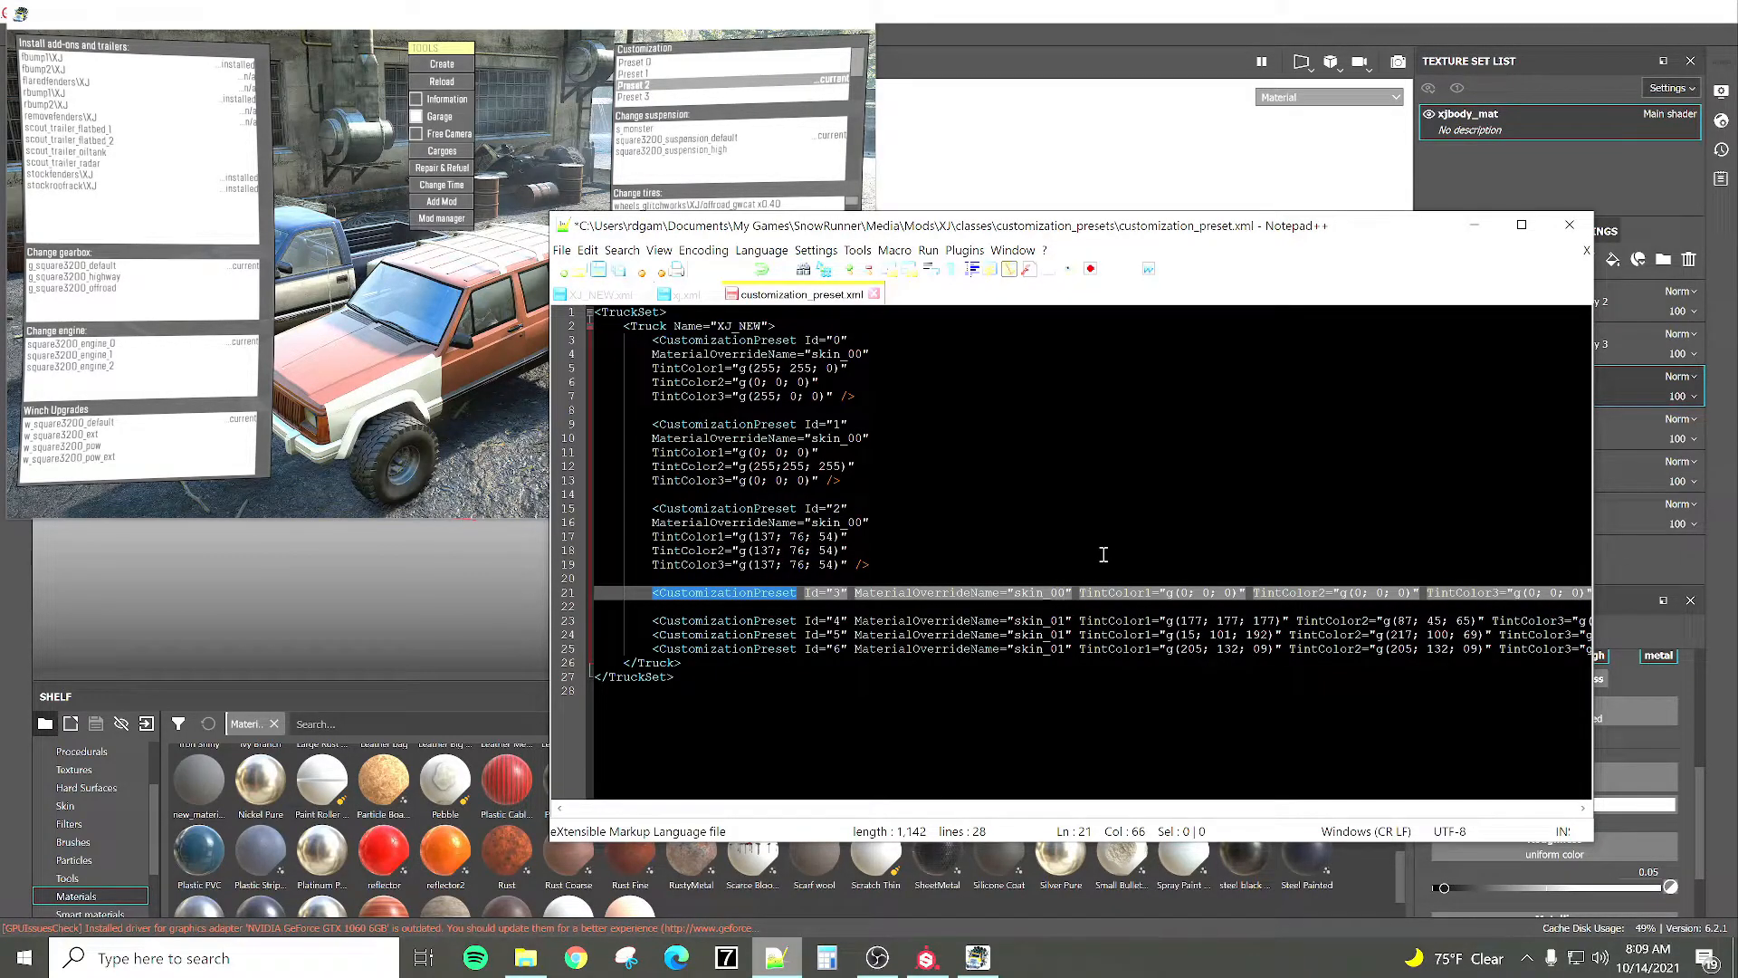
key("Down")
key("Down")
key("BackSpace")
type("0")
key("Down")
key("BackSpace")
type("0")
key("Down")
key("BackSpace")
type("0")
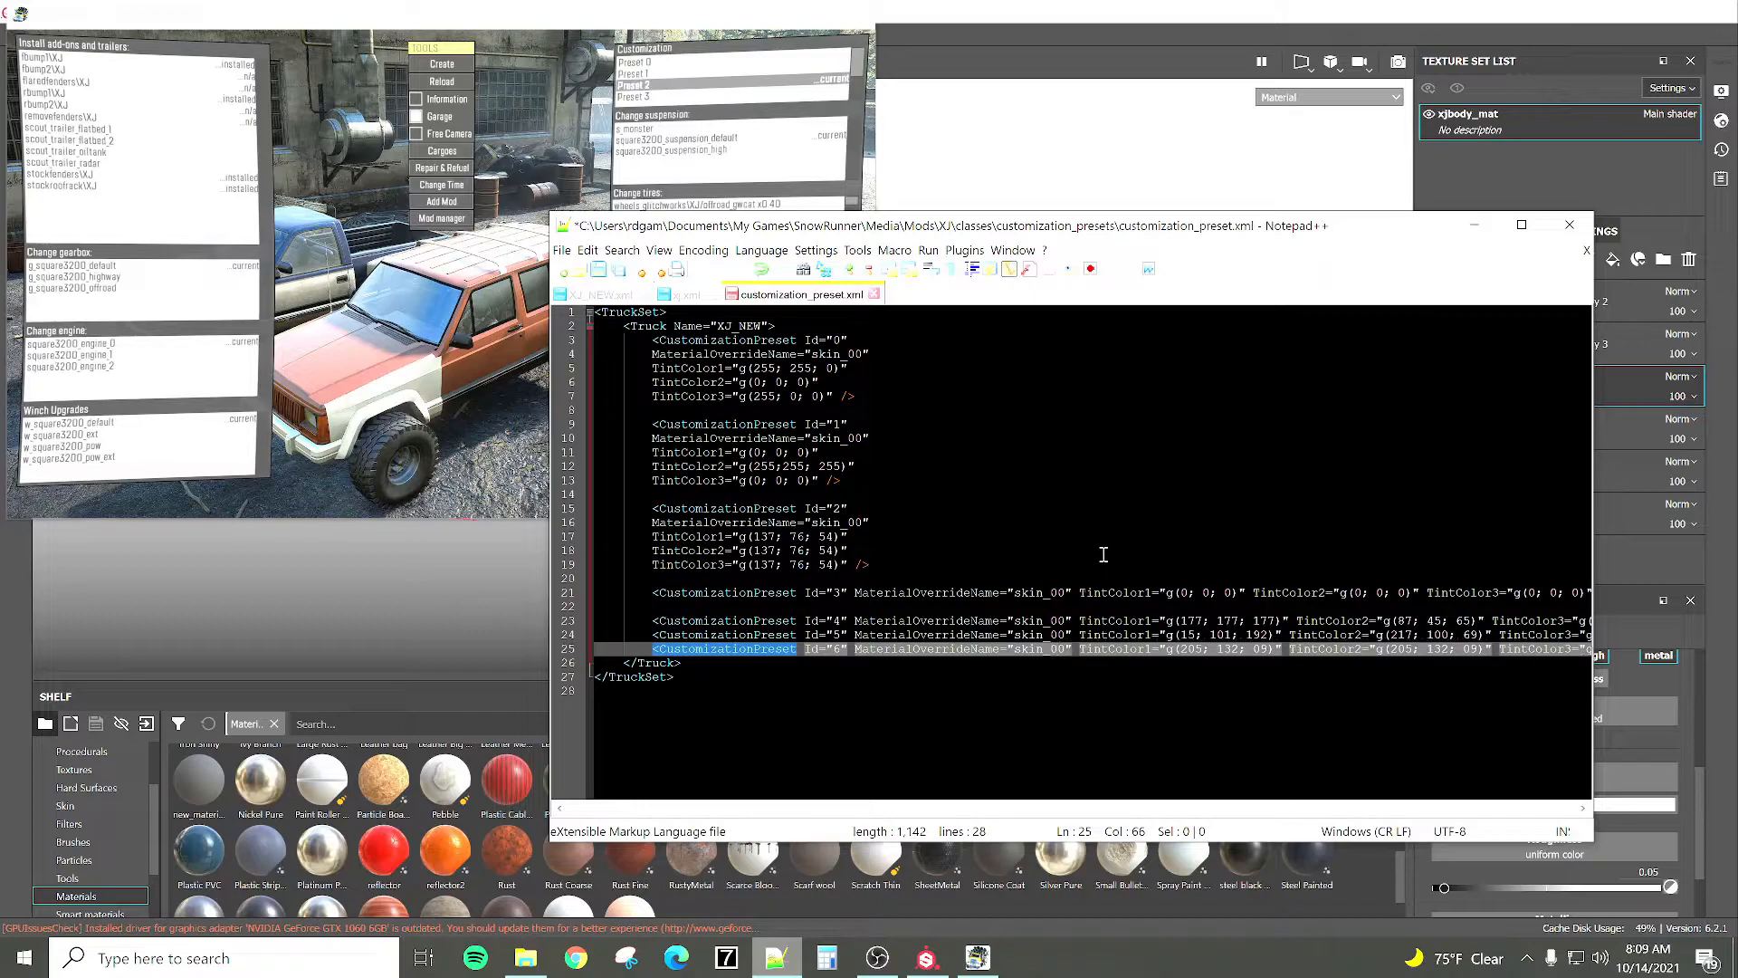
left_click(599, 270)
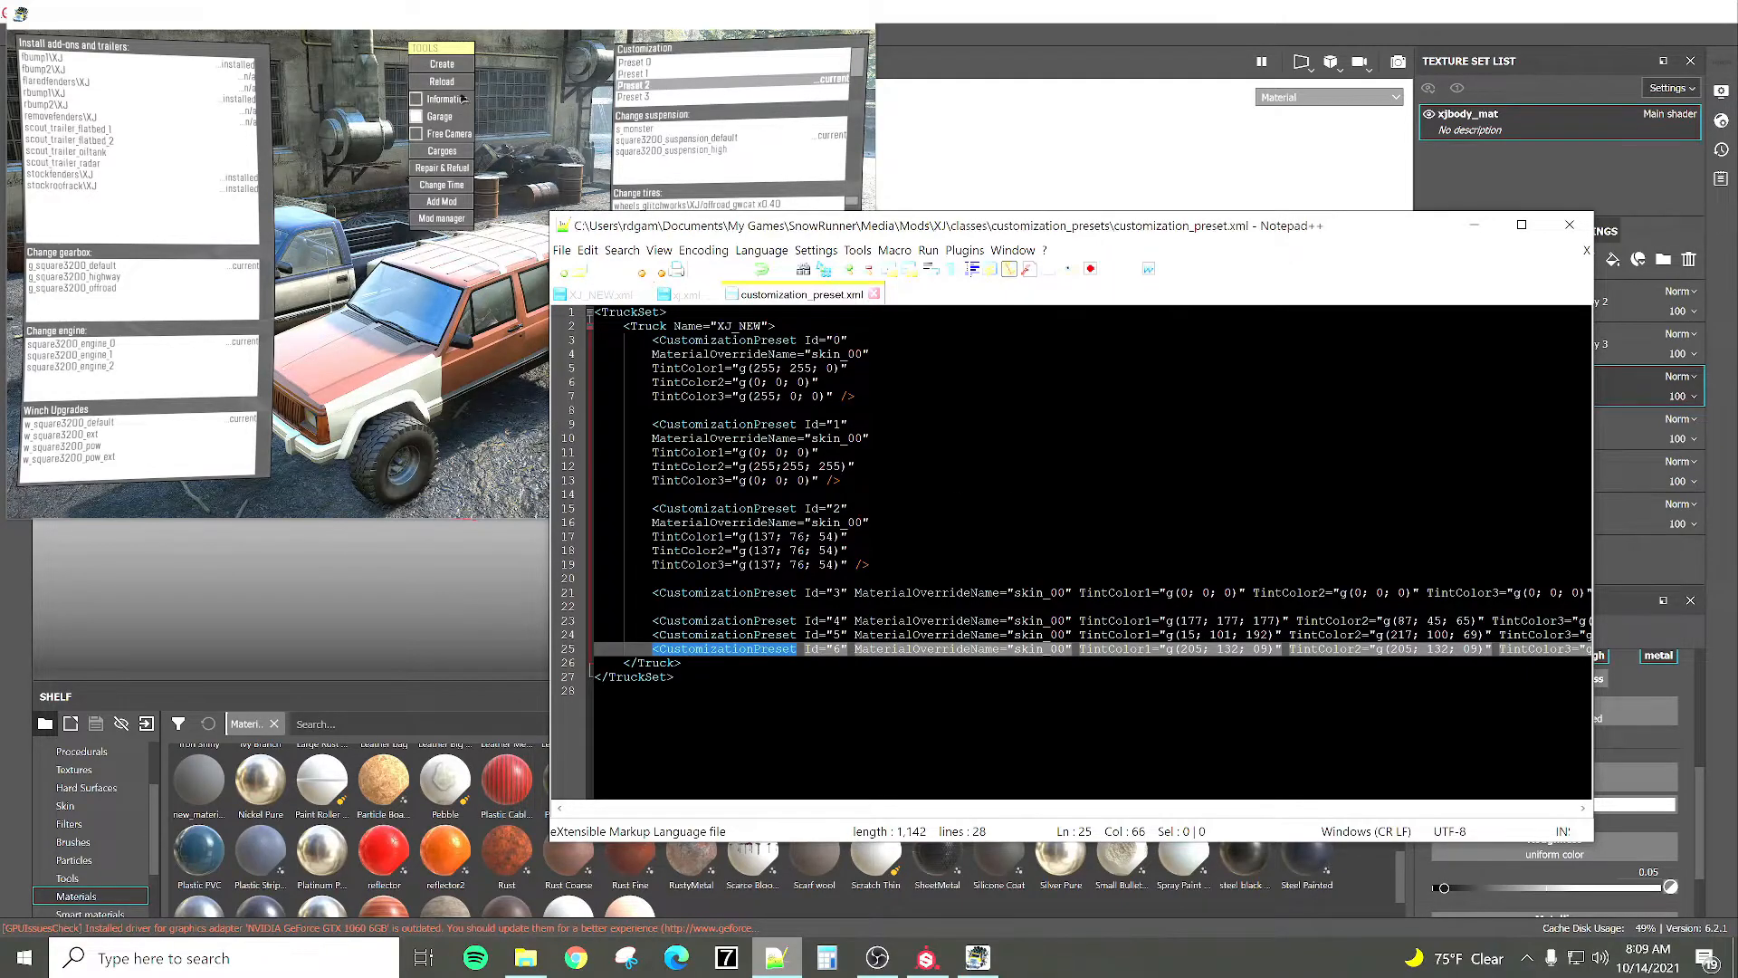
Switch to SnowRunner, reload, and test Presets 3, 4 and 5 on the XJ, finishing on Preset 5 and inspecting it from several angles.
left_click(441, 82)
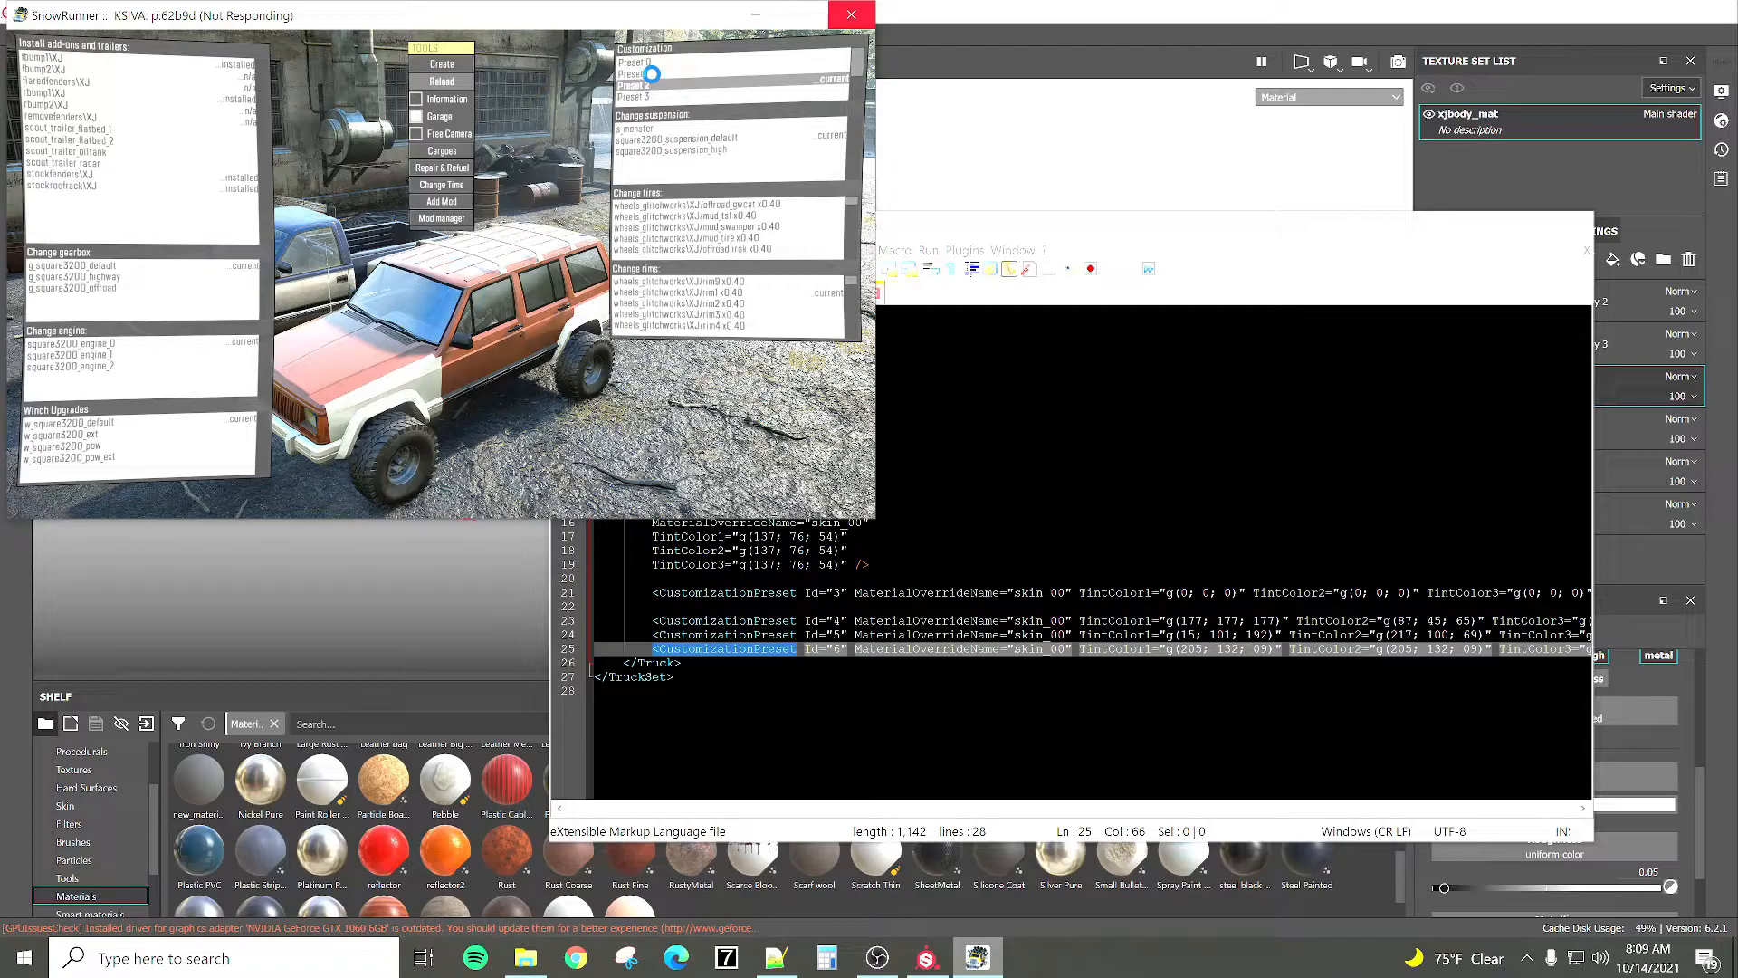
left_click(638, 96)
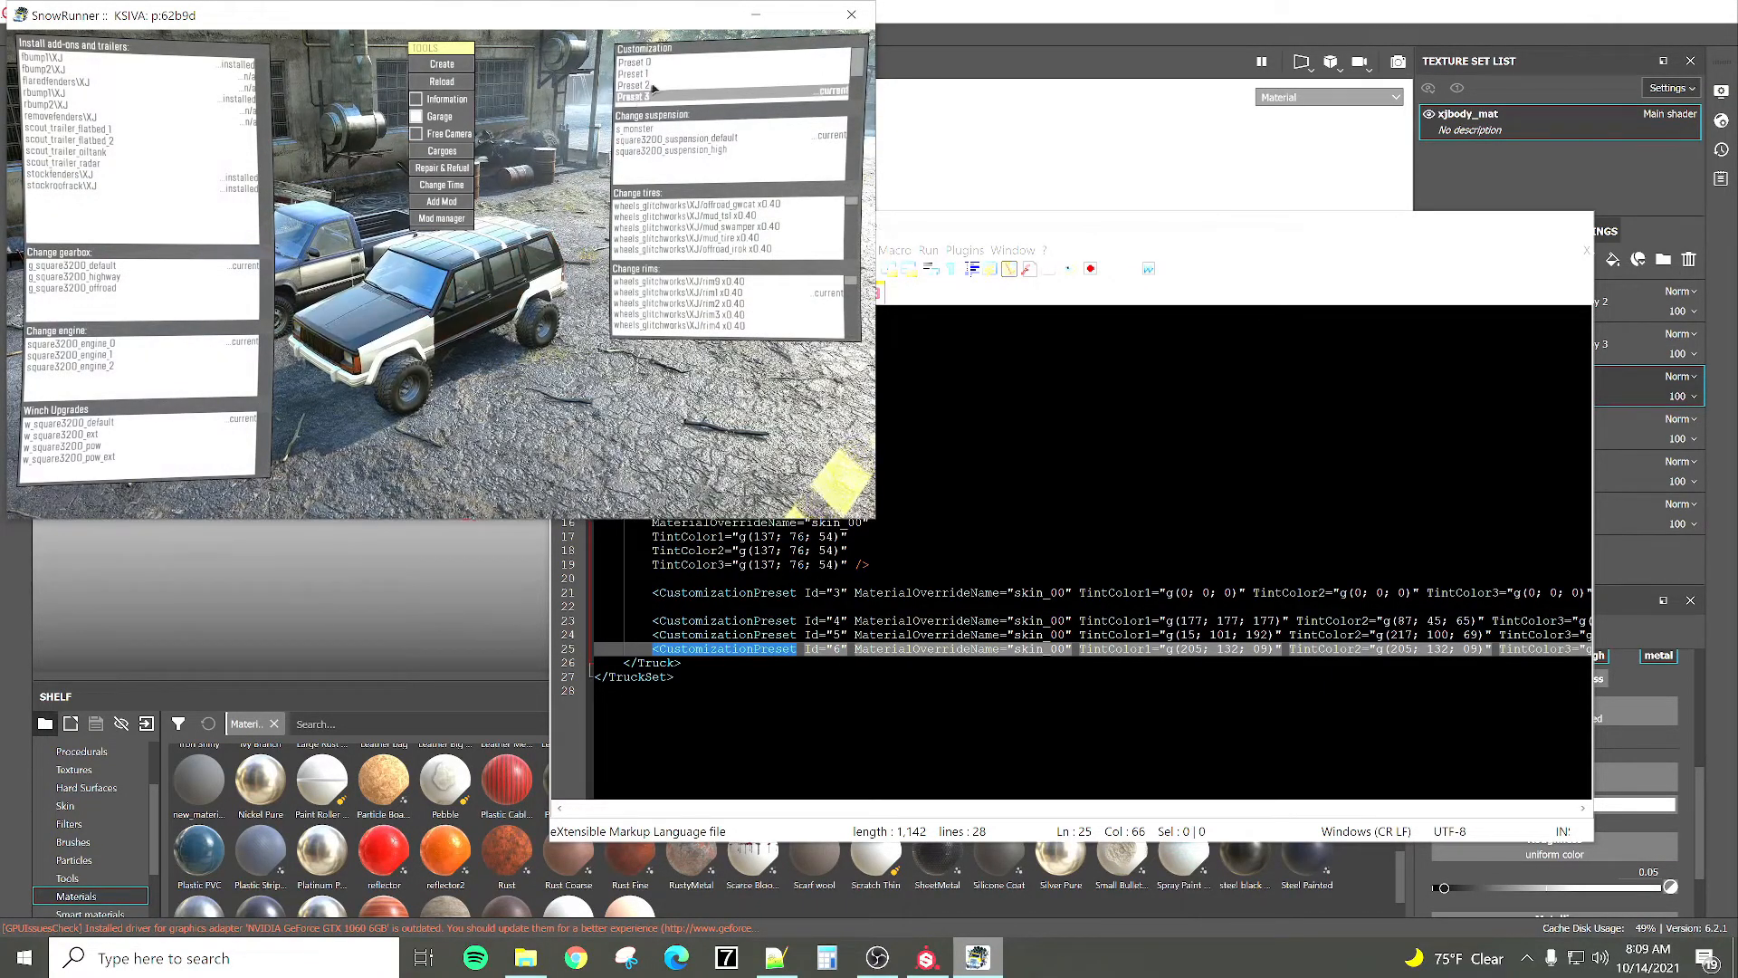
scroll(653, 87, "down", 3)
left_click(640, 86)
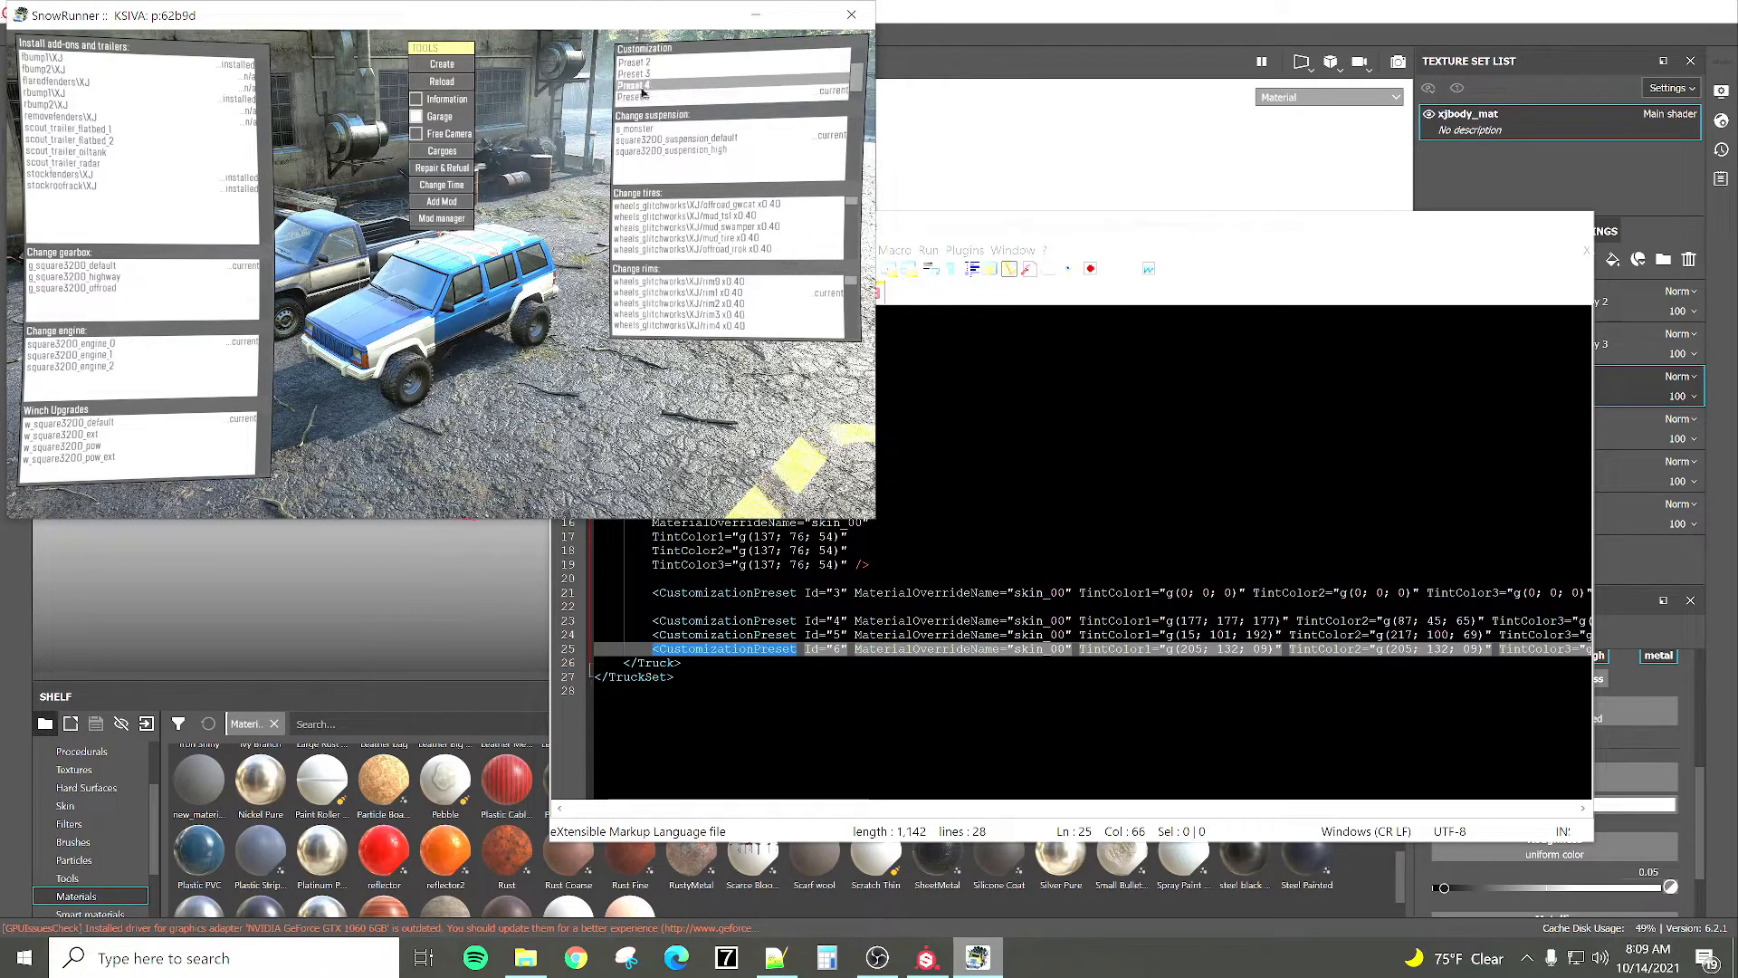
left_click(642, 88)
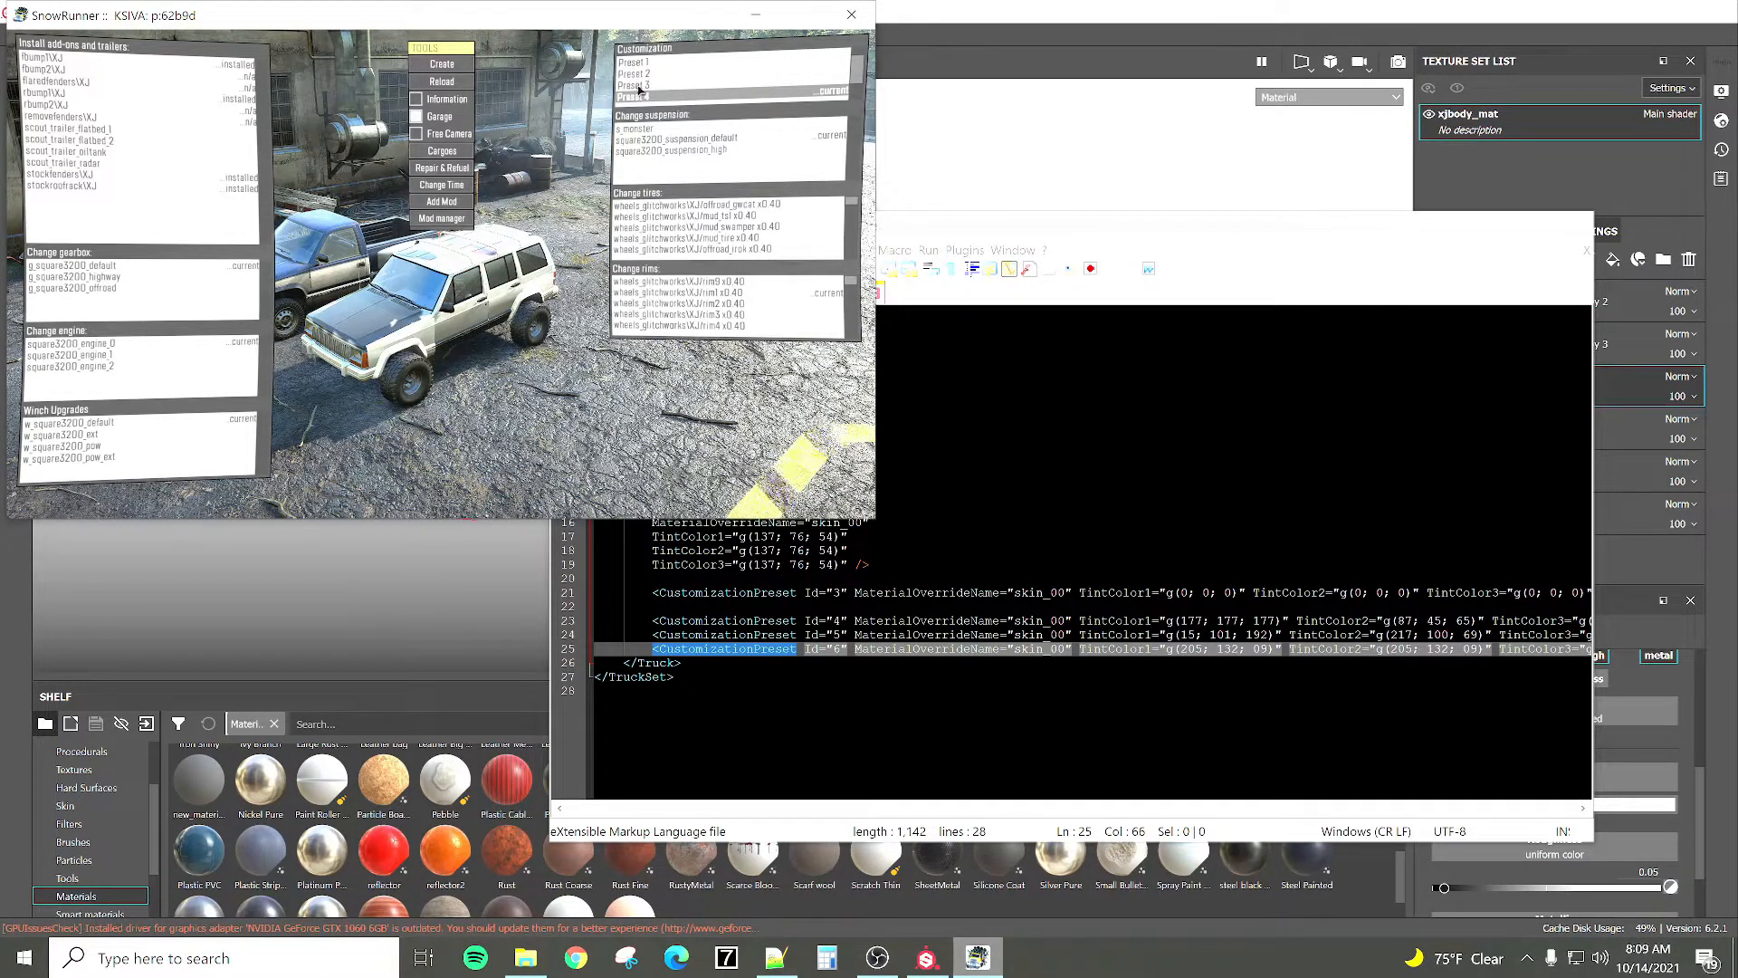
scroll(644, 91, "down", 2)
left_click(636, 90)
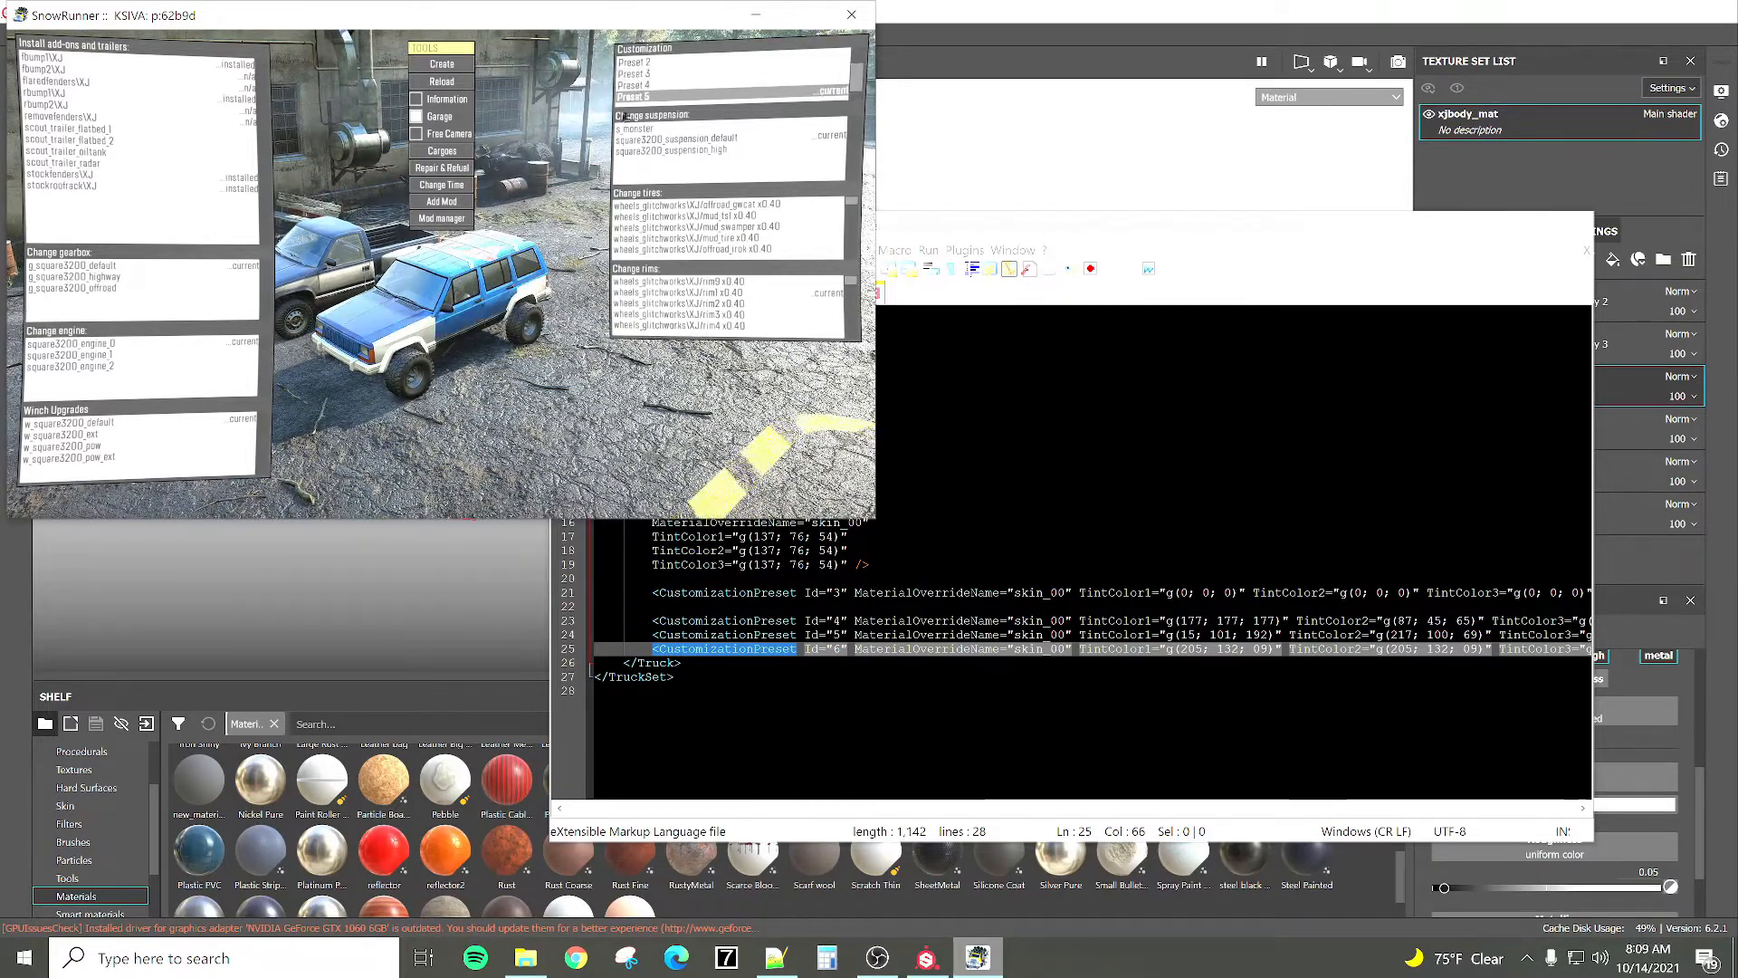
right_click_drag(561, 399, 199, 443)
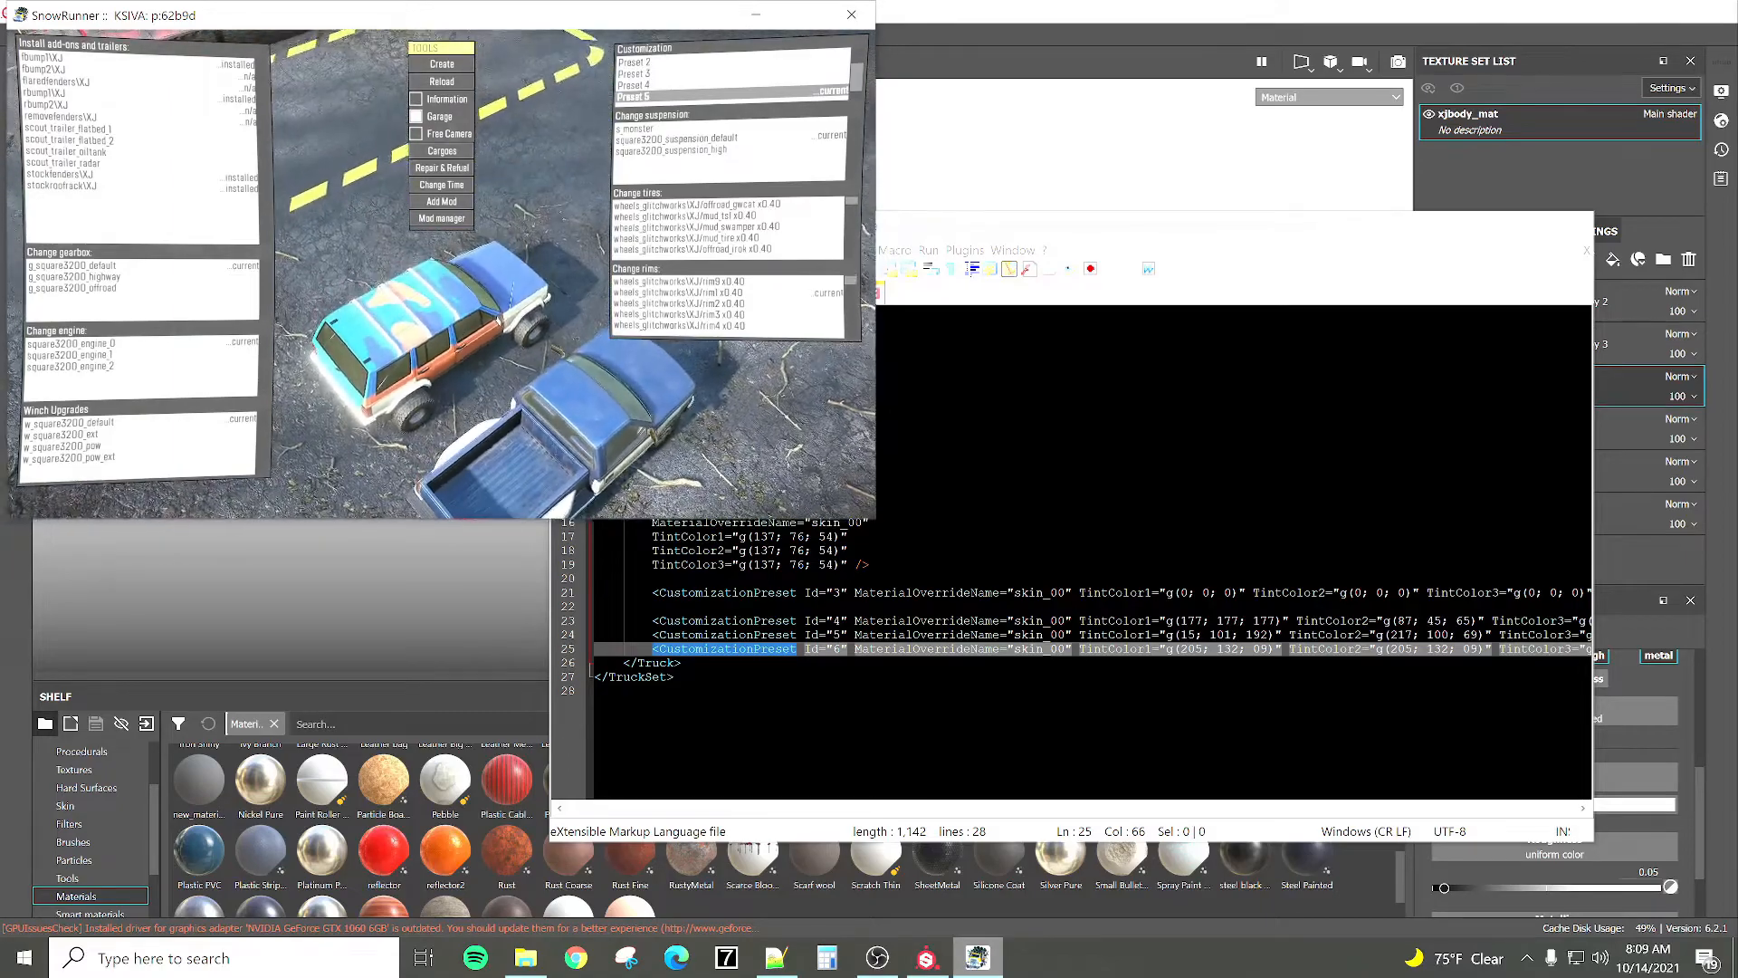
scroll(441, 274, "up", 3)
right_click_drag(441, 362, 489, 362)
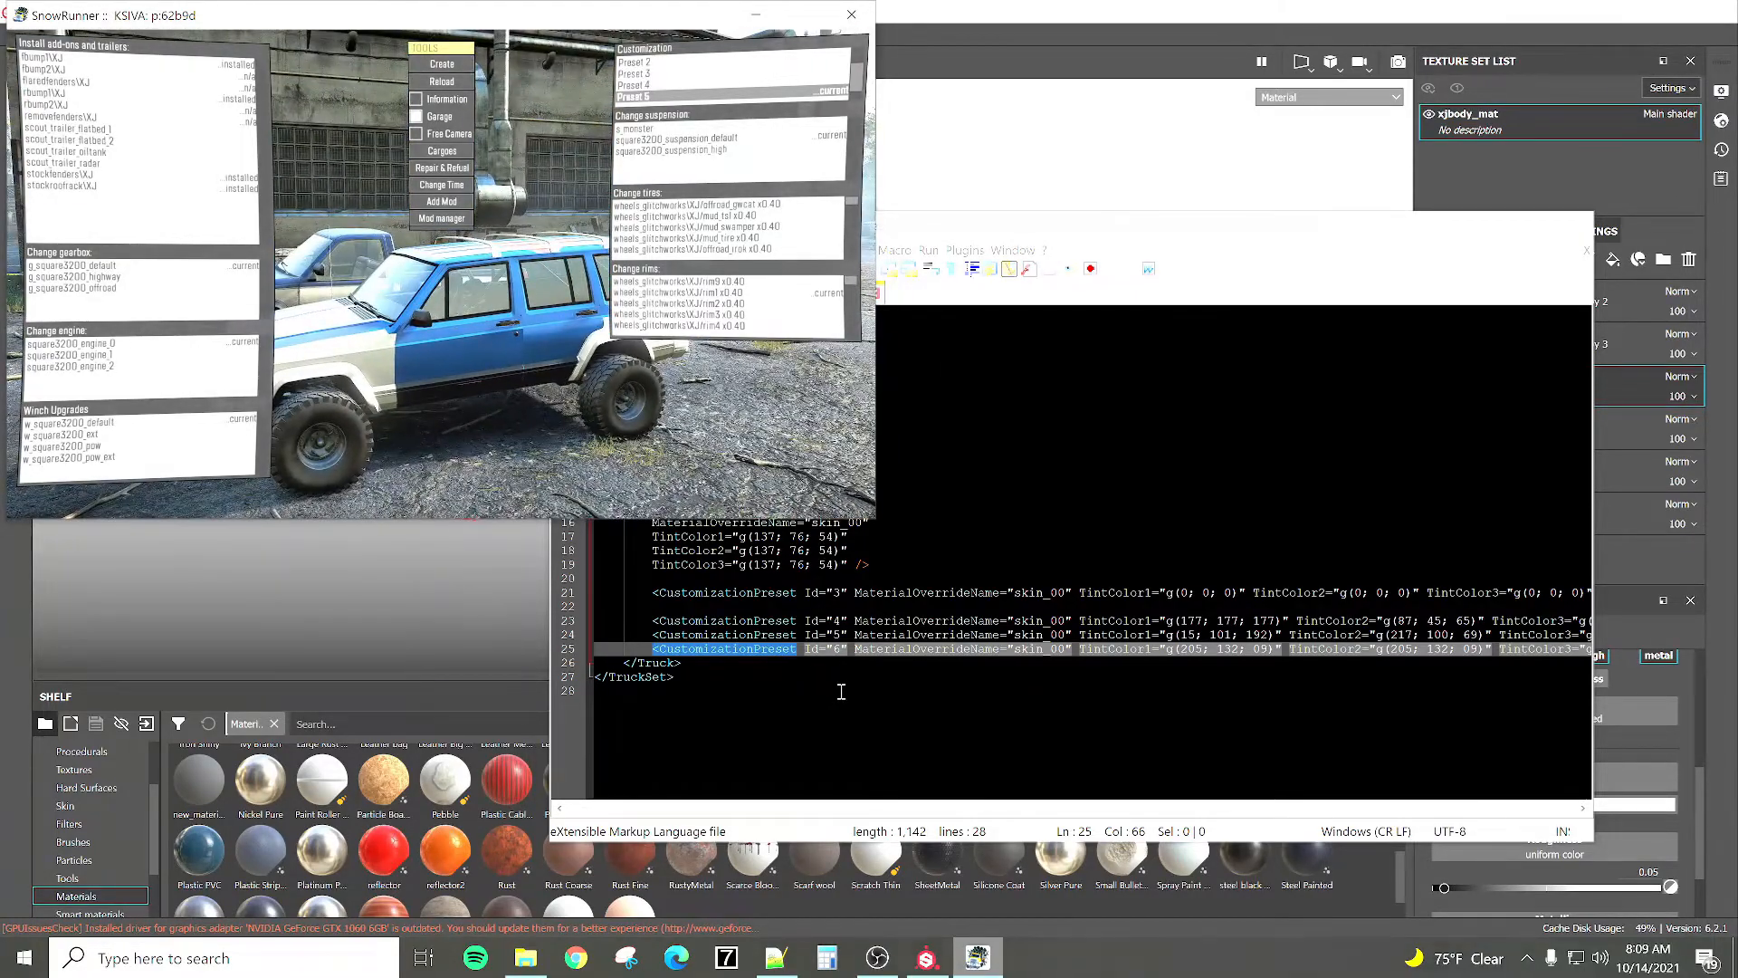
Switch to Substance Painter, hide the red, magenta and yellow layers, and show the Plastic Gloss Black layer on the body.
left_click(926, 958)
scroll(722, 450, "up", 2)
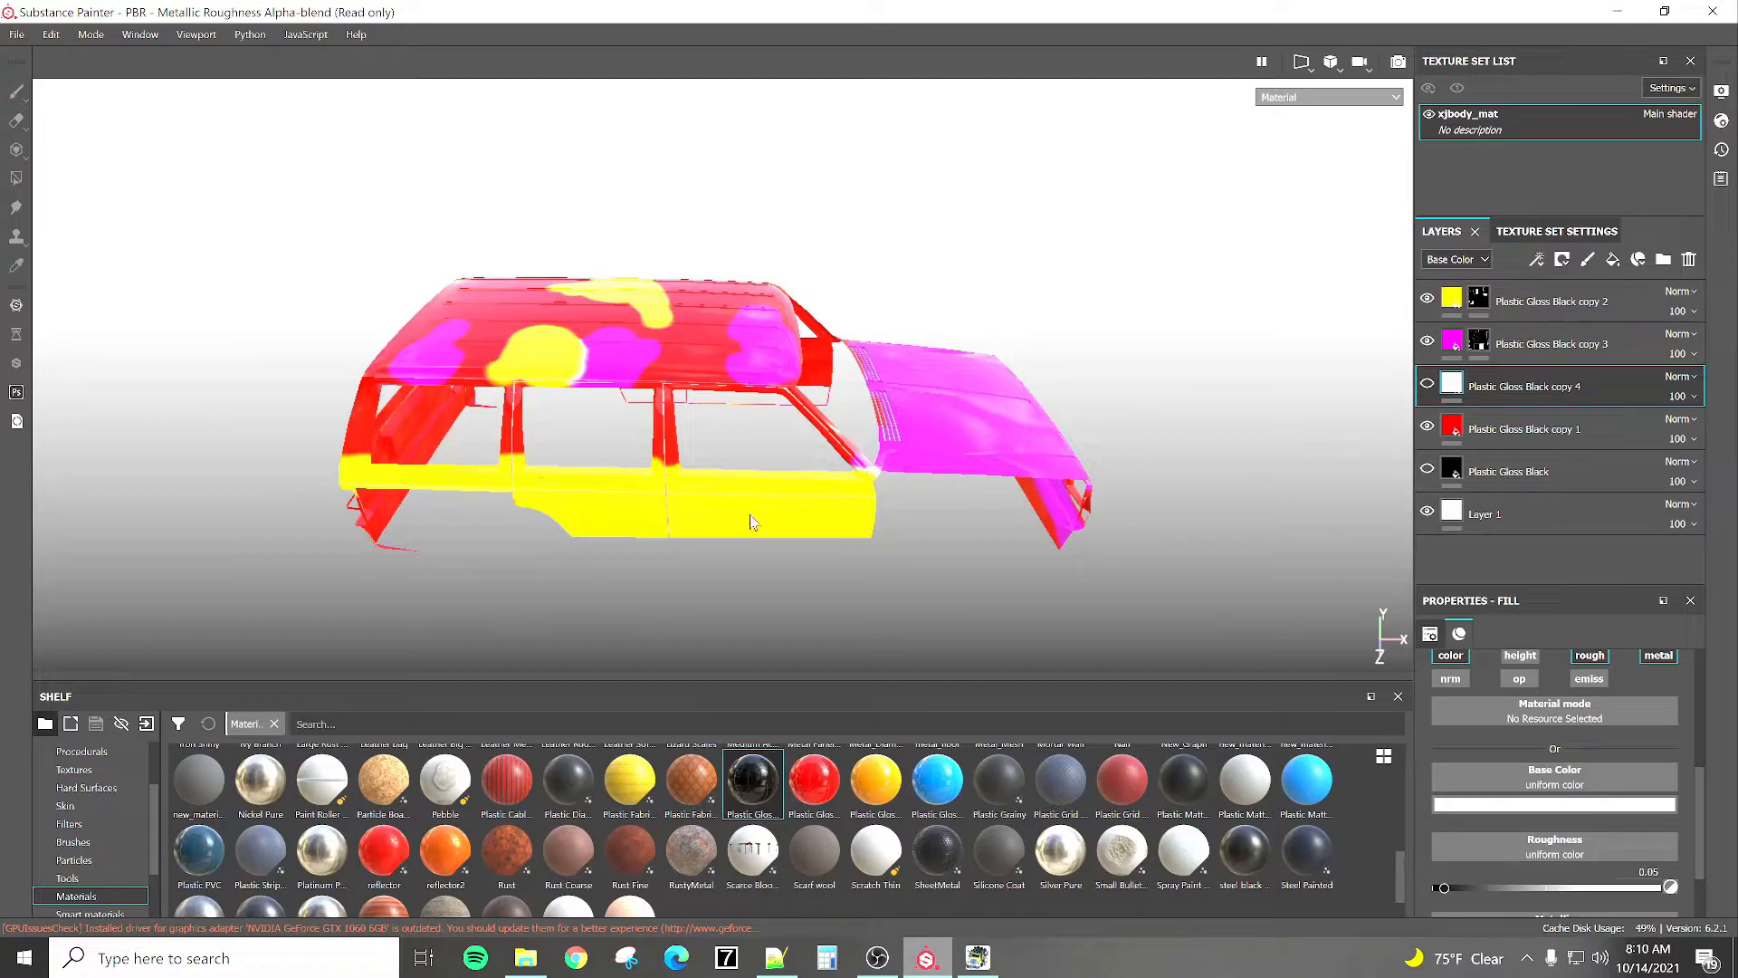
scroll(715, 507, "down", 1)
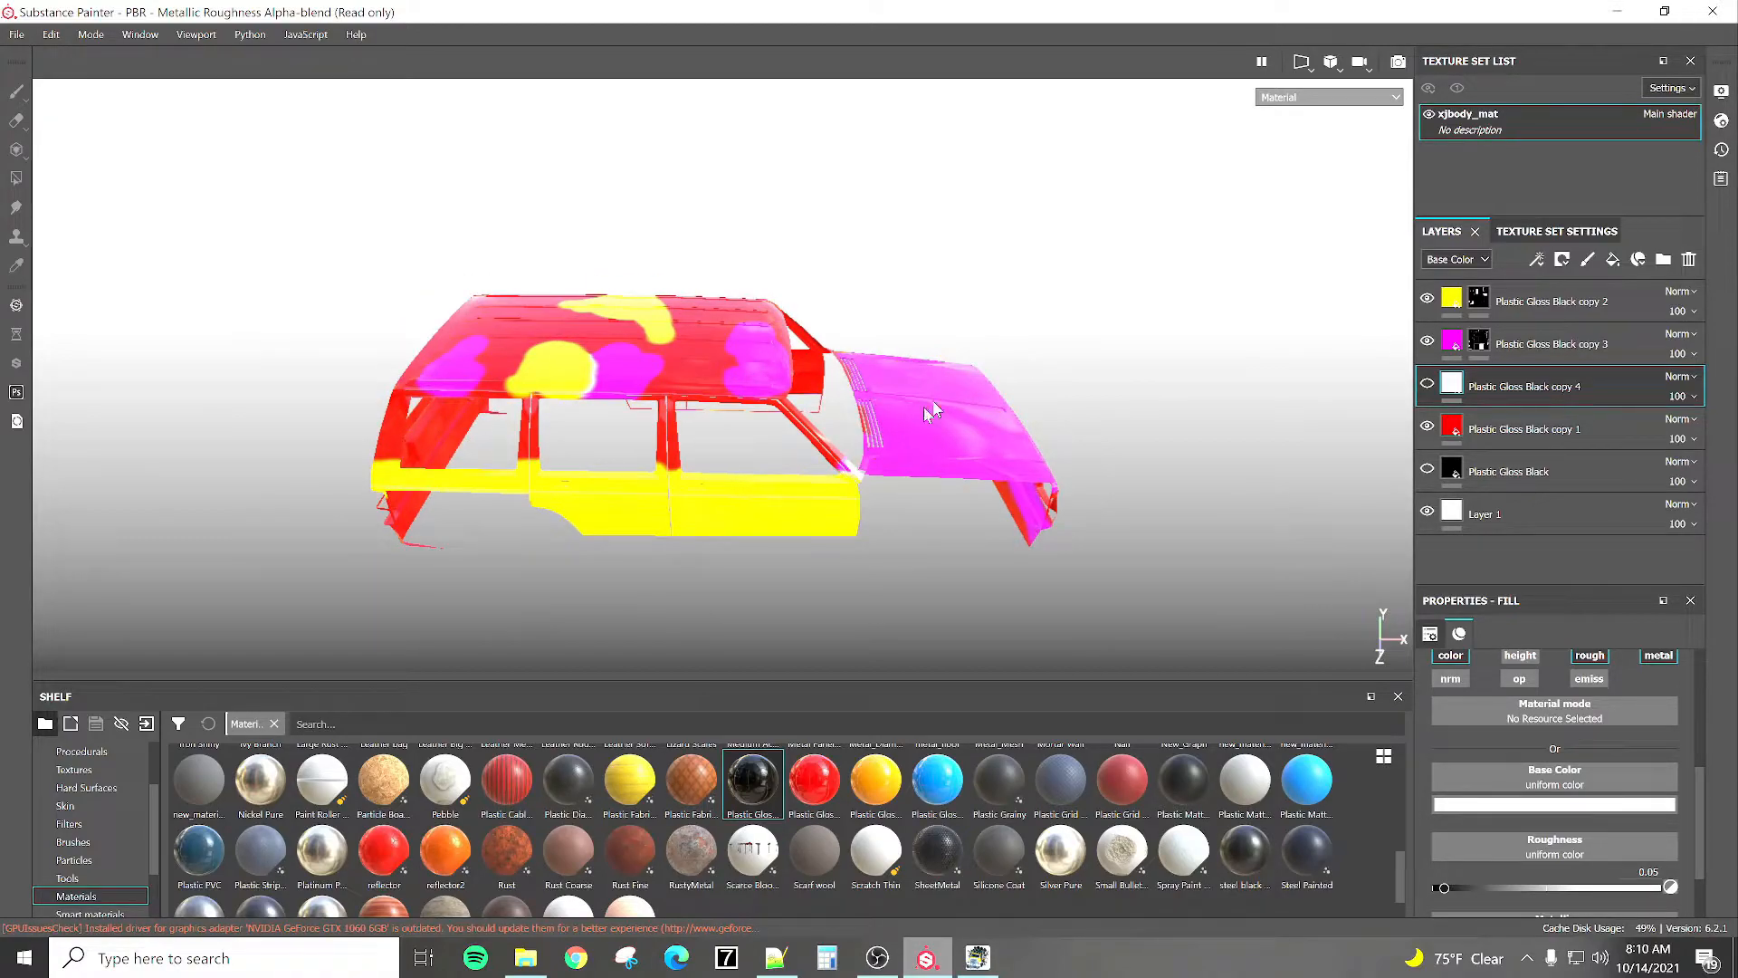
left_click(1427, 427)
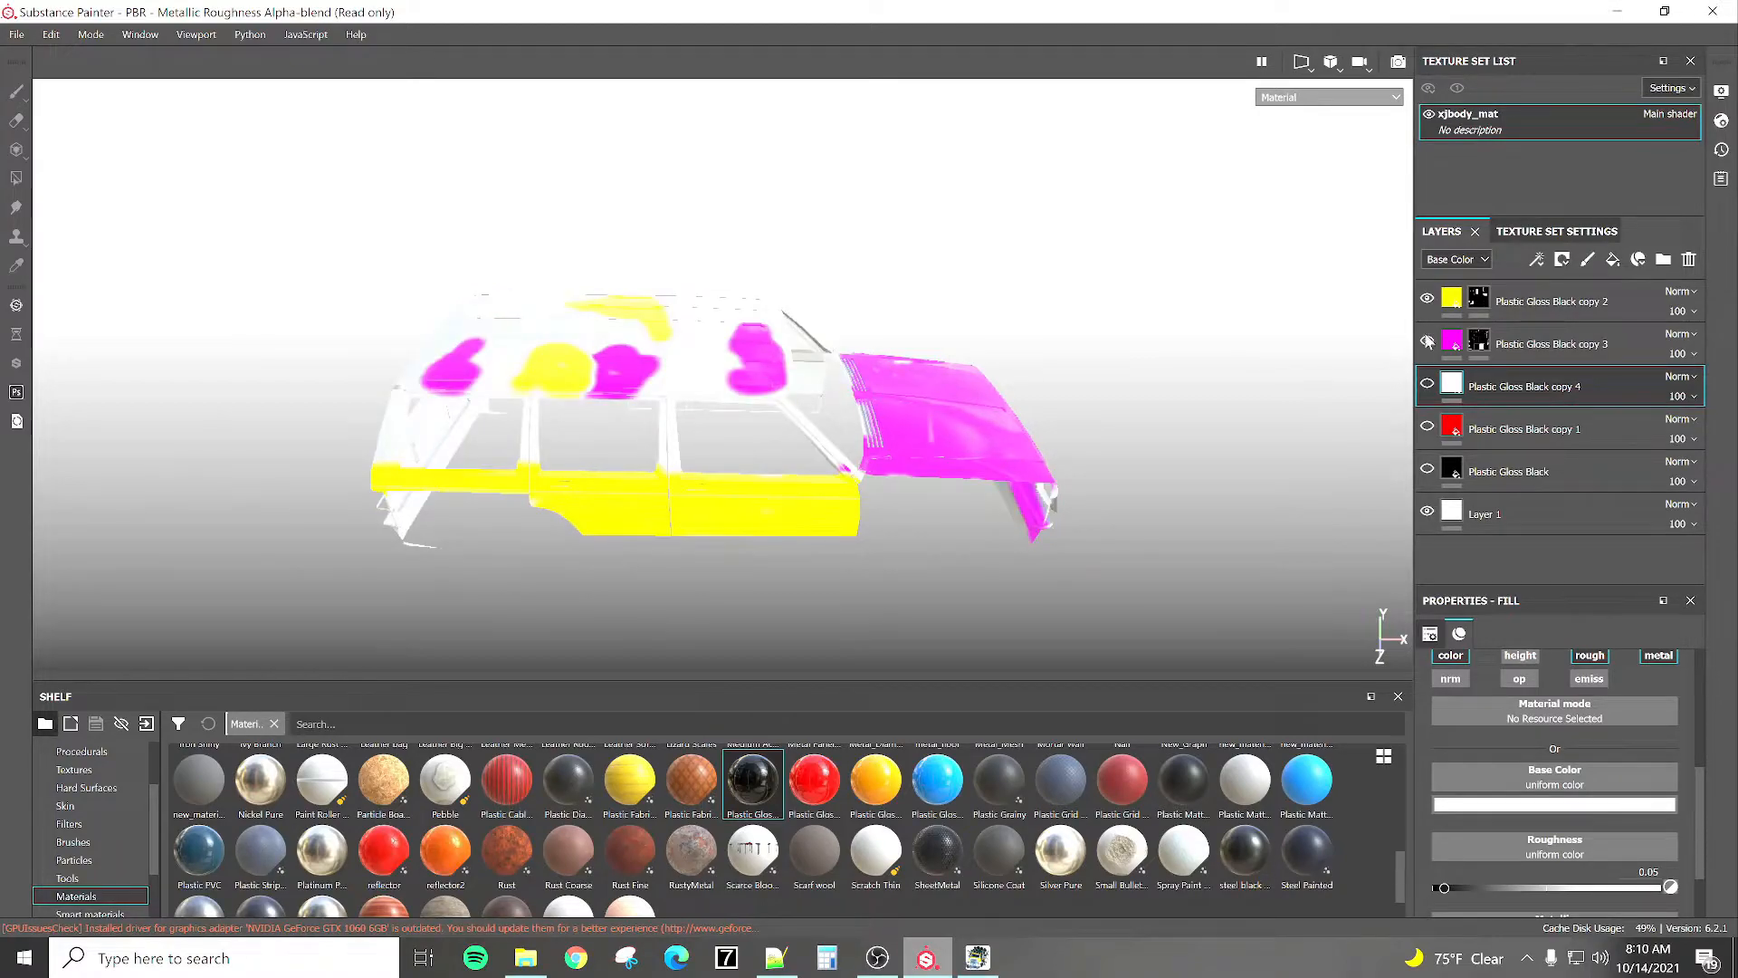
left_click(1427, 341)
left_click(1427, 298)
left_click(1427, 469)
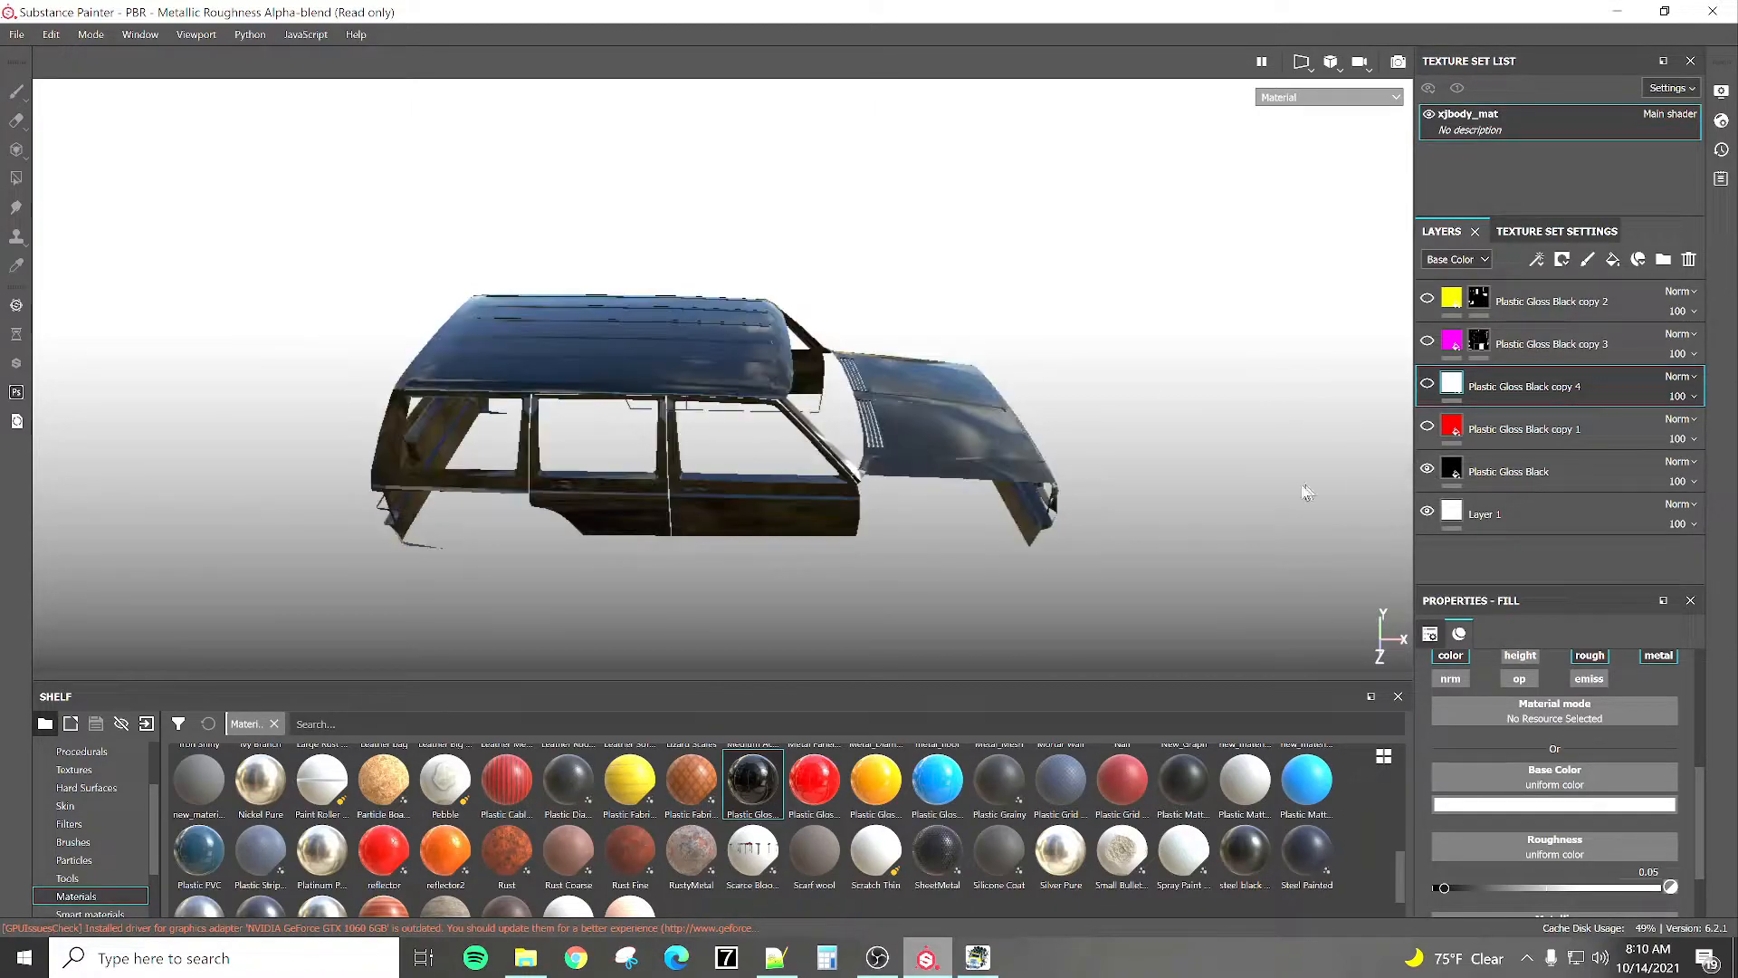
left_click_drag(813, 550, 759, 507, "alt")
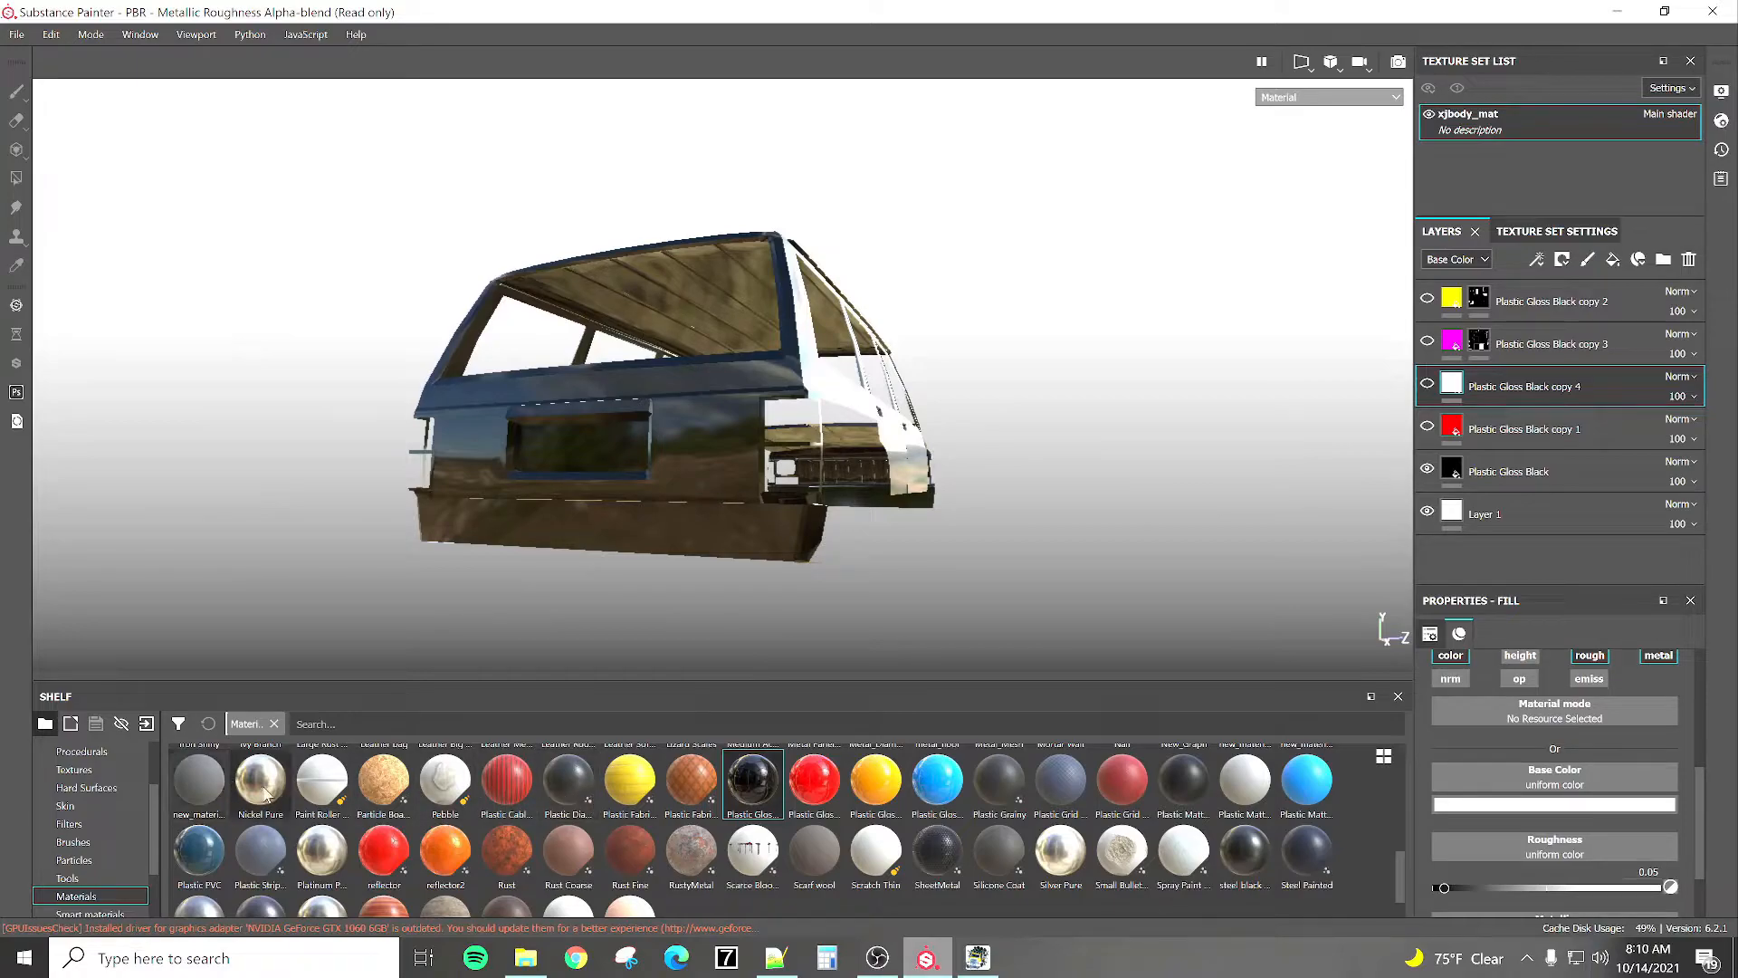
left_click(1492, 521)
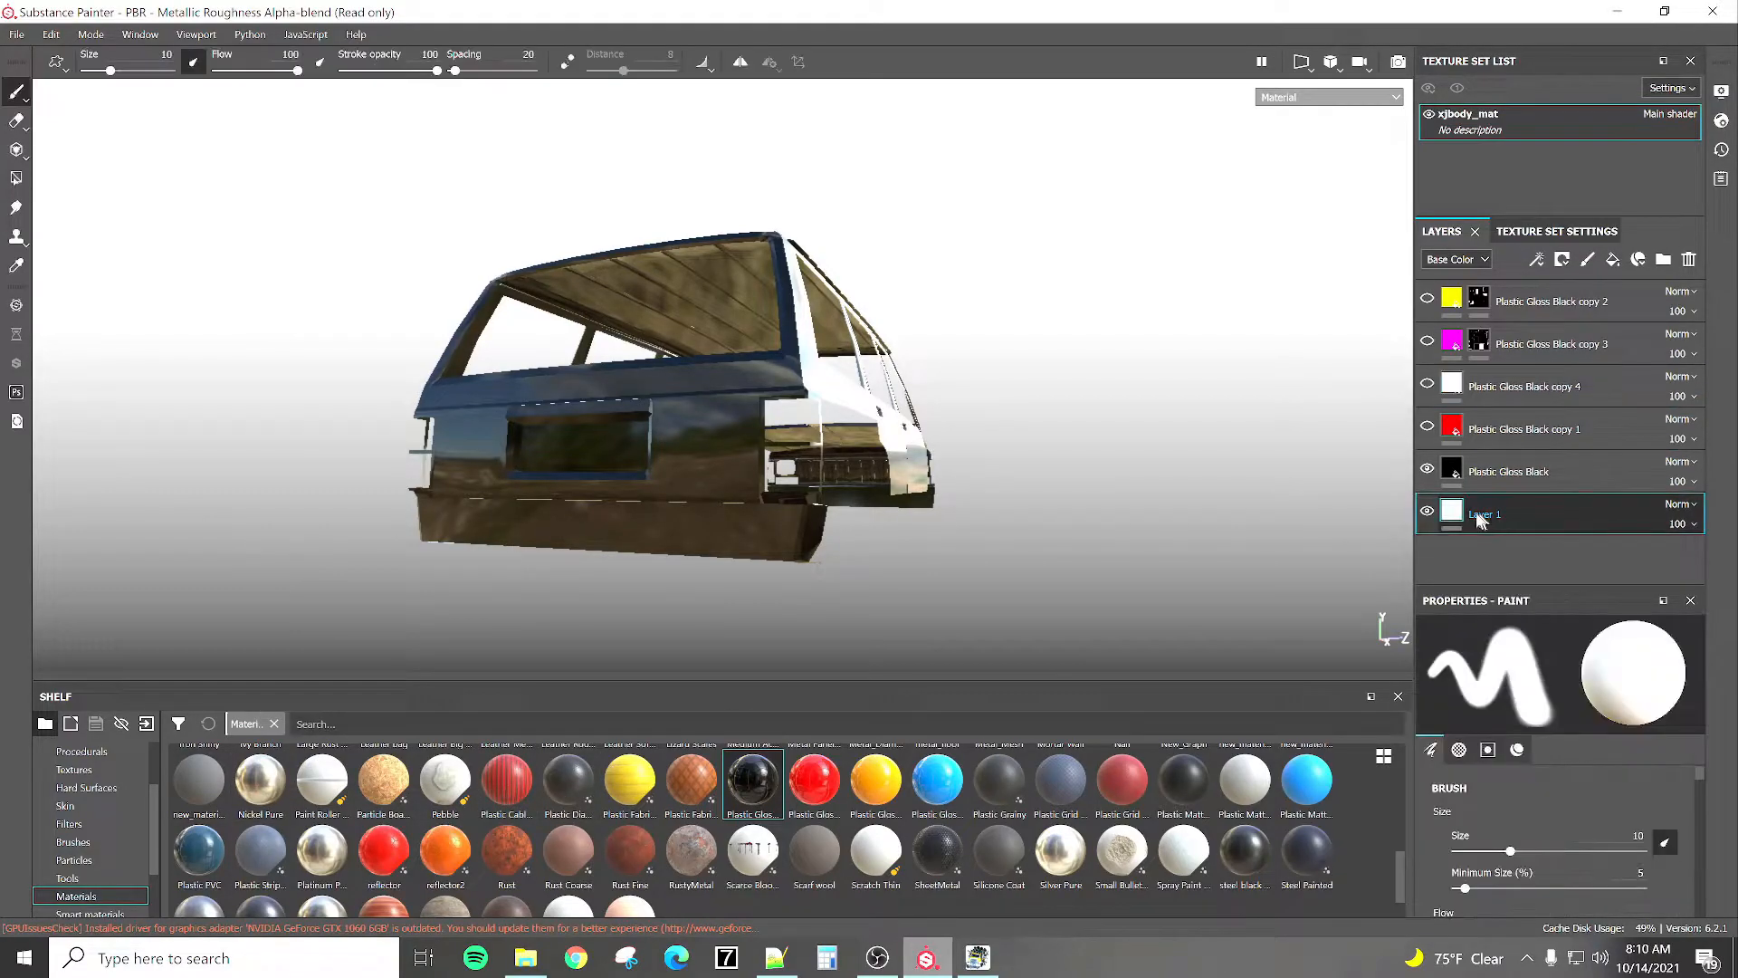
left_click(321, 851)
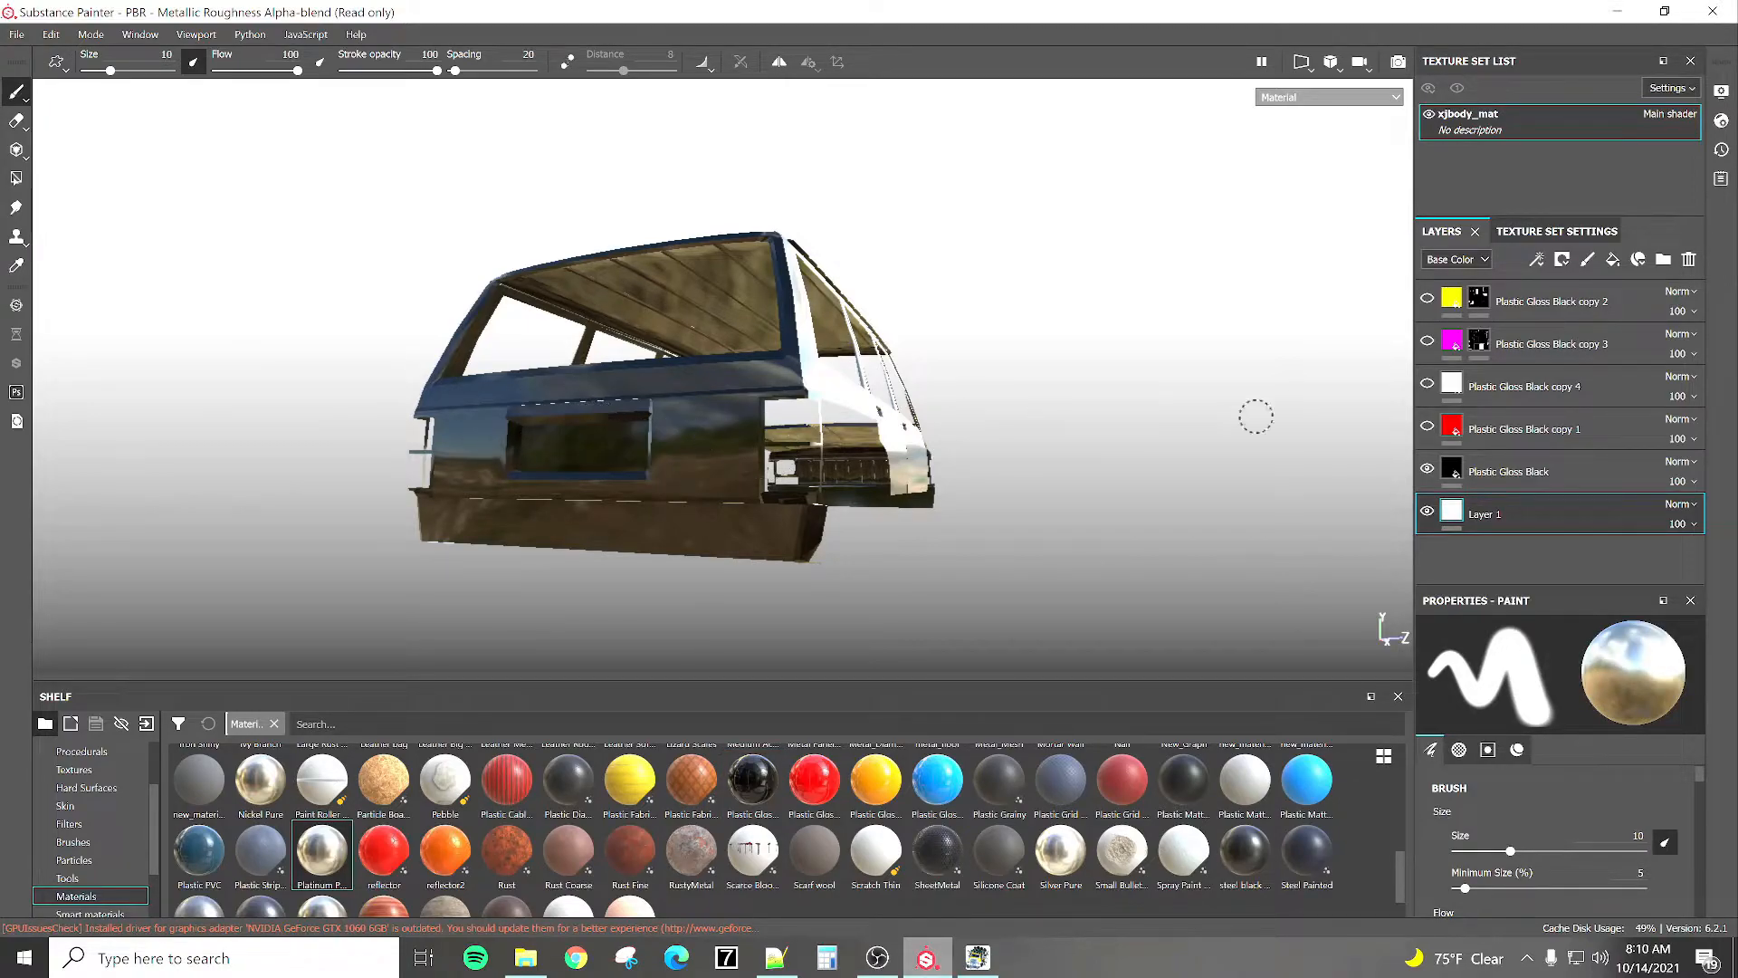
left_click_drag(1497, 533, 1505, 300)
mouse_move(522, 444)
left_mouse_down()
mouse_move(597, 466)
mouse_move(633, 416)
mouse_move(582, 489)
mouse_move(586, 437)
mouse_move(620, 422)
mouse_move(630, 467)
mouse_move(625, 442)
left_mouse_up()
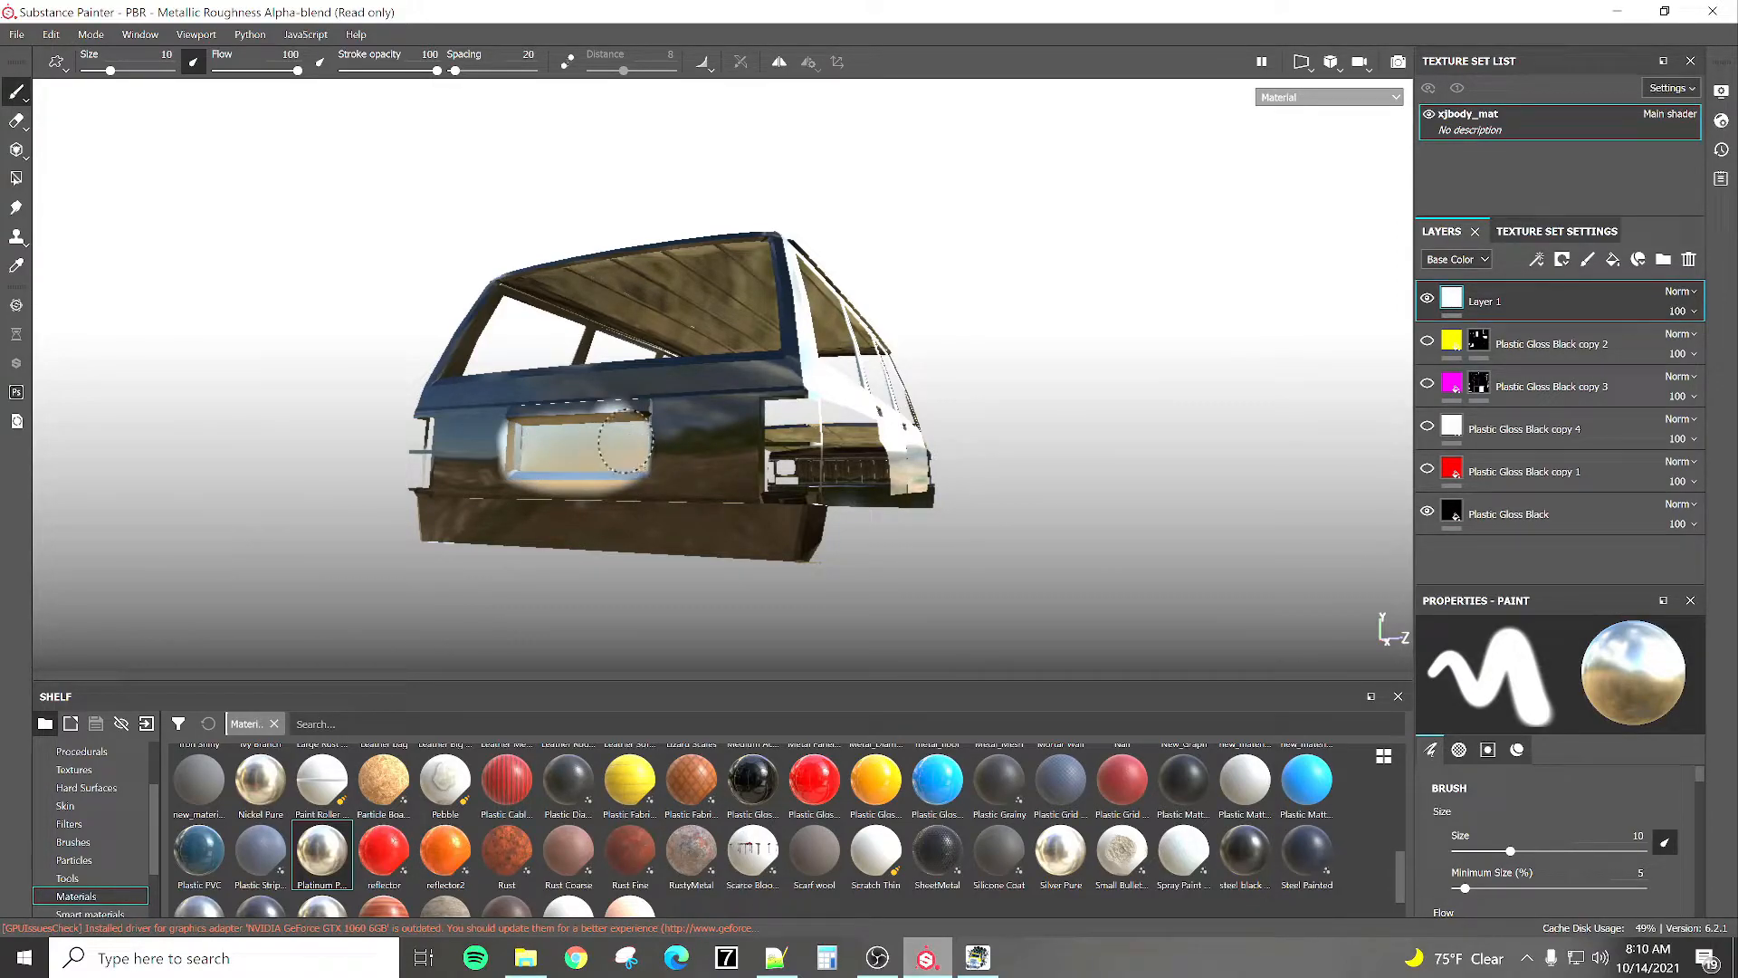
Replace Layer 1 with a black-masked Platinum Pure fill layer on top and paint its mask over the tailgate's plate recess.
right_click(1520, 300)
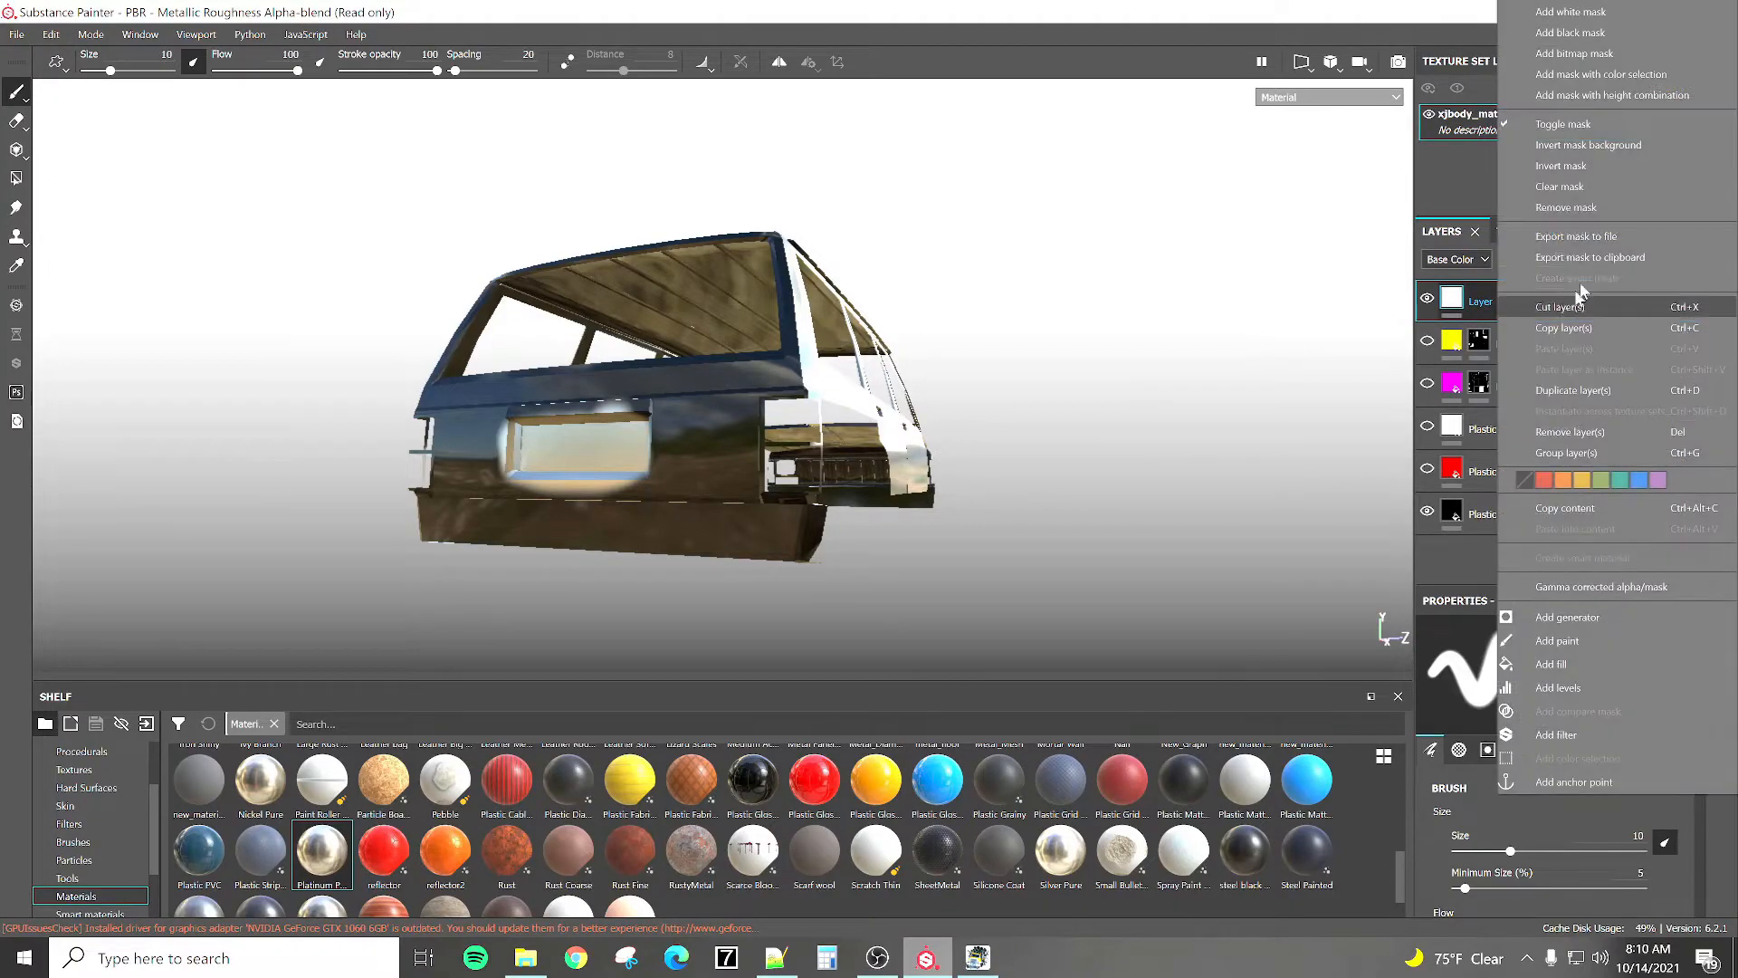
left_click(1573, 433)
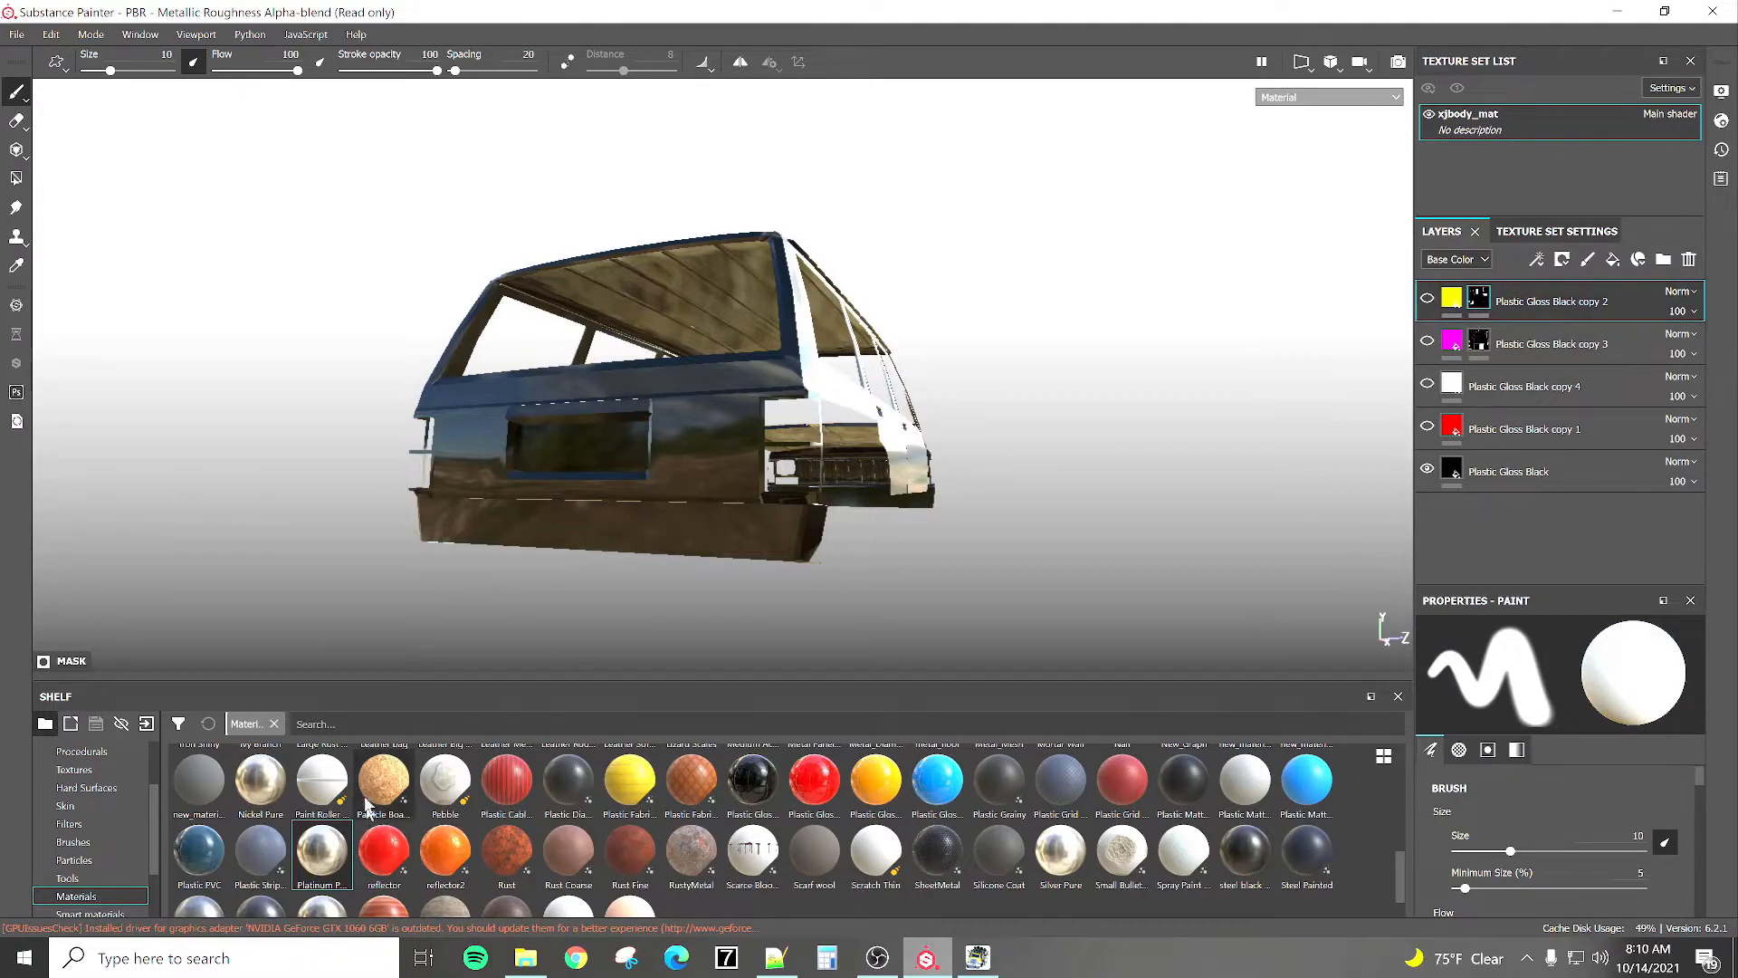
left_click_drag(321, 851, 581, 472)
right_click(1577, 295)
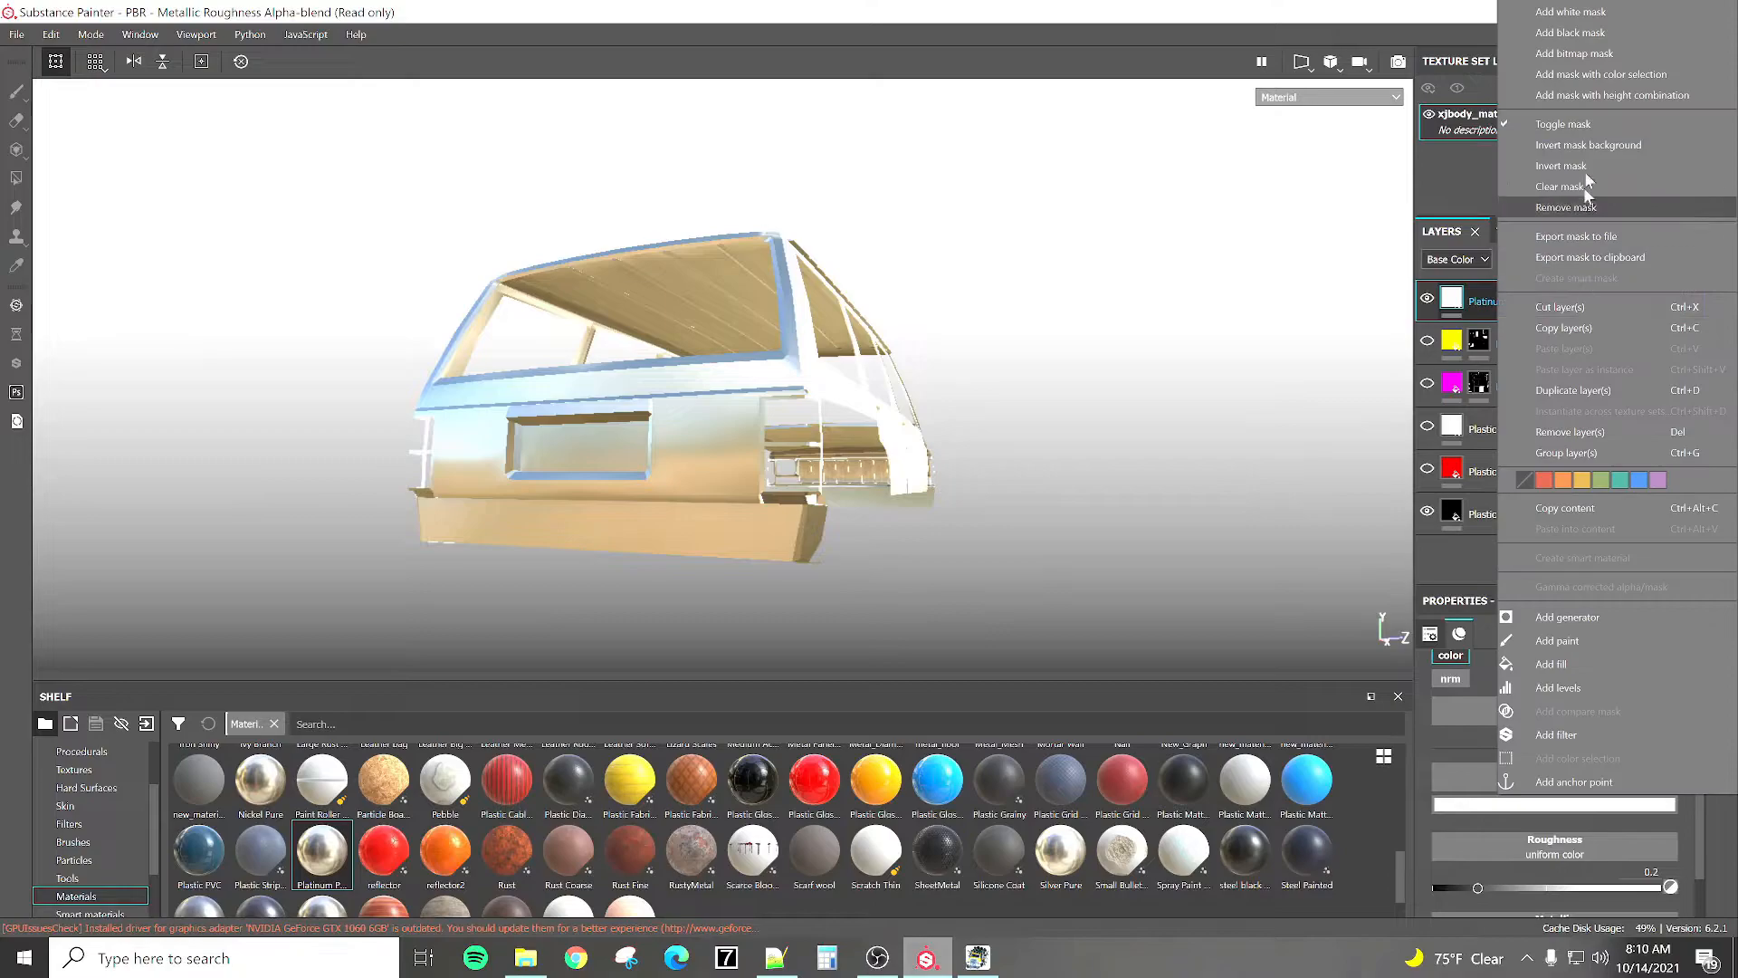
left_click(1580, 34)
mouse_move(532, 456)
left_mouse_down()
mouse_move(633, 409)
mouse_move(536, 479)
mouse_move(570, 444)
mouse_move(639, 422)
mouse_move(638, 489)
mouse_move(552, 399)
mouse_move(507, 412)
left_mouse_up()
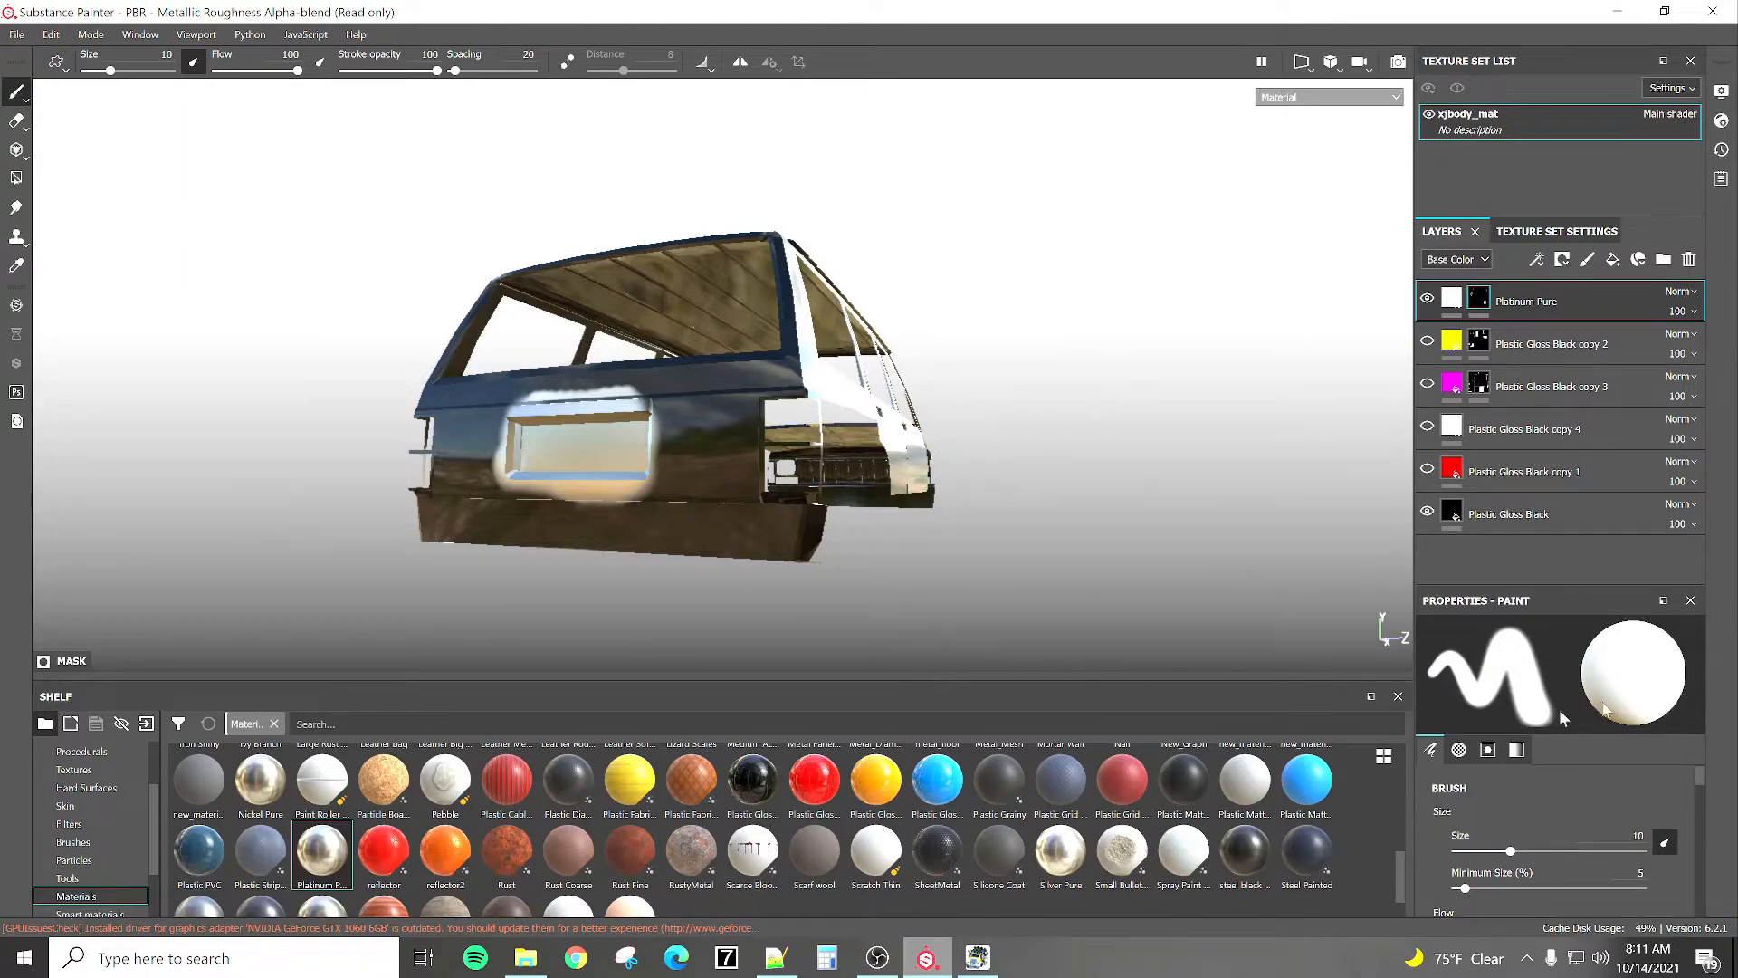
Hide the Plastic Gloss Black layer and show the red, magenta and yellow layers, leaving the white copy 4 layer hidden.
left_click(1427, 512)
left_click(1427, 469)
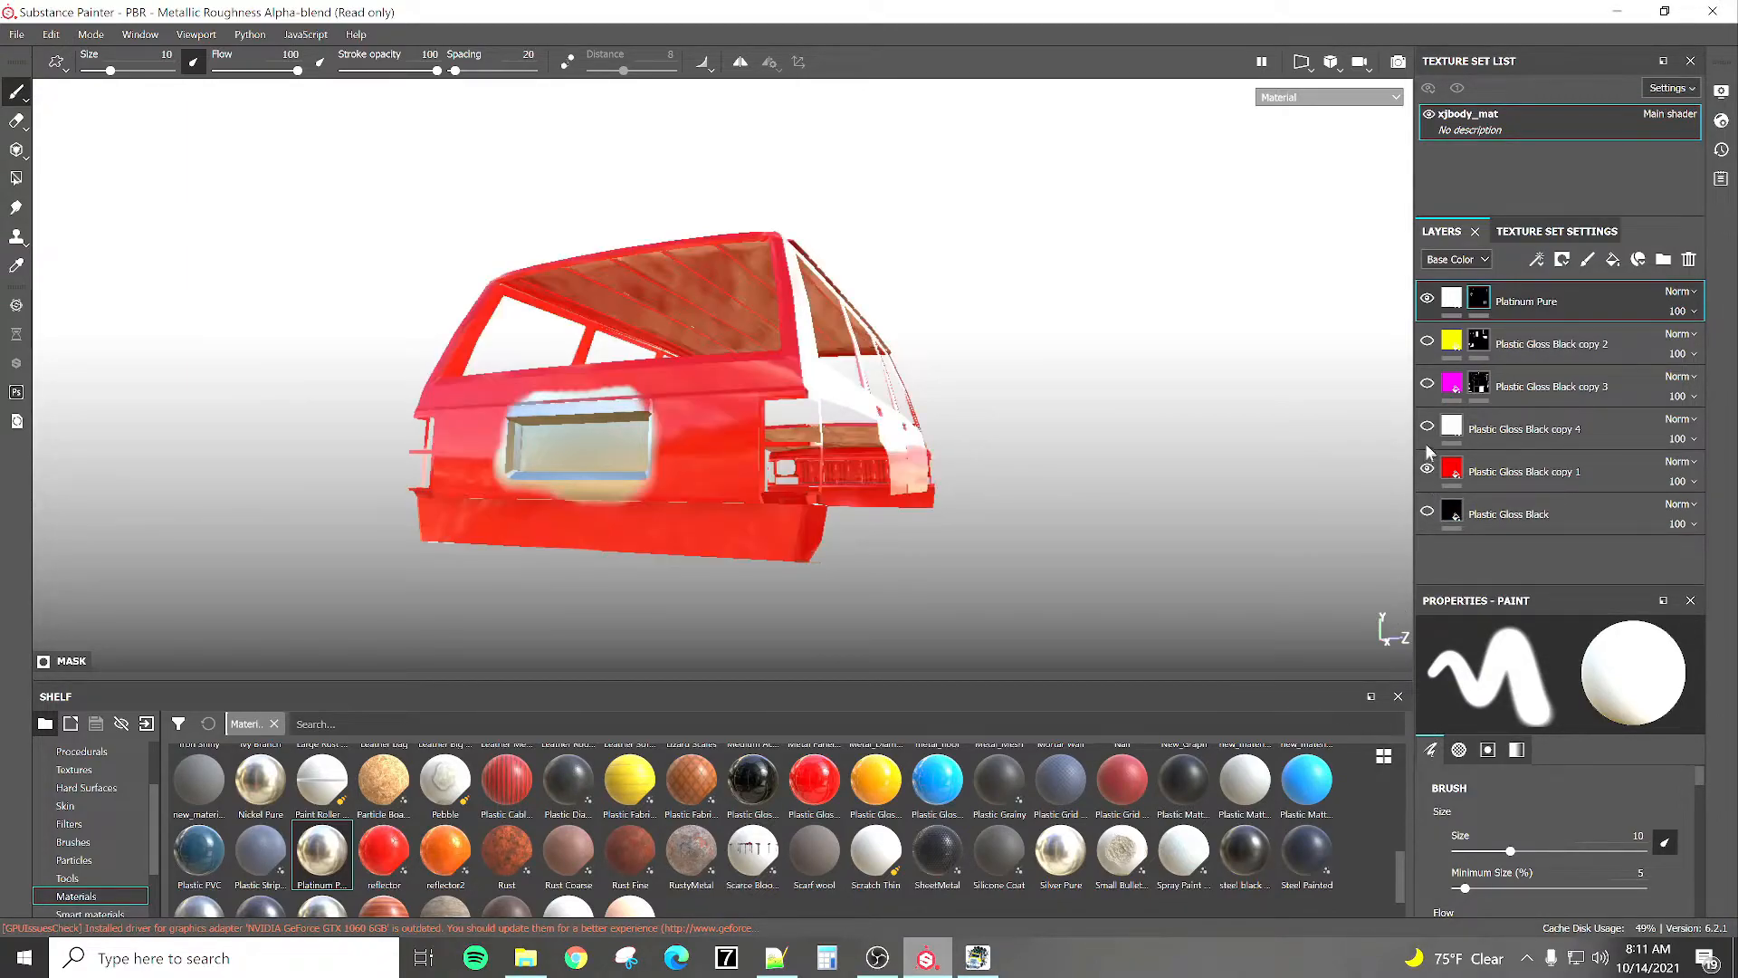
left_click(1428, 426)
left_click(1427, 387)
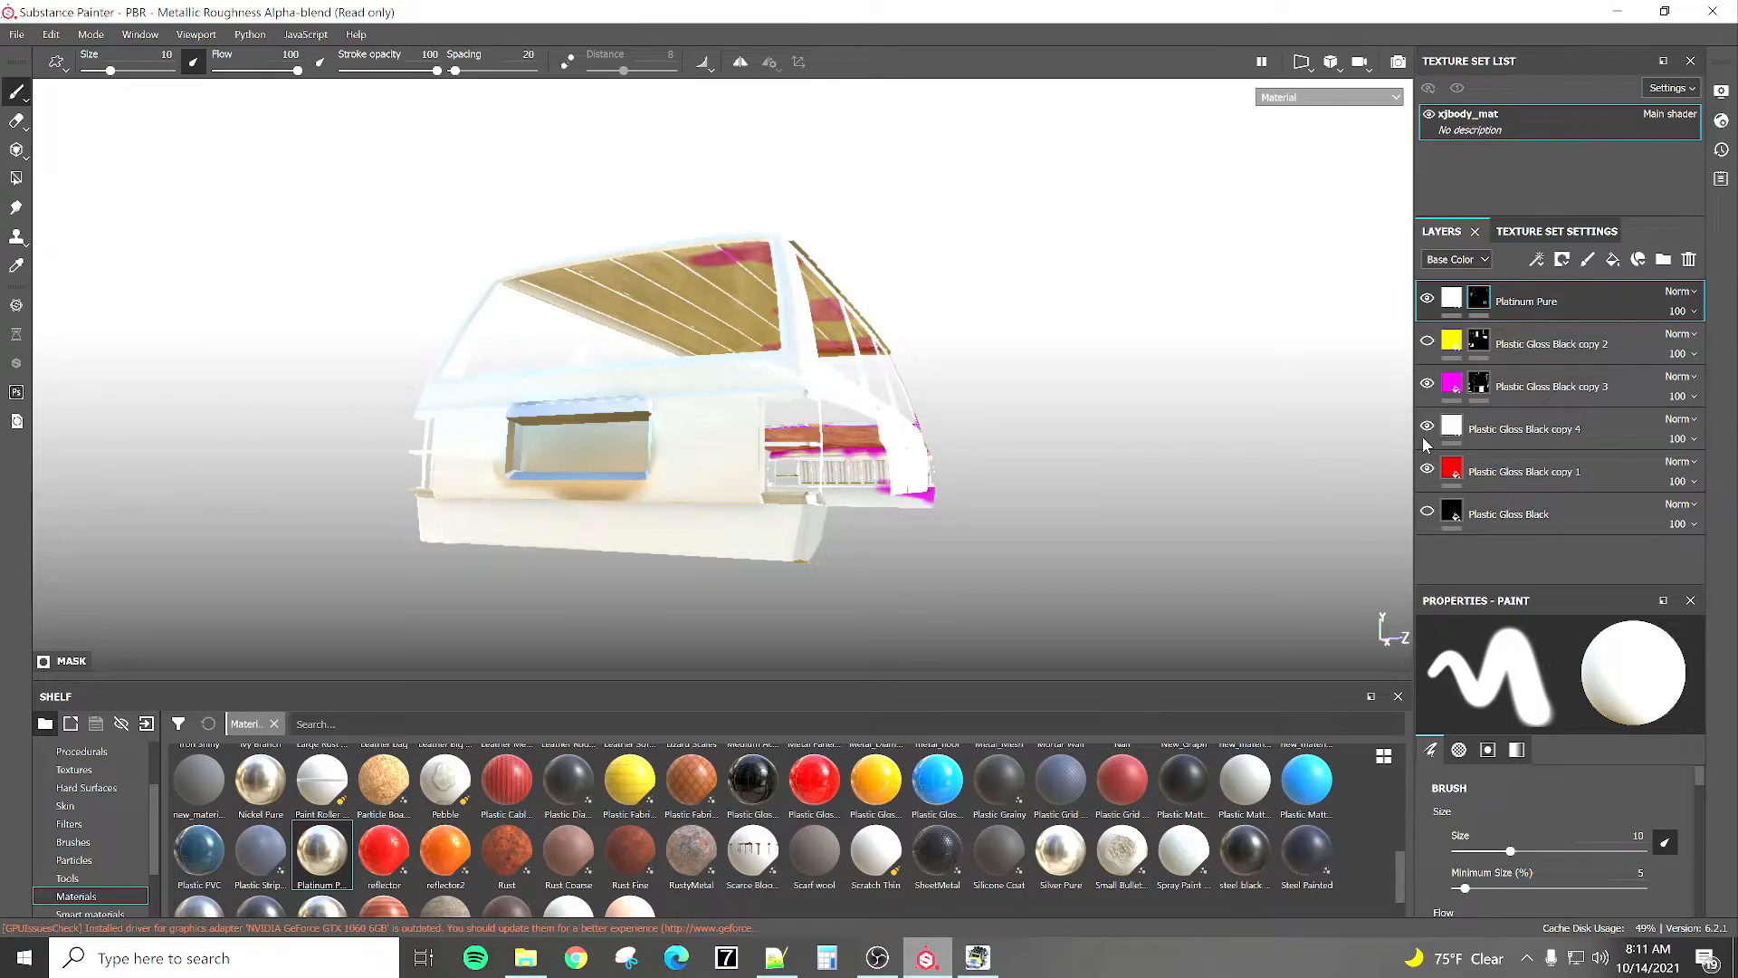
left_click(1428, 343)
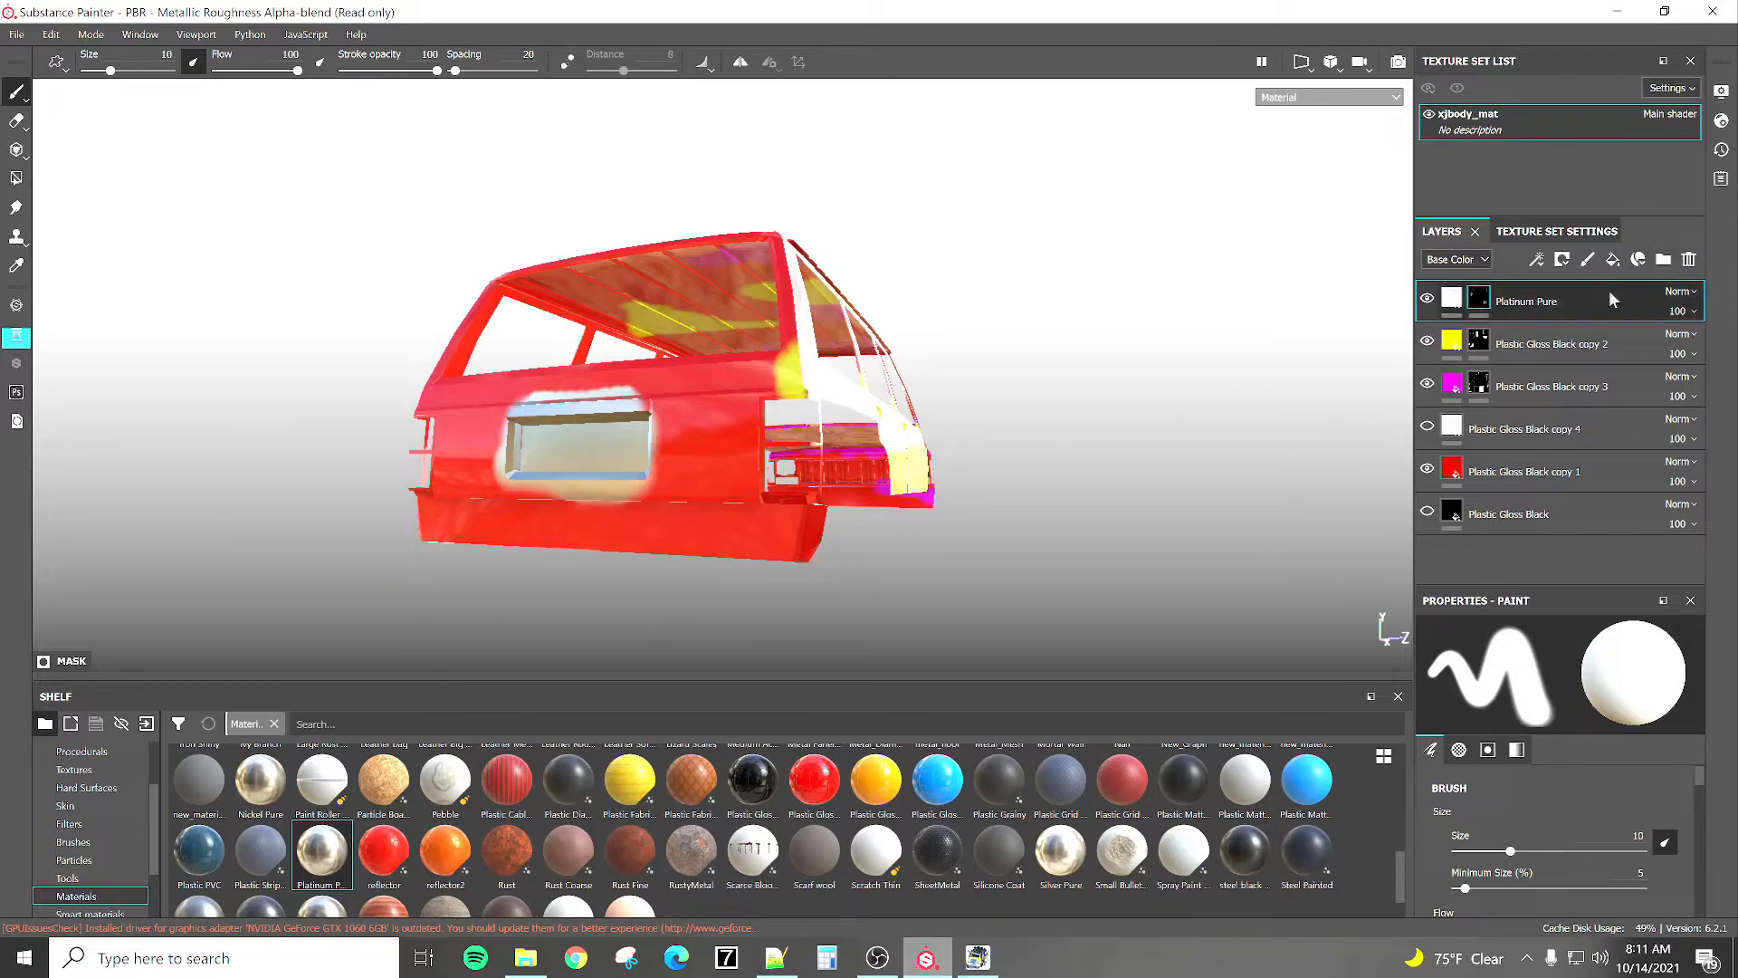
Duplicate the Platinum Pure layer with its mask and hide the original.
right_click(1582, 296)
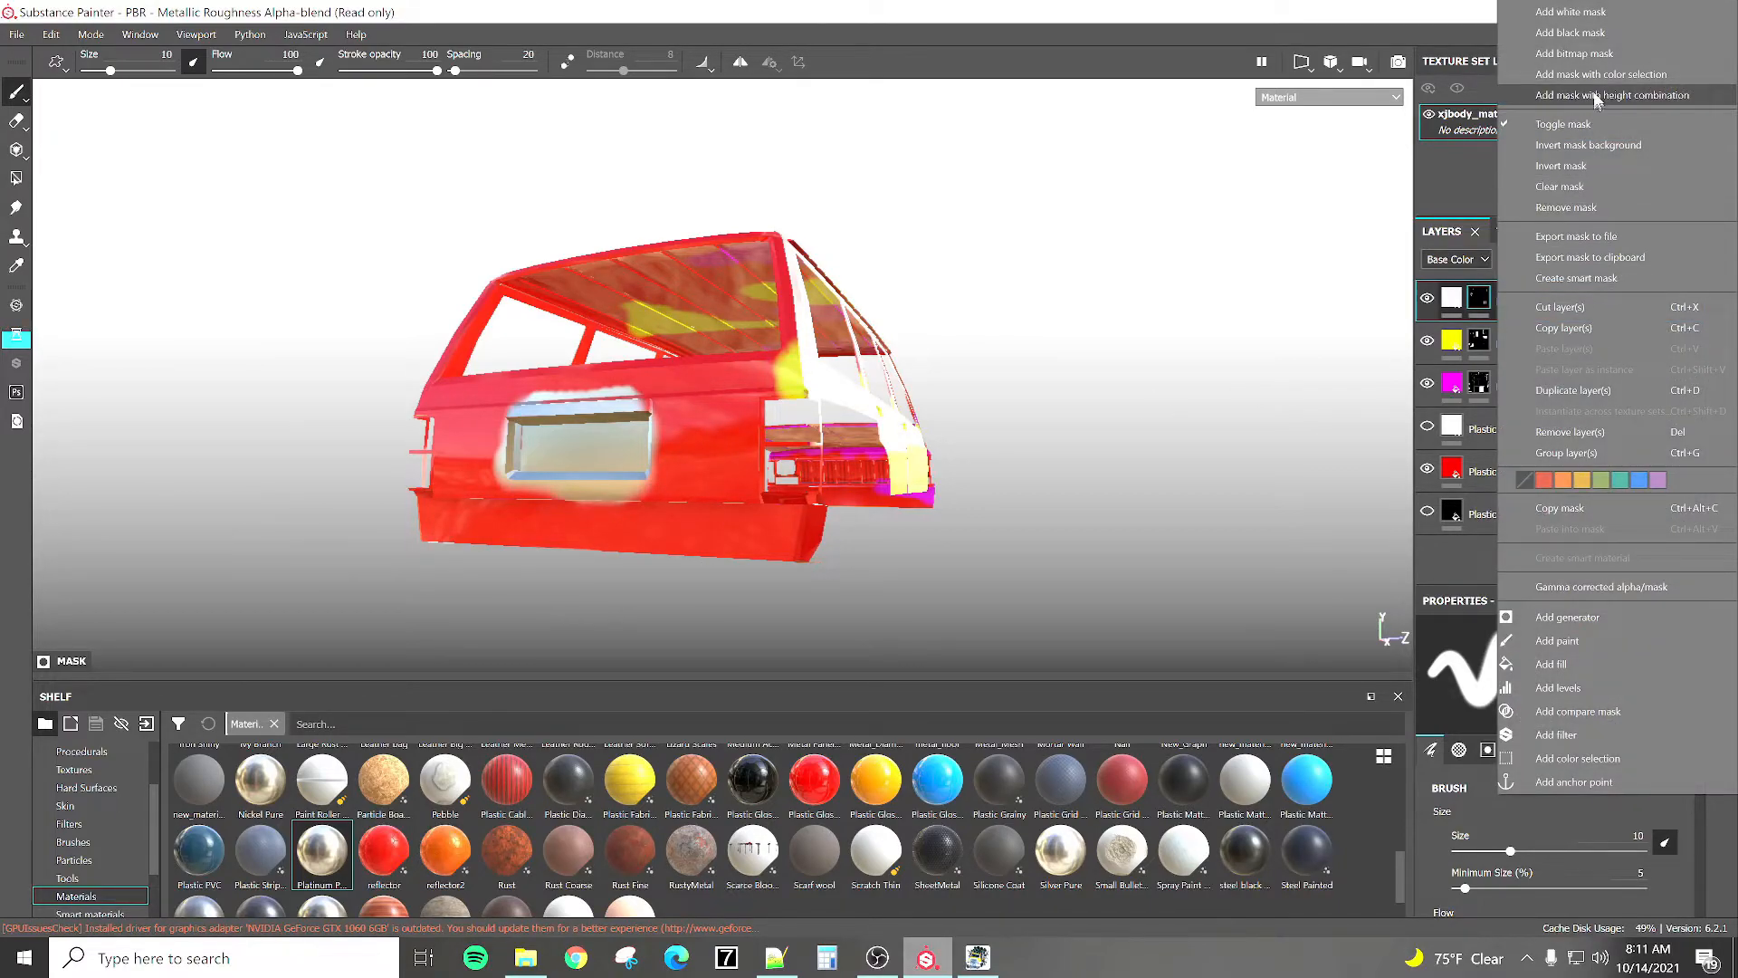
left_click(1583, 391)
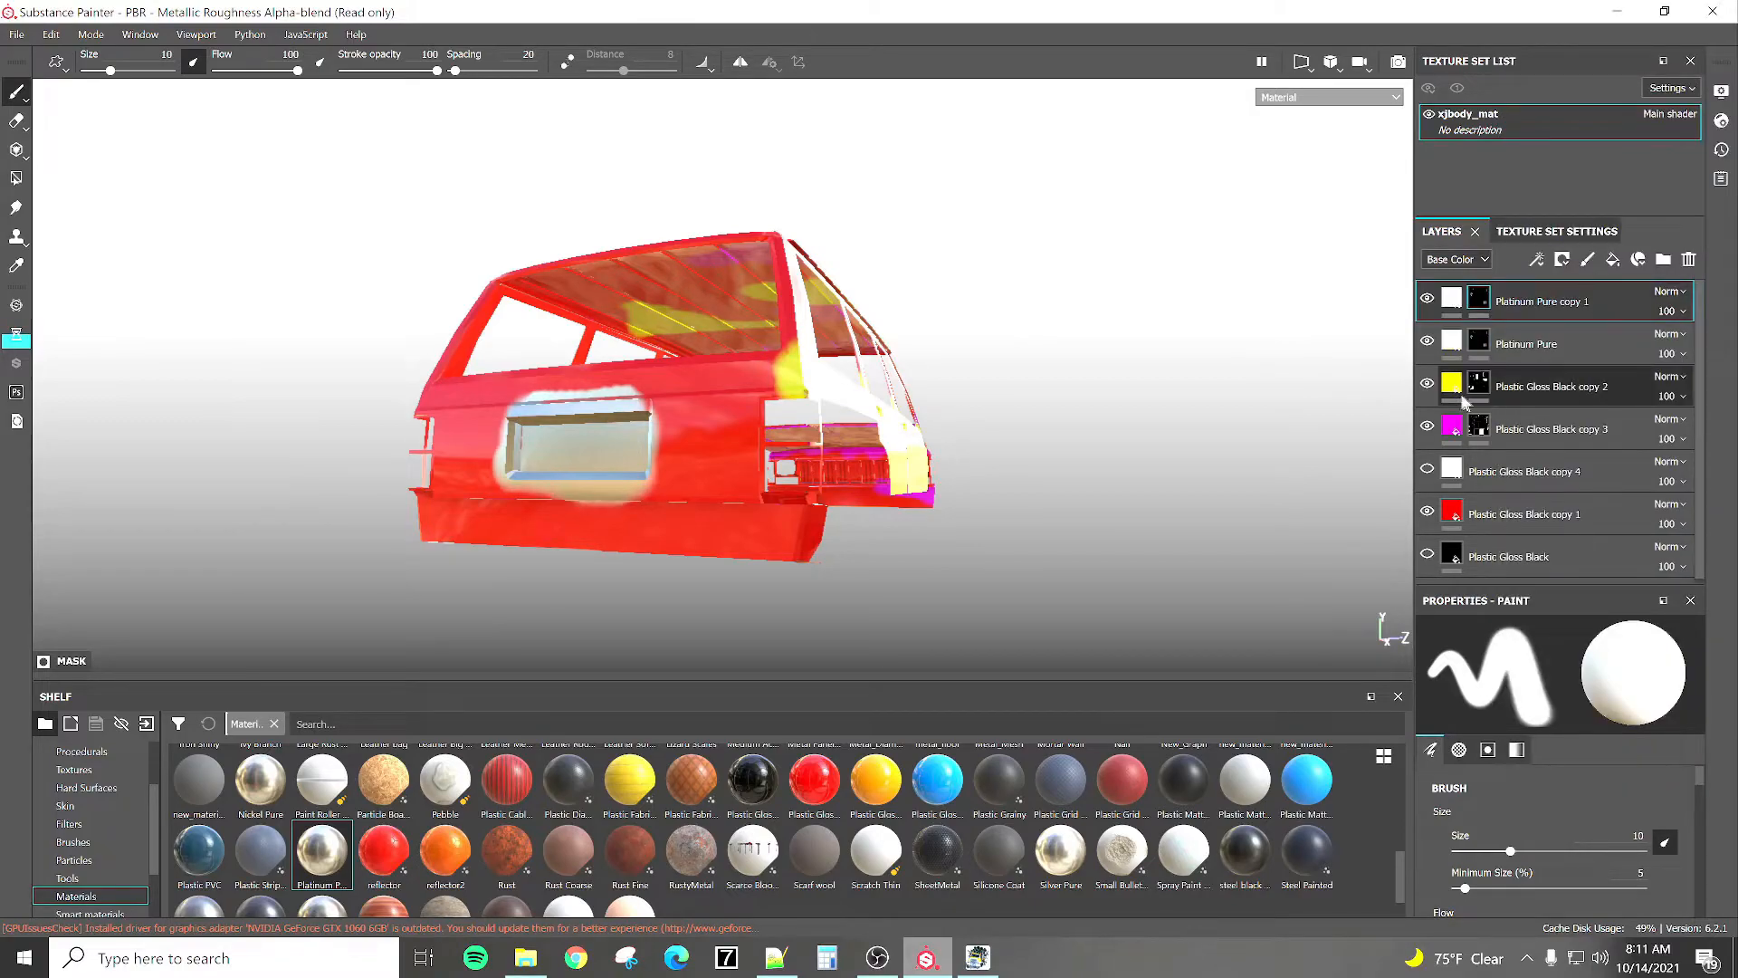
left_click(1428, 343)
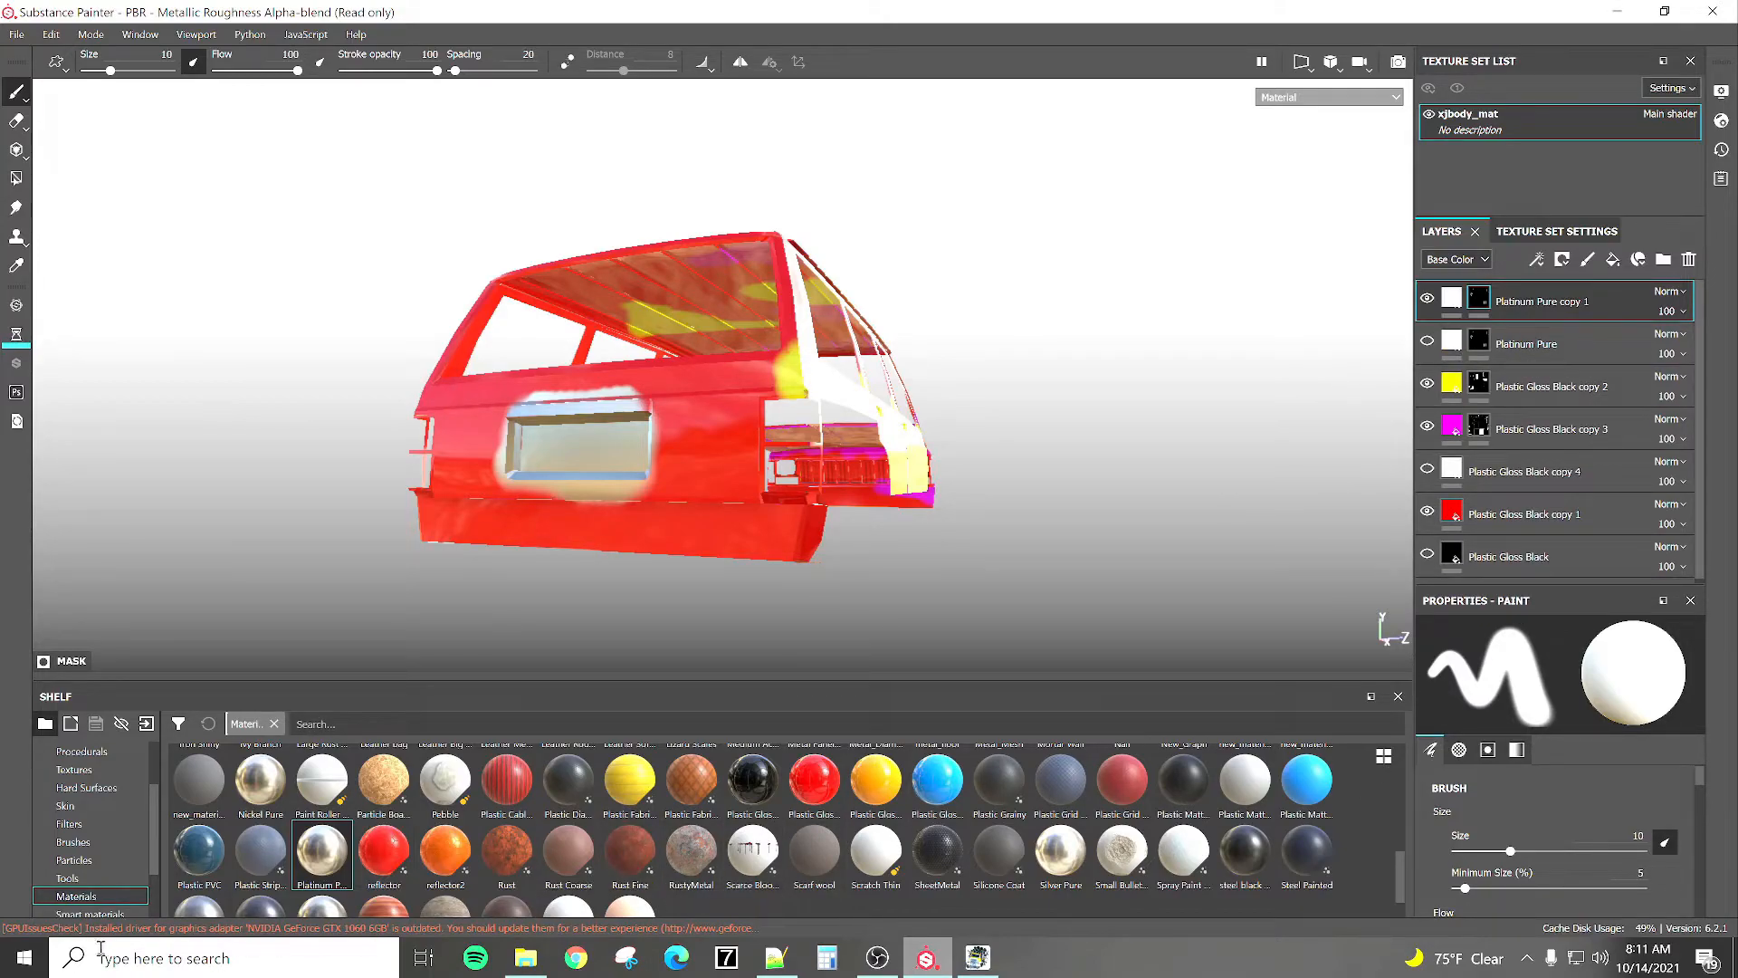
Apply the black matte plastic material to the fill of the Platinum Pure copy 1 layer.
scroll(100, 884, "down", 1)
scroll(362, 878, "down", 1)
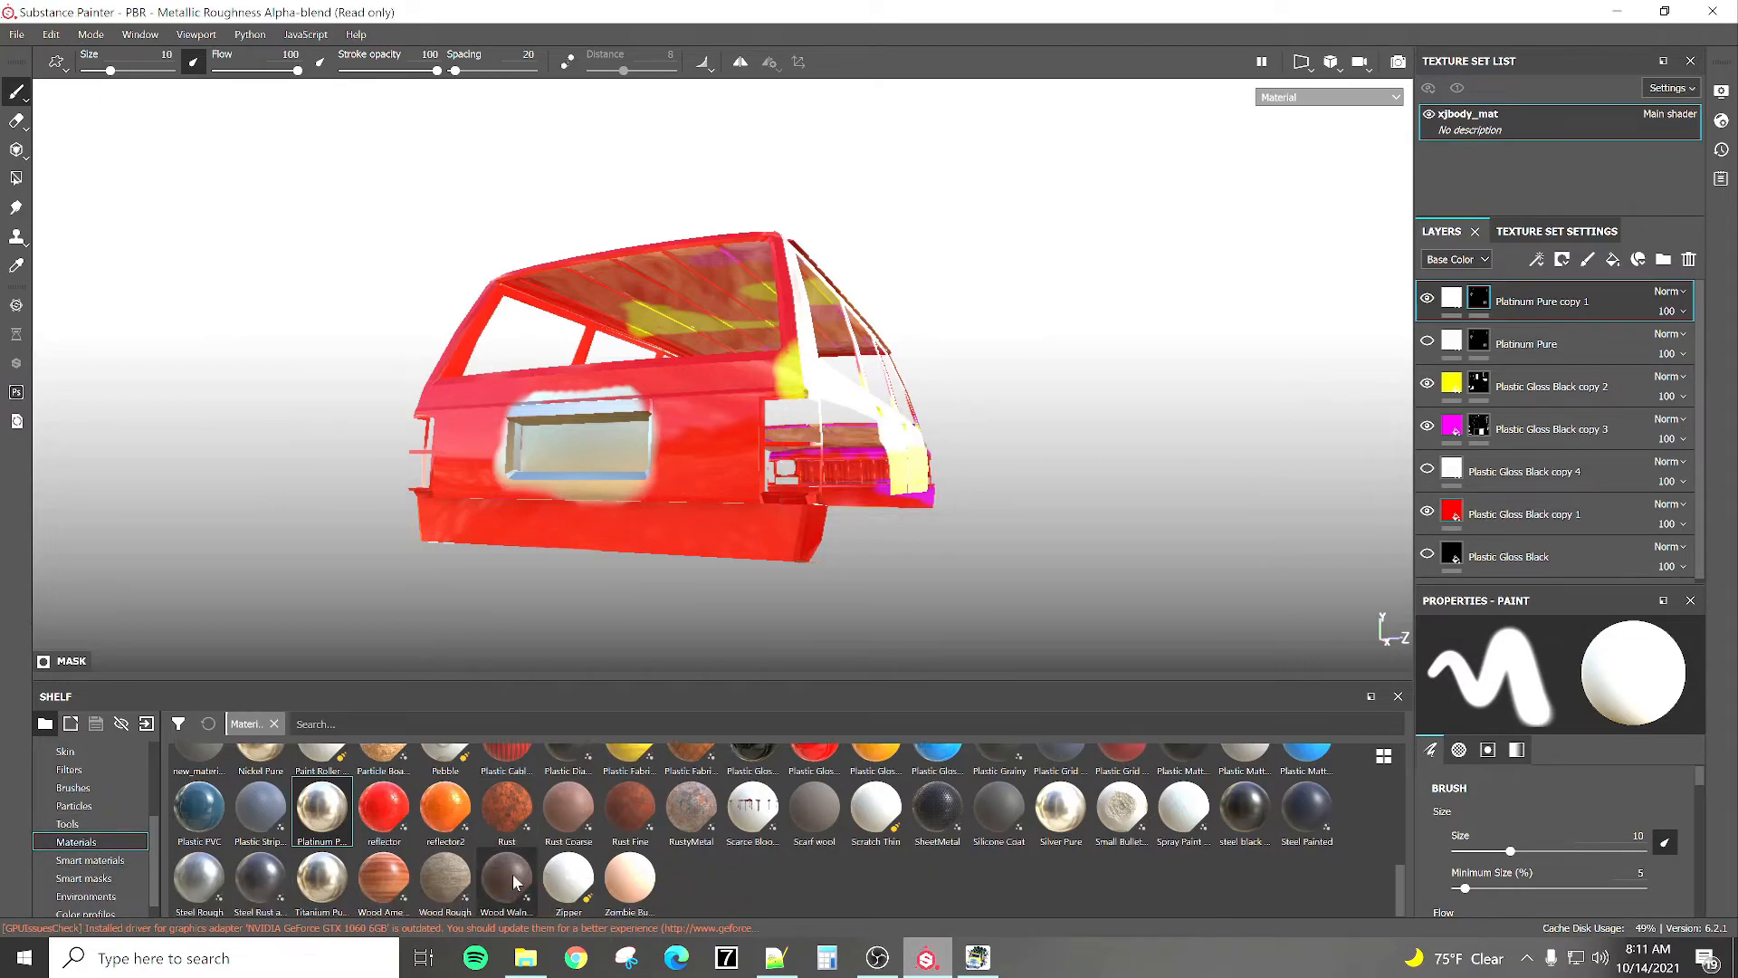
scroll(970, 856, "up", 1)
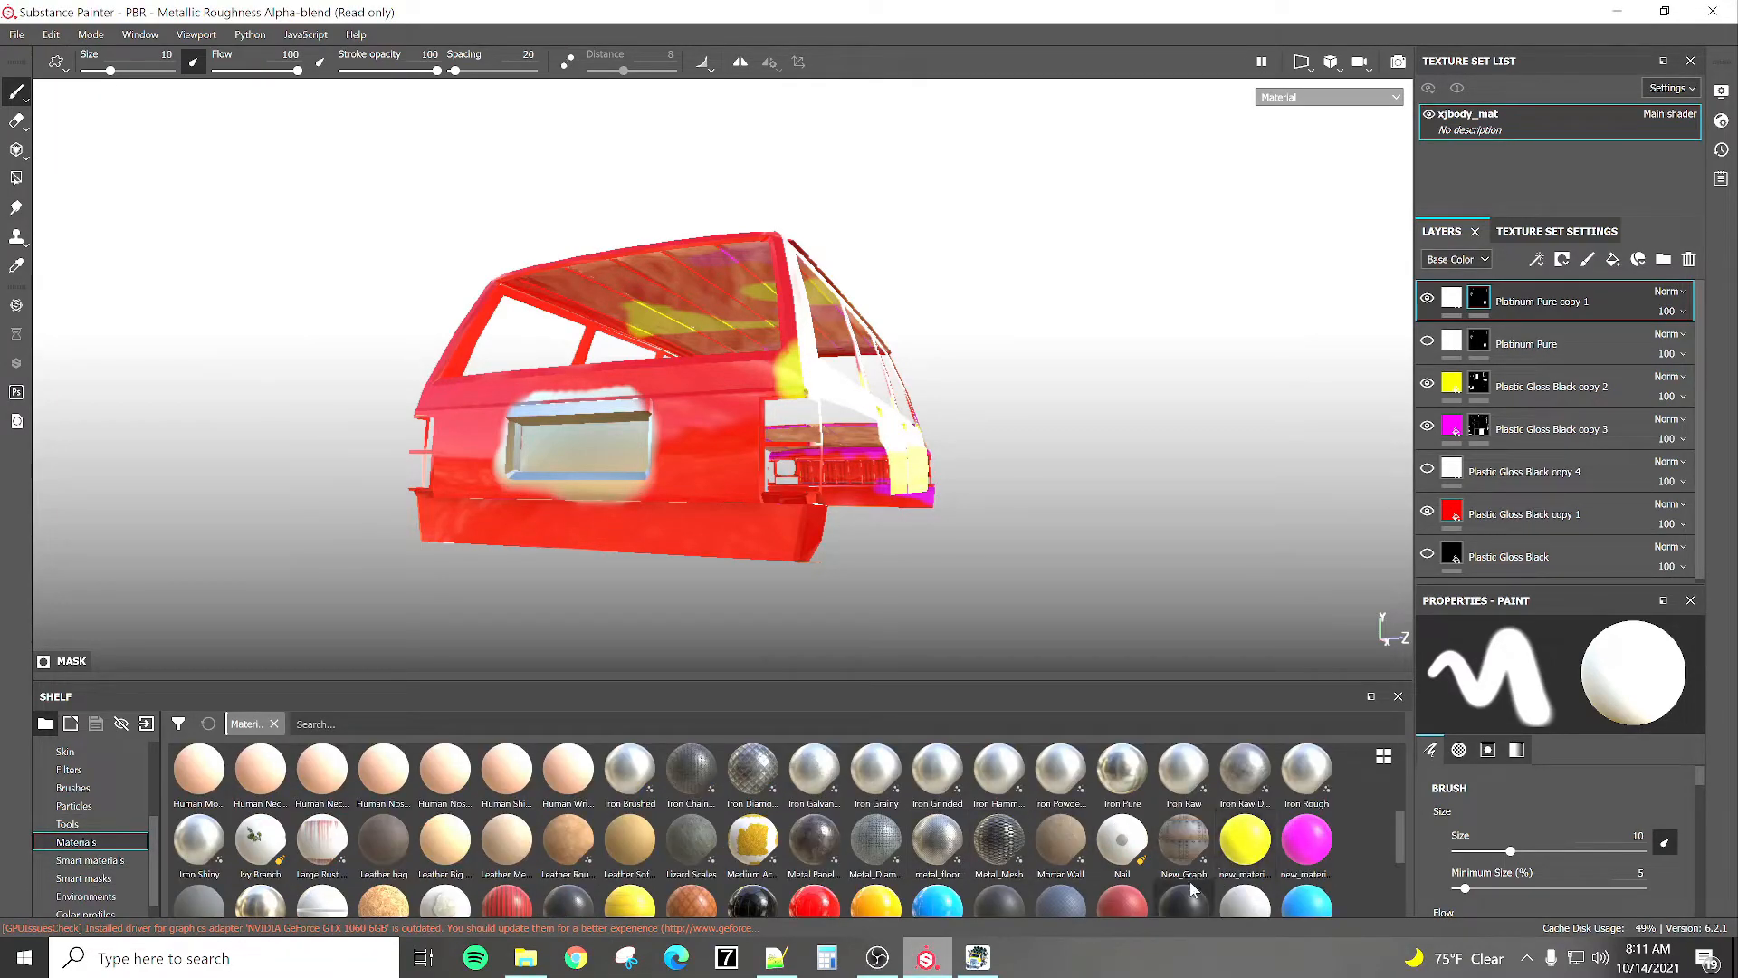
scroll(1187, 880, "down", 1)
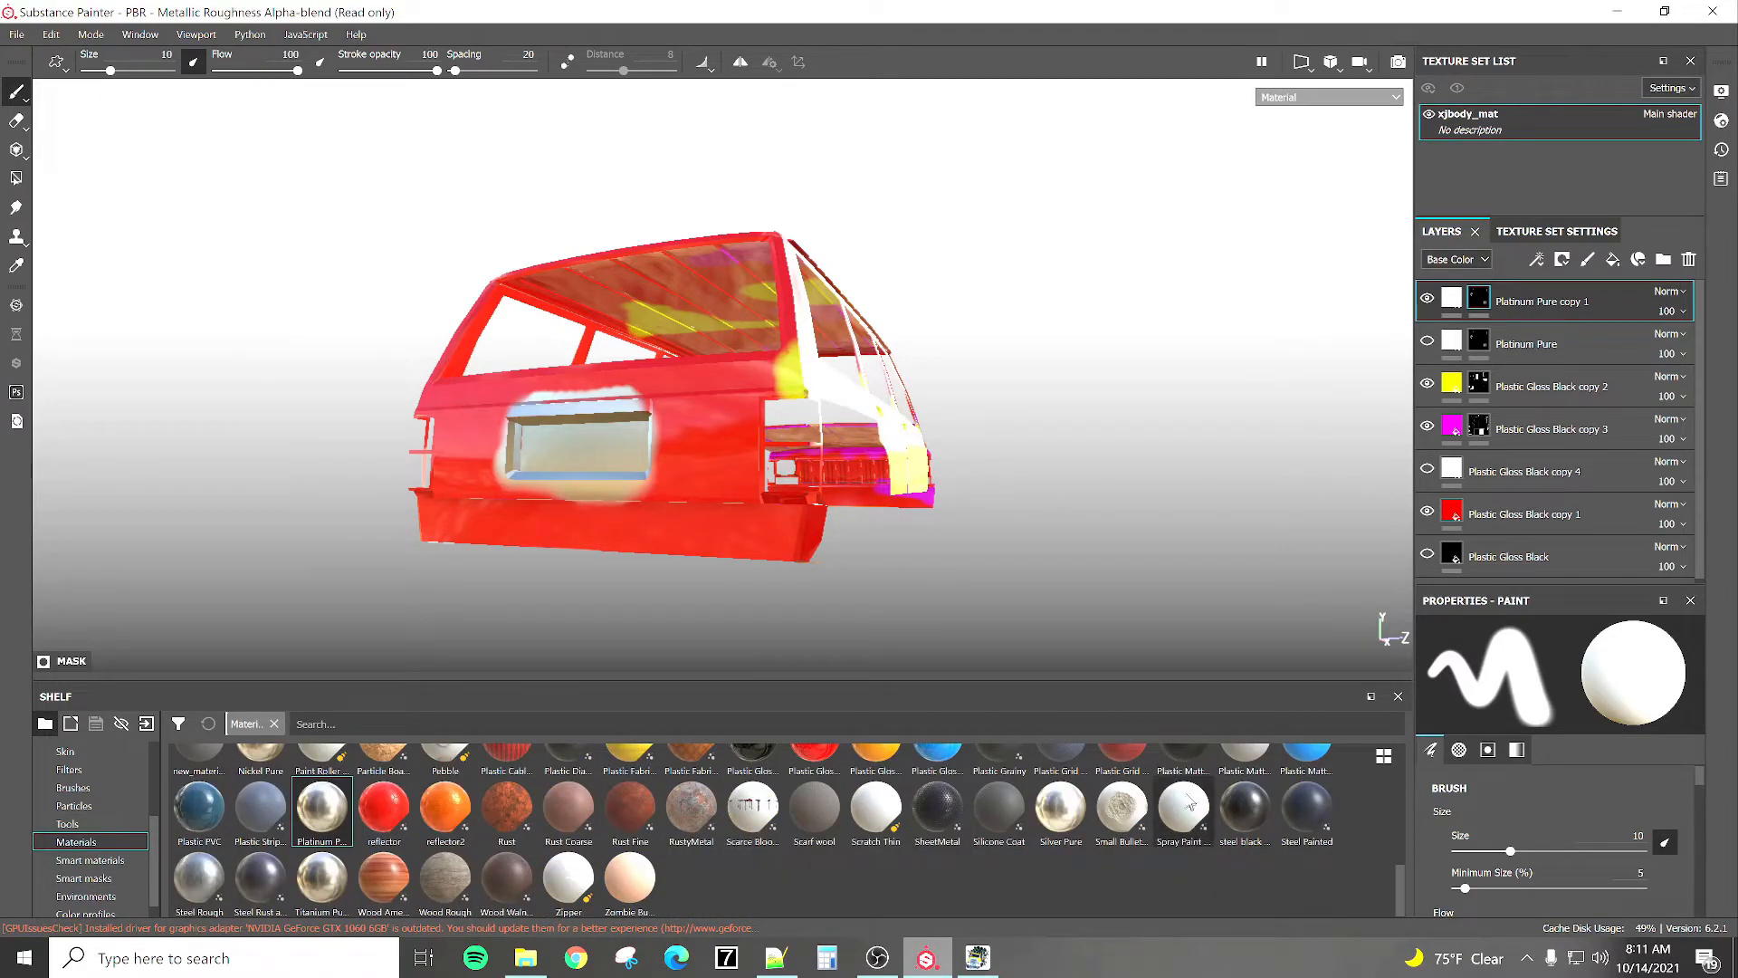
left_click(1178, 745)
scroll(1185, 751, "up", 1)
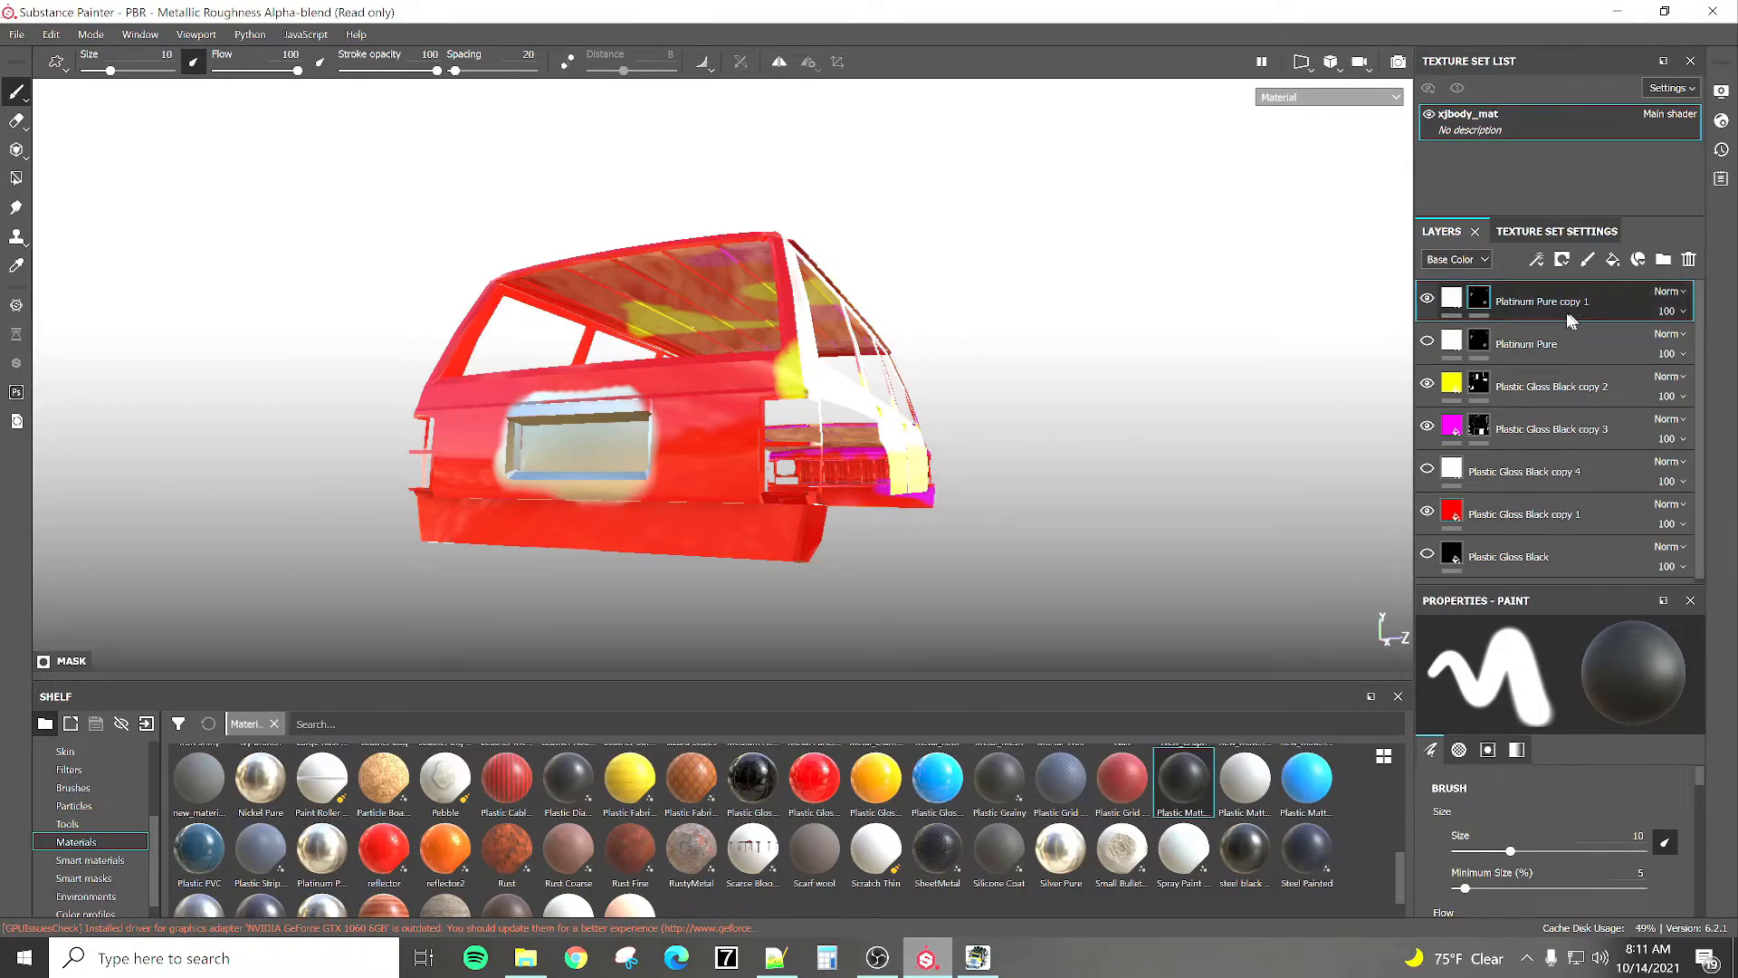
left_click(1451, 308)
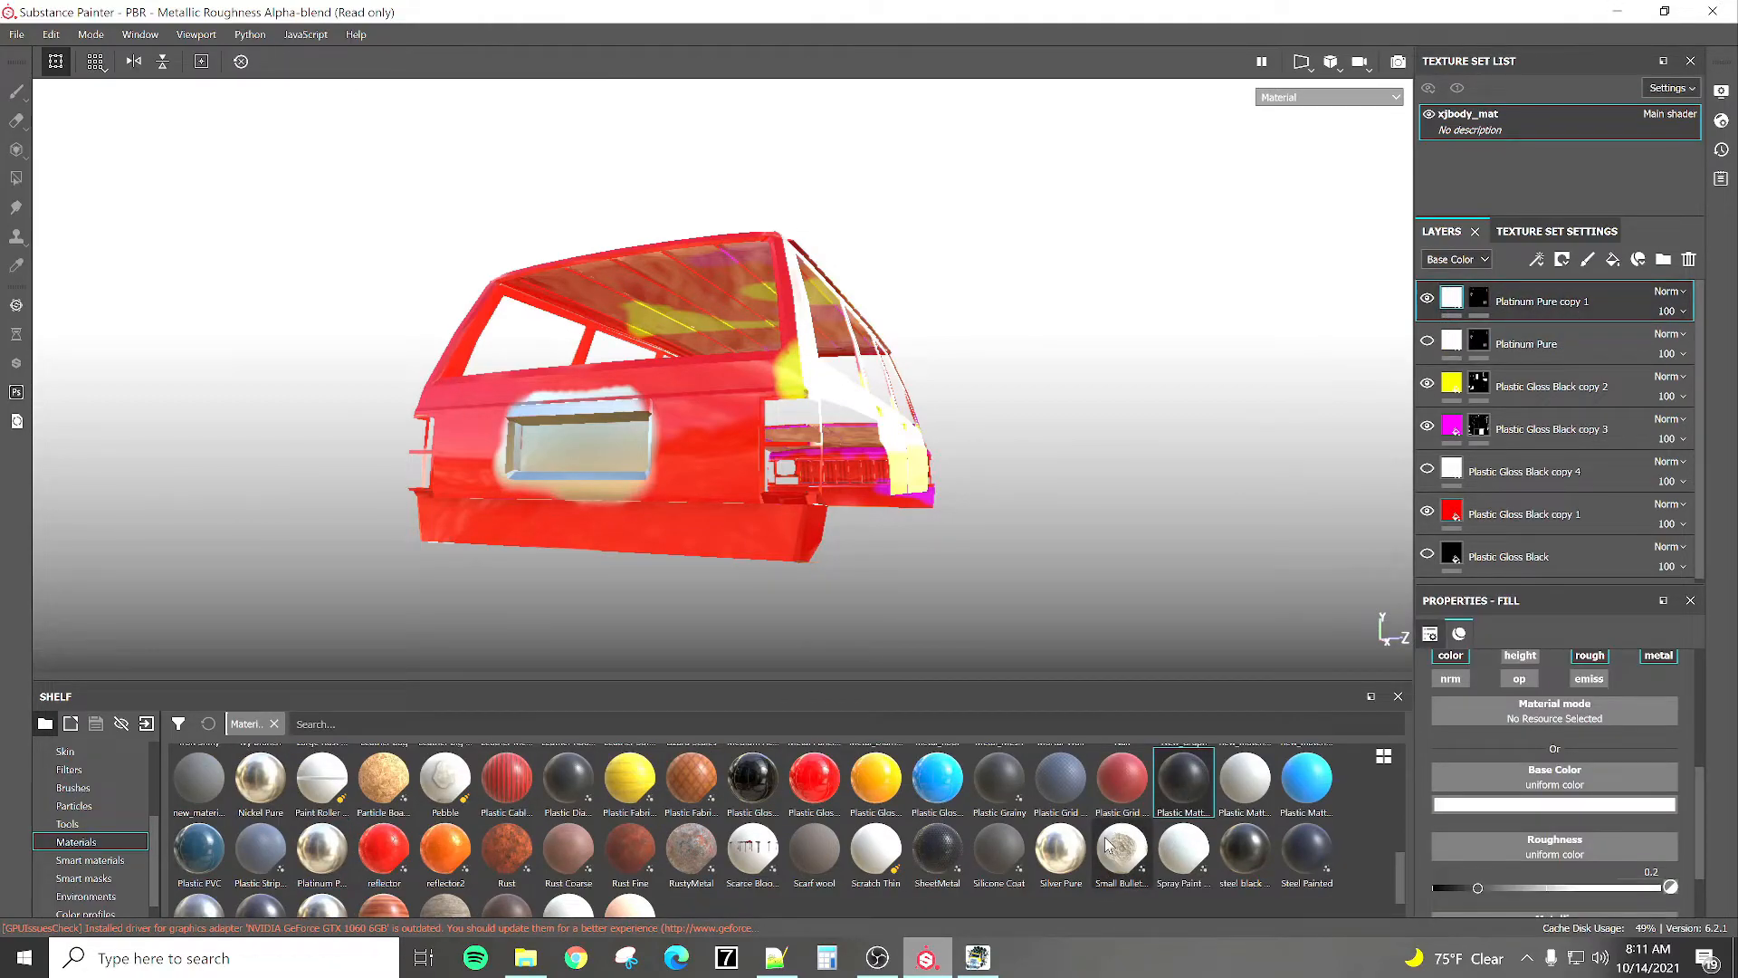
left_click(1186, 769)
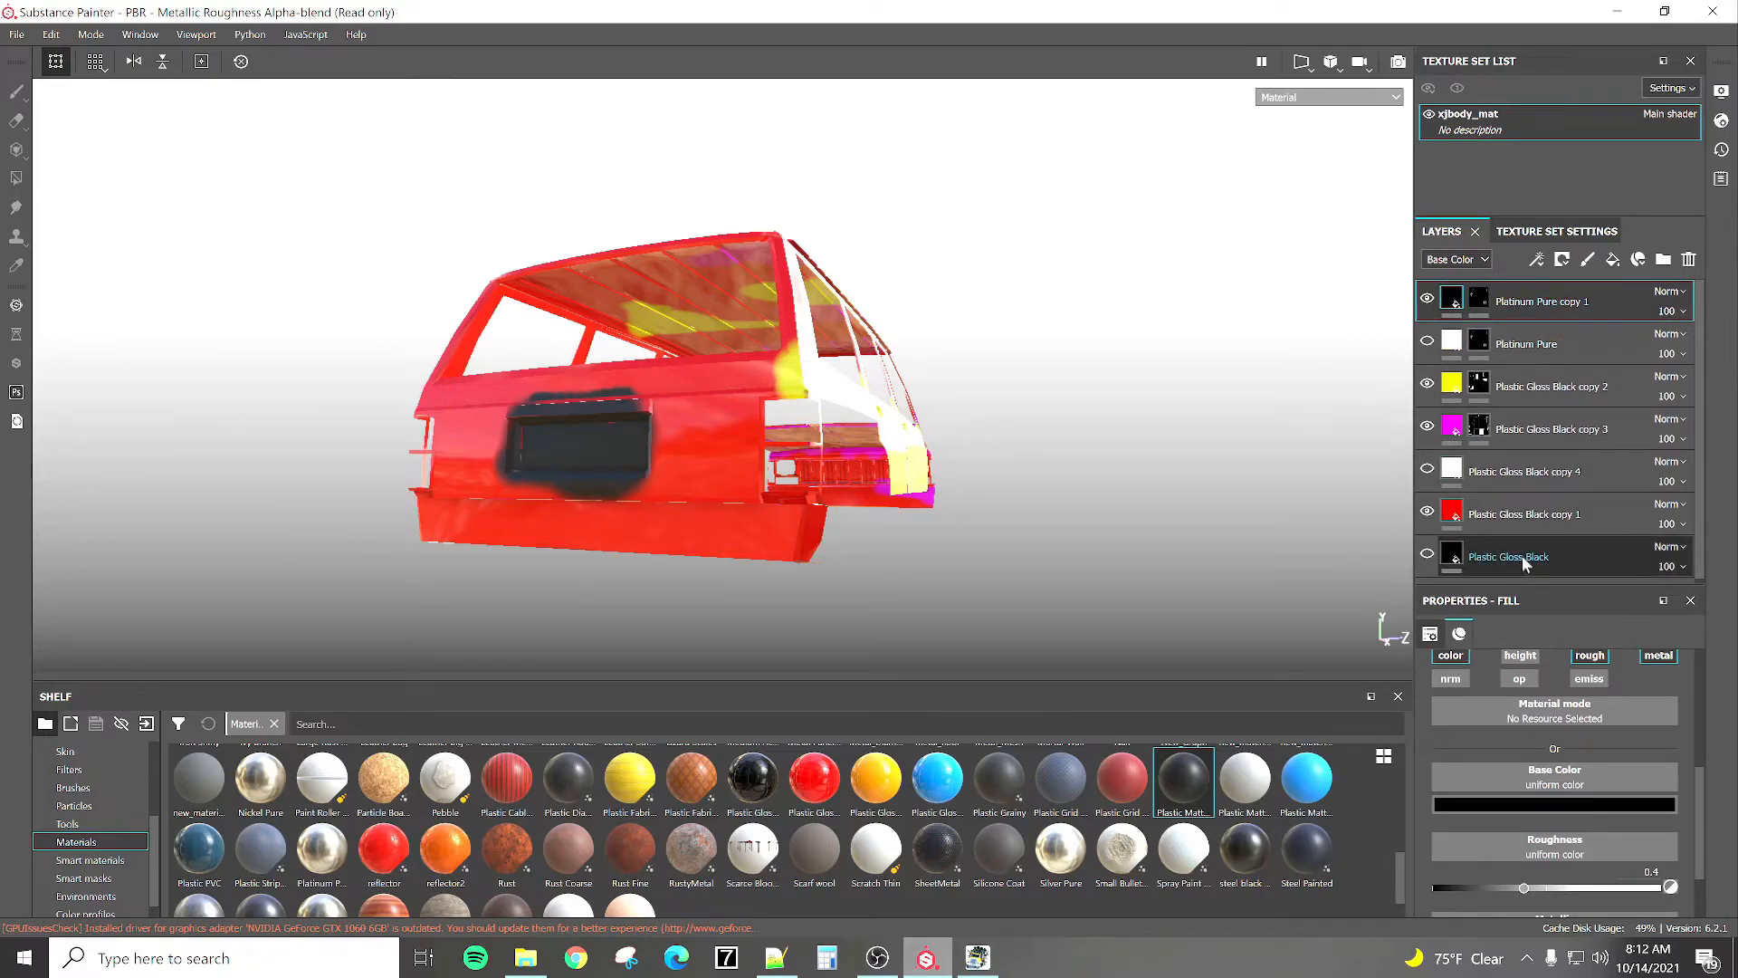
Show the Plastic Gloss Black base layer, hide the black Platinum Pure copy 1 layer and show the white Platinum Pure layer.
scroll(1522, 556, "down", 1)
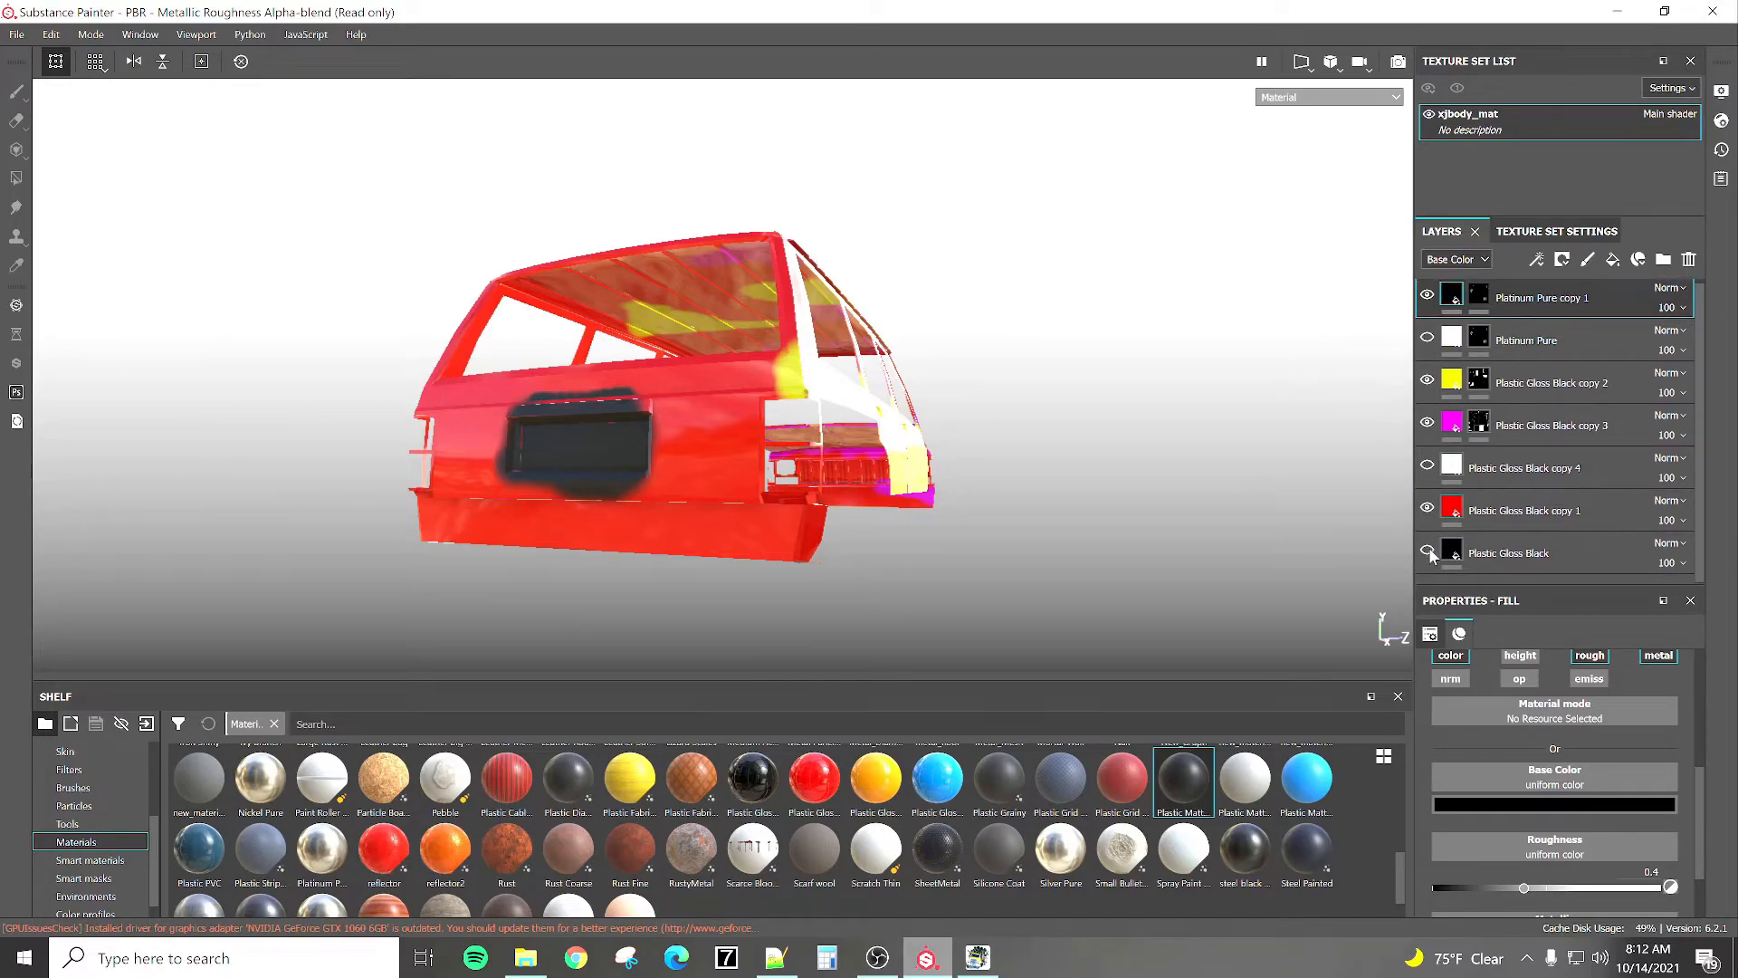
left_click(1426, 295)
left_click(1426, 338)
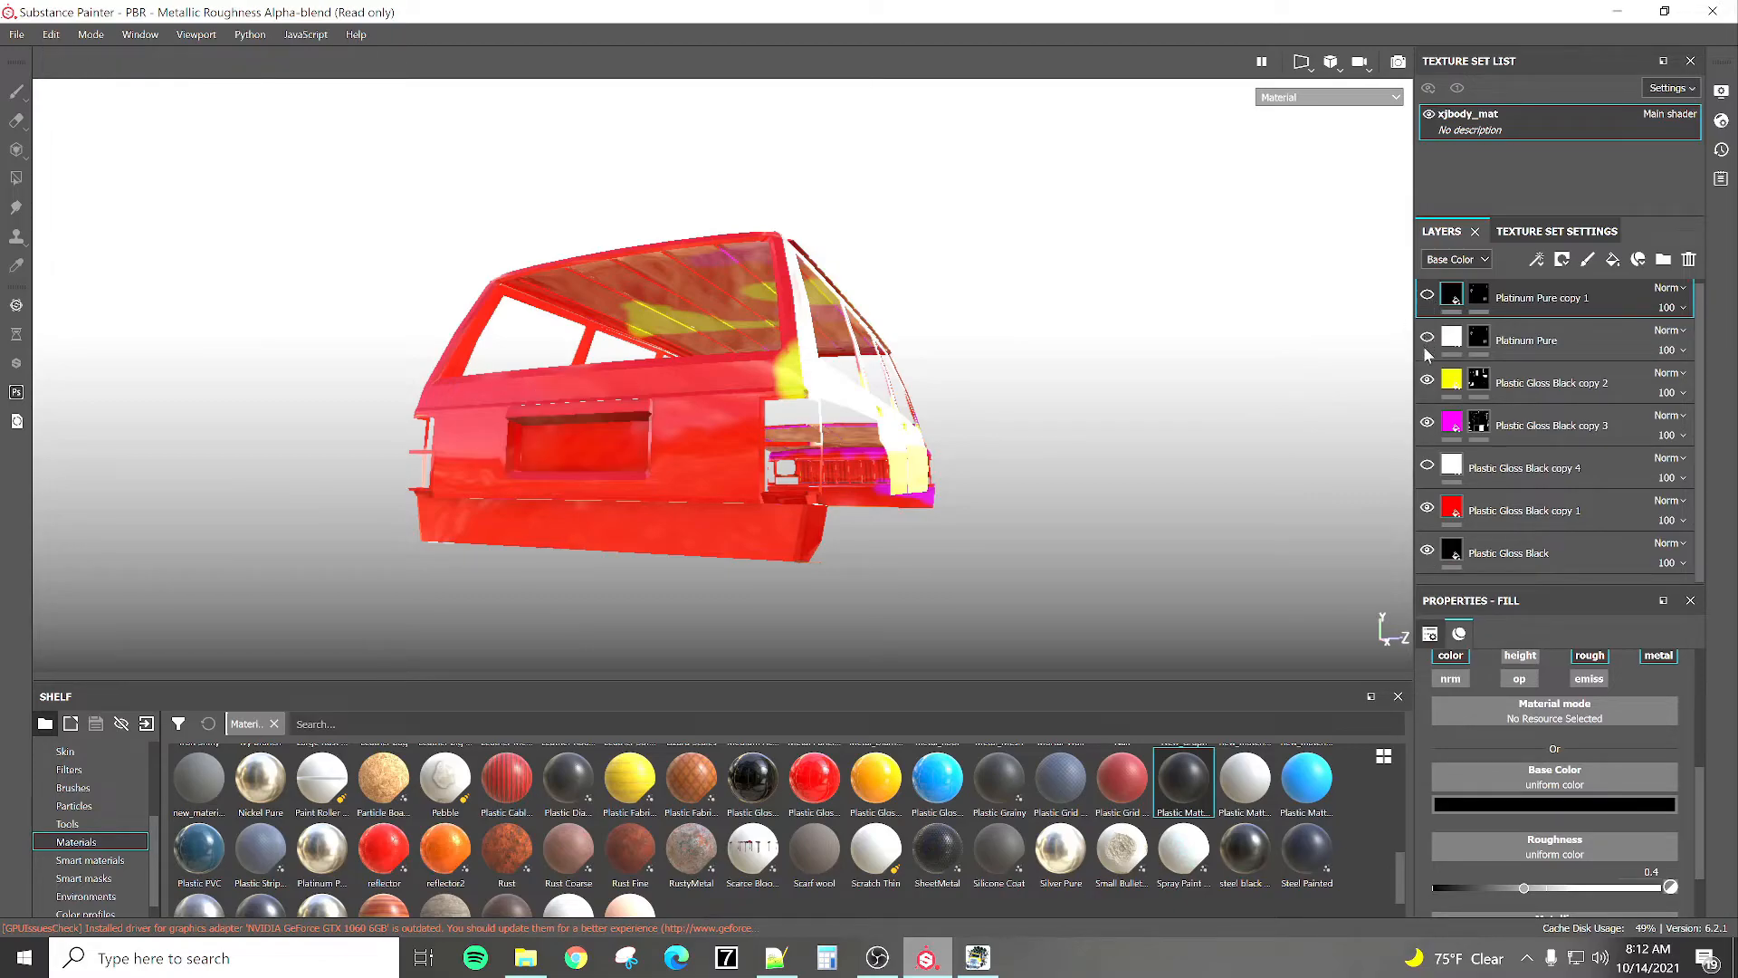
left_click(1426, 339)
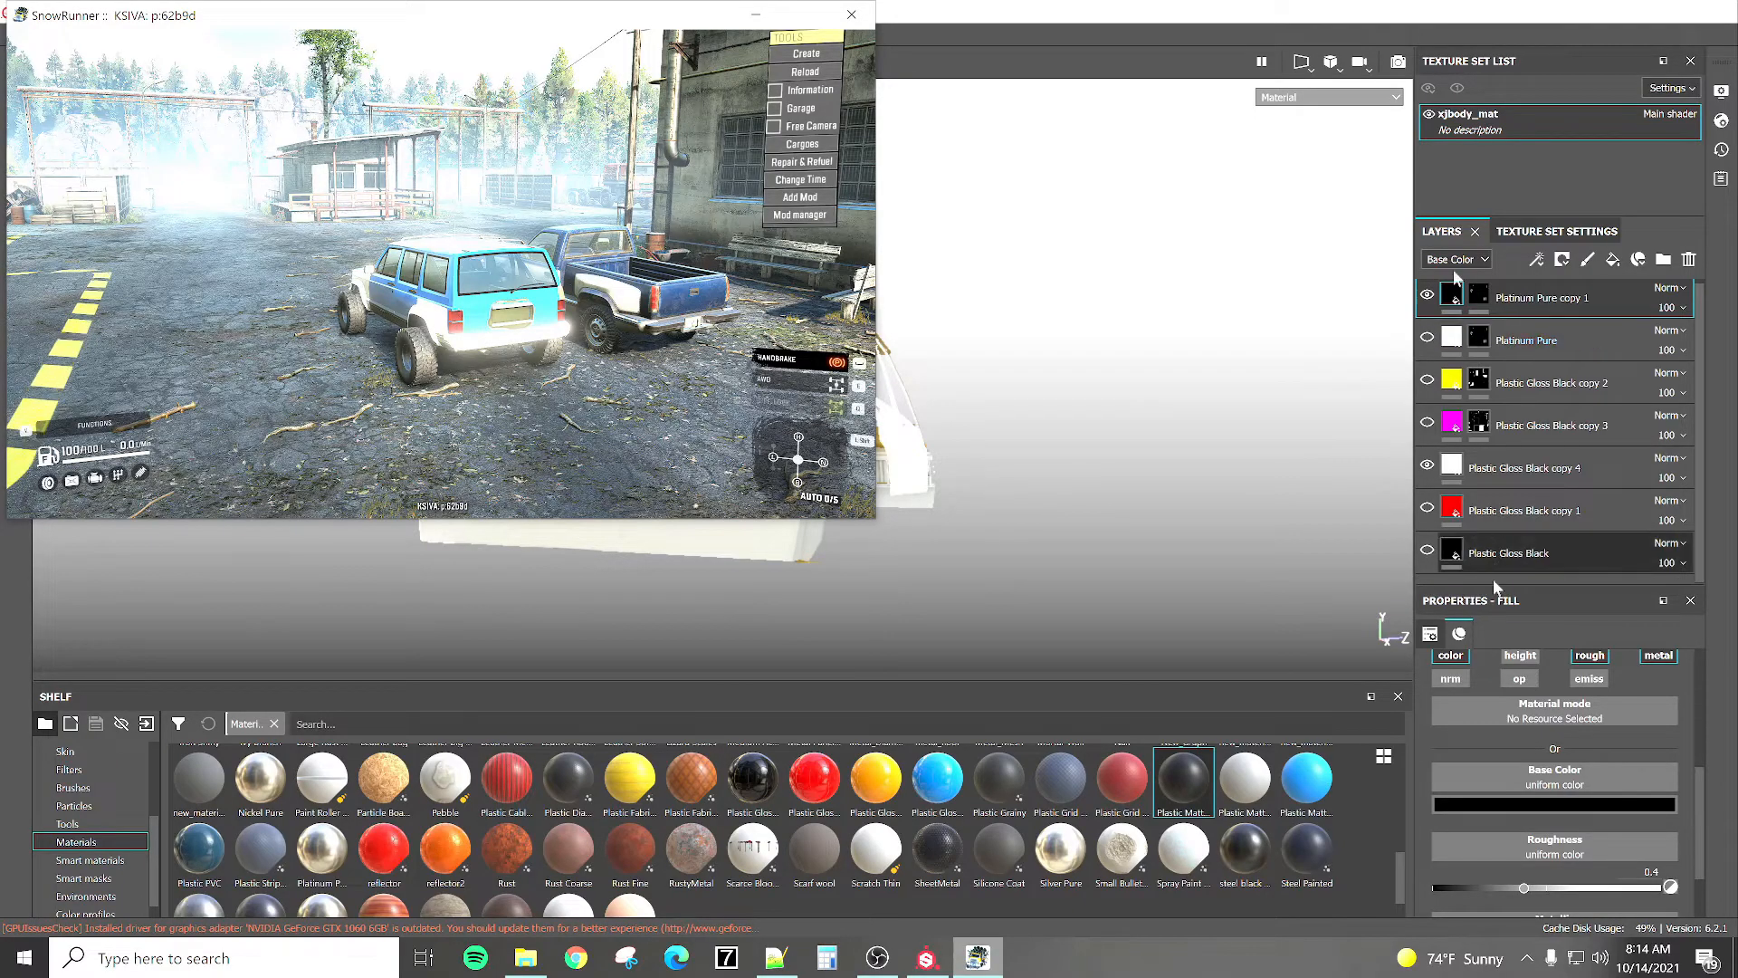
Return to Substance Painter and toggle the Platinum Pure copy 1 layer off and on to compare the tailgate's plate recess.
left_click(1431, 319)
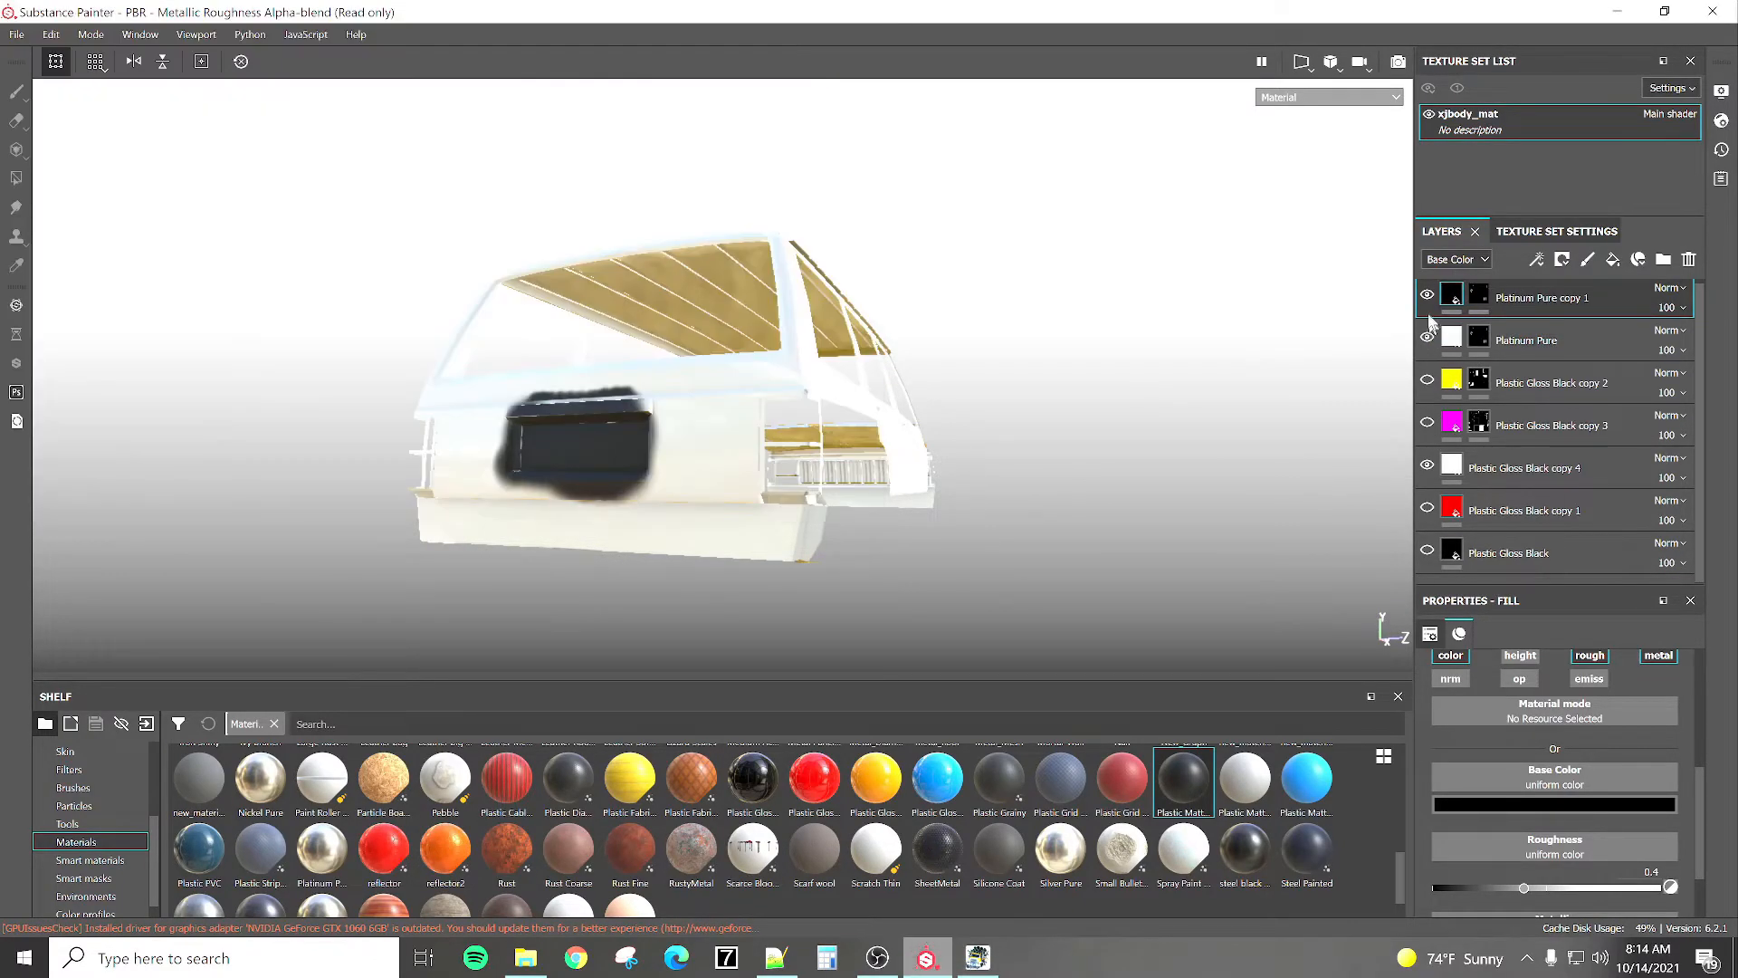
left_click(1426, 296)
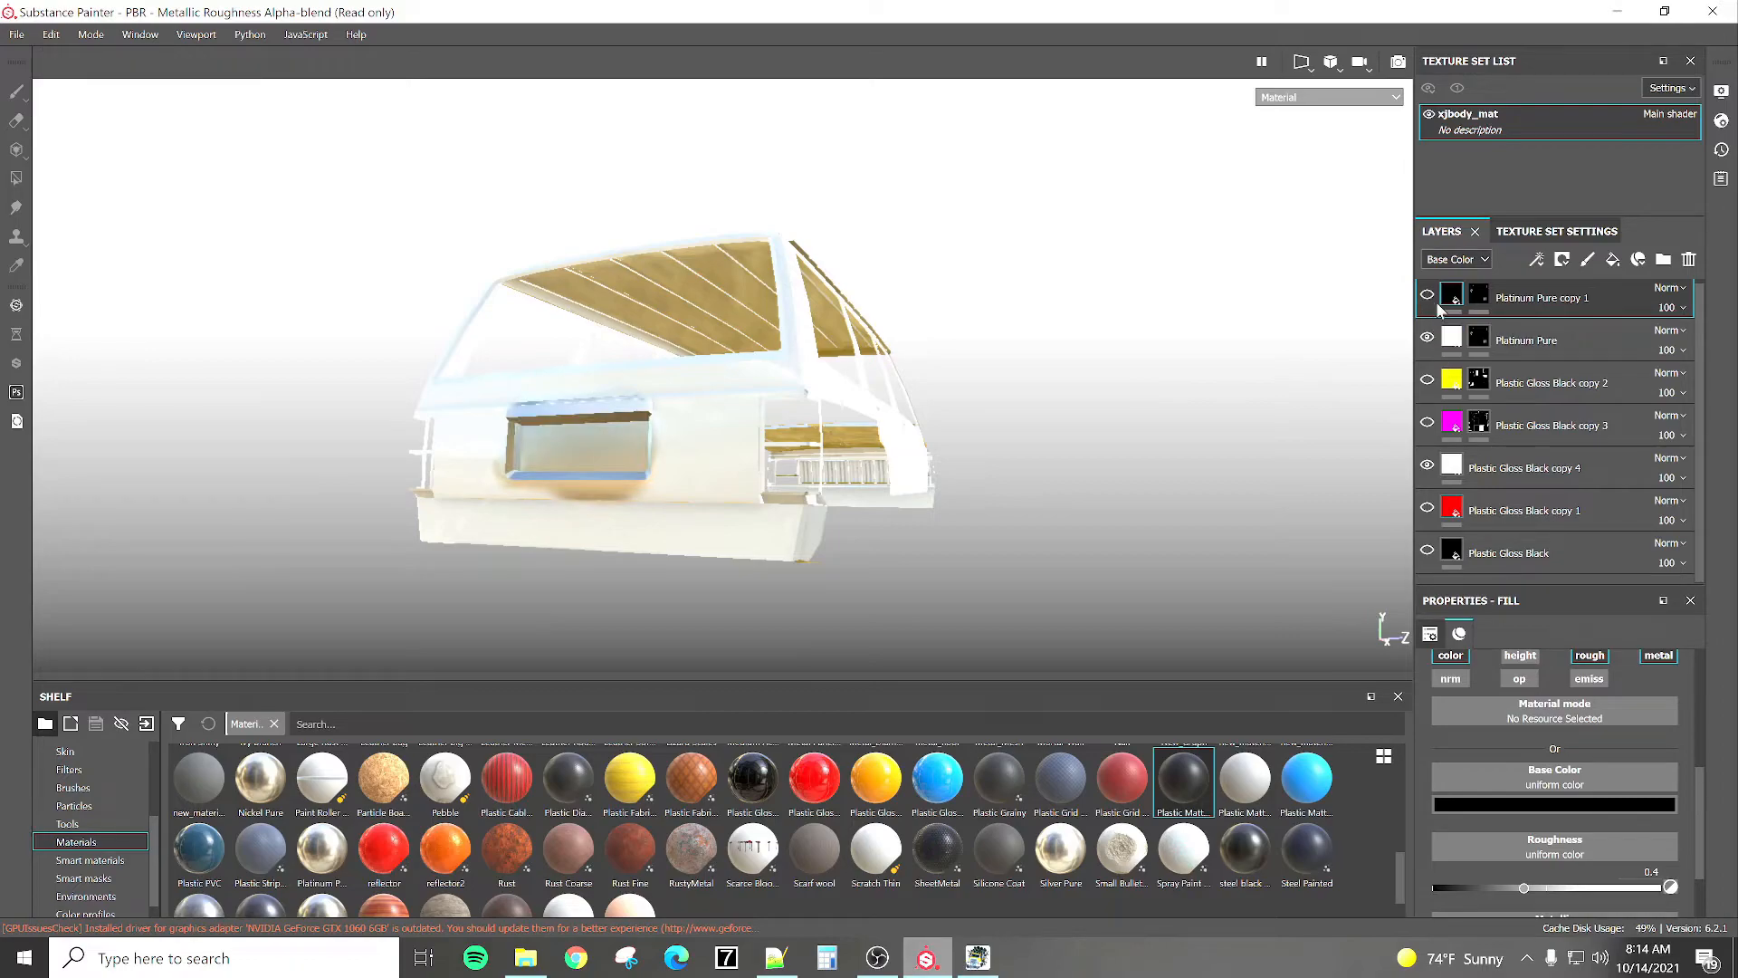
left_click(1427, 296)
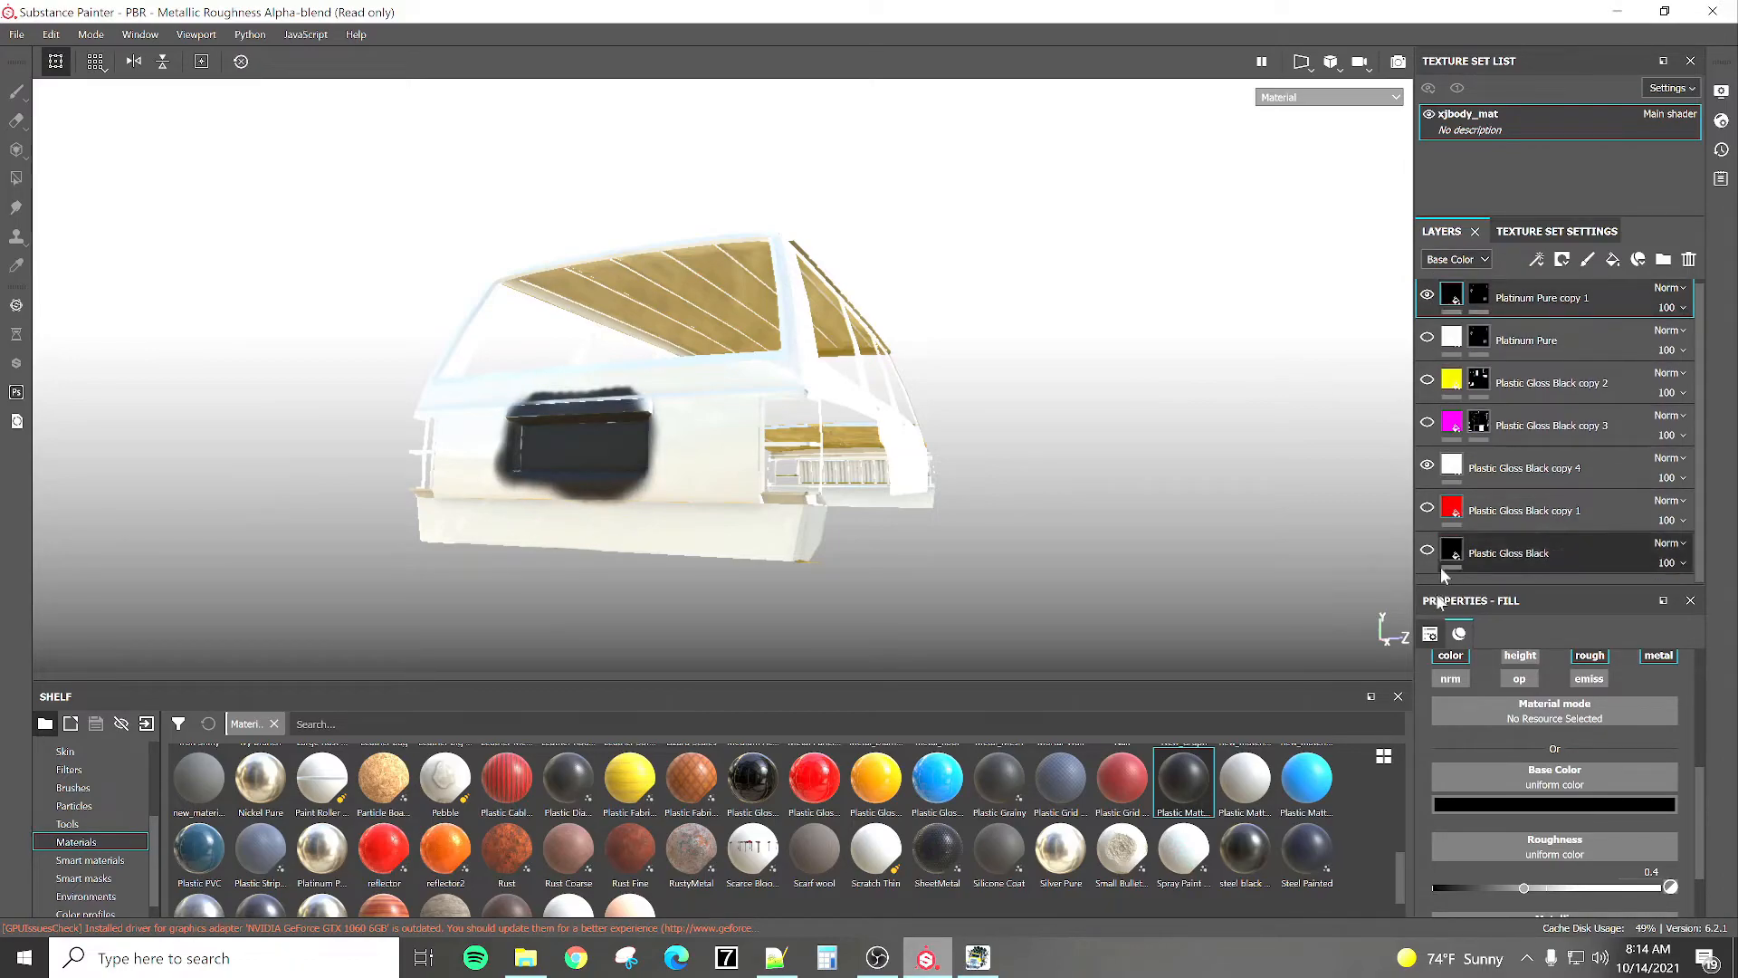
Switch to SnowRunner and cycle the XJ's garage customization through Presets 0 to 3, ending on Preset 0, to examine the plate recess.
left_click(978, 957)
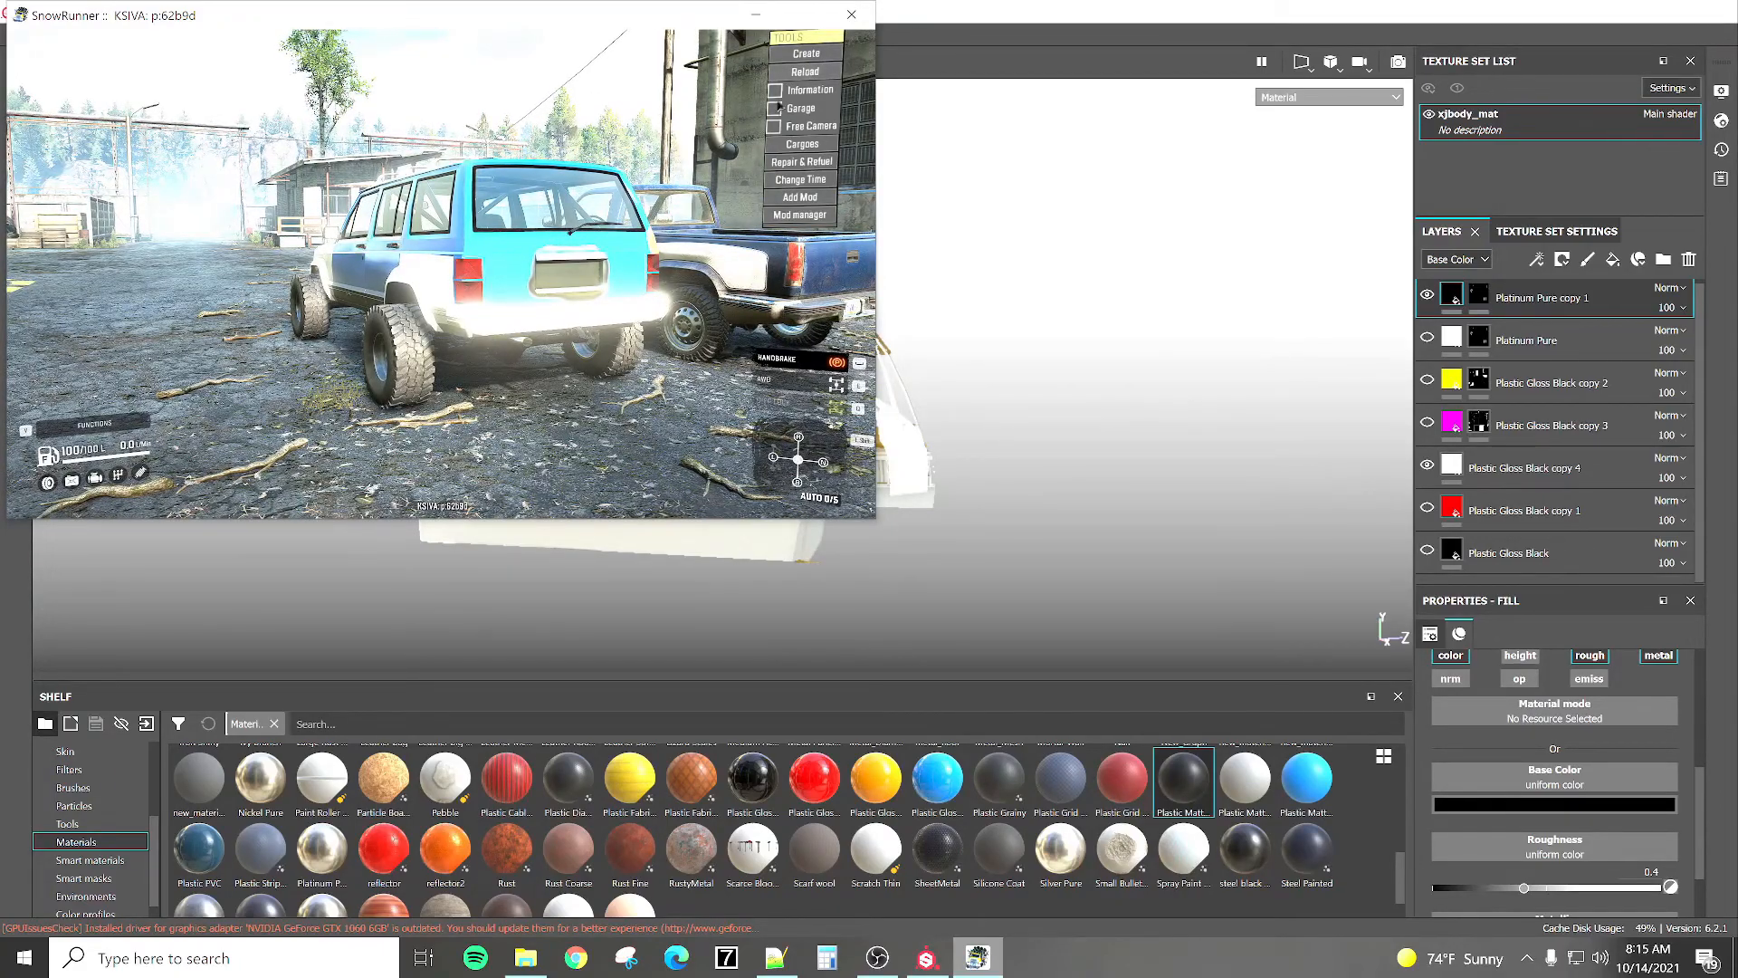
left_click(819, 54)
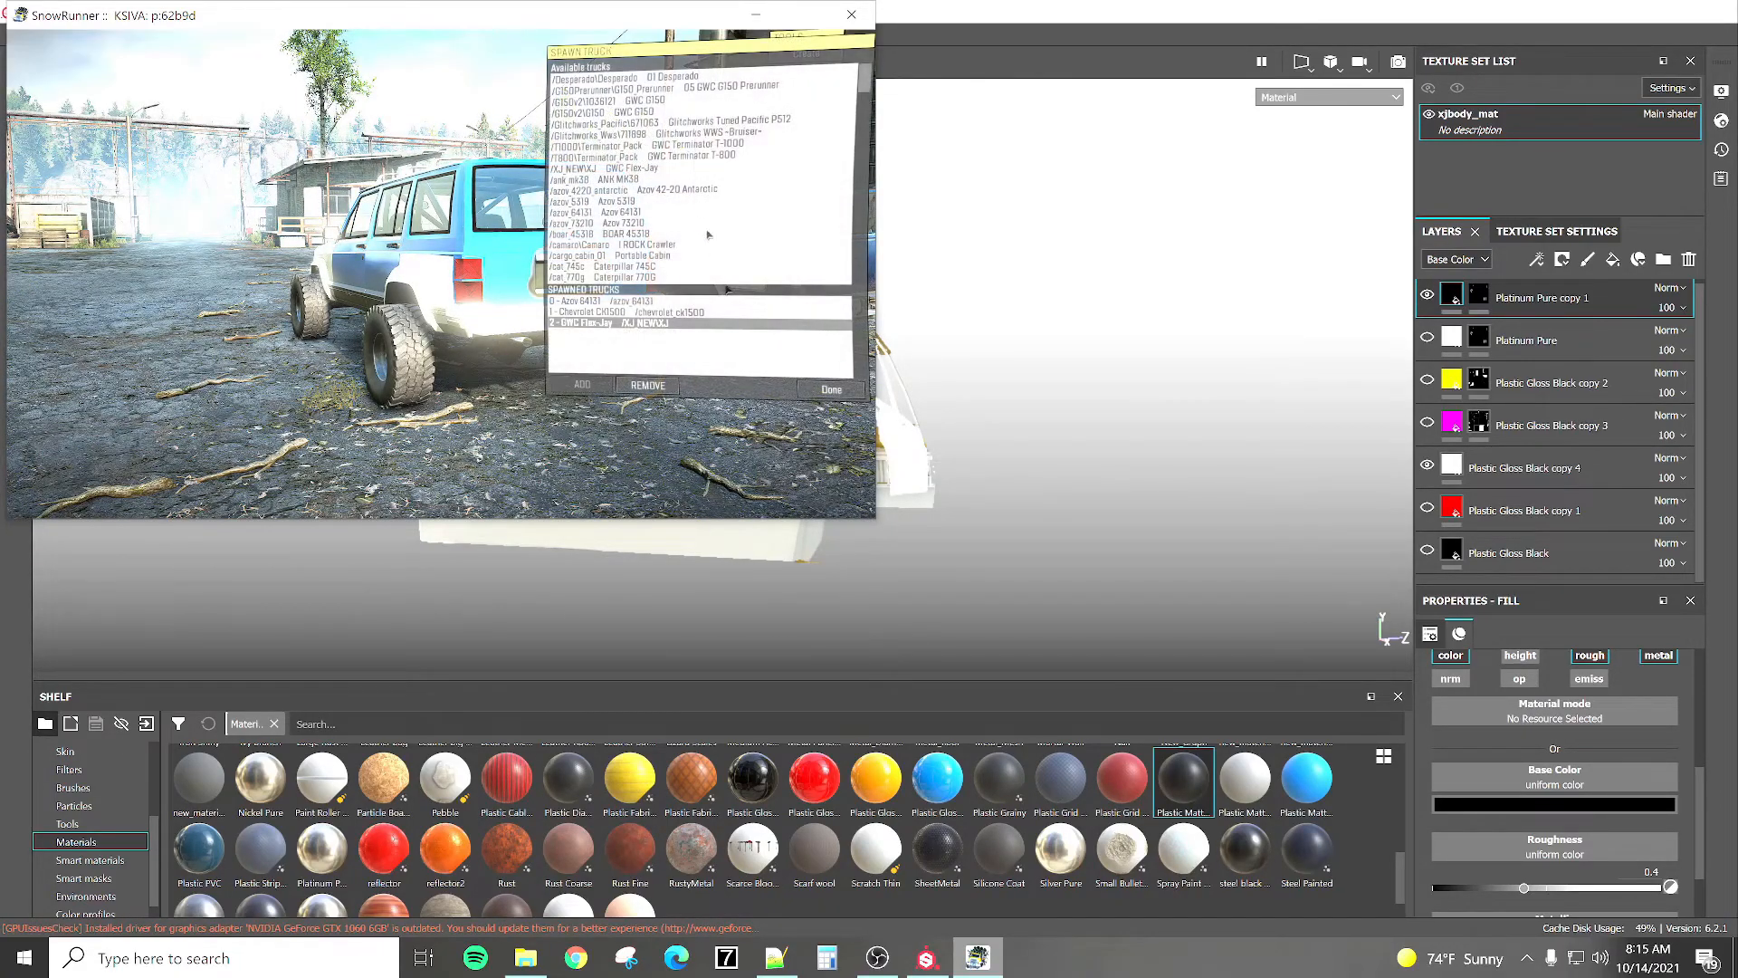
left_click(831, 389)
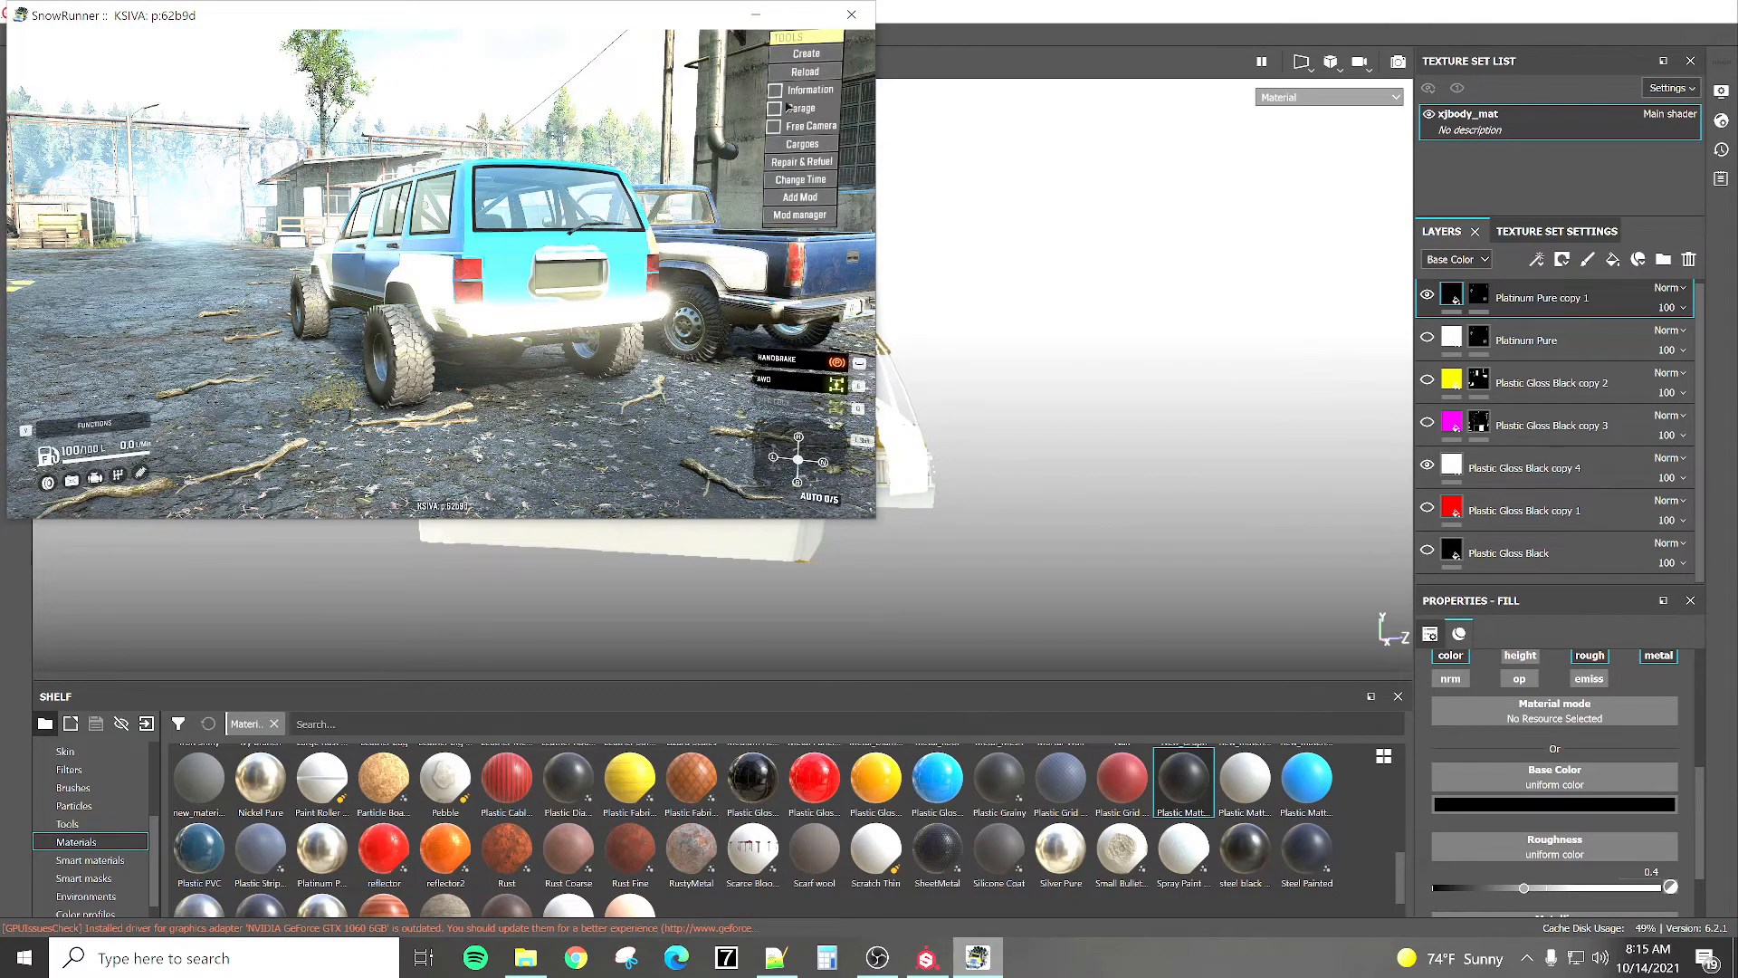
left_click(646, 75)
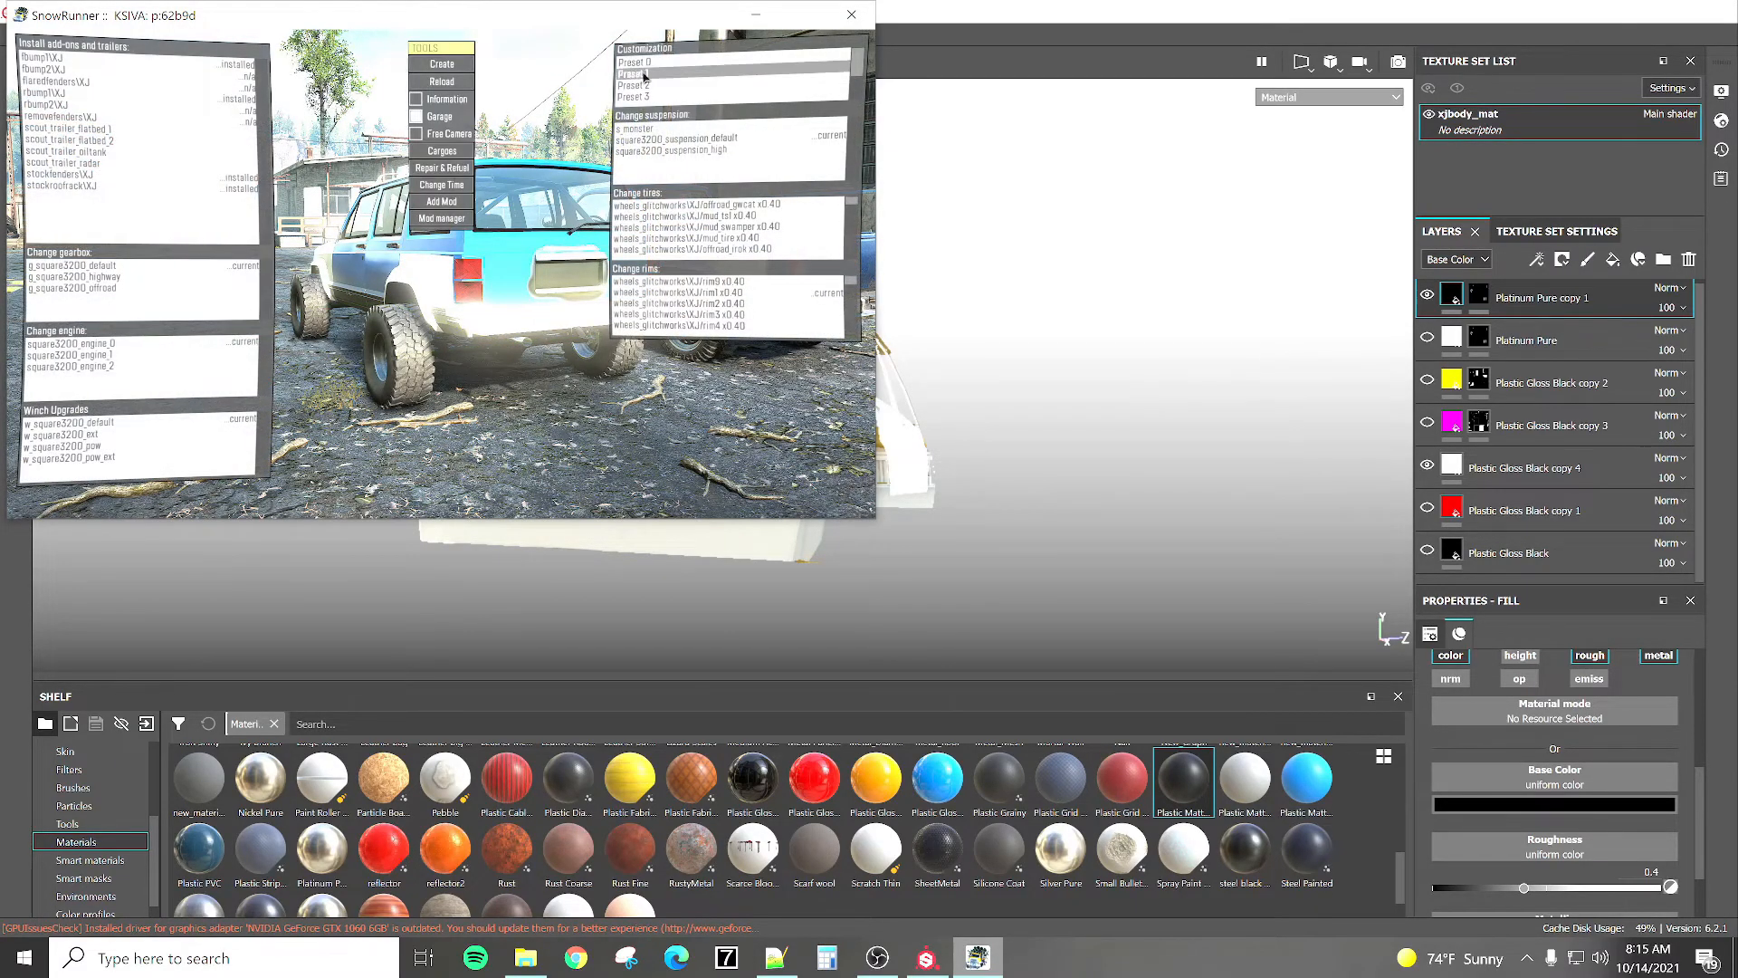
left_click(648, 83)
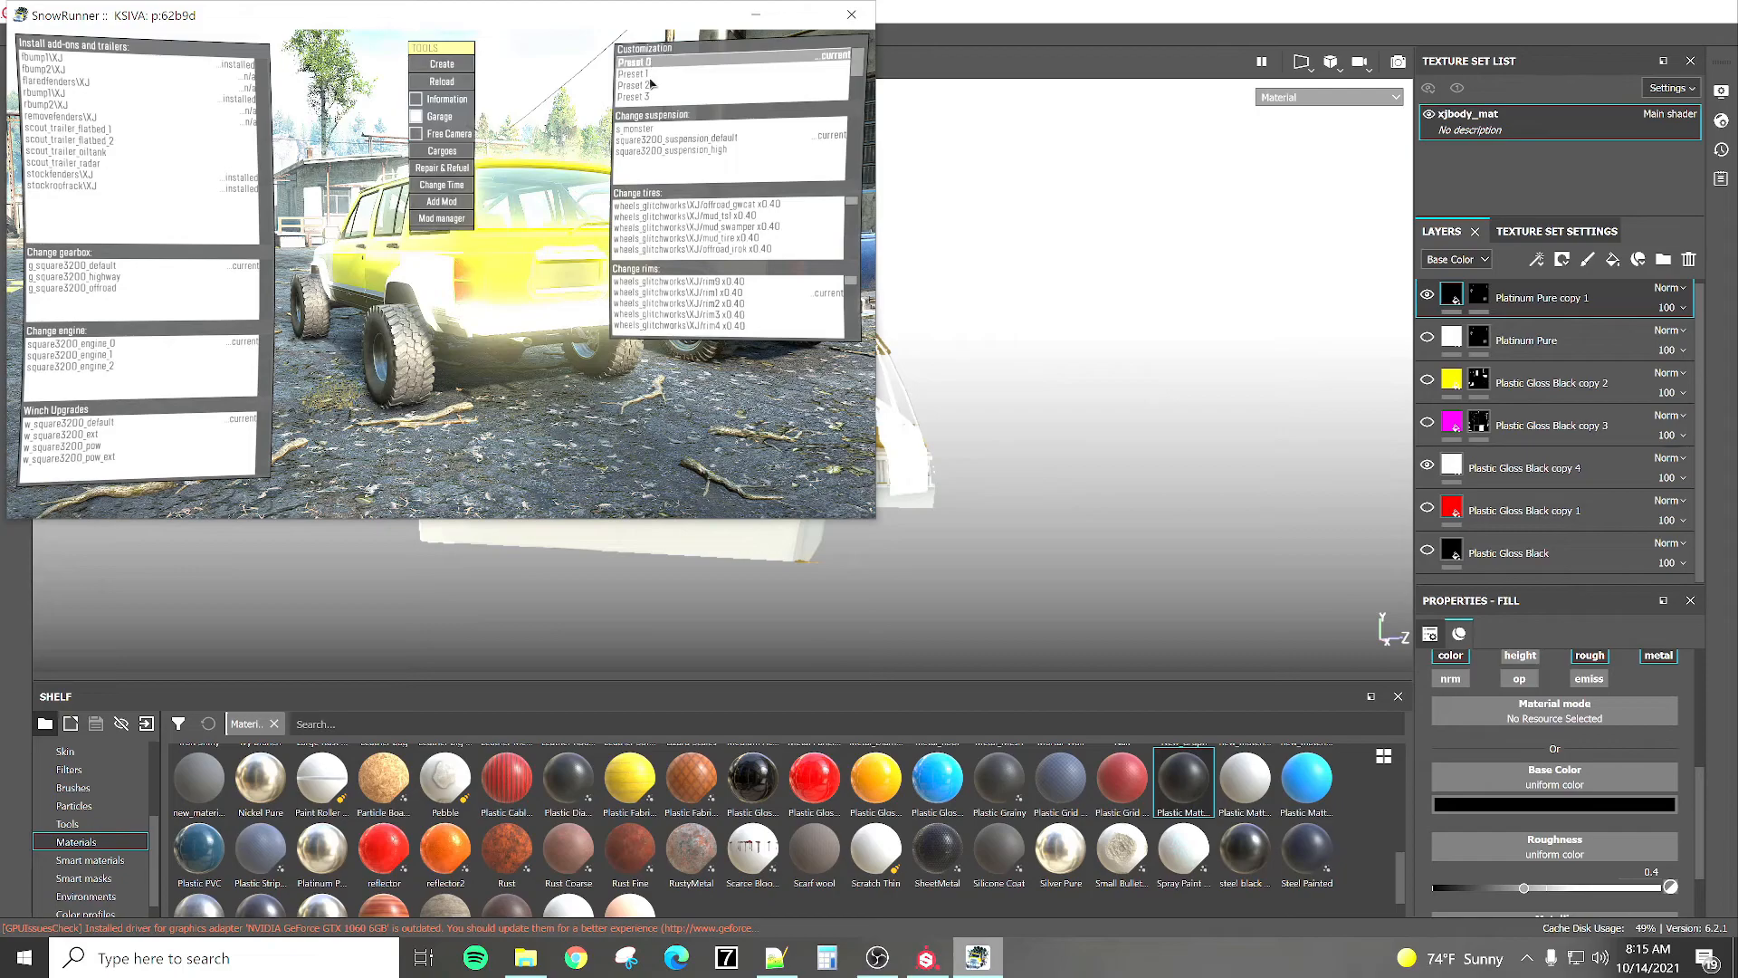
left_click(644, 97)
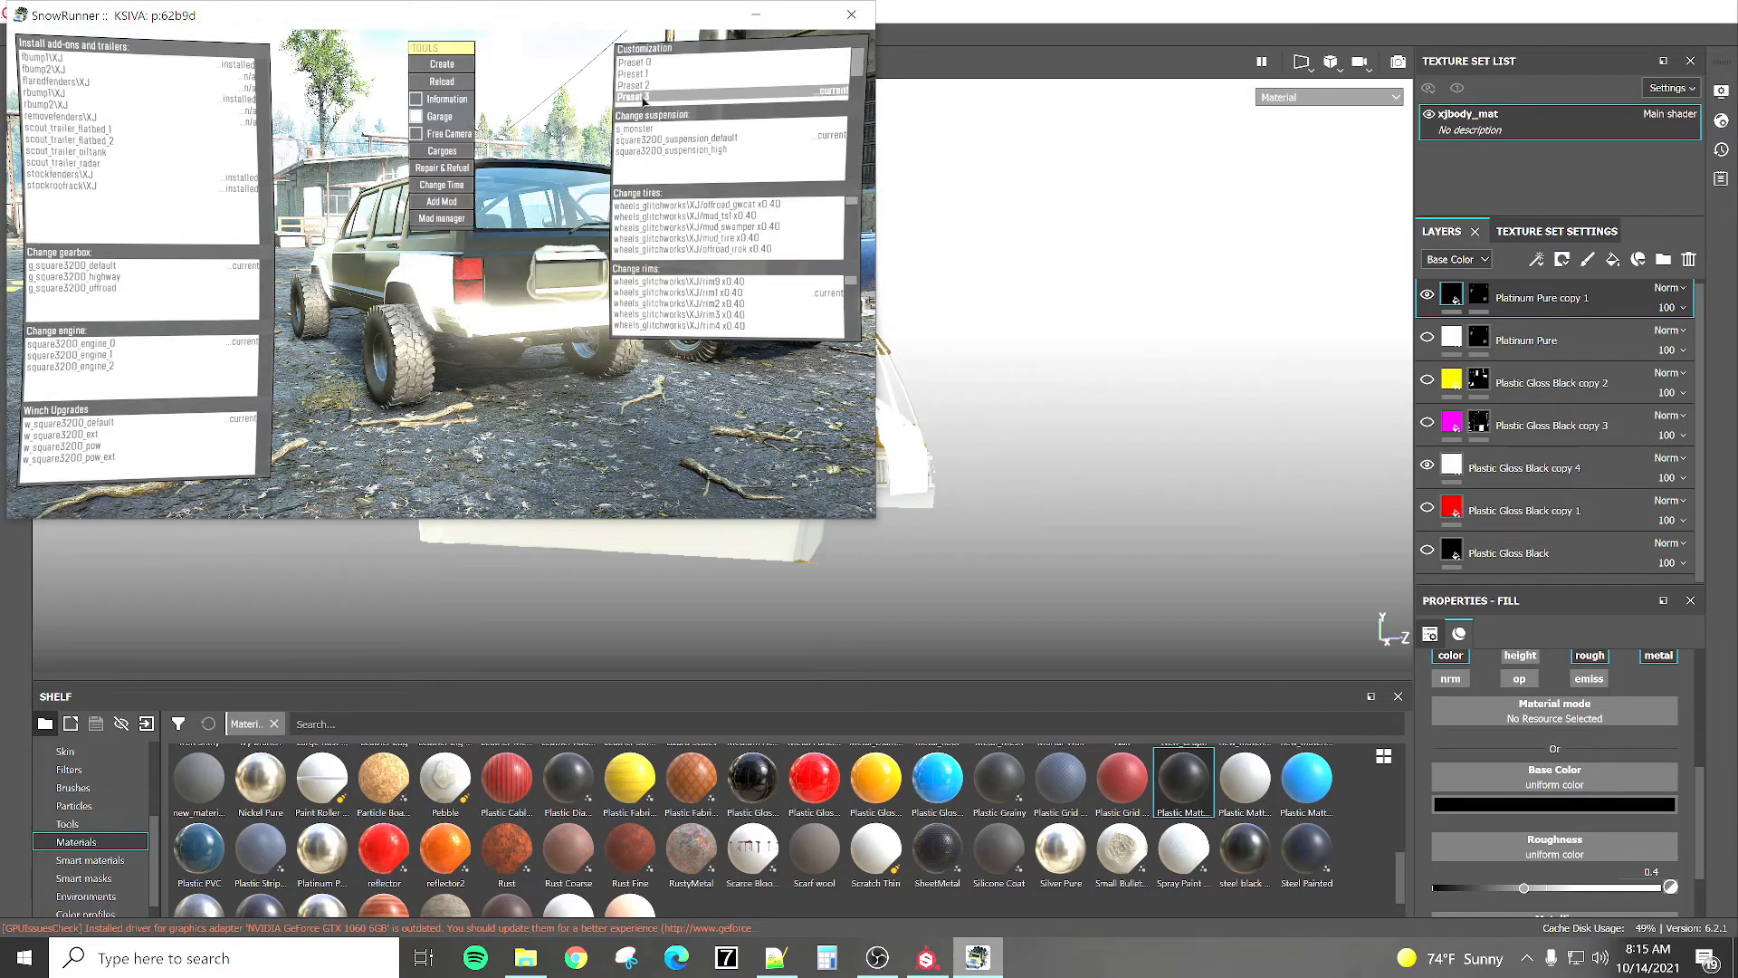
left_click(645, 86)
left_click(643, 73)
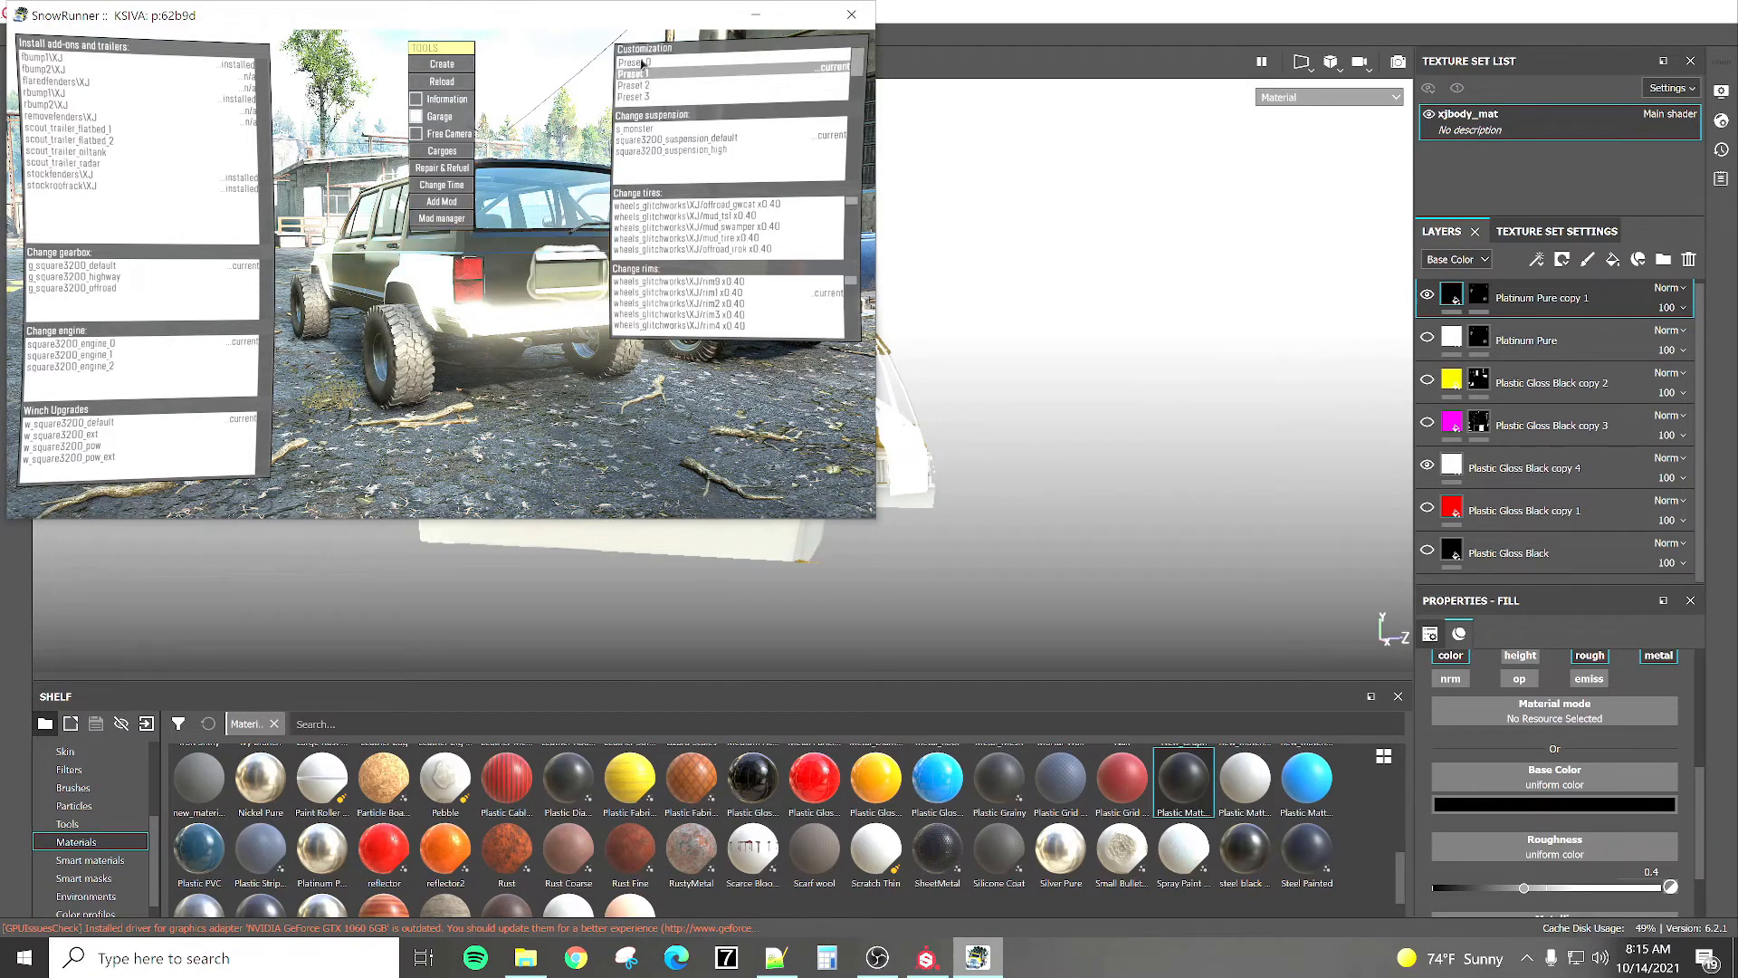
left_click(643, 62)
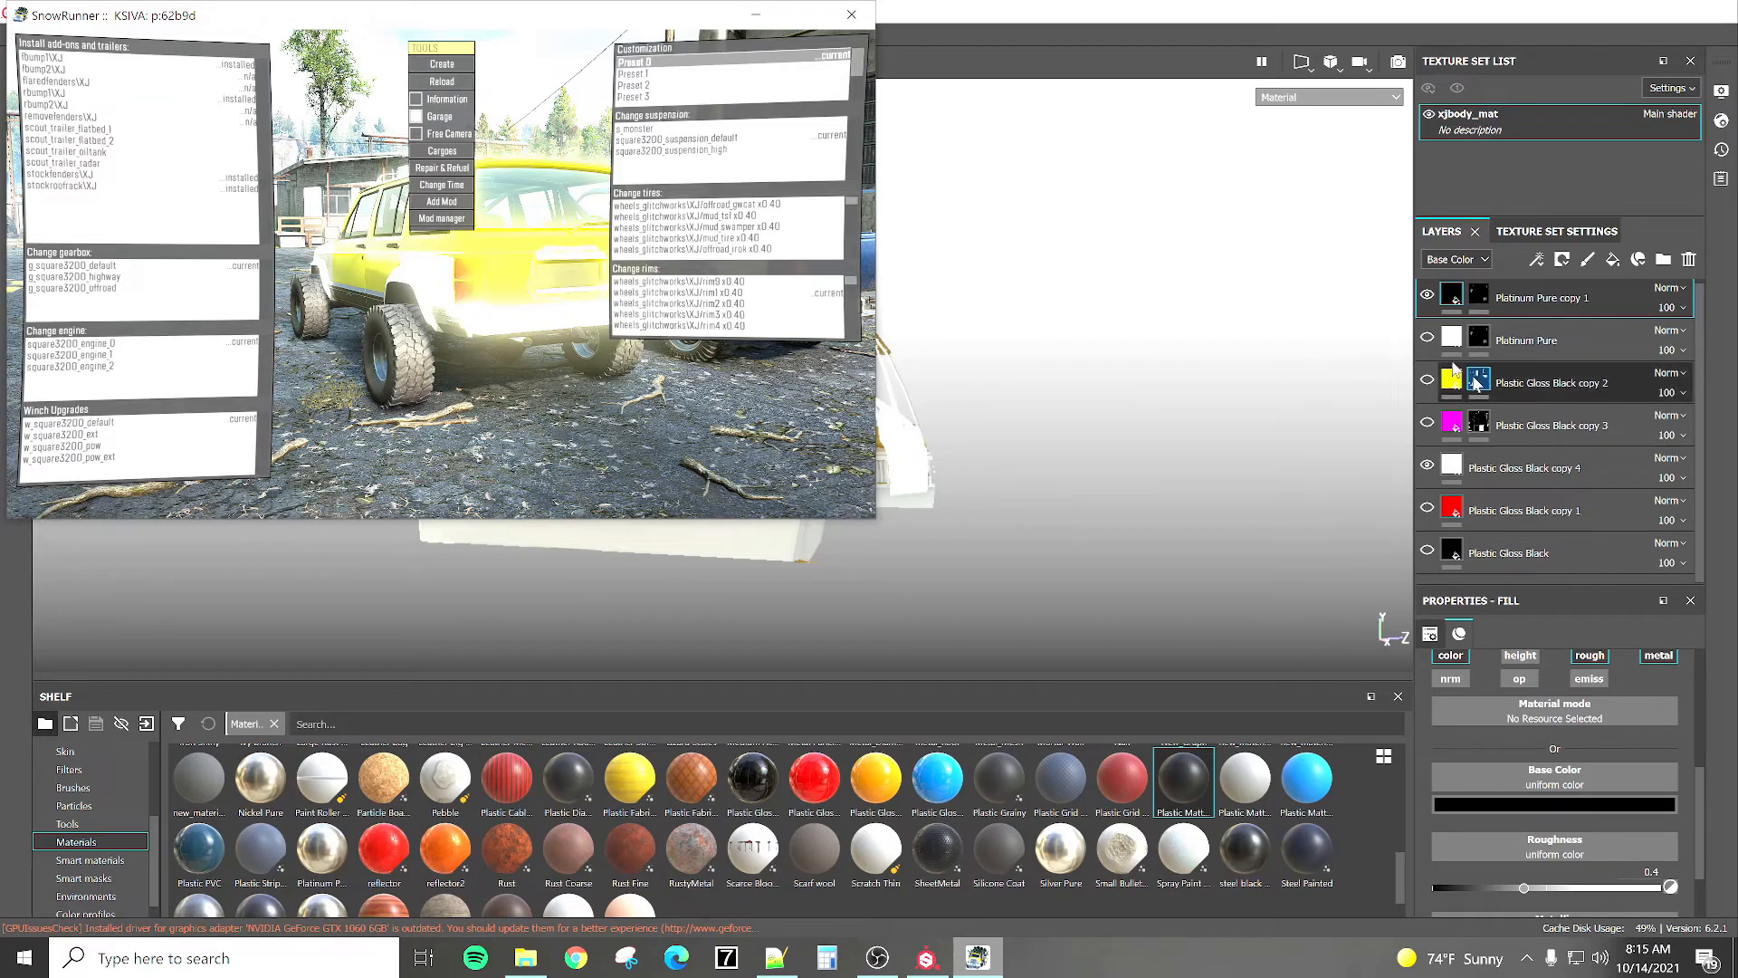
Switch back to Substance Painter, hide the white copy 4 layer and show the red, magenta and yellow layers.
left_click(970, 314)
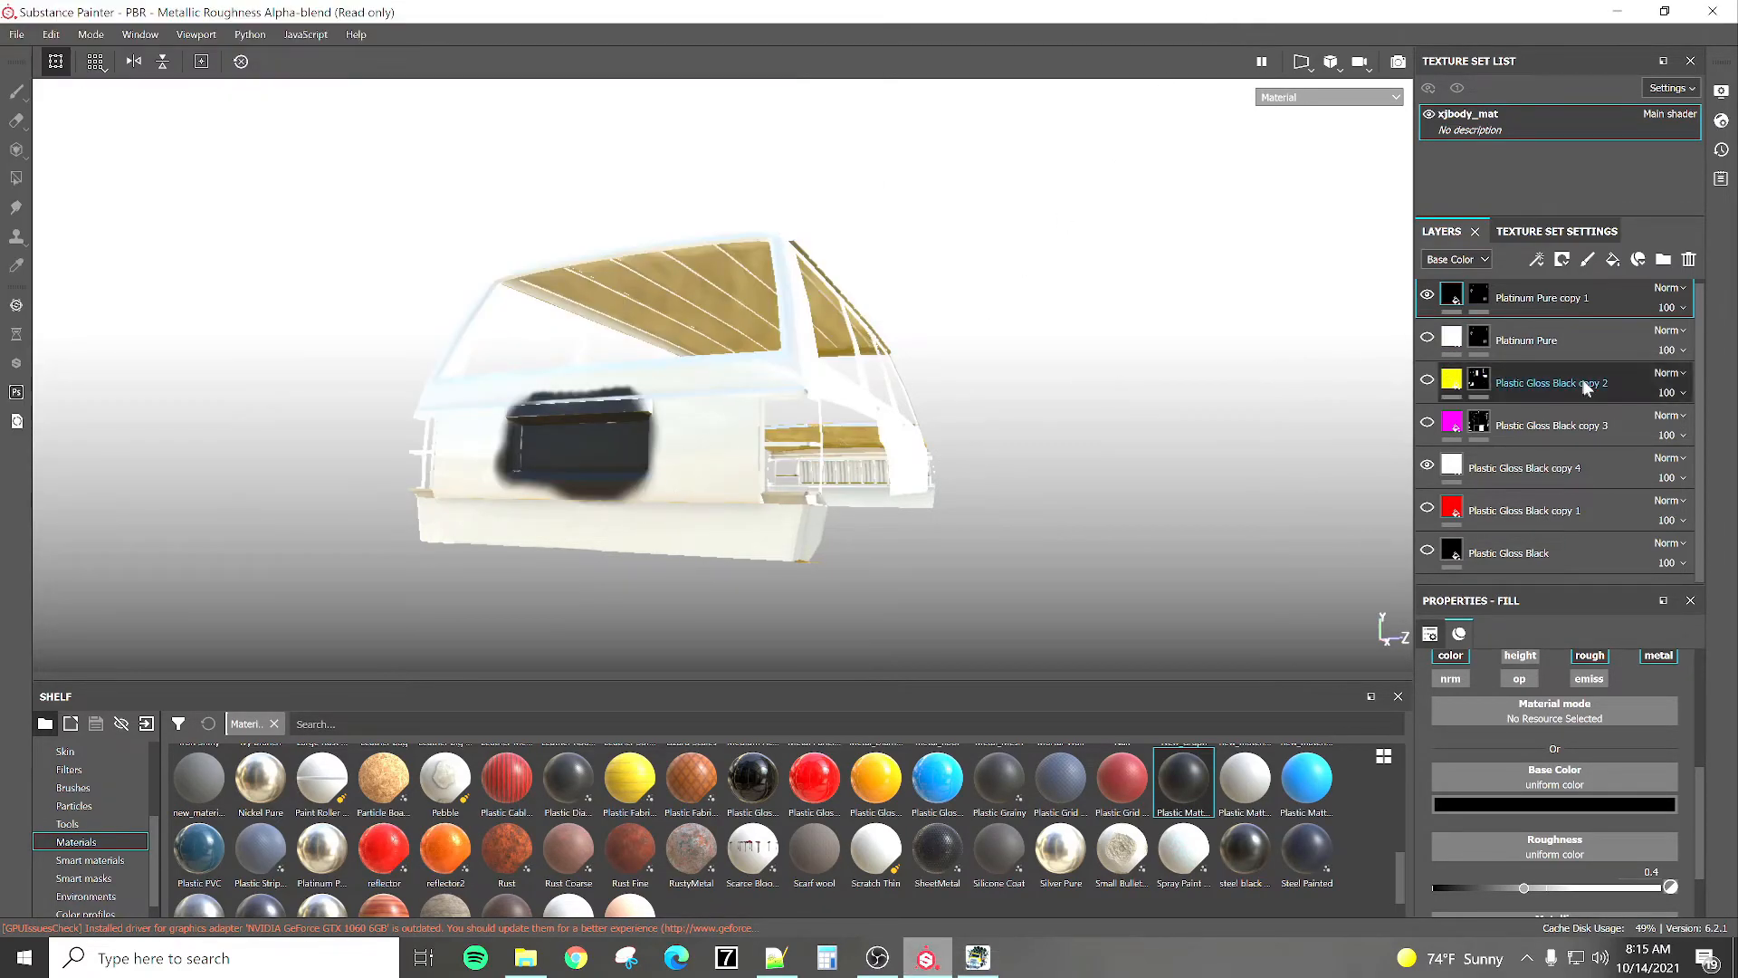
left_click(1425, 464)
left_click(1428, 507)
left_click(1427, 423)
left_click(1427, 380)
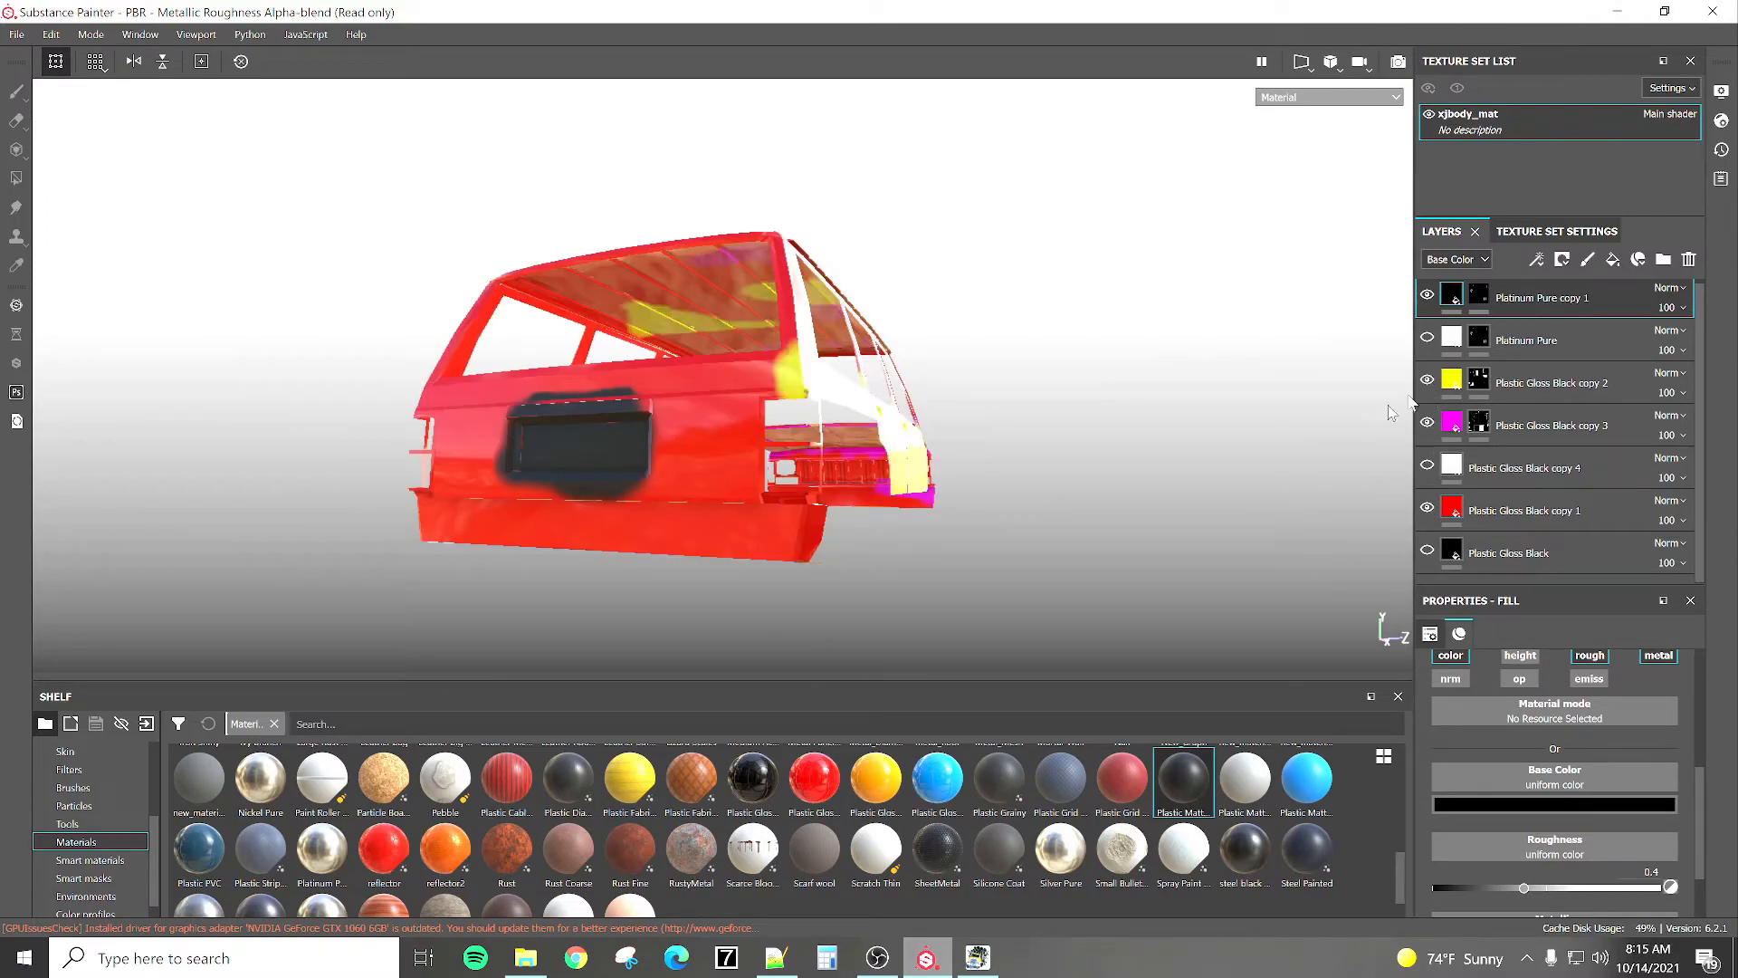